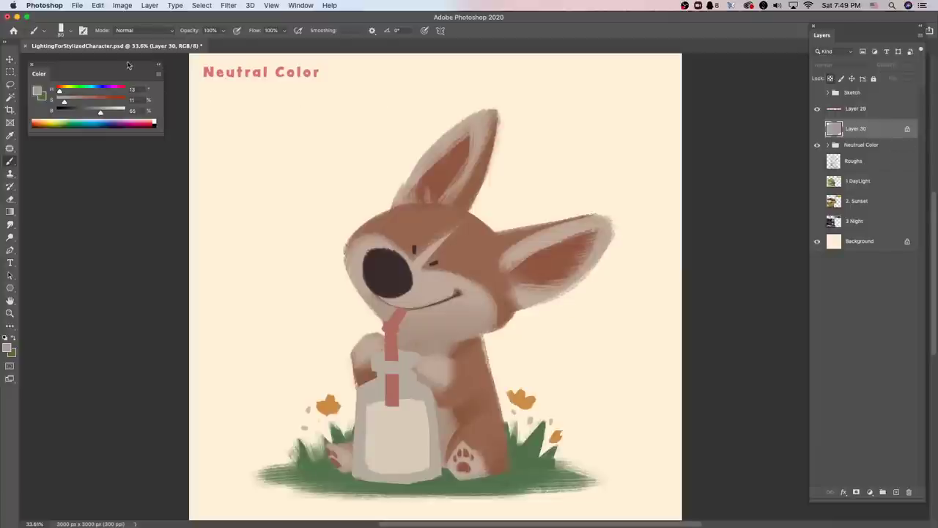
# Step: Open the foreground Color Picker in Hue mode and choose a darker version of the warm grey, H 13, S 11, B 52
pyautogui.moveTo(130, 68); pyautogui.dragTo(128, 70)
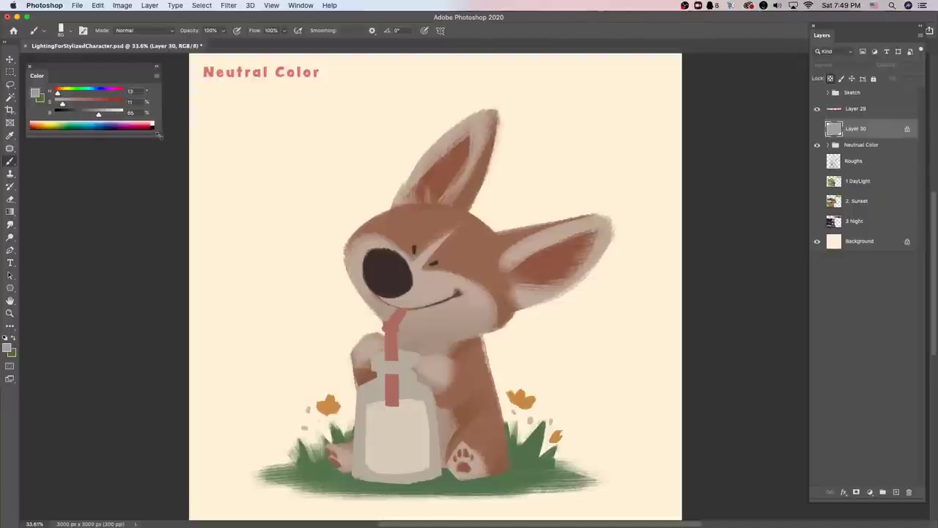
pyautogui.click(7, 349)
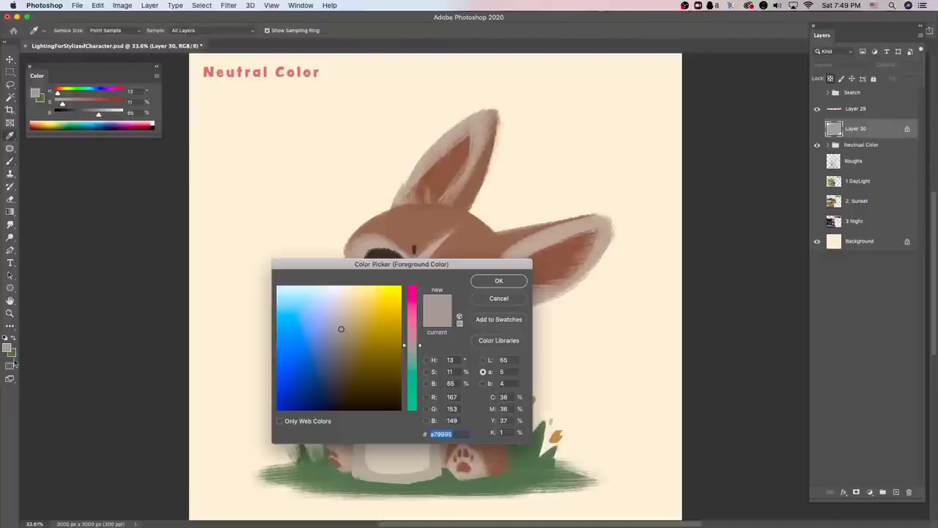
pyautogui.moveTo(446, 262); pyautogui.dragTo(422, 247)
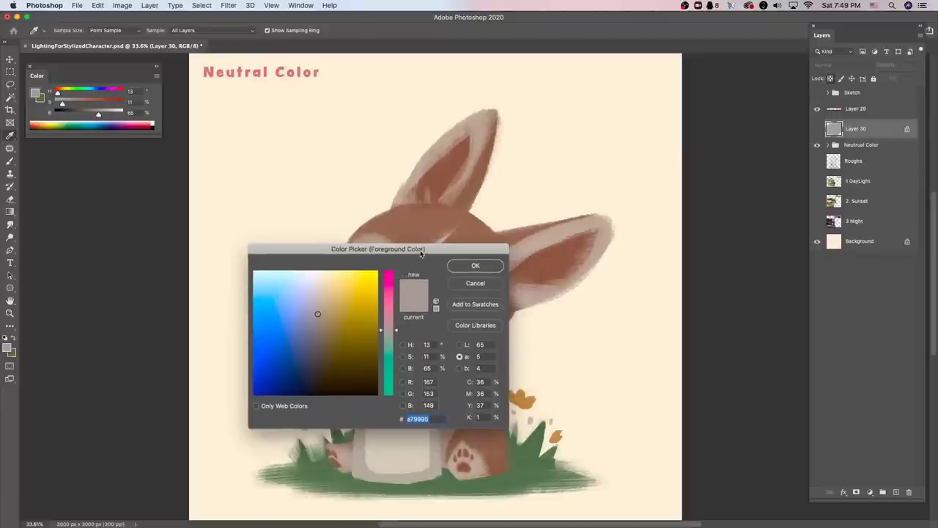
pyautogui.moveTo(421, 253); pyautogui.dragTo(396, 220)
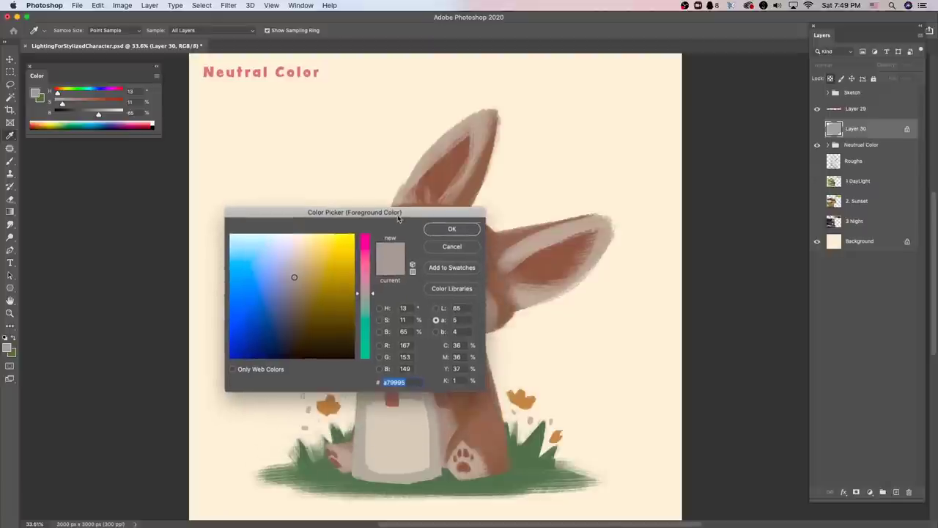
pyautogui.click(379, 308)
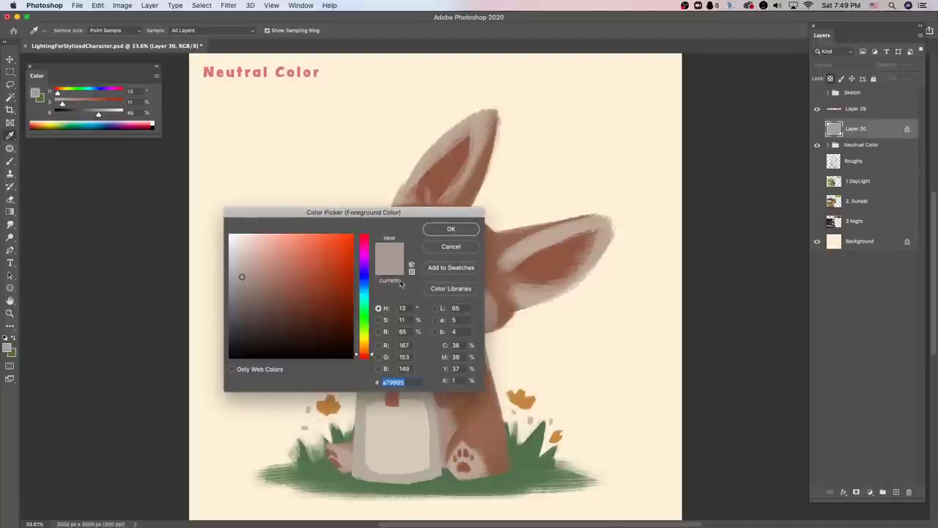
pyautogui.moveTo(247, 274); pyautogui.dragTo(243, 293)
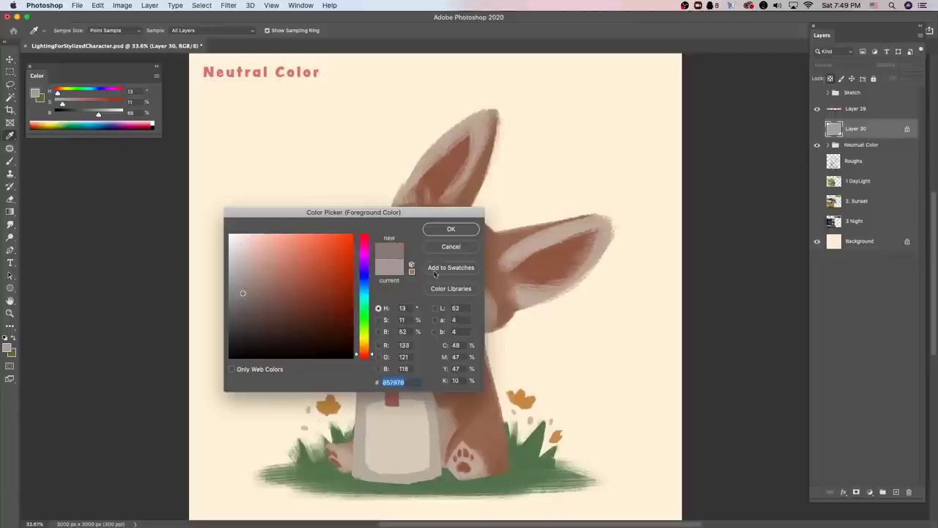
# Step: Switch the Color Picker to the Lab a channel and try darker warm tones, including saturated olive and greyish brown
pyautogui.click(435, 320)
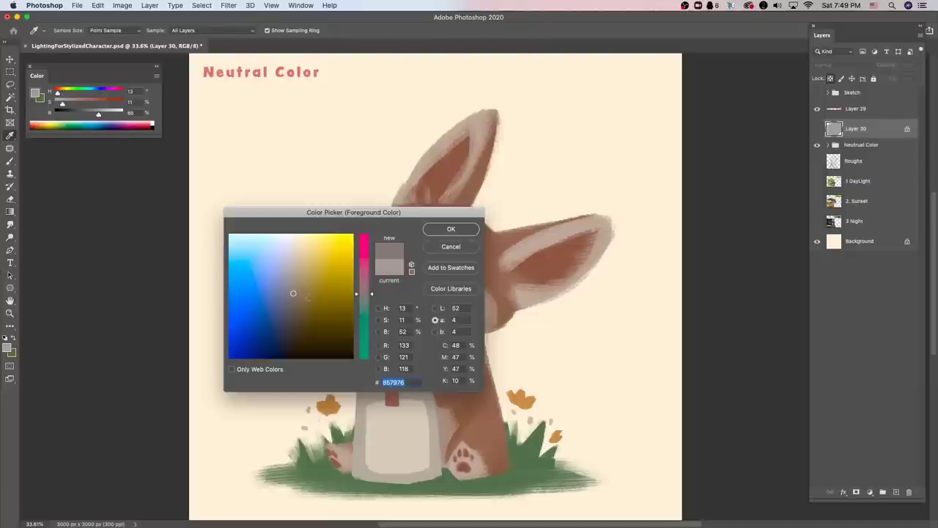
pyautogui.moveTo(293, 293); pyautogui.dragTo(332, 302)
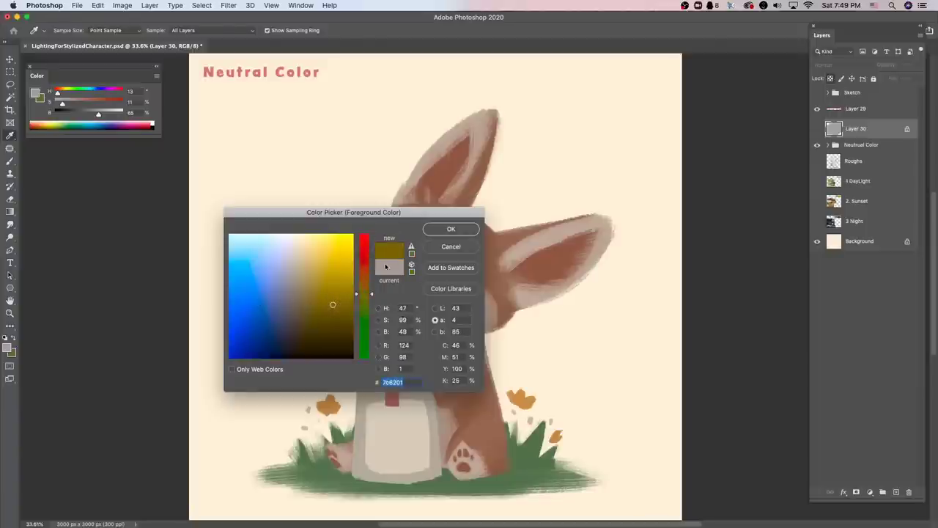
pyautogui.moveTo(293, 305); pyautogui.dragTo(292, 288)
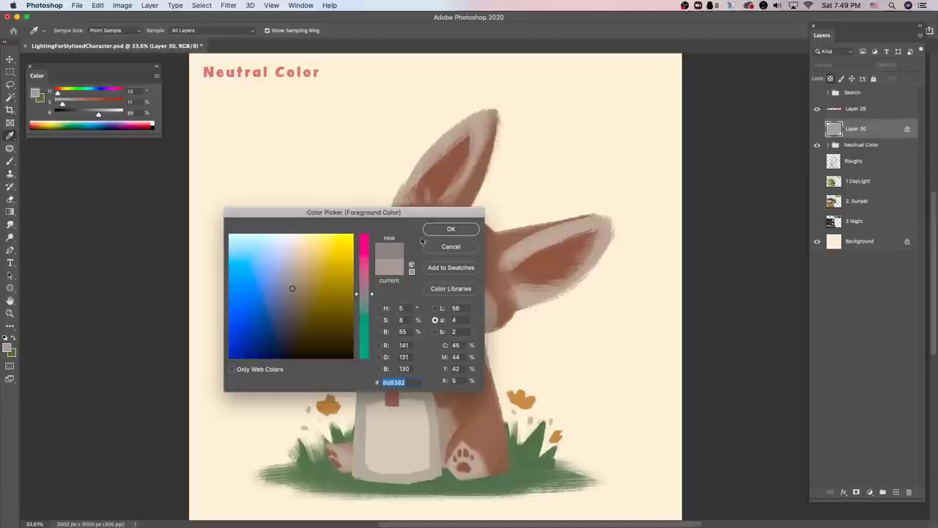
pyautogui.moveTo(293, 297); pyautogui.dragTo(326, 293)
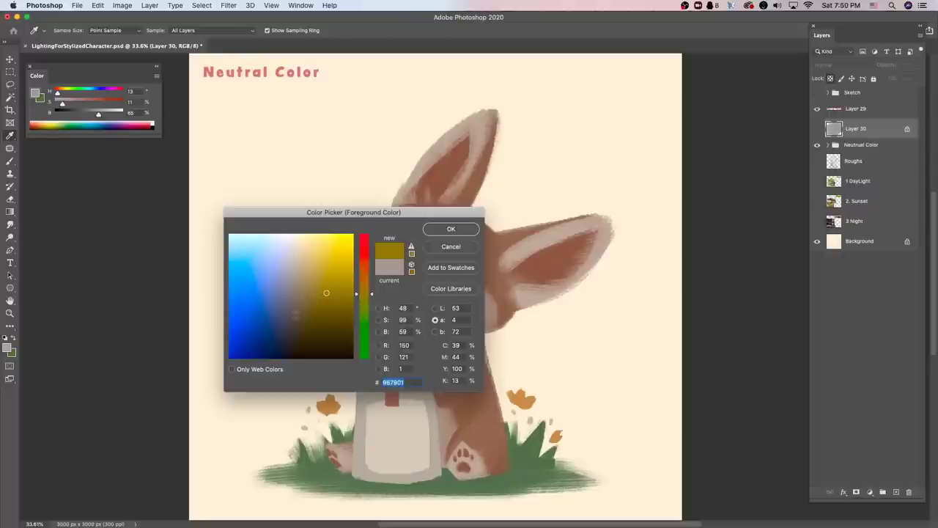
pyautogui.click(296, 301)
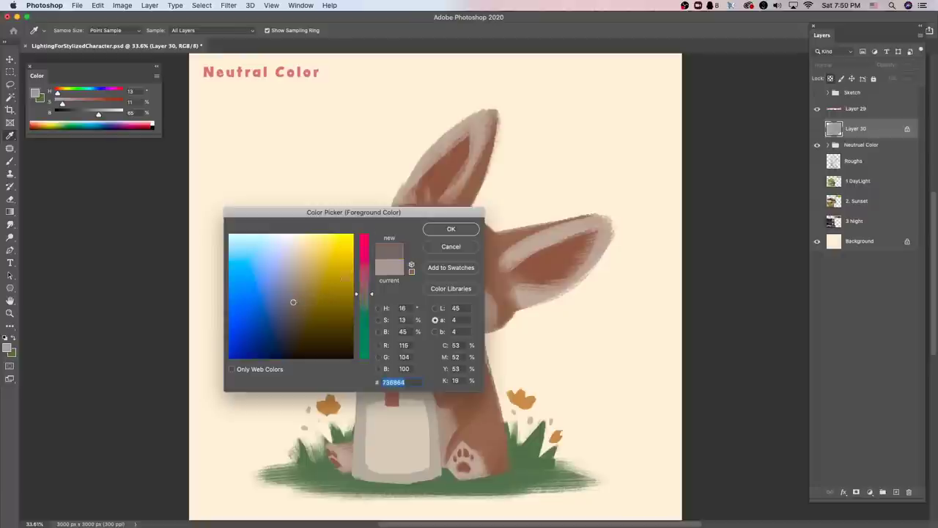
pyautogui.click(451, 229)
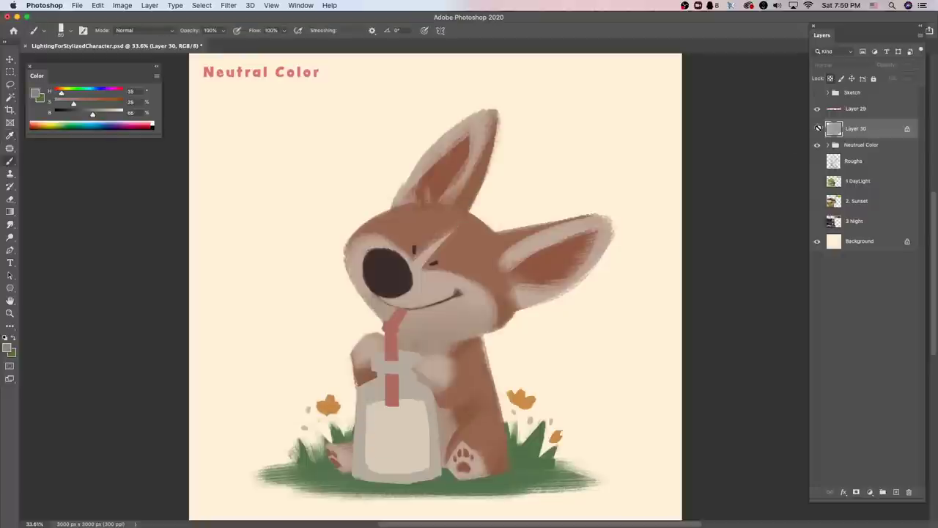
# Step: Show Layer 30 and sample the grey of the cube as the foreground colour
pyautogui.click(817, 128)
pyautogui.scroll(5, 298, 164)
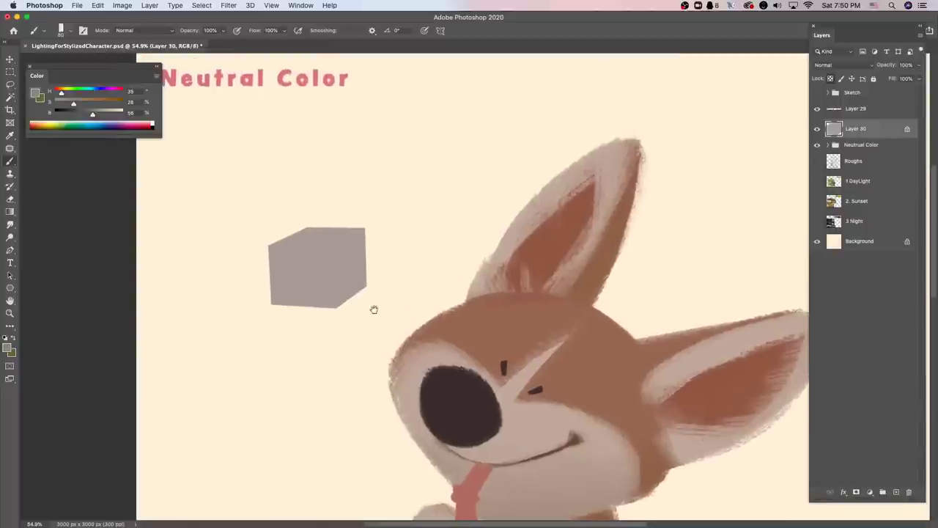
pyautogui.keyDown('alt'); pyautogui.click(315, 266); pyautogui.keyUp('alt')
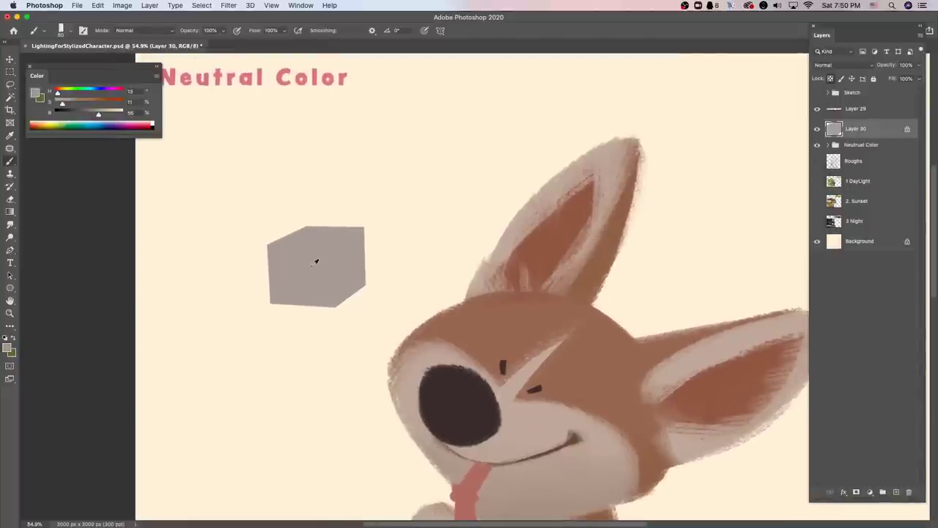
# Step: Mix a light peach (H 20, S 29, B 93) from the grey and paint the cube's top face with it
pyautogui.press('F12')
pyautogui.moveTo(405, 219); pyautogui.dragTo(326, 303)
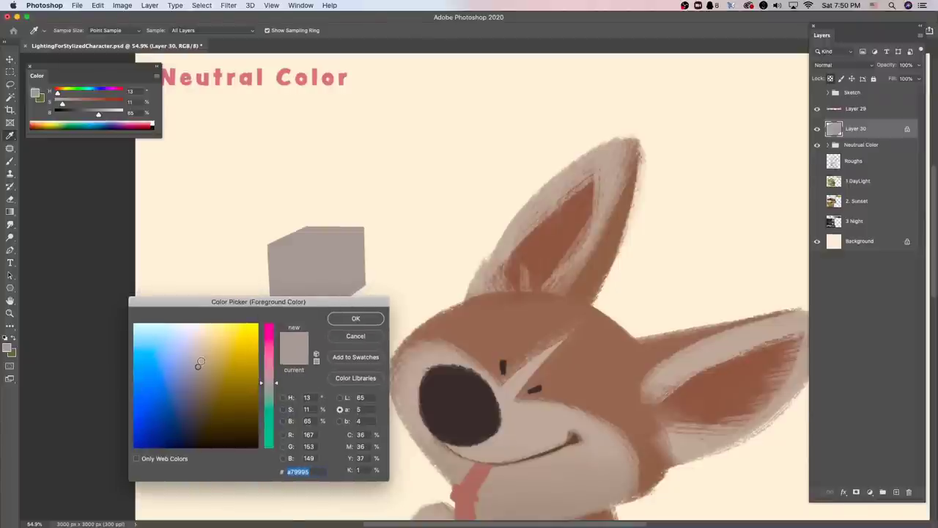
pyautogui.moveTo(197, 364); pyautogui.dragTo(204, 346)
pyautogui.moveTo(316, 303); pyautogui.dragTo(294, 308)
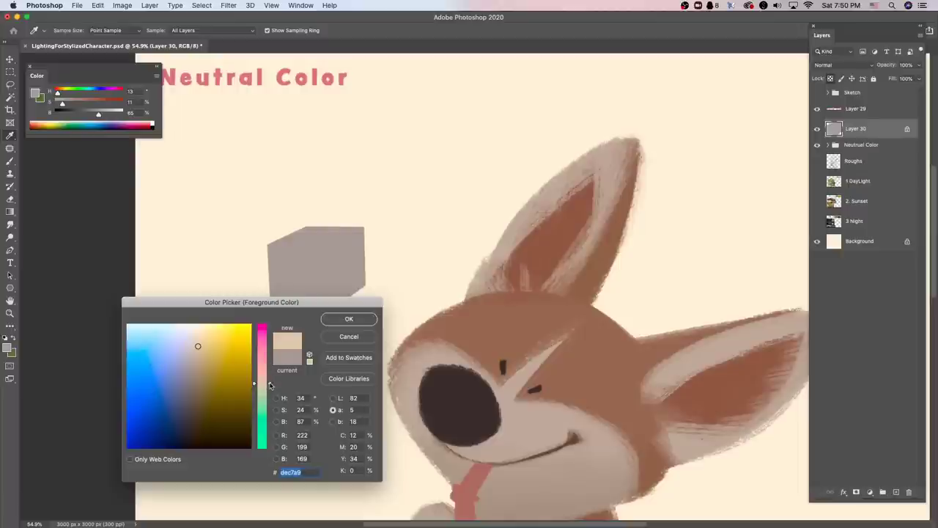
pyautogui.moveTo(270, 385); pyautogui.dragTo(270, 378)
pyautogui.click(269, 380)
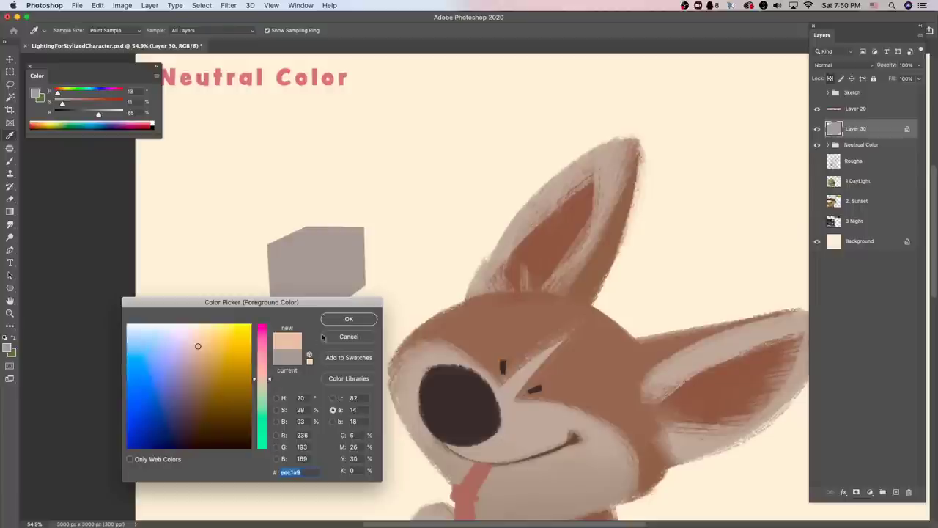
pyautogui.click(350, 320)
pyautogui.press('b')
pyautogui.moveTo(310, 234)
pyautogui.mouseDown()
pyautogui.moveTo(333, 235)
pyautogui.moveTo(246, 240)
pyautogui.moveTo(349, 229)
pyautogui.moveTo(323, 240)
pyautogui.moveTo(365, 218)
pyautogui.moveTo(316, 244)
pyautogui.moveTo(263, 236)
pyautogui.moveTo(327, 240)
pyautogui.mouseUp()
# Step: Mix a darker muted blue (R 113, G 115, B 148) from the cube's grey and paint its right side face
pyautogui.keyDown('alt'); pyautogui.click(350, 249); pyautogui.keyUp('alt')
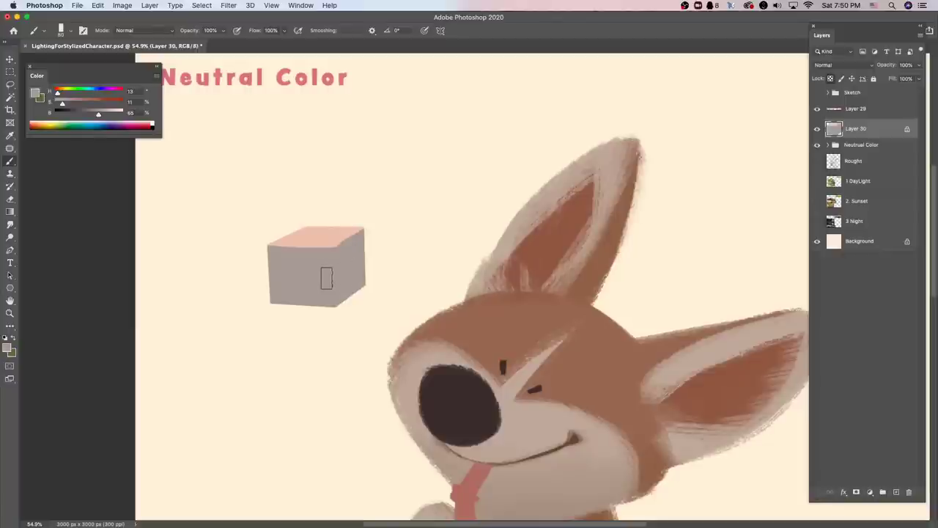
pyautogui.press('i')
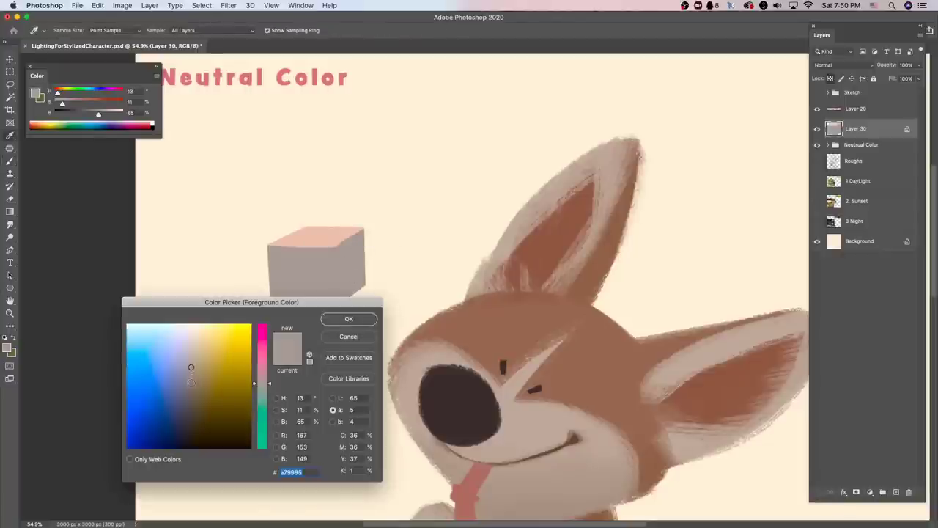
pyautogui.click(192, 383)
pyautogui.moveTo(190, 384); pyautogui.dragTo(179, 386)
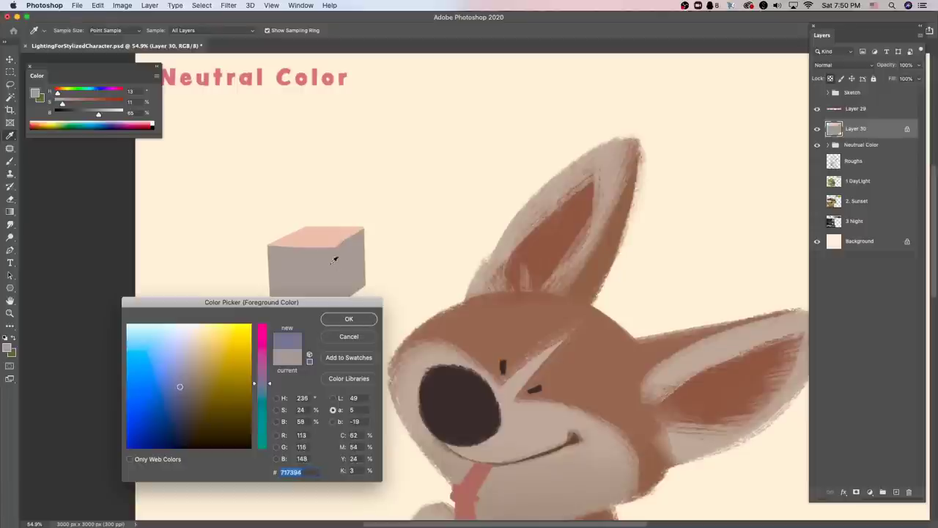
pyautogui.click(349, 320)
pyautogui.press('b')
pyautogui.moveTo(358, 242)
pyautogui.mouseDown()
pyautogui.moveTo(345, 258)
pyautogui.moveTo(349, 305)
pyautogui.moveTo(340, 244)
pyautogui.mouseUp()
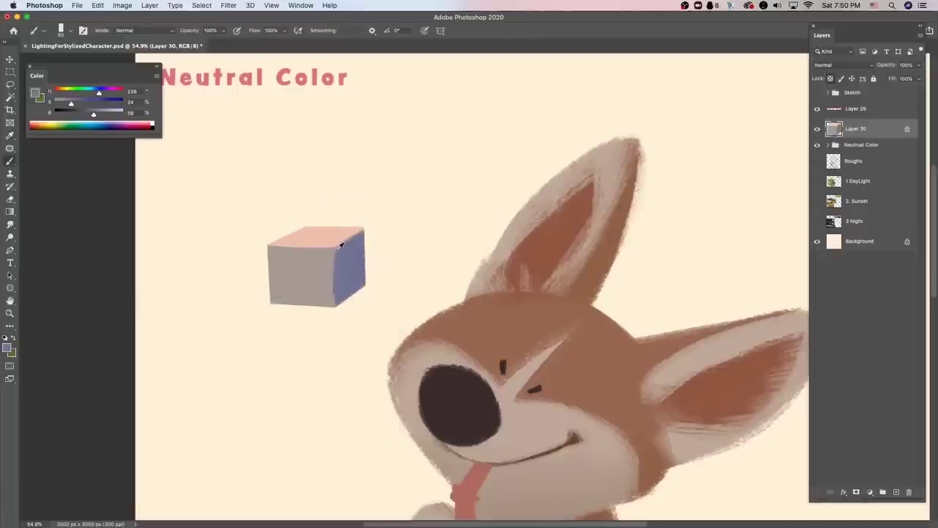
# Step: Clean up the vertical edge between the cube's front and side faces using sampled face colours and a smaller brush
pyautogui.keyDown('alt'); pyautogui.click(340, 244); pyautogui.keyUp('alt')
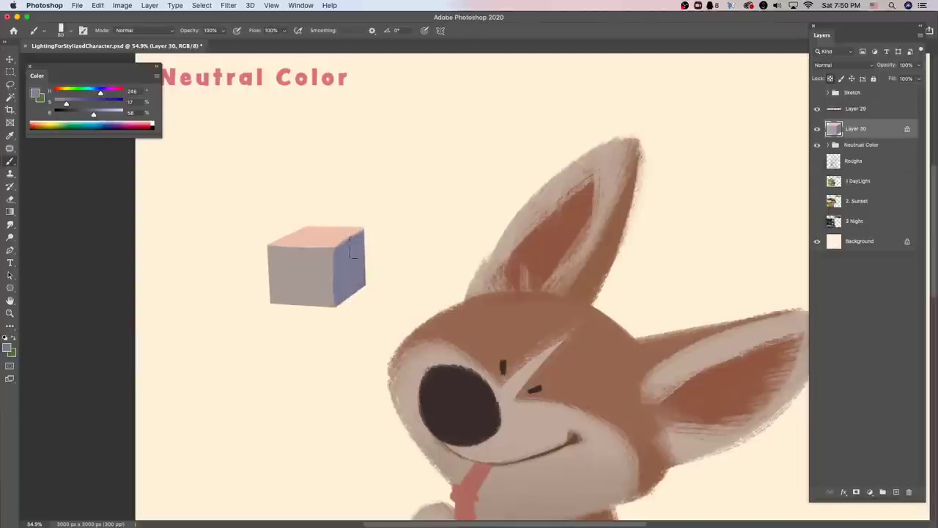
pyautogui.keyDown('alt'); pyautogui.click(325, 269); pyautogui.keyUp('alt')
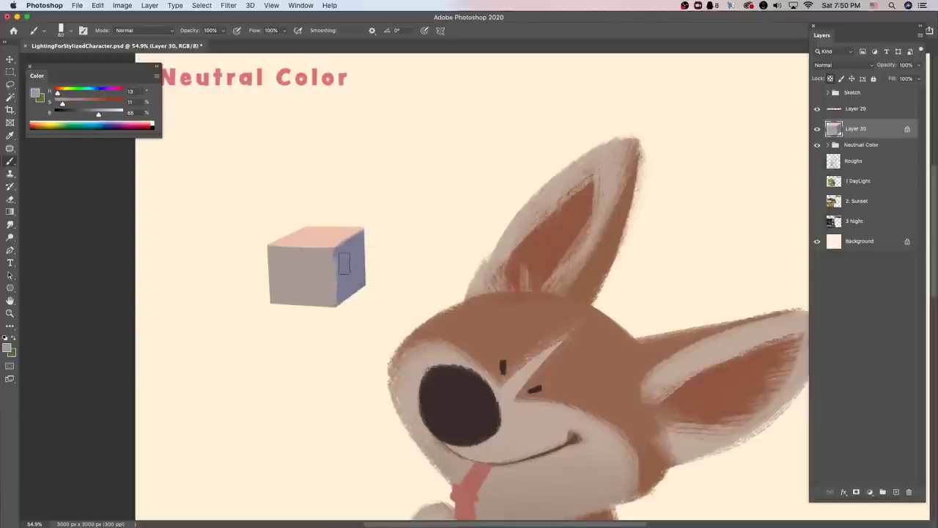
pyautogui.keyDown('alt'); pyautogui.click(344, 264); pyautogui.keyUp('alt')
pyautogui.press('[')
pyautogui.press('[')
pyautogui.press('[')
pyautogui.press('[')
pyautogui.press('[')
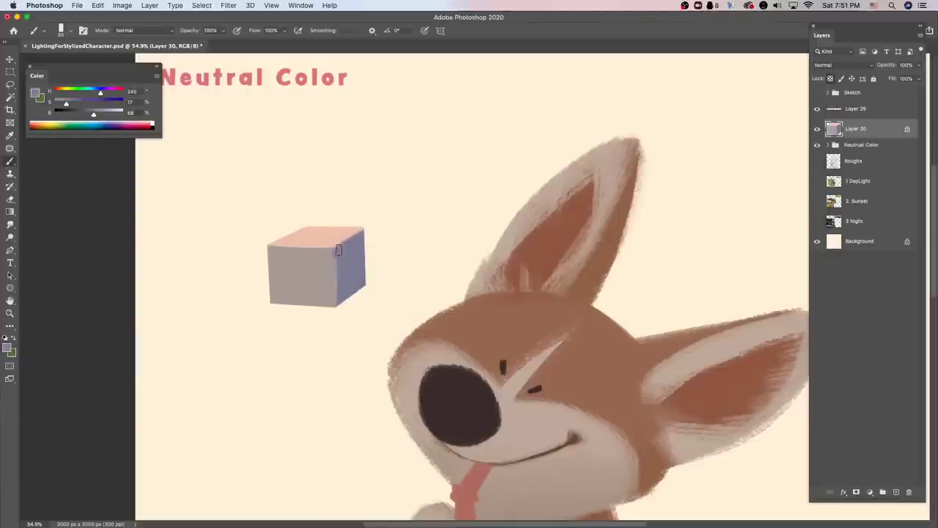
pyautogui.keyDown('alt'); pyautogui.click(333, 256); pyautogui.keyUp('alt')
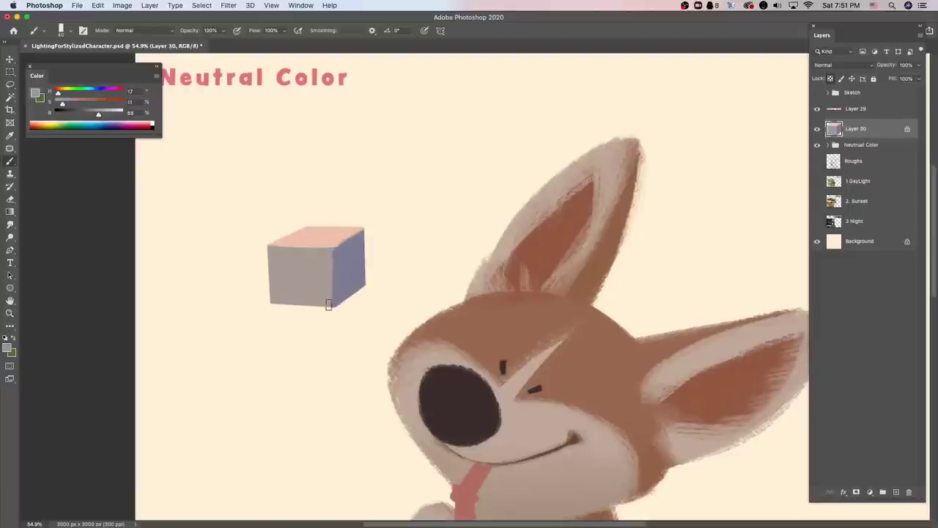
pyautogui.keyDown('alt'); pyautogui.click(307, 275); pyautogui.keyUp('alt')
# Step: Mix a brighter peach (H 23, S 32, B 99) from the top face's colour and brush it onto that face as a highlight
pyautogui.keyDown('alt'); pyautogui.click(319, 232); pyautogui.keyUp('alt')
pyautogui.keyDown('alt'); pyautogui.click(317, 234); pyautogui.keyUp('alt')
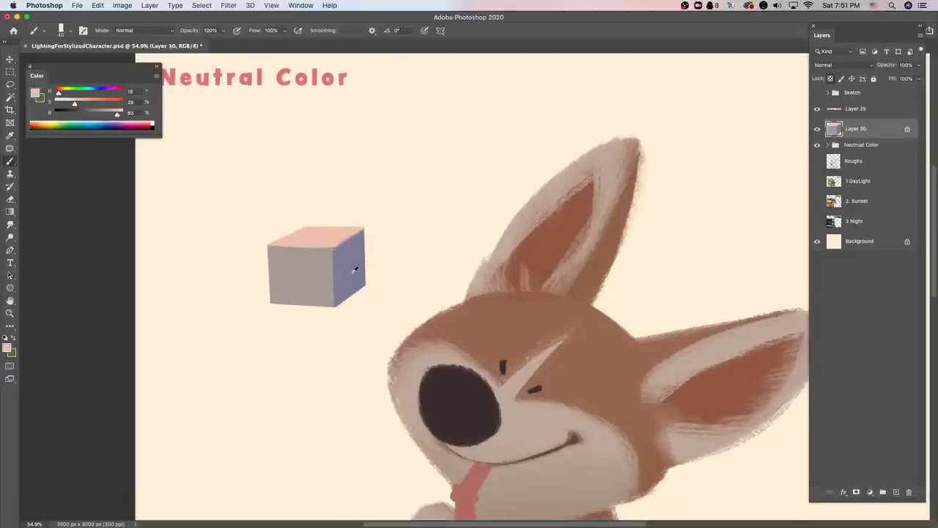
pyautogui.keyDown('alt'); pyautogui.click(313, 283); pyautogui.keyUp('alt')
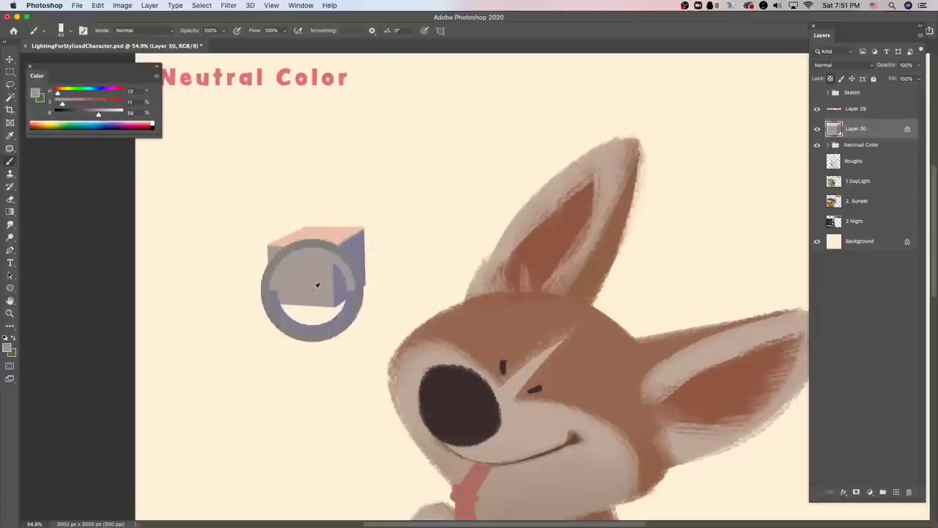
pyautogui.keyDown('alt'); pyautogui.click(318, 238); pyautogui.keyUp('alt')
pyautogui.click(203, 341)
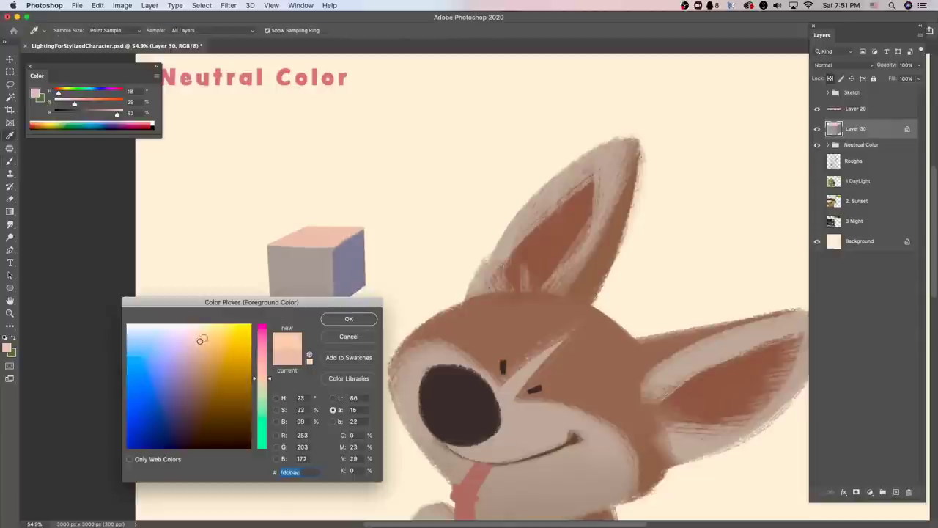
pyautogui.press('Return')
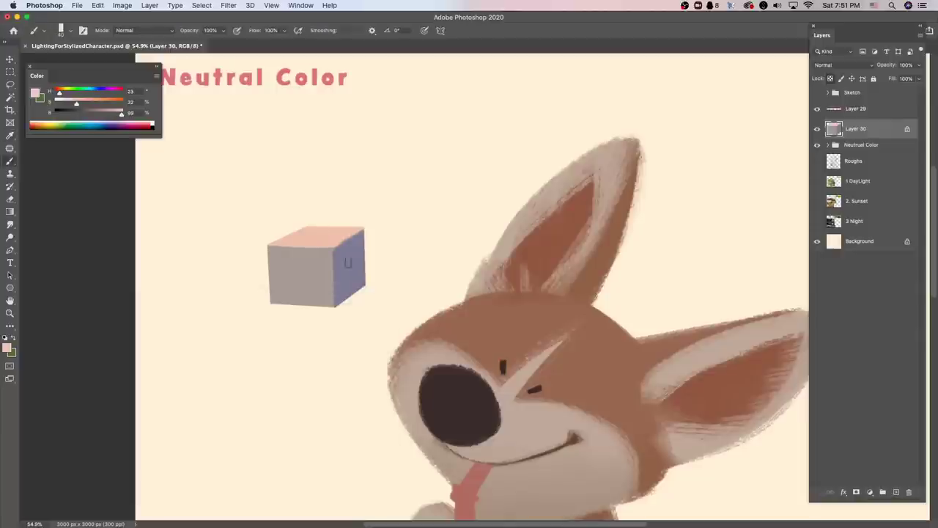
pyautogui.keyDown('alt'); pyautogui.click(310, 233); pyautogui.keyUp('alt')
# Step: Mix a darker warm grey from the cube's front colour and blend it into the lower part of the front face
pyautogui.keyDown('alt'); pyautogui.click(334, 245); pyautogui.keyUp('alt')
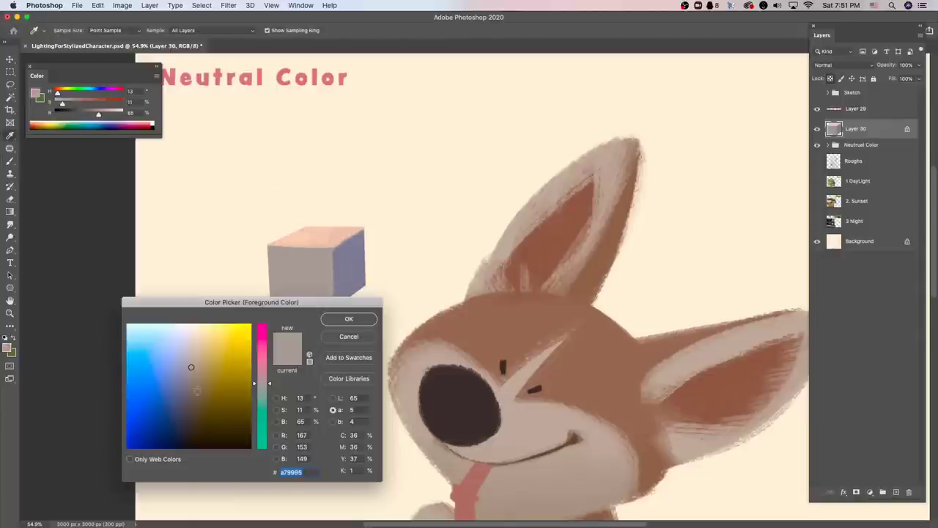
pyautogui.click(197, 390)
pyautogui.click(359, 323)
pyautogui.moveTo(276, 282)
pyautogui.mouseDown()
pyautogui.moveTo(308, 322)
pyautogui.moveTo(318, 300)
pyautogui.mouseUp()
pyautogui.keyDown('alt'); pyautogui.click(276, 271); pyautogui.keyUp('alt')
pyautogui.keyDown('alt'); pyautogui.click(280, 264); pyautogui.keyUp('alt')
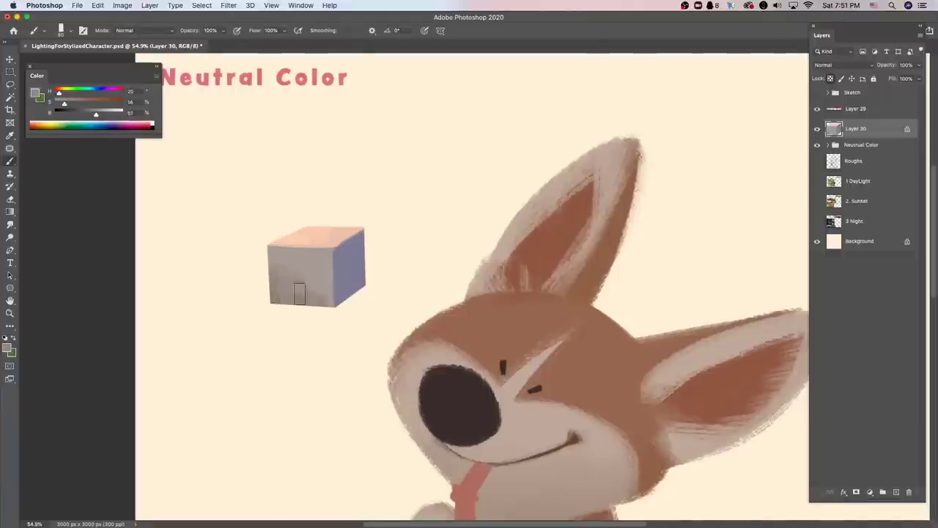
# Step: Mix a darker greyed purple (H 323, S 9, B 44) from the side face's blue and shade that face's lower part
pyautogui.keyDown('alt'); pyautogui.click(360, 259); pyautogui.keyUp('alt')
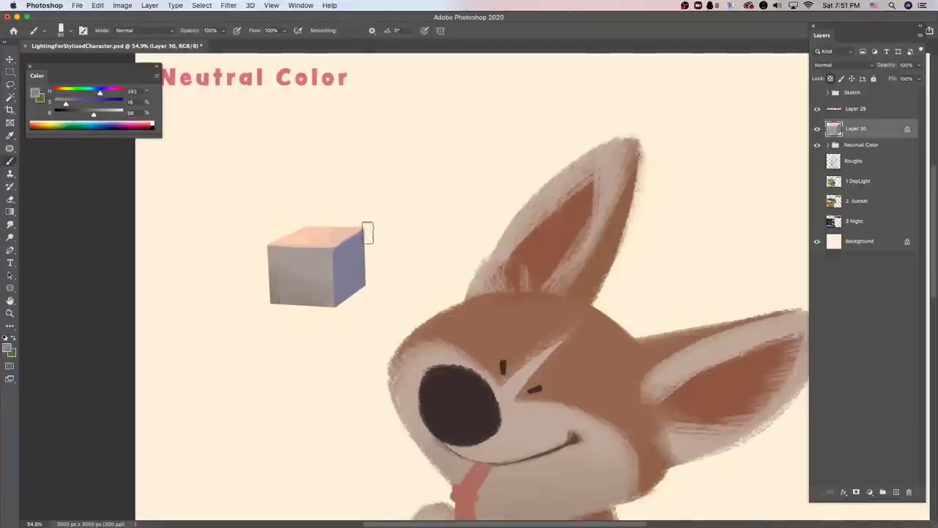
pyautogui.keyDown('alt'); pyautogui.click(356, 272); pyautogui.keyUp('alt')
pyautogui.click(7, 348)
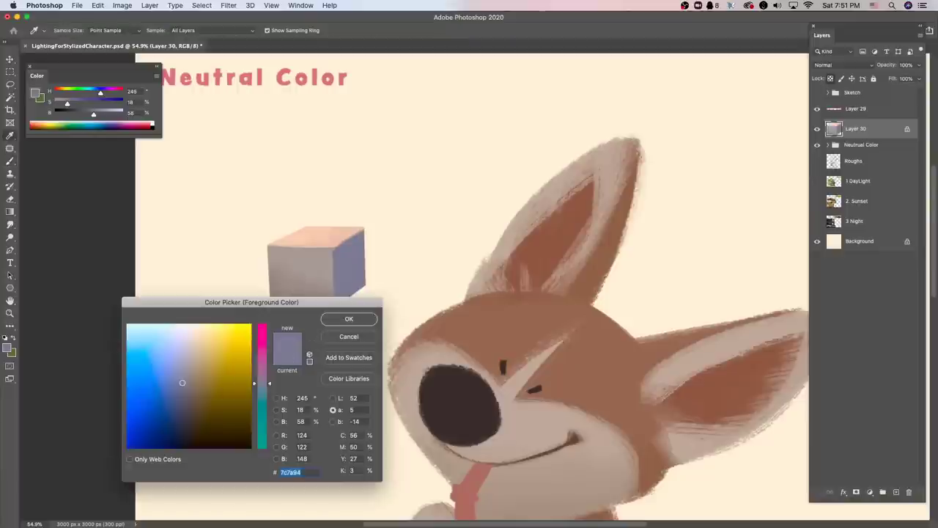
pyautogui.click(188, 396)
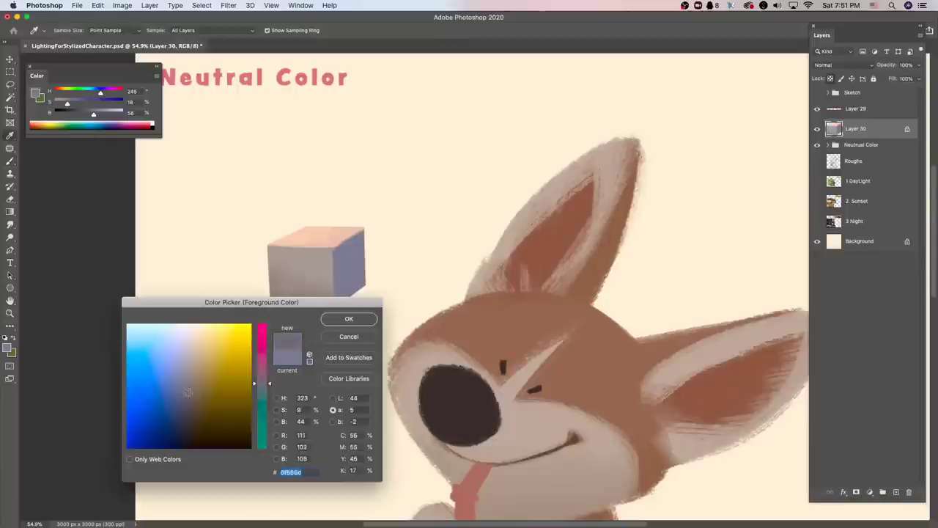
pyautogui.press('Return')
pyautogui.press('b')
pyautogui.keyDown('alt'); pyautogui.click(345, 281); pyautogui.keyUp('alt')
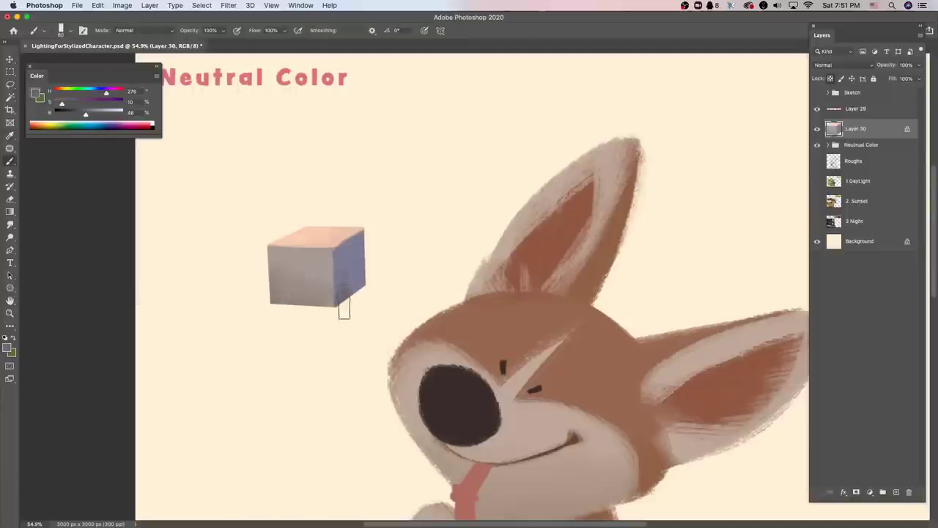
# Step: Blend the cube's side face between its blue and darker purple areas using colours sampled from that face
pyautogui.keyDown('alt'); pyautogui.click(347, 268); pyautogui.keyUp('alt')
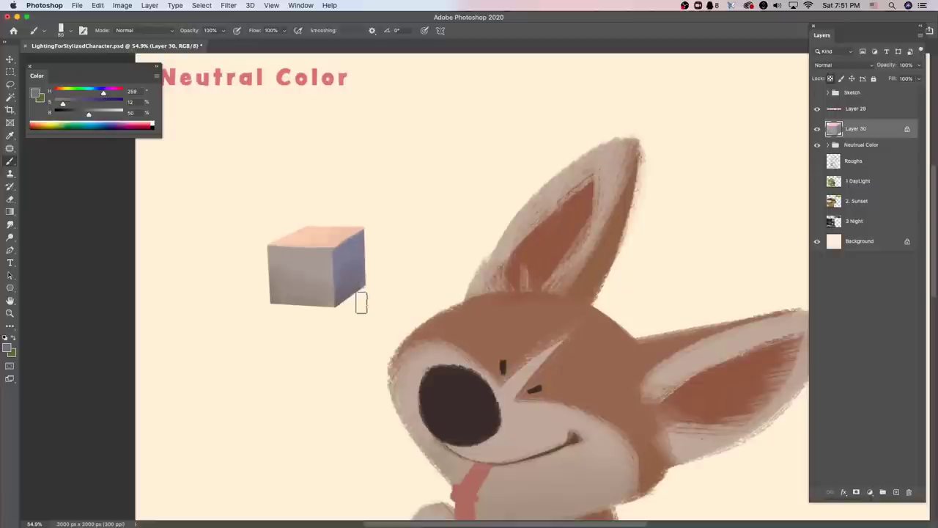
pyautogui.keyDown('alt'); pyautogui.click(348, 263); pyautogui.keyUp('alt')
pyautogui.keyDown('alt'); pyautogui.click(357, 258); pyautogui.keyUp('alt')
# Step: Mix a warmer reddish grey (H 0, S 16, B 53) from the side face's colour and blend it into that face's lower part
pyautogui.press('i')
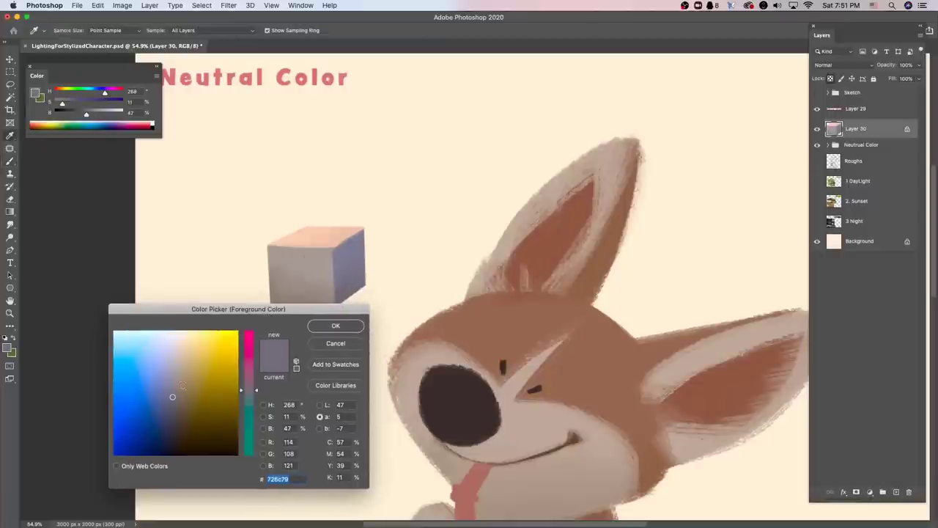
pyautogui.click(176, 396)
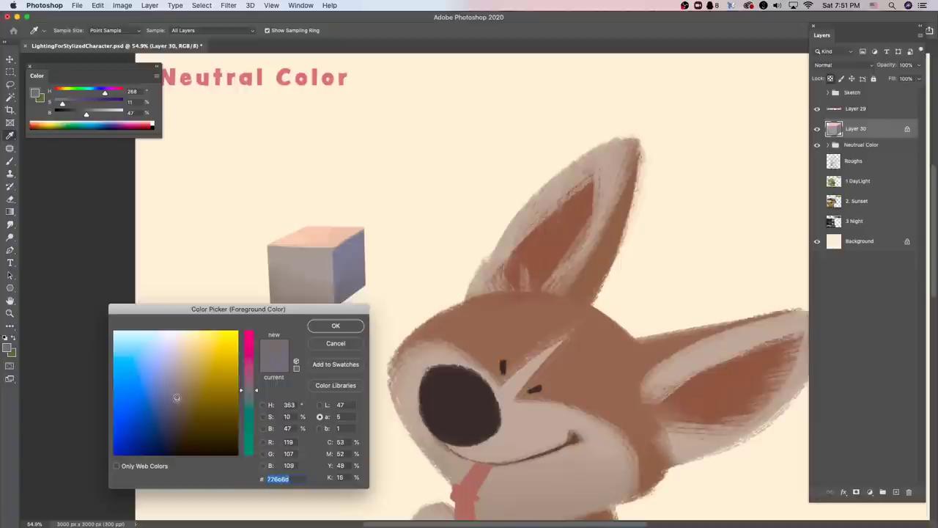
pyautogui.moveTo(176, 396); pyautogui.dragTo(184, 385)
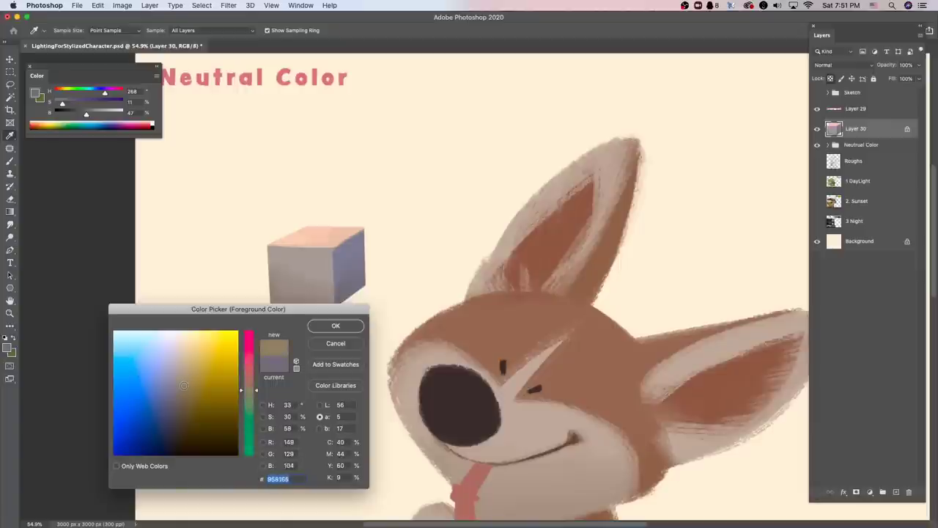
pyautogui.click(248, 385)
pyautogui.click(336, 325)
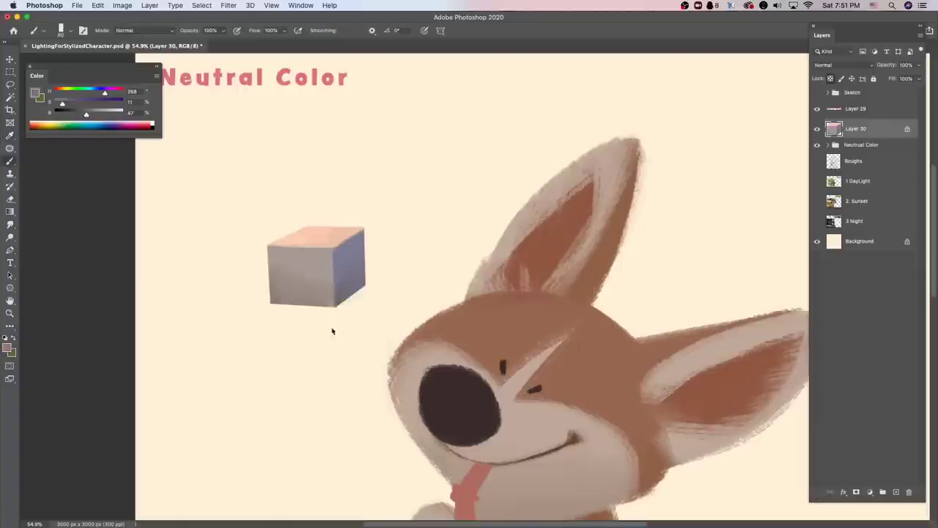
pyautogui.keyDown('alt'); pyautogui.click(353, 284); pyautogui.keyUp('alt')
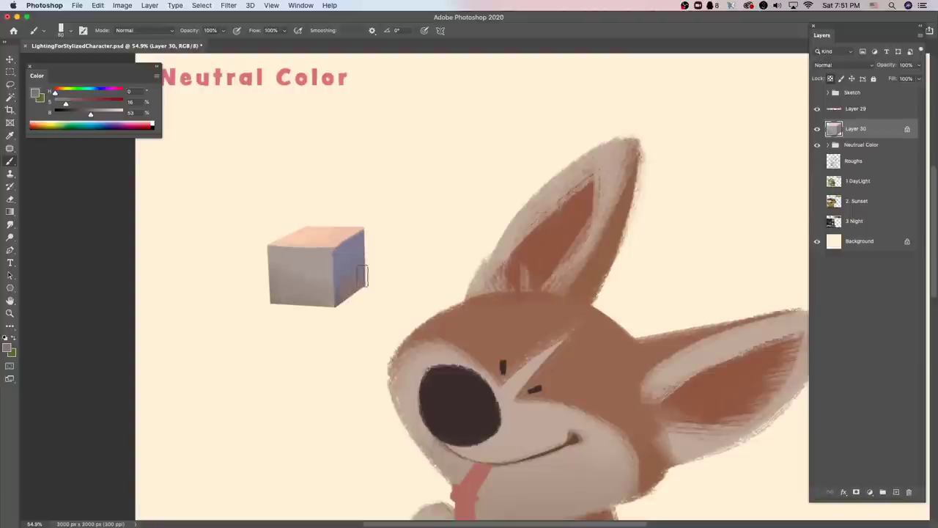
pyautogui.keyDown('alt'); pyautogui.click(350, 280); pyautogui.keyUp('alt')
pyautogui.scroll(-5, 353, 295)
pyautogui.scroll(5, 354, 295)
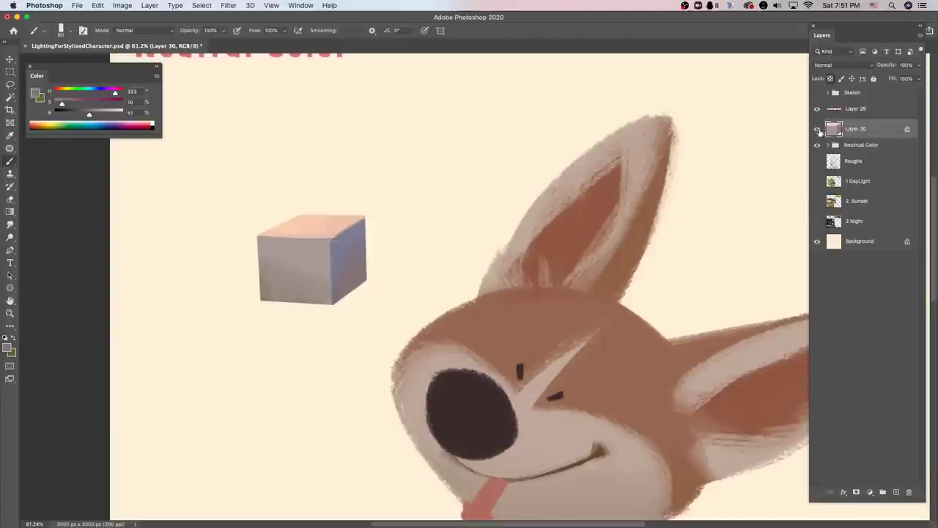
# Step: Hide the cube's layer, Layer 30, so only the neutral-coloured character shows
pyautogui.click(817, 129)
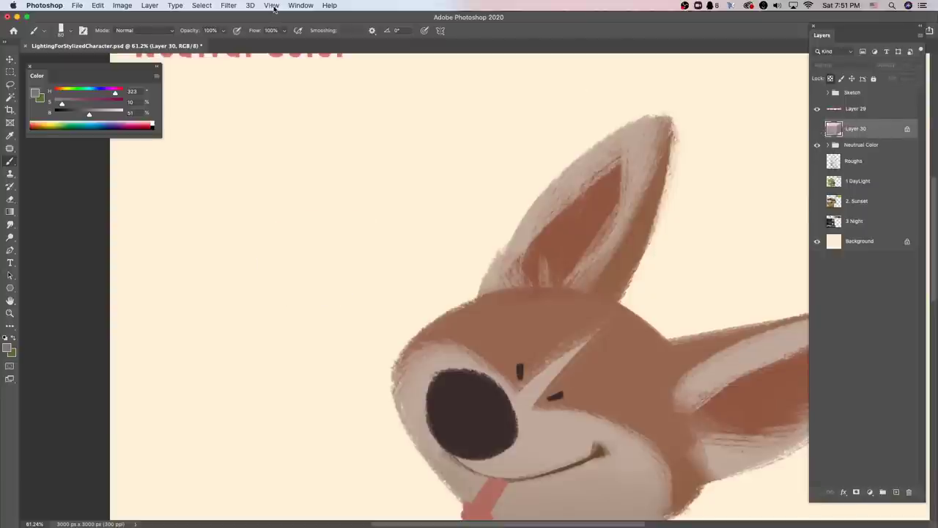
pyautogui.scroll(-5, 318, 224)
pyautogui.scroll(2, 404, 279)
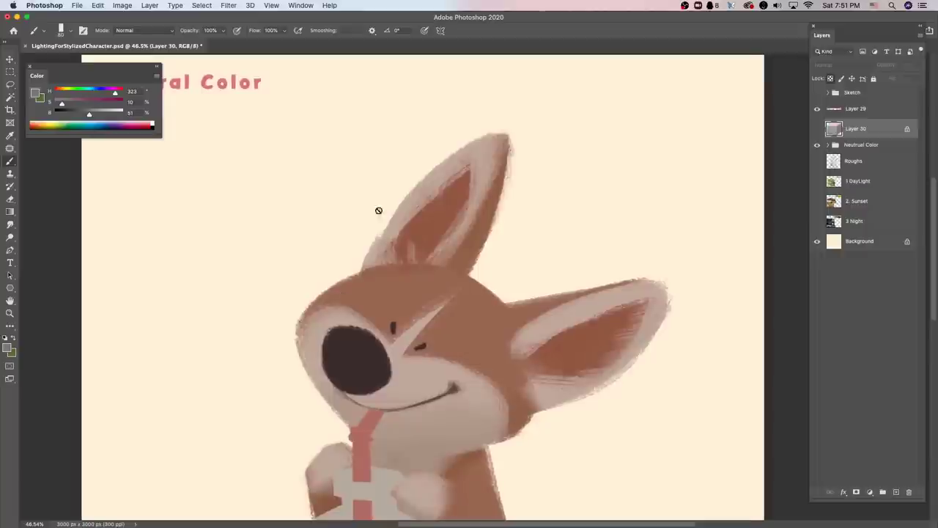
# Step: Set up a custom proof condition that simulates sGray with Relative Colorimetric intent and Black Point Compensation
pyautogui.click(272, 7)
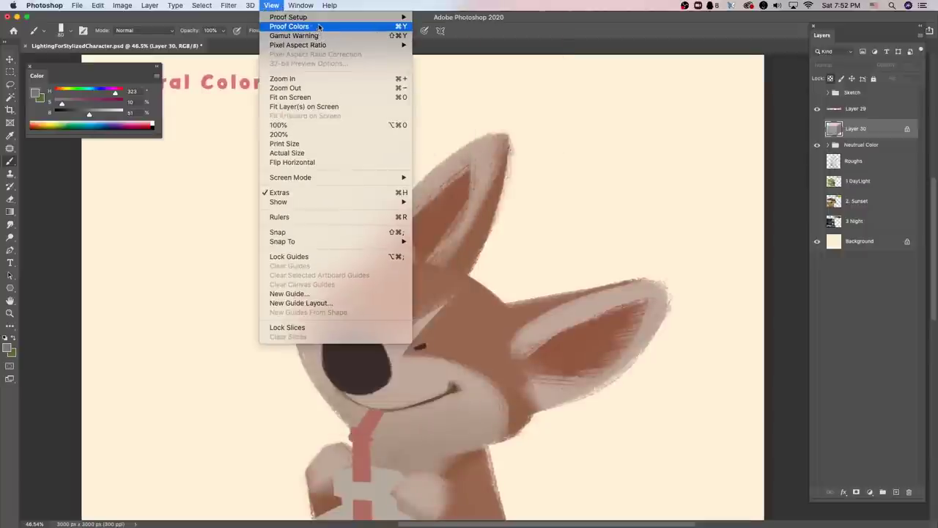
pyautogui.moveTo(334, 18)
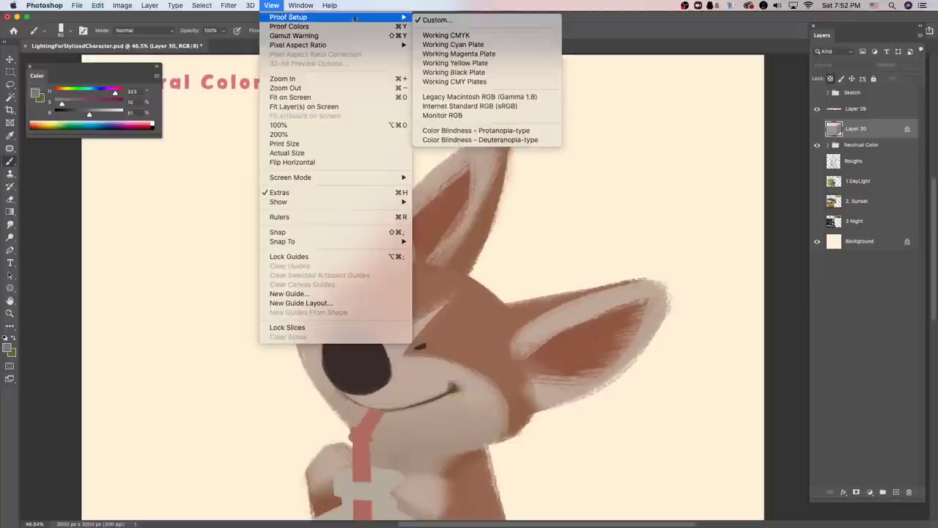
pyautogui.click(482, 26)
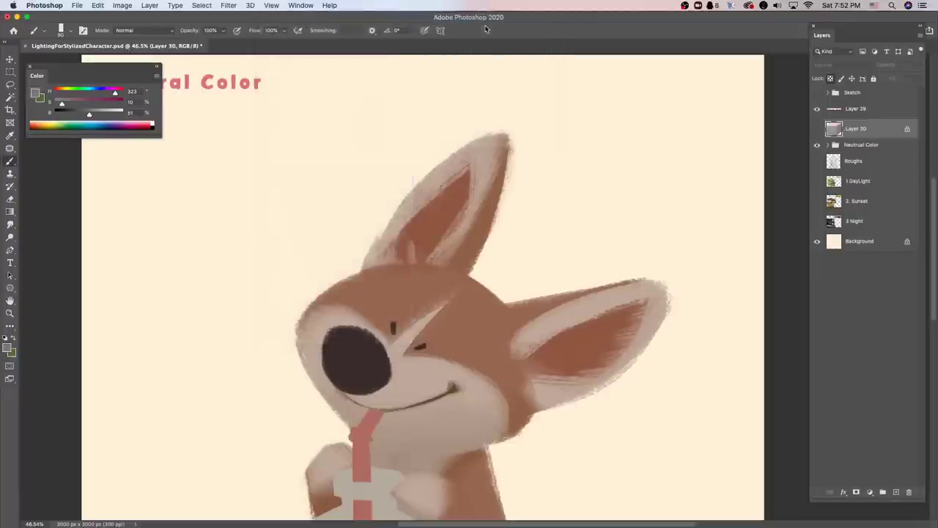
pyautogui.moveTo(462, 155); pyautogui.dragTo(308, 176)
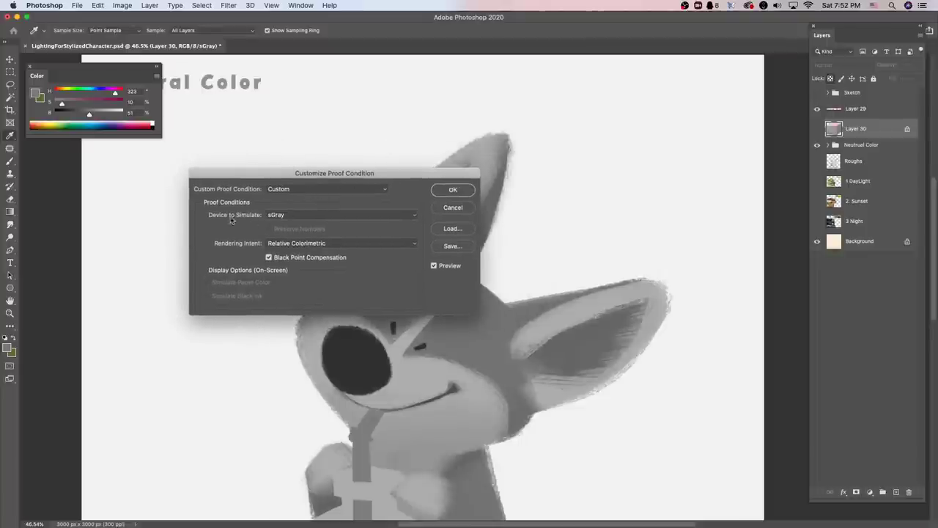
pyautogui.click(364, 216)
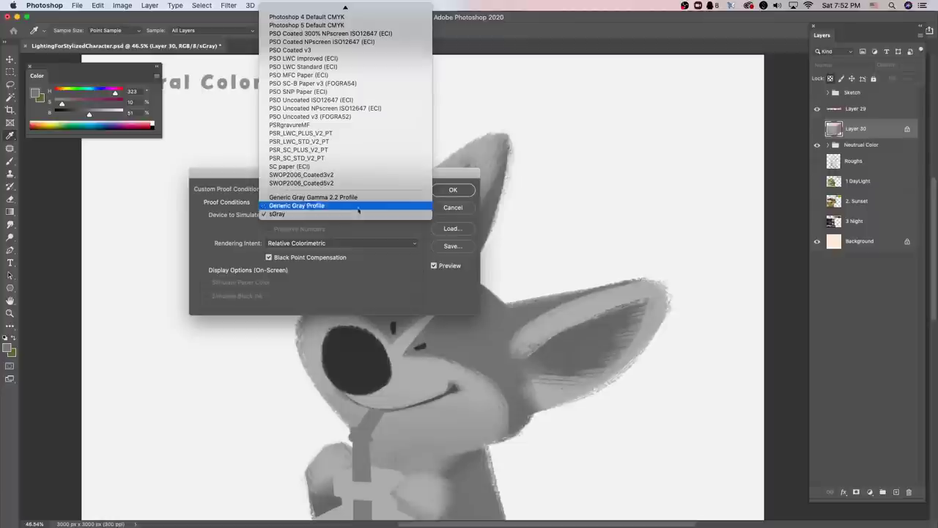
pyautogui.click(471, 176)
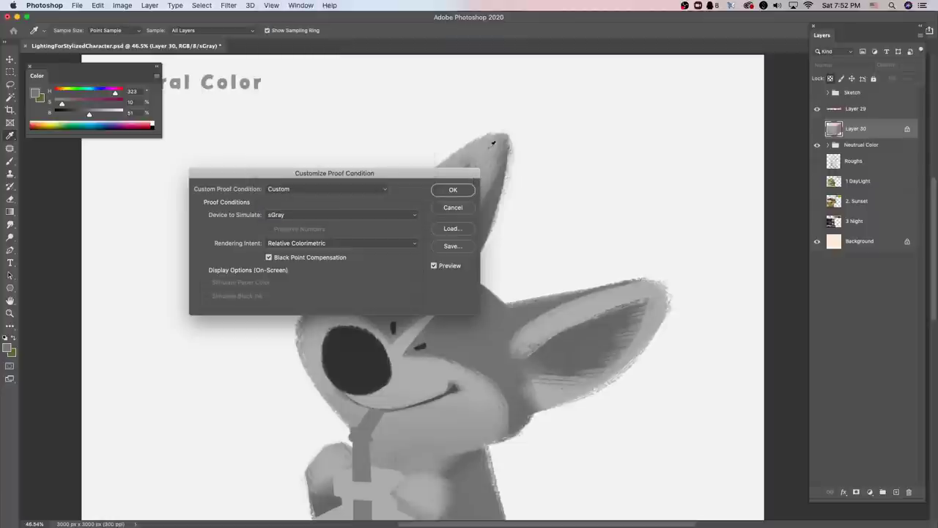
pyautogui.click(453, 190)
pyautogui.press('b')
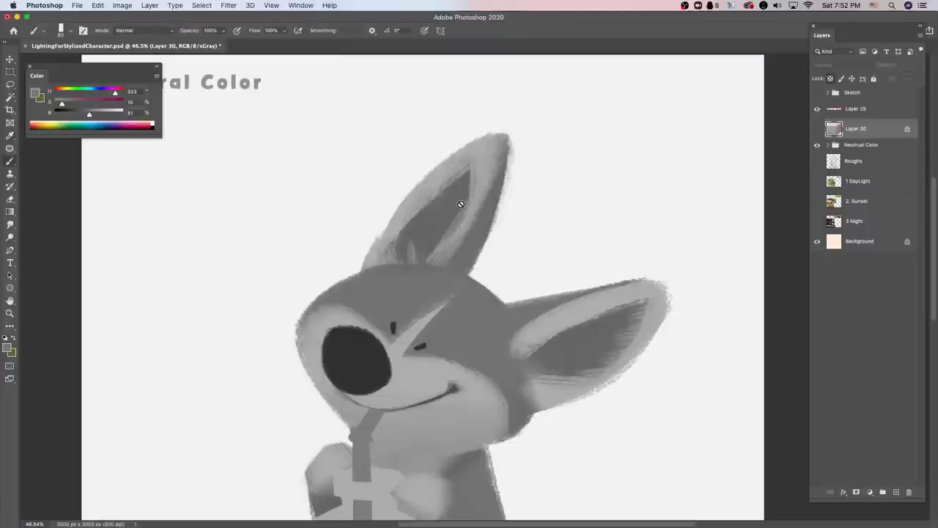
# Step: Toggle the proof colours on and off to compare the character's values in grayscale with its neutral colours
pyautogui.press('super+y')
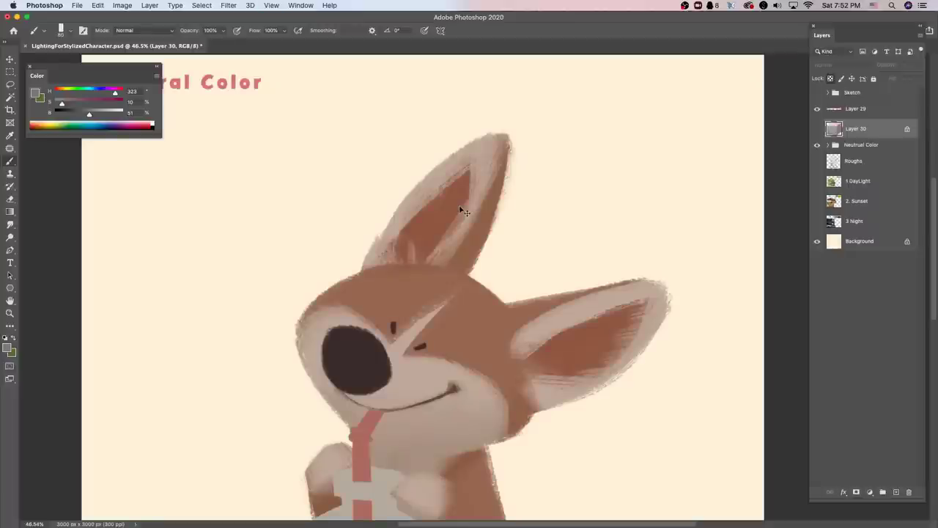
pyautogui.press('super+y')
pyautogui.press('super+y')
pyautogui.press('super+y')
pyautogui.press('super+y')
pyautogui.scroll(-2, 487, 210)
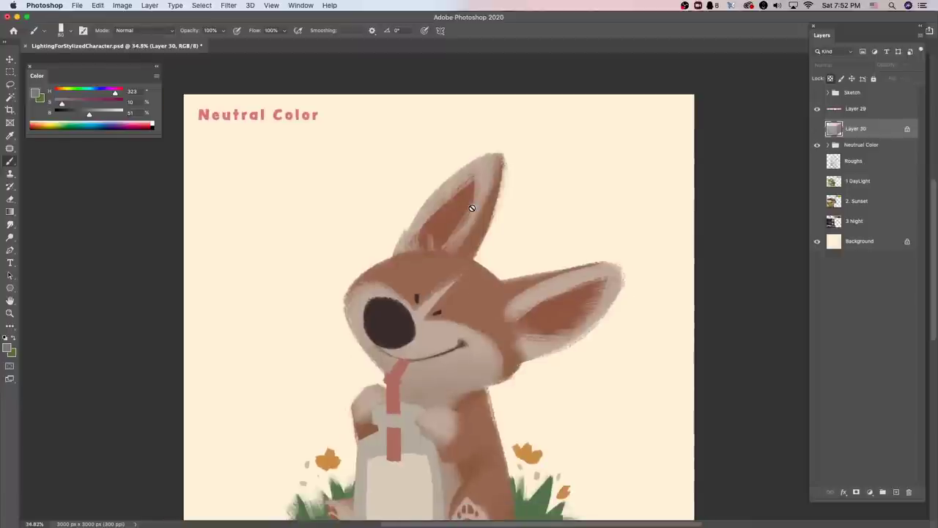
pyautogui.scroll(1, 502, 288)
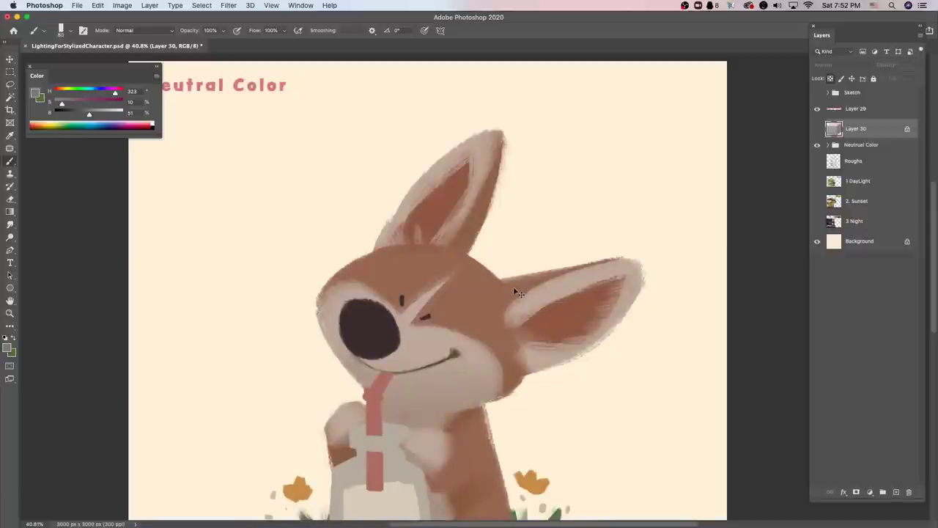
pyautogui.scroll(-2, 494, 296)
pyautogui.scroll(1, 396, 296)
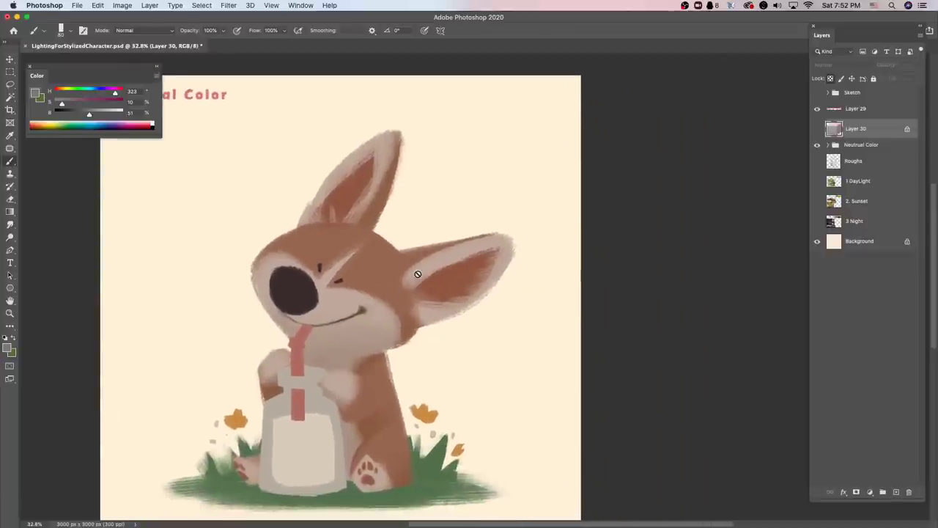
pyautogui.press('super+y')
pyautogui.scroll(-1, 396, 319)
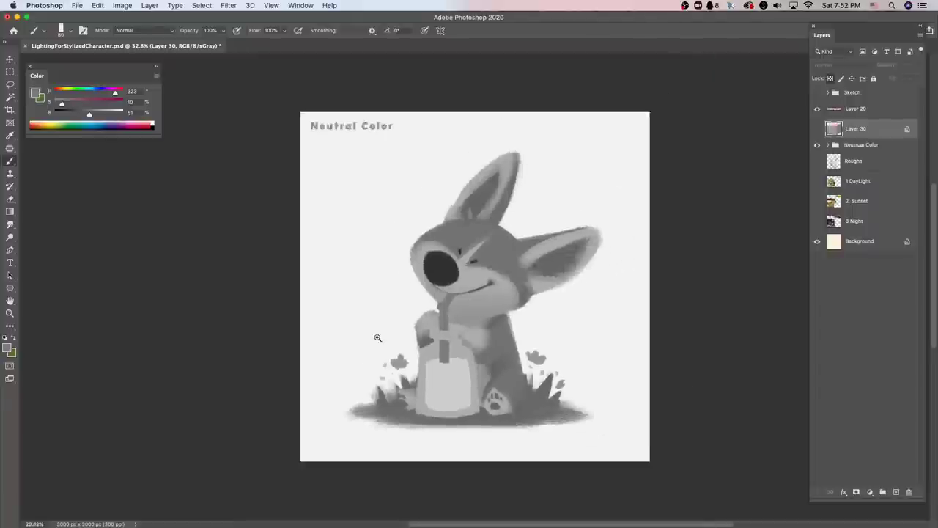
pyautogui.scroll(2, 399, 321)
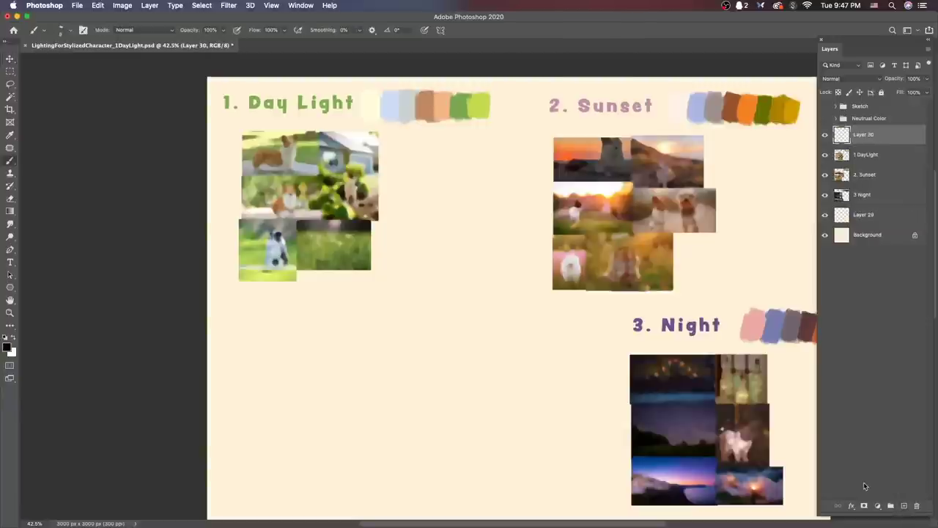
# Step: Sketch a black sphere on a ground line beside the Day Light references and paint a white sun with rays above it
pyautogui.moveTo(410, 257); pyautogui.dragTo(498, 258)
pyautogui.moveTo(469, 254)
pyautogui.mouseDown()
pyautogui.moveTo(440, 241)
pyautogui.moveTo(469, 253)
pyautogui.mouseUp()
pyautogui.click(7, 347)
pyautogui.click(221, 360)
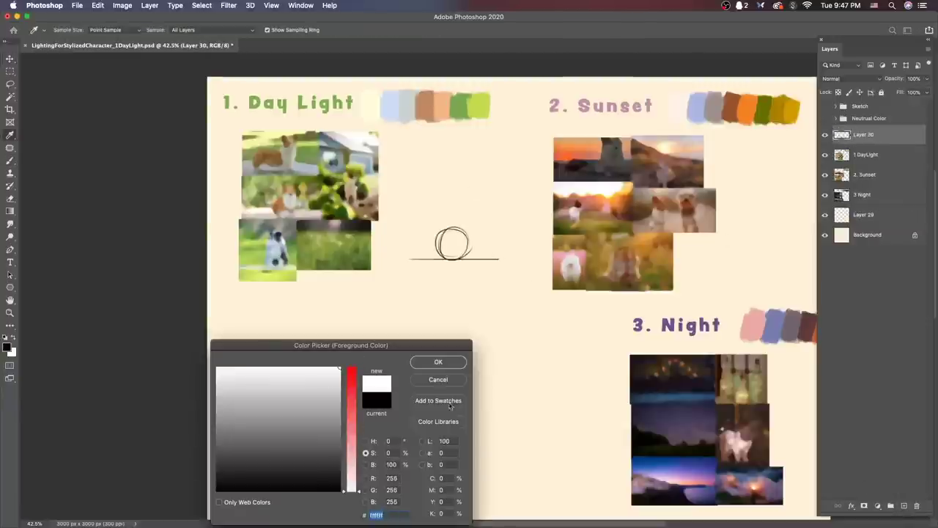
pyautogui.click(443, 360)
pyautogui.click(436, 192)
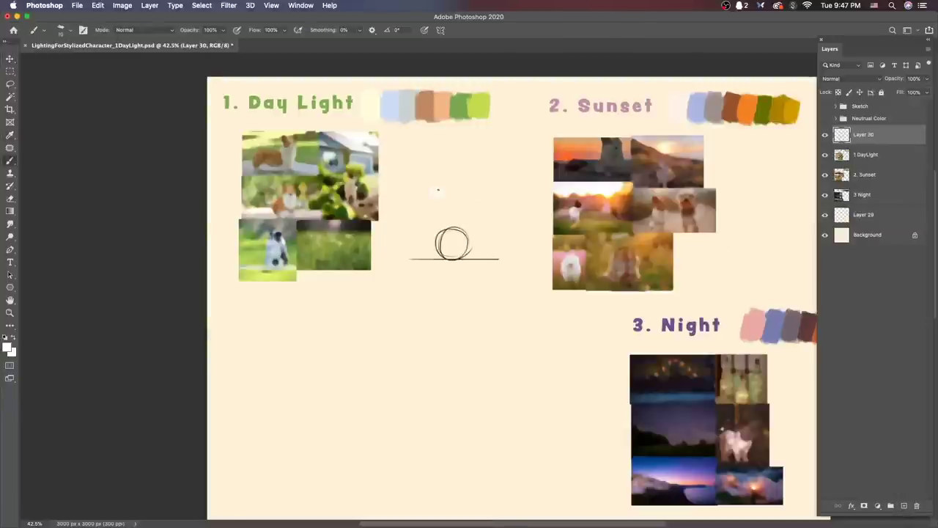
pyautogui.moveTo(433, 196); pyautogui.dragTo(446, 224)
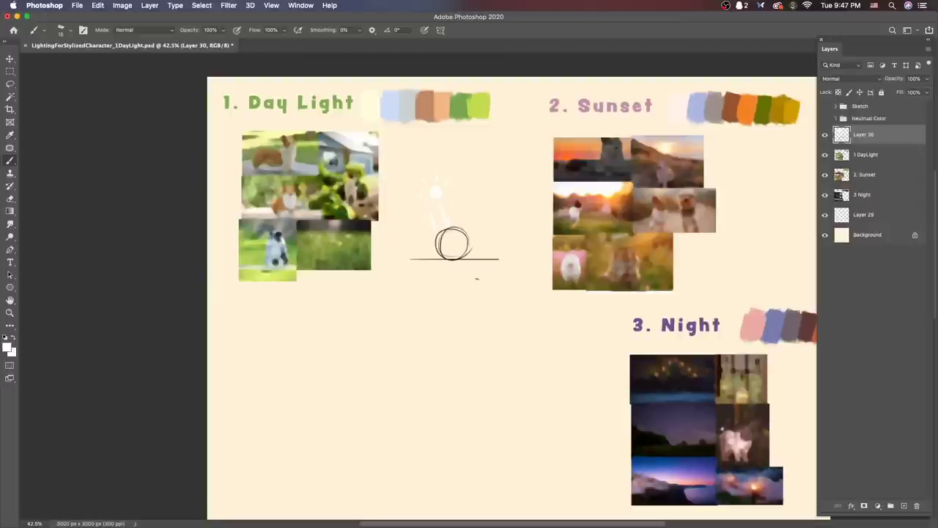
# Step: Choose a light blue and draw a sky dome over the sphere with arrows pointing inward as sky light
pyautogui.click(7, 347)
pyautogui.click(258, 386)
pyautogui.click(265, 390)
pyautogui.click(439, 362)
pyautogui.moveTo(396, 185)
pyautogui.mouseDown()
pyautogui.moveTo(501, 172)
pyautogui.moveTo(494, 203)
pyautogui.mouseUp()
pyautogui.moveTo(518, 206); pyautogui.dragTo(505, 214)
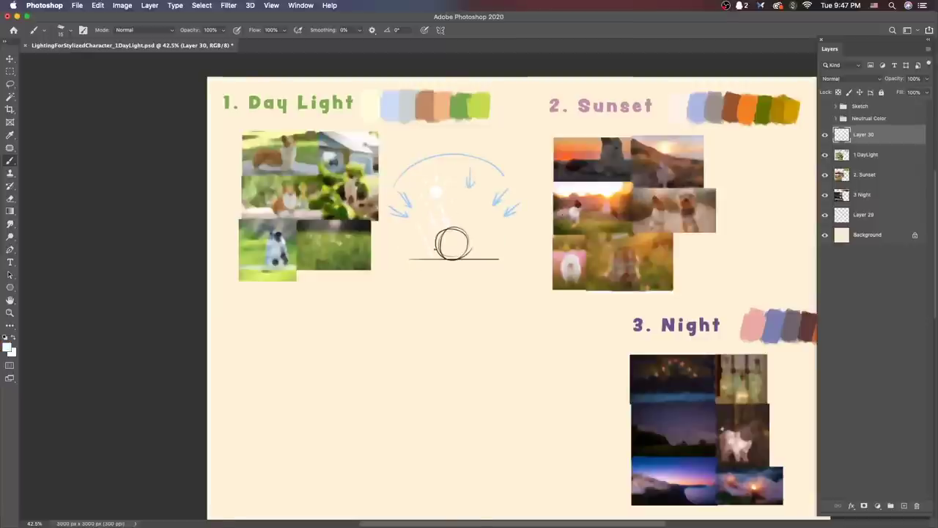
# Step: Choose a salmon orange and draw bounce-light arrows rising from the ground around the sphere, plus another white sun ray reaching the ground
pyautogui.click(8, 348)
pyautogui.press('Escape')
pyautogui.click(8, 347)
pyautogui.press('Escape')
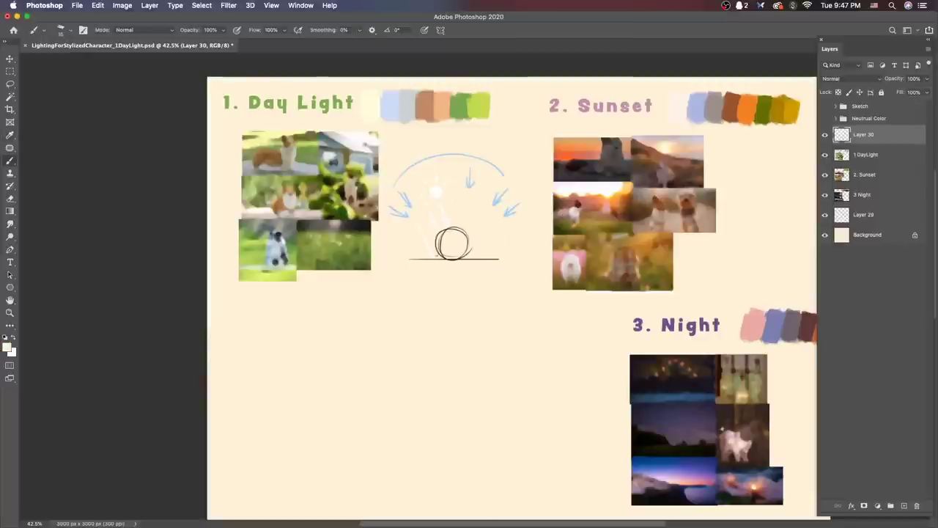
pyautogui.click(8, 347)
pyautogui.press('Escape')
pyautogui.scroll(5, 439, 252)
pyautogui.click(8, 348)
pyautogui.press('Escape')
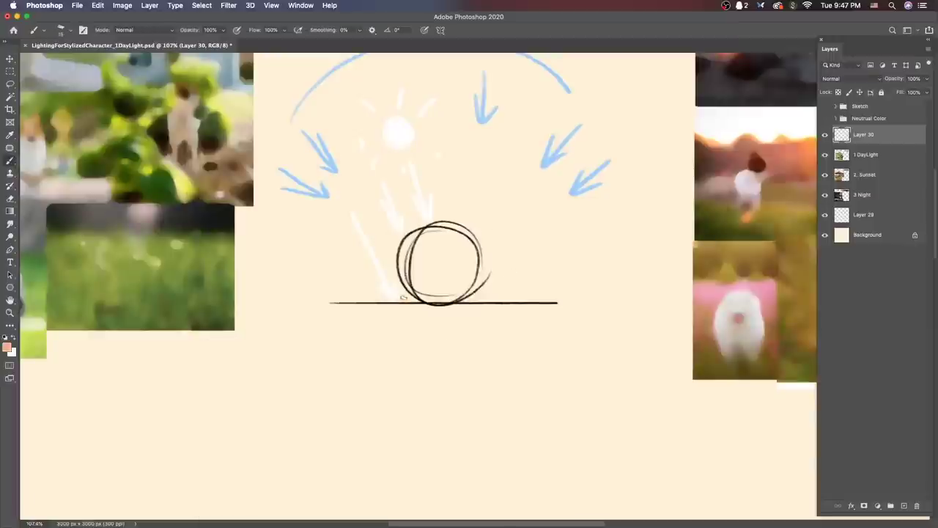
pyautogui.moveTo(403, 296); pyautogui.dragTo(423, 278)
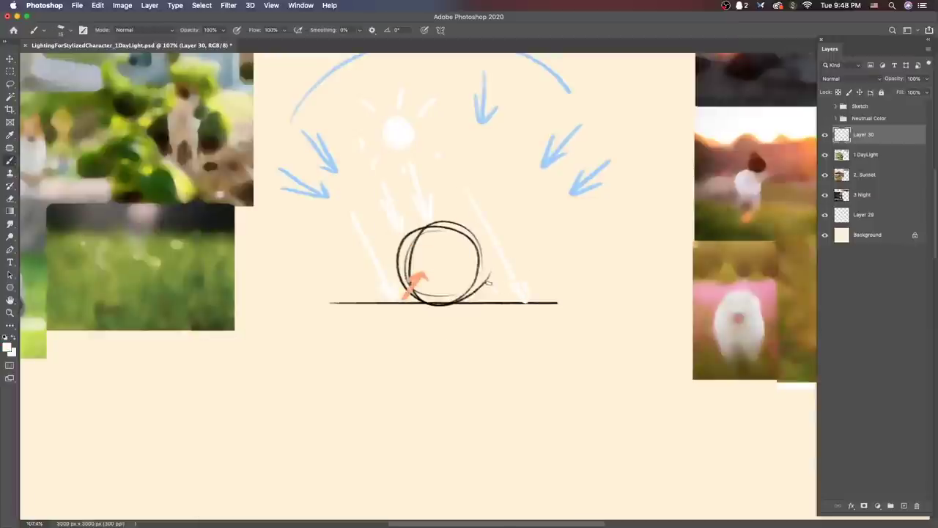
pyautogui.moveTo(490, 297); pyautogui.dragTo(506, 277)
pyautogui.moveTo(532, 297)
pyautogui.mouseDown()
pyautogui.moveTo(529, 249)
pyautogui.moveTo(539, 266)
pyautogui.mouseUp()
pyautogui.moveTo(540, 296)
pyautogui.mouseDown()
pyautogui.moveTo(562, 274)
pyautogui.moveTo(567, 288)
pyautogui.mouseUp()
pyautogui.moveTo(376, 295); pyautogui.dragTo(350, 275)
# Step: Handwrite the labels "Sky Light" beside the blue arrows and "Bounce Light" beside the orange arrows
pyautogui.scroll(-5, 535, 314)
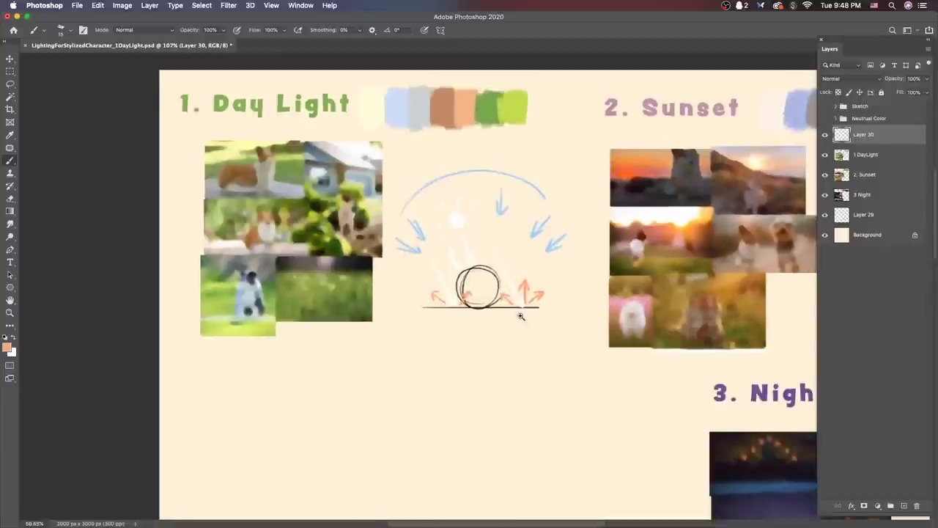
pyautogui.scroll(3, 575, 290)
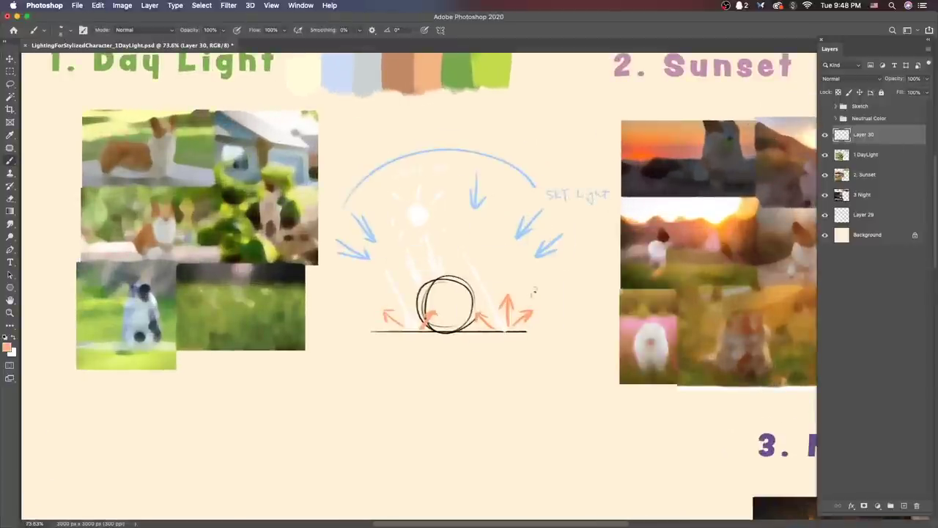
pyautogui.moveTo(572, 291); pyautogui.dragTo(571, 299)
pyautogui.moveTo(574, 296); pyautogui.dragTo(578, 298)
pyautogui.moveTo(555, 303); pyautogui.dragTo(564, 314)
pyautogui.moveTo(571, 314); pyautogui.dragTo(573, 320)
# Step: Sketch a black sphere on a ground line beside the Sunset reference photos
pyautogui.scroll(-3, 517, 358)
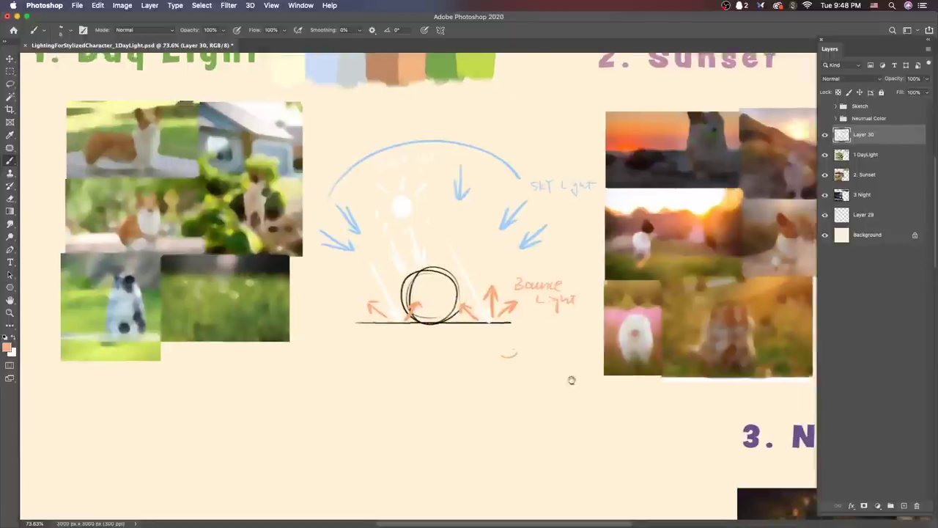
pyautogui.hscroll(5, 636, 362)
pyautogui.click(7, 347)
pyautogui.click(454, 362)
pyautogui.press('d')
pyautogui.moveTo(573, 277)
pyautogui.mouseDown()
pyautogui.moveTo(574, 303)
pyautogui.moveTo(576, 282)
pyautogui.mouseUp()
pyautogui.moveTo(517, 312); pyautogui.dragTo(640, 312)
# Step: Mix a lavender (RGB 178, 168, 214) and draw a sky dome with inward-pointing arrows over the Sunset sphere
pyautogui.scroll(2, 631, 312)
pyautogui.click(7, 347)
pyautogui.moveTo(355, 406); pyautogui.dragTo(352, 388)
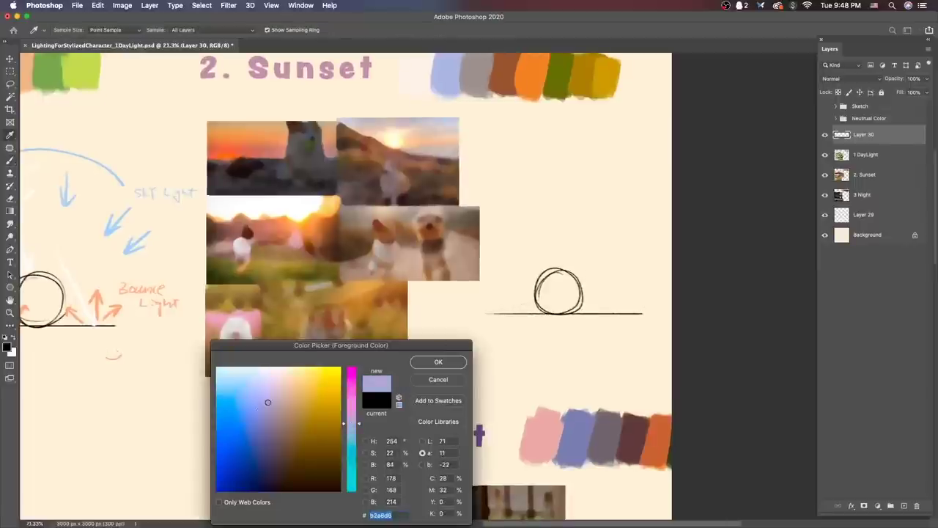
pyautogui.click(438, 361)
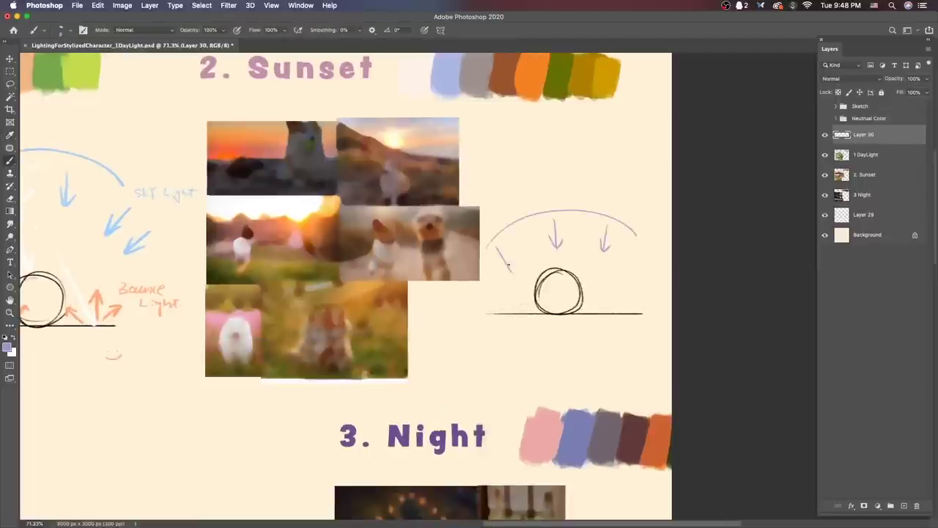
# Step: Choose a light orange (RGB 255, 192, 142) and draw a low sun with slanting rays crossing the Sunset sphere
pyautogui.click(6, 347)
pyautogui.moveTo(654, 266)
pyautogui.mouseDown()
pyautogui.moveTo(634, 278)
pyautogui.moveTo(634, 239)
pyautogui.mouseUp()
pyautogui.click(444, 364)
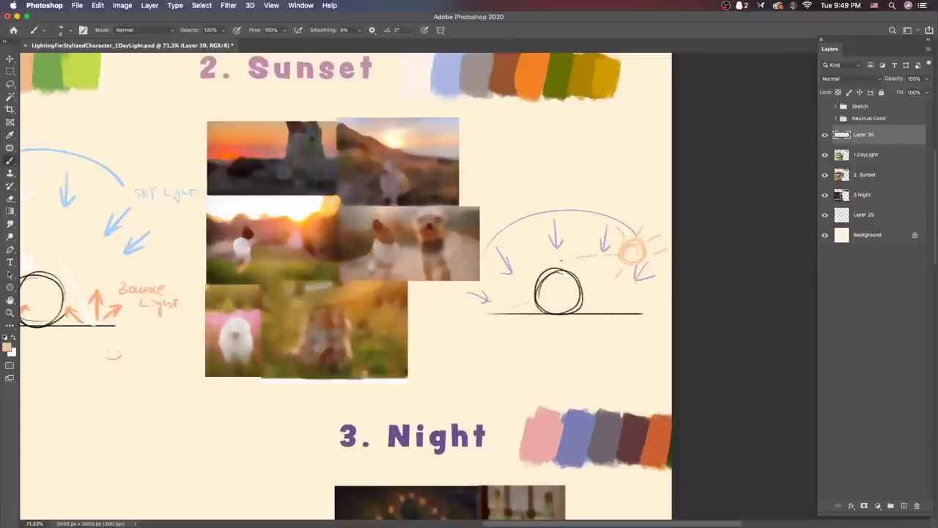
pyautogui.scroll(3, 656, 340)
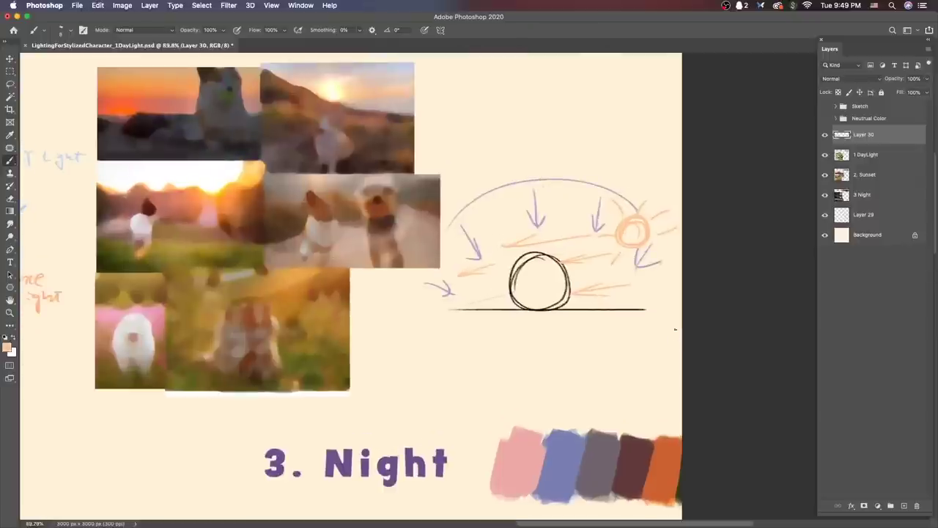
pyautogui.scroll(-5, 660, 329)
pyautogui.scroll(3, 659, 329)
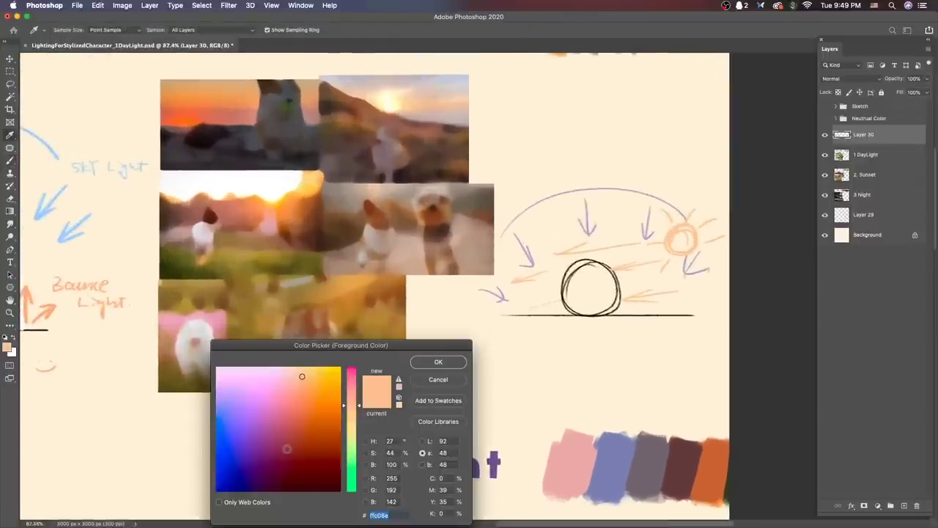
pyautogui.click(447, 364)
pyautogui.press('b')
# Step: Sketch a black sphere on a ground line beside the Night reference photos
pyautogui.scroll(-5, 444, 349)
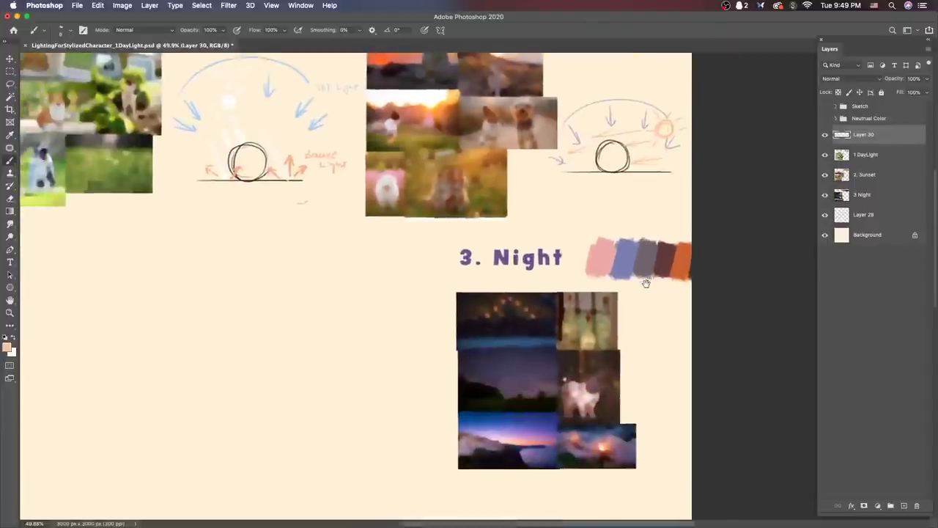
pyautogui.scroll(3, 519, 365)
pyautogui.scroll(-1, 348, 285)
pyautogui.moveTo(293, 334); pyautogui.dragTo(306, 331)
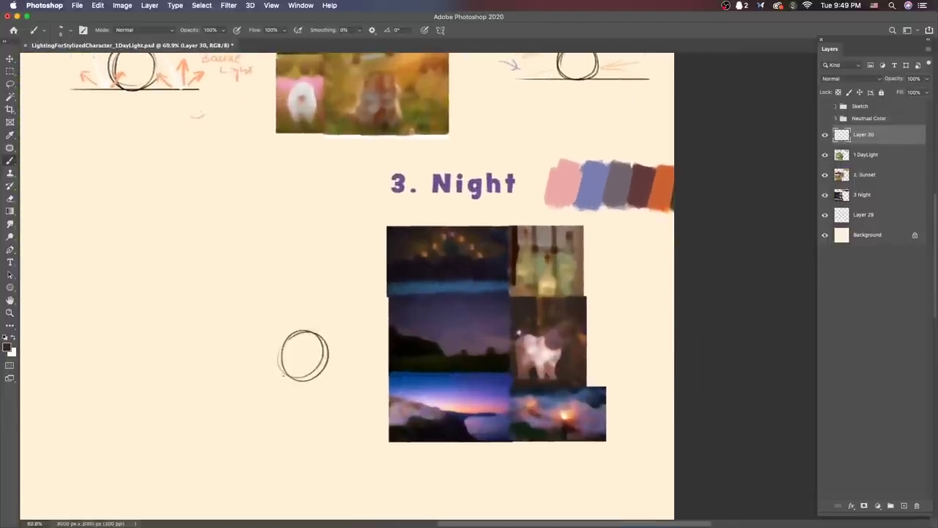
pyautogui.moveTo(233, 377); pyautogui.dragTo(386, 377)
# Step: Choose a dark blue and draw a sky dome with inward-pointing arrows over the Night sphere
pyautogui.hscroll(-5, 386, 376)
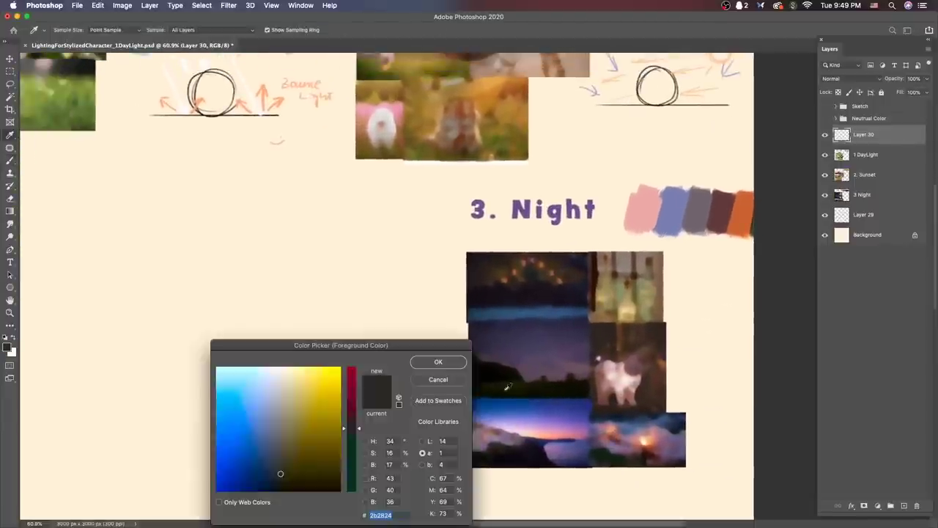
pyautogui.moveTo(309, 331)
pyautogui.mouseDown()
pyautogui.moveTo(460, 334)
pyautogui.moveTo(291, 339)
pyautogui.mouseUp()
pyautogui.press('super+z')
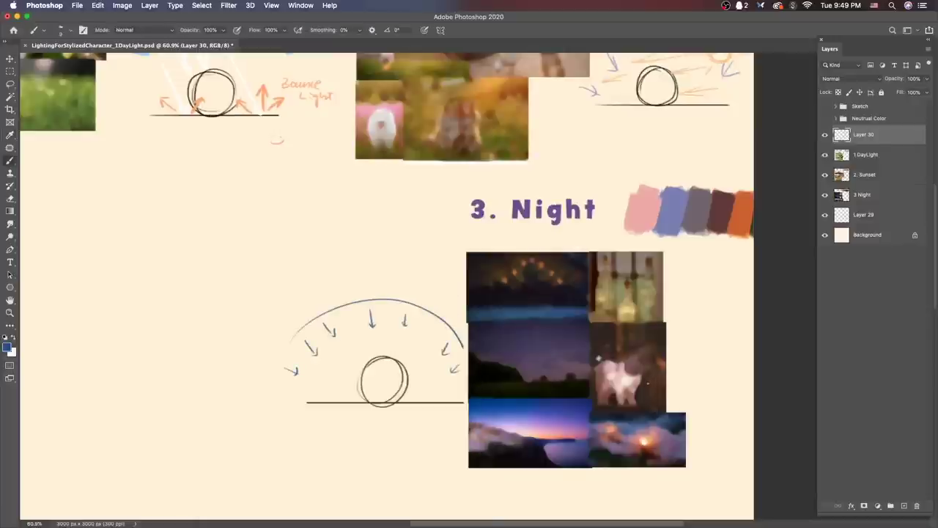
# Step: Choose a peach orange and draw a glowing lamp on the Night ground line with rays aimed at the sphere
pyautogui.moveTo(349, 410)
pyautogui.mouseDown()
pyautogui.moveTo(340, 369)
pyautogui.moveTo(332, 384)
pyautogui.moveTo(341, 362)
pyautogui.moveTo(343, 380)
pyautogui.moveTo(340, 356)
pyautogui.mouseUp()
pyautogui.press('Return')
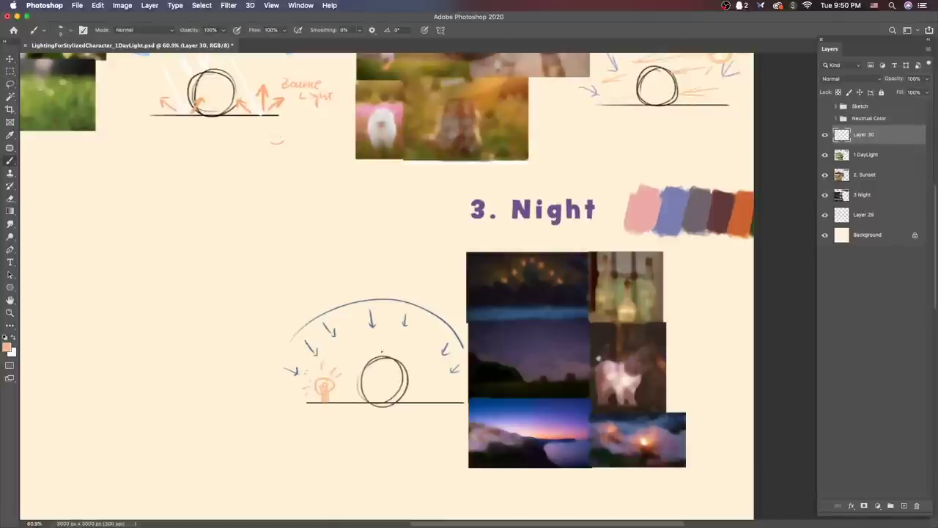
pyautogui.scroll(-3, 551, 442)
pyautogui.scroll(5, 472, 425)
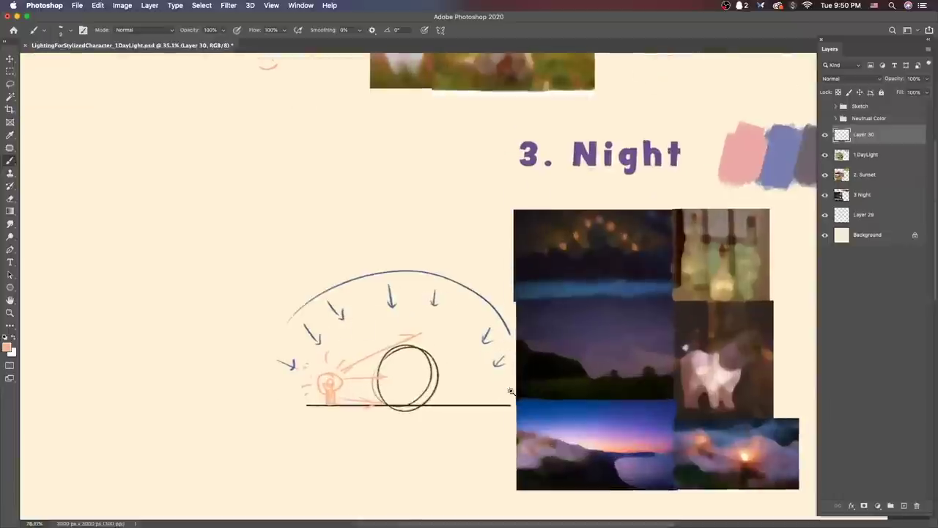
# Step: Choose a very pale cyan and draw a moon at the edge of the Night dome with light rays toward the sphere
pyautogui.hotkey('alt', 'shift', 'c')
pyautogui.write('eef9ce')
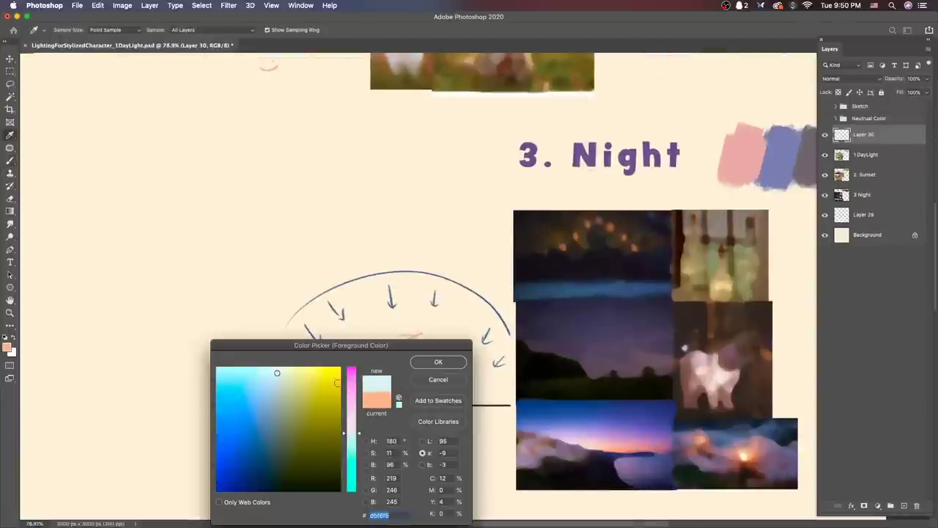
pyautogui.press('Return')
pyautogui.hotkey('alt', 'shift', 'c')
pyautogui.press('Return')
pyautogui.press('b')
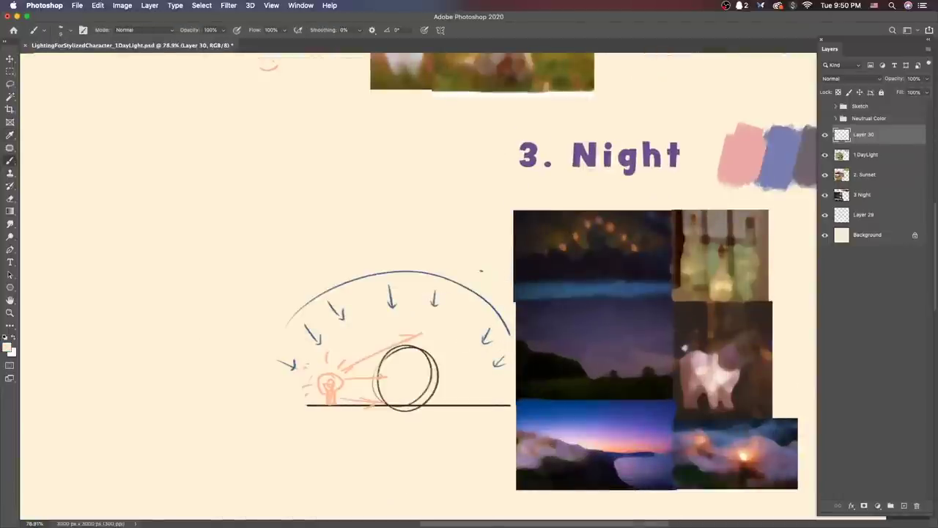
pyautogui.hotkey('alt', 'shift', 'c')
pyautogui.press('Return')
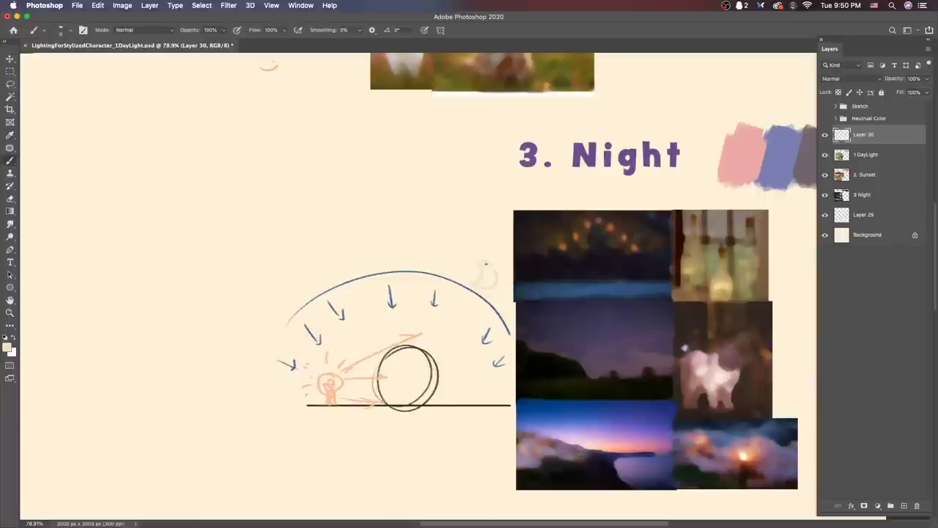
pyautogui.hotkey('alt', 'shift', 'c')
pyautogui.press('Return')
pyautogui.scroll(-3, 512, 376)
pyautogui.scroll(2, 447, 395)
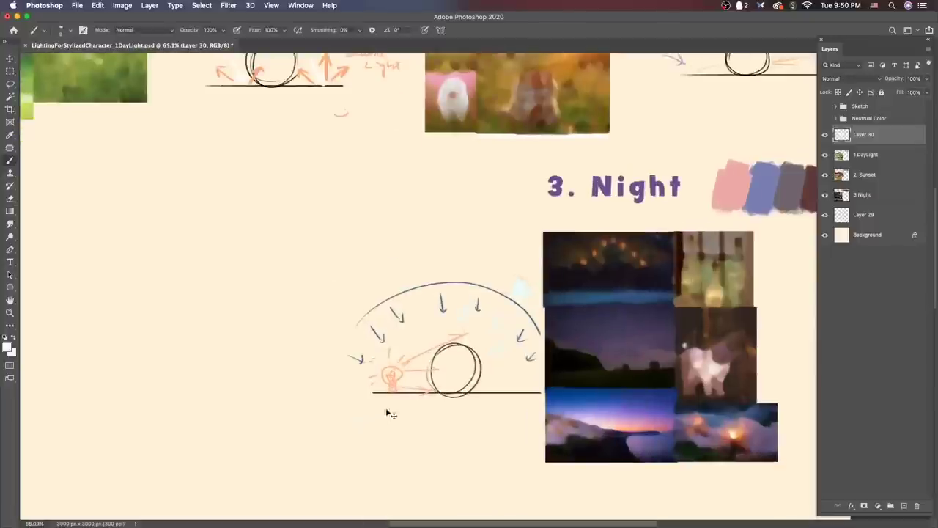
# Step: Handwrite orange "WARM" labels below the lamp in the Night diagram and below the sunlit side of the Sunset diagram
pyautogui.scroll(3, 433, 413)
pyautogui.moveTo(357, 403); pyautogui.dragTo(374, 403)
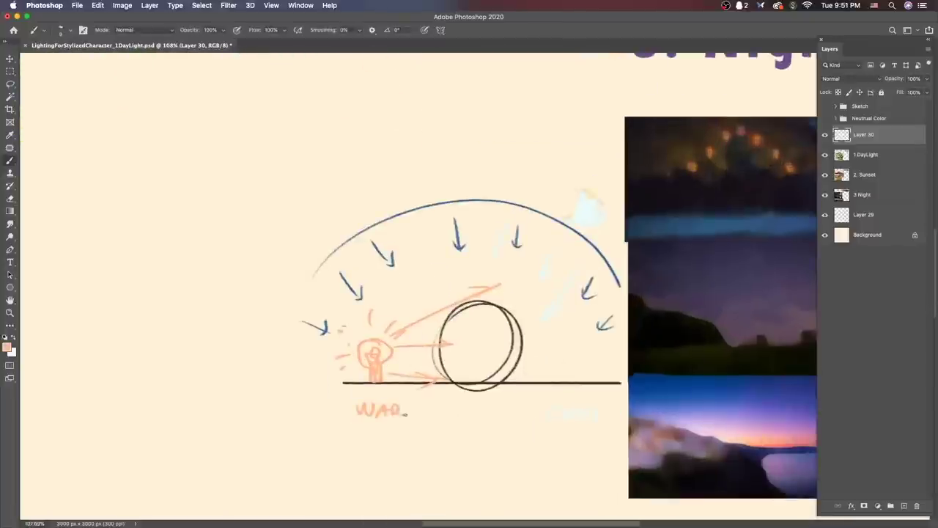
pyautogui.scroll(-2, 426, 409)
pyautogui.scroll(5, 549, 437)
pyautogui.hscroll(5, 549, 438)
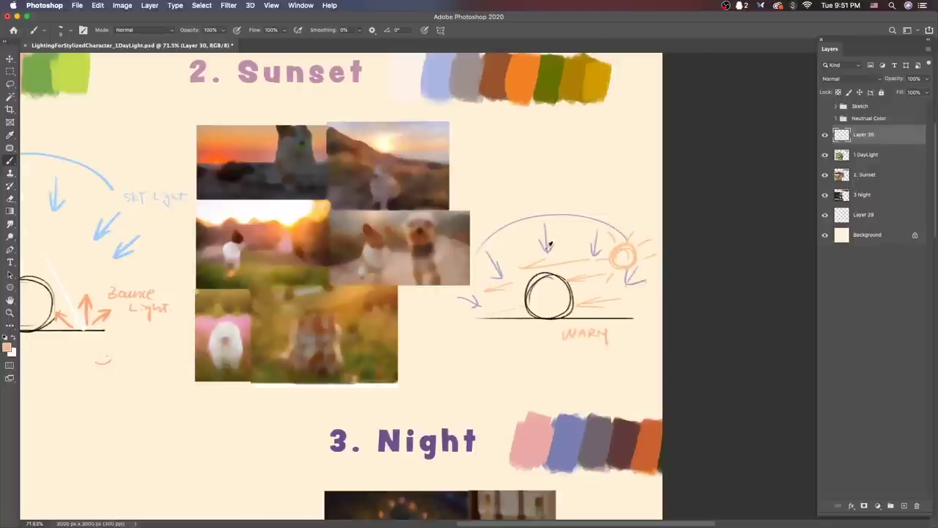
# Step: Show the neutral-colored dog with only the Day Light references, and add a new layer just above the background
pyautogui.hscroll(-6, 411, 138)
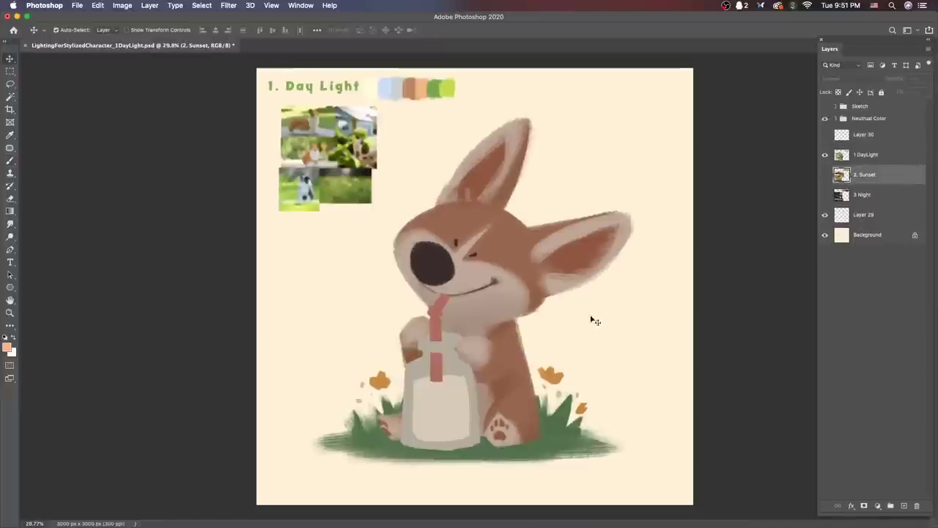
pyautogui.hotkey('ctrl', 'shift', 'alt', 'n')
pyautogui.press('b')
# Step: Cover the new background layer with pale sky blue using a large textured brush
pyautogui.rightClick(595, 321)
pyautogui.press('Return')
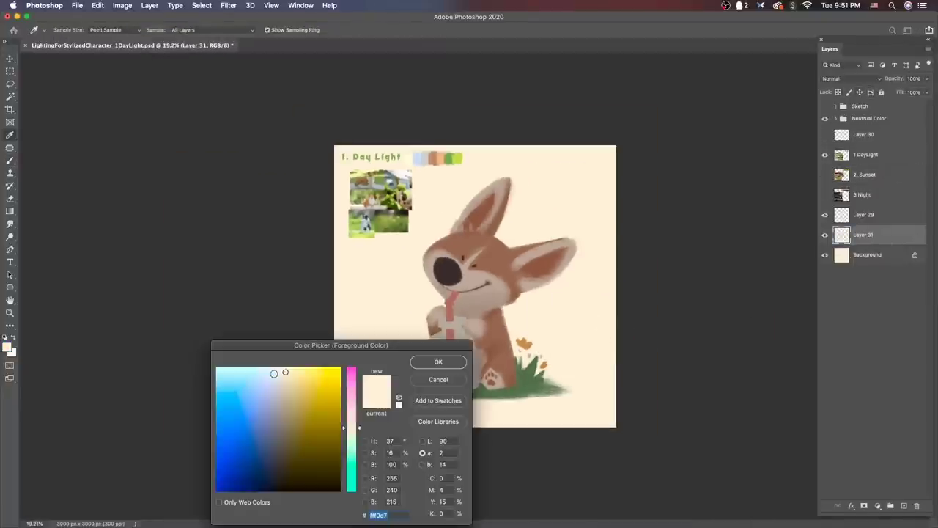
pyautogui.click(271, 374)
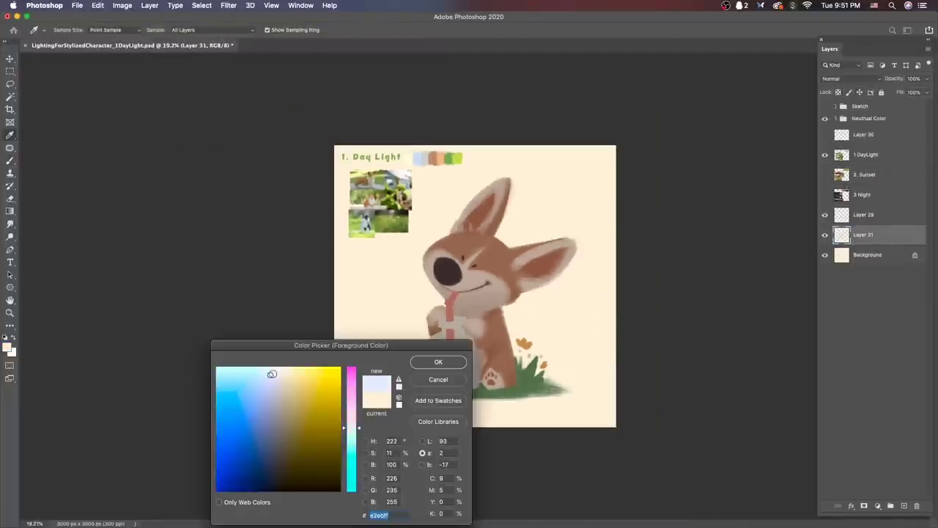
pyautogui.press('Return')
pyautogui.moveTo(553, 178)
pyautogui.mouseDown()
pyautogui.moveTo(589, 313)
pyautogui.moveTo(364, 285)
pyautogui.moveTo(518, 288)
pyautogui.moveTo(398, 245)
pyautogui.moveTo(379, 315)
pyautogui.moveTo(382, 400)
pyautogui.moveTo(595, 371)
pyautogui.moveTo(376, 376)
pyautogui.moveTo(604, 230)
pyautogui.moveTo(589, 222)
pyautogui.moveTo(549, 234)
pyautogui.mouseUp()
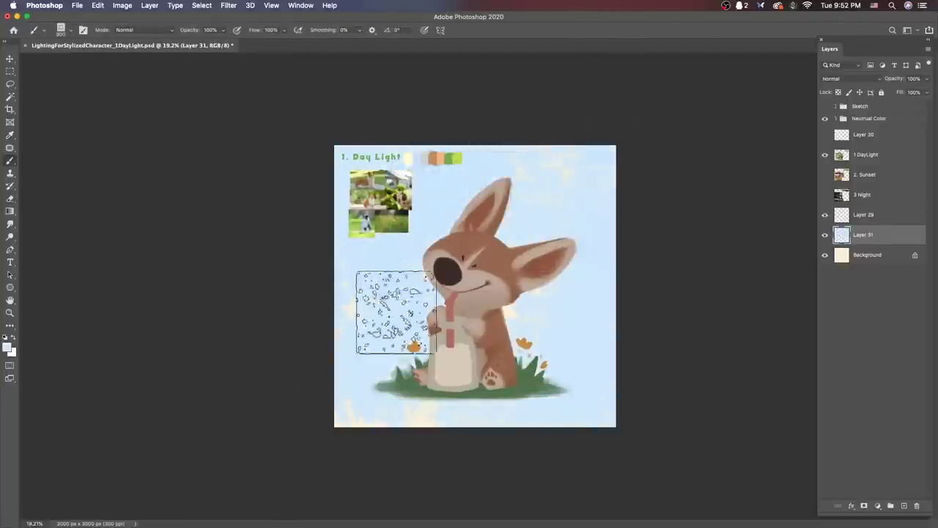
pyautogui.moveTo(395, 312)
pyautogui.mouseDown()
pyautogui.moveTo(607, 387)
pyautogui.moveTo(597, 313)
pyautogui.mouseUp()
pyautogui.click(6, 347)
pyautogui.click(447, 355)
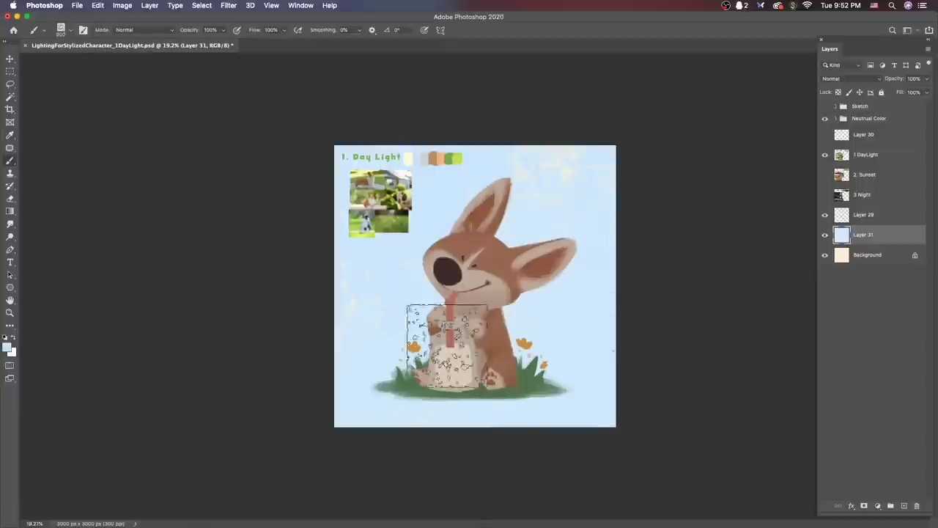
# Step: Switch to a flat rectangular brush, enlarge it to 700 px, and blend a brighter blue into the upper sky
pyautogui.rightClick(448, 242)
pyautogui.doubleClick(555, 367)
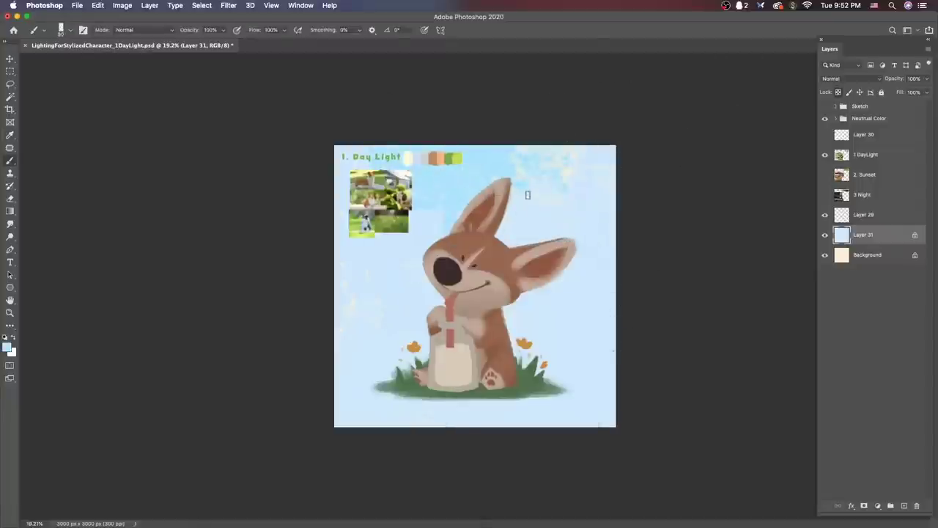
pyautogui.press(']')
pyautogui.press(']')
pyautogui.press(']')
pyautogui.press(']')
pyautogui.press(']')
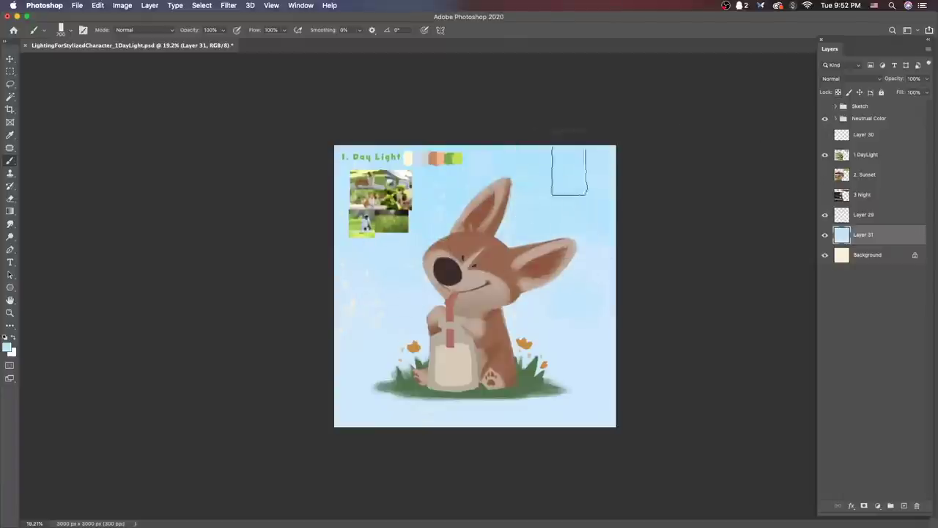
# Step: Choose a pale grey-blue (RGB 222, 234, 240) for softening the sky, and save the file
pyautogui.keyDown('alt'); pyautogui.click(466, 184); pyautogui.keyUp('alt')
pyautogui.click(6, 347)
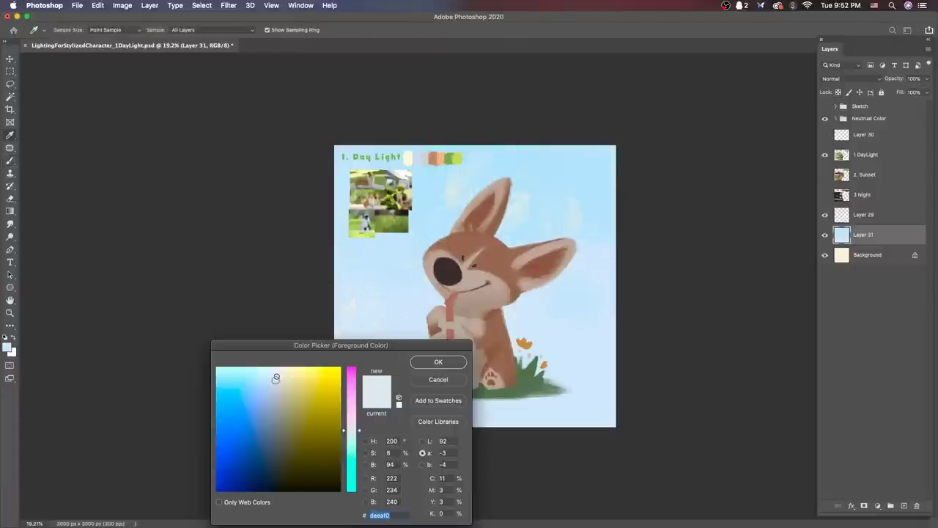
pyautogui.press('Return')
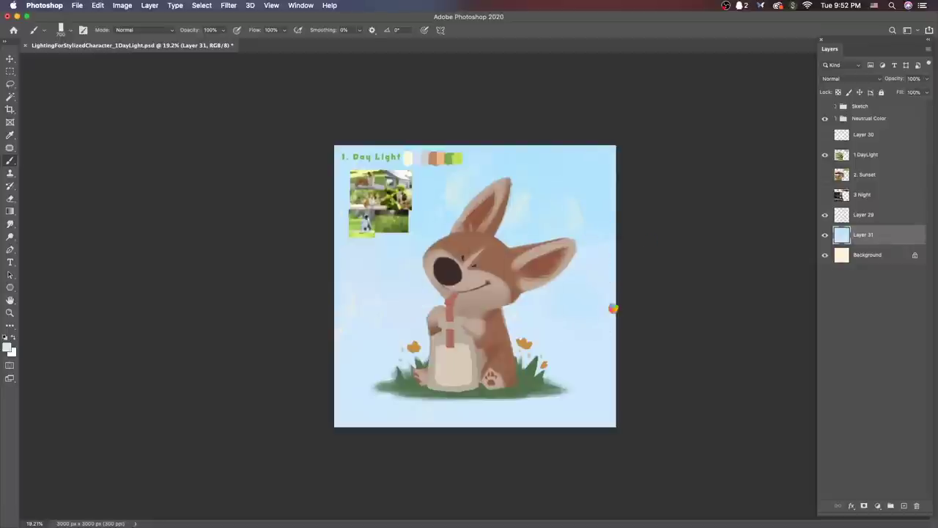
pyautogui.scroll(2, 592, 355)
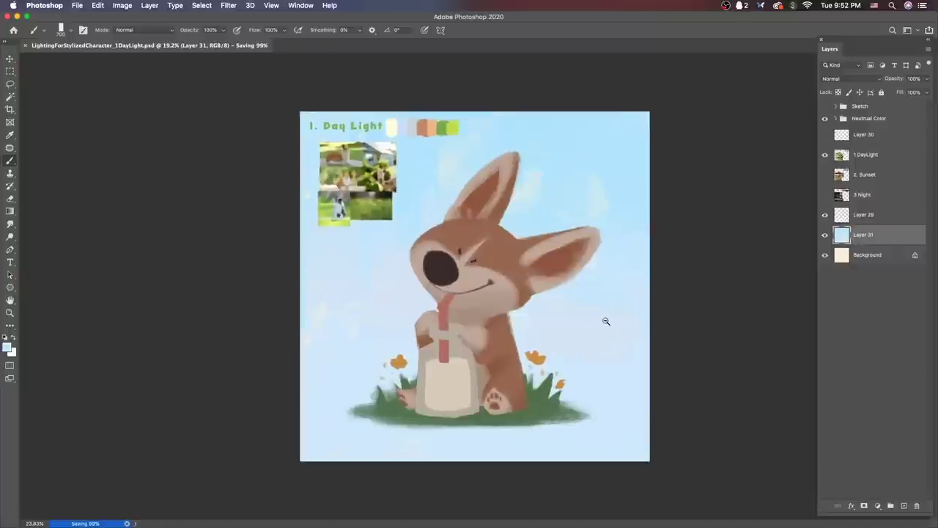
# Step: Mix a pale grey-green (RGB 218, 231, 227) and brush soft, warmer off-white tones across the lower background
pyautogui.click(7, 347)
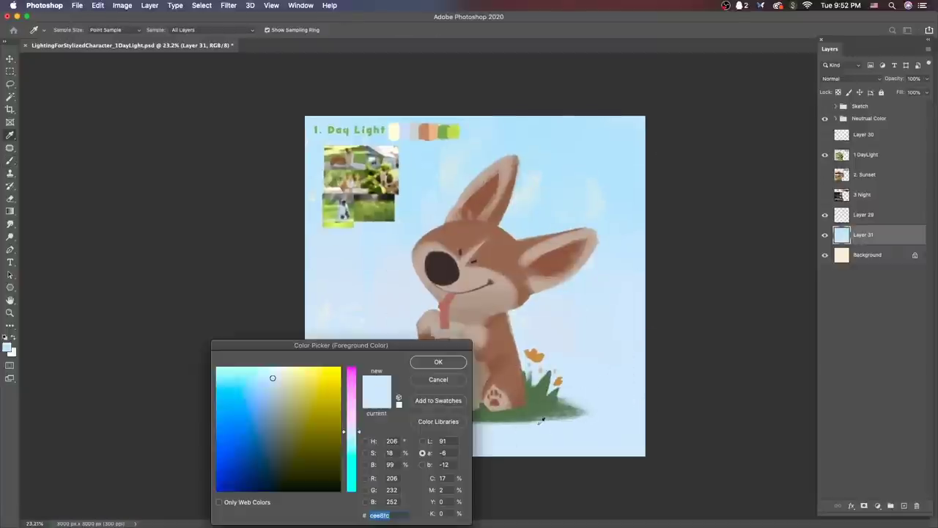
pyautogui.click(279, 375)
pyautogui.press('Return')
pyautogui.click(7, 347)
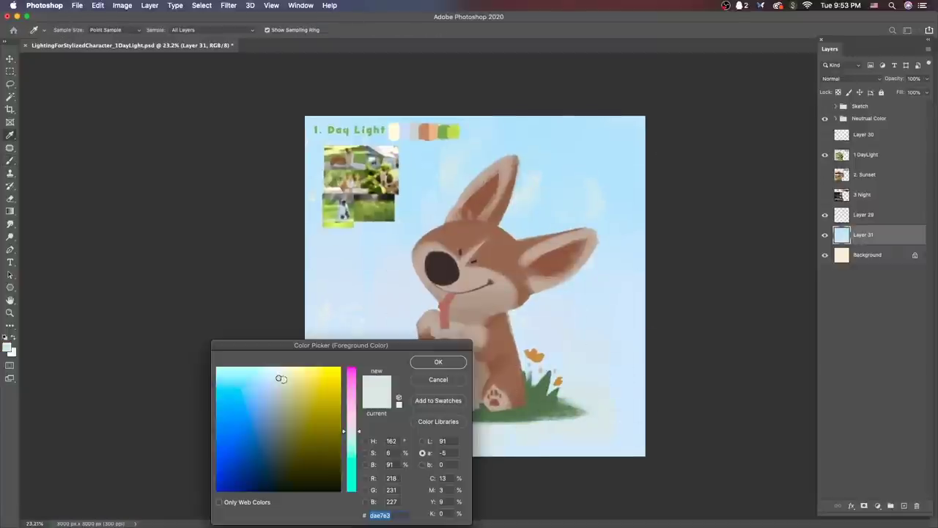
pyautogui.click(281, 381)
pyautogui.press('Return')
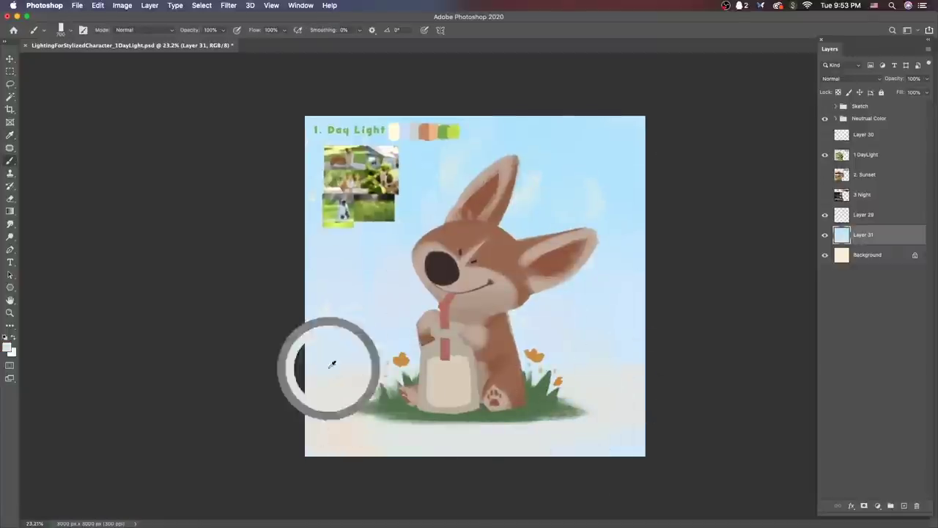
pyautogui.scroll(-2, 586, 367)
pyautogui.scroll(1, 617, 283)
pyautogui.scroll(1, 617, 283)
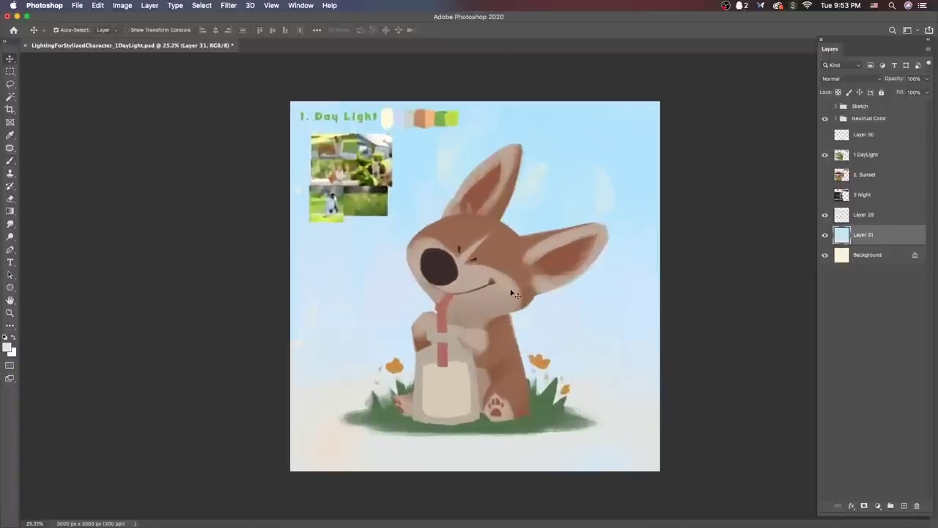
# Step: On the WhiteHair layer, shift the sampled fur color to a cool grey and paint it on the face and ears
pyautogui.keyDown('super'); pyautogui.click(529, 265); pyautogui.keyUp('super')
pyautogui.press('i')
pyautogui.click(529, 265)
pyautogui.click(7, 348)
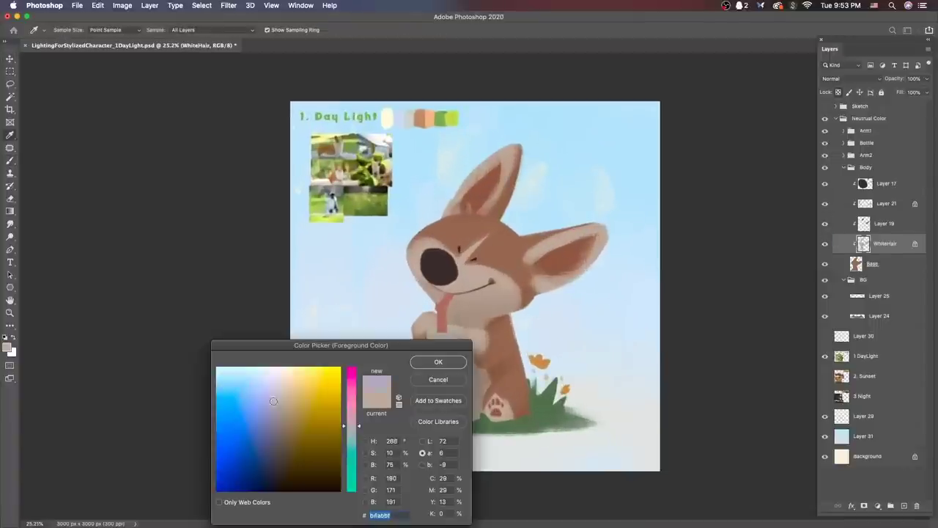
pyautogui.click(275, 402)
pyautogui.click(438, 361)
pyautogui.press('b')
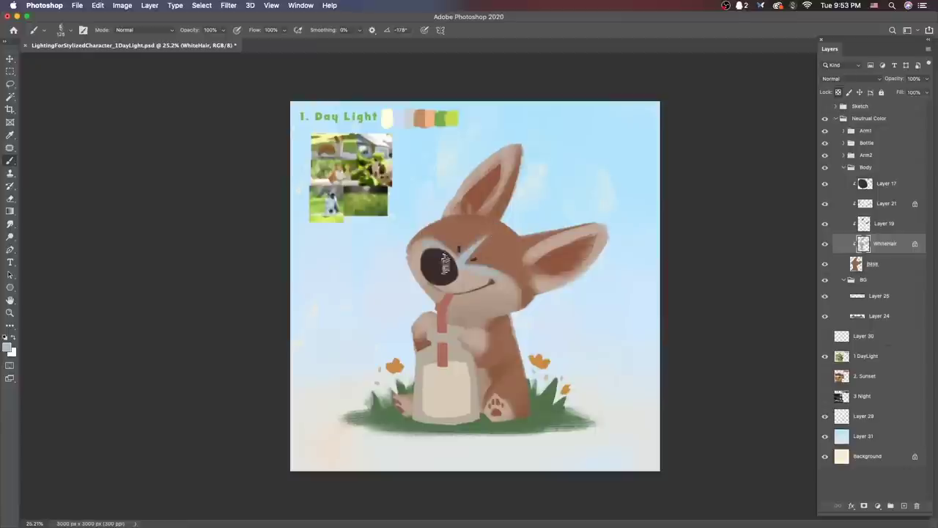
pyautogui.click(505, 149)
# Step: Paint cool light blue over the white fur of both paws on the arm layers, and check the values in grayscale proof
pyautogui.keyDown('super'); pyautogui.click(441, 323); pyautogui.keyUp('super')
pyautogui.keyDown('super'); pyautogui.click(440, 323); pyautogui.keyUp('super')
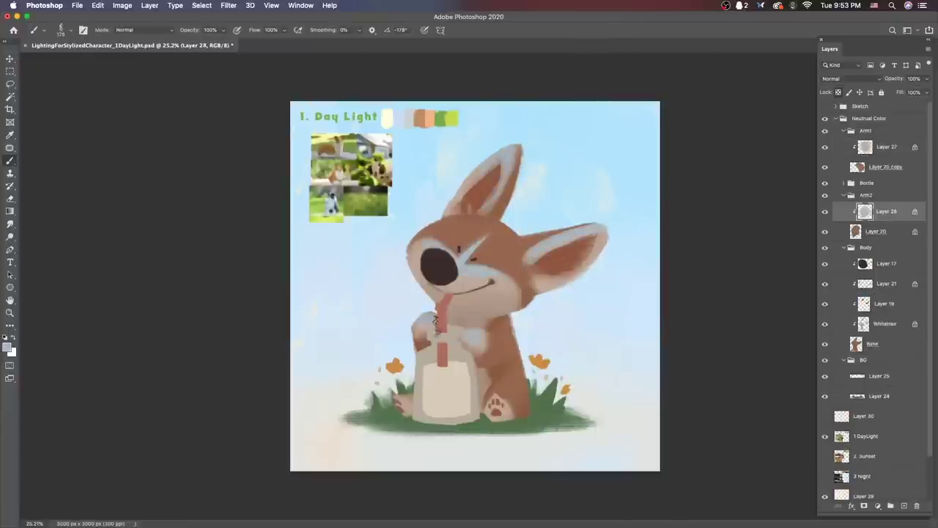
pyautogui.press('super+y')
pyautogui.scroll(1, 475, 286)
pyautogui.press('super+y')
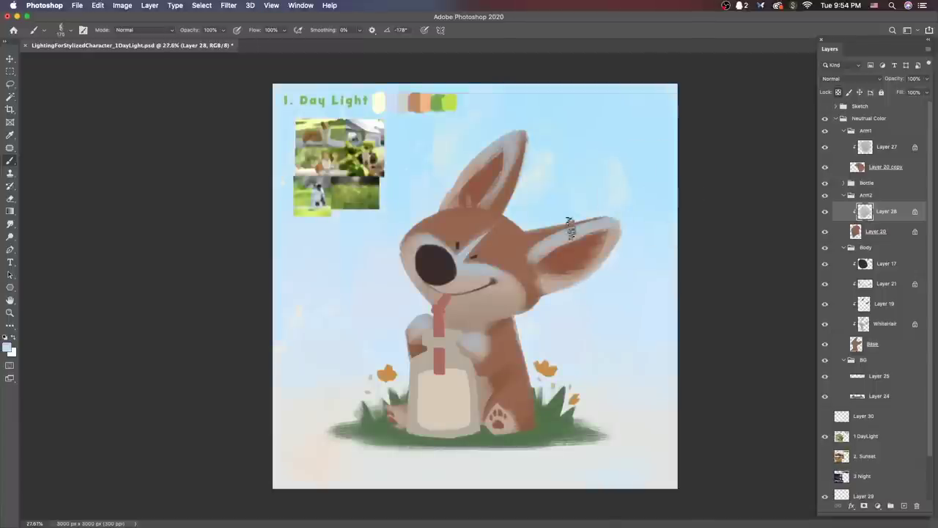
# Step: On the WhiteHair layer, check the values in grayscale proof and brush muted blue (H 197, S 22, B 79) onto the ear's white fur
pyautogui.keyDown('super'); pyautogui.click(650, 205); pyautogui.keyUp('super')
pyautogui.keyDown('super'); pyautogui.click(572, 229); pyautogui.keyUp('super')
pyautogui.press('super+y')
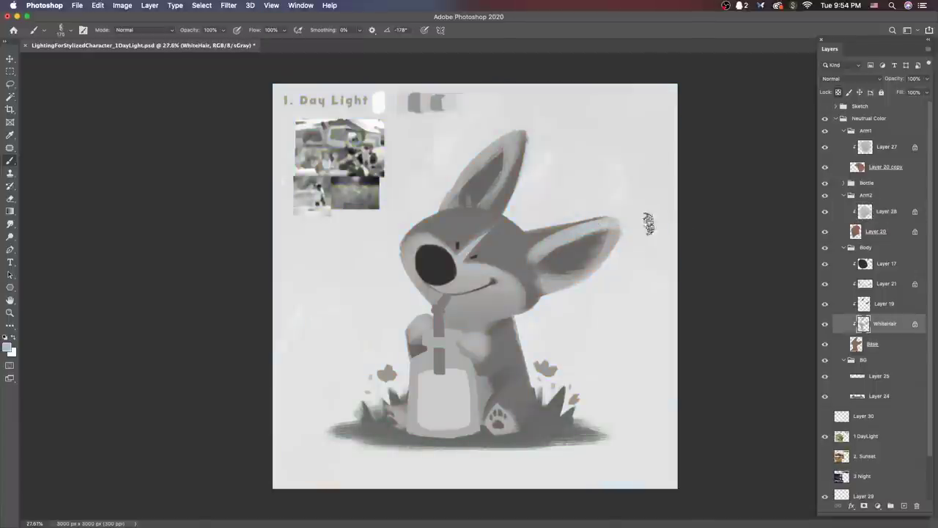
pyautogui.keyDown('alt'); pyautogui.click(620, 228); pyautogui.keyUp('alt')
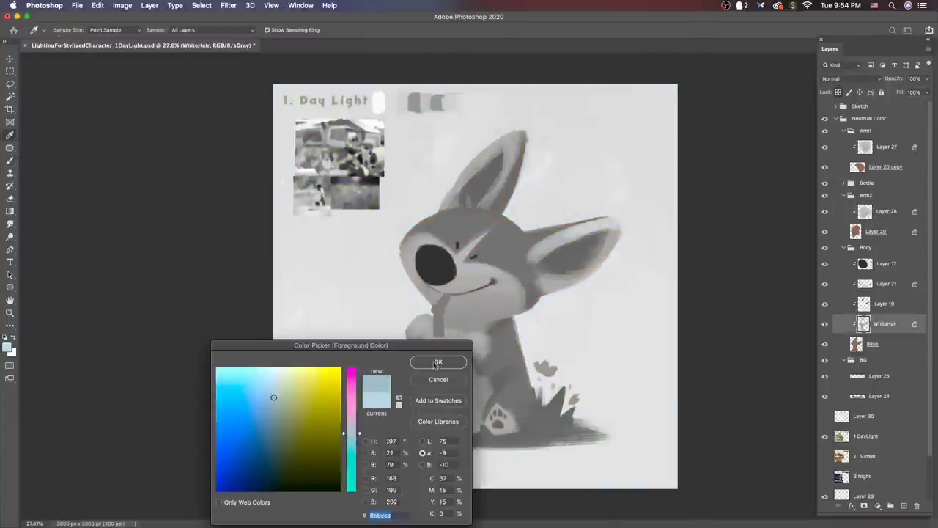
pyautogui.press('Return')
pyautogui.press('b')
pyautogui.press('super+y')
pyautogui.click(623, 232)
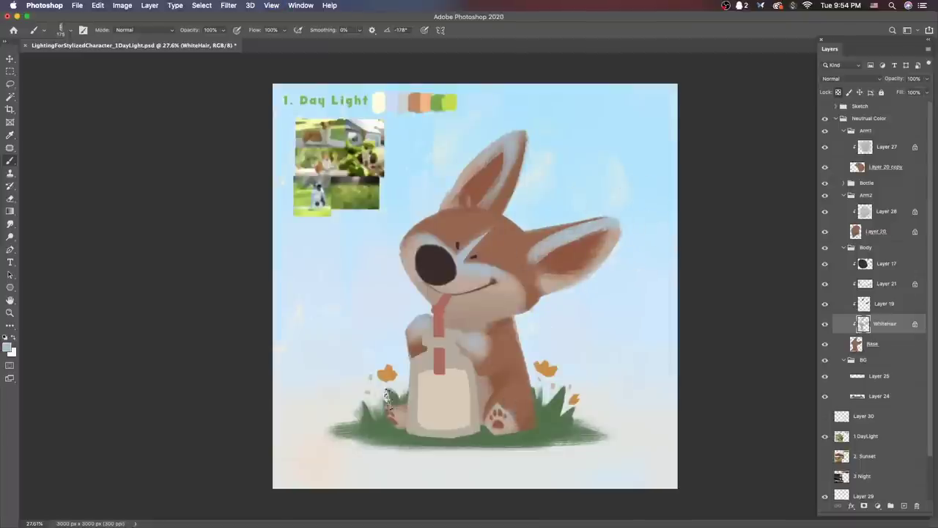
# Step: Lock the Base layer's transparent pixels and brush a muted brown over the fur on the dog's head
pyautogui.press('i')
pyautogui.click(390, 400)
pyautogui.press('Return')
pyautogui.press('v')
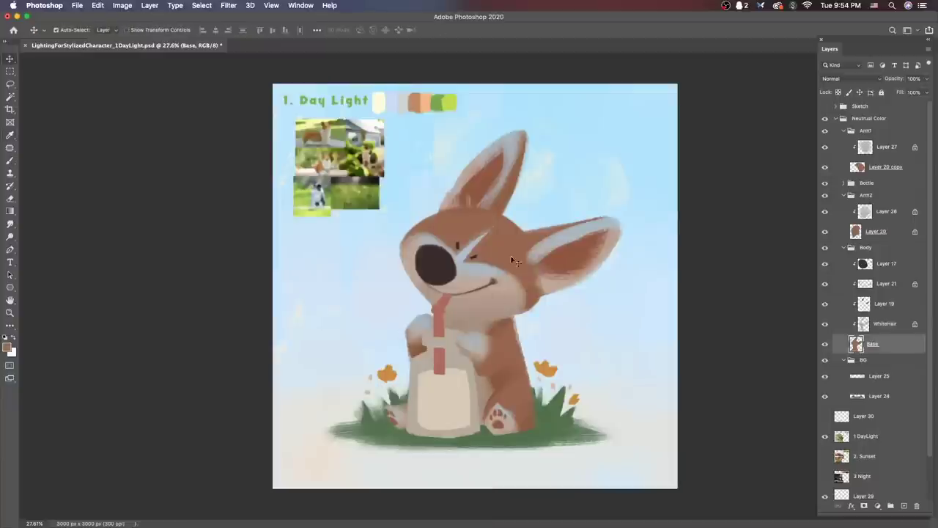
pyautogui.press('e')
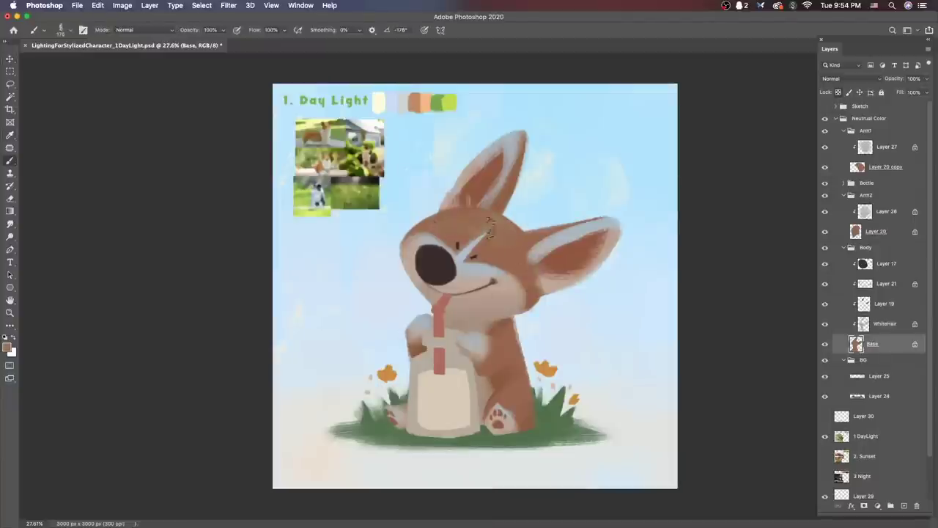
pyautogui.keyDown('super'); pyautogui.click(460, 261); pyautogui.keyUp('super')
pyautogui.click(460, 261)
pyautogui.rightClick(460, 261)
pyautogui.press('Escape')
pyautogui.press('b')
# Step: Mix a cool grey-brown from the sampled light blue and soften the brown fur around the dog's eye and cheek
pyautogui.keyDown('super'); pyautogui.click(494, 255); pyautogui.keyUp('super')
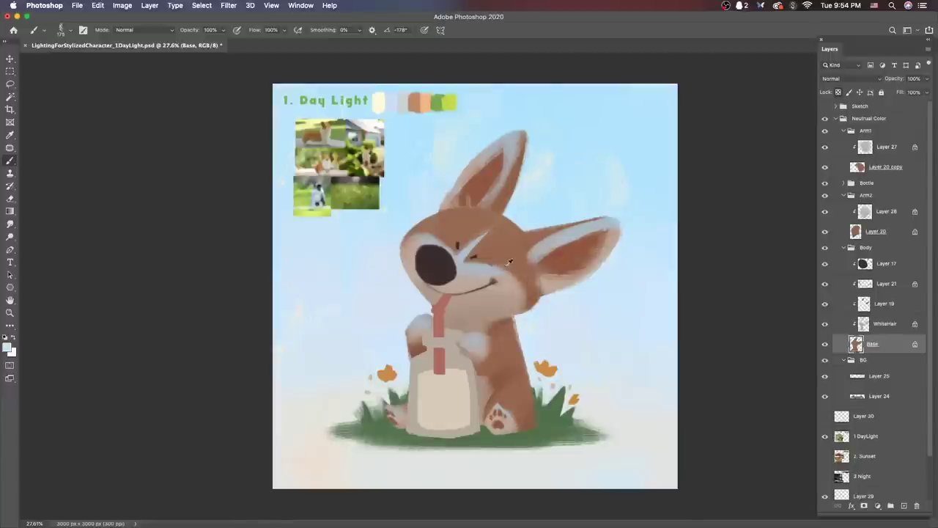
pyautogui.press('i')
pyautogui.press('Return')
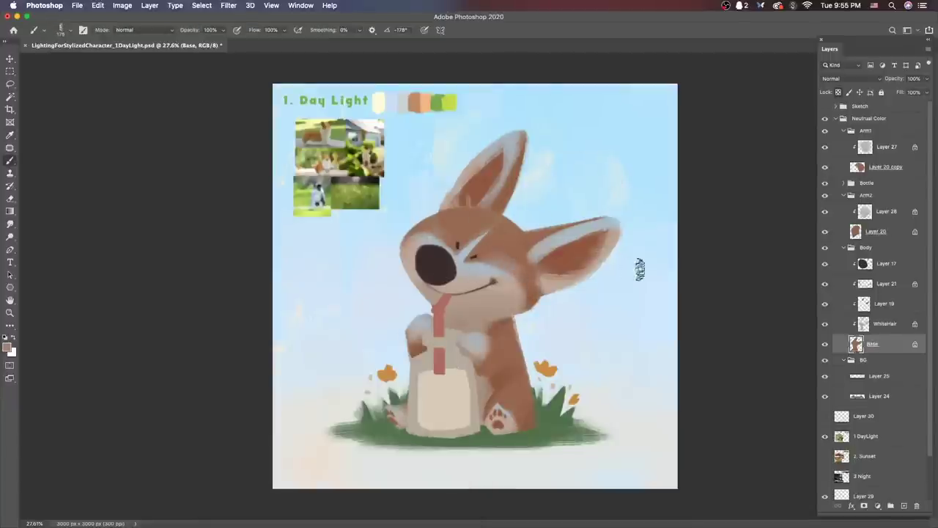
# Step: Touch up the corner of the dog's mouth in dark brown on Layer 21
pyautogui.scroll(2, 513, 293)
pyautogui.press('v')
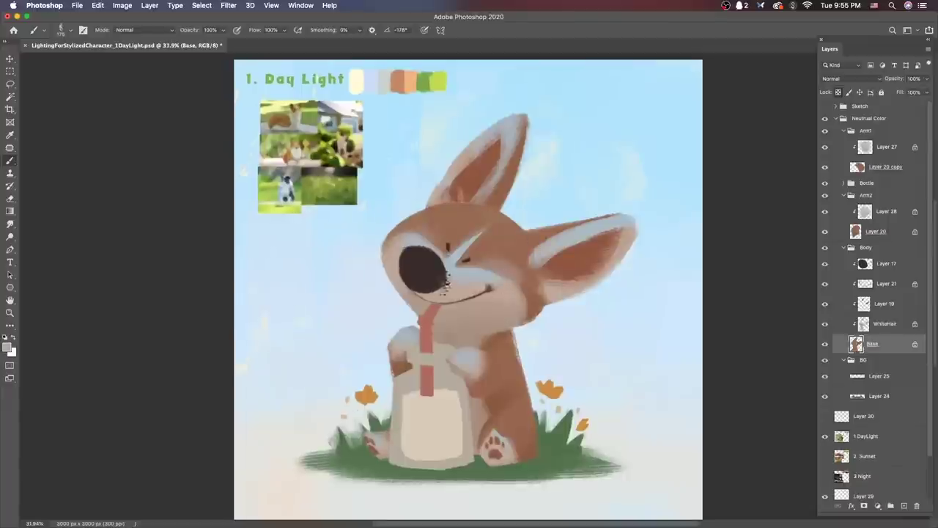
pyautogui.click(511, 297)
pyautogui.press('b')
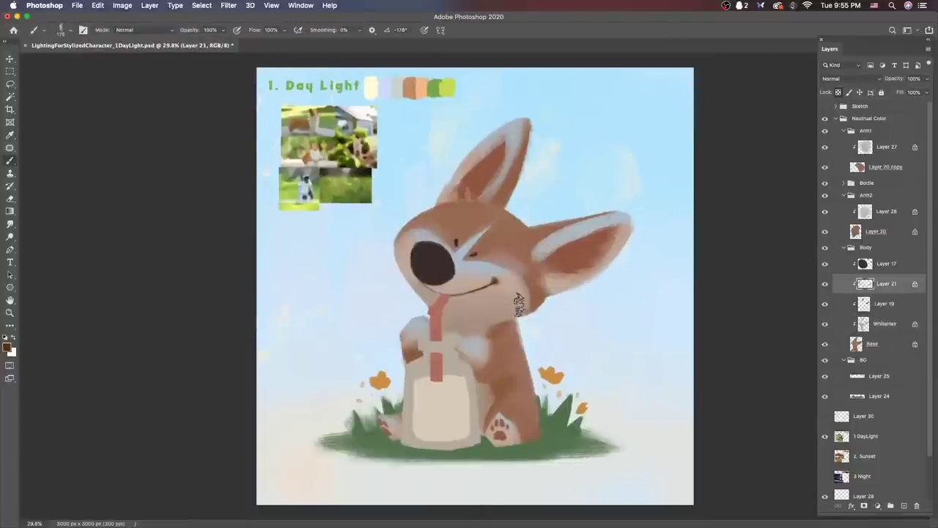
# Step: On the WhiteHair layer, pick a darker grey-brown for the shadow beneath the dog's chin
pyautogui.click(885, 323)
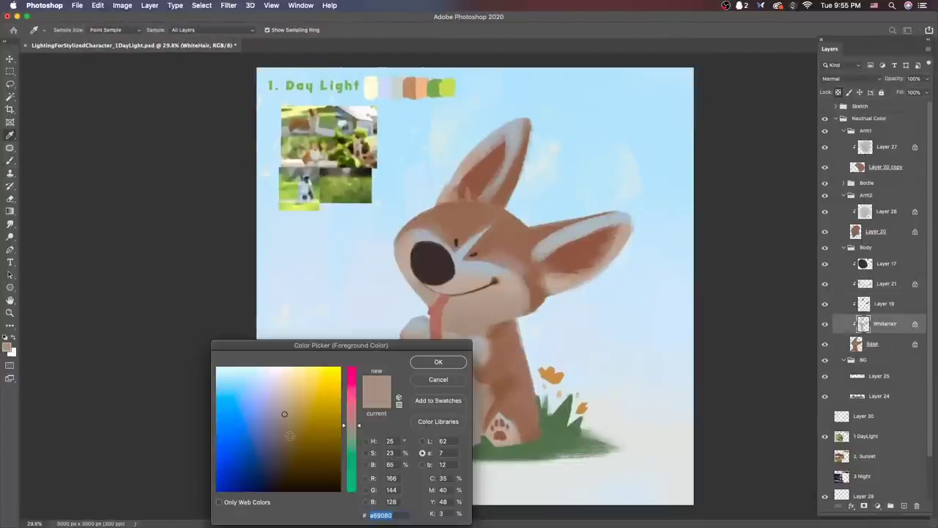
pyautogui.click(285, 443)
pyautogui.press('Return')
pyautogui.press('b')
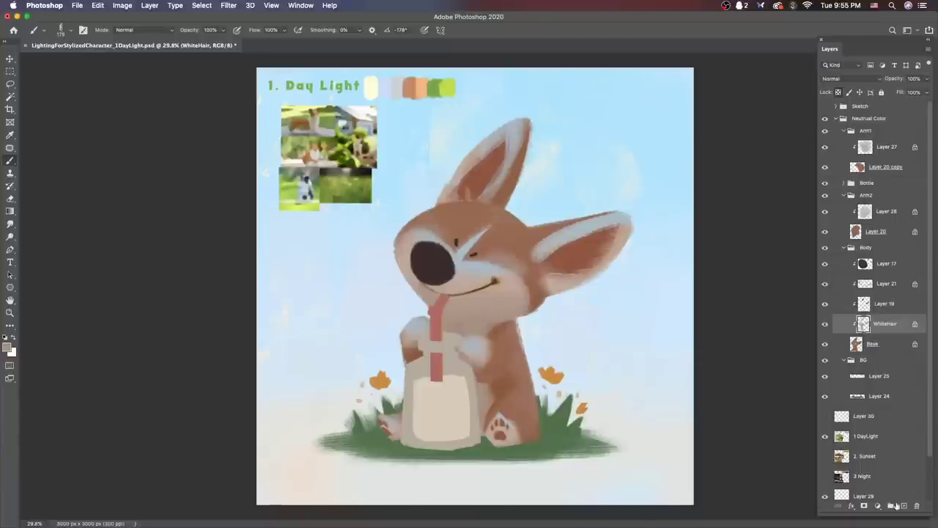
# Step: Try to paint the chin shadow on a new clipped layer in Multiply mode above WhiteHair
pyautogui.click(890, 506)
pyautogui.click(850, 79)
pyautogui.click(842, 103)
pyautogui.moveTo(542, 300)
pyautogui.mouseDown()
pyautogui.moveTo(570, 302)
pyautogui.moveTo(542, 300)
pyautogui.mouseUp()
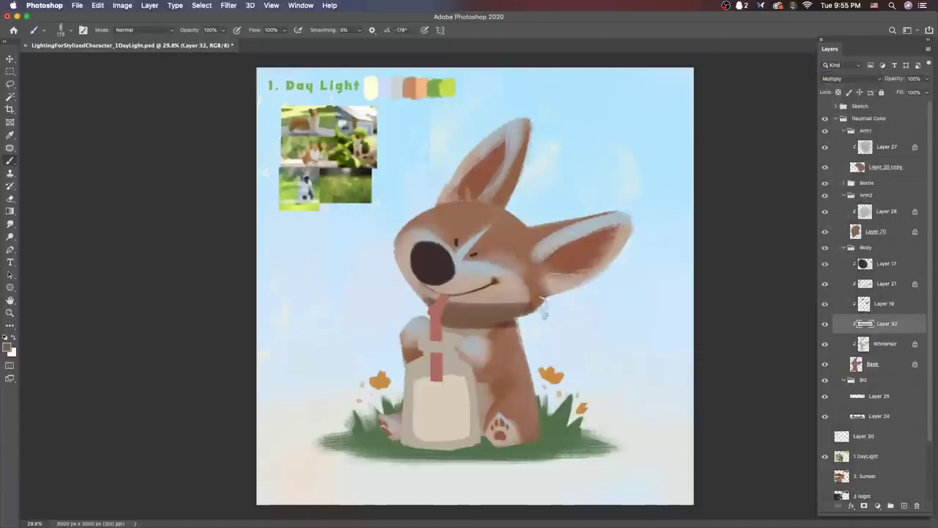
pyautogui.press('Delete')
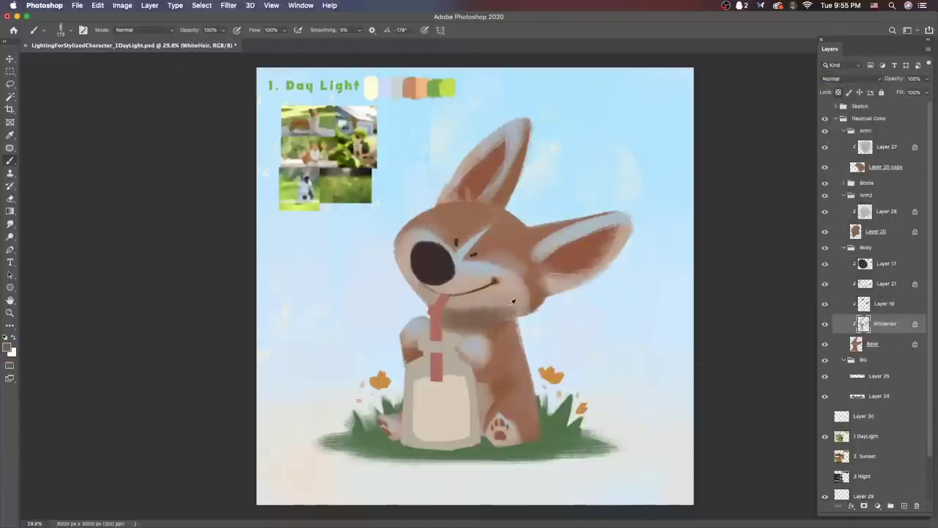
# Step: On the WhiteHair layer, shade the lower jaw and chin with grey-brown tones mixed from the fur color
pyautogui.press('i')
pyautogui.click(527, 290)
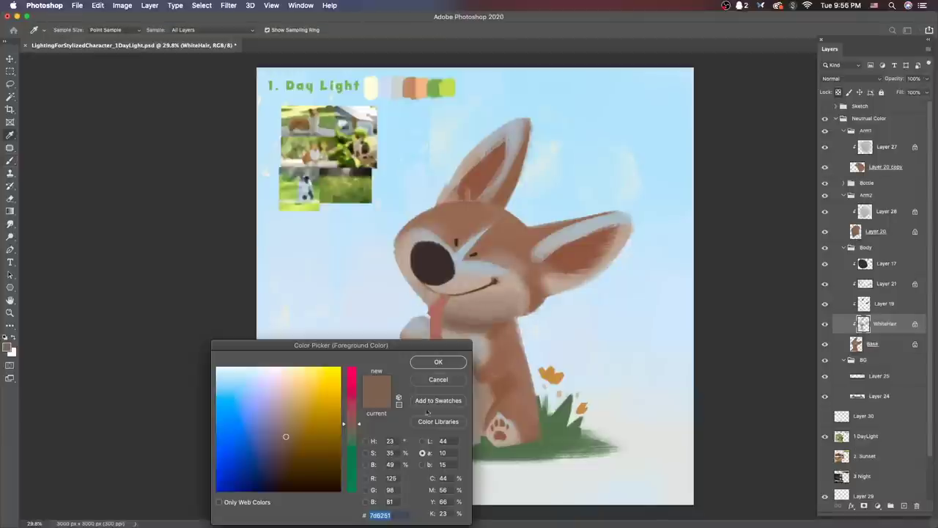
pyautogui.press('Return')
pyautogui.press('b')
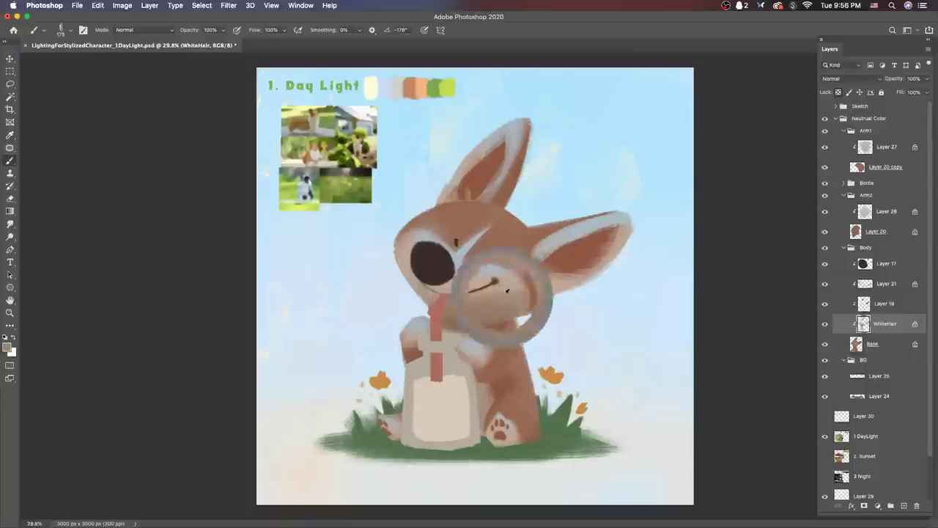
pyautogui.keyDown('alt'); pyautogui.click(505, 291); pyautogui.keyUp('alt')
# Step: Lasso the muzzle area above the mouth line and brush soft grey-brown shading inside the selection
pyautogui.press('l')
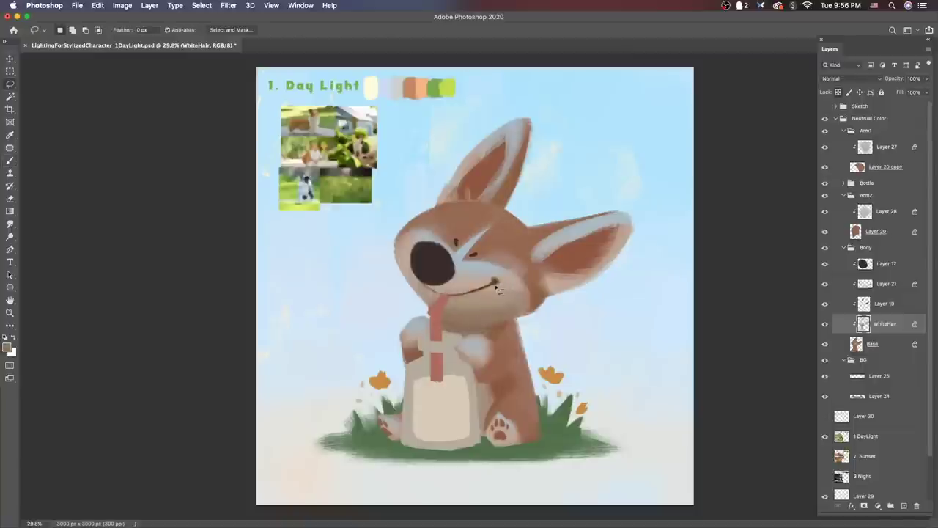
pyautogui.moveTo(450, 297); pyautogui.dragTo(447, 293)
pyautogui.press('b')
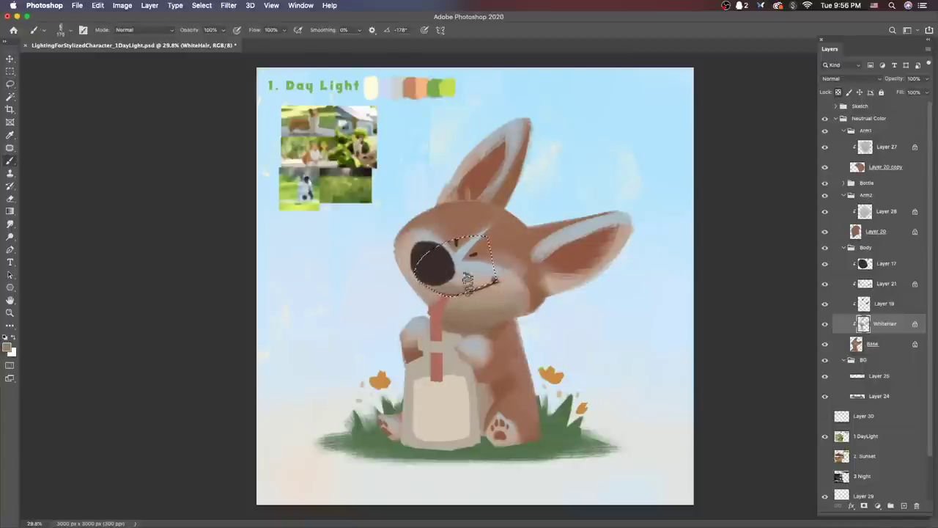
pyautogui.press('l')
# Step: Flip the canvas horizontally to check the painting with fresh eyes
pyautogui.press('super+minus')
pyautogui.press('super+plus')
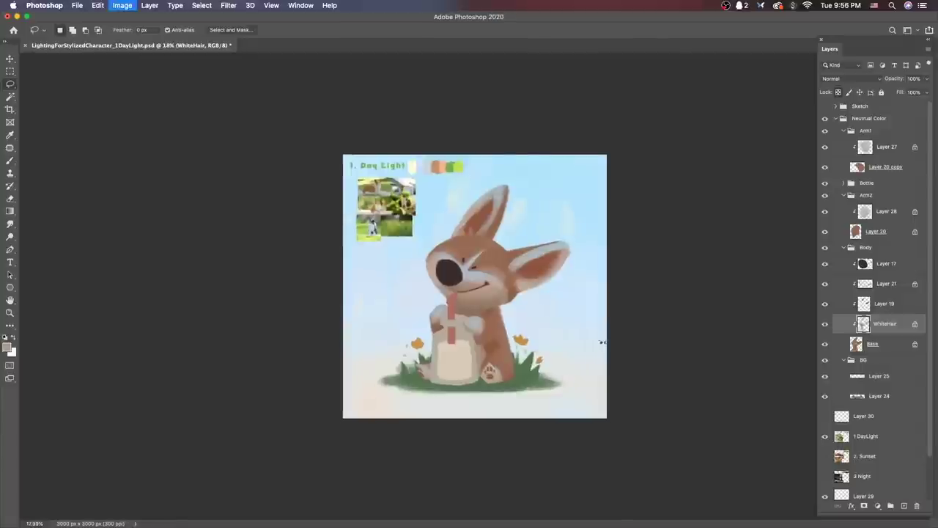
pyautogui.press('super+shift+h')
pyautogui.press('b')
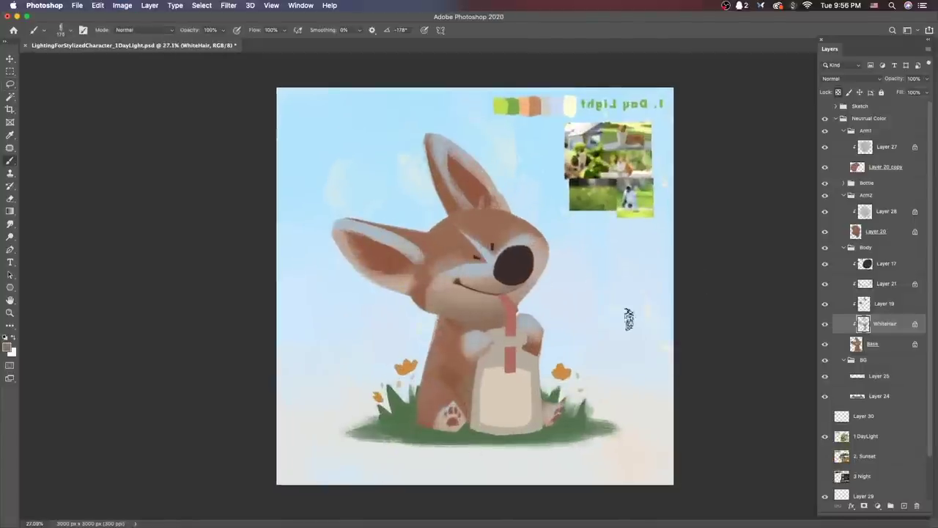
# Step: On the Base layer, paint a saturated orange-brown shadow along the fur at the back of the jaw
pyautogui.hotkey('alt', '[')
pyautogui.click(453, 365)
pyautogui.press('Return')
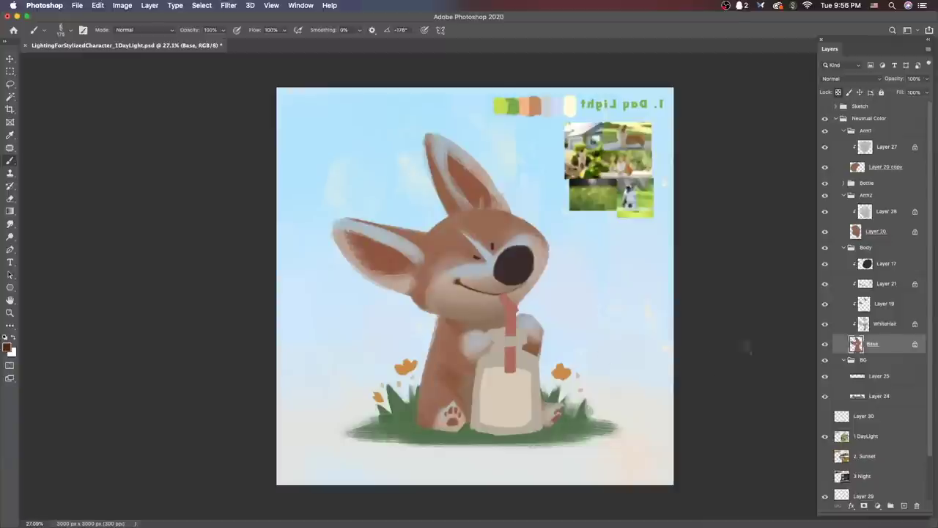
pyautogui.keyDown('alt'); pyautogui.click(413, 295); pyautogui.keyUp('alt')
pyautogui.press('Return')
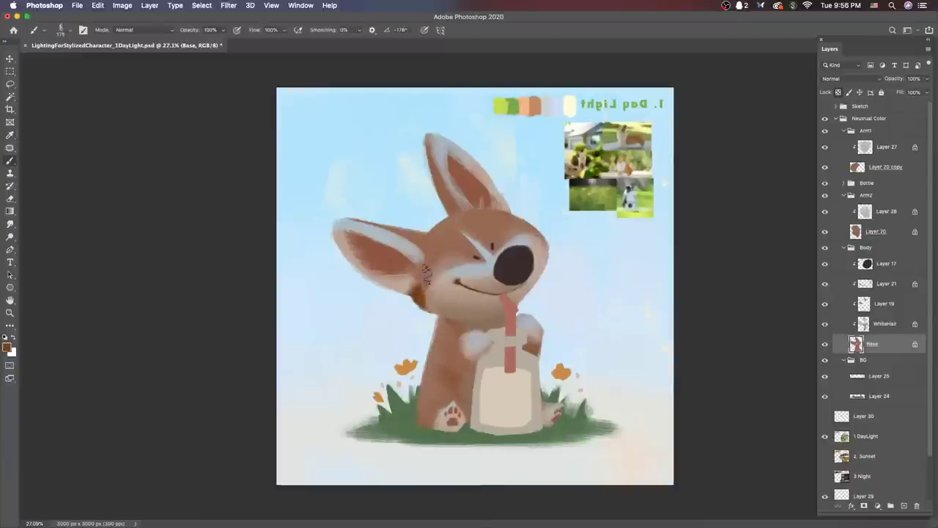
# Step: Mix a darker brown from the sampled fur color and shade the head around the base of the ears
pyautogui.keyDown('alt'); pyautogui.click(428, 214); pyautogui.keyUp('alt')
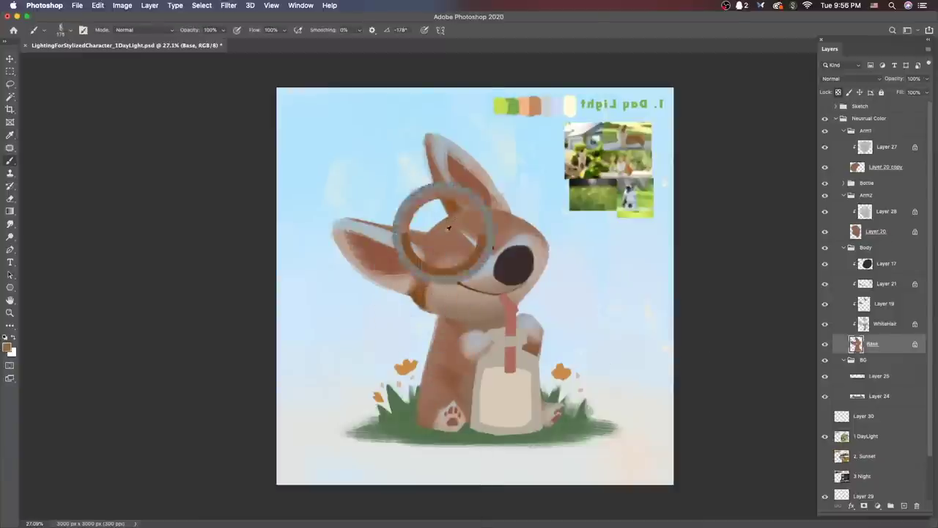
pyautogui.keyDown('alt'); pyautogui.click(439, 211); pyautogui.keyUp('alt')
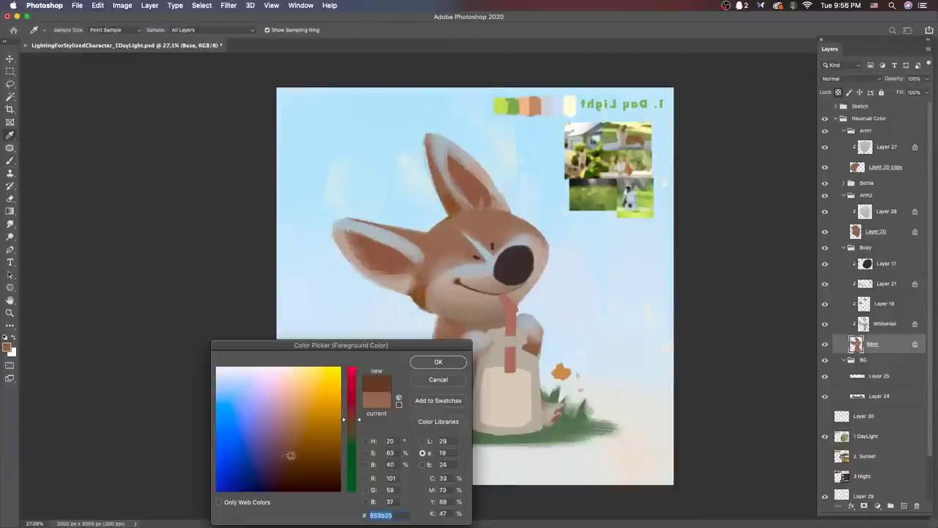
pyautogui.press('Return')
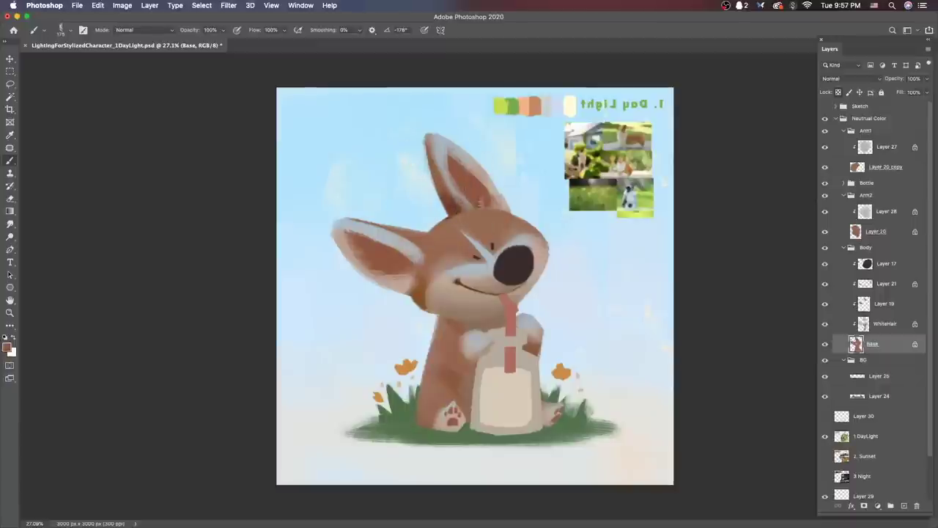
pyautogui.moveTo(454, 209)
pyautogui.mouseDown()
pyautogui.moveTo(419, 255)
pyautogui.moveTo(436, 229)
pyautogui.moveTo(425, 227)
pyautogui.moveTo(424, 253)
pyautogui.mouseUp()
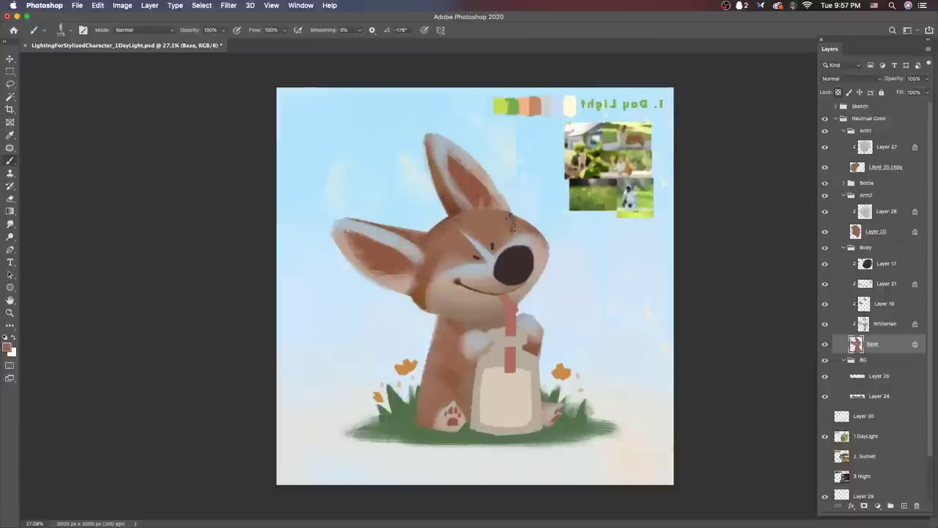
pyautogui.scroll(-3, 605, 263)
pyautogui.scroll(3, 411, 418)
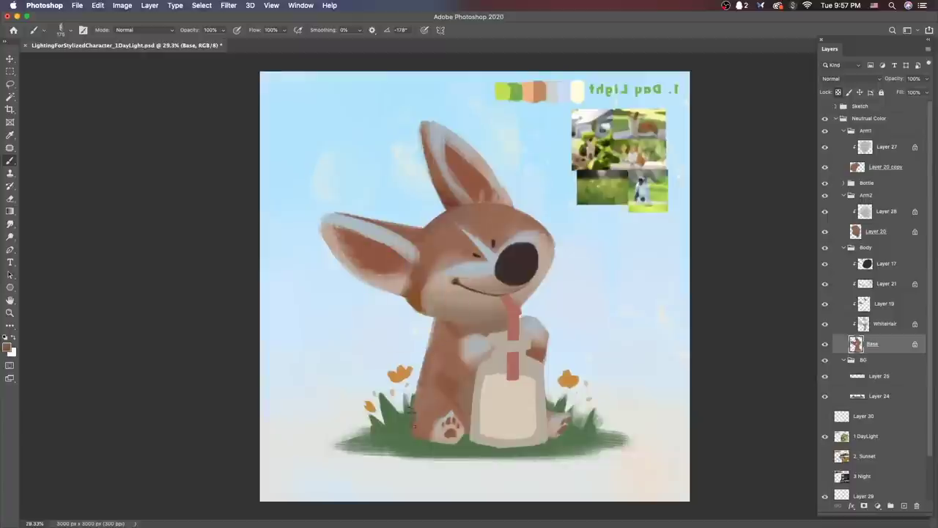
# Step: Paint a warm orange-brown shadow on the neck on the Base layer, and deepen the chin's underside on WhiteHair
pyautogui.moveTo(446, 319); pyautogui.dragTo(459, 331)
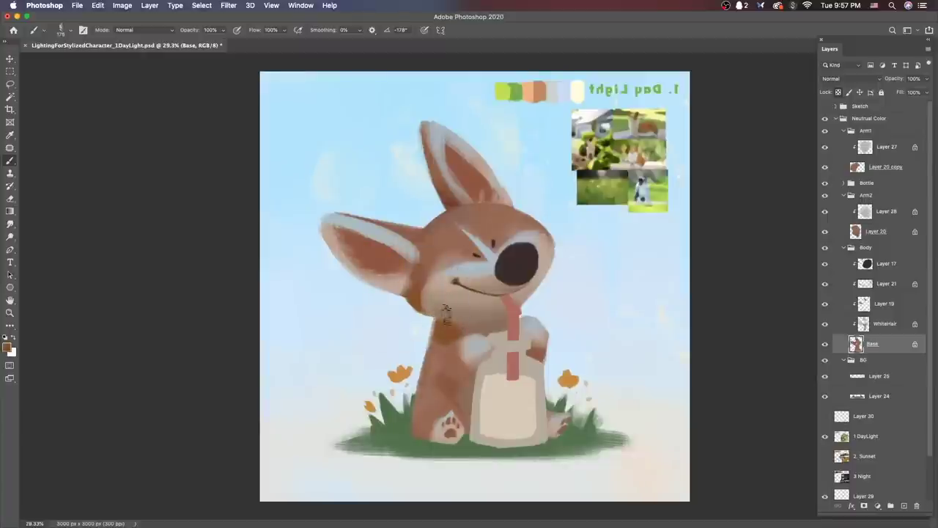
pyautogui.click(440, 360)
pyautogui.hotkey('alt', ']')
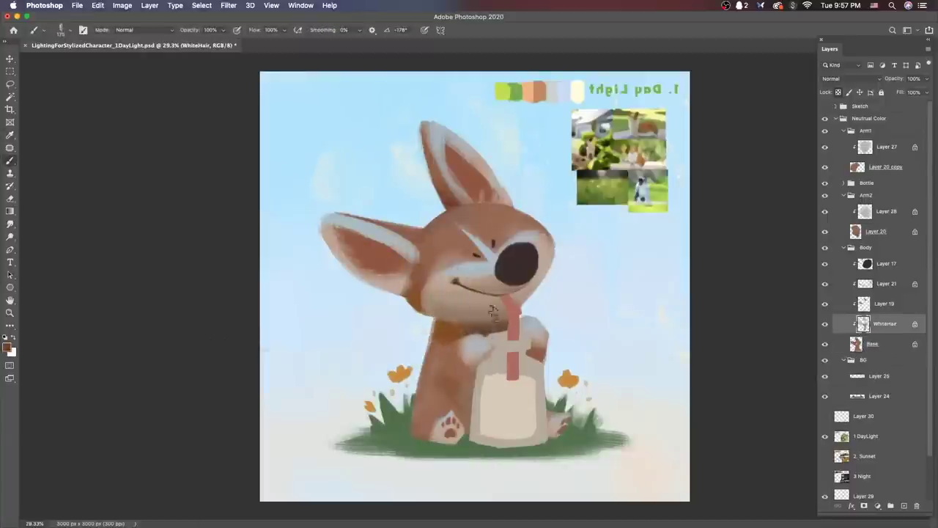
pyautogui.keyDown('alt'); pyautogui.click(474, 308); pyautogui.keyUp('alt')
pyautogui.keyDown('alt'); pyautogui.click(444, 330); pyautogui.keyUp('alt')
pyautogui.hotkey('alt', '[')
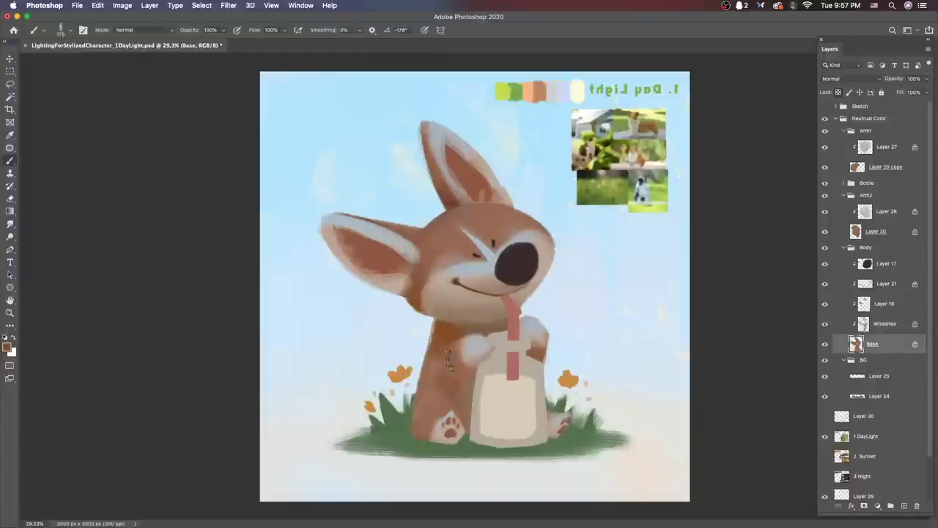
pyautogui.keyDown('alt'); pyautogui.click(455, 323); pyautogui.keyUp('alt')
pyautogui.click(445, 360)
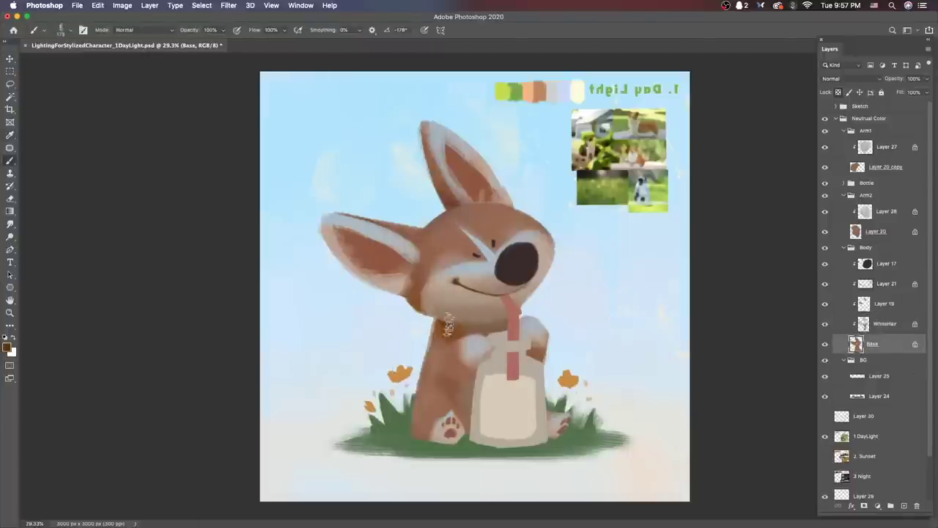
# Step: Shade the body fur beneath the dog's arm with darker brown and blend it, ending on the WhiteHair layer
pyautogui.scroll(-3, 449, 326)
pyautogui.keyDown('alt'); pyautogui.click(451, 356); pyautogui.keyUp('alt')
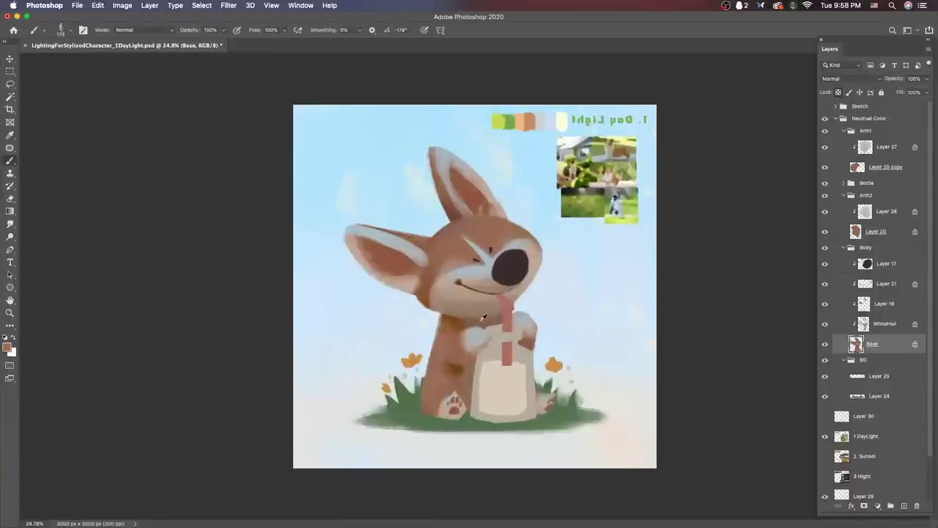
pyautogui.hotkey('alt', ']')
pyautogui.click(293, 457)
pyautogui.click(440, 360)
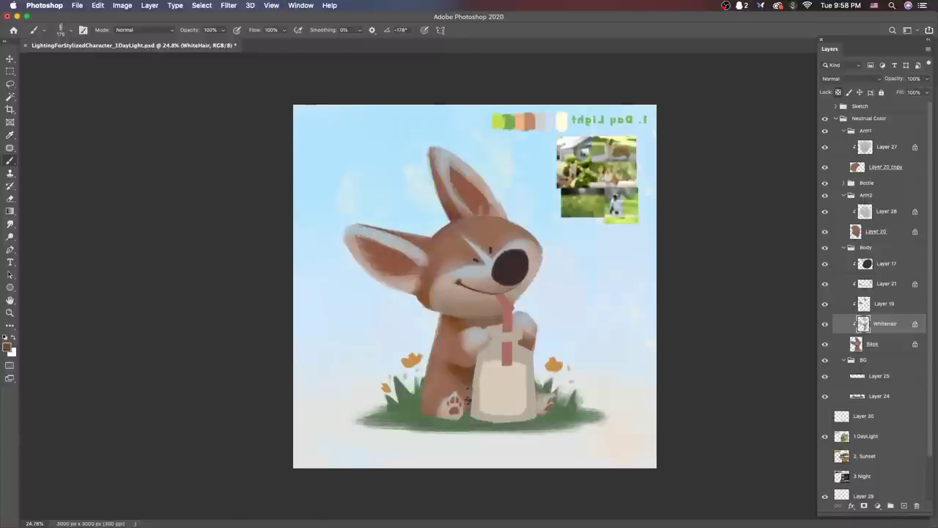
# Step: Darken the brown fur of the far arm beside the bottle on Layer 20, and return to the Base layer
pyautogui.keyDown('super'); pyautogui.click(475, 364); pyautogui.keyUp('super')
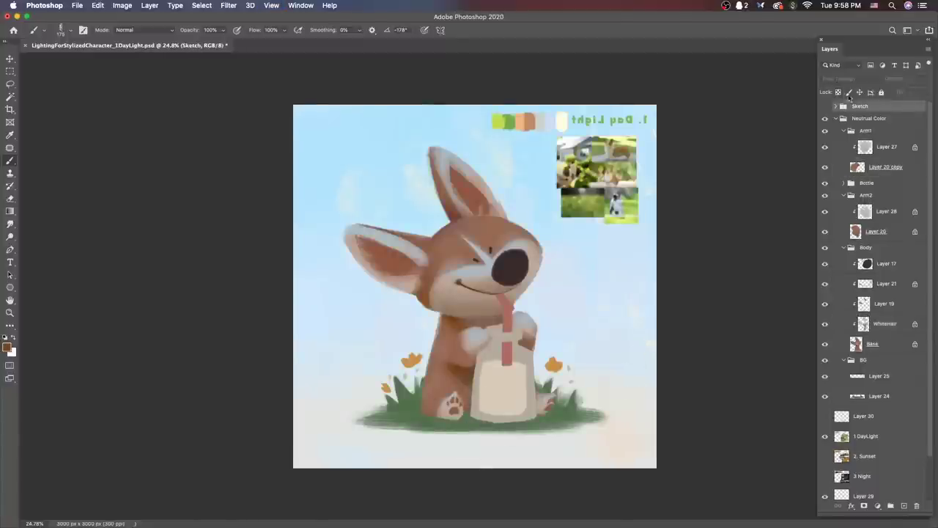
pyautogui.keyDown('super'); pyautogui.click(517, 344); pyautogui.keyUp('super')
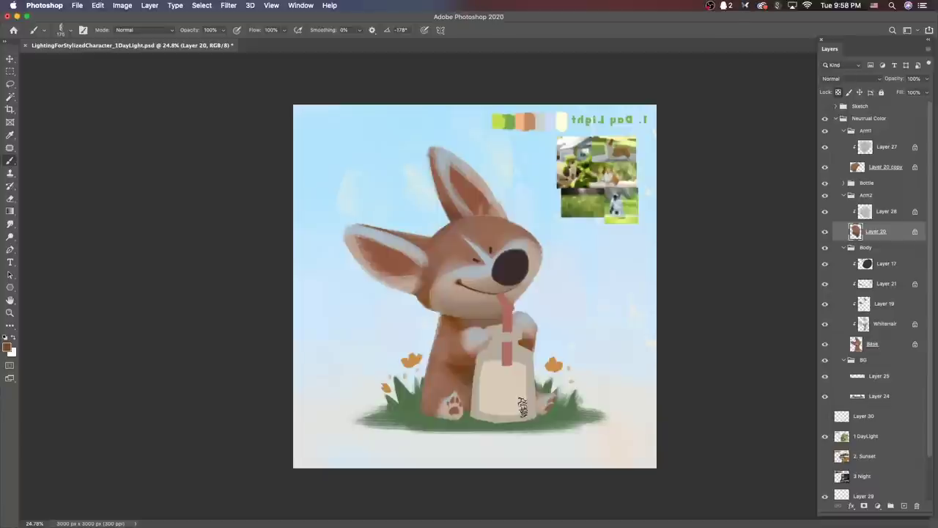
pyautogui.keyDown('super'); pyautogui.click(440, 341); pyautogui.keyUp('super')
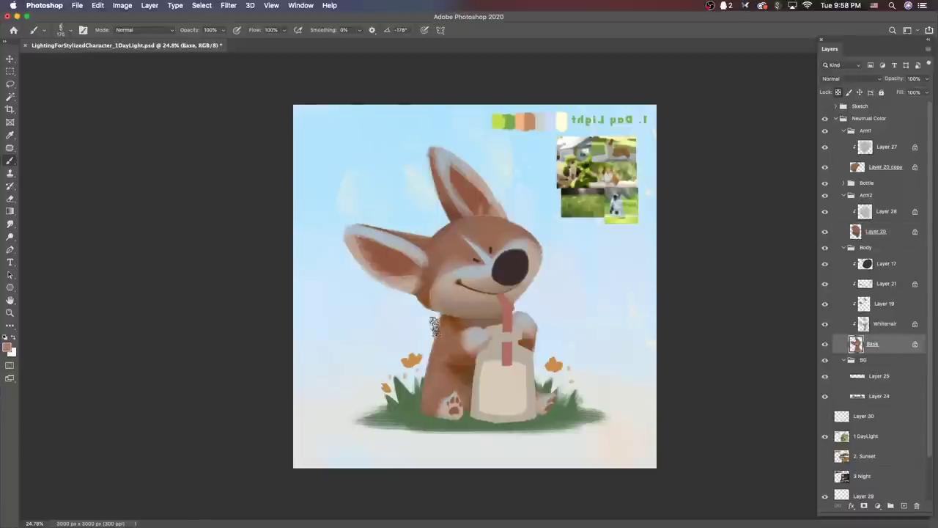
# Step: Shade the dog's belly and lower back with darker brown on the Base layer, and switch to the WhiteHair layer
pyautogui.keyDown('super'); pyautogui.click(472, 329); pyautogui.keyUp('super')
pyautogui.keyDown('super'); pyautogui.click(454, 356); pyautogui.keyUp('super')
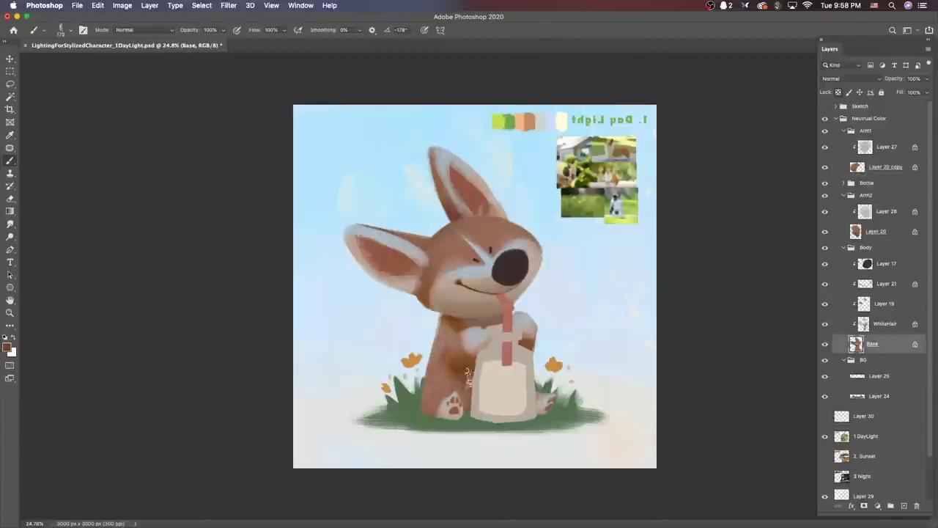
pyautogui.moveTo(426, 387); pyautogui.dragTo(433, 433)
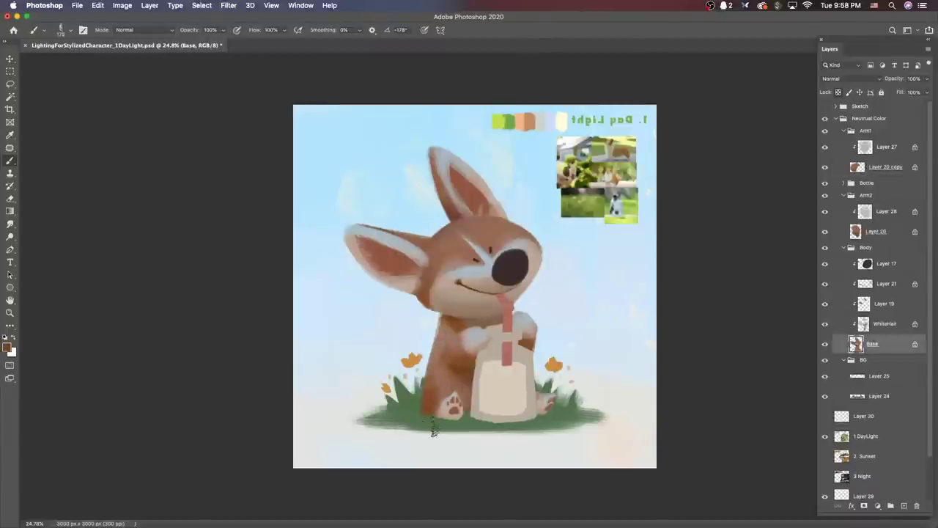
pyautogui.keyDown('alt'); pyautogui.click(444, 396); pyautogui.keyUp('alt')
pyautogui.keyDown('alt'); pyautogui.scroll(-3, 469, 352); pyautogui.keyUp('alt')
pyautogui.keyDown('alt'); pyautogui.scroll(4, 484, 322); pyautogui.keyUp('alt')
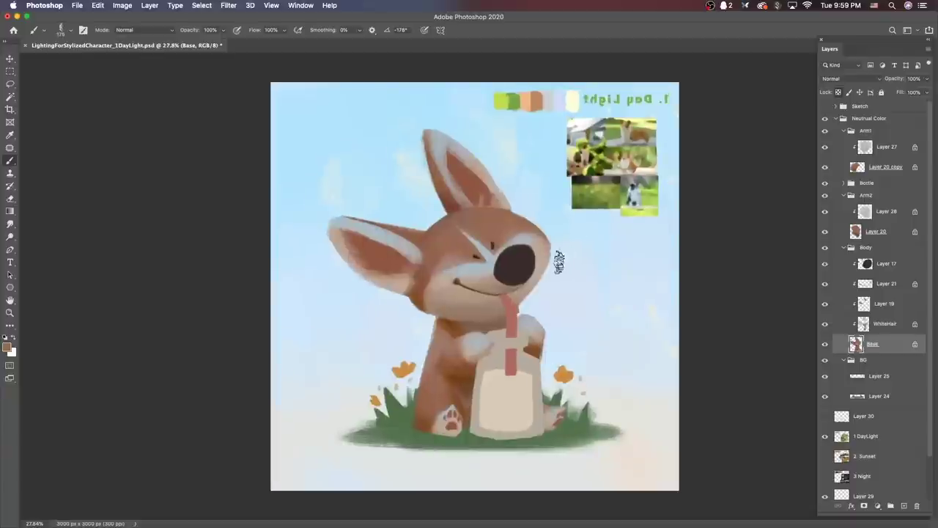
pyautogui.hotkey('alt', ']')
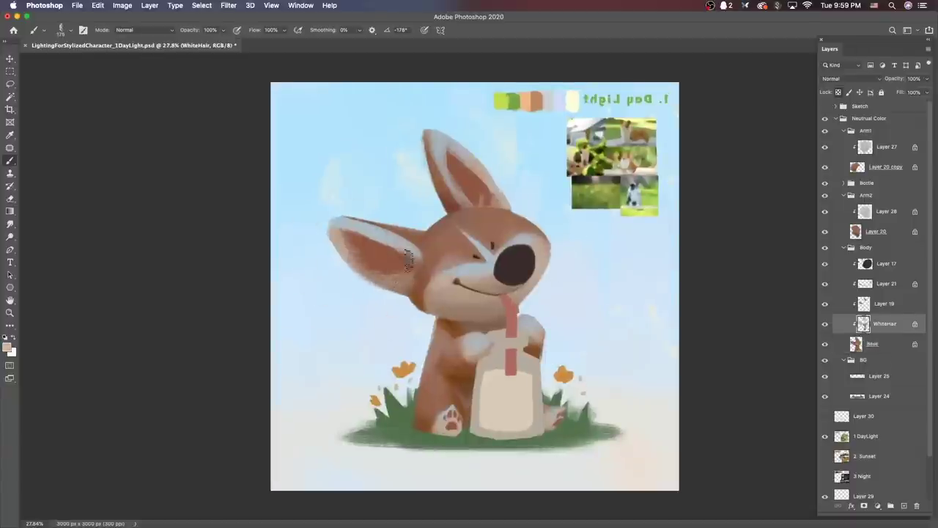
# Step: Select the nose on Layer 17, outline a highlight area with the Lasso, and paint a cool gray-blue sheen across the nose
pyautogui.keyDown('super'); pyautogui.click(515, 264); pyautogui.keyUp('super')
pyautogui.keyDown('alt'); pyautogui.click(515, 264); pyautogui.keyUp('alt')
pyautogui.click(7, 348)
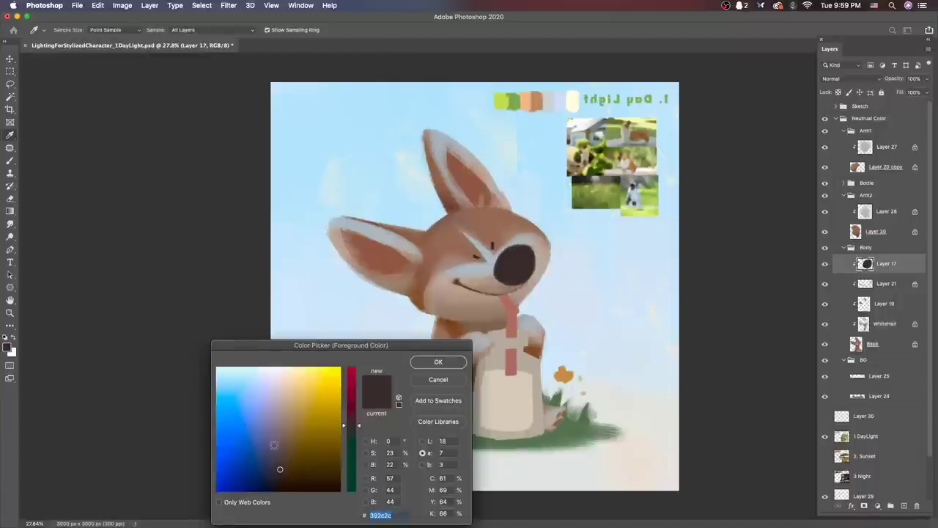
pyautogui.press('Return')
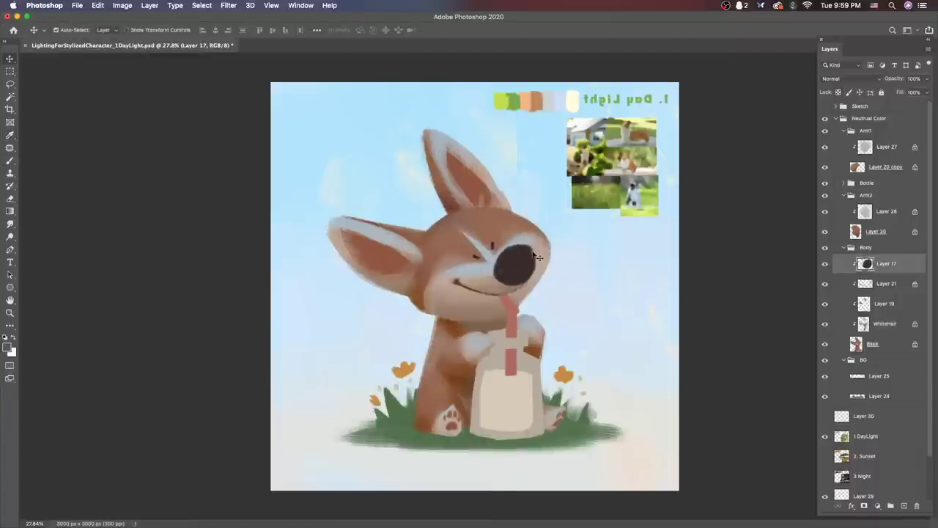
pyautogui.press('l')
pyautogui.moveTo(513, 240); pyautogui.dragTo(515, 242)
pyautogui.press('b')
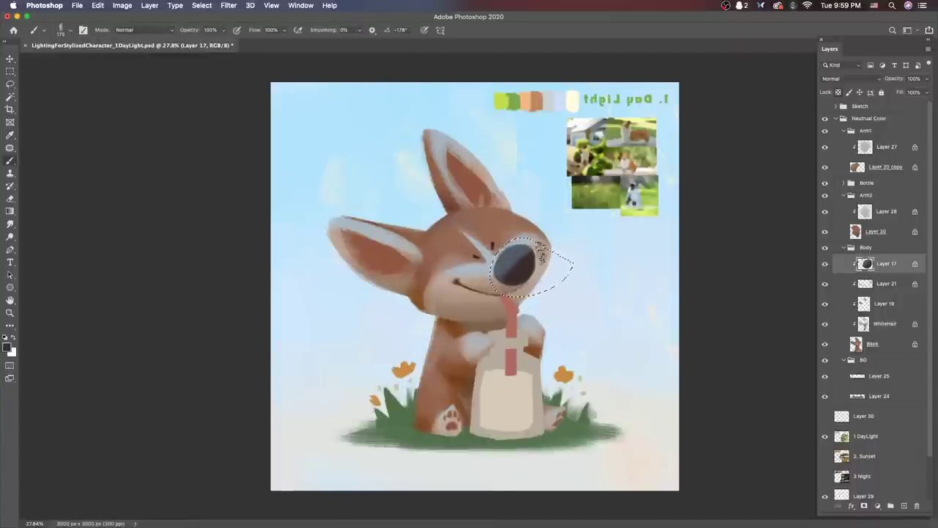
pyautogui.press('super+d')
pyautogui.keyDown('alt'); pyautogui.click(509, 236); pyautogui.keyUp('alt')
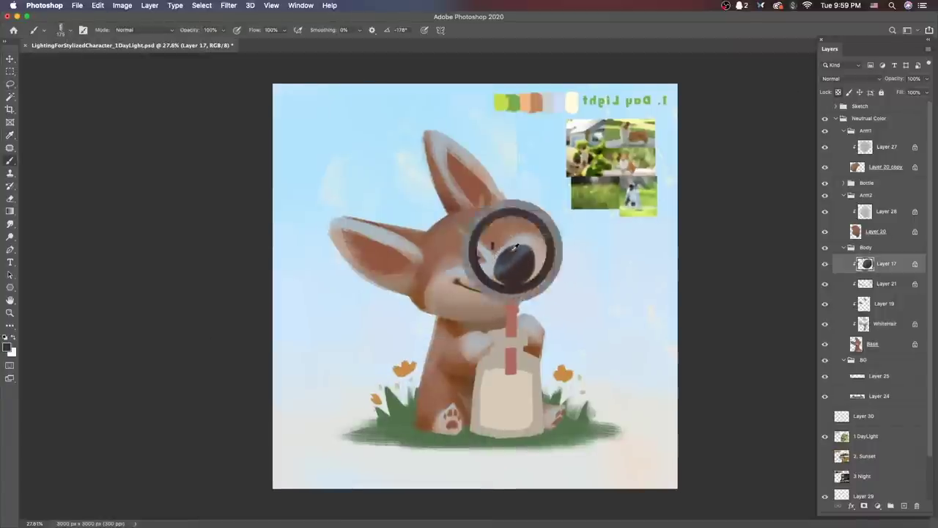
pyautogui.scroll(-2, 619, 300)
pyautogui.scroll(2, 524, 228)
# Step: Mix deeper reddish browns and shade the insides of both ears on Layer 19
pyautogui.click(6, 348)
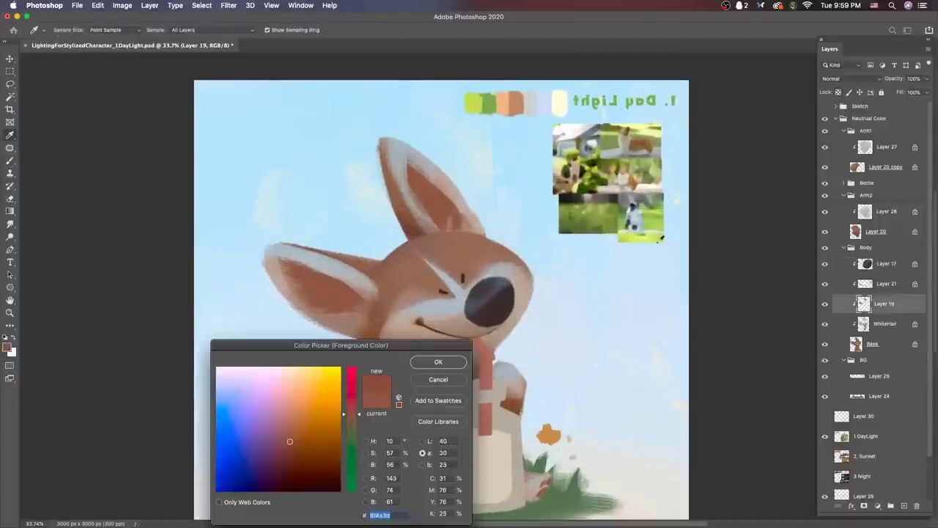
pyautogui.press('Return')
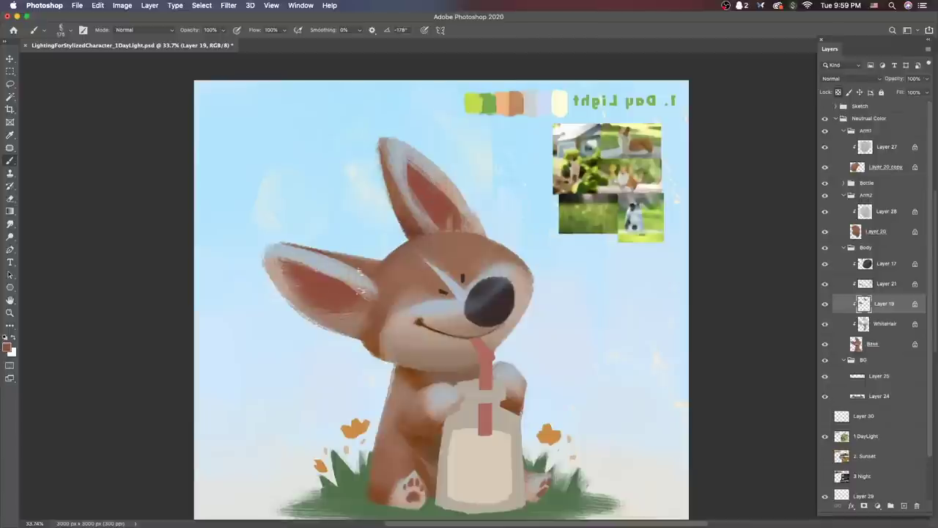
pyautogui.click(6, 348)
pyautogui.press('Return')
pyautogui.press('b')
pyautogui.moveTo(330, 311)
pyautogui.mouseDown()
pyautogui.moveTo(365, 293)
pyautogui.moveTo(388, 303)
pyautogui.moveTo(306, 296)
pyautogui.moveTo(362, 307)
pyautogui.moveTo(294, 279)
pyautogui.moveTo(342, 282)
pyautogui.moveTo(311, 293)
pyautogui.mouseUp()
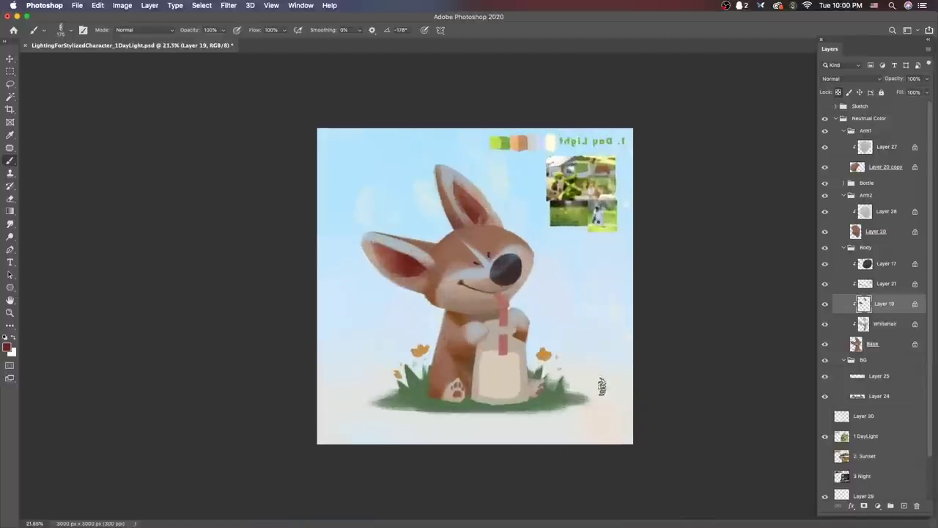
# Step: Mix a cooler bluish green and repaint the grass around the dog with it on Layer 24
pyautogui.click(588, 395)
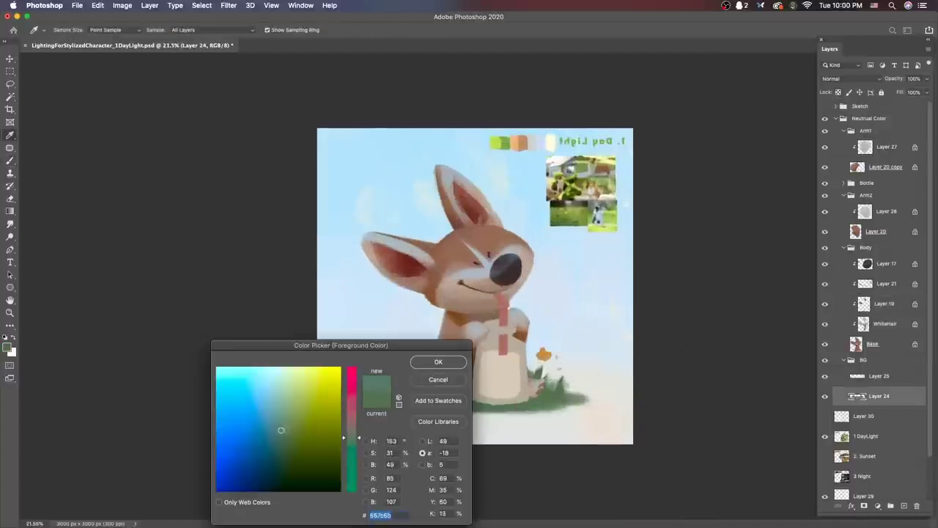
pyautogui.press('Return')
pyautogui.press('b')
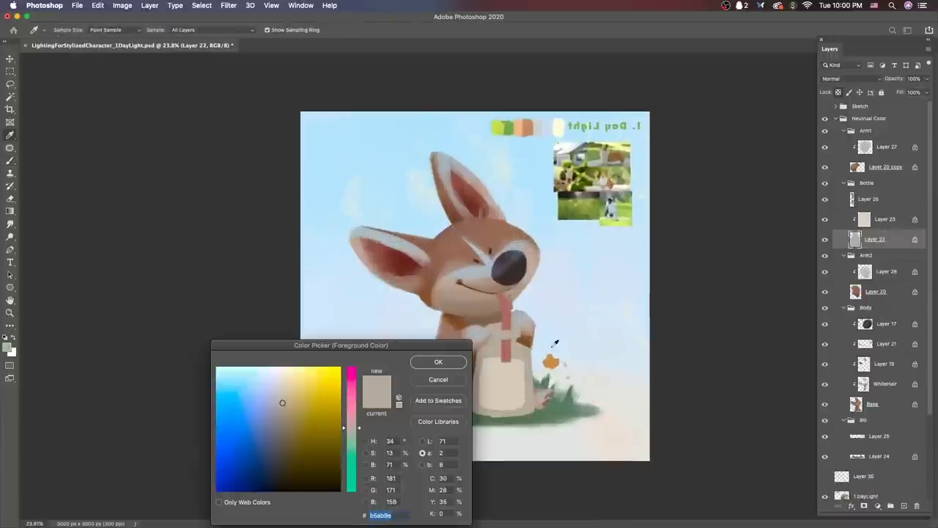
# Step: Lock the transparency of Layer 22 and recolor the bottle's glass in a neutral light gray
pyautogui.rightClick(514, 341)
pyautogui.press('Escape')
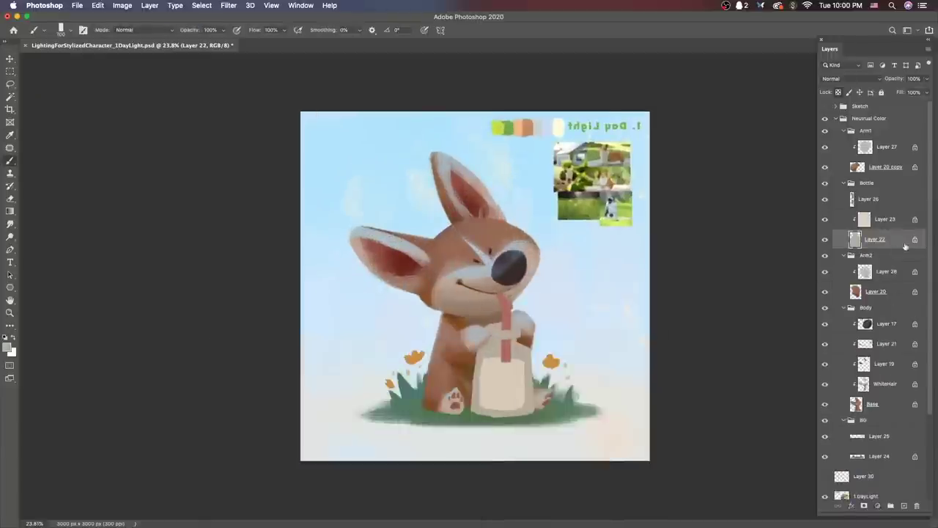
pyautogui.hotkey('alt', 'shift', 'c')
pyautogui.press('Escape')
pyautogui.scroll(3, 544, 359)
pyautogui.hotkey('alt', 'shift', 'c')
pyautogui.press('Escape')
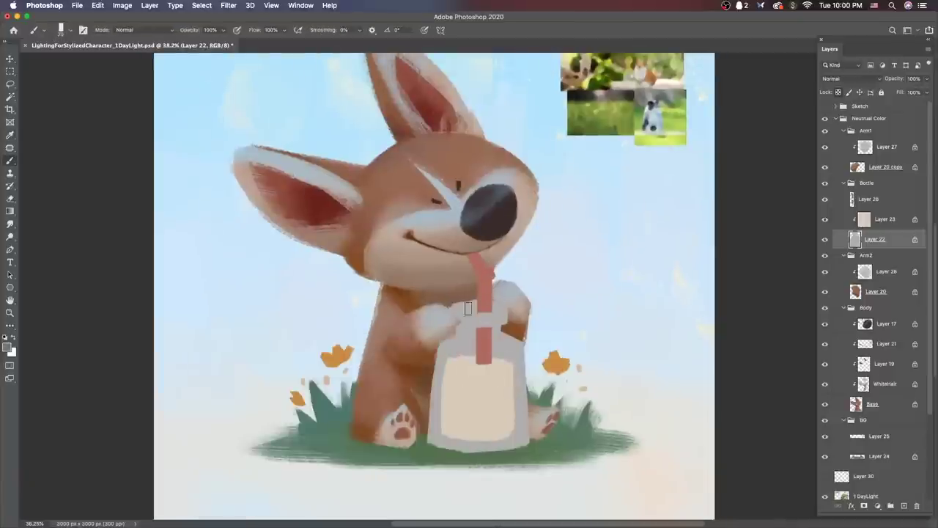
# Step: Paint darker gray inside the bottle's neck around the rim, adjusting it to a warmer gray
pyautogui.moveTo(456, 331)
pyautogui.mouseDown()
pyautogui.moveTo(478, 301)
pyautogui.moveTo(501, 334)
pyautogui.mouseUp()
pyautogui.hotkey('alt', 'shift', 'c')
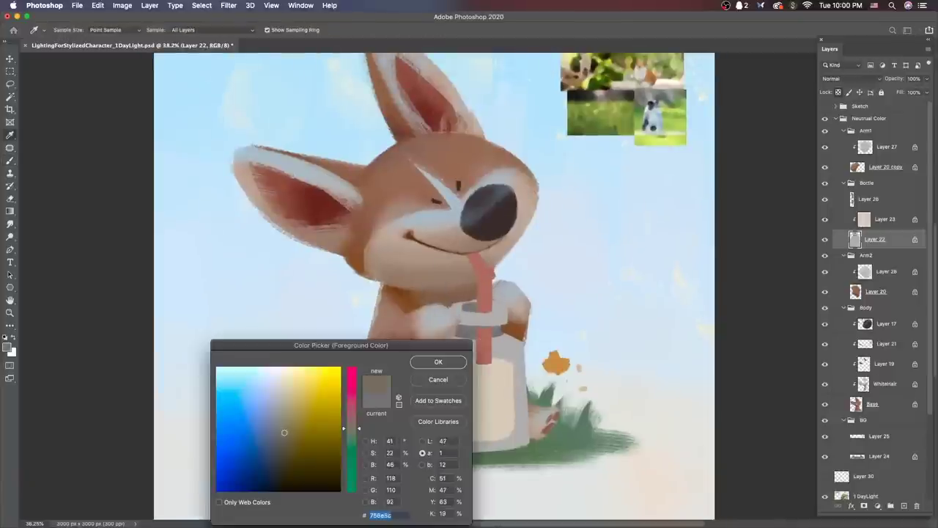
pyautogui.press('Escape')
pyautogui.hotkey('alt', 'shift', 'c')
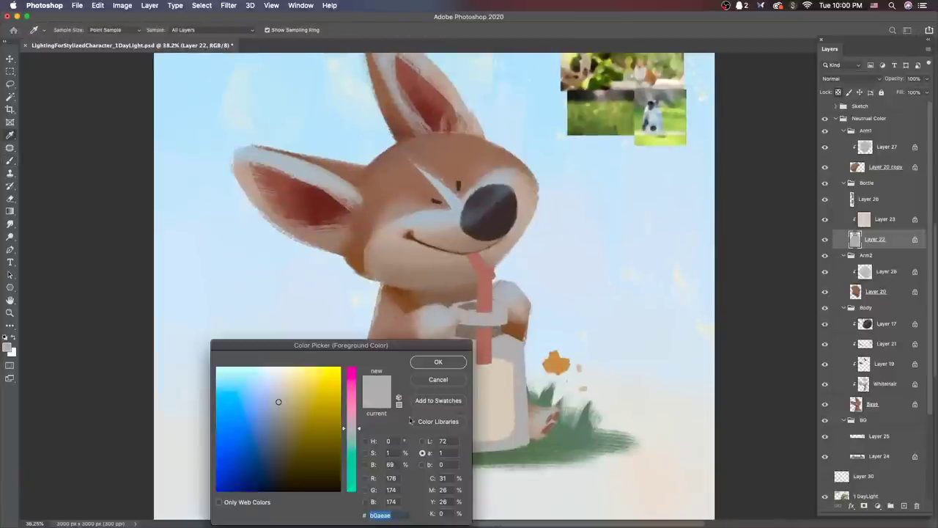
pyautogui.press('Escape')
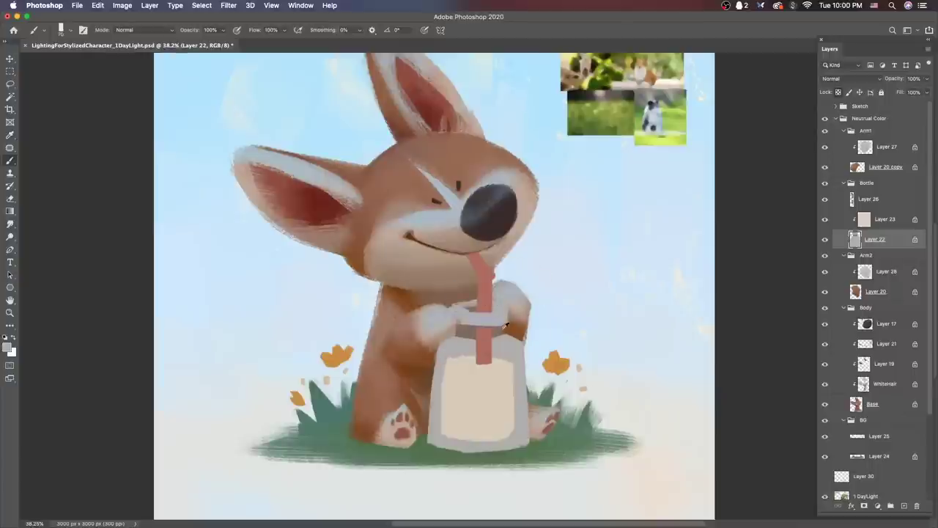
# Step: Shade the inner edges and base of the bottle's glass with darker gray strokes on Layer 22
pyautogui.moveTo(448, 350); pyautogui.dragTo(437, 432)
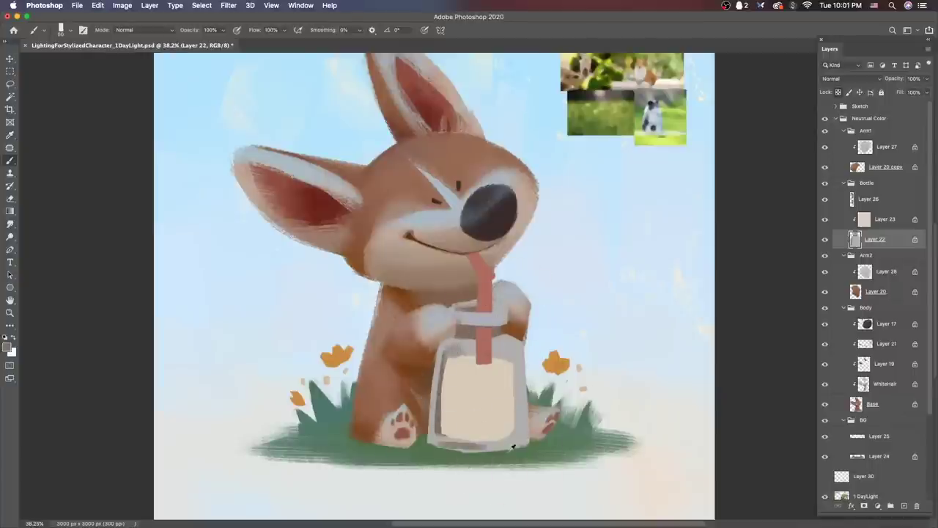
pyautogui.hotkey('alt', 'shift', 'c')
pyautogui.press('Escape')
pyautogui.moveTo(430, 443); pyautogui.dragTo(487, 441)
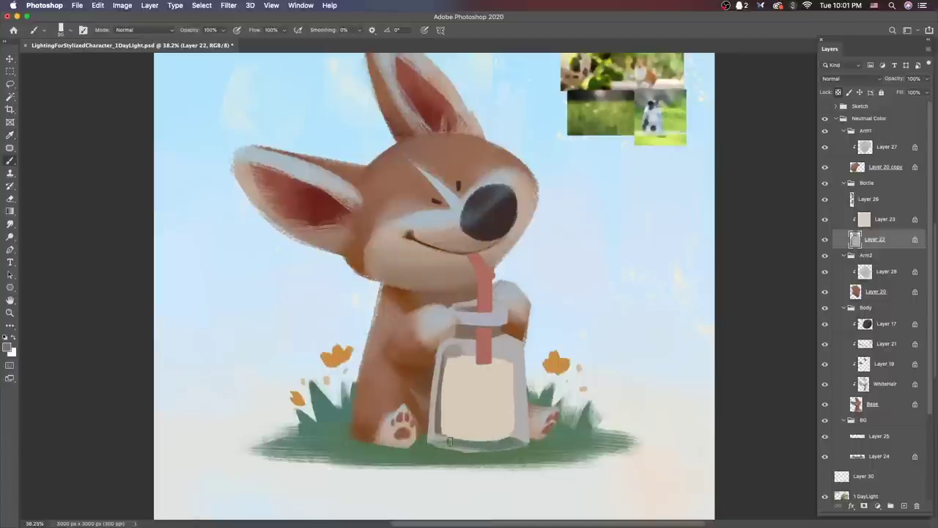
pyautogui.scroll(-3, 523, 443)
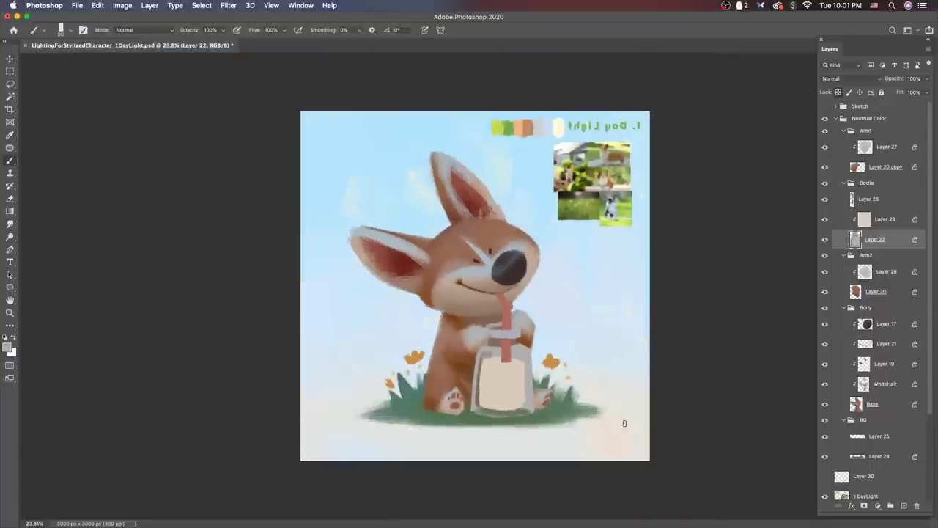
# Step: Mix a dark brown and paint the fur showing through the glass at the bottle's neck and shoulders
pyautogui.scroll(4, 442, 278)
pyautogui.hotkey('alt', 'shift', 'c')
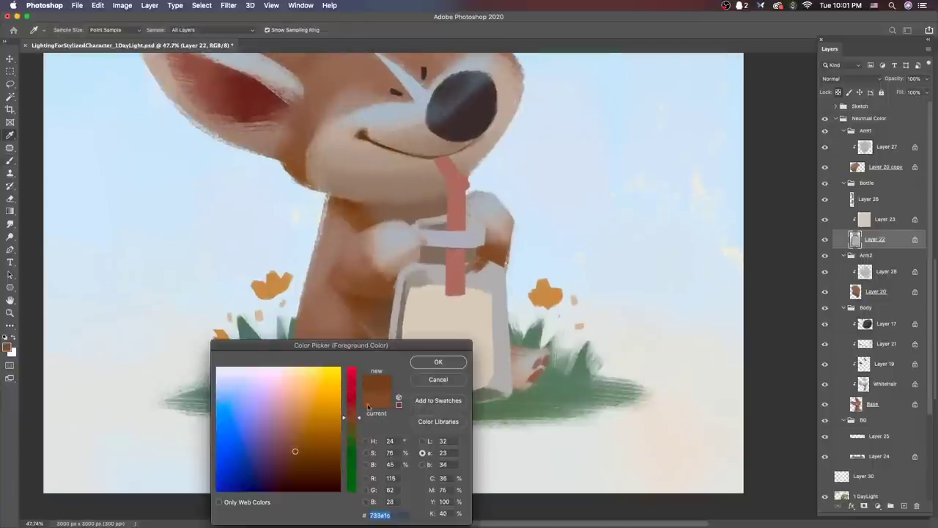
pyautogui.press('Return')
pyautogui.moveTo(472, 284); pyautogui.dragTo(492, 256)
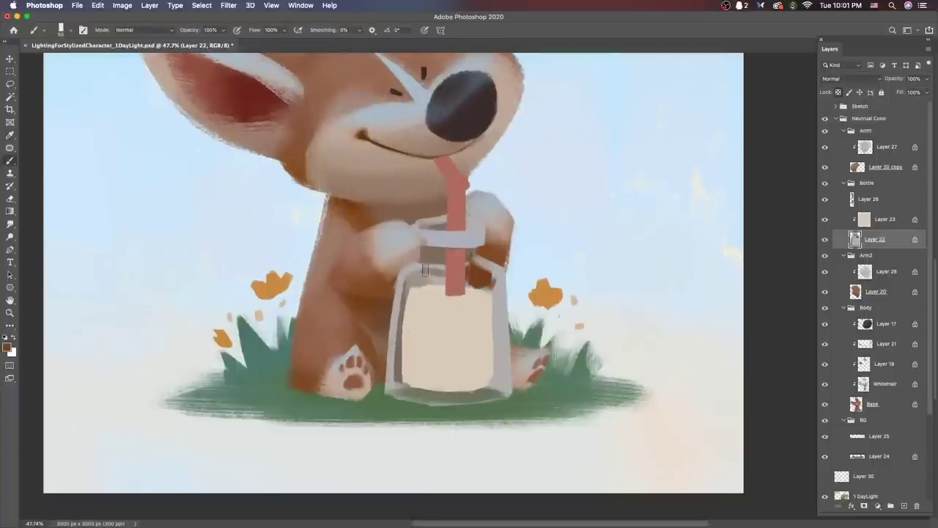
pyautogui.moveTo(423, 270)
pyautogui.mouseDown()
pyautogui.moveTo(414, 273)
pyautogui.moveTo(443, 282)
pyautogui.mouseUp()
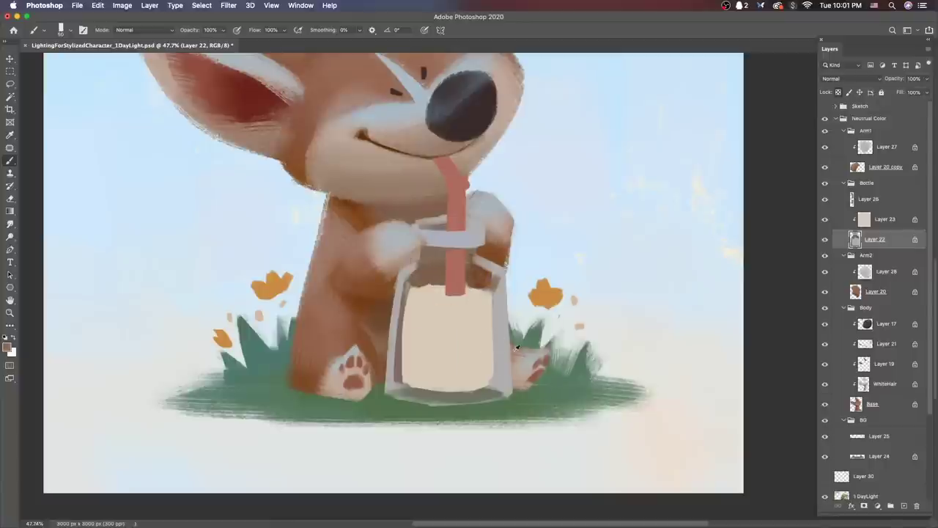
pyautogui.scroll(-5, 502, 382)
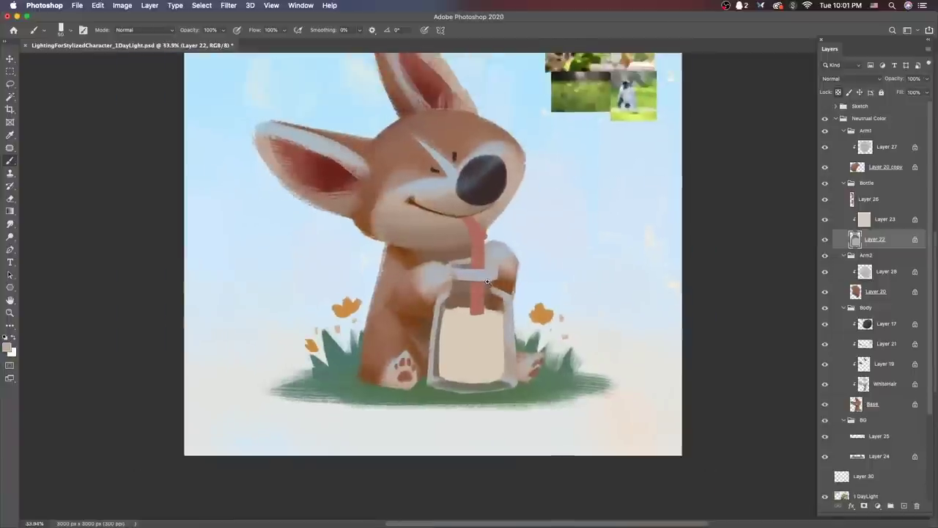
# Step: Mix a darker red-brown and paint shadows on the straw below the mouth and the bottle's rim on Layer 26
pyautogui.scroll(6, 510, 262)
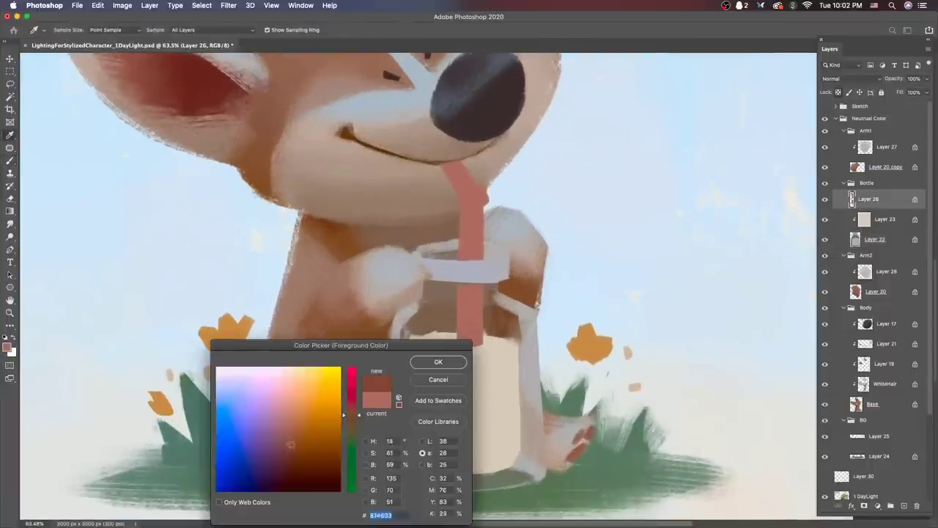
pyautogui.press('Return')
pyautogui.press('b')
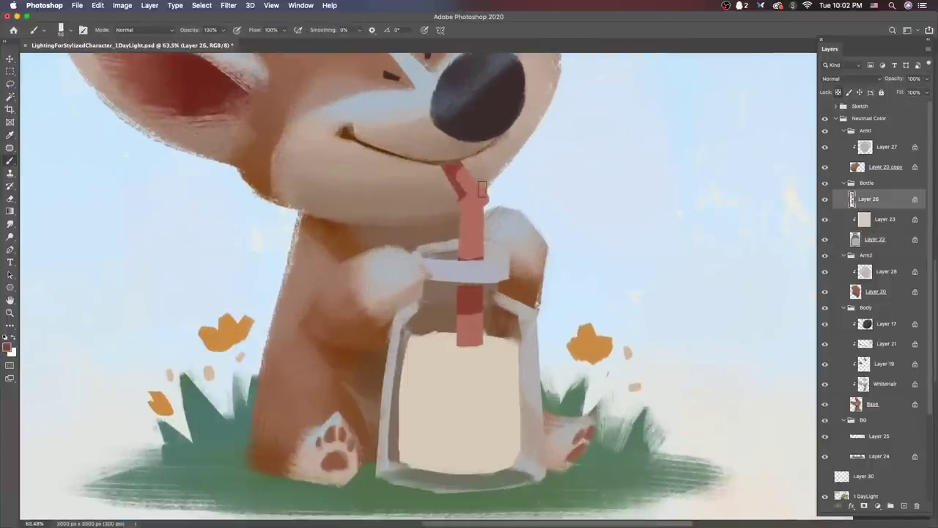
# Step: Paint dark ridges at the straw's bend and shade the straw's length with a sampled red
pyautogui.moveTo(458, 197); pyautogui.dragTo(487, 199)
pyautogui.press('l')
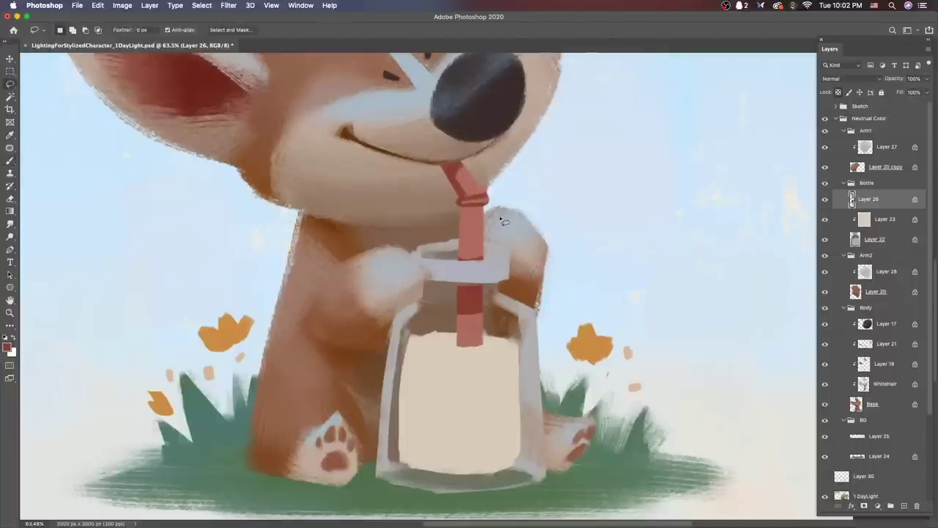
pyautogui.press('b')
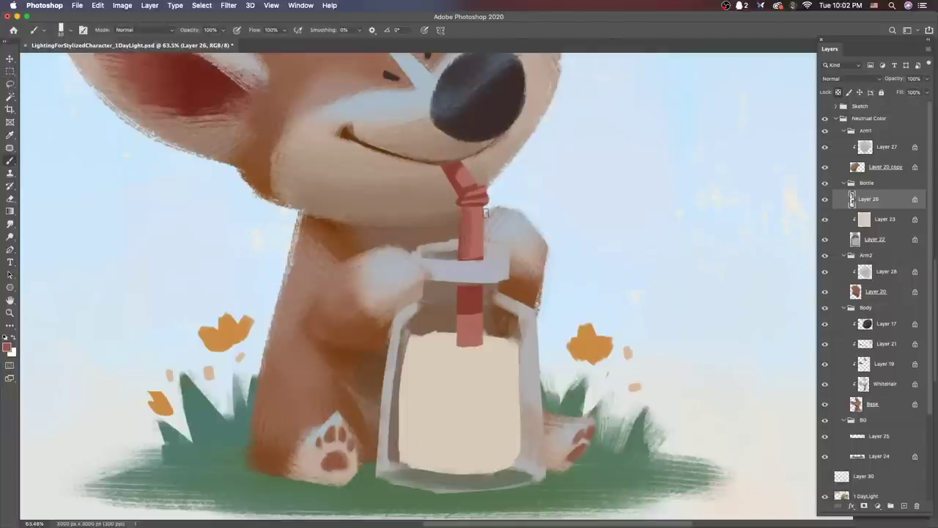
pyautogui.keyDown('alt'); pyautogui.click(479, 260); pyautogui.keyUp('alt')
pyautogui.scroll(-3, 526, 465)
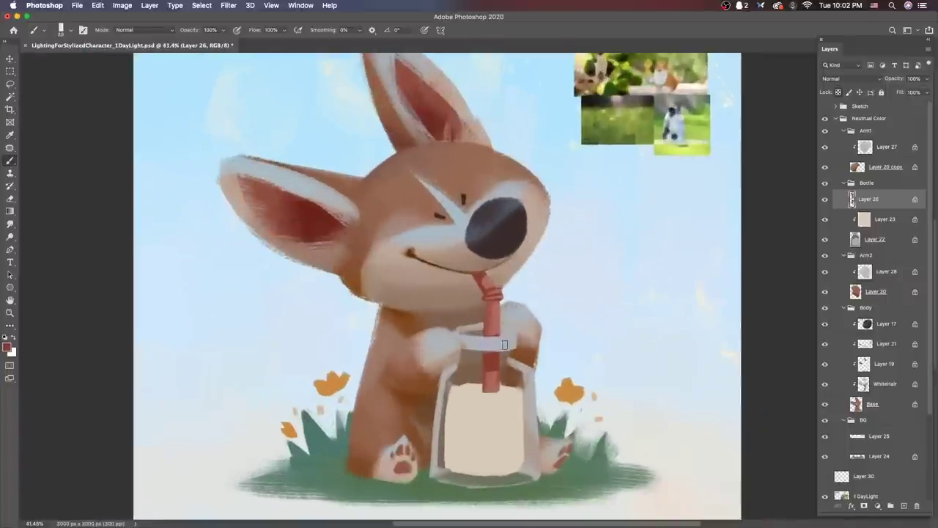
pyautogui.scroll(-2, 495, 395)
# Step: Mix a lighter beige and brighten the milk in the bottle with a large flat brush on Layer 23
pyautogui.press('i')
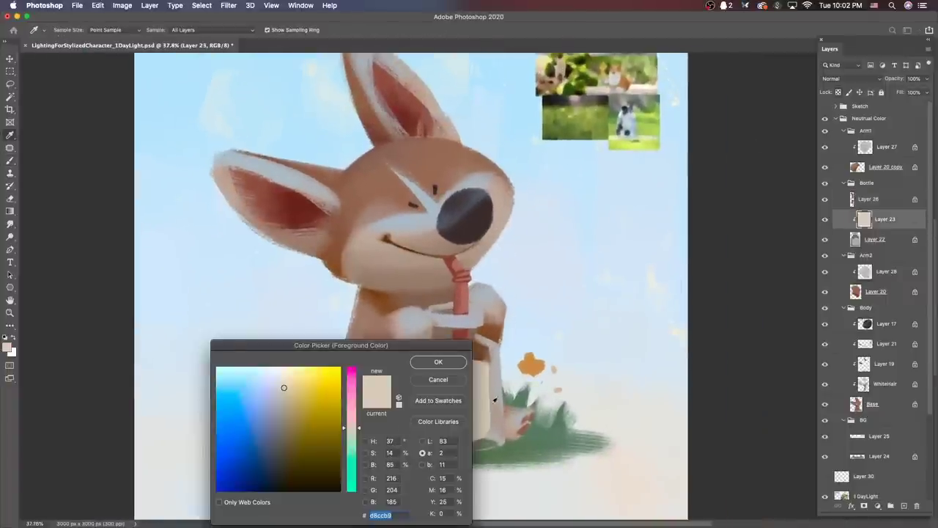
pyautogui.press('Escape')
pyautogui.click(7, 348)
pyautogui.press('Escape')
pyautogui.rightClick(450, 272)
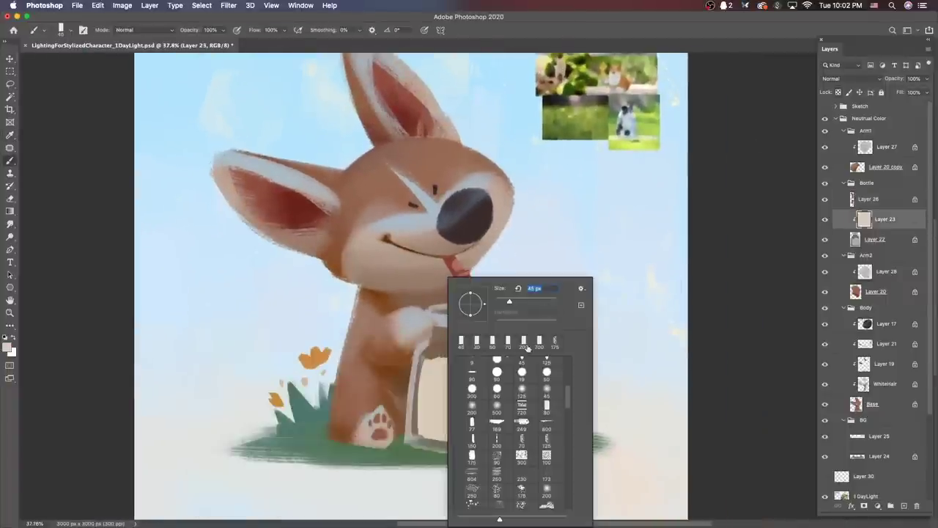
pyautogui.press('Escape')
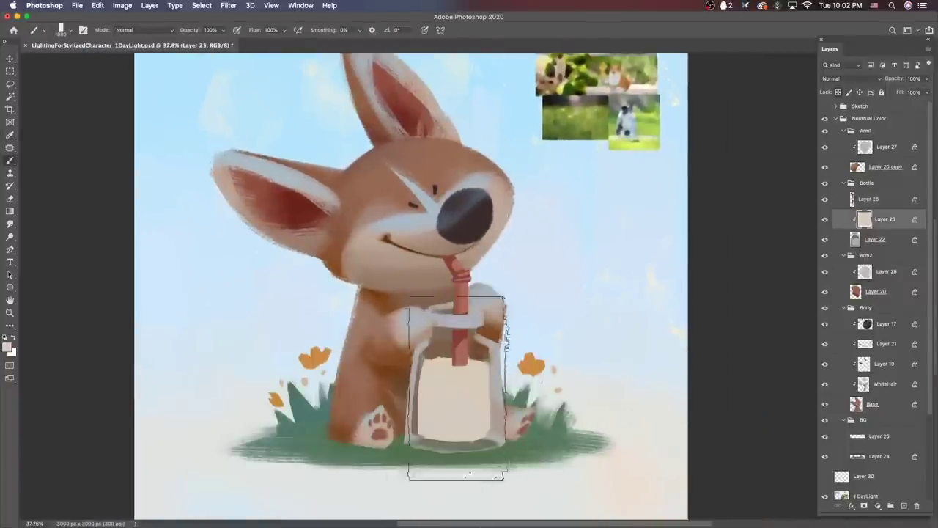
pyautogui.press('i')
pyautogui.press('Escape')
pyautogui.press('b')
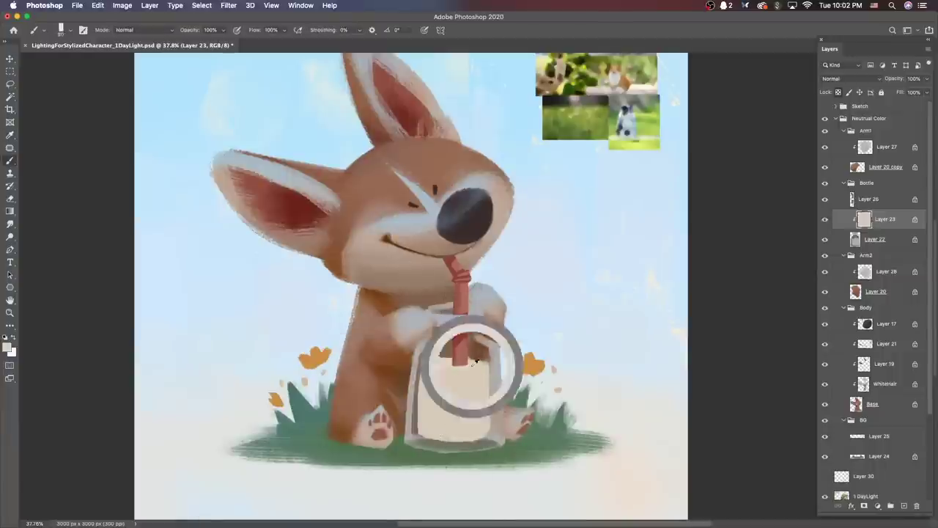
# Step: Select the milk's shape in the bottle and shade its middle with a darker tan using a large soft brush on Layer 23
pyautogui.press('i')
pyautogui.press('Escape')
pyautogui.press('b')
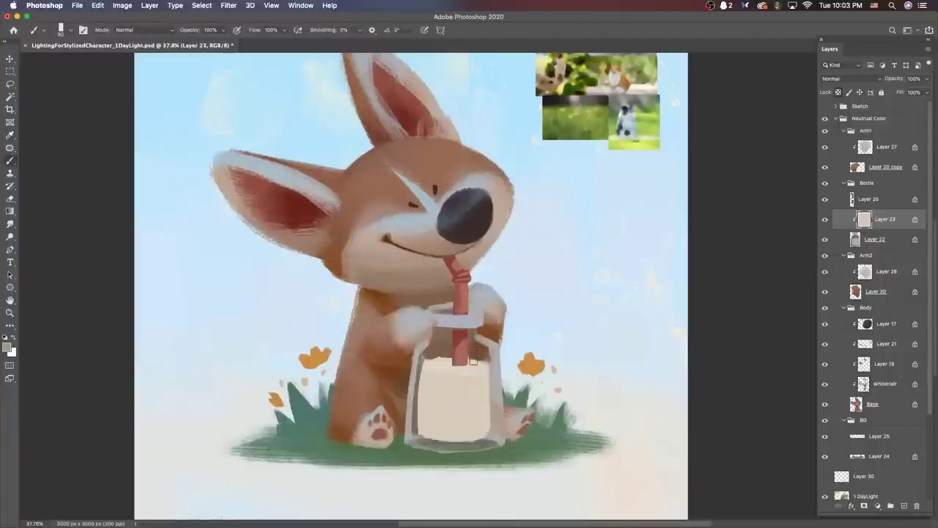
pyautogui.keyDown('ctrl'); pyautogui.click(855, 238); pyautogui.keyUp('ctrl')
pyautogui.rightClick(463, 278)
pyautogui.moveTo(440, 381)
pyautogui.mouseDown()
pyautogui.moveTo(447, 410)
pyautogui.moveTo(435, 425)
pyautogui.moveTo(455, 433)
pyautogui.mouseUp()
pyautogui.press('i')
pyautogui.press('Escape')
pyautogui.press('b')
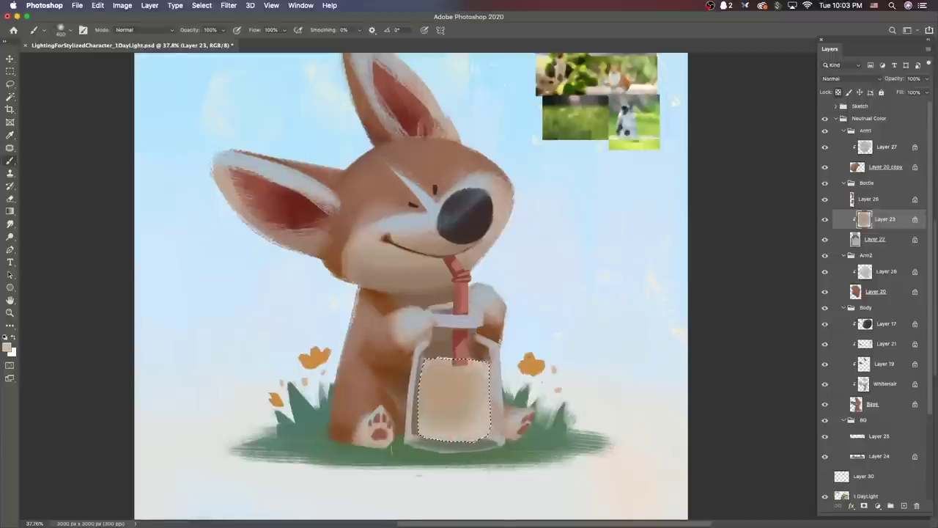
# Step: Select the milk's top surface and paint it a lighter cream with a flat brush, leaving the front darker
pyautogui.rightClick(461, 277)
pyautogui.press('i')
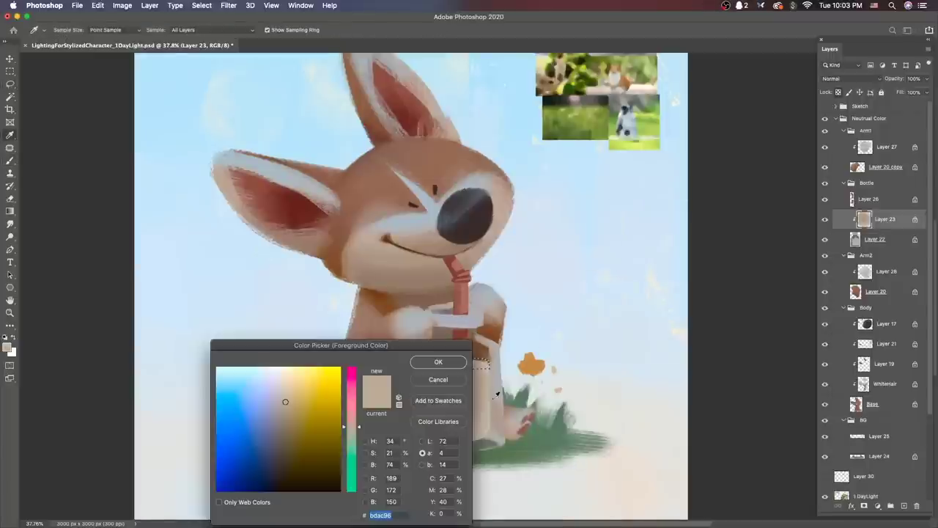
pyautogui.press('Escape')
pyautogui.press('b')
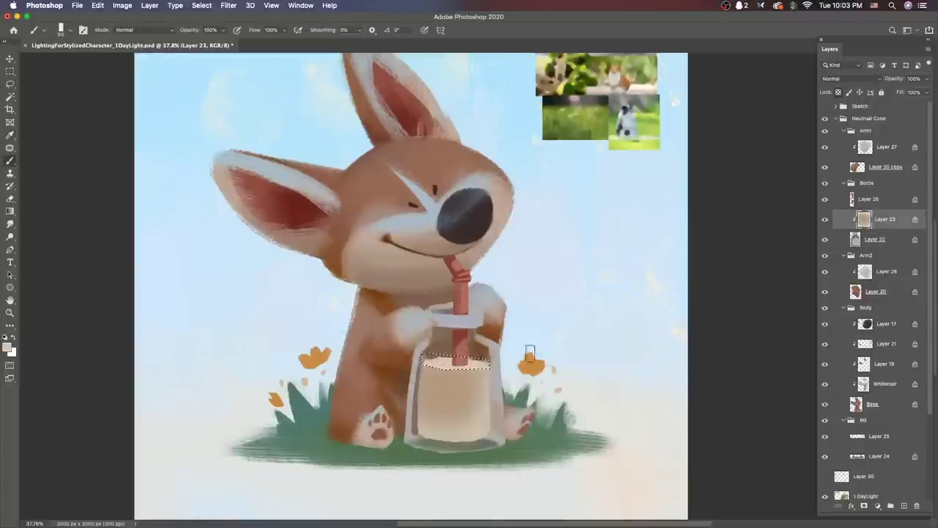
pyautogui.scroll(-5, 551, 390)
pyautogui.scroll(3, 521, 418)
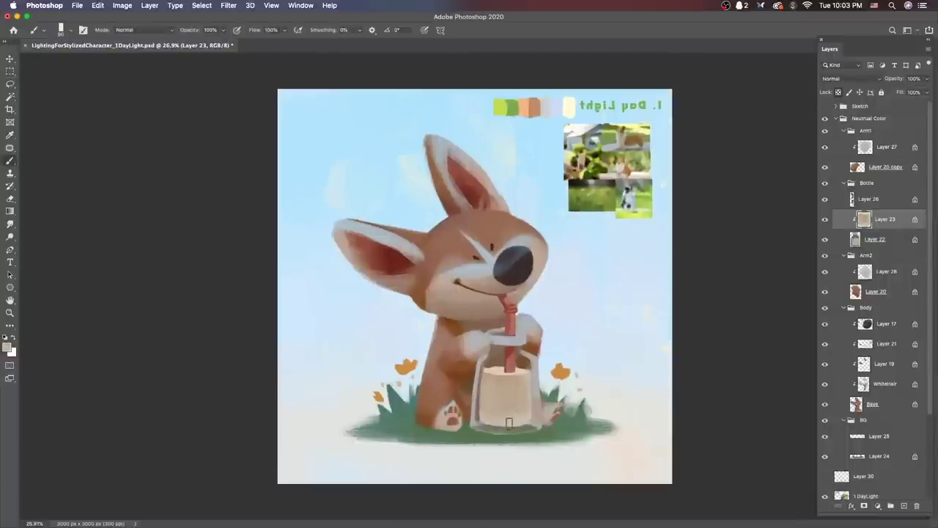
# Step: Select the front of the milk, mix brown #9d8170 and shade the front softly with a reduced soft brush
pyautogui.press('l')
pyautogui.moveTo(488, 375); pyautogui.dragTo(487, 374)
pyautogui.press('b')
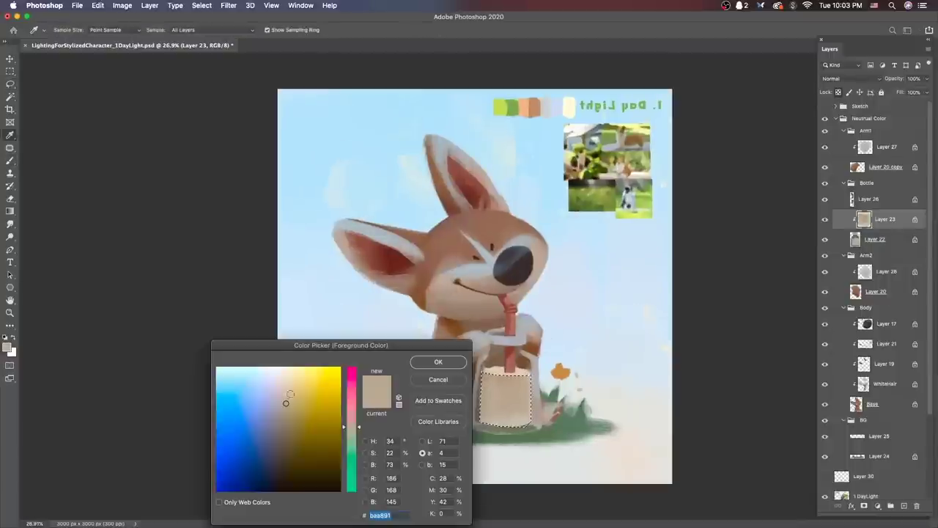
pyautogui.press('Escape')
pyautogui.rightClick(526, 277)
pyautogui.press('Escape')
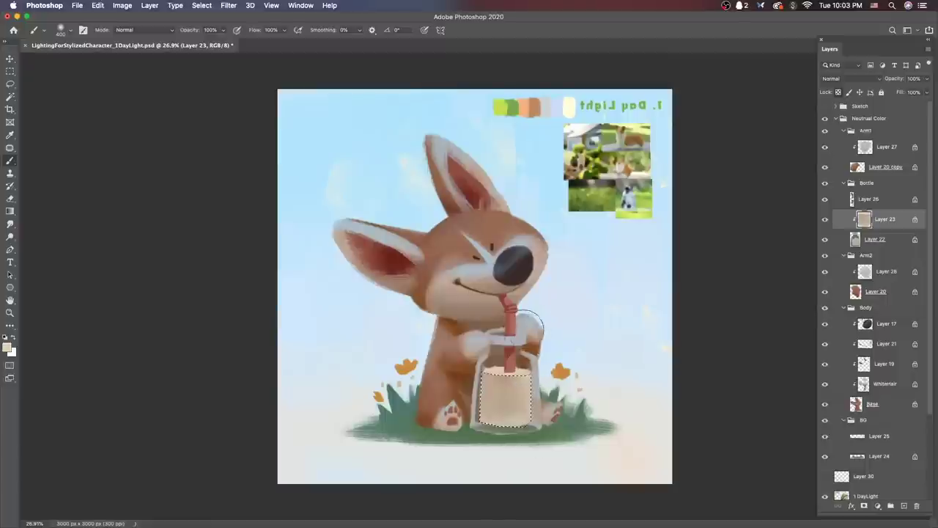
pyautogui.click(283, 417)
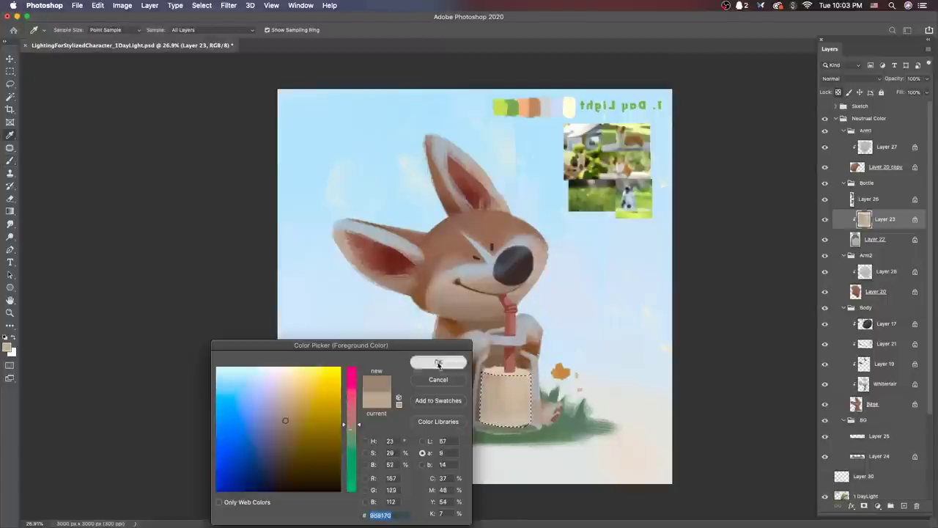
pyautogui.click(428, 364)
pyautogui.press('[')
pyautogui.press('[')
pyautogui.press('[')
pyautogui.press('[')
pyautogui.press('[')
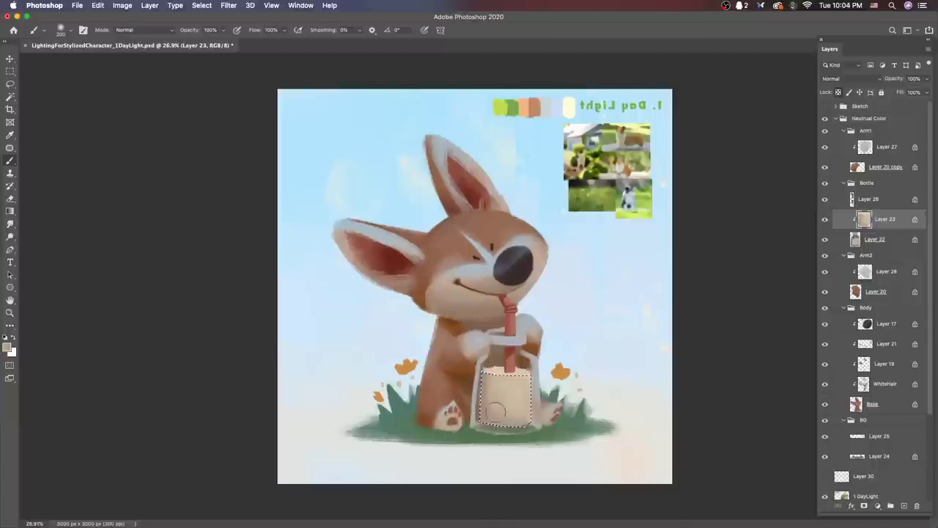
# Step: Reselect the milk's top surface and refine it in light cream with a small flat brush
pyautogui.press('l')
pyautogui.hotkey('ctrl', 'd')
pyautogui.press('b')
pyautogui.rightClick(518, 274)
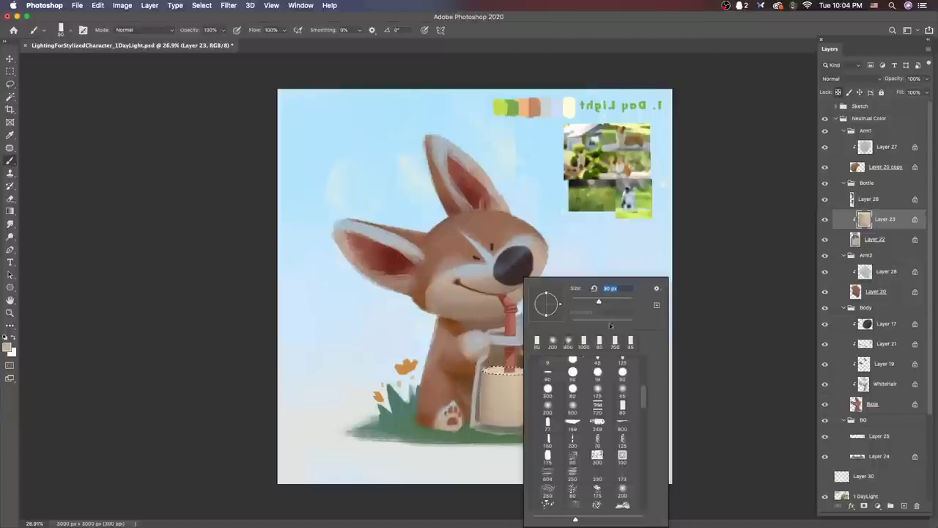
pyautogui.press('Escape')
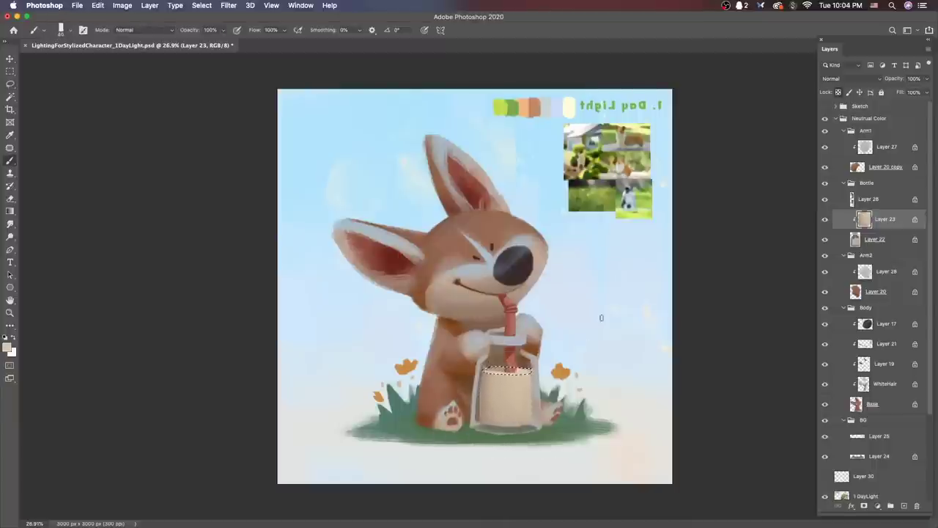
# Step: Select the spot where the straw enters the milk and paint it with a sampled straw red
pyautogui.press('l')
pyautogui.scroll(3, 542, 396)
pyautogui.press('b')
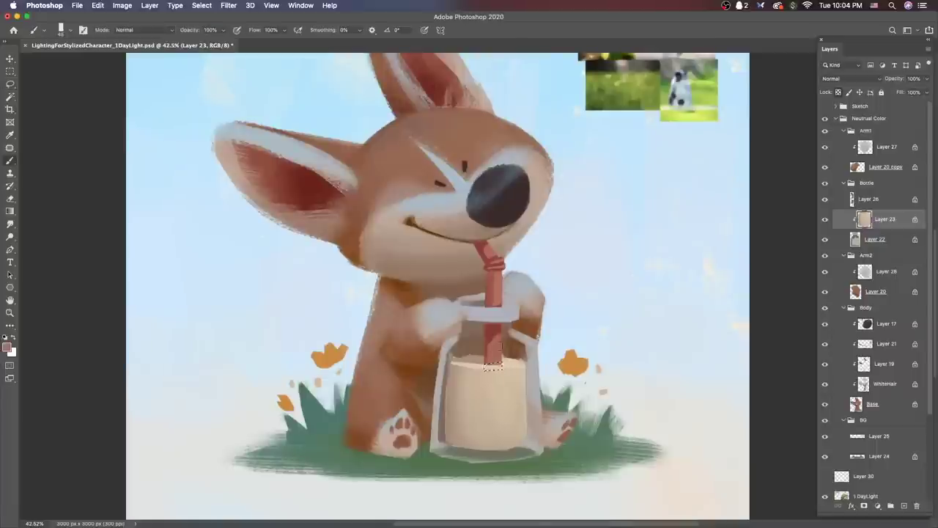
pyautogui.rightClick(568, 286)
pyautogui.press('Escape')
# Step: Select a vertical strip on the milk below the straw and paint a soft pink straw reflection on a new clipped layer
pyautogui.press('l')
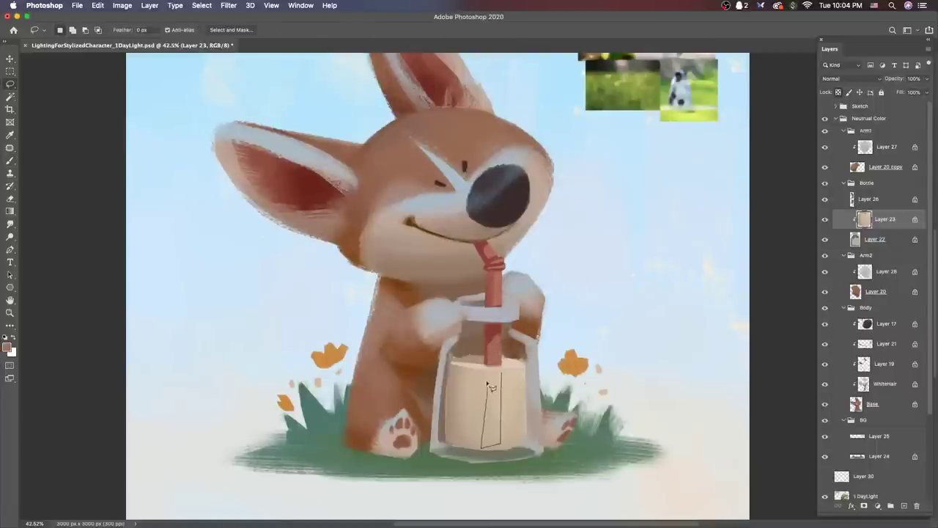
pyautogui.moveTo(497, 375); pyautogui.dragTo(490, 371)
pyautogui.press('b')
pyautogui.press('super+alt+shift+n')
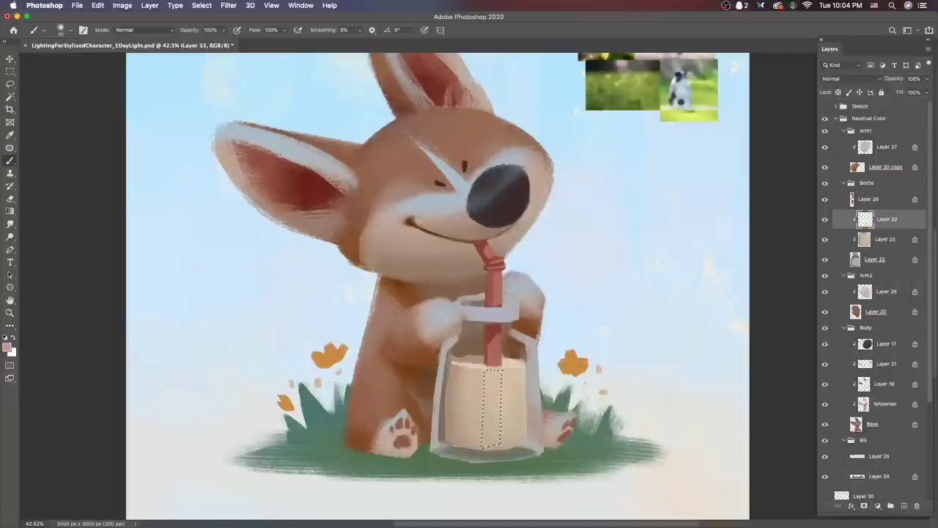
pyautogui.moveTo(489, 439); pyautogui.dragTo(490, 377)
pyautogui.press('super+d')
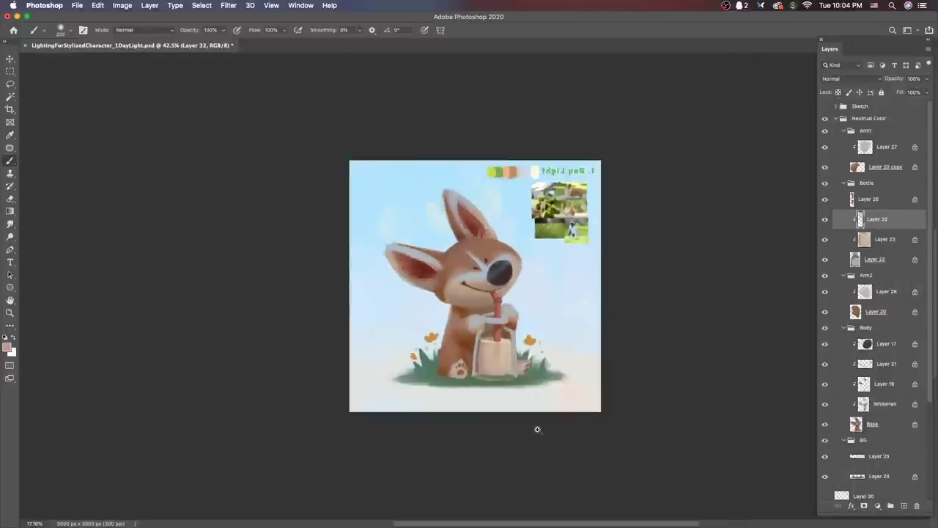
# Step: Fade the straw reflection's lower part with a soft eraser and merge its layer into the milk layer
pyautogui.press('super+minus')
pyautogui.scroll(2, 513, 378)
pyautogui.press('e')
pyautogui.rightClick(637, 290)
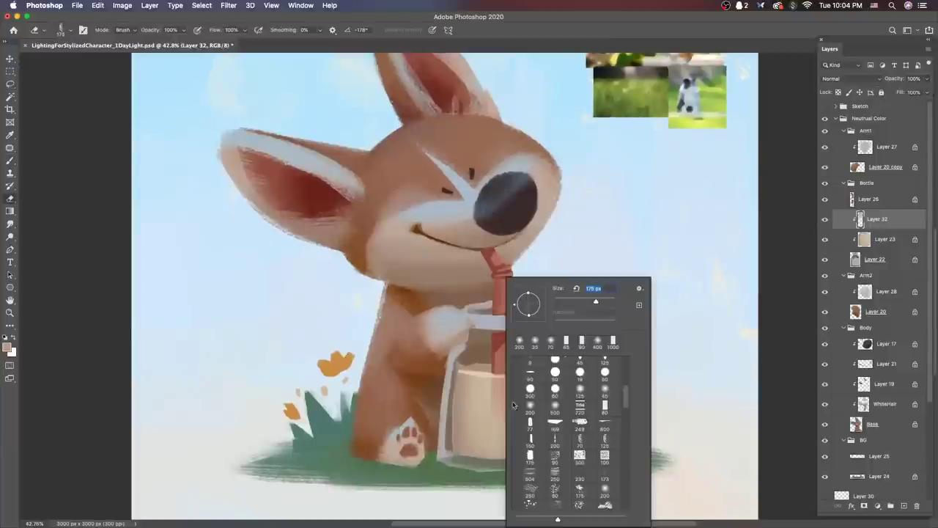
pyautogui.press('Return')
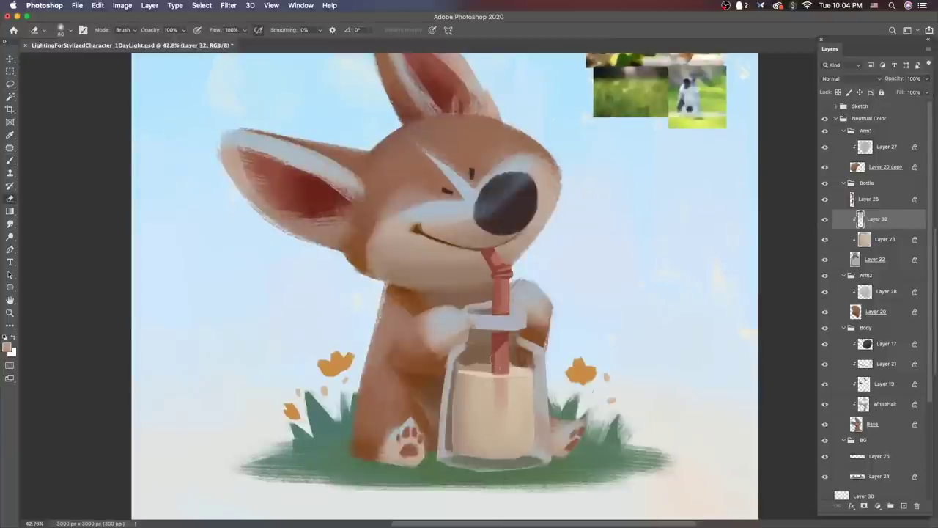
pyautogui.scroll(-3, 510, 409)
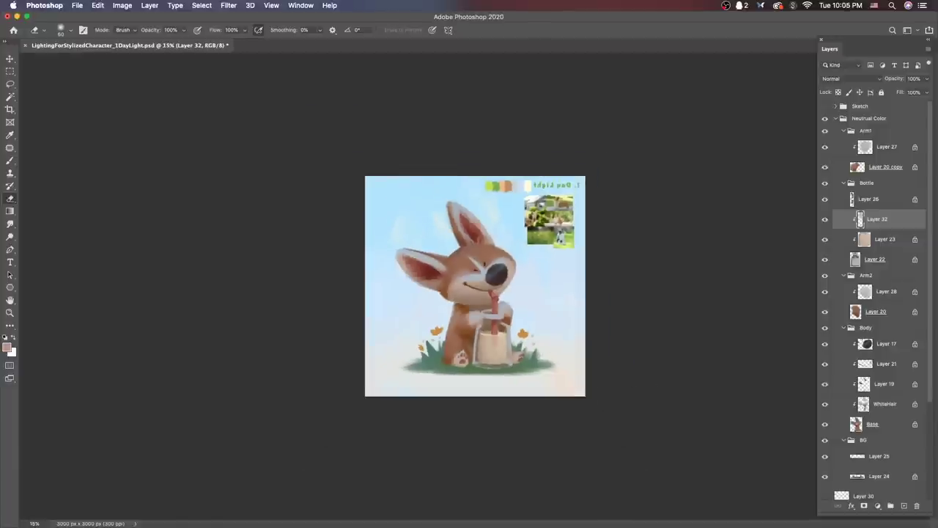
pyautogui.scroll(3, 504, 352)
pyautogui.press('b')
pyautogui.hotkey('ctrl', 'e')
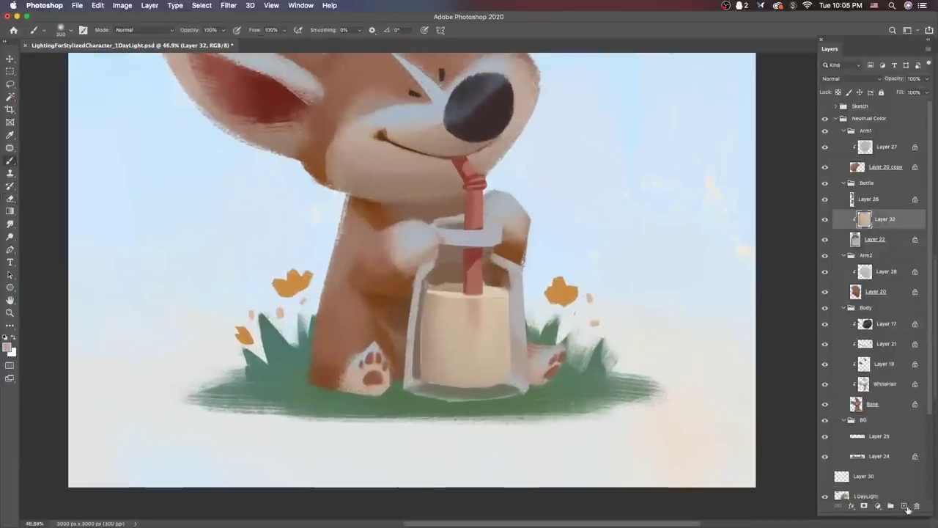
# Step: Add a new layer above the milk, select a curved highlight shape across the bottle's shoulder and choose a pale lavender
pyautogui.click(906, 508)
pyautogui.rightClick(522, 277)
pyautogui.press('l')
pyautogui.moveTo(525, 280); pyautogui.dragTo(432, 282)
pyautogui.press('b')
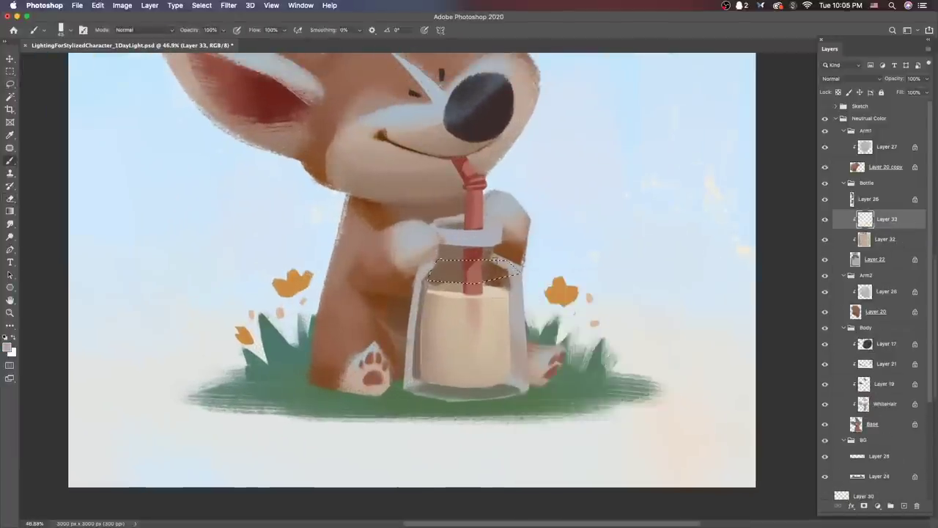
pyautogui.click(7, 348)
pyautogui.press('Return')
# Step: Move the highlight layer above the straw layer and fill the selected shoulder shape with pale lavender
pyautogui.rightClick(494, 278)
pyautogui.press('Escape')
pyautogui.press('super+0')
pyautogui.hotkey('alt', 'BackSpace')
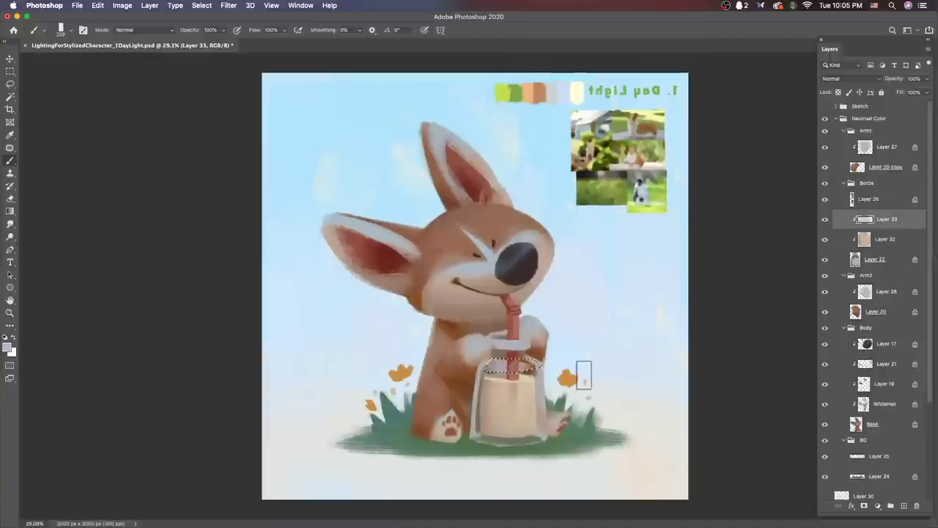
pyautogui.press('super+z')
pyautogui.press('super+bracketright')
pyautogui.hotkey('alt', 'BackSpace')
pyautogui.press('super+d')
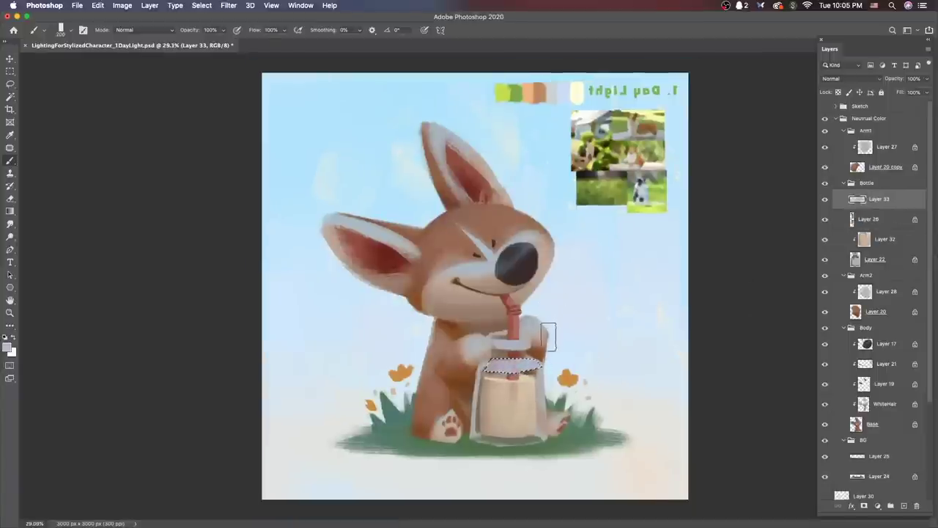
# Step: Erase part of the lavender shoulder highlight with a flat eraser, keeping the piece on the straw's outer side
pyautogui.press('e')
pyautogui.rightClick(513, 274)
pyautogui.doubleClick(619, 391)
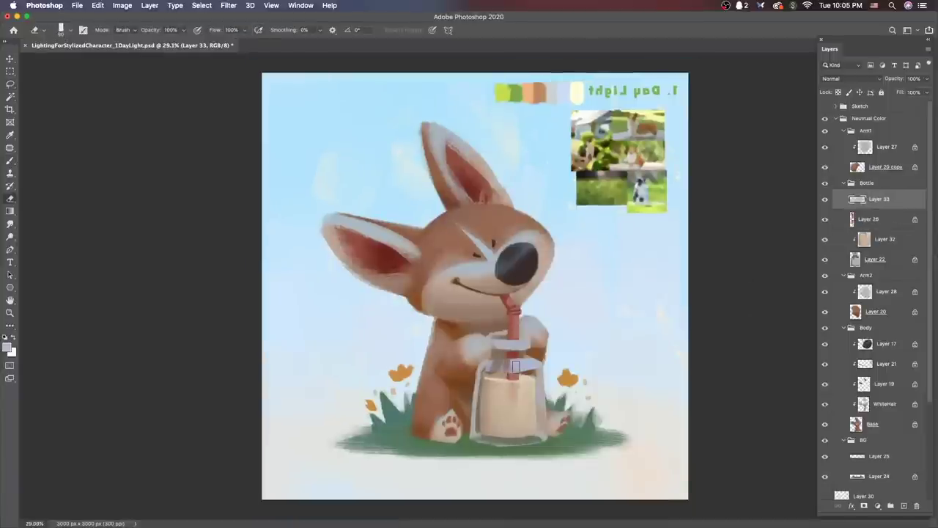
# Step: Paint grey edges and light accents around the bottle's rim, neck, sides and base with a small flat brush on Layer 33
pyautogui.press('b')
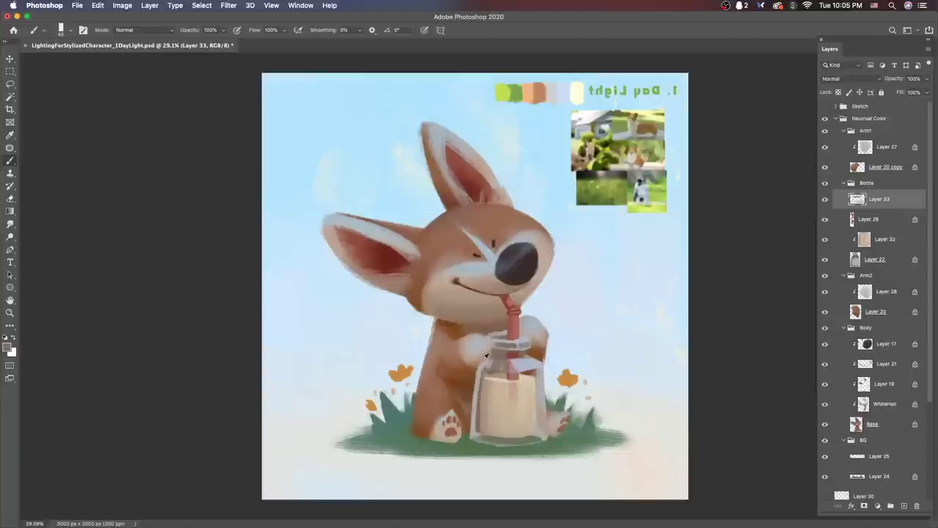
pyautogui.moveTo(504, 363); pyautogui.dragTo(505, 359)
pyautogui.scroll(-3, 526, 358)
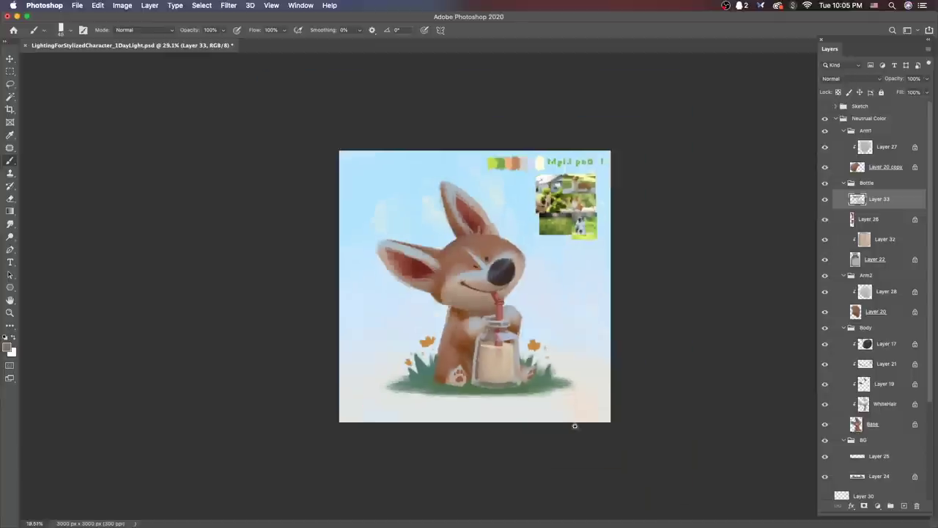
pyautogui.scroll(2, 520, 340)
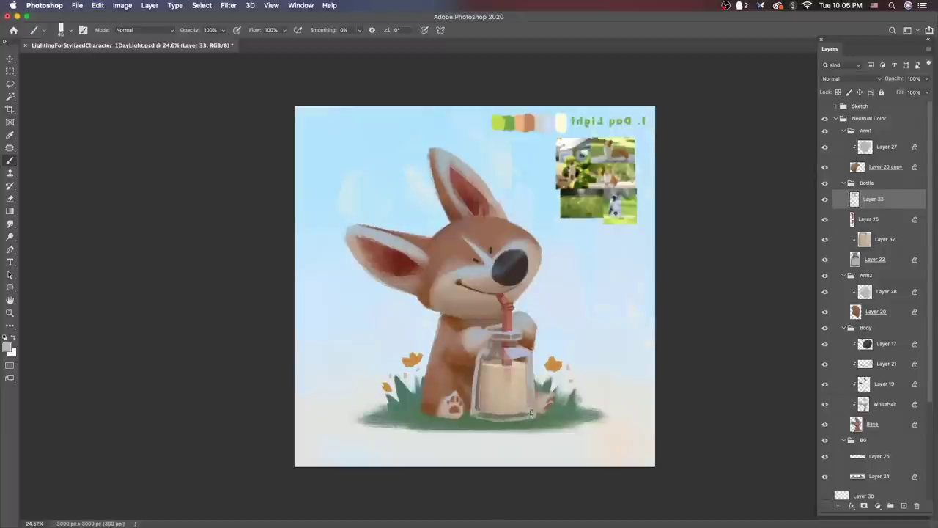
pyautogui.scroll(-3, 524, 414)
pyautogui.scroll(4, 536, 435)
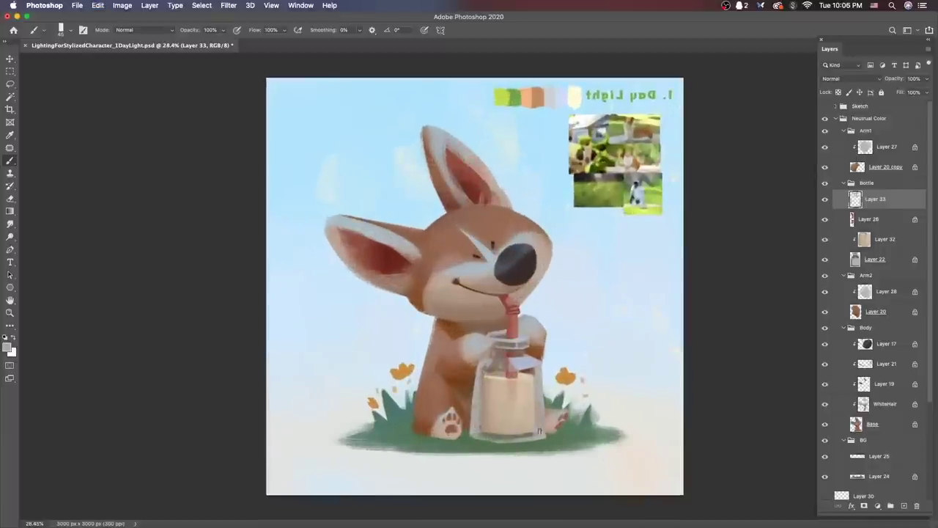
# Step: Select a vertical strip along the bottle's front and brush a soft pale glass reflection inside it on Layer 33
pyautogui.press('l')
pyautogui.press('b')
pyautogui.rightClick(480, 279)
pyautogui.press('Escape')
pyautogui.hotkey('alt', '[')
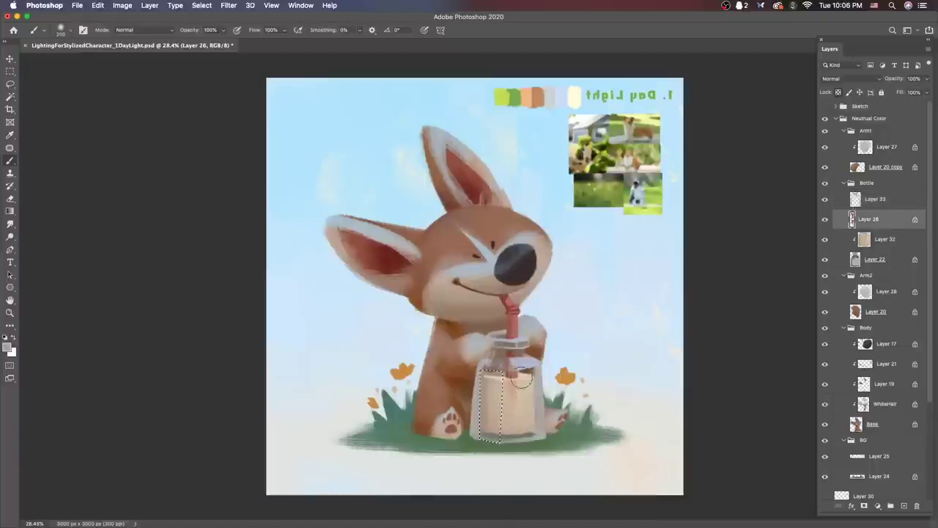
pyautogui.hotkey('alt', ']')
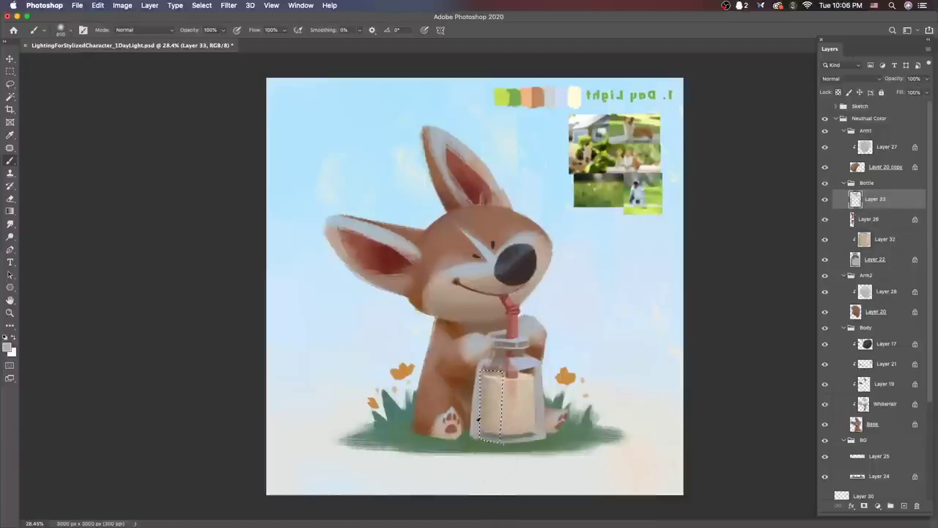
pyautogui.hotkey('ctrl', 'd')
# Step: Select a narrow strip along the bottle's side nearest the body and tint it with sampled brown using a 200 px soft brush
pyautogui.press('l')
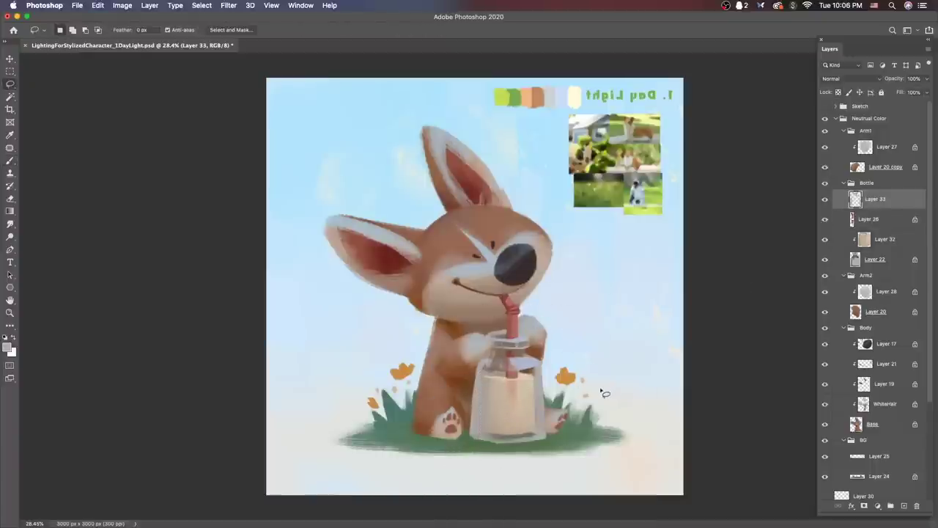
pyautogui.scroll(-5, 557, 399)
pyautogui.scroll(5, 565, 425)
pyautogui.press('b')
pyautogui.rightClick(560, 342)
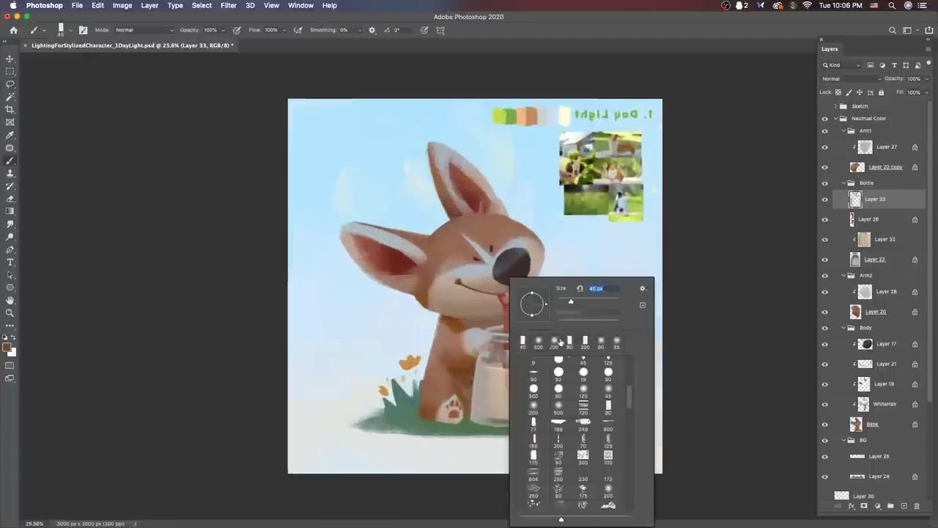
pyautogui.doubleClick(561, 343)
pyautogui.hotkey('ctrl', 'shift', 'd')
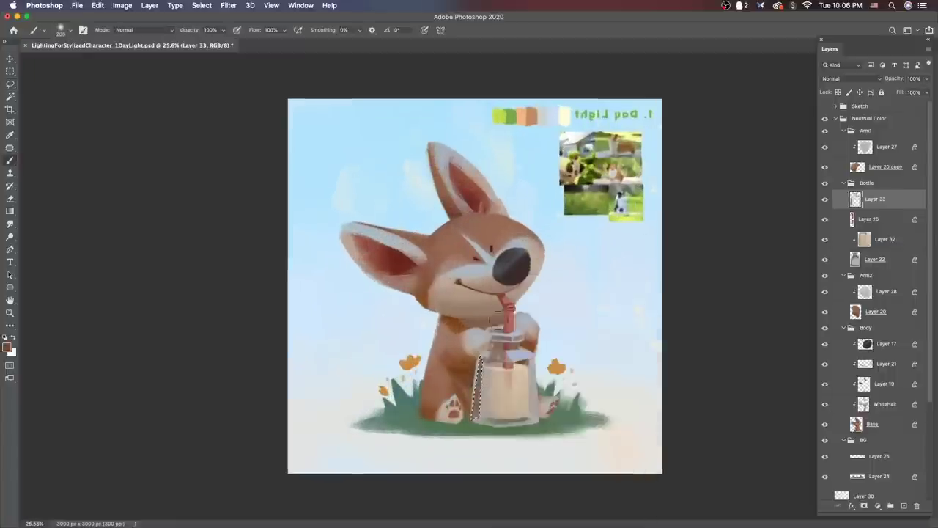
# Step: Flip the whole canvas horizontally
pyautogui.scroll(-2, 638, 417)
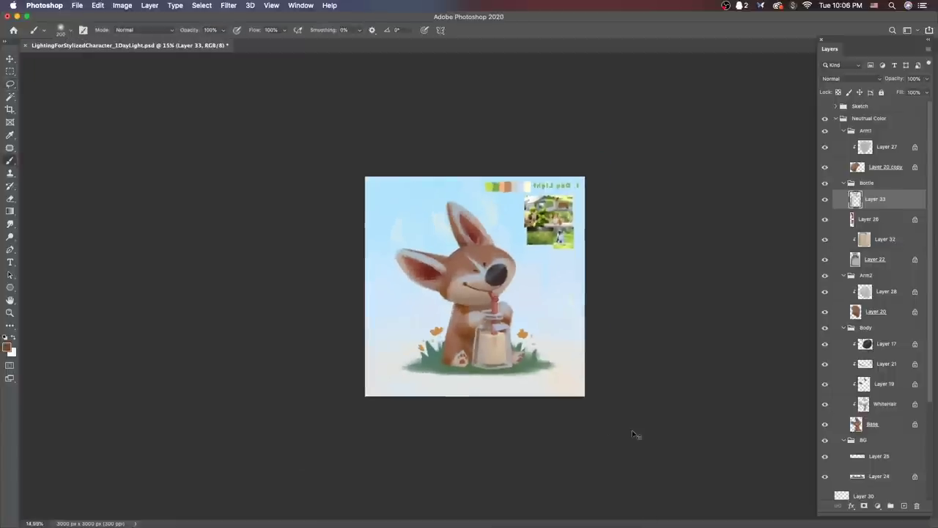
pyautogui.scroll(2, 561, 362)
pyautogui.scroll(1, 559, 366)
pyautogui.hotkey('ctrl', 'shift', 'h')
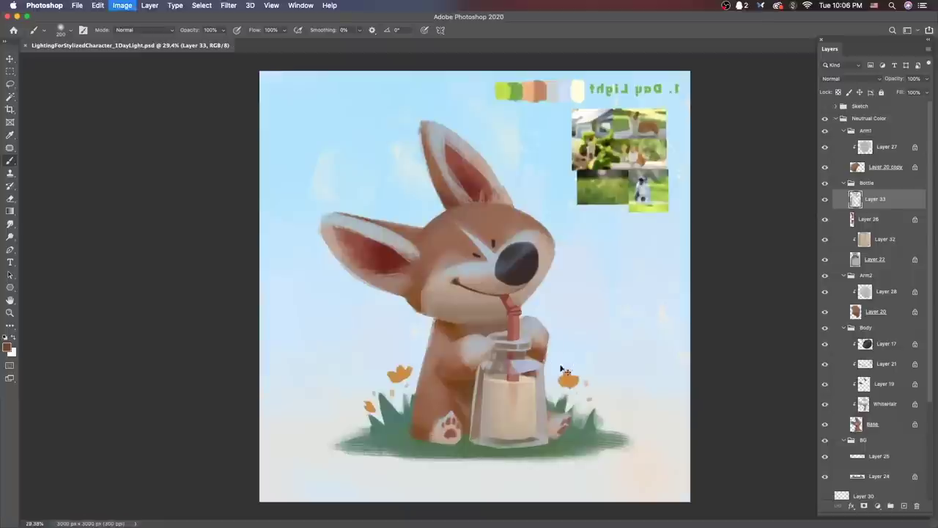
pyautogui.scroll(-1, 575, 389)
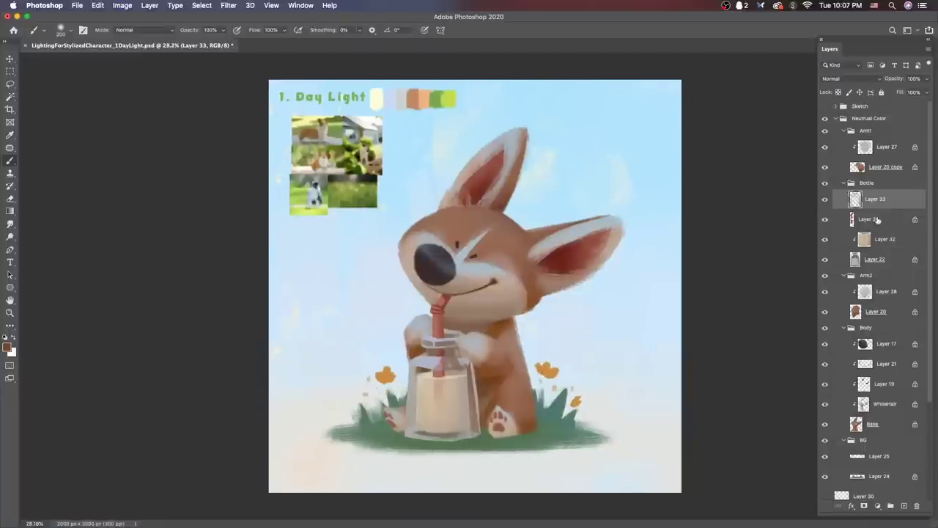
# Step: Collapse the Bottle and Arm1 groups, then paint pale yellow light-direction arrows on a new layer above them
pyautogui.click(850, 182)
pyautogui.click(850, 131)
pyautogui.click(902, 505)
pyautogui.keyDown('alt'); pyautogui.click(375, 97); pyautogui.keyUp('alt')
pyautogui.rightClick(395, 212)
pyautogui.moveTo(396, 148); pyautogui.dragTo(410, 178)
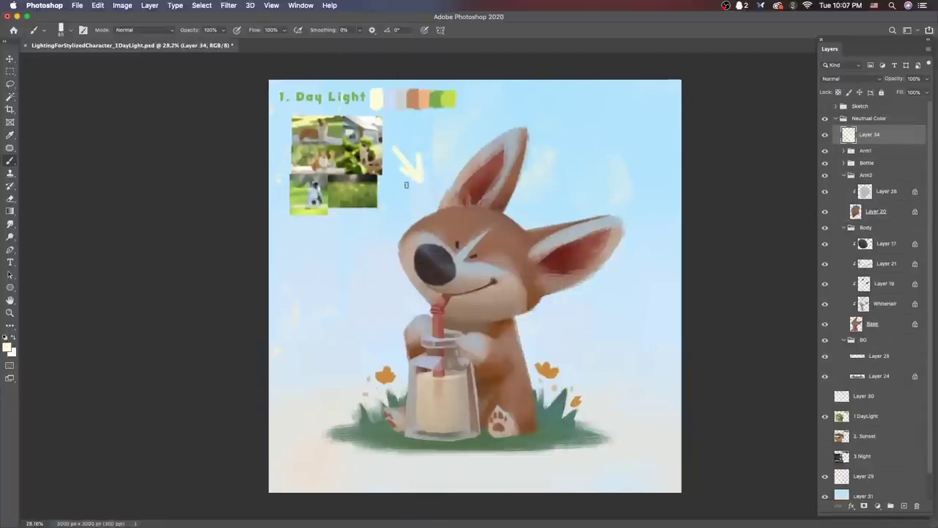
pyautogui.moveTo(344, 221); pyautogui.dragTo(362, 238)
# Step: Choose a light green, merge the BG group's grass layers, and add a new layer clipped to the merged grass
pyautogui.scroll(-2, 579, 315)
pyautogui.scroll(1, 557, 367)
pyautogui.keyDown('ctrl'); pyautogui.click(548, 391); pyautogui.keyUp('ctrl')
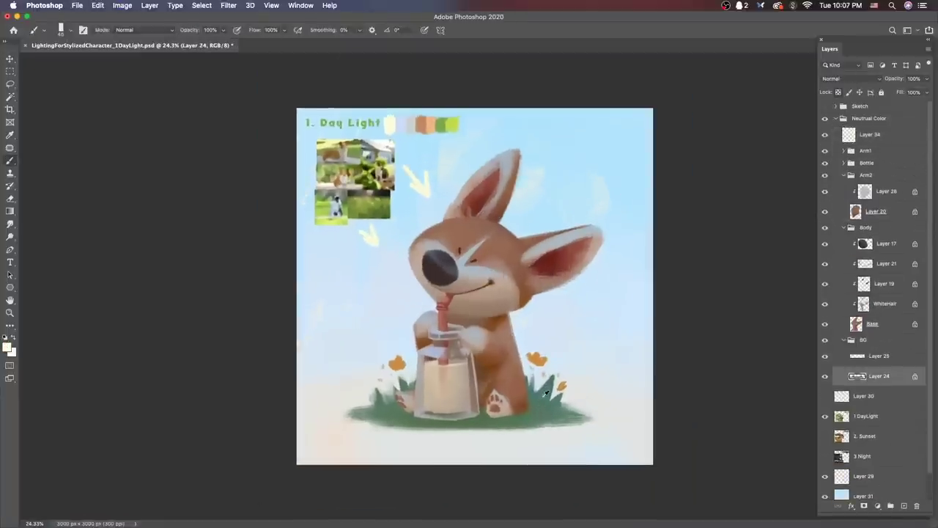
pyautogui.click(8, 347)
pyautogui.click(279, 425)
pyautogui.click(295, 392)
pyautogui.press('Return')
pyautogui.hotkey('ctrl', 'e')
pyautogui.hotkey('ctrl', 'shift', 'alt', 'n')
pyautogui.hotkey('ctrl', 'alt', 'g')
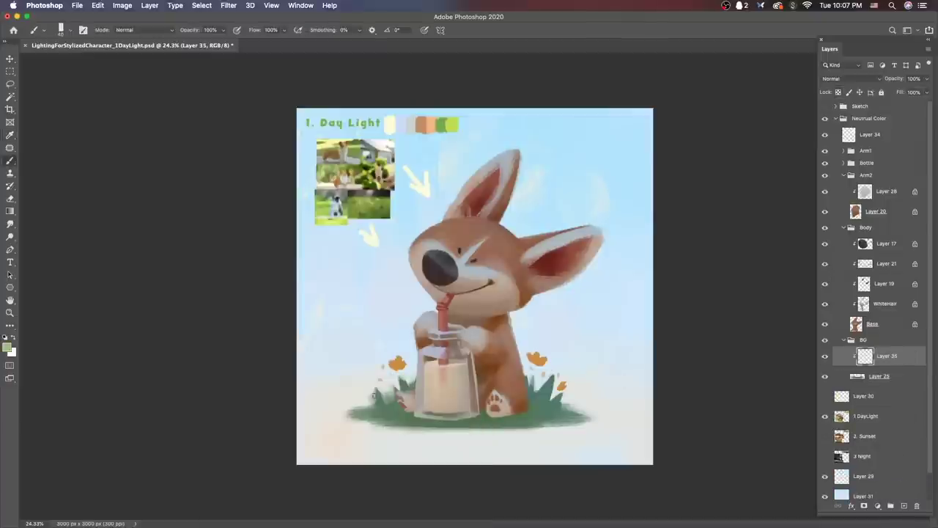
# Step: Brush light yellow-green daylight over the ground patch on Layer 35, comparing it with the grass hidden and shown
pyautogui.moveTo(373, 394)
pyautogui.mouseDown()
pyautogui.moveTo(413, 428)
pyautogui.moveTo(390, 431)
pyautogui.moveTo(370, 396)
pyautogui.moveTo(348, 408)
pyautogui.moveTo(509, 431)
pyautogui.moveTo(490, 431)
pyautogui.moveTo(510, 422)
pyautogui.moveTo(558, 428)
pyautogui.moveTo(469, 429)
pyautogui.mouseUp()
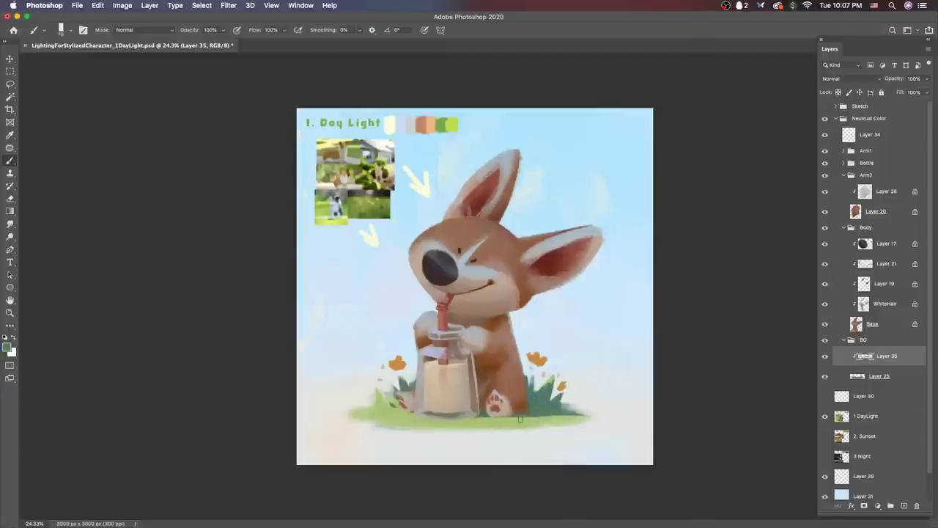
pyautogui.scroll(-2, 471, 437)
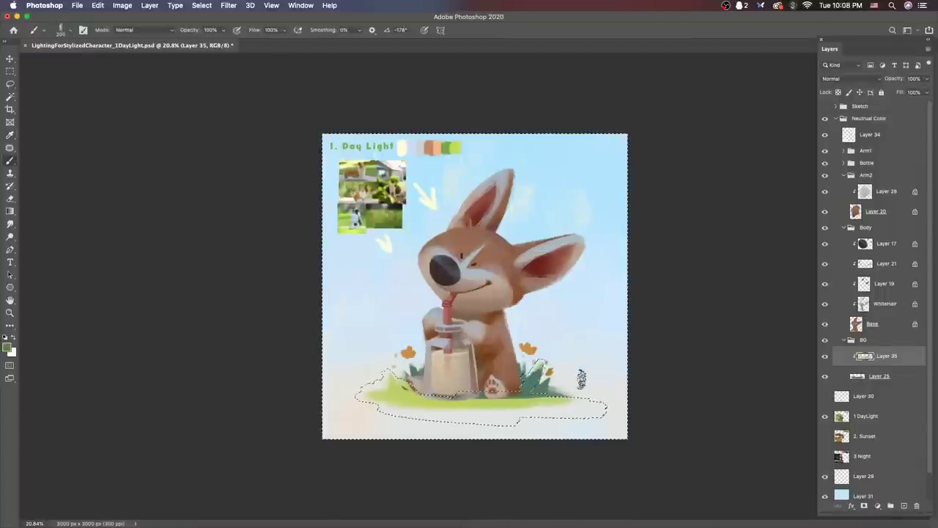
pyautogui.click(825, 376)
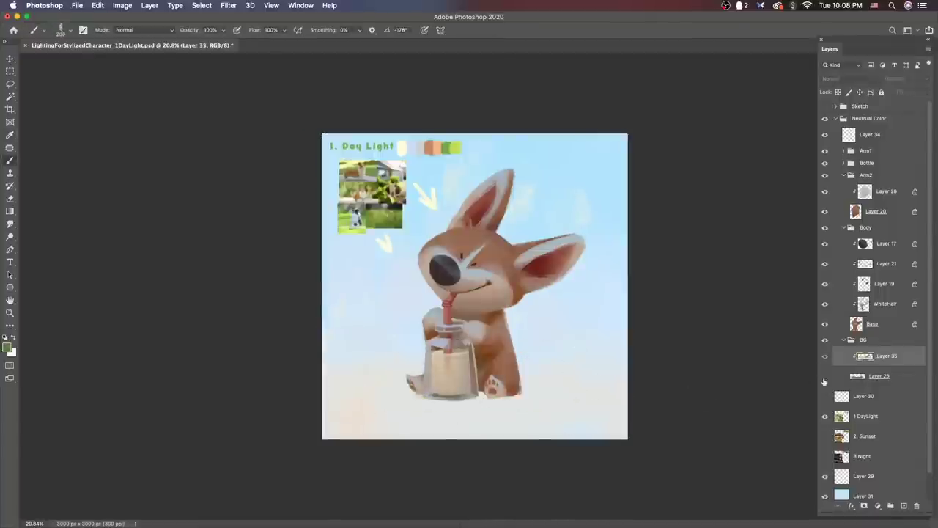
pyautogui.click(824, 377)
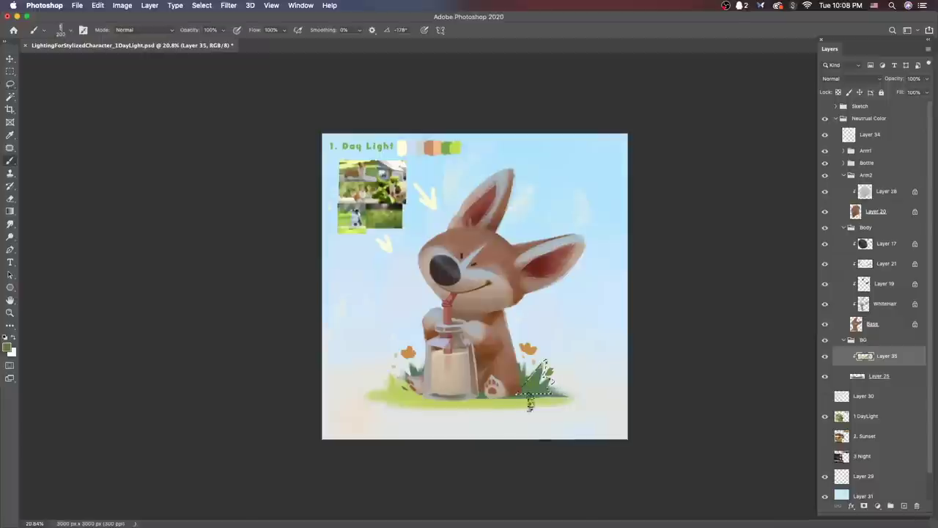
# Step: Repaint the grass blades on both sides of the dog in warmer olive green with a 60 px flat brush
pyautogui.rightClick(529, 378)
pyautogui.doubleClick(529, 387)
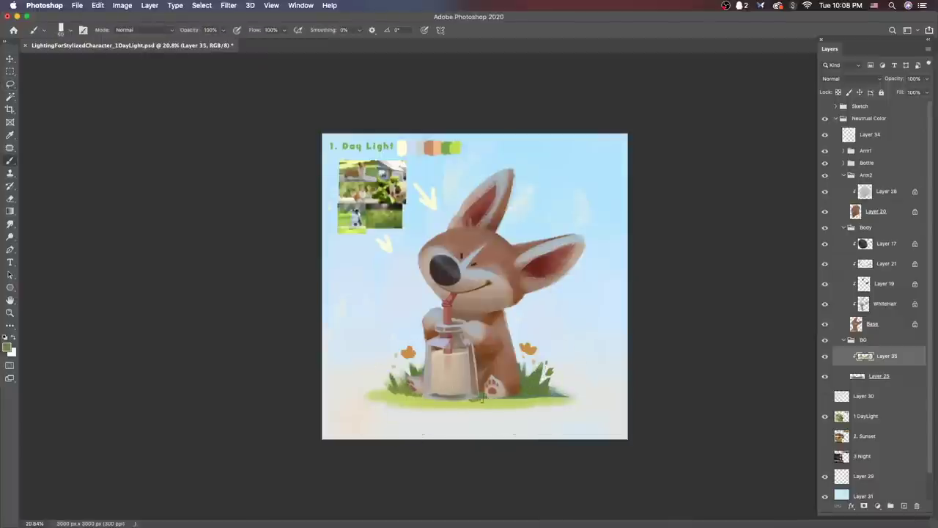
pyautogui.rightClick(542, 365)
pyautogui.doubleClick(544, 363)
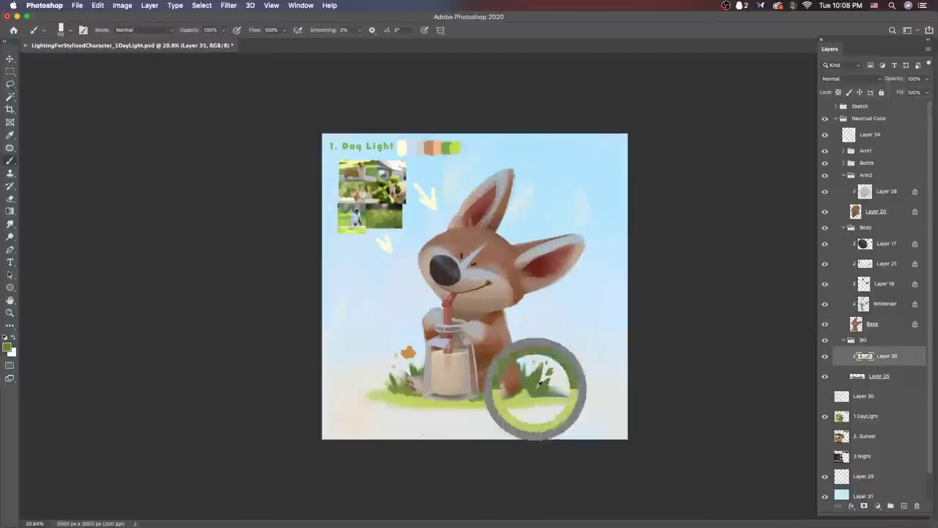
# Step: Add a new layer above the dog's body layers and paint green grass tufts in front of its foot
pyautogui.click(895, 242)
pyautogui.hotkey('ctrl', 'shift', 'alt', 'n')
pyautogui.keyDown('alt'); pyautogui.click(532, 396); pyautogui.keyUp('alt')
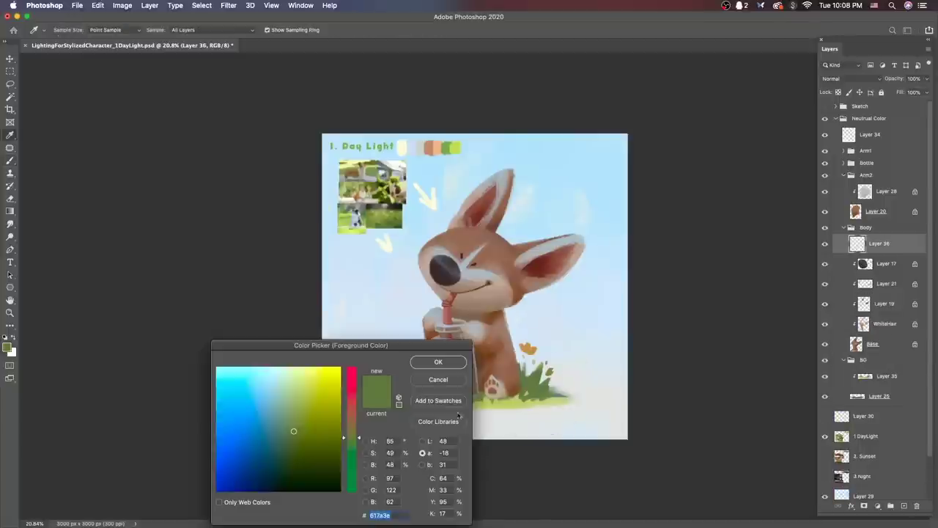
pyautogui.click(7, 347)
pyautogui.click(440, 359)
pyautogui.moveTo(513, 400)
pyautogui.mouseDown()
pyautogui.moveTo(522, 383)
pyautogui.moveTo(511, 398)
pyautogui.mouseUp()
pyautogui.keyDown('alt'); pyautogui.click(531, 392); pyautogui.keyUp('alt')
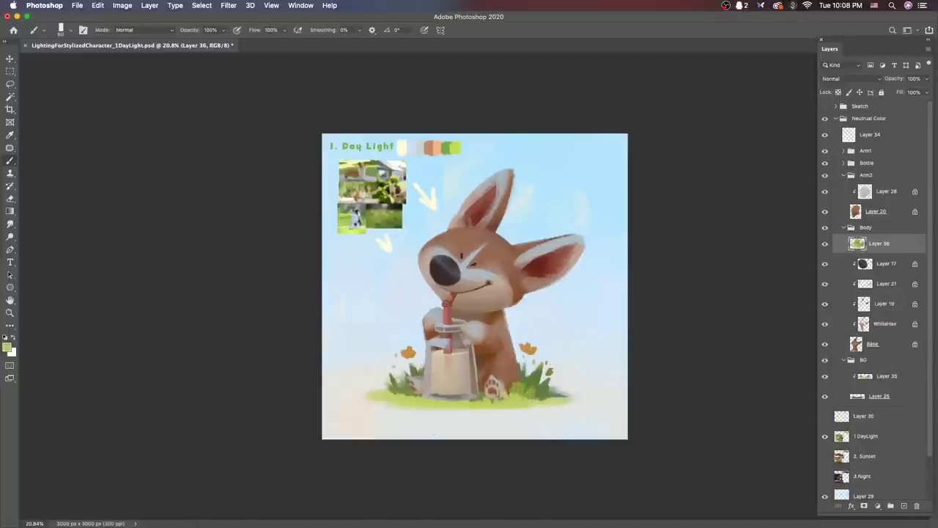
# Step: Move Layer 36 above the Bottle group and paint light green tufts along the bottle's base
pyautogui.hotkey('ctrl', ']')
pyautogui.hotkey('ctrl', ']')
pyautogui.hotkey('ctrl', ']')
pyautogui.hotkey('ctrl', ']')
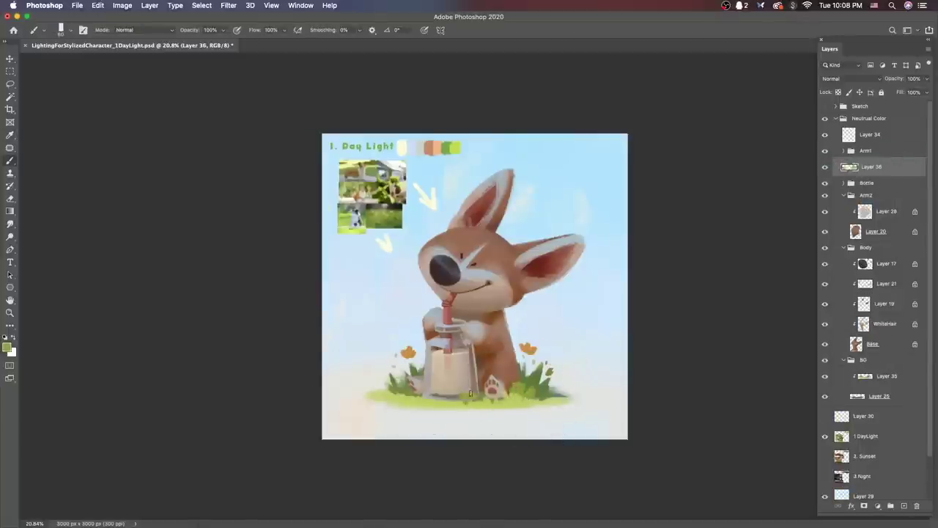
pyautogui.scroll(2, 470, 399)
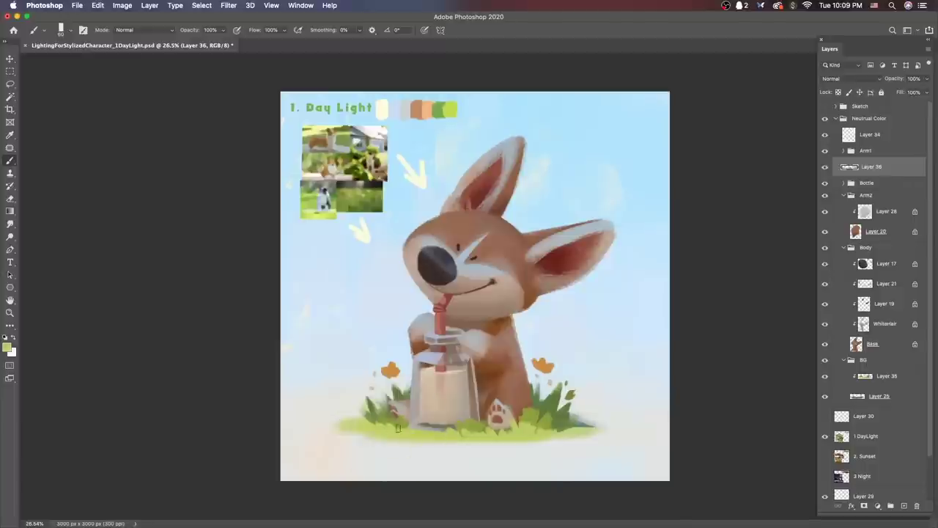
# Step: Add a Levels adjustment layer above Layer 17 in the Body group
pyautogui.press('v')
pyautogui.scroll(-2, 548, 444)
pyautogui.scroll(2, 616, 341)
pyautogui.click(615, 341)
pyautogui.press('b')
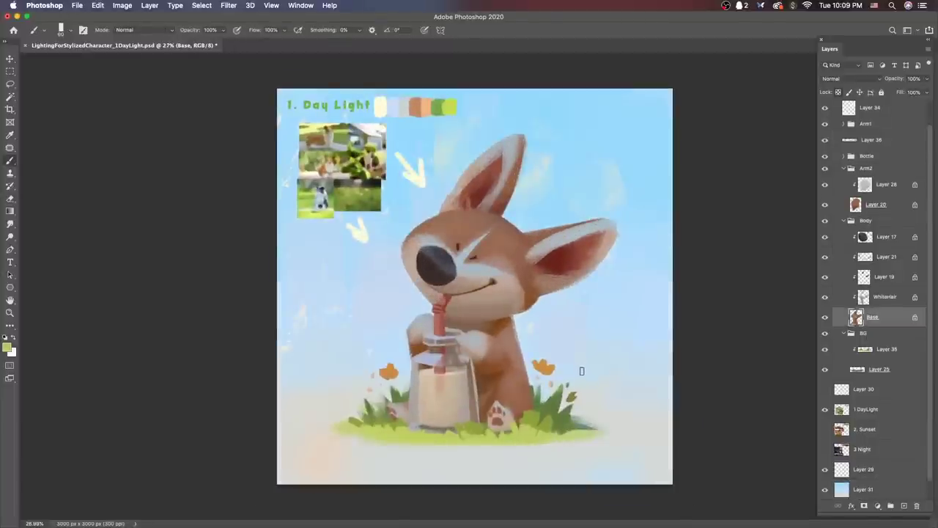
pyautogui.click(863, 225)
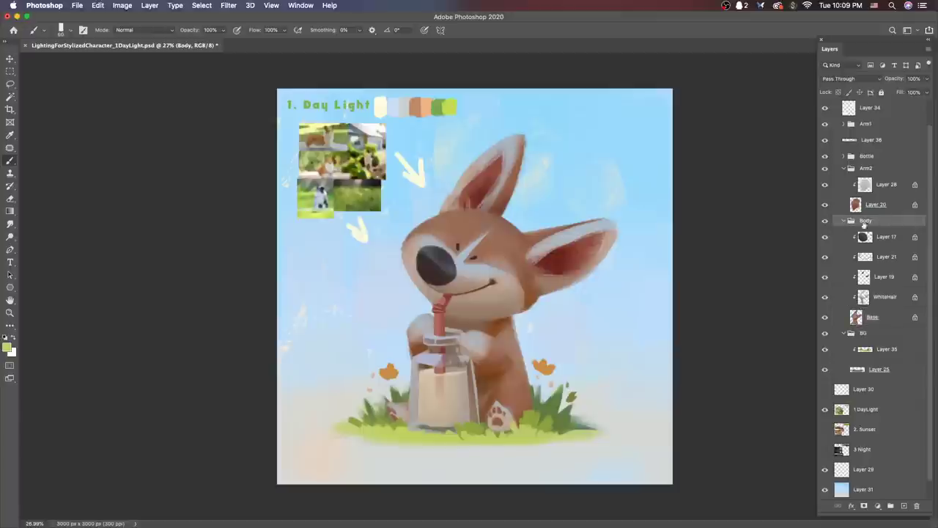
pyautogui.click(902, 245)
pyautogui.click(883, 506)
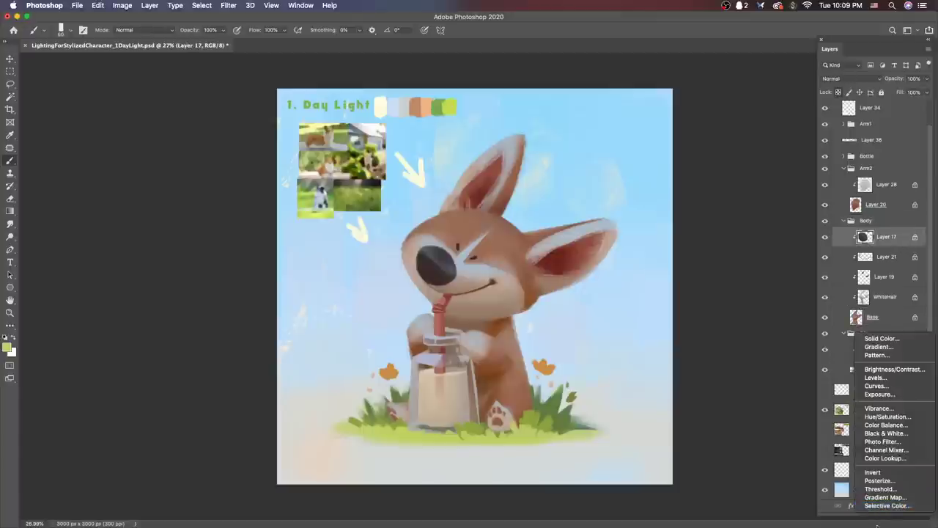
pyautogui.click(880, 378)
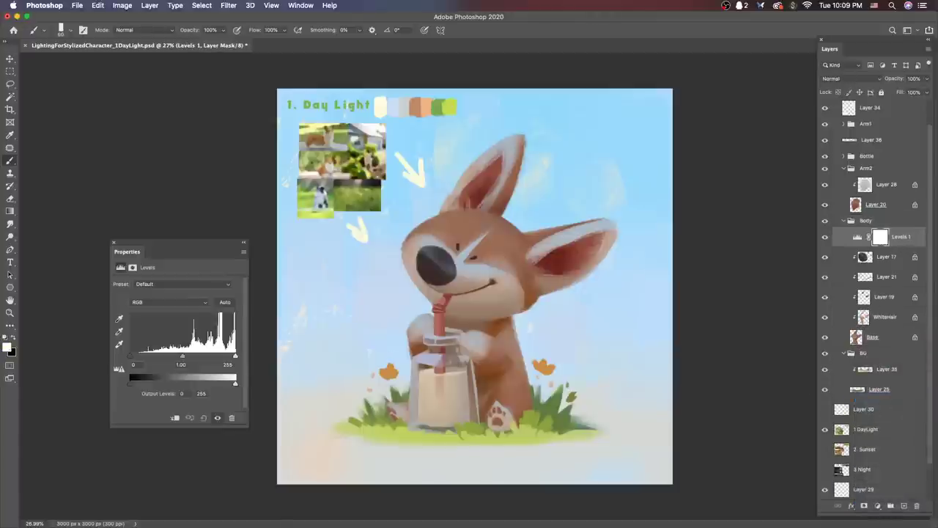
# Step: Set the Levels RGB white input to 170 and shift the Blue channel's midtones toward warm yellow
pyautogui.moveTo(209, 244); pyautogui.dragTo(694, 158)
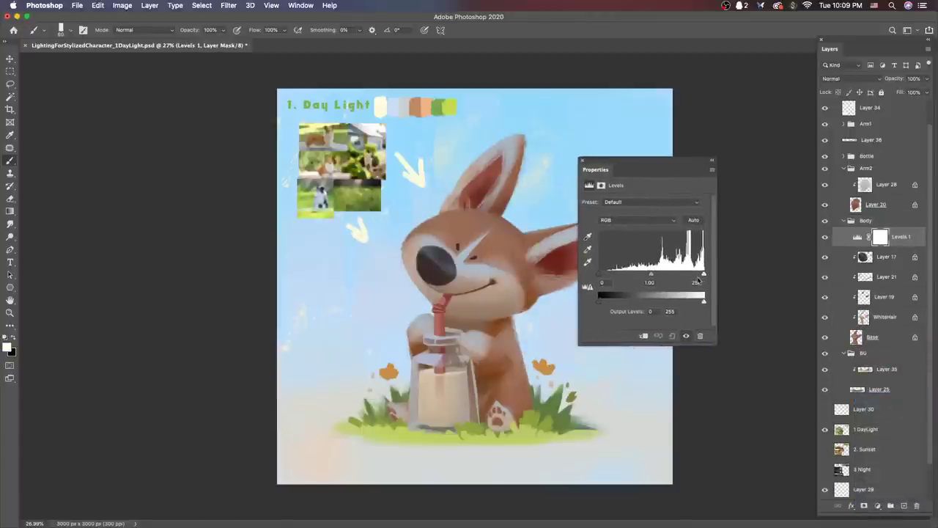
pyautogui.moveTo(701, 274); pyautogui.dragTo(628, 275)
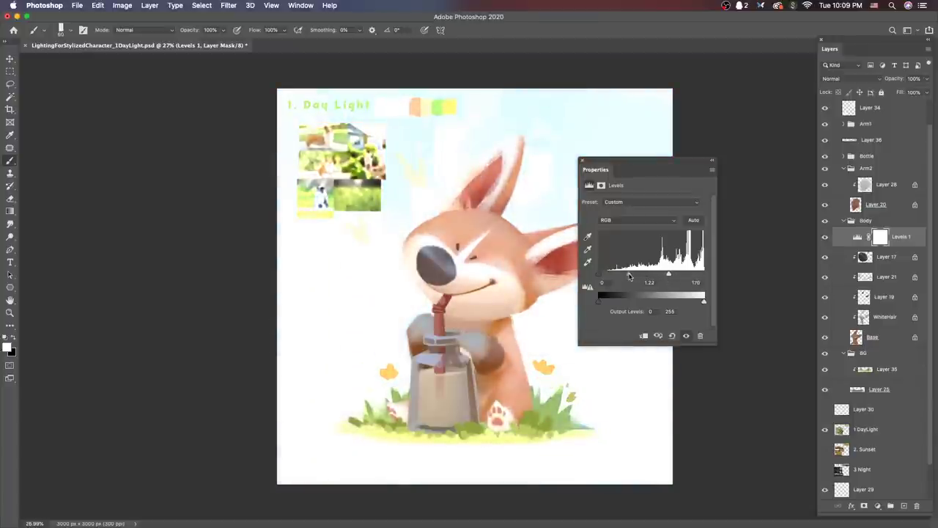
pyautogui.click(645, 220)
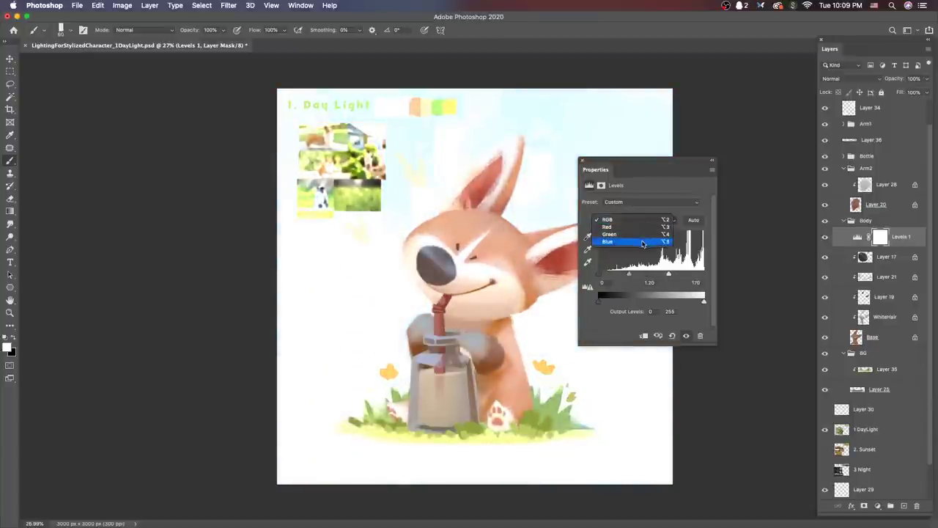
pyautogui.click(655, 244)
pyautogui.moveTo(665, 276); pyautogui.dragTo(633, 275)
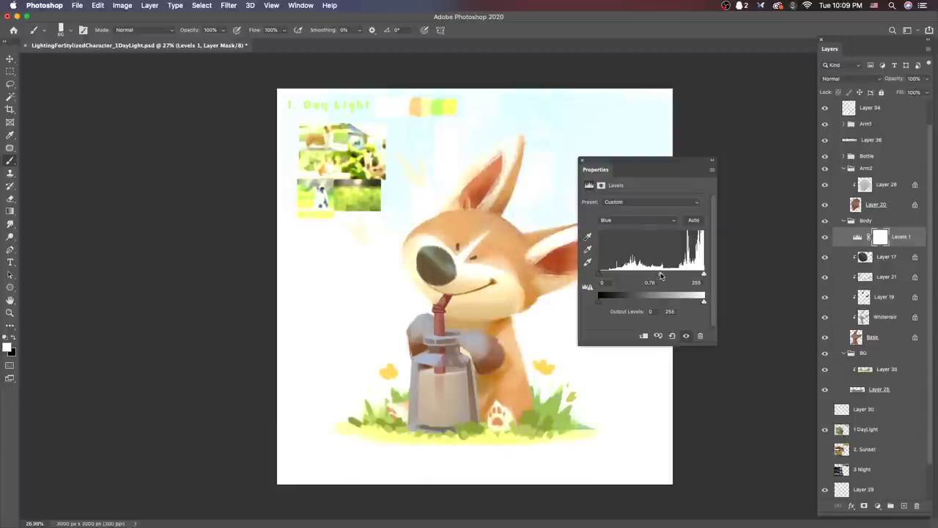
pyautogui.click(582, 160)
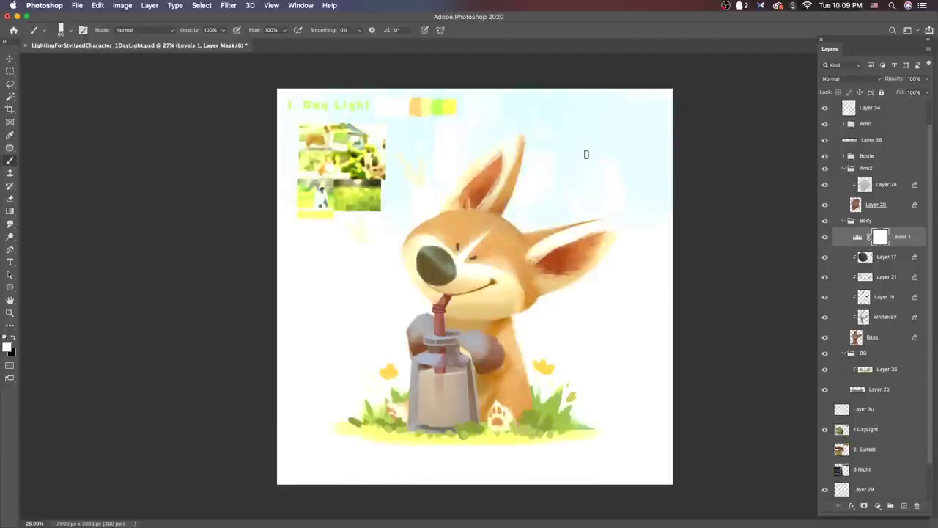
# Step: Invert the Levels 1 mask to black and clip the adjustment to the dog's body
pyautogui.press('super+i')
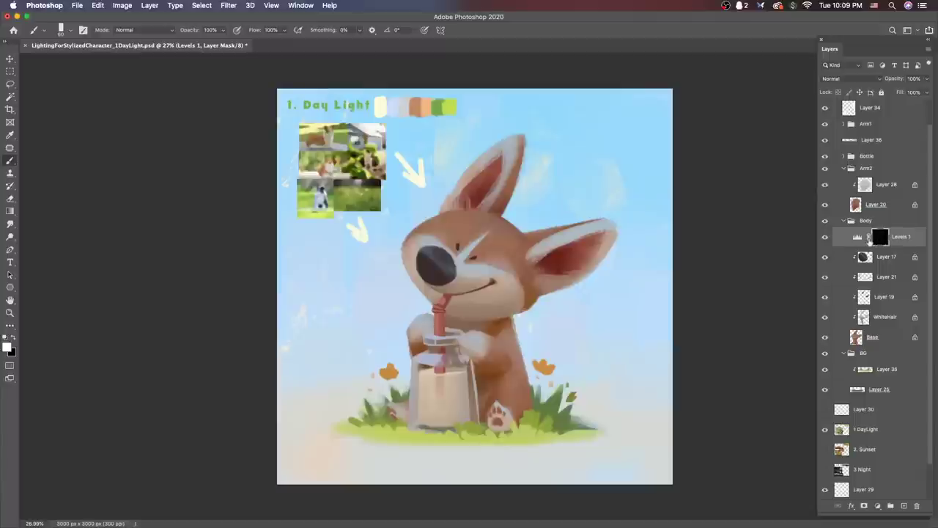
pyautogui.press('super+equal')
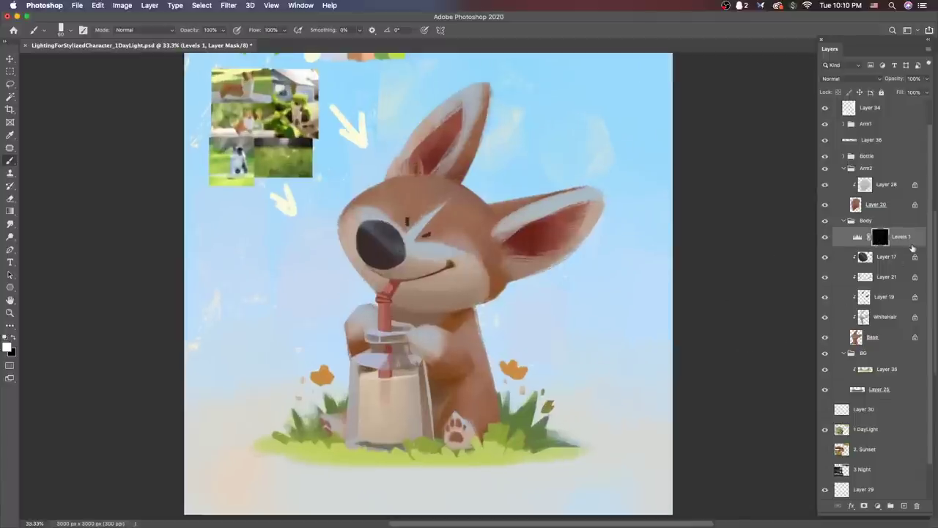
pyautogui.press('super+alt+g')
# Step: Paint white on the Levels 1 mask with the 125 px textured brush to light the dog's forehead
pyautogui.moveTo(580, 311); pyautogui.dragTo(545, 314)
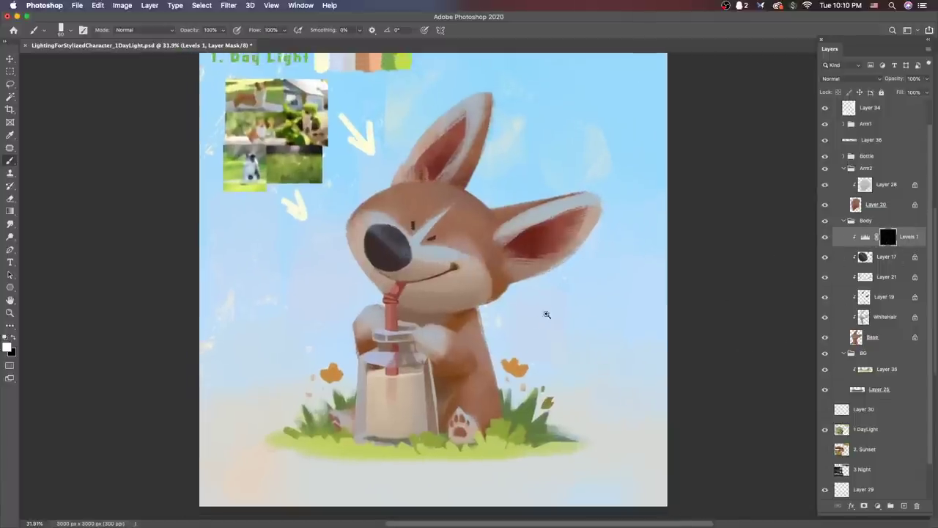
pyautogui.rightClick(438, 202)
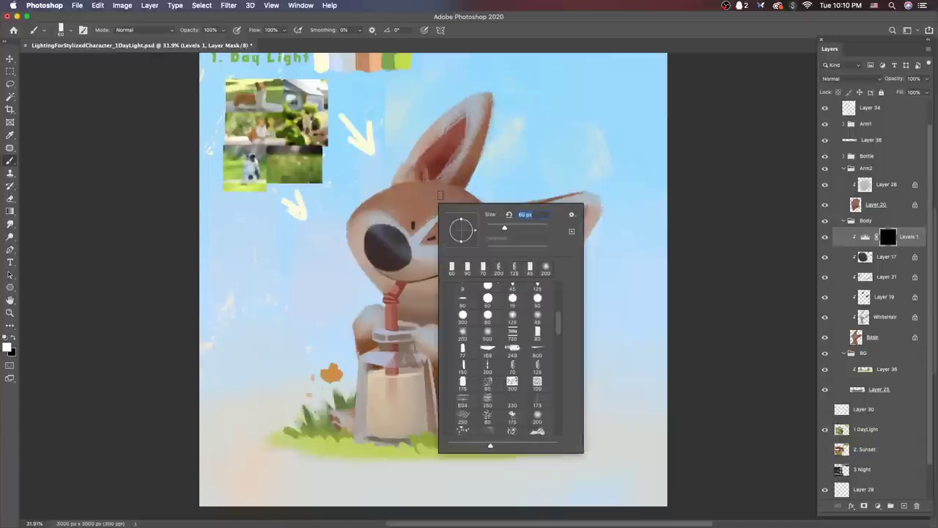
pyautogui.click(515, 269)
pyautogui.press('Return')
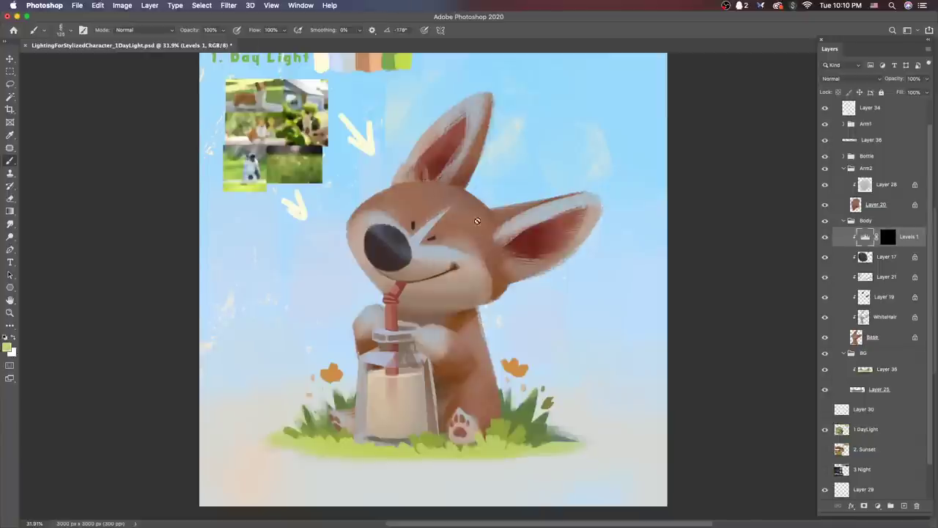
pyautogui.click(888, 236)
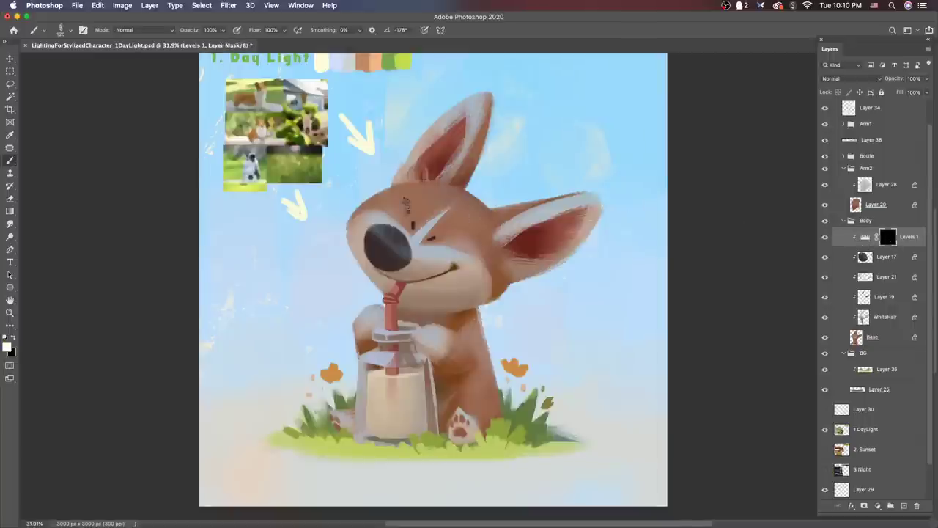
pyautogui.moveTo(421, 192)
pyautogui.mouseDown()
pyautogui.moveTo(380, 198)
pyautogui.moveTo(421, 192)
pyautogui.moveTo(429, 179)
pyautogui.moveTo(383, 194)
pyautogui.moveTo(431, 192)
pyautogui.mouseUp()
pyautogui.press('e')
pyautogui.rightClick(433, 179)
pyautogui.press('Escape')
pyautogui.press('b')
# Step: Reopen the Levels 1 settings and readjust the brightness and colour channels of the sunlight
pyautogui.doubleClick(865, 236)
pyautogui.moveTo(674, 274); pyautogui.dragTo(614, 276)
pyautogui.hotkey('alt', '5')
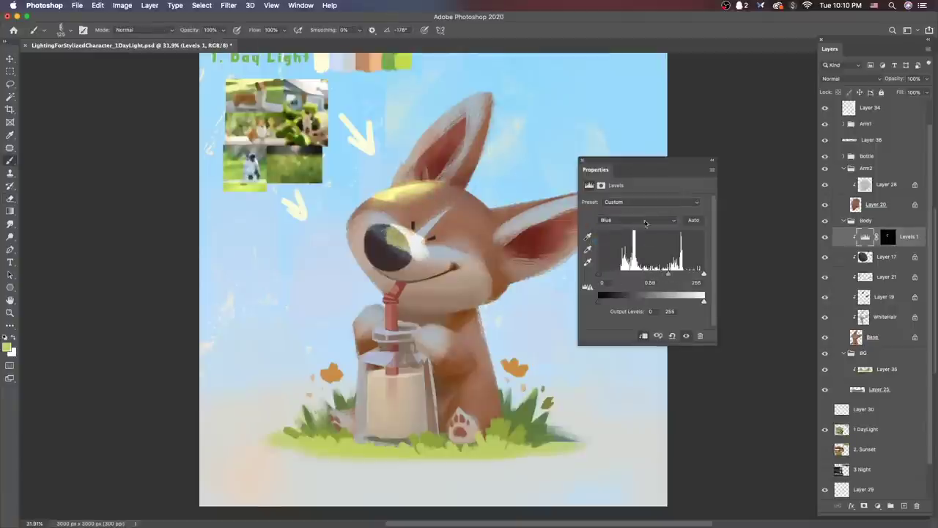
pyautogui.hotkey('alt', '3')
pyautogui.click(582, 160)
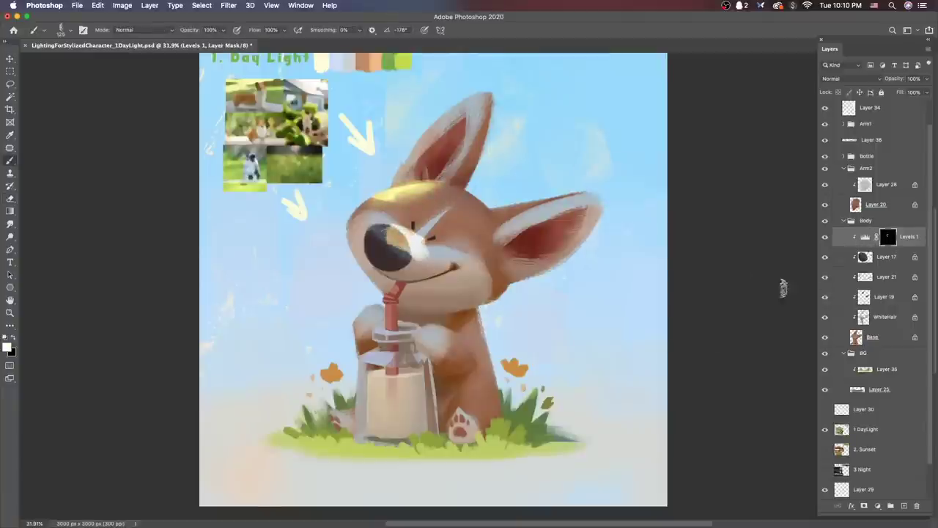
# Step: Try painting sunlight across the dog's brow, muzzle and raised ear on the Levels 1 mask, and undo the last strokes
pyautogui.press('e')
pyautogui.scroll(-3, 515, 244)
pyautogui.scroll(2, 515, 244)
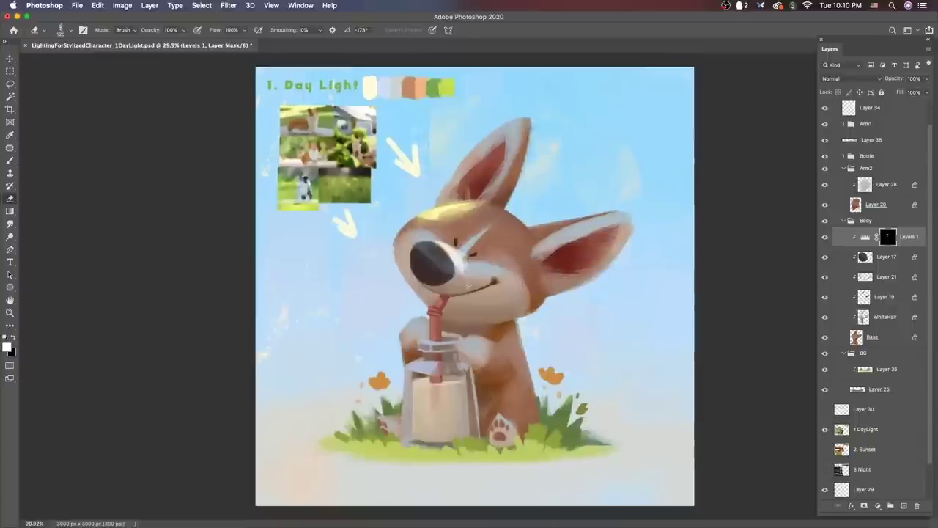
pyautogui.press('b')
pyautogui.moveTo(458, 215)
pyautogui.mouseDown()
pyautogui.moveTo(421, 223)
pyautogui.moveTo(447, 217)
pyautogui.moveTo(502, 265)
pyautogui.mouseUp()
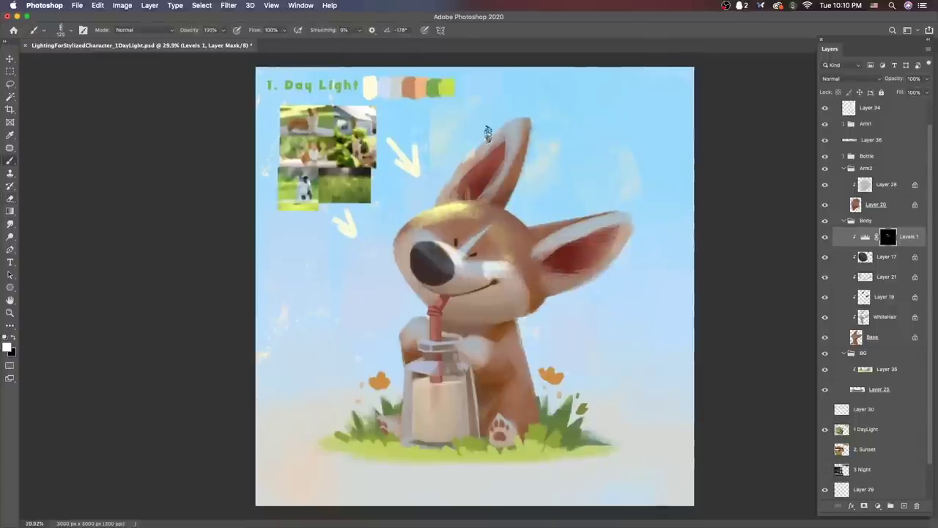
pyautogui.moveTo(472, 162)
pyautogui.mouseDown()
pyautogui.moveTo(509, 123)
pyautogui.moveTo(502, 170)
pyautogui.mouseUp()
pyautogui.scroll(-3, 582, 345)
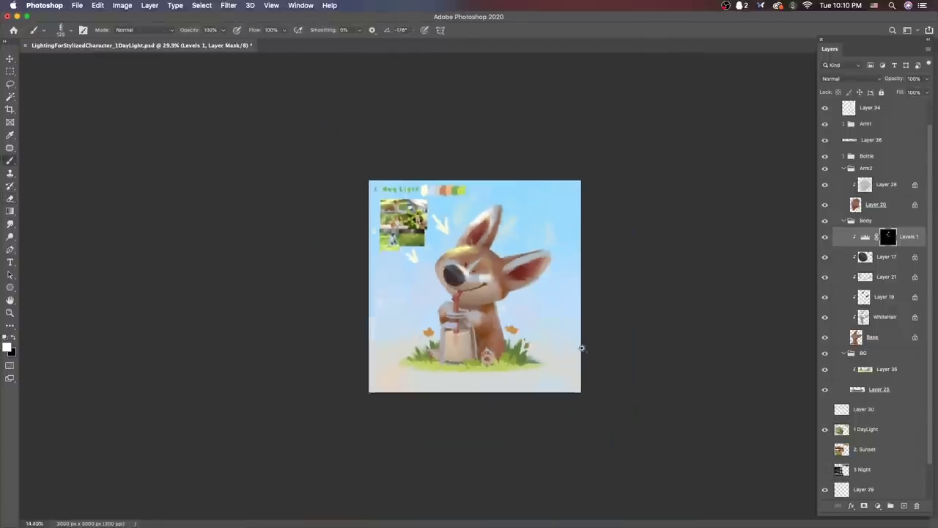
pyautogui.scroll(4, 597, 345)
pyautogui.press('super+z')
pyautogui.press('super+z')
pyautogui.press('super+z')
pyautogui.press('super+z')
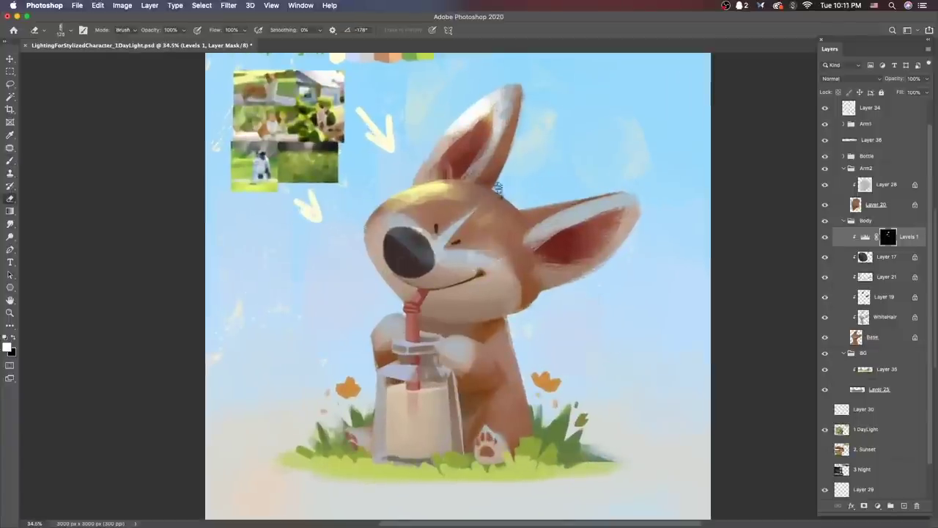
# Step: Paint hard-edged sunlight patches on the dog's forehead, nose, cheek and far ear on the Levels 1 mask with a 90 px square brush
pyautogui.rightClick(462, 226)
pyautogui.click(430, 200)
pyautogui.click(429, 200)
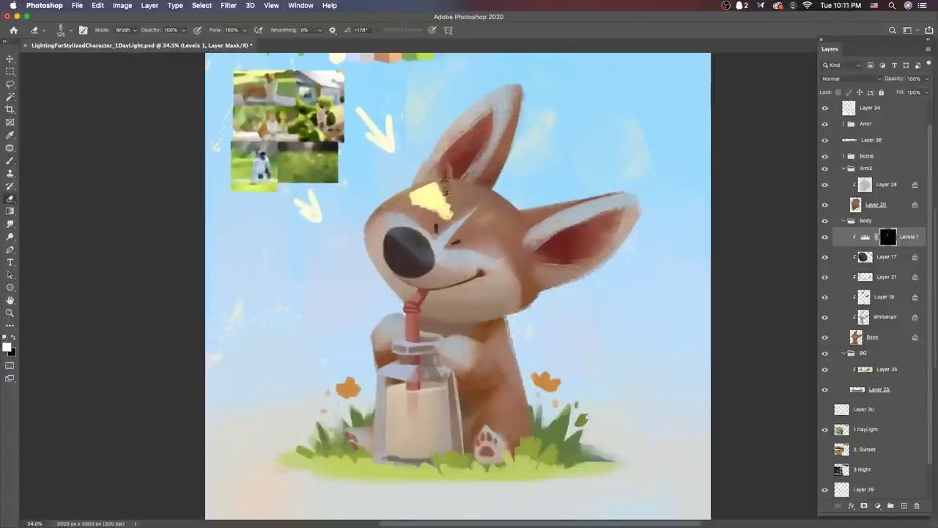
pyautogui.click(414, 238)
pyautogui.moveTo(459, 218); pyautogui.dragTo(468, 239)
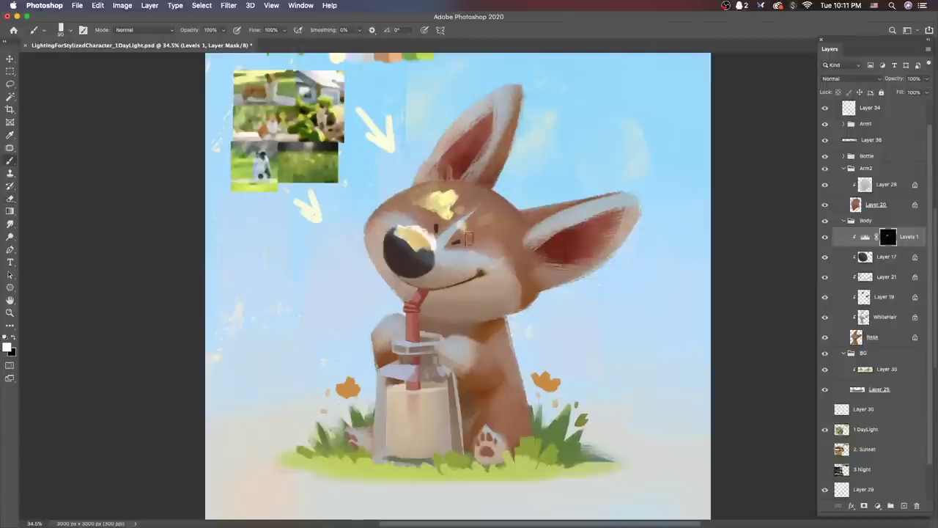
pyautogui.moveTo(553, 205); pyautogui.dragTo(565, 230)
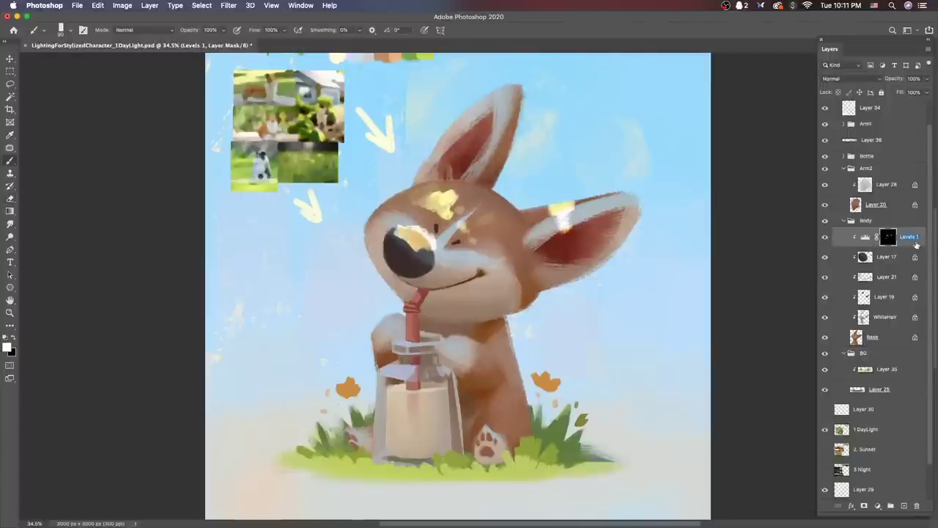
# Step: Merge each arm's layers and duplicate the masked Levels 1 adjustment above both arms, clipping the copies to them
pyautogui.moveTo(916, 244); pyautogui.dragTo(909, 198)
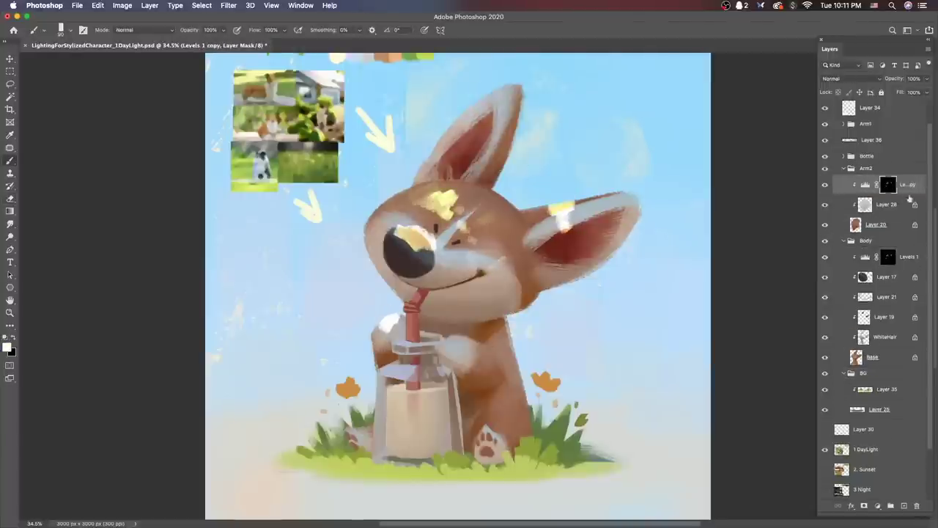
pyautogui.keyDown('super'); pyautogui.click(460, 340); pyautogui.keyUp('super')
pyautogui.keyDown('super'); pyautogui.click(461, 339); pyautogui.keyUp('super')
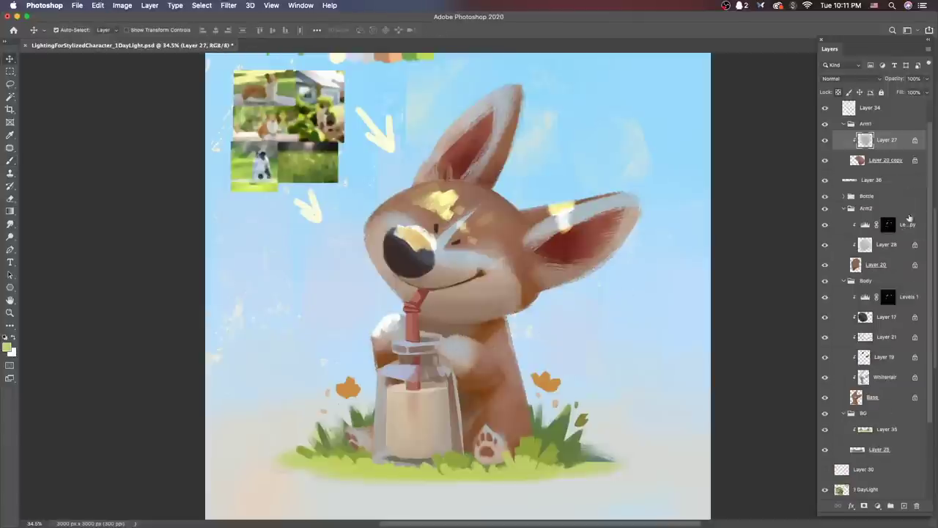
pyautogui.click(846, 126)
pyautogui.moveTo(909, 192); pyautogui.dragTo(908, 121)
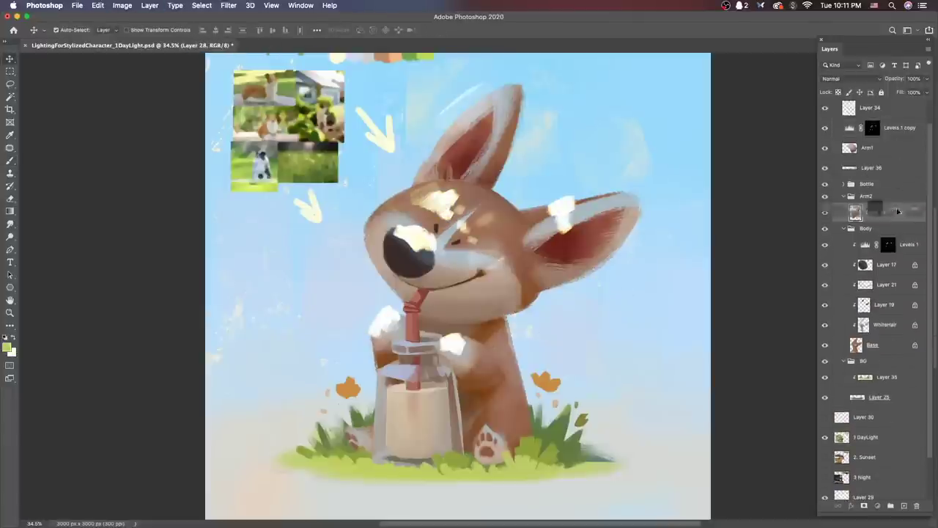
pyautogui.press('b')
pyautogui.press('d')
pyautogui.press('super+alt+g')
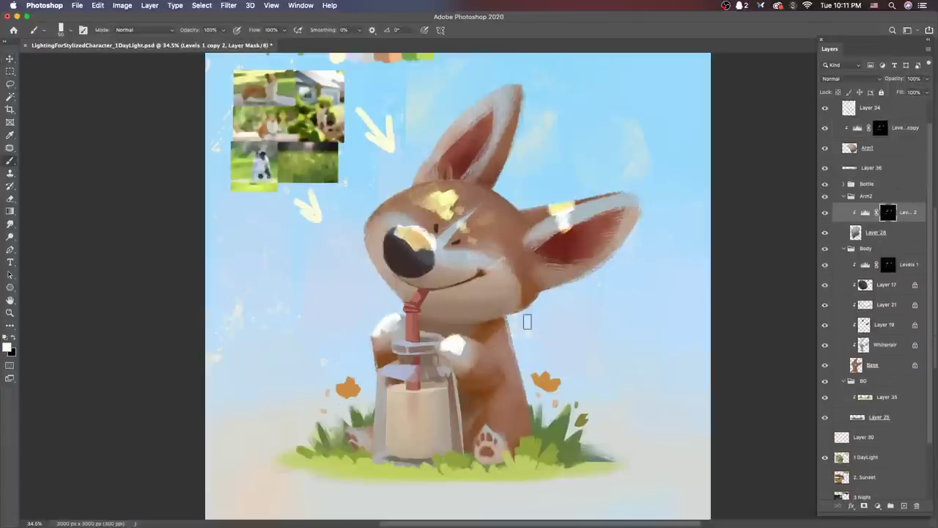
# Step: Erase the hard light patches from the nose and around the eye on the Levels 1 mask
pyautogui.press('e')
pyautogui.click(901, 264)
pyautogui.moveTo(418, 220)
pyautogui.mouseDown()
pyautogui.moveTo(421, 256)
pyautogui.moveTo(466, 181)
pyautogui.moveTo(471, 249)
pyautogui.moveTo(578, 220)
pyautogui.mouseUp()
pyautogui.press('super+minus')
pyautogui.press('super+minus')
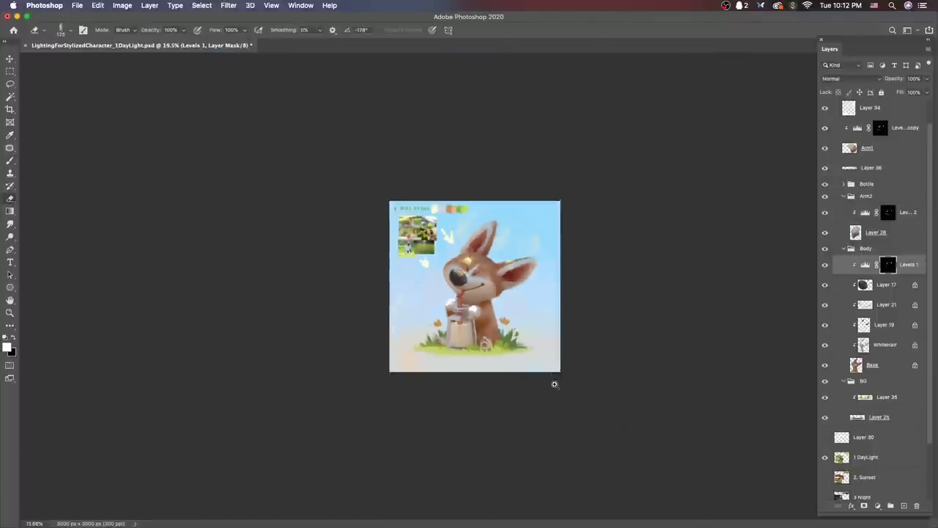
# Step: Repaint the forehead sunlight on the Levels 1 mask with a textured brush and soften its edges with the eraser
pyautogui.press('super+plus')
pyautogui.press('b')
pyautogui.rightClick(517, 293)
pyautogui.press('Escape')
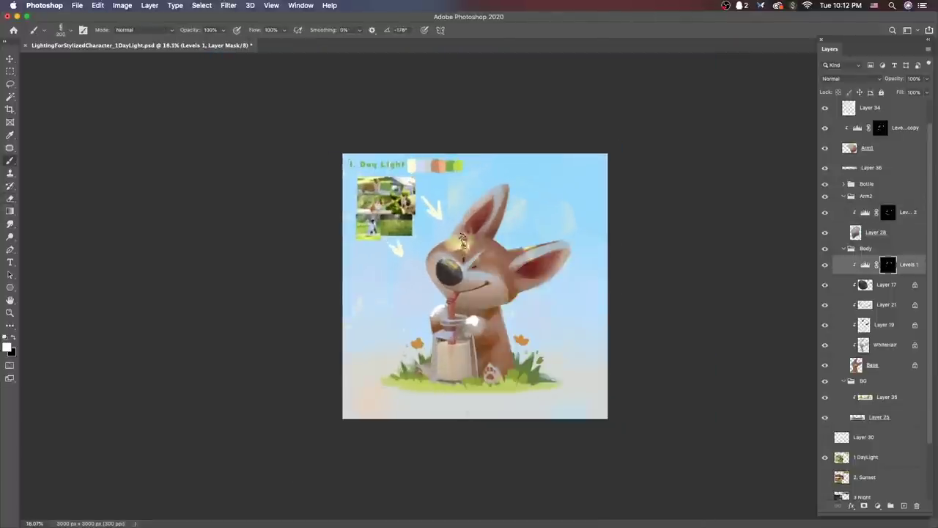
pyautogui.press('e')
pyautogui.moveTo(465, 238); pyautogui.dragTo(461, 243)
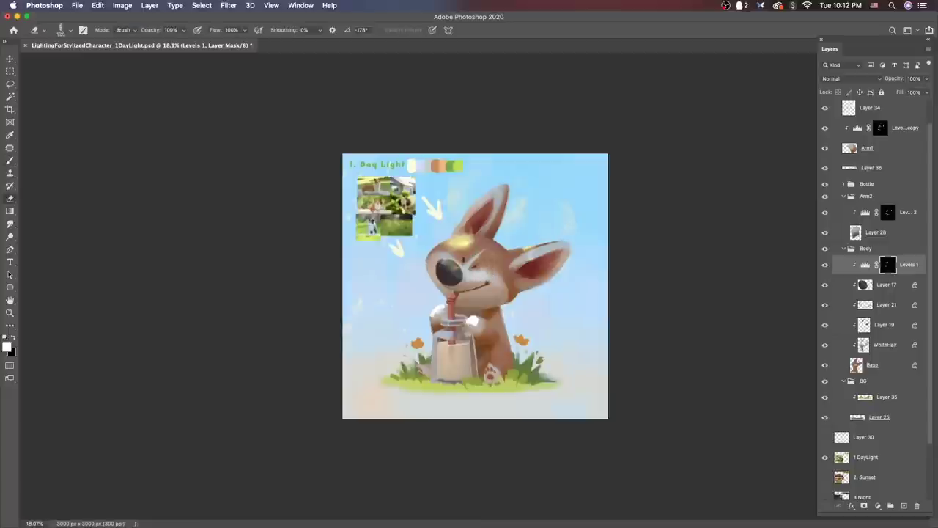
pyautogui.moveTo(471, 280); pyautogui.dragTo(490, 272)
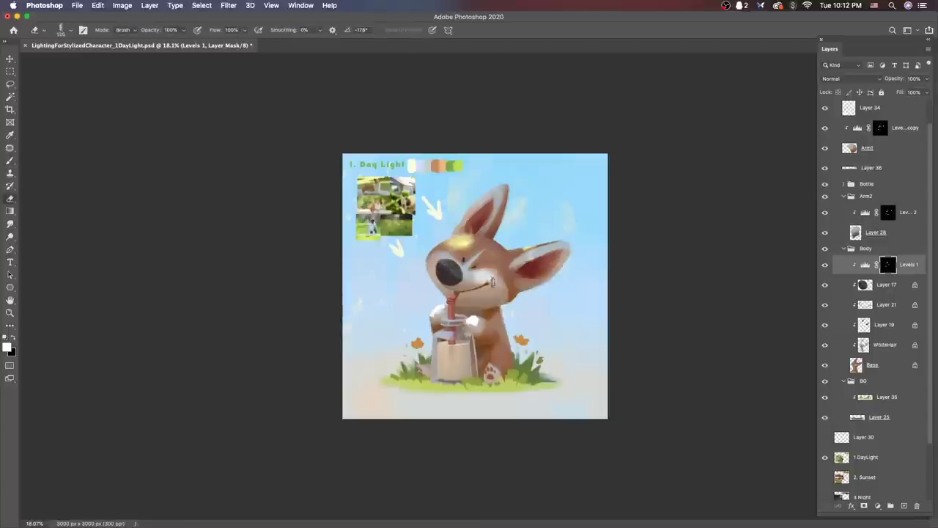
# Step: Add a layer in the Bottle group and paint a pale highlight on the jar's shoulder inside a lasso selection, softening it with the eraser
pyautogui.scroll(2, 665, 311)
pyautogui.keyDown('super'); pyautogui.click(440, 353); pyautogui.keyUp('super')
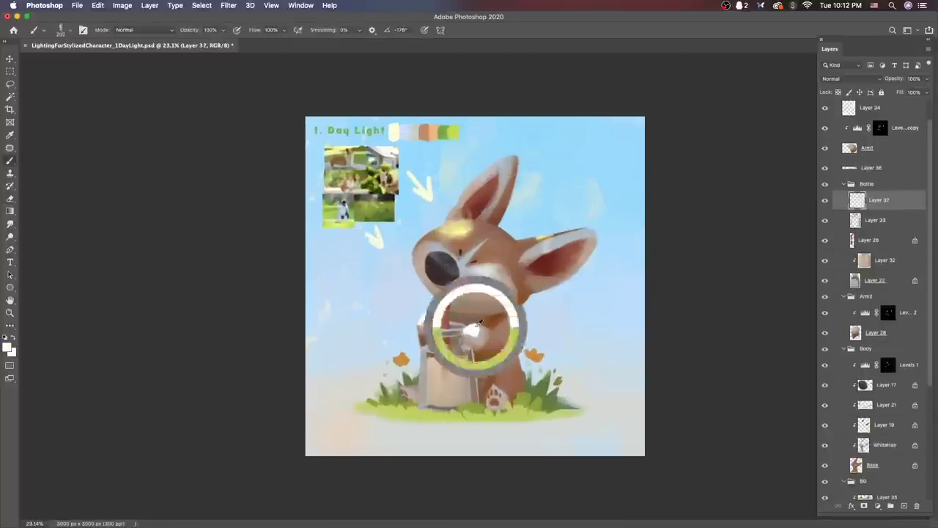
pyautogui.press('l')
pyautogui.press('e')
pyautogui.rightClick(443, 356)
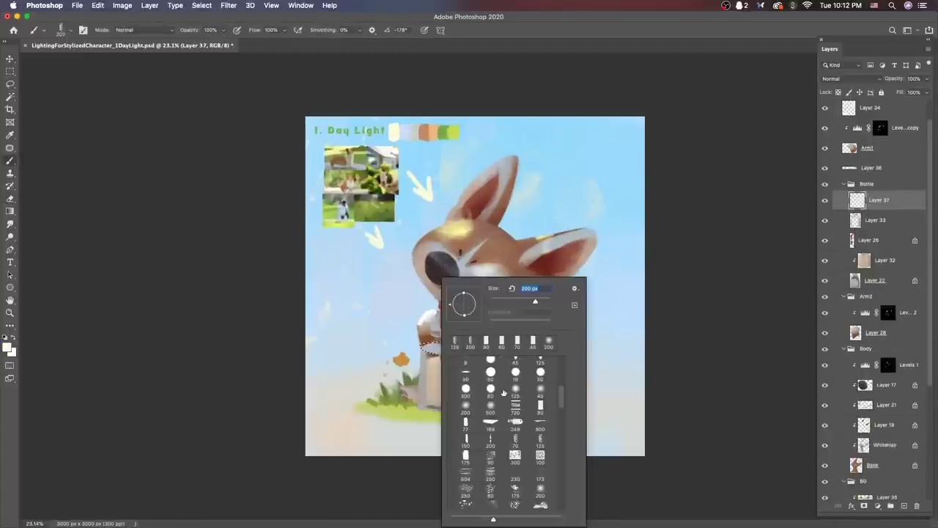
pyautogui.click(439, 352)
pyautogui.moveTo(432, 345)
pyautogui.mouseDown()
pyautogui.moveTo(465, 329)
pyautogui.moveTo(453, 359)
pyautogui.mouseUp()
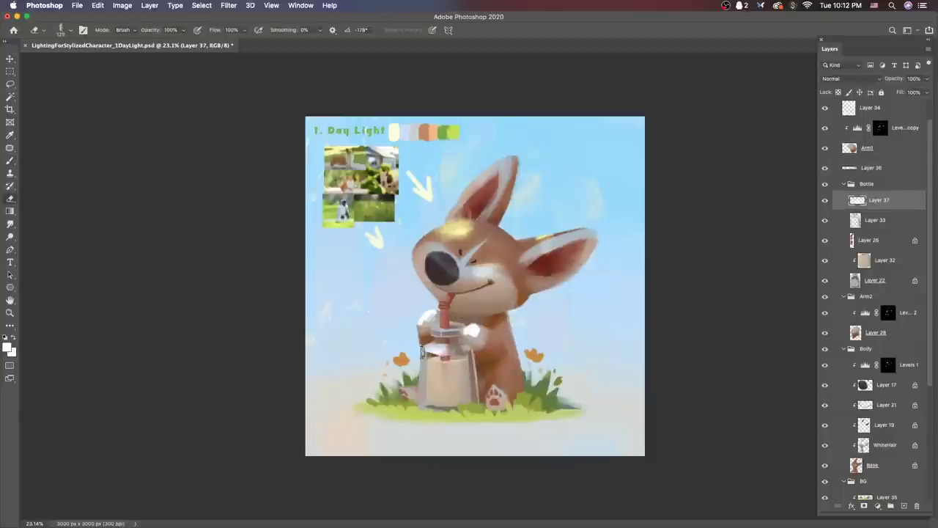
# Step: Lasso and paint a vertical white highlight down the shaded glass side of the jar, fading it with the eraser
pyautogui.press('l')
pyautogui.scroll(-2, 559, 414)
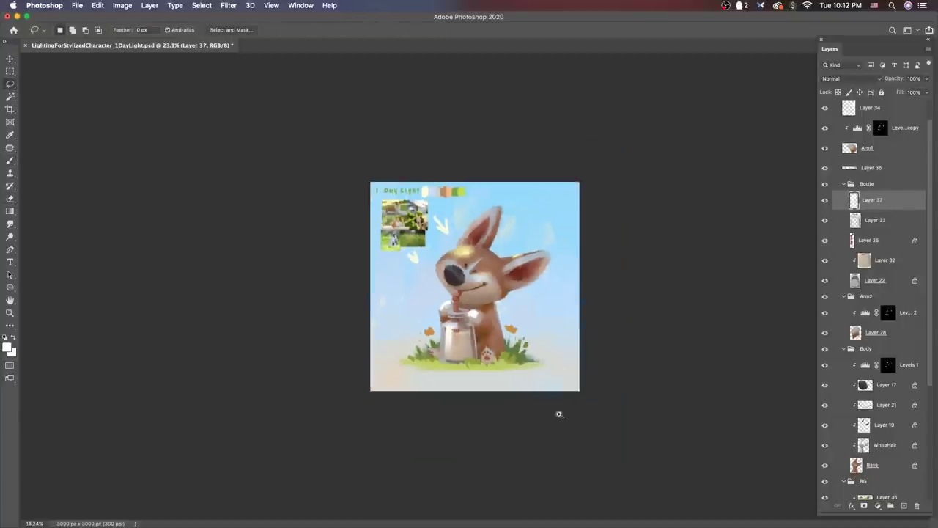
pyautogui.scroll(2, 558, 414)
pyautogui.press('e')
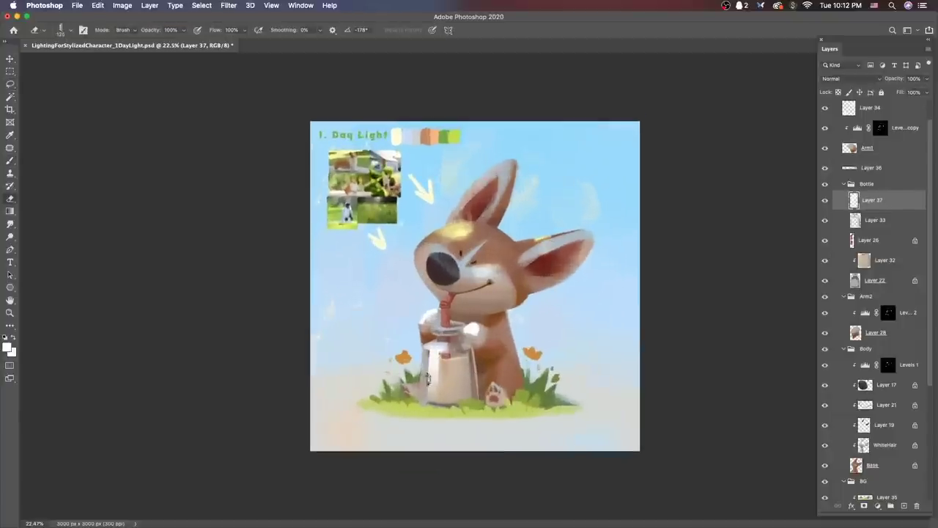
# Step: Lasso the base of the jar and set the foreground colour to the grass green 9aad47
pyautogui.click(884, 260)
pyautogui.press('l')
pyautogui.moveTo(425, 381); pyautogui.dragTo(473, 402)
pyautogui.press('b')
pyautogui.click(7, 347)
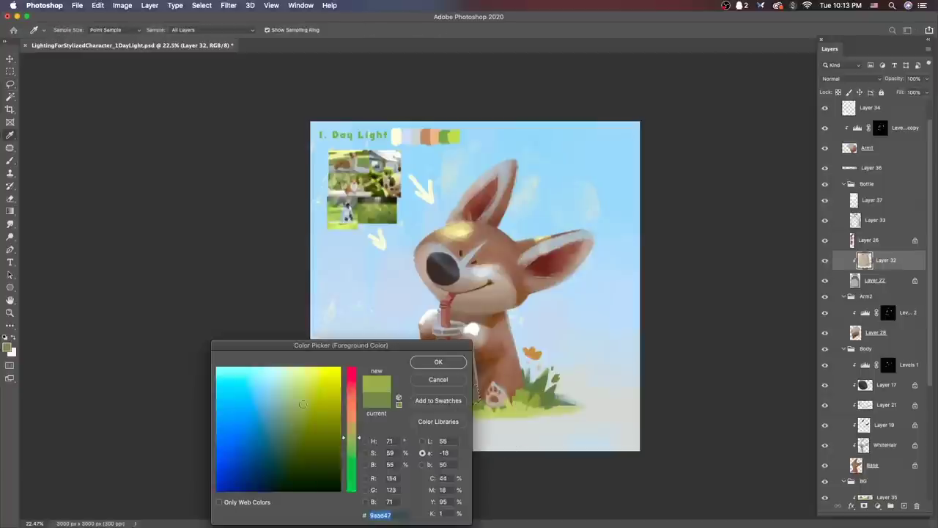
pyautogui.press('Return')
# Step: Paint the green bounce light at the jar's base on Layer 37, set the layer to Color Dodge and deselect
pyautogui.click(876, 200)
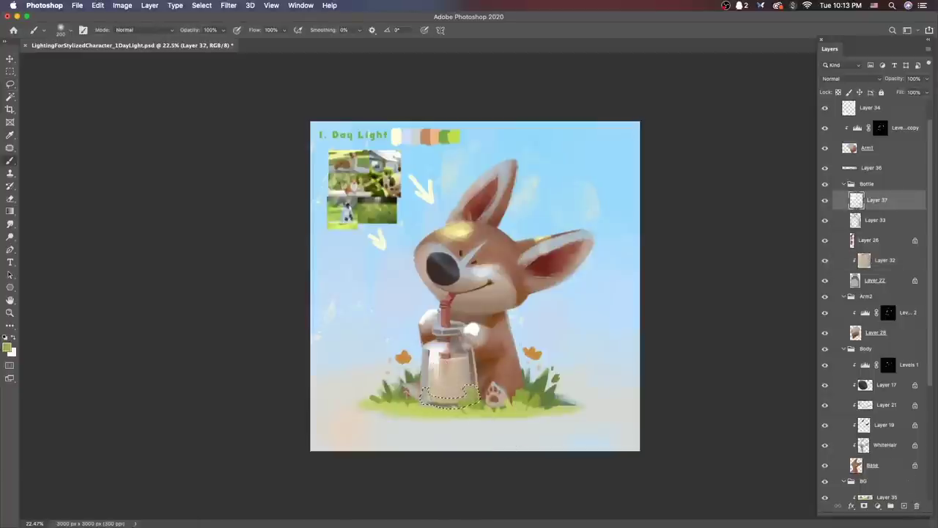
pyautogui.click(850, 79)
pyautogui.click(839, 154)
pyautogui.press('e')
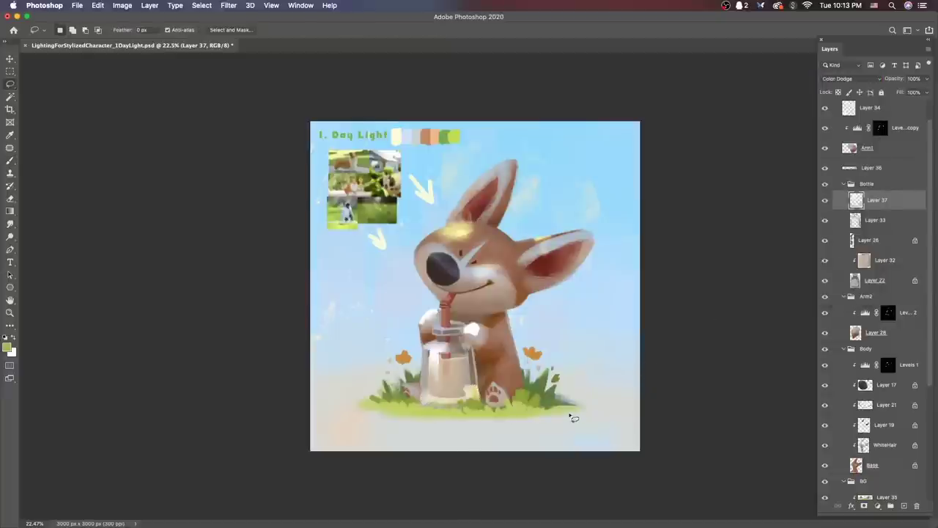
pyautogui.press('super+d')
# Step: Lasso the glow at the jar's base and darken its midtones with Levels
pyautogui.scroll(1, 463, 386)
pyautogui.press('l')
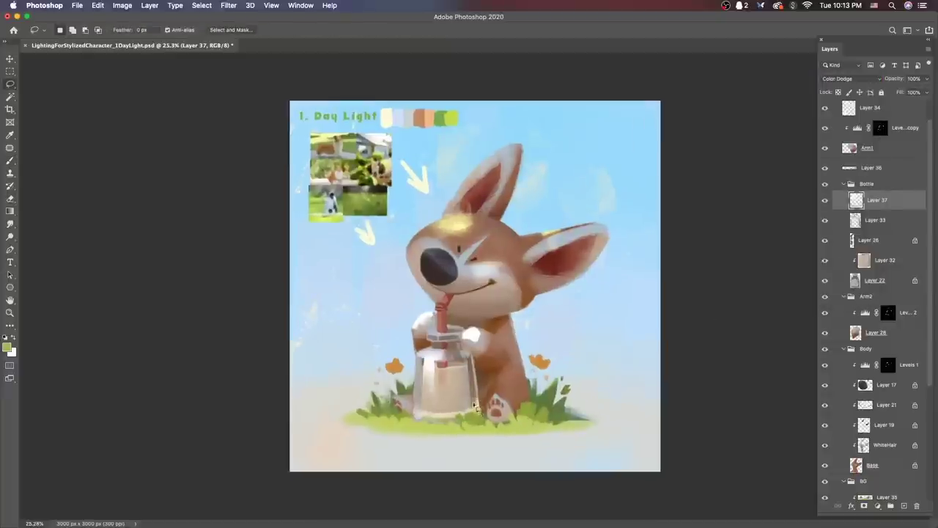
pyautogui.moveTo(492, 426); pyautogui.dragTo(473, 386)
pyautogui.press('super+l')
pyautogui.moveTo(785, 280); pyautogui.dragTo(803, 281)
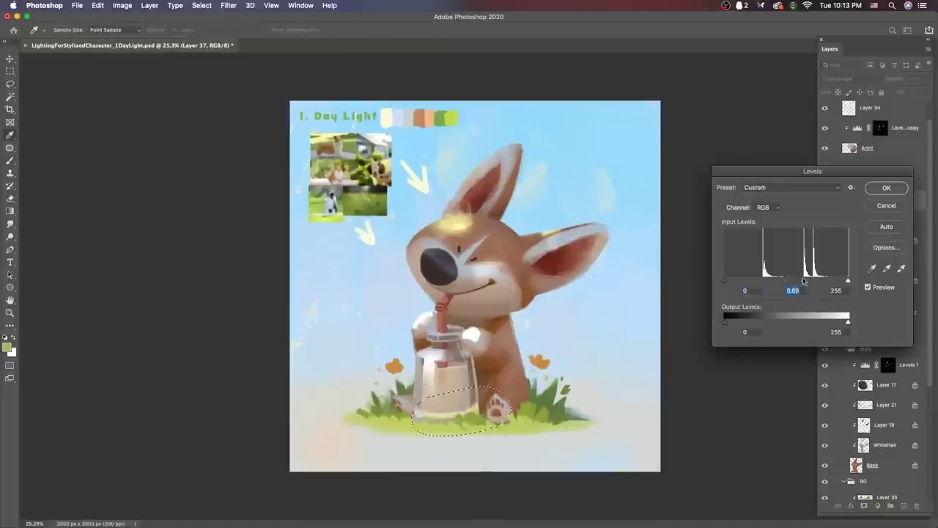
pyautogui.press('Return')
# Step: Lasso a strip on the jar beside the dog's body and paint a Color Dodge glow in it with the green 627b3f
pyautogui.scroll(-1, 655, 378)
pyautogui.moveTo(460, 359); pyautogui.dragTo(469, 417)
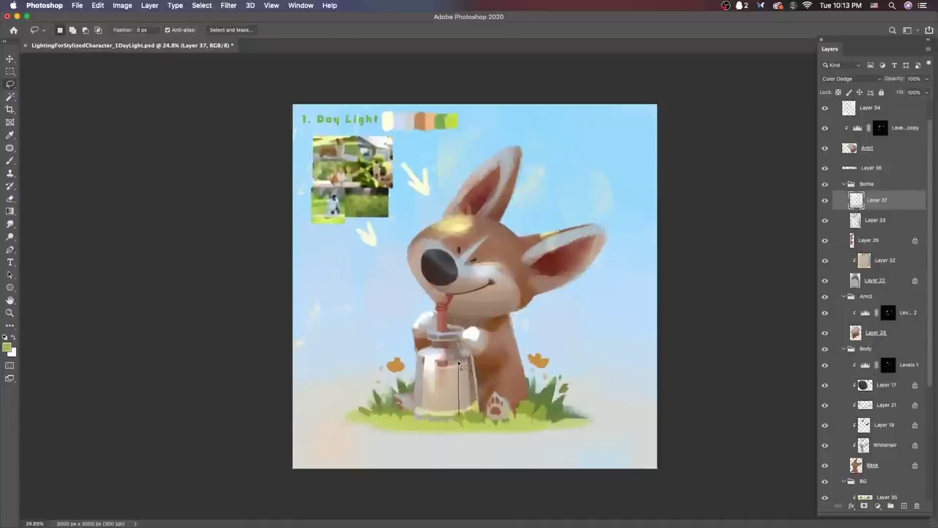
pyautogui.press('b')
pyautogui.click(6, 347)
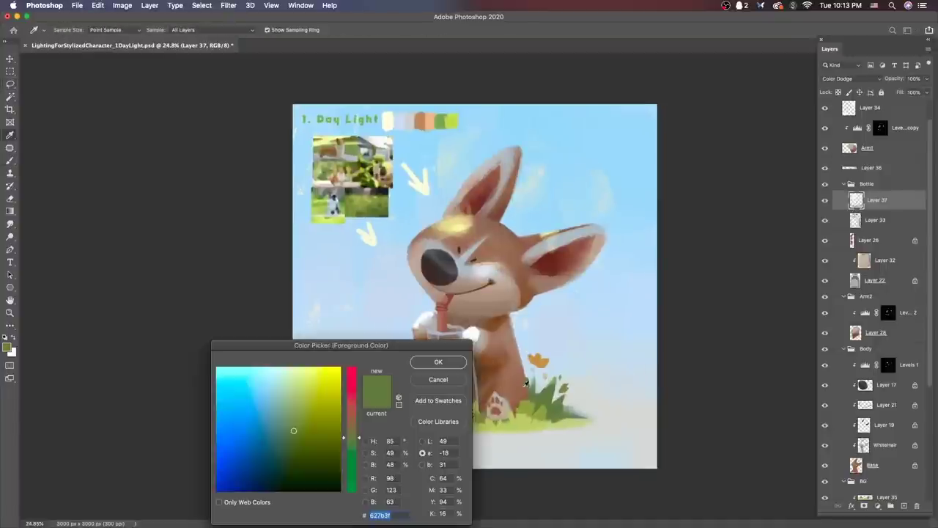
pyautogui.press('Return')
pyautogui.press('l')
pyautogui.scroll(-3, 569, 449)
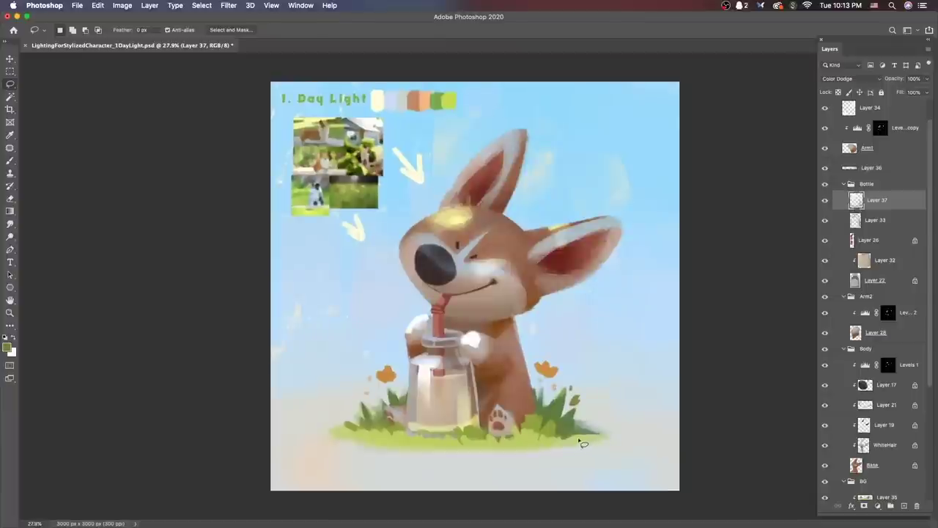
# Step: Paint small sunlight accents on the dog's nose and cheek on the Levels 1 mask with a 60 px textured brush
pyautogui.scroll(3, 569, 448)
pyautogui.press('v')
pyautogui.click(909, 364)
pyautogui.press('b')
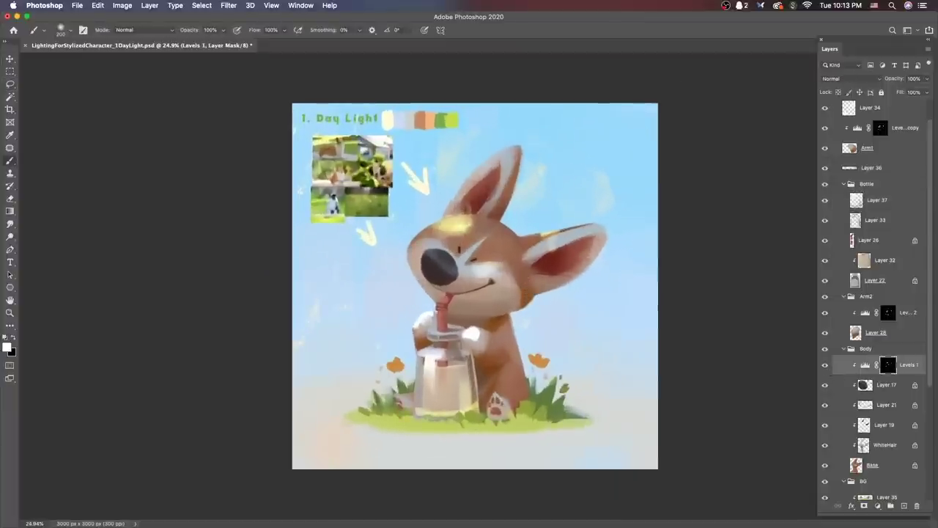
pyautogui.rightClick(546, 271)
pyautogui.press('Escape')
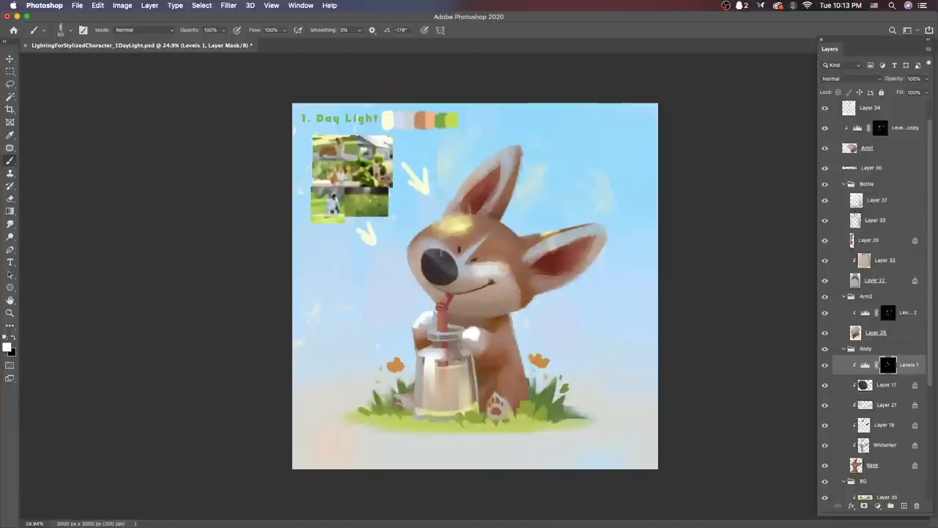
# Step: Increase the saturation of the dog's Base fur layer and set the WhiteHair layer's saturation to +23
pyautogui.press('v')
pyautogui.click(470, 271)
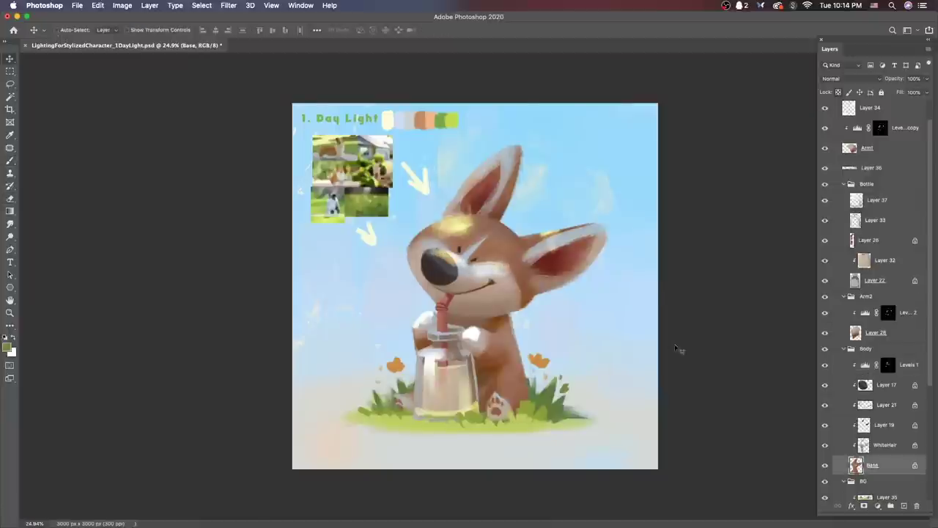
pyautogui.hotkey('ctrl', 'u')
pyautogui.press('Escape')
pyautogui.hotkey('alt', ']')
pyautogui.hotkey('ctrl', 'u')
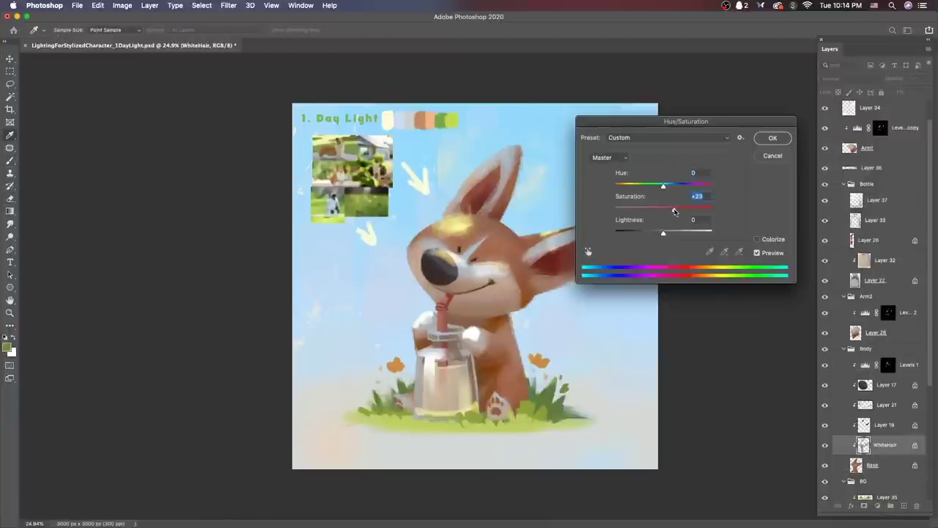
pyautogui.press('Return')
# Step: Reopen the Levels 1 settings, brighten the RGB midtones of the sunlight, and make the mask active again
pyautogui.scroll(3, 542, 153)
pyautogui.press('b')
pyautogui.hotkey('alt', ']')
pyautogui.hotkey('alt', ']')
pyautogui.hotkey('alt', ']')
pyautogui.hotkey('alt', ']')
pyautogui.scroll(-2, 542, 293)
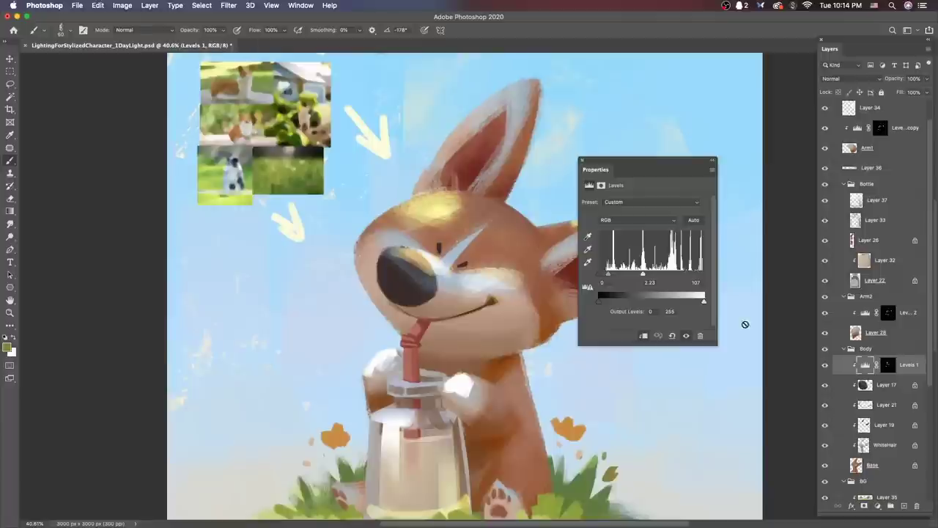
pyautogui.moveTo(643, 274); pyautogui.dragTo(620, 275)
pyautogui.click(887, 364)
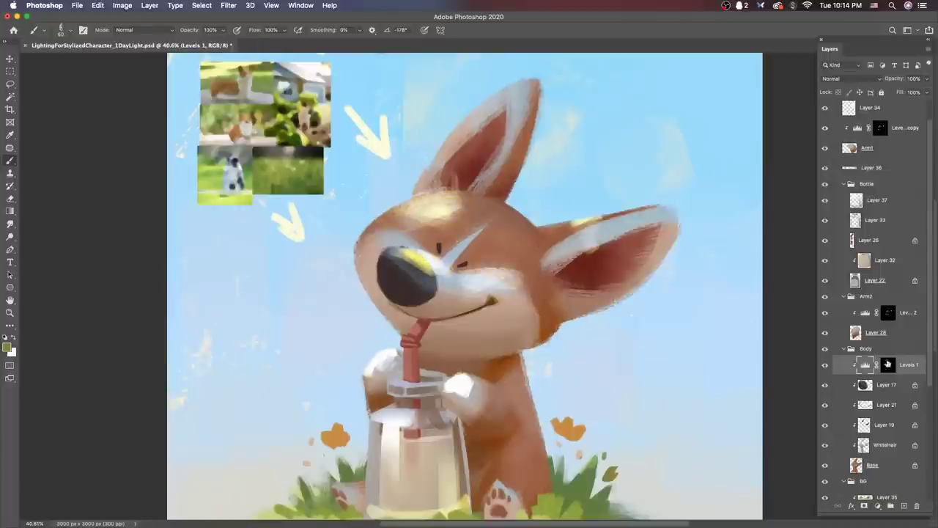
# Step: Move Levels 1 below the nose layer, Layer 17, and reshape the forehead light into a rim along the top of the head
pyautogui.moveTo(905, 364); pyautogui.dragTo(905, 395)
pyautogui.moveTo(440, 204)
pyautogui.mouseDown()
pyautogui.moveTo(381, 223)
pyautogui.moveTo(412, 203)
pyautogui.moveTo(399, 232)
pyautogui.moveTo(471, 213)
pyautogui.moveTo(391, 229)
pyautogui.moveTo(422, 231)
pyautogui.moveTo(464, 196)
pyautogui.moveTo(438, 213)
pyautogui.mouseUp()
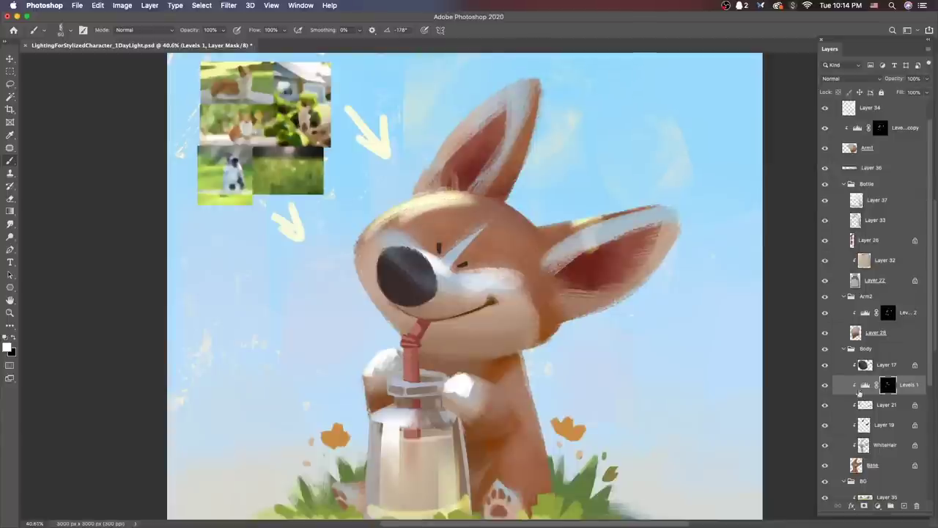
# Step: Shift the Levels 1 sunlight toward a stronger yellow, then touch up the head's rim light on its mask
pyautogui.doubleClick(865, 384)
pyautogui.click(887, 384)
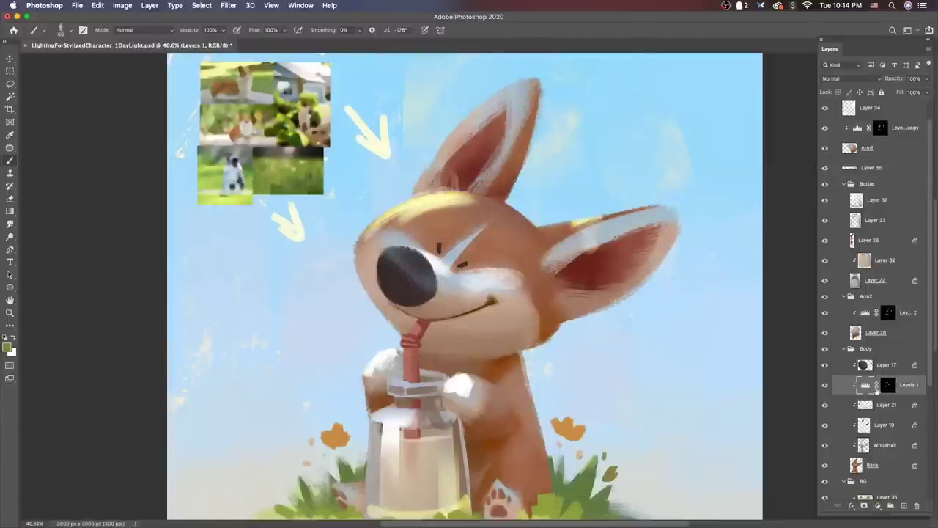
pyautogui.press('e')
pyautogui.press('b')
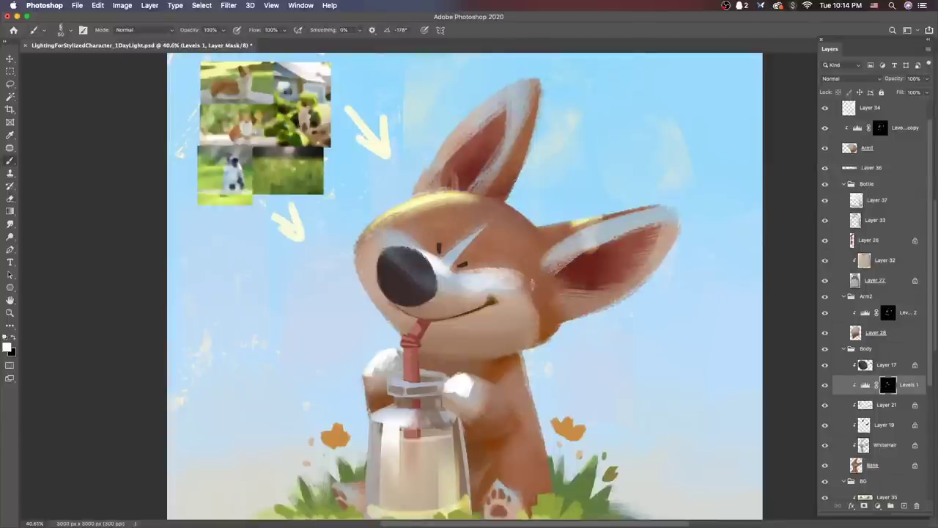
pyautogui.press('e')
pyautogui.scroll(-3, 474, 275)
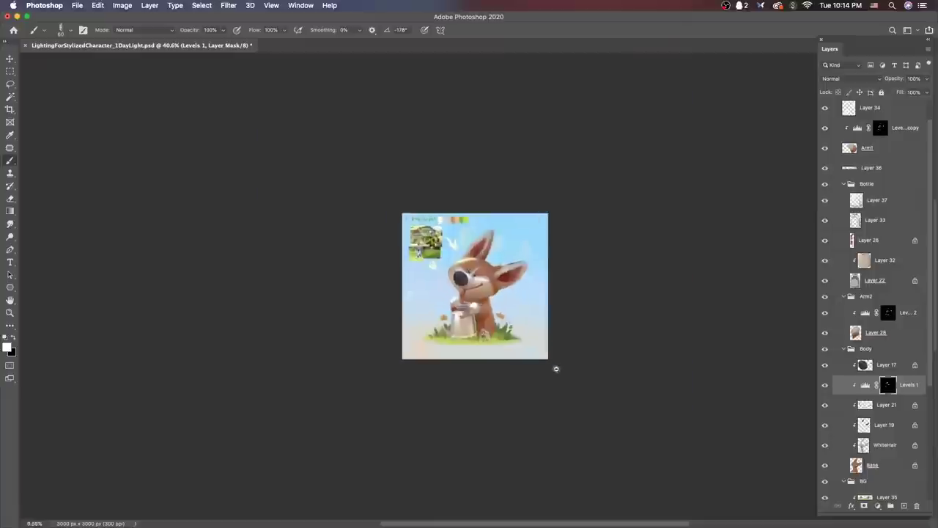
# Step: Paint sunlight along both of the dog's ears and on its cheek and forehead on the Levels 1 mask
pyautogui.press('b')
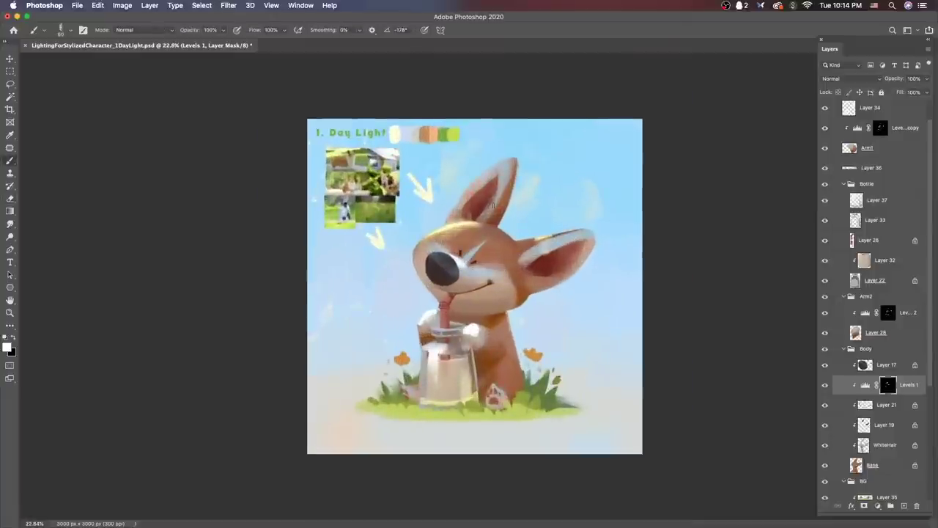
pyautogui.moveTo(484, 183); pyautogui.dragTo(506, 166)
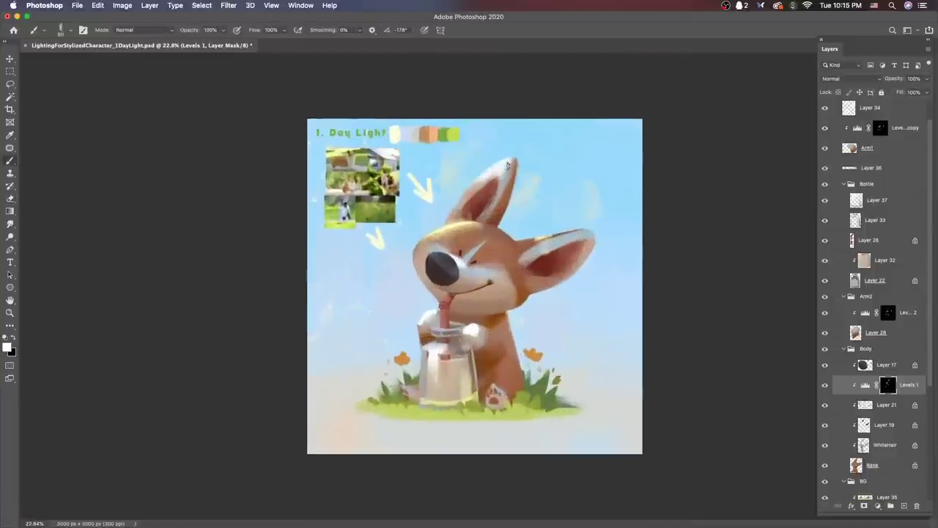
pyautogui.moveTo(534, 250)
pyautogui.mouseDown()
pyautogui.moveTo(570, 240)
pyautogui.moveTo(493, 260)
pyautogui.mouseUp()
pyautogui.press('e')
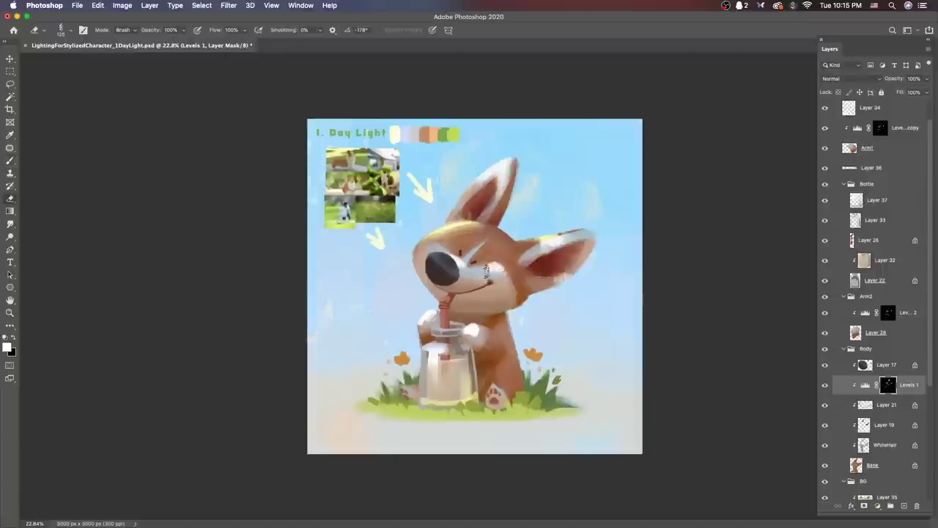
pyautogui.press('b')
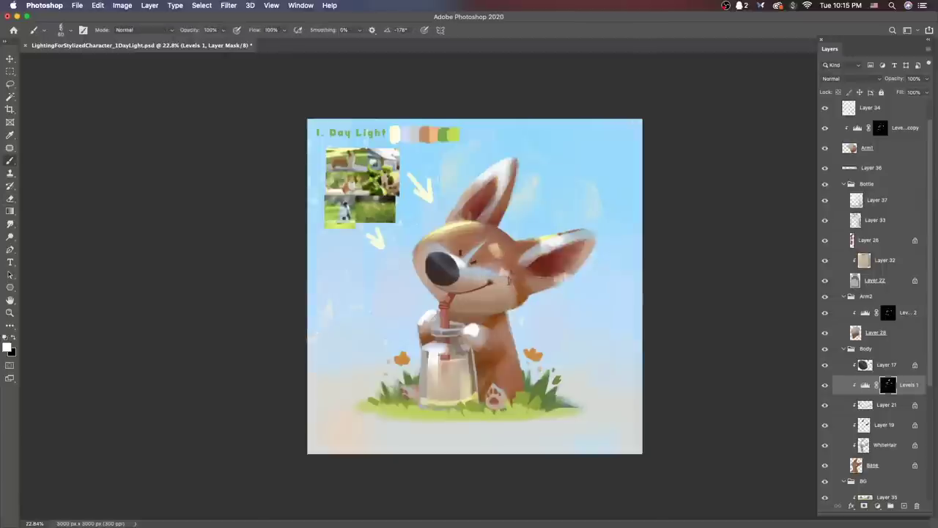
# Step: Add dappled sunlight spots to the dog's head and hind leg on the Levels 1 mask, trimming them with the Eraser
pyautogui.scroll(-3, 582, 408)
pyautogui.scroll(3, 582, 408)
pyautogui.press('e')
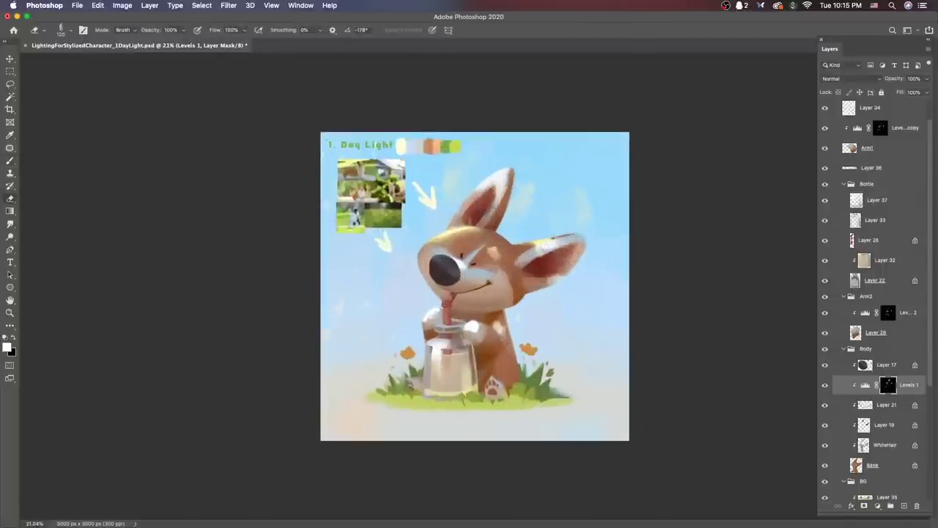
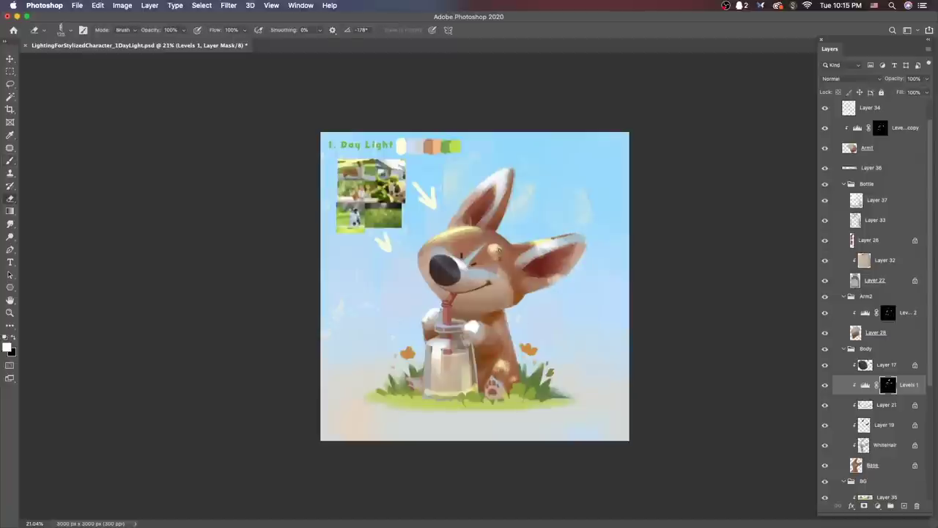
pyautogui.press('b')
pyautogui.scroll(-5, 551, 394)
pyautogui.scroll(3, 551, 395)
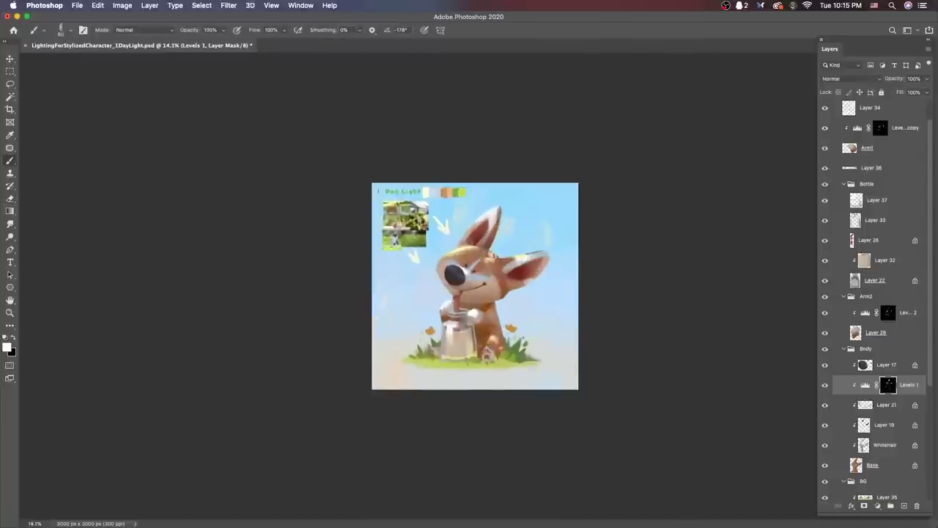
pyautogui.press('e')
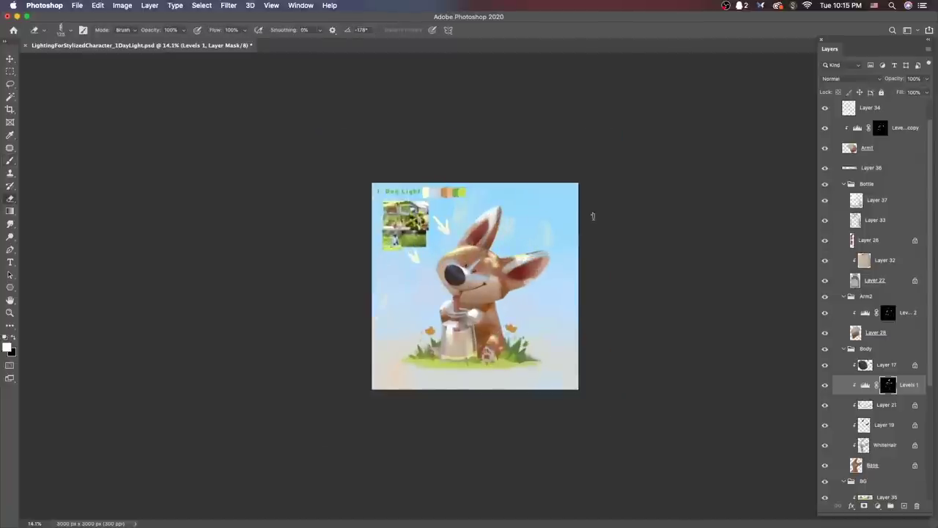
# Step: Switch the Eraser to a soft 175 px brush and soften and reshape the dappled light spots on the head
pyautogui.rightClick(574, 304)
pyautogui.doubleClick(571, 337)
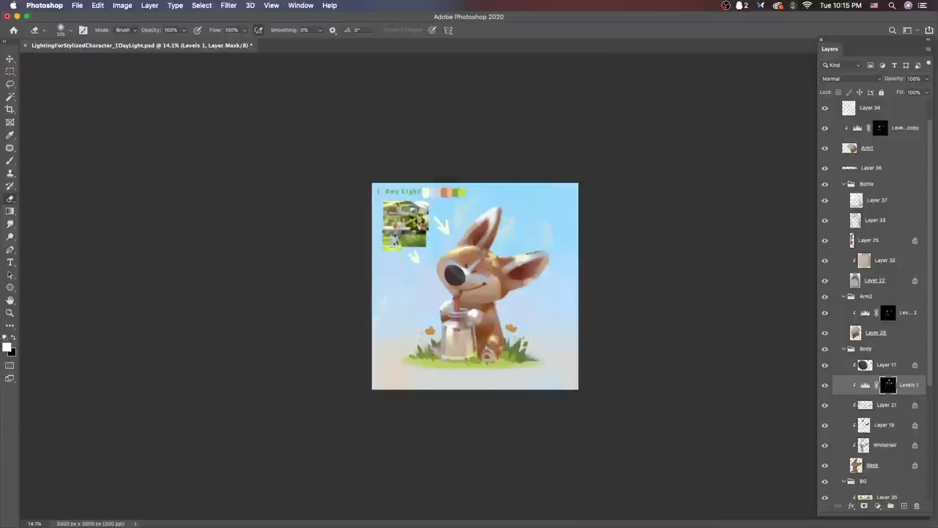
pyautogui.press('b')
pyautogui.press('e')
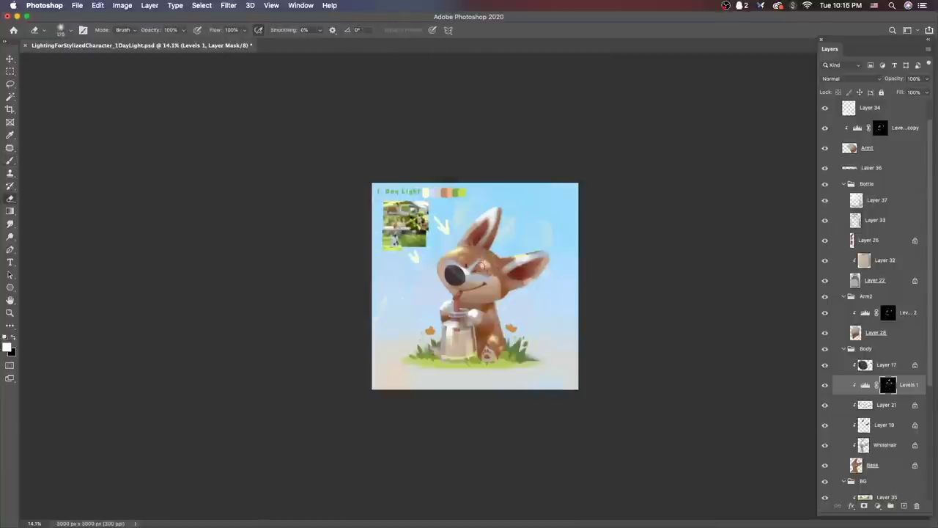
pyautogui.press('b')
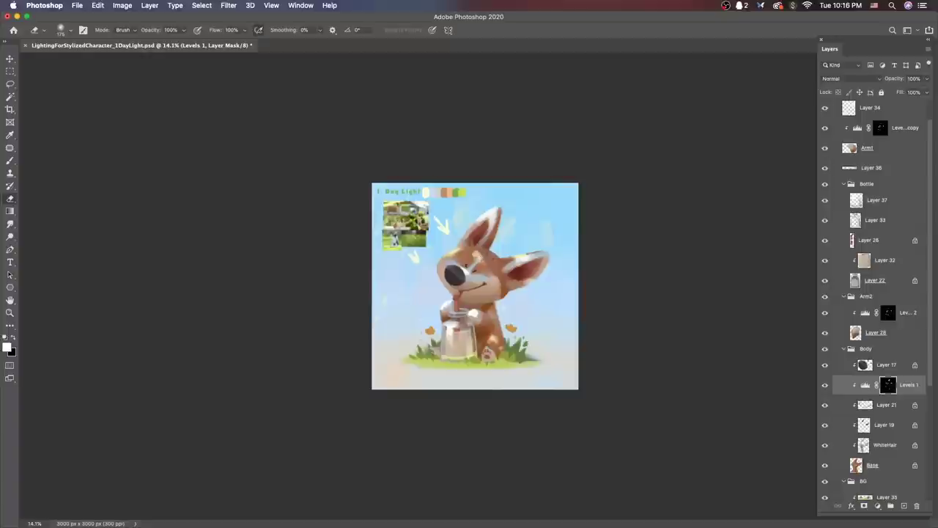
# Step: Flip the canvas horizontally to check the composition
pyautogui.press('super+minus')
pyautogui.press('super+equal')
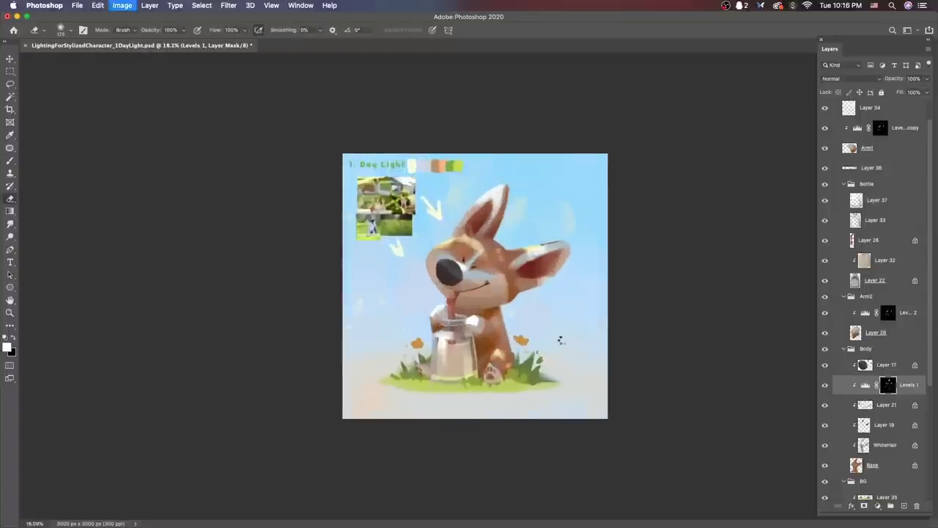
pyautogui.press('super+shift+h')
pyautogui.press('super+equal')
pyautogui.scroll(-2, 632, 391)
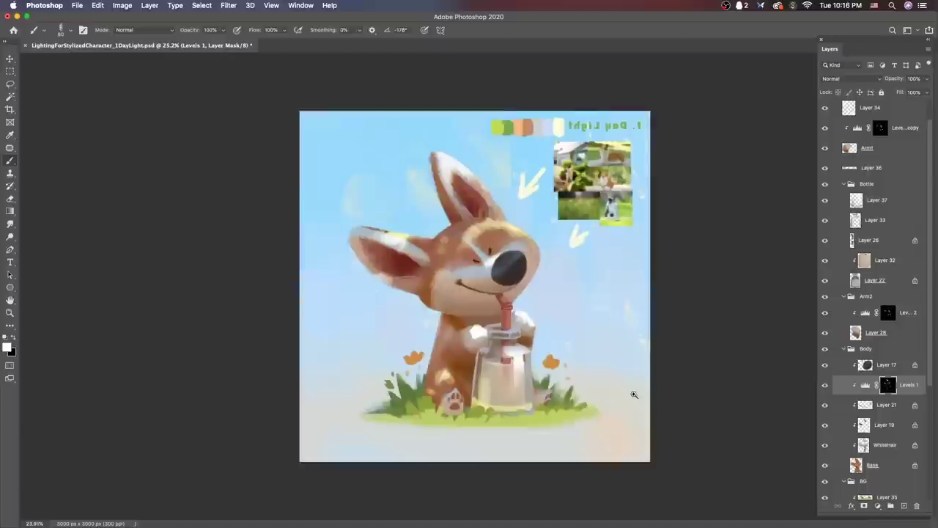
# Step: Add a clipped layer above Levels 1, then repaint the flowers on Layer 25 in brighter yellow-orange with a different brush
pyautogui.press('super+shift+alt+n')
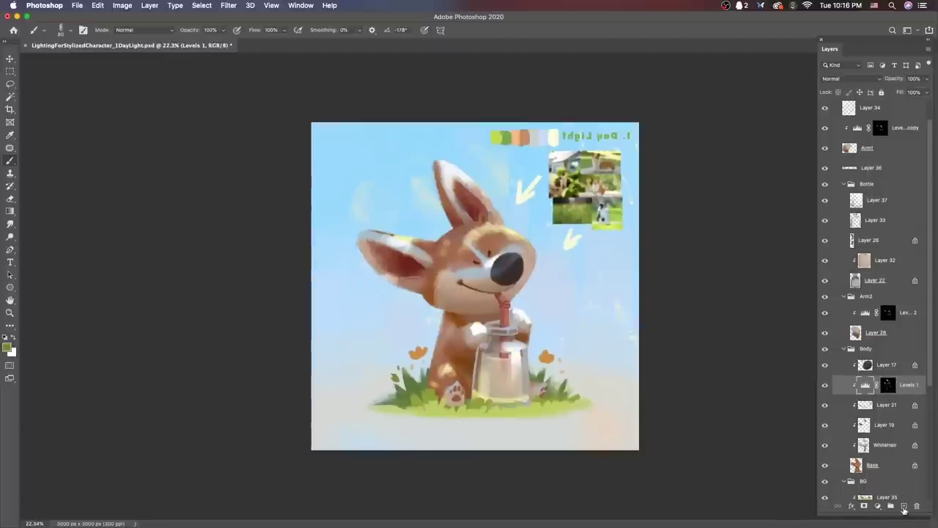
pyautogui.keyDown('super'); pyautogui.click(558, 368); pyautogui.keyUp('super')
pyautogui.press('Return')
pyautogui.rightClick(549, 345)
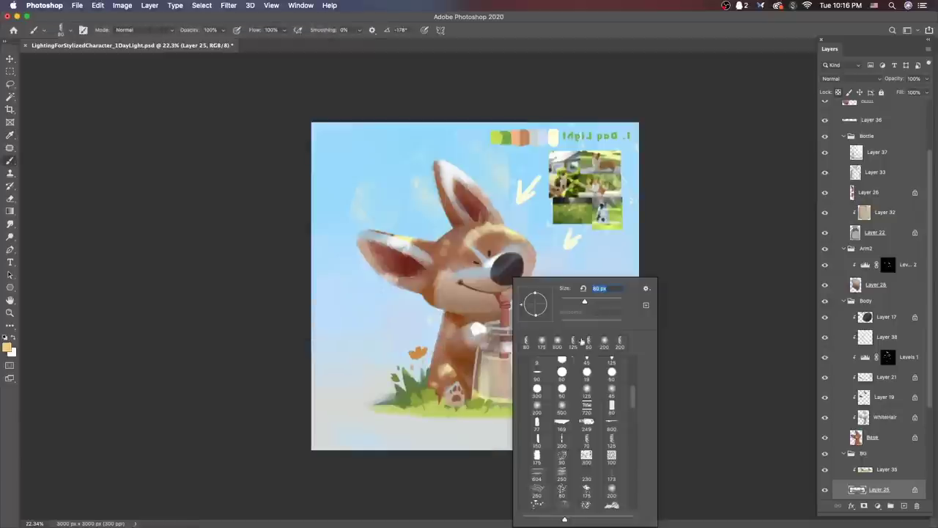
pyautogui.doubleClick(581, 341)
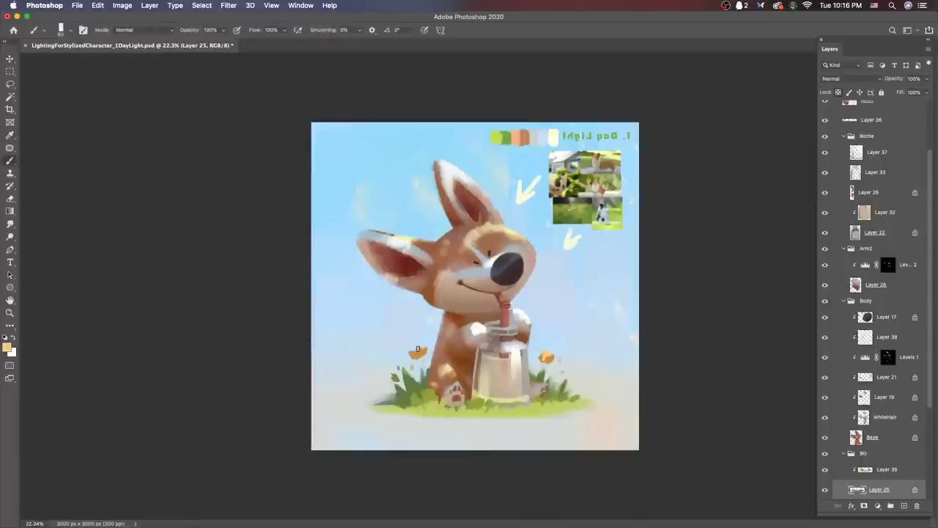
pyautogui.scroll(2, 695, 398)
# Step: Try intensifying the sunlight by duplicating Levels 1, and try a saturation of +22 on Layer 19
pyautogui.click(827, 362)
pyautogui.press('super+j')
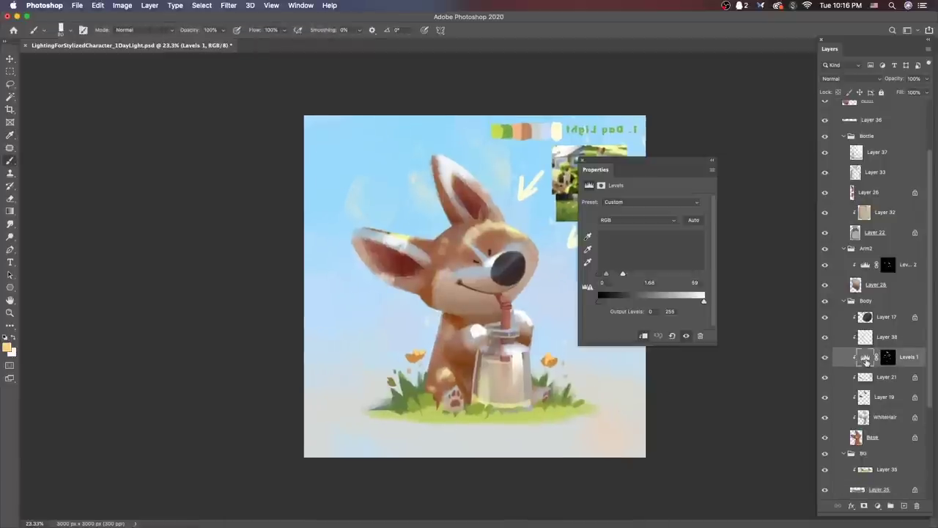
pyautogui.scroll(-3, 611, 429)
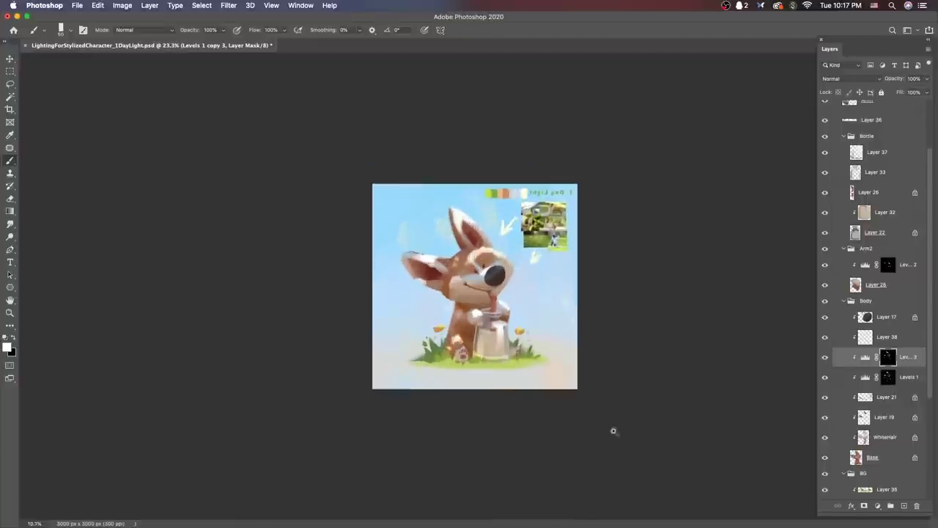
pyautogui.scroll(2, 615, 422)
pyautogui.press('super+z')
pyautogui.press('super+u')
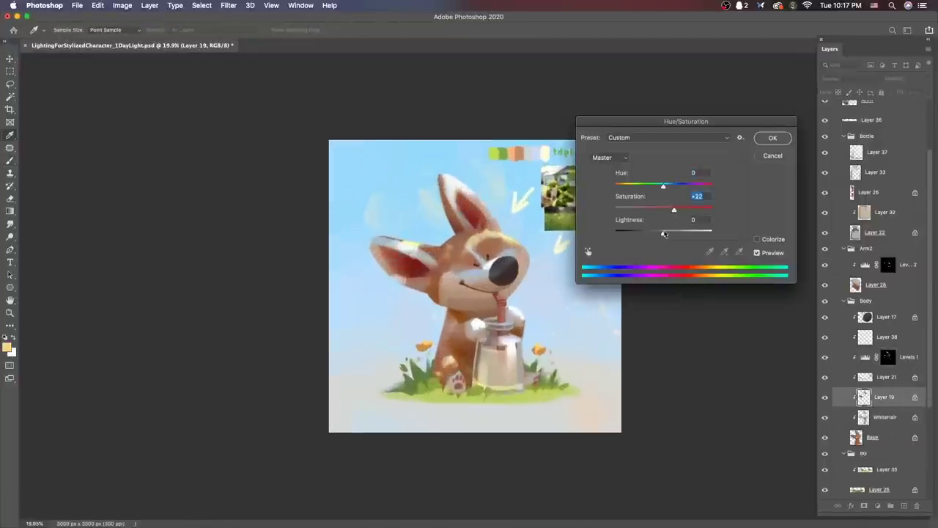
pyautogui.press('Escape')
# Step: Select the WhiteHair layer and sample the tan from under the dog's nose
pyautogui.press('b')
pyautogui.scroll(3, 608, 395)
pyautogui.click(902, 416)
pyautogui.keyDown('alt'); pyautogui.click(502, 291); pyautogui.keyUp('alt')
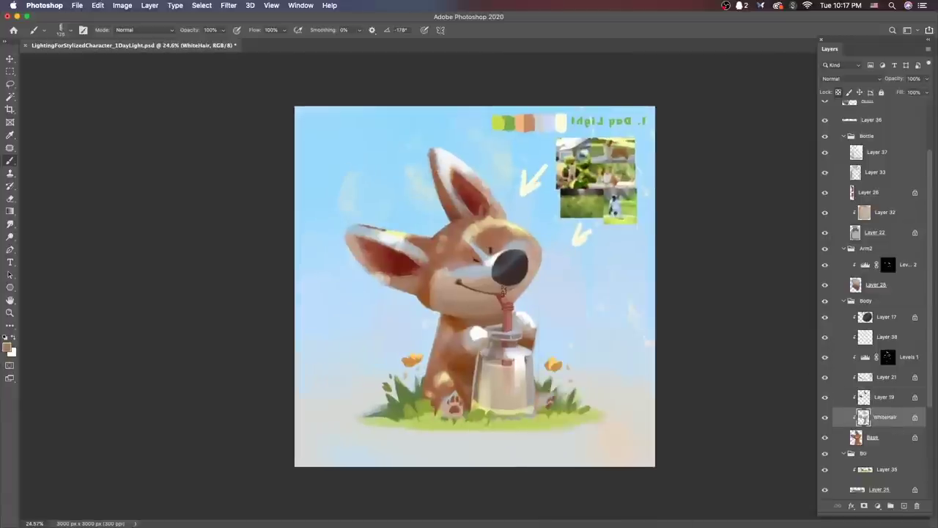
# Step: Try painting thin light green grass strokes around the dog and jar with a small brush on Layer 36
pyautogui.click(880, 119)
pyautogui.rightClick(601, 315)
pyautogui.click(609, 387)
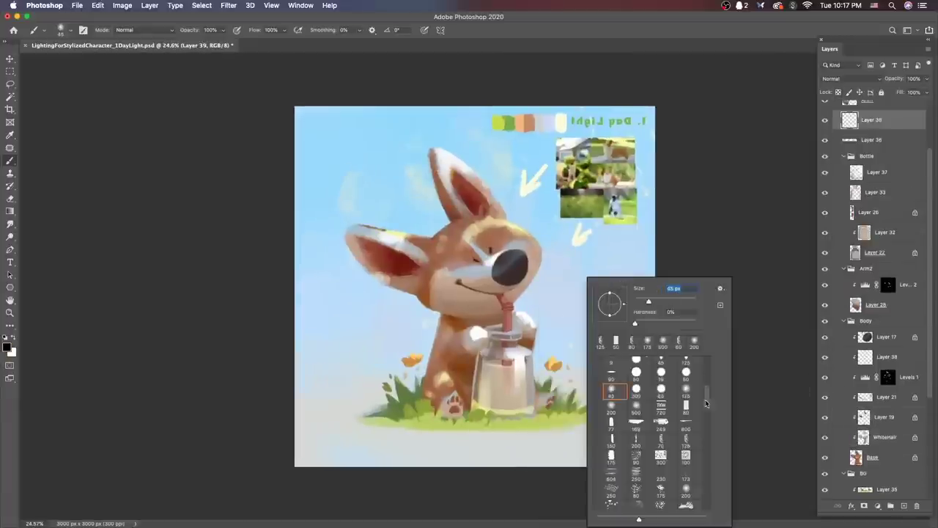
pyautogui.rightClick(642, 317)
pyautogui.press('Return')
pyautogui.press('x')
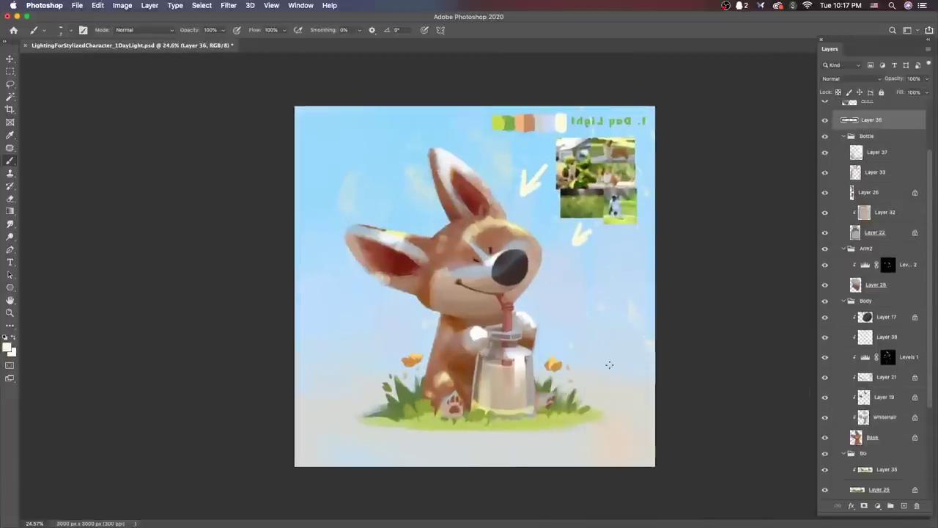
pyautogui.keyDown('alt'); pyautogui.click(569, 423); pyautogui.keyUp('alt')
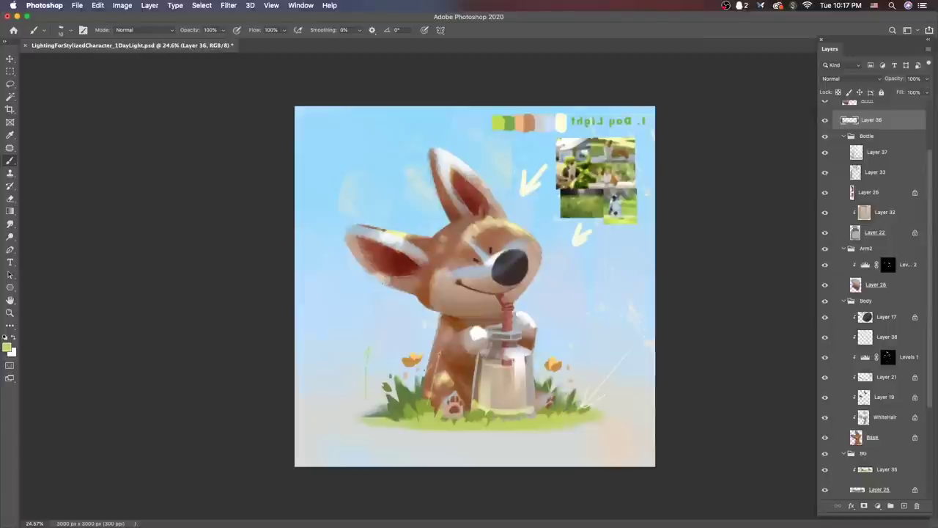
pyautogui.press('super+plus')
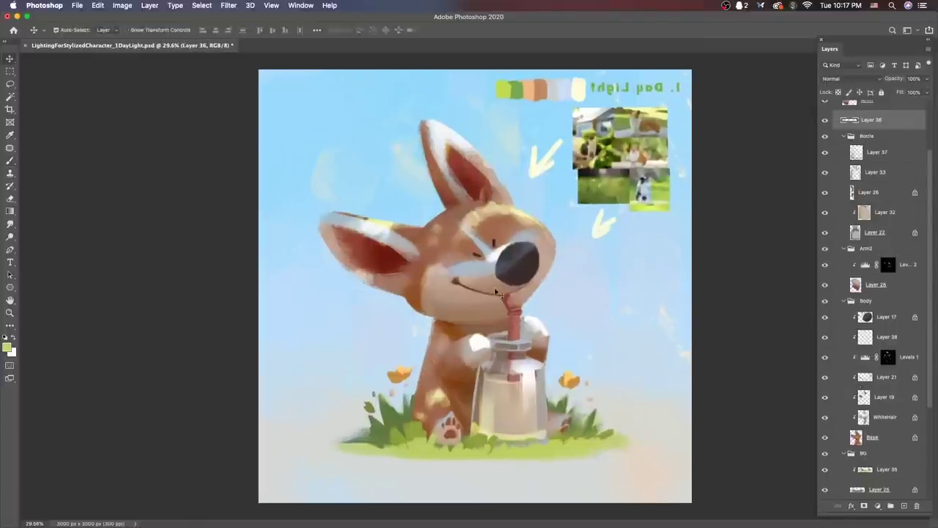
# Step: Paint warm tan bounce light under the nose on the WhiteHair layer, using the colour #caa47e
pyautogui.click(884, 417)
pyautogui.rightClick(504, 274)
pyautogui.press('Escape')
pyautogui.click(7, 347)
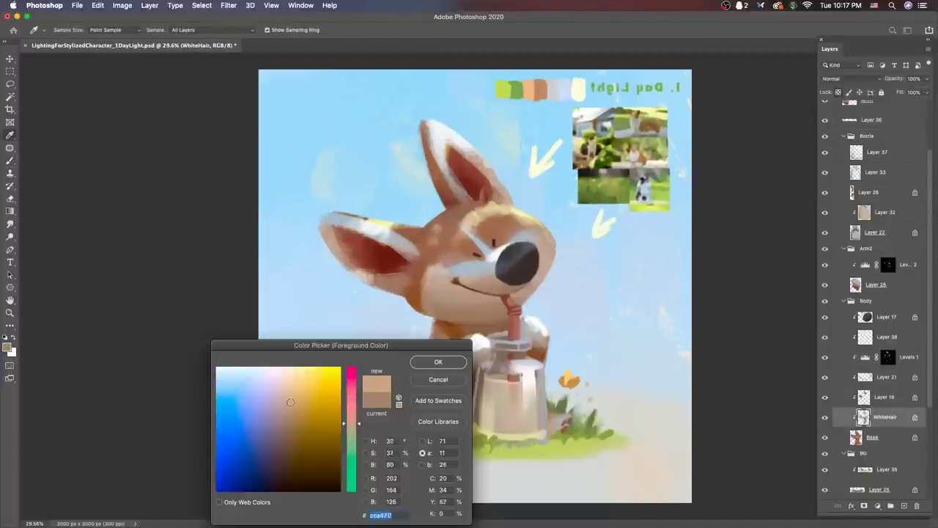
pyautogui.click(438, 361)
pyautogui.moveTo(484, 282)
pyautogui.mouseDown()
pyautogui.moveTo(516, 278)
pyautogui.moveTo(506, 290)
pyautogui.mouseUp()
# Step: Extend the bounce light across the dog's chin on the WhiteHair layer with a yellower tan
pyautogui.click(7, 348)
pyautogui.click(446, 360)
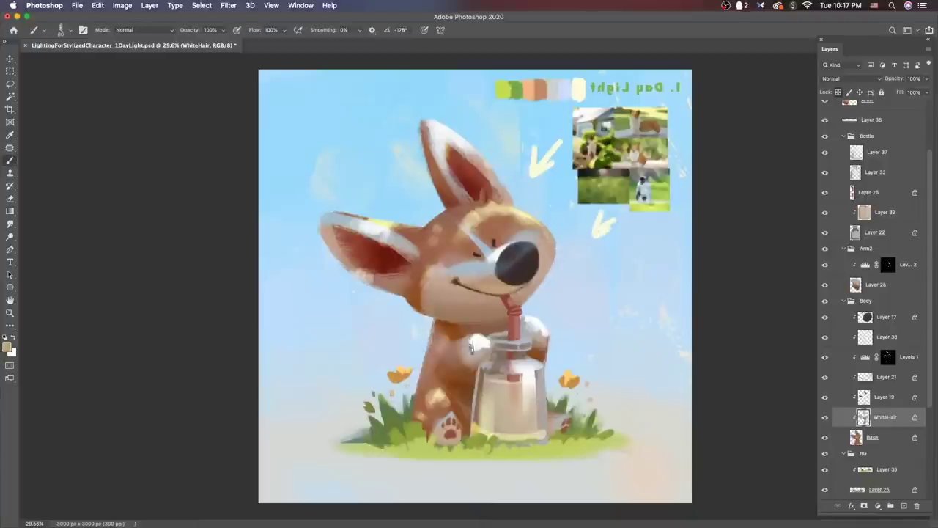
pyautogui.moveTo(506, 307); pyautogui.dragTo(476, 306)
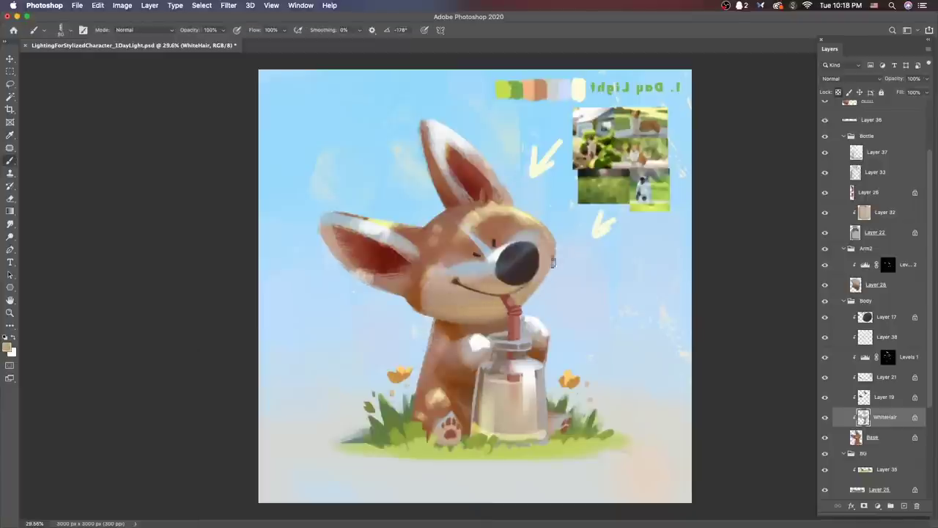
pyautogui.scroll(-3, 553, 263)
pyautogui.scroll(1, 527, 275)
pyautogui.scroll(3, 509, 284)
# Step: Touch up the nose on Layer 17 with sampled greys and set the foreground colour to warm yellow #eac46d
pyautogui.press('v')
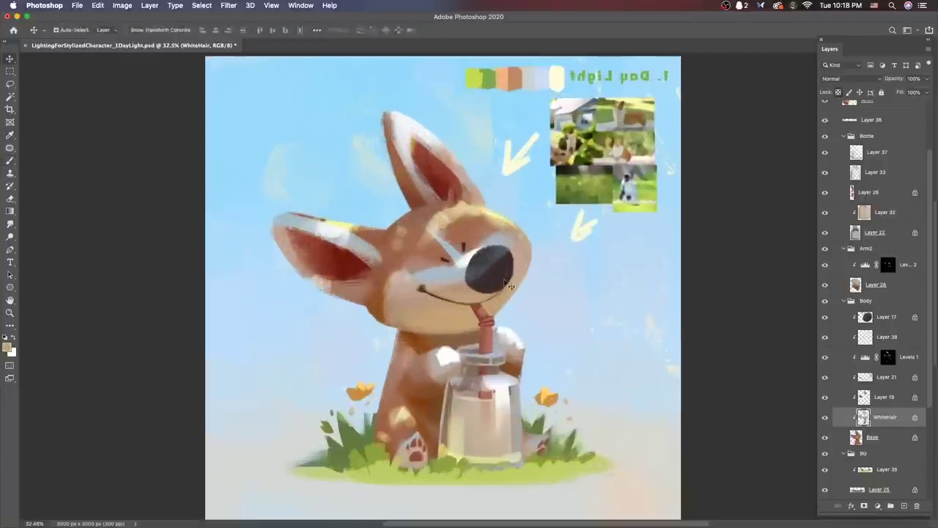
pyautogui.keyDown('ctrl'); pyautogui.click(509, 284); pyautogui.keyUp('ctrl')
pyautogui.press('b')
pyautogui.press('Return')
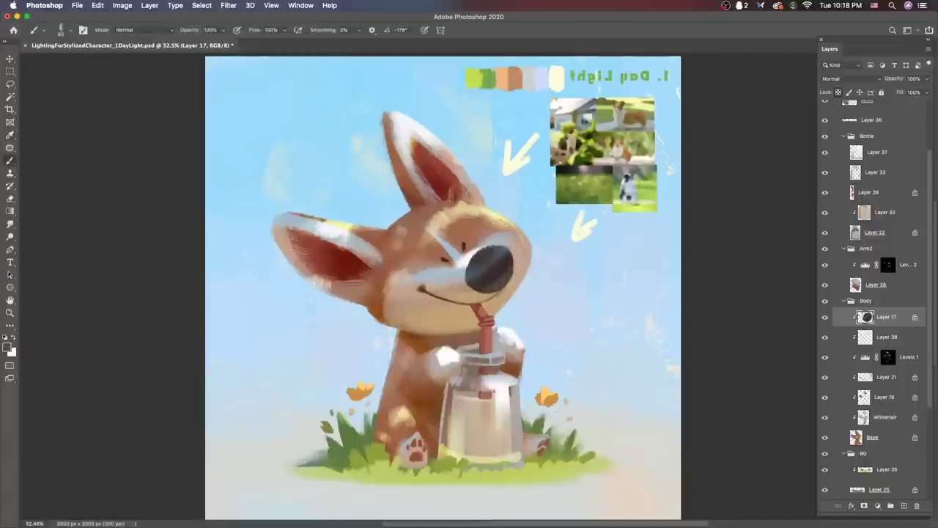
pyautogui.press('F12')
pyautogui.press('Return')
pyautogui.press('F12')
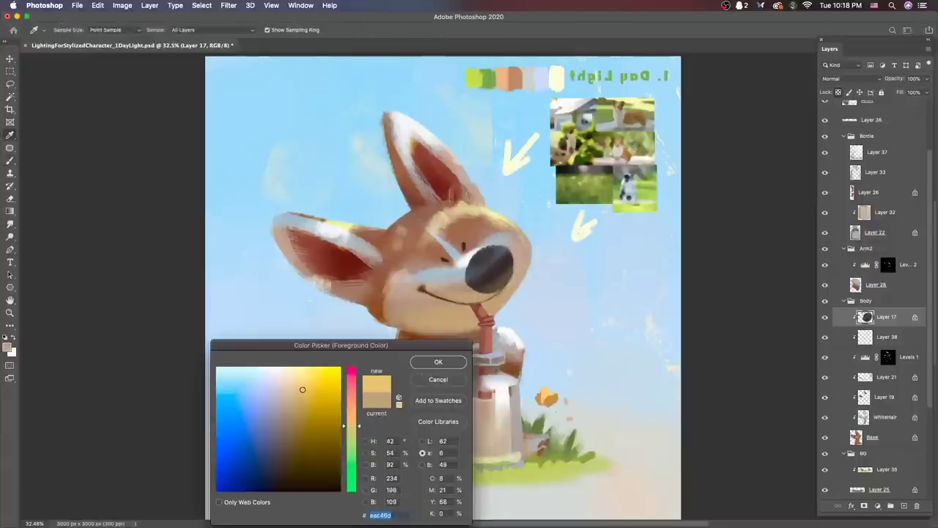
pyautogui.press('Return')
# Step: Paint golden-brown bounce light on the dog's belly beside the jar on the Base layer
pyautogui.keyDown('ctrl'); pyautogui.click(467, 293); pyautogui.keyUp('ctrl')
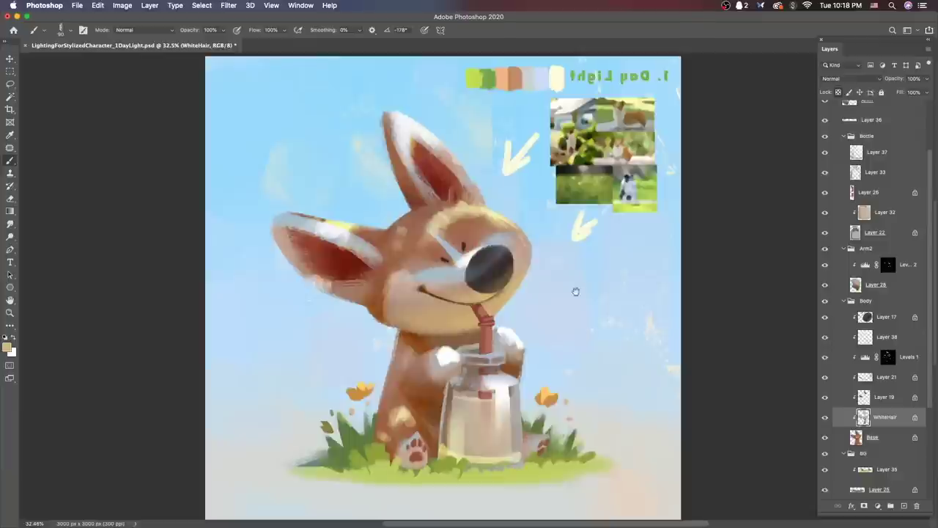
pyautogui.scroll(-1, 550, 260)
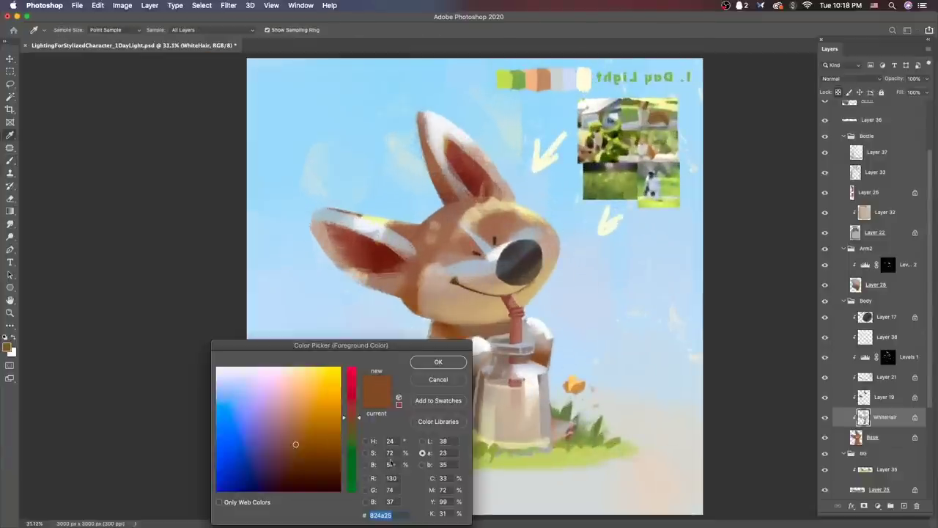
pyautogui.click(231, 422)
pyautogui.press('Return')
pyautogui.keyDown('ctrl'); pyautogui.click(476, 345); pyautogui.keyUp('ctrl')
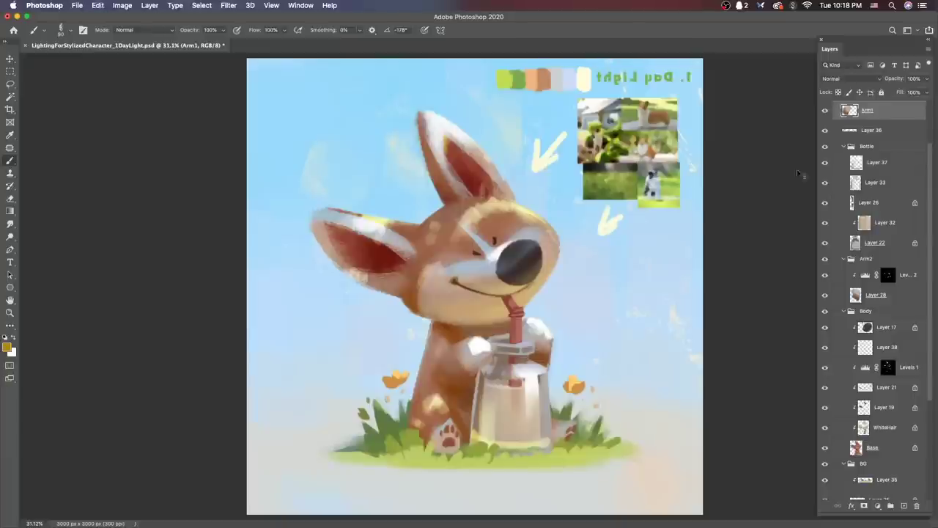
pyautogui.keyDown('ctrl'); pyautogui.click(422, 367); pyautogui.keyUp('ctrl')
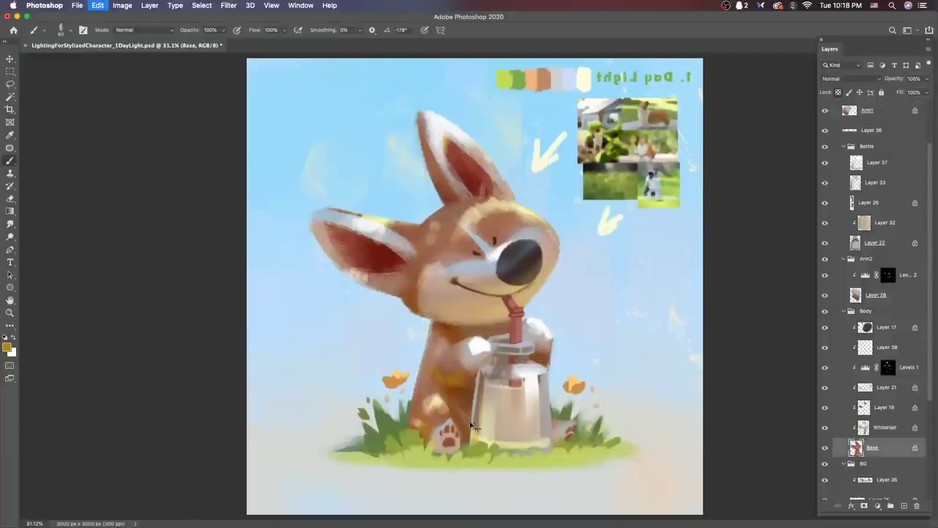
# Step: Paint a sampled warm tan over the pale fur of the dog's foot on the WhiteHair layer
pyautogui.keyDown('ctrl'); pyautogui.click(450, 439); pyautogui.keyUp('ctrl')
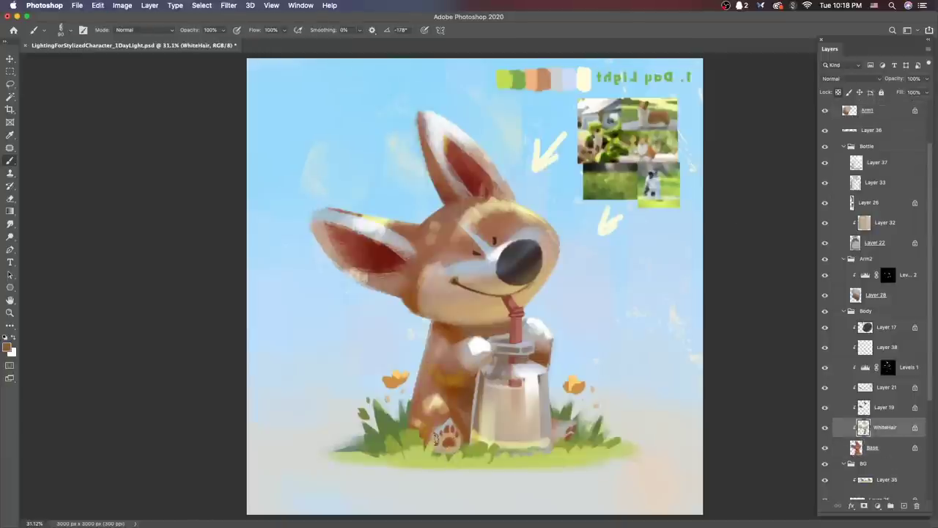
pyautogui.keyDown('alt'); pyautogui.click(435, 438); pyautogui.keyUp('alt')
pyautogui.scroll(-5, 509, 439)
pyautogui.scroll(5, 580, 329)
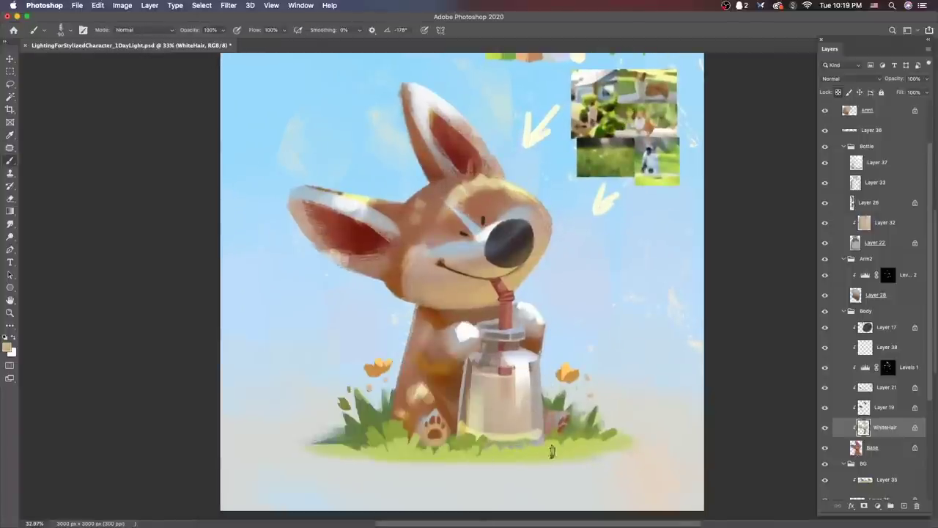
# Step: Warm the paw pads with orange-brown on Layer 19, then lasso both feet and adjust the pads with Levels
pyautogui.keyDown('ctrl'); pyautogui.click(553, 447); pyautogui.keyUp('ctrl')
pyautogui.press('F12')
pyautogui.press('Escape')
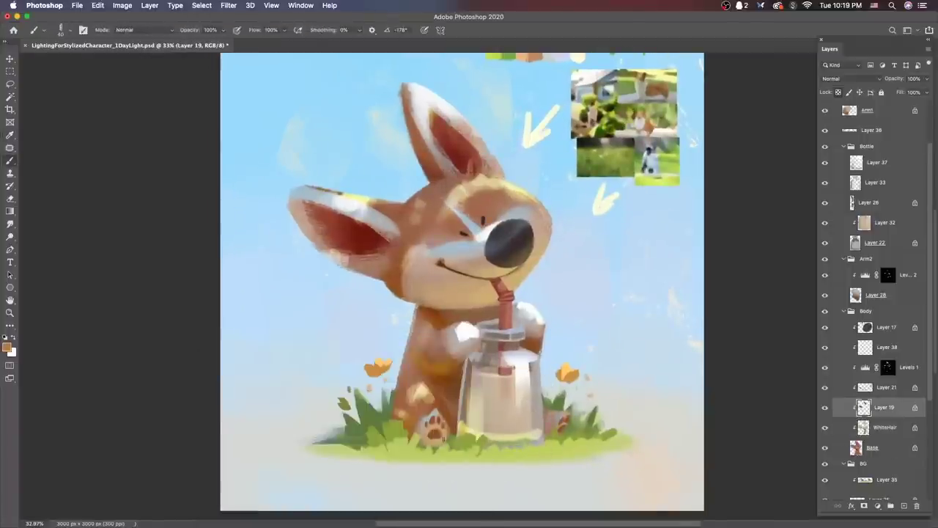
pyautogui.press('l')
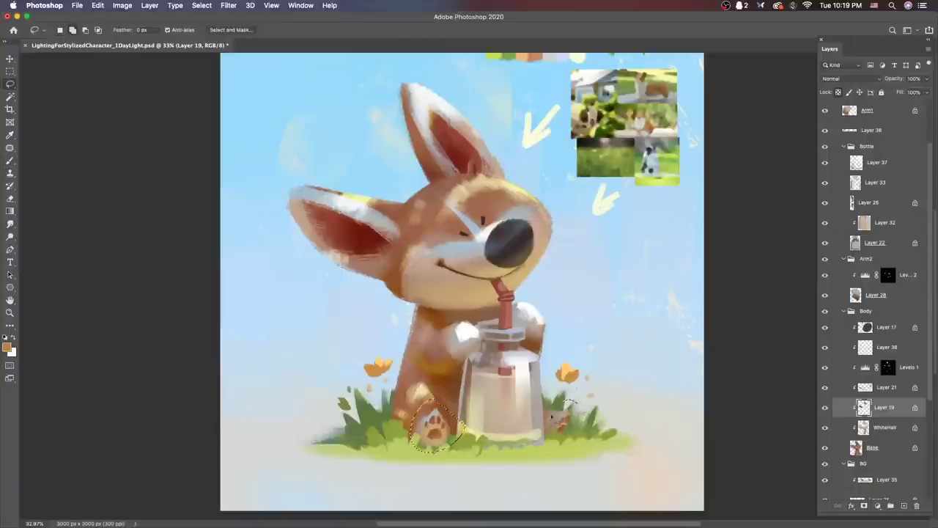
pyautogui.hotkey('ctrl', 'l')
pyautogui.press('Escape')
# Step: Paint a more saturated red inside both ears on Layer 19, starting from the dark red #833325
pyautogui.press('b')
pyautogui.press('F12')
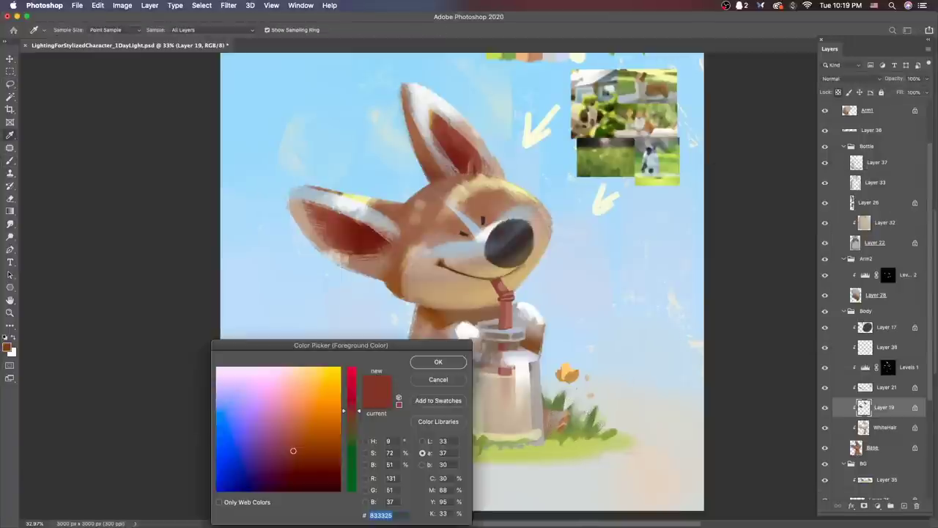
pyautogui.press('Return')
pyautogui.moveTo(440, 123); pyautogui.dragTo(468, 164)
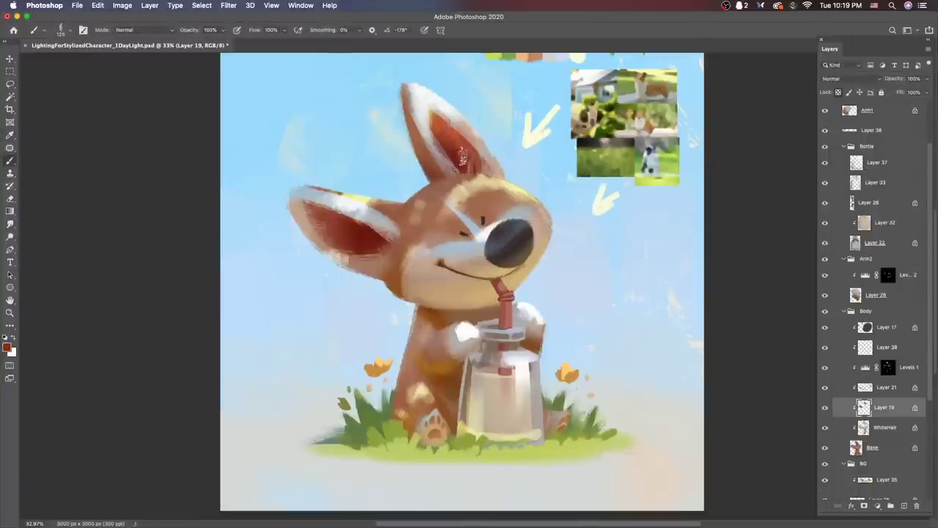
pyautogui.moveTo(322, 211)
pyautogui.mouseDown()
pyautogui.moveTo(350, 227)
pyautogui.moveTo(341, 229)
pyautogui.mouseUp()
pyautogui.scroll(-3, 635, 283)
pyautogui.scroll(2, 567, 341)
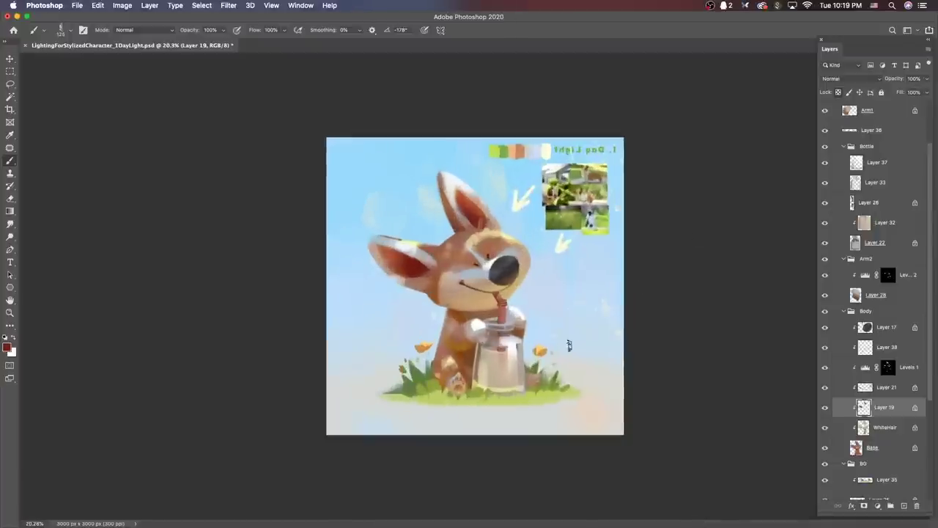
# Step: Clear the reference photos, title and light-direction arrows from view and flip the canvas horizontally
pyautogui.press('v')
pyautogui.click(595, 204)
pyautogui.press('Delete')
pyautogui.hotkey('alt', '.')
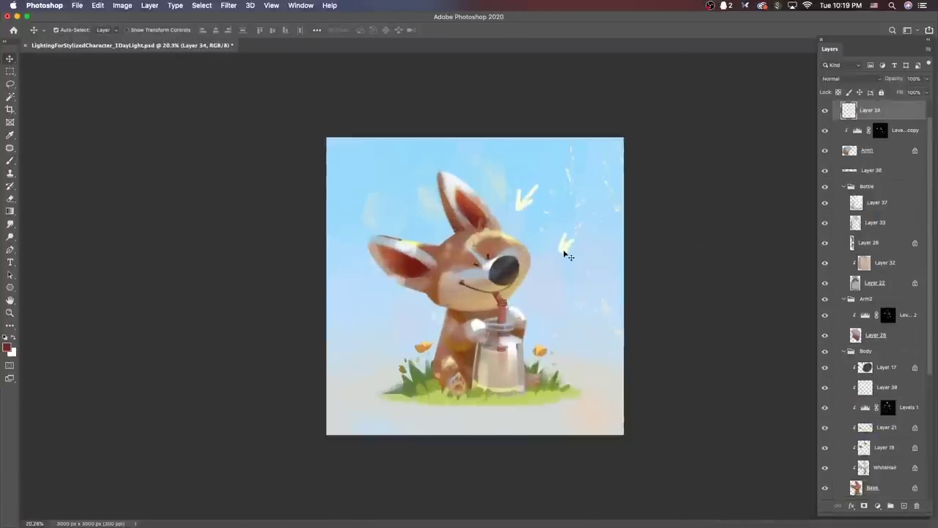
pyautogui.hotkey('ctrl', '-')
pyautogui.hotkey('ctrl', 'shift', 'h')
# Step: Paint muted mauve light on the dog's head between the ears on the Base layer, mixing from #a77b8d
pyautogui.scroll(3, 545, 261)
pyautogui.press('b')
pyautogui.hotkey('alt', ',')
pyautogui.click(6, 347)
pyautogui.click(563, 294)
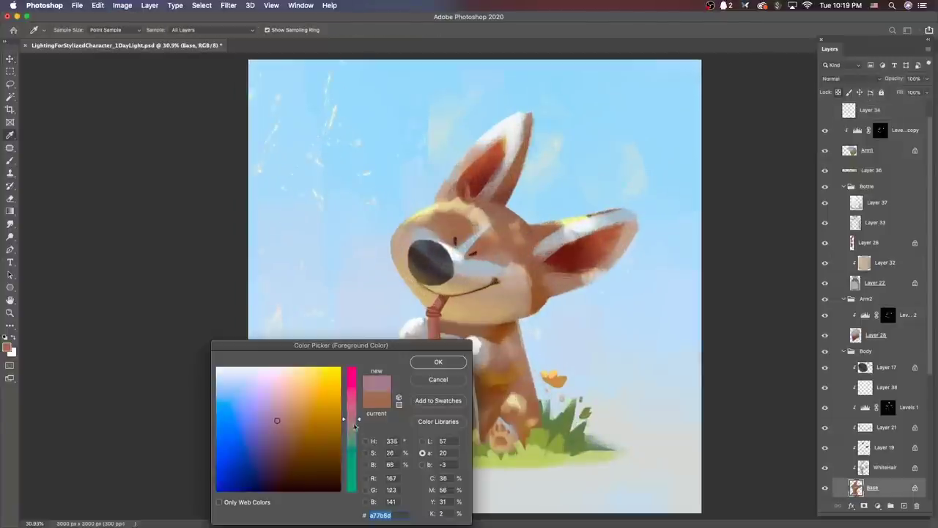
pyautogui.press('Return')
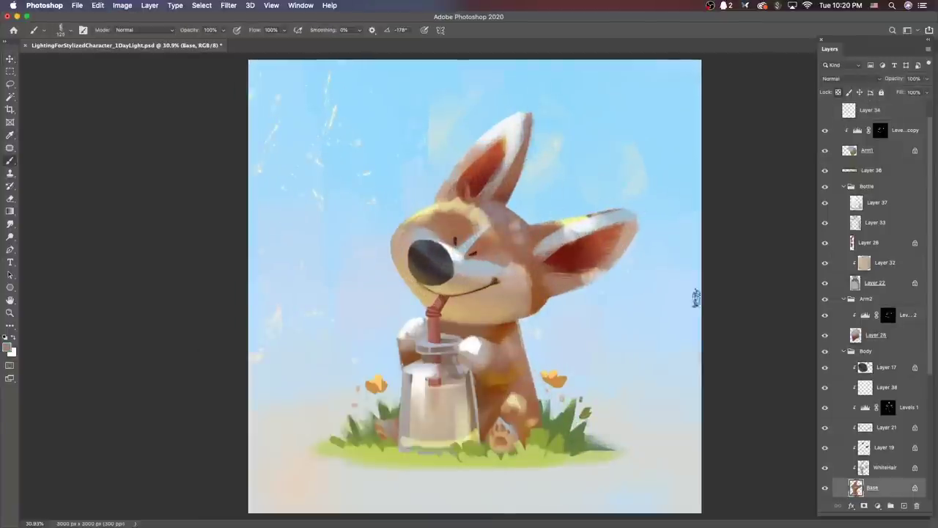
# Step: Add a new layer above Layer 17 and paint a soft grey reflection within a selection on the upper nose
pyautogui.keyDown('super'); pyautogui.click(436, 250); pyautogui.keyUp('super')
pyautogui.hotkey('alt', ',')
pyautogui.click(436, 251)
pyautogui.press('Return')
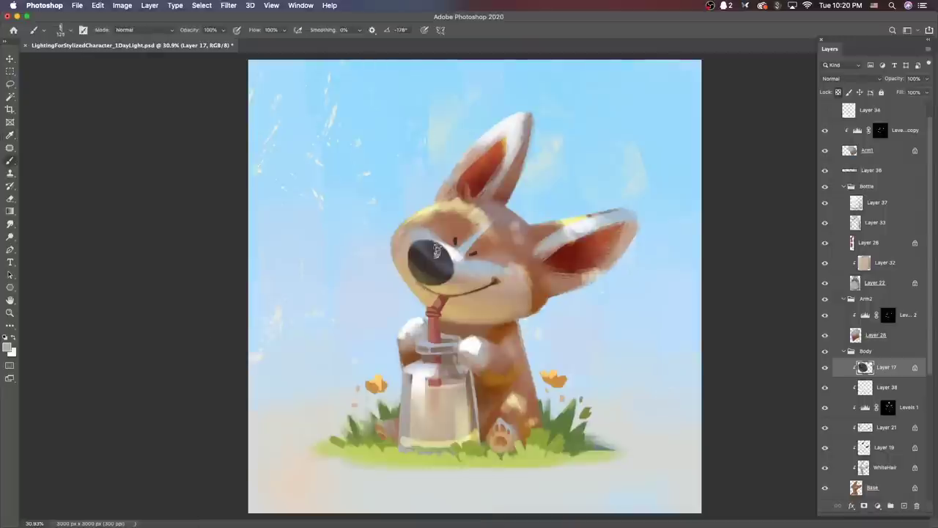
pyautogui.keyDown('super'); pyautogui.click(865, 367); pyautogui.keyUp('super')
pyautogui.click(904, 505)
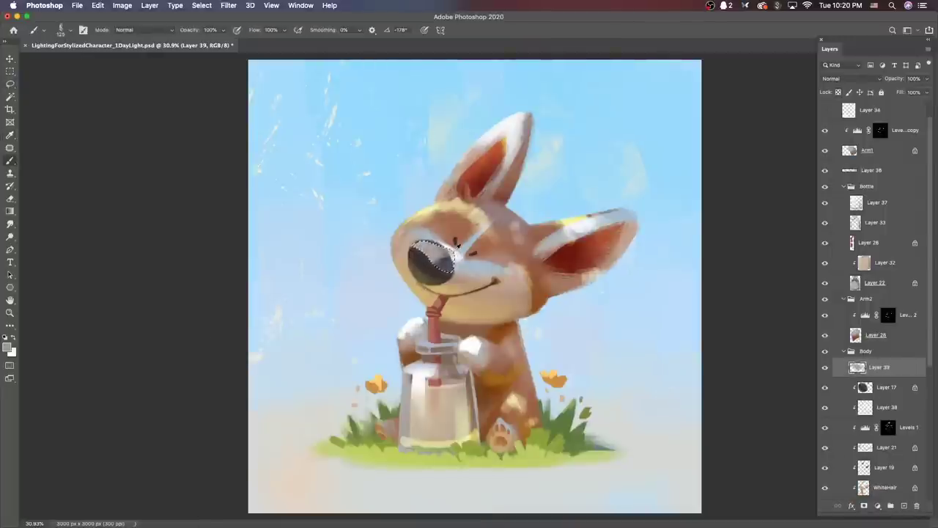
pyautogui.press('super+d')
# Step: Paint a near-white highlight on the nose on Layer 39 and soften its edges with the Eraser
pyautogui.press('l')
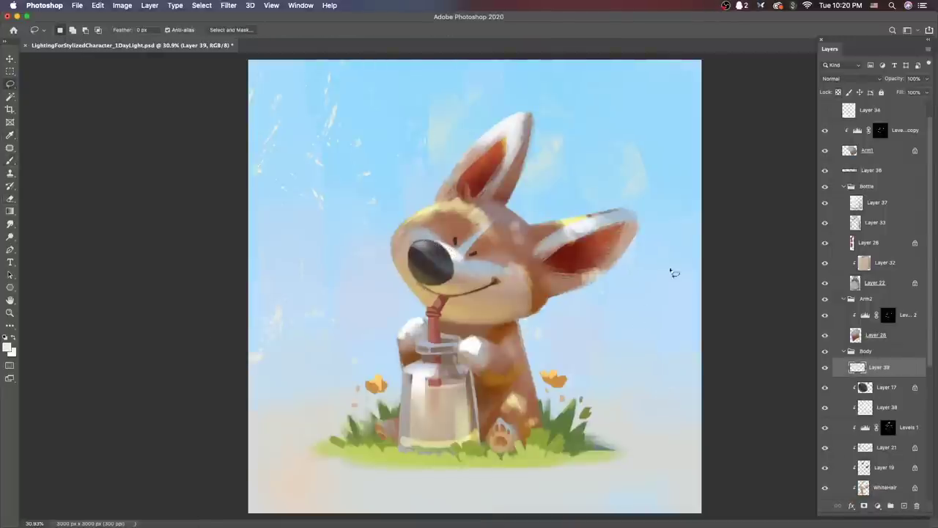
pyautogui.press('b')
pyautogui.click(423, 249)
pyautogui.press('e')
pyautogui.rightClick(422, 225)
pyautogui.press('Escape')
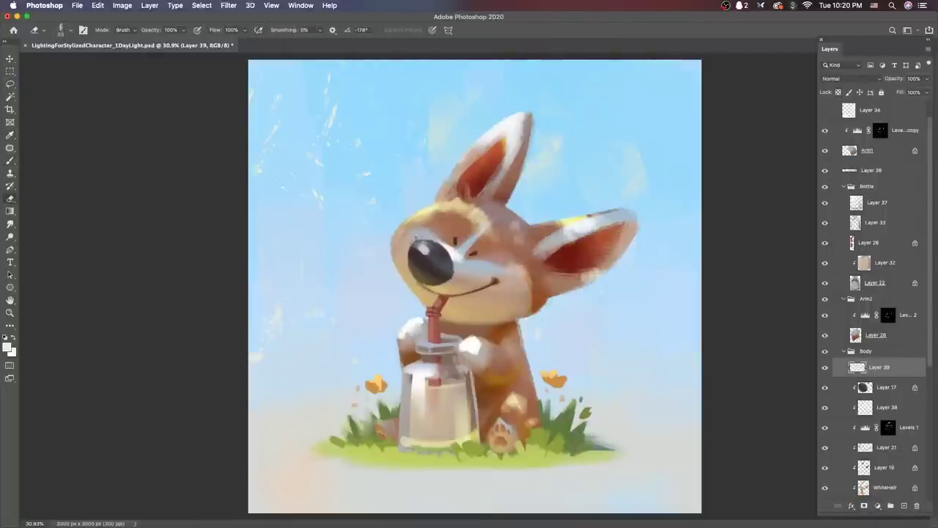
pyautogui.scroll(-5, 639, 338)
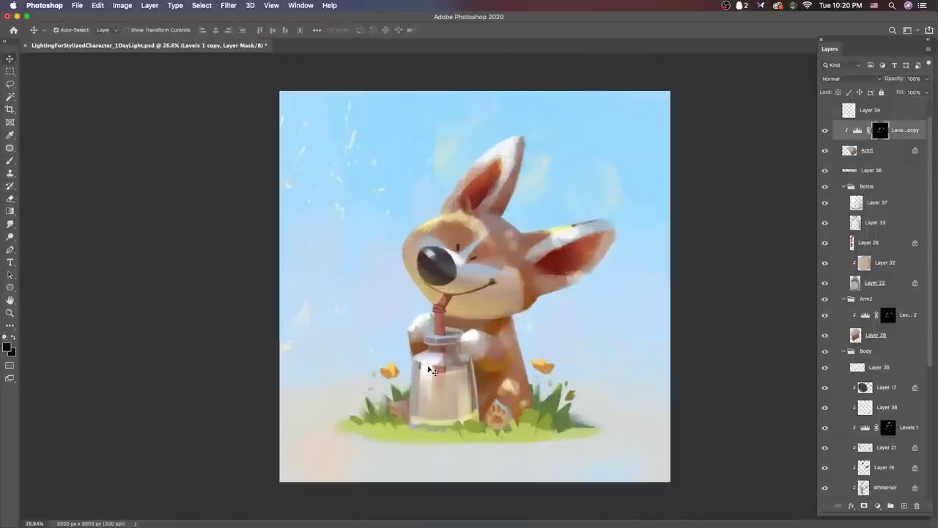
# Step: Brighten the jar's rim with white on the Color Dodge Layer 37 and lasso the glass side edges
pyautogui.keyDown('super'); pyautogui.click(432, 338); pyautogui.keyUp('super')
pyautogui.press('b')
pyautogui.click(888, 209)
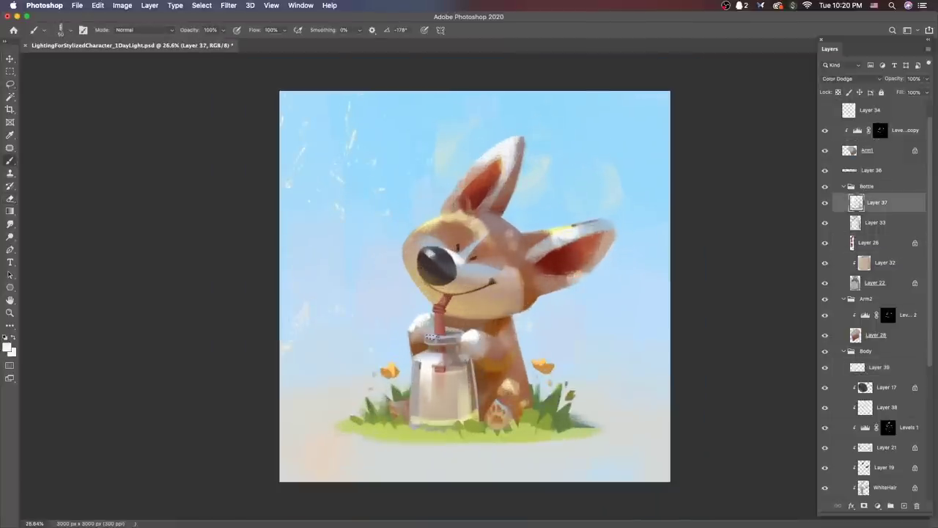
pyautogui.press('l')
pyautogui.moveTo(414, 420)
pyautogui.mouseDown()
pyautogui.moveTo(415, 361)
pyautogui.moveTo(462, 357)
pyautogui.mouseUp()
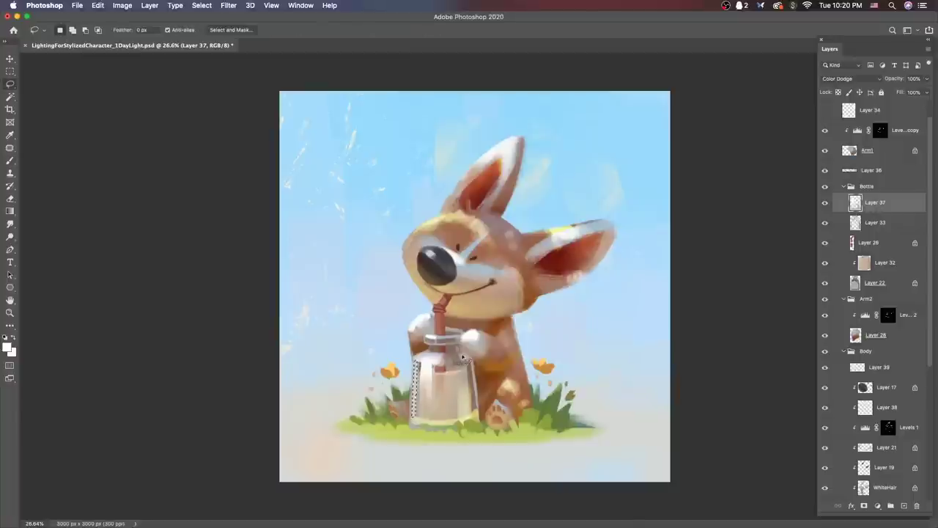
# Step: Paint light peach highlights along the straw on Layer 26, including its part inside the jar
pyautogui.keyDown('super'); pyautogui.click(443, 302); pyautogui.keyUp('super')
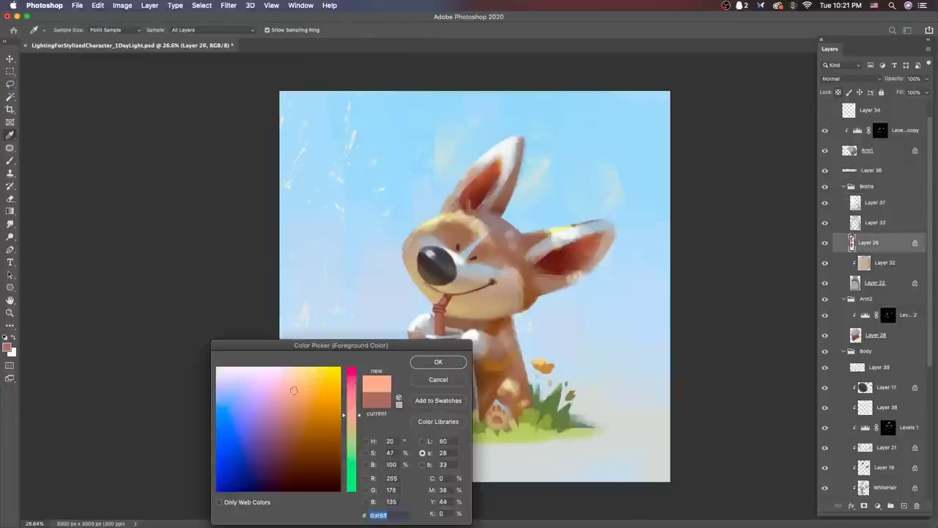
pyautogui.press('b')
pyautogui.press('l')
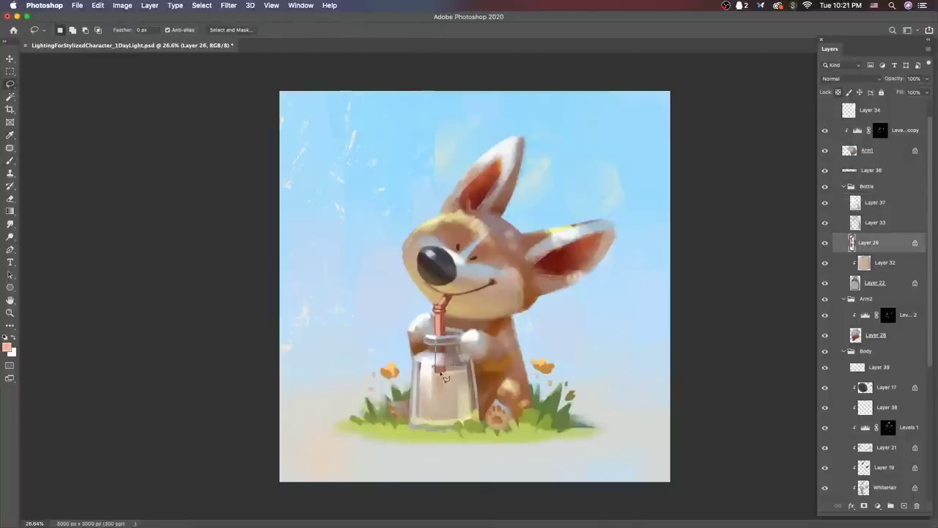
pyautogui.press('b')
# Step: Brighten the milk on Layer 32 with Levels, setting the white input level to 223
pyautogui.scroll(-5, 447, 377)
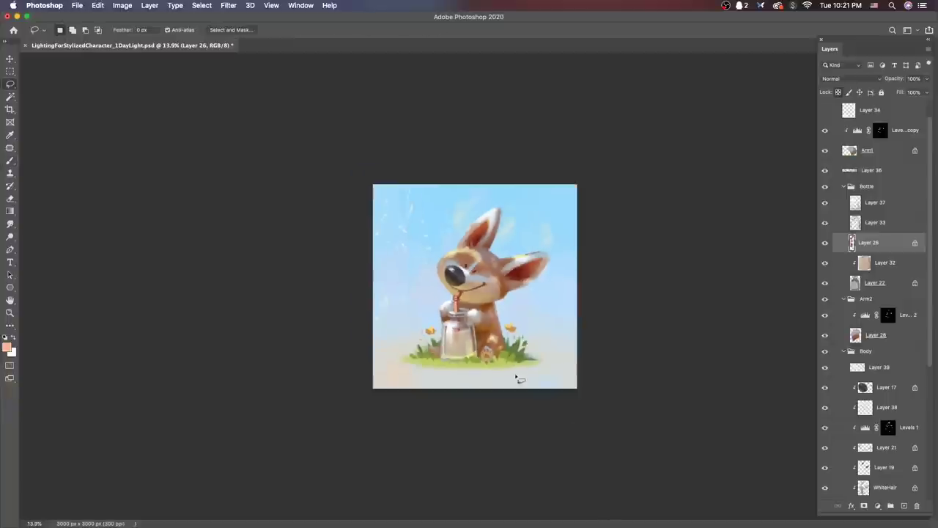
pyautogui.hotkey('alt', '[')
pyautogui.press('super+alt+l')
pyautogui.moveTo(786, 281); pyautogui.dragTo(785, 282)
pyautogui.moveTo(848, 281); pyautogui.dragTo(837, 283)
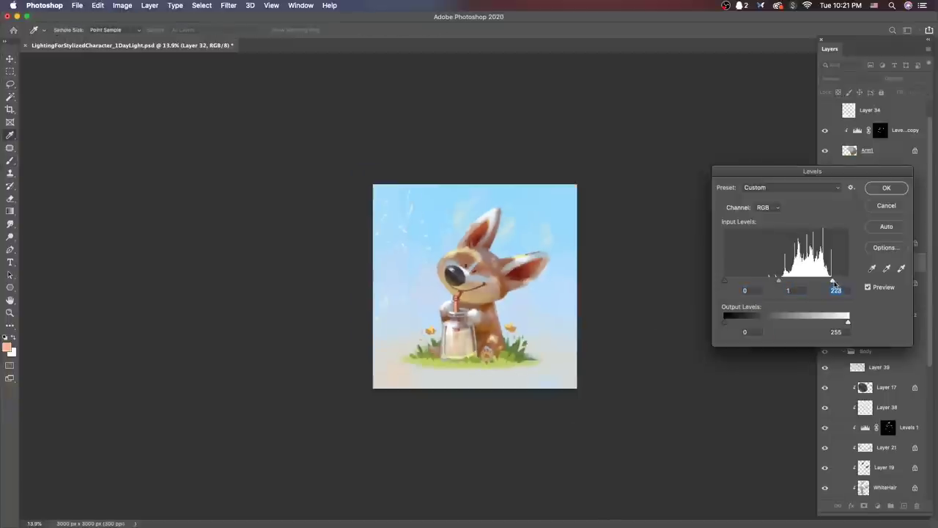
pyautogui.press('Return')
pyautogui.scroll(4, 582, 335)
# Step: Extend the sunlight over the dog's forehead by painting white on the Levels 1 mask and trimming it with the Eraser
pyautogui.click(863, 487)
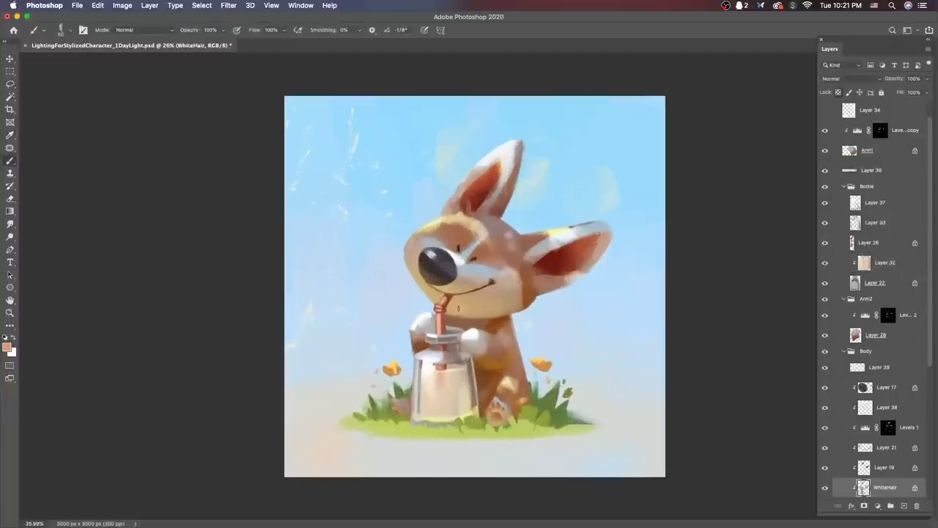
pyautogui.click(839, 427)
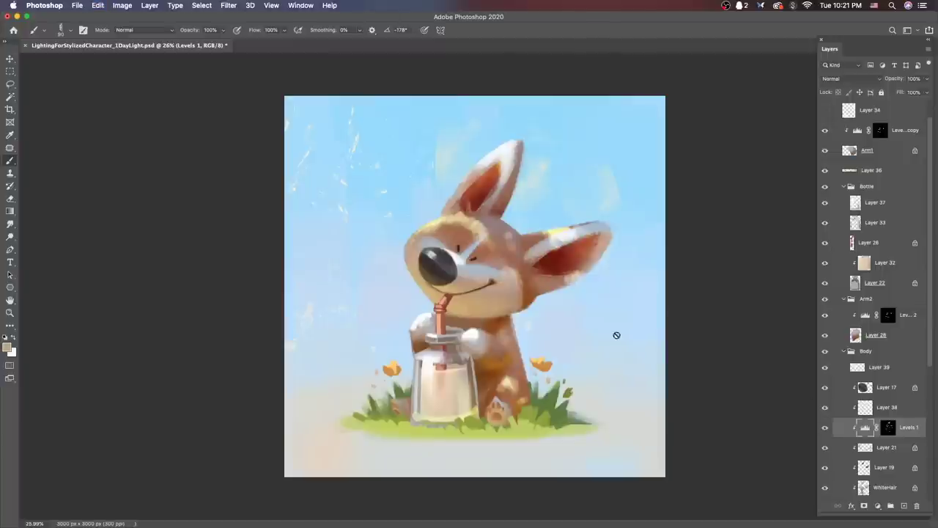
pyautogui.scroll(-1, 616, 335)
pyautogui.click(888, 427)
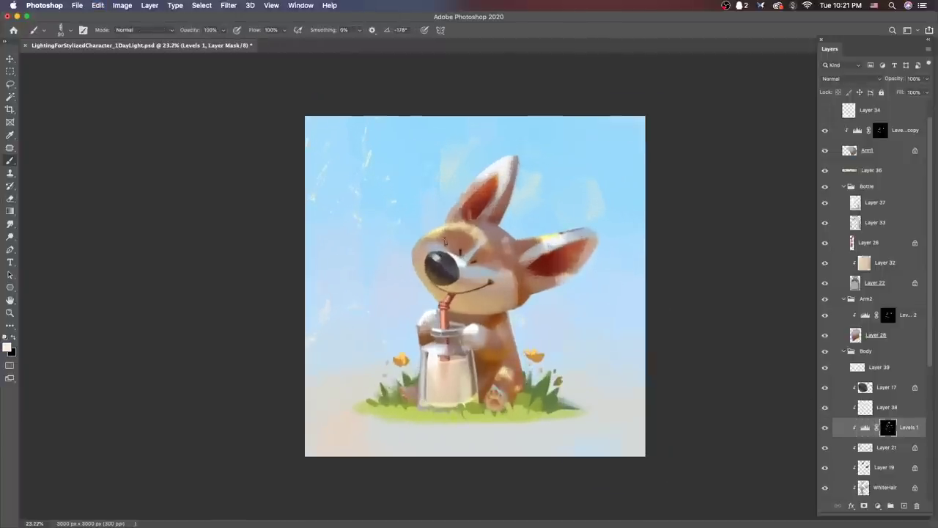
pyautogui.moveTo(445, 240)
pyautogui.mouseDown()
pyautogui.moveTo(433, 242)
pyautogui.moveTo(469, 246)
pyautogui.moveTo(447, 233)
pyautogui.moveTo(454, 250)
pyautogui.mouseUp()
pyautogui.press('super+z')
pyautogui.press('e')
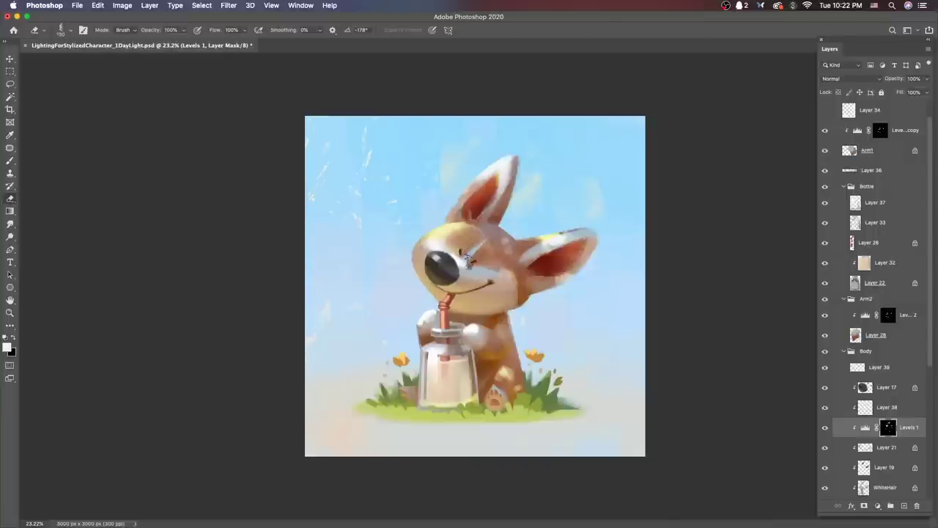
# Step: Fine-tune the Red channel of the Levels 1 adjustment and switch it back to the RGB channel
pyautogui.doubleClick(865, 428)
pyautogui.click(632, 220)
pyautogui.click(614, 230)
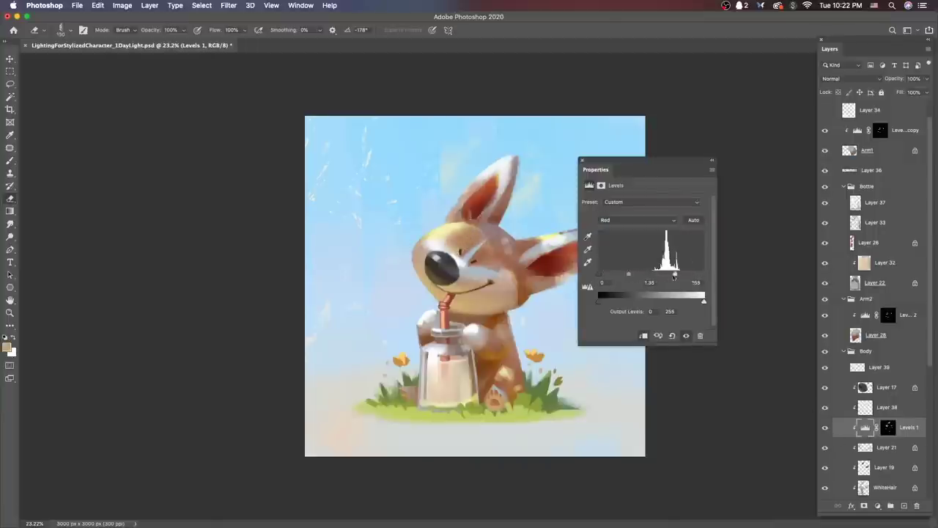
pyautogui.click(631, 220)
pyautogui.click(614, 210)
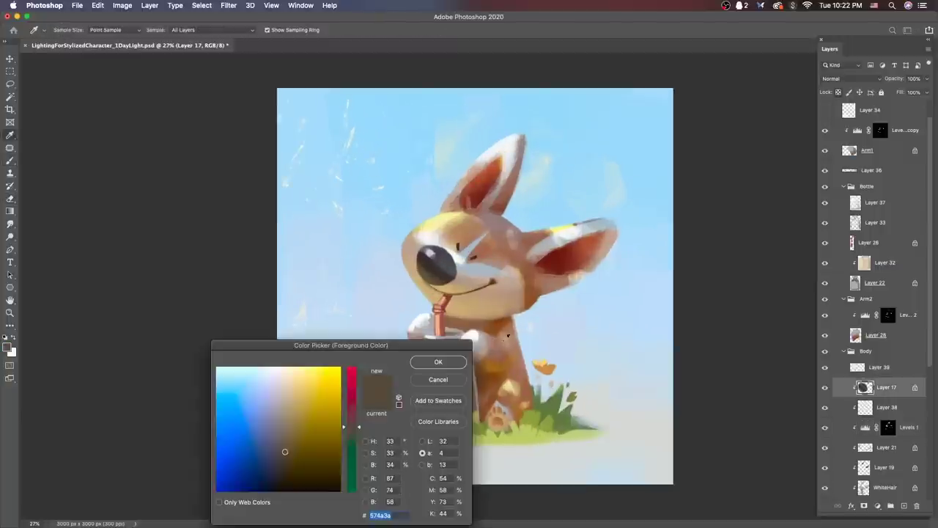
# Step: Touch up the nose on Layer 17 with a dark warm brown
pyautogui.click(445, 343)
pyautogui.press('Return')
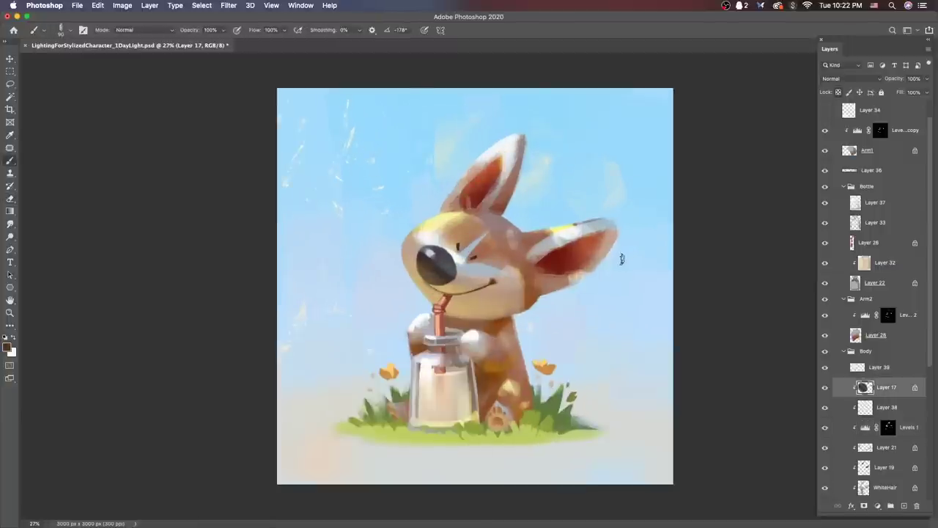
# Step: Refine the dog's fur with pale blue-grey on the WhiteHair layer and mauve-grey on the Base layer
pyautogui.keyDown('alt'); pyautogui.click(469, 323); pyautogui.keyUp('alt')
pyautogui.keyDown('super'); pyautogui.click(460, 317); pyautogui.keyUp('super')
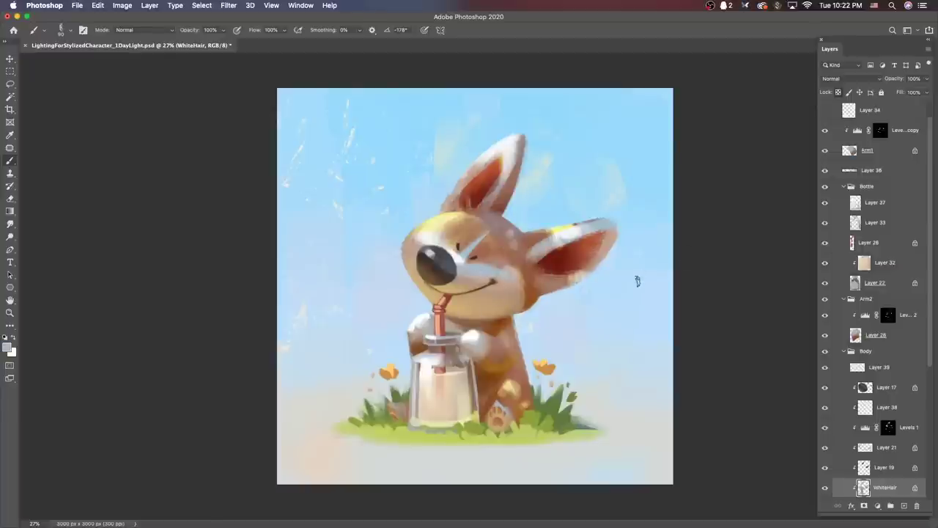
pyautogui.hotkey('alt', 'shift', 'c')
pyautogui.click(419, 240)
pyautogui.press('Return')
pyautogui.hotkey('alt', '[')
# Step: Flip the canvas horizontally and repaint the flowers on Layer 25 with saturated orange and darker orange-brown shading
pyautogui.scroll(-1, 618, 250)
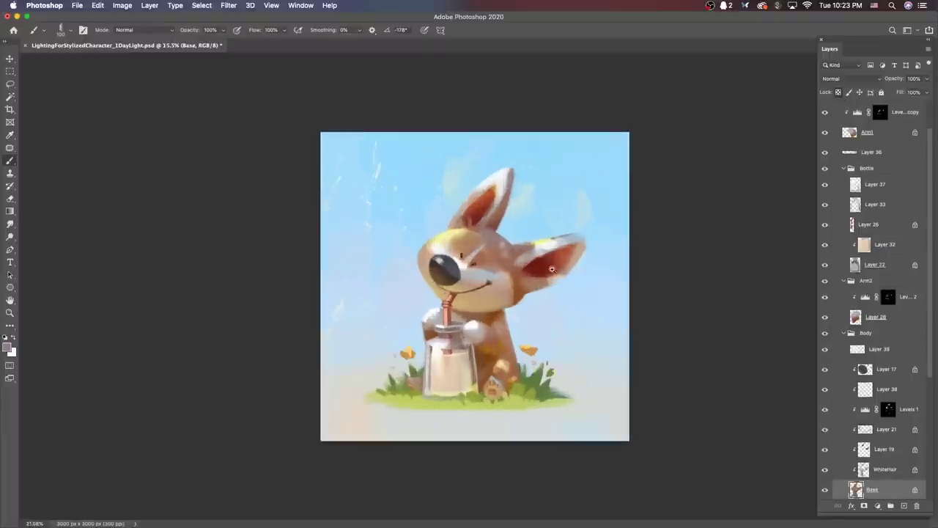
pyautogui.hotkey('ctrl', 'shift', 'h')
pyautogui.keyDown('alt'); pyautogui.click(553, 362); pyautogui.keyUp('alt')
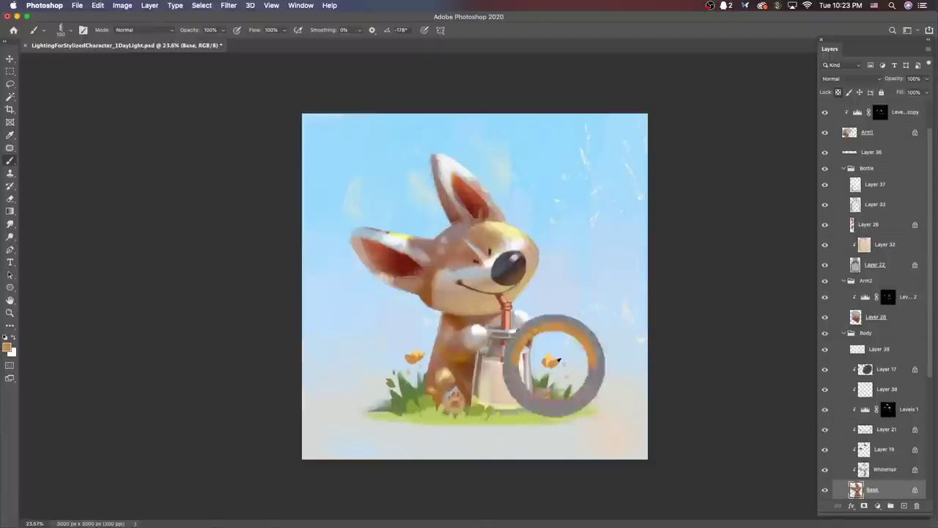
pyautogui.click(7, 347)
pyautogui.press('Escape')
pyautogui.press('w')
pyautogui.hotkey('alt', ',')
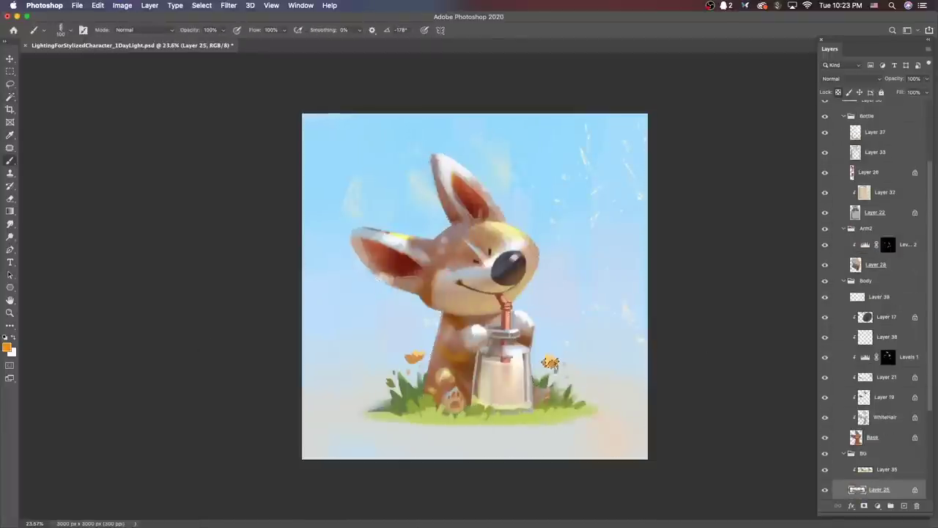
pyautogui.press('i')
pyautogui.click(7, 347)
pyautogui.press('Escape')
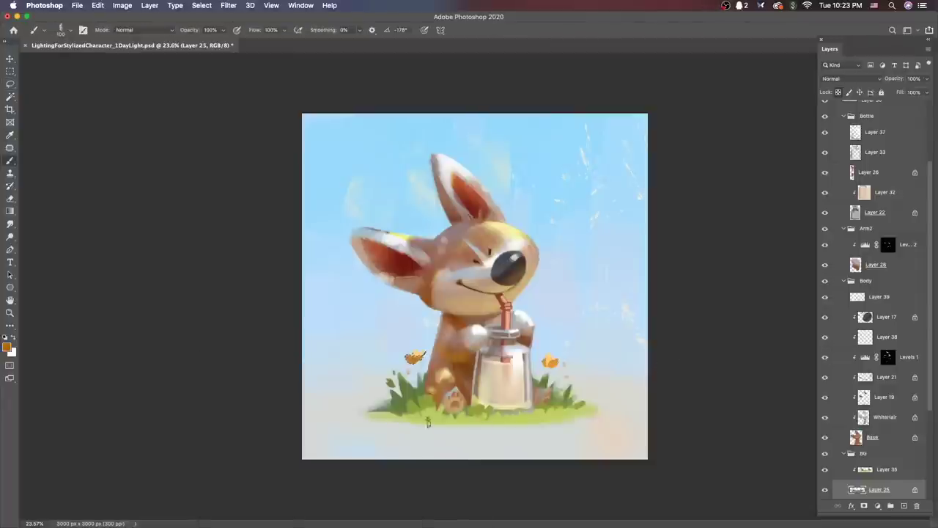
# Step: Add dark olive-green shading to the grass clump beside the dog on Layer 35
pyautogui.click(7, 347)
pyautogui.press('Return')
pyautogui.press('b')
pyautogui.hotkey('alt', ']')
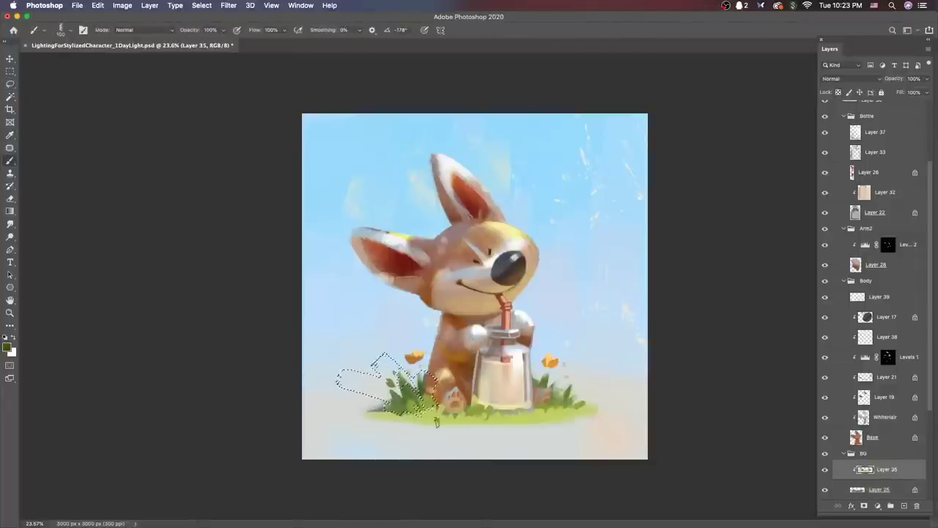
# Step: Hide the Levels adjustments that create the sunlight on the dog's body and arms
pyautogui.press('v')
pyautogui.scroll(-5, 632, 413)
pyautogui.scroll(4, 655, 406)
pyautogui.hotkey('alt', ',')
pyautogui.click(883, 472)
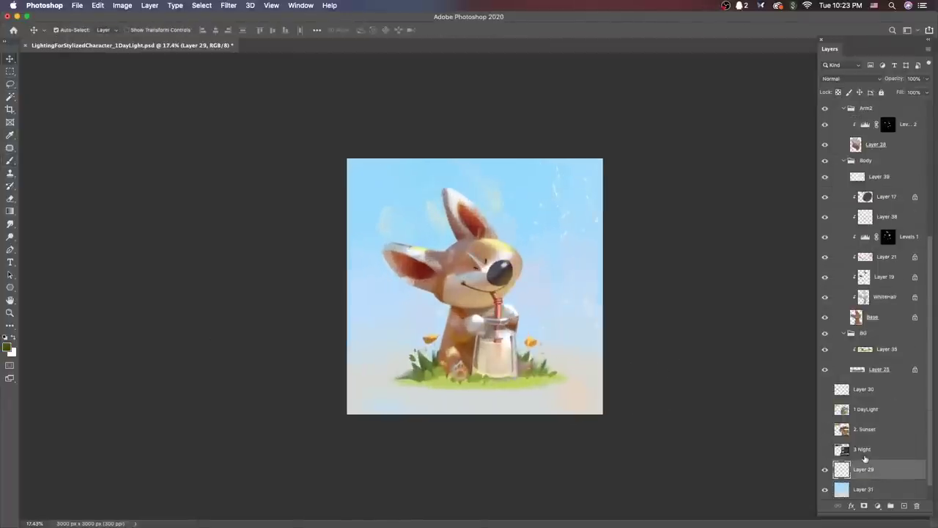
pyautogui.click(887, 236)
pyautogui.click(824, 236)
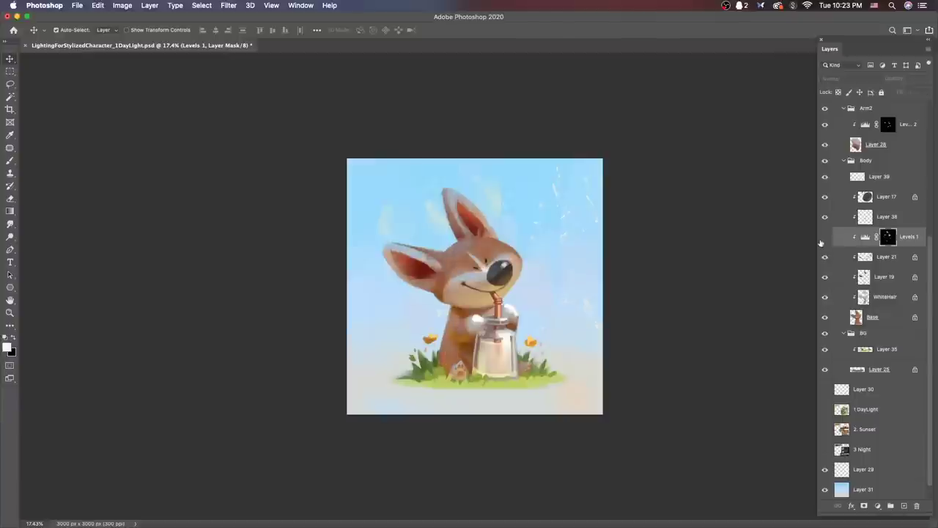
pyautogui.press('super+2')
pyautogui.press('b')
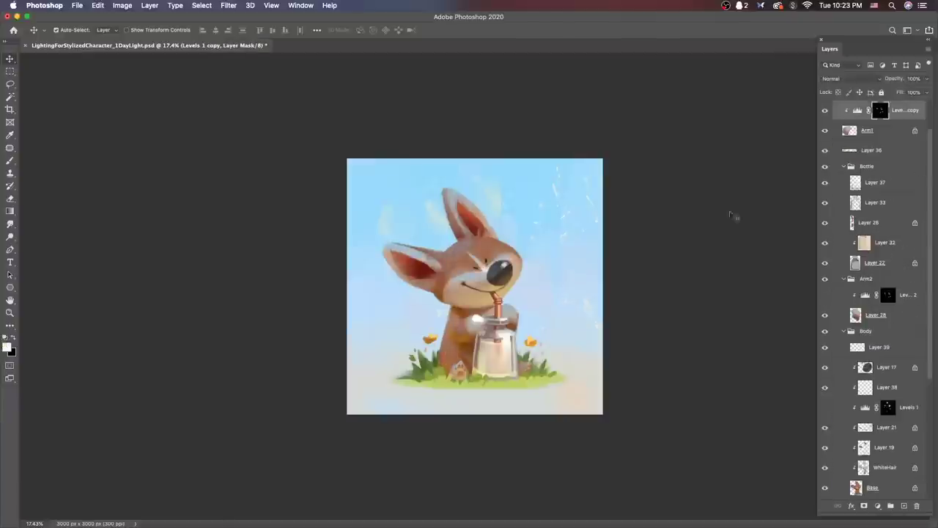
# Step: Create a clipped layer directly above Base and paint light peach-orange sunlight on the dog's forehead
pyautogui.press('super+alt+shift+n')
pyautogui.press('Return')
pyautogui.press('b')
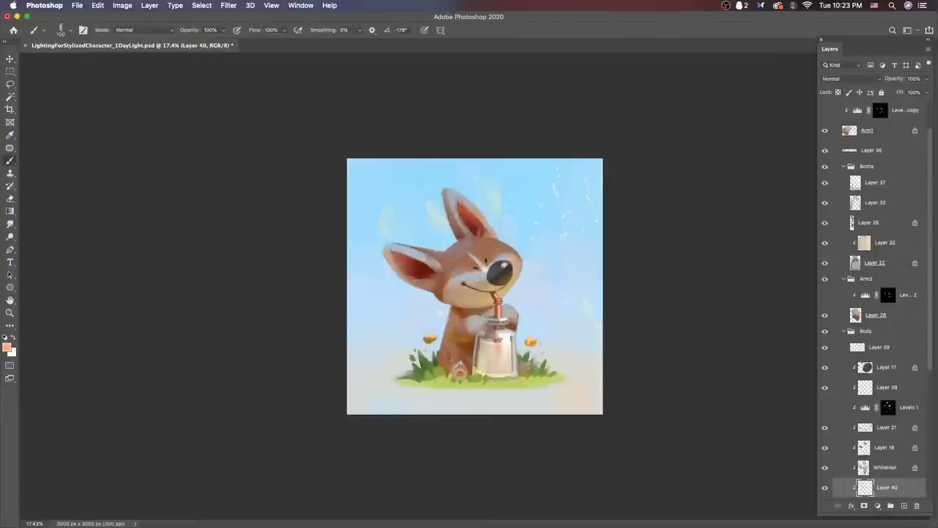
pyautogui.click(7, 347)
pyautogui.press('Return')
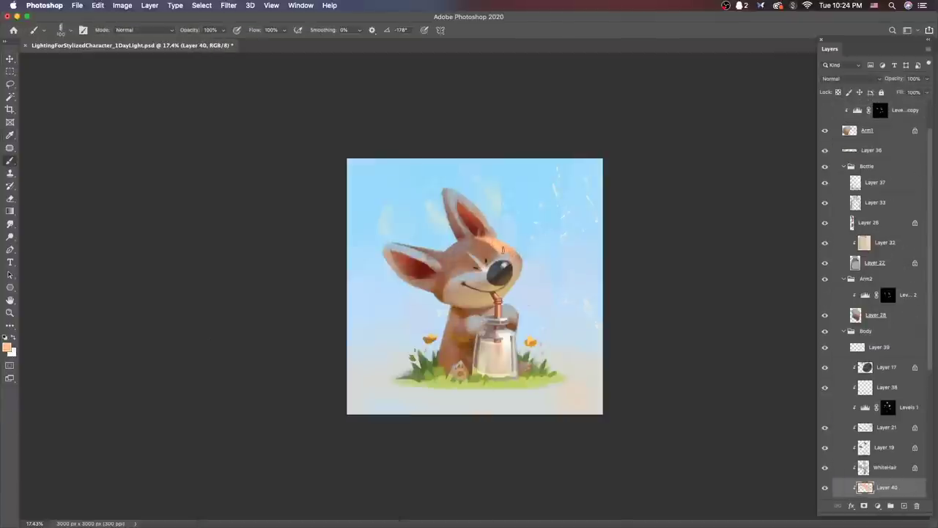
pyautogui.click(7, 347)
pyautogui.click(280, 369)
pyautogui.click(436, 363)
# Step: Paint warm near-white sunlight on the WhiteHair layer and the paws, locking the transparent pixels of Layer 28
pyautogui.keyDown('super'); pyautogui.click(505, 254); pyautogui.keyUp('super')
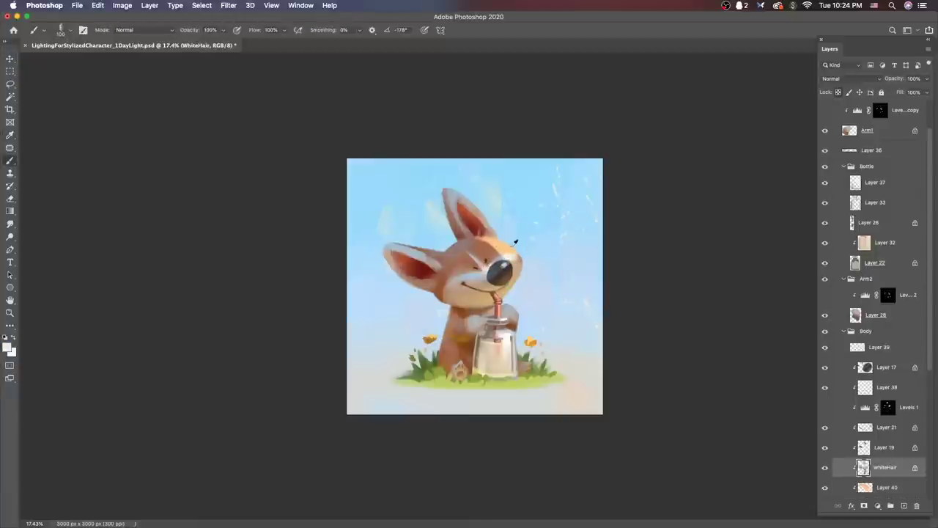
pyautogui.moveTo(449, 191); pyautogui.dragTo(461, 201)
pyautogui.keyDown('super'); pyautogui.click(513, 303); pyautogui.keyUp('super')
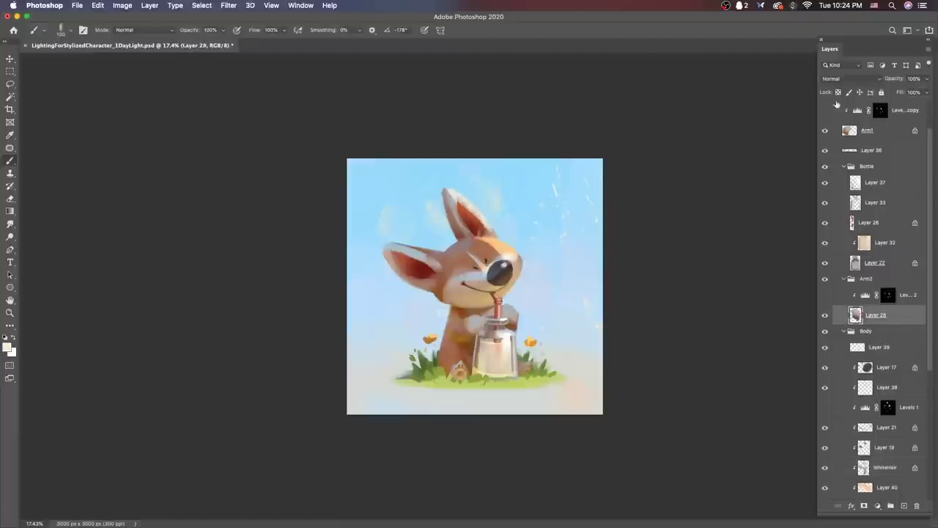
pyautogui.keyDown('super'); pyautogui.click(512, 308); pyautogui.keyUp('super')
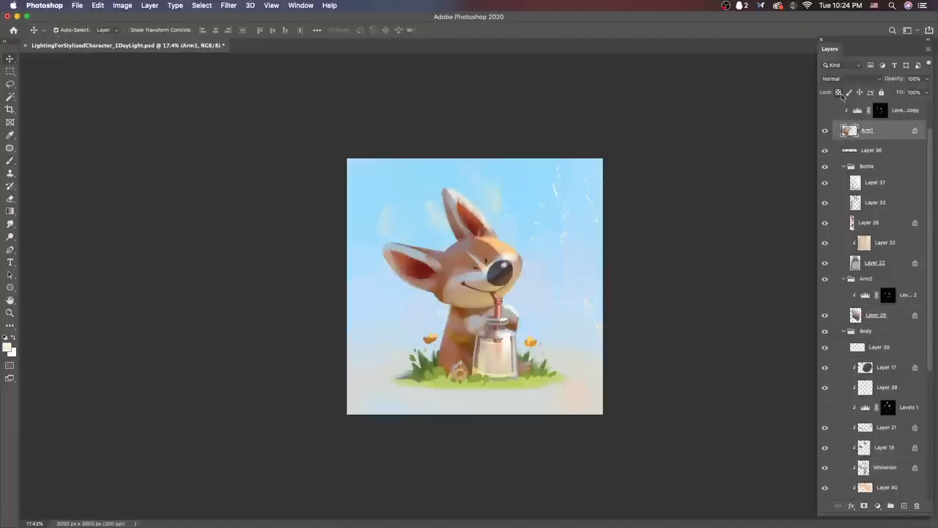
# Step: Paint yellow-orange and cream sunlight along the top of the lower ear on Layer 40 and WhiteHair
pyautogui.scroll(-1, 543, 311)
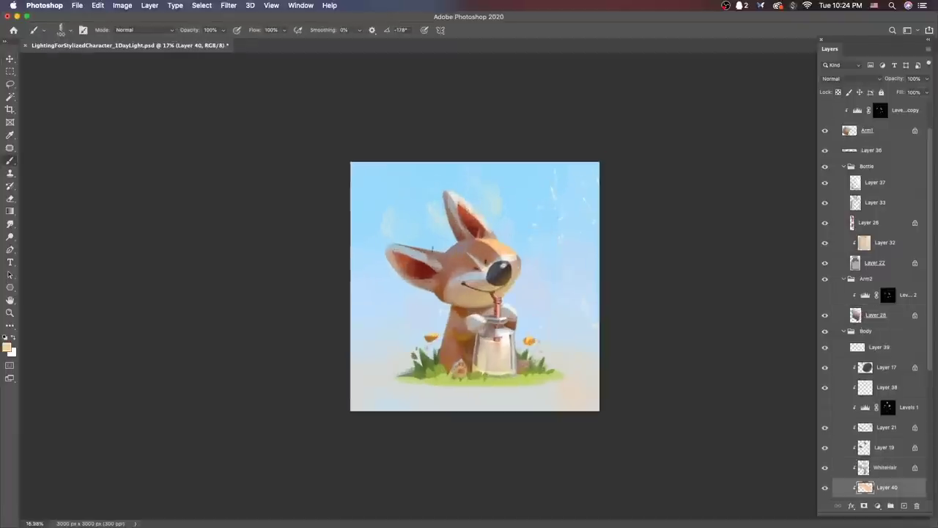
pyautogui.keyDown('super'); pyautogui.click(427, 244); pyautogui.keyUp('super')
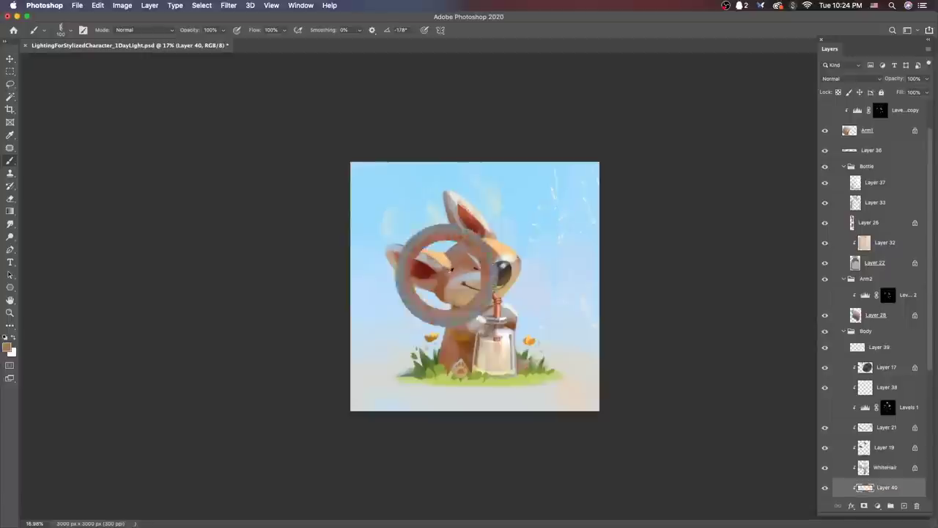
pyautogui.keyDown('super'); pyautogui.click(419, 245); pyautogui.keyUp('super')
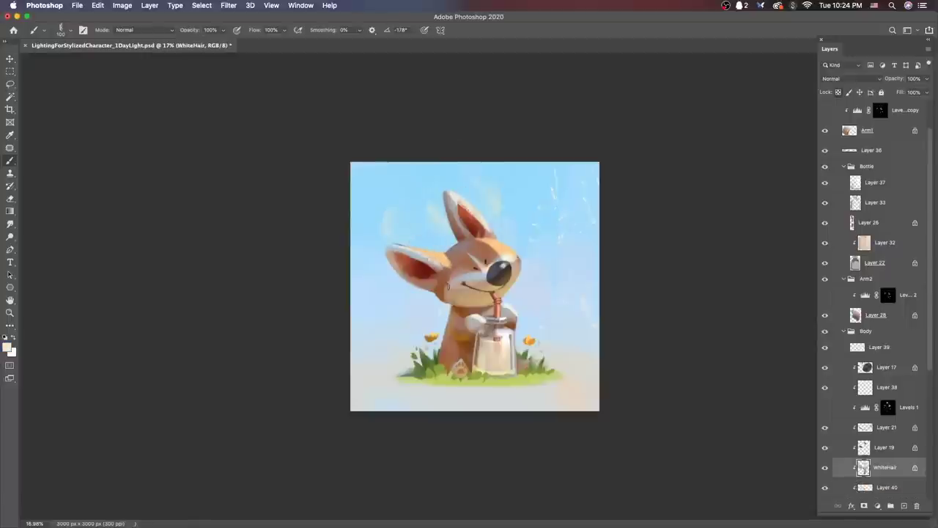
pyautogui.keyDown('super'); pyautogui.click(428, 240); pyautogui.keyUp('super')
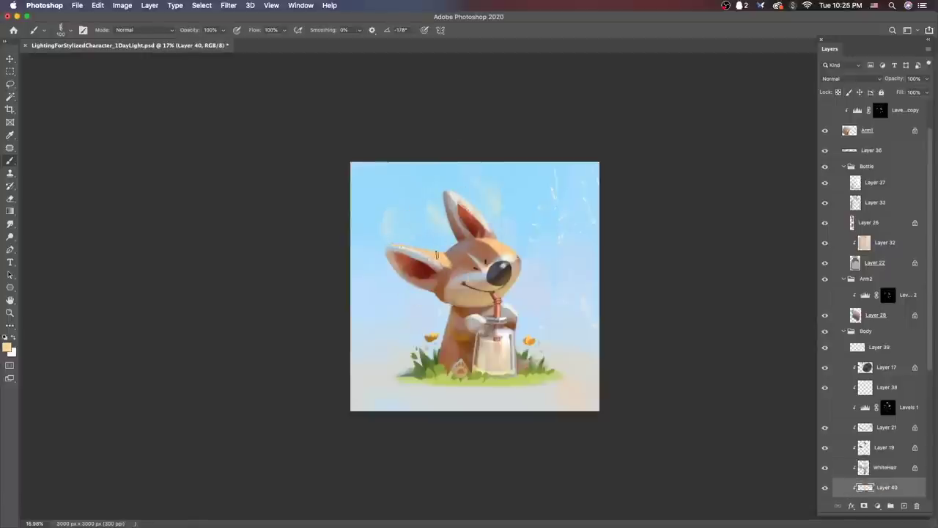
pyautogui.scroll(2, 580, 277)
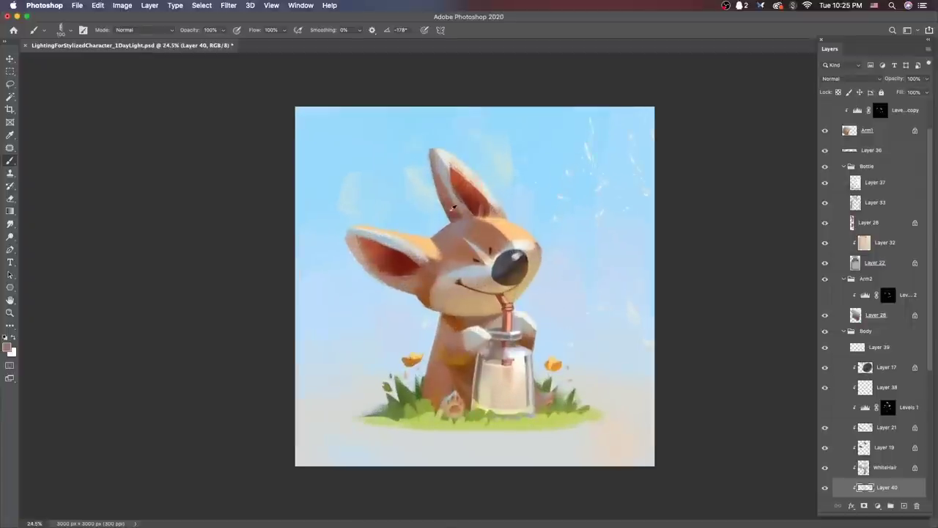
# Step: Rework the shading of the dog's ear, torso and arm with sampled warm browns on the Base and Arm1 layers
pyautogui.keyDown('alt'); pyautogui.click(438, 199); pyautogui.keyUp('alt')
pyautogui.keyDown('super'); pyautogui.click(438, 199); pyautogui.keyUp('super')
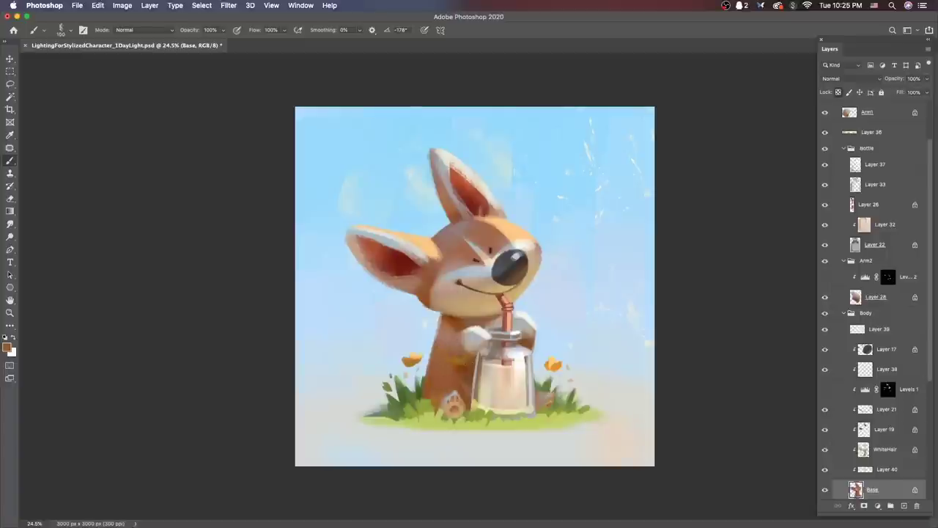
pyautogui.keyDown('super'); pyautogui.click(462, 353); pyautogui.keyUp('super')
pyautogui.keyDown('alt'); pyautogui.click(454, 355); pyautogui.keyUp('alt')
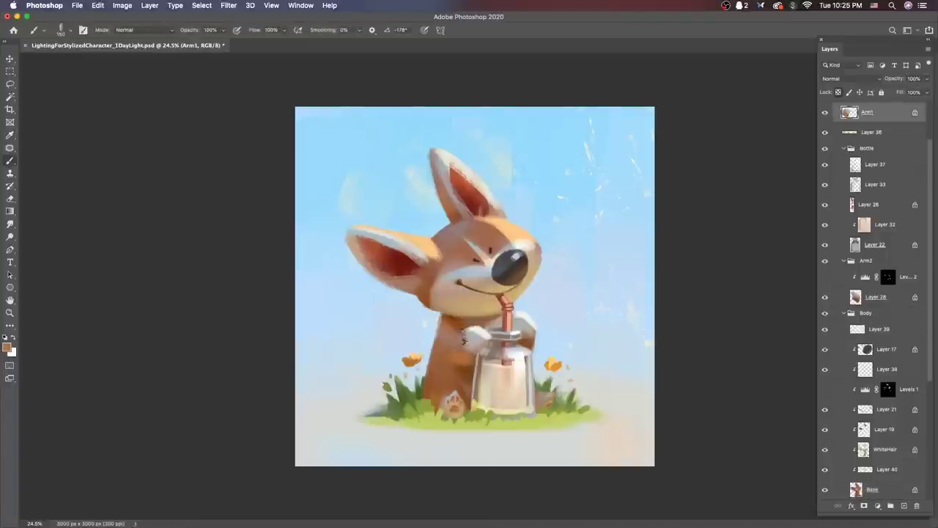
pyautogui.keyDown('alt'); pyautogui.click(463, 340); pyautogui.keyUp('alt')
pyautogui.keyDown('super'); pyautogui.click(443, 334); pyautogui.keyUp('super')
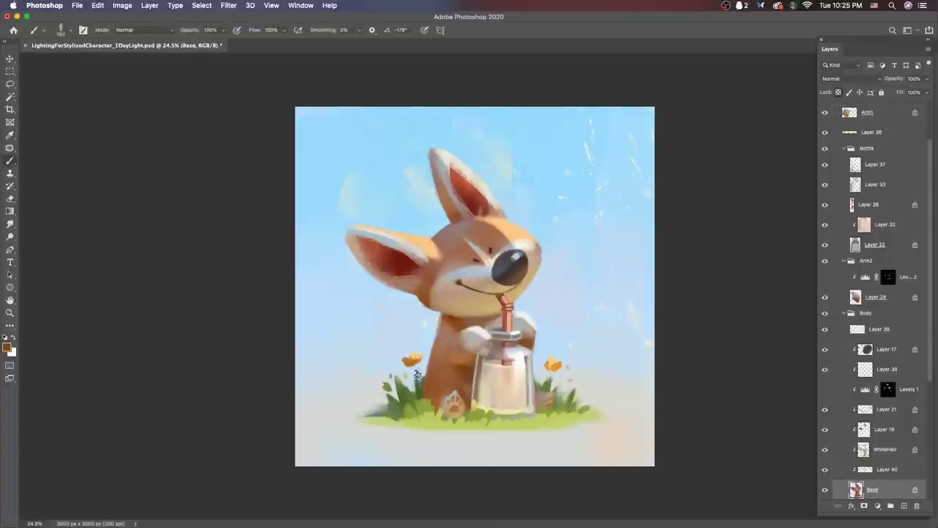
pyautogui.keyDown('alt'); pyautogui.click(425, 390); pyautogui.keyUp('alt')
pyautogui.keyDown('alt'); pyautogui.click(443, 374); pyautogui.keyUp('alt')
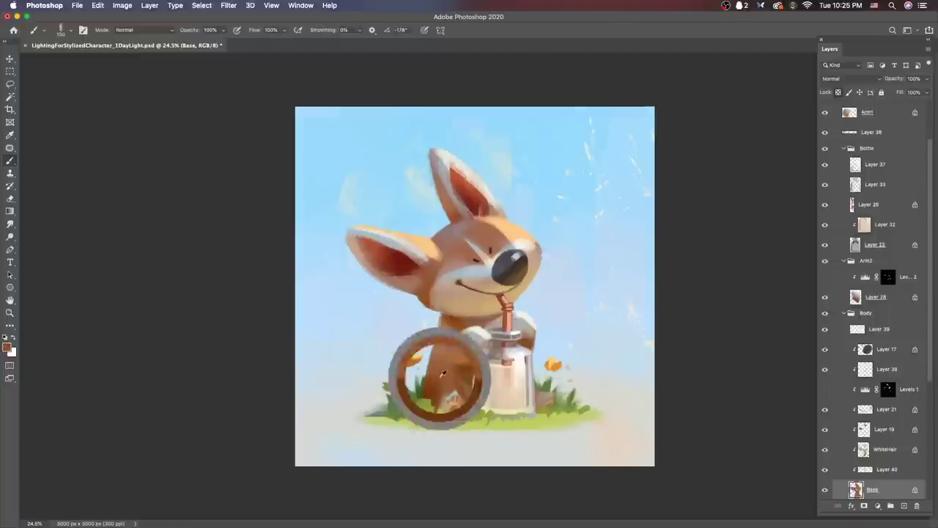
pyautogui.keyDown('alt'); pyautogui.click(454, 345); pyautogui.keyUp('alt')
pyautogui.scroll(-3, 596, 379)
pyautogui.scroll(3, 496, 228)
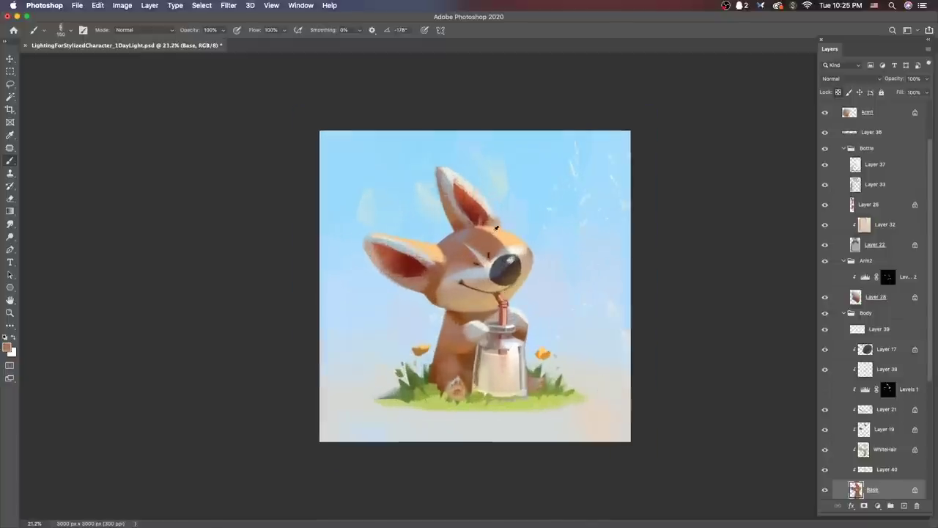
# Step: Enrich the orange along the forehead on Base and refine the light fur of the muzzle on WhiteHair
pyautogui.click(352, 455)
pyautogui.press('Return')
pyautogui.press('Return')
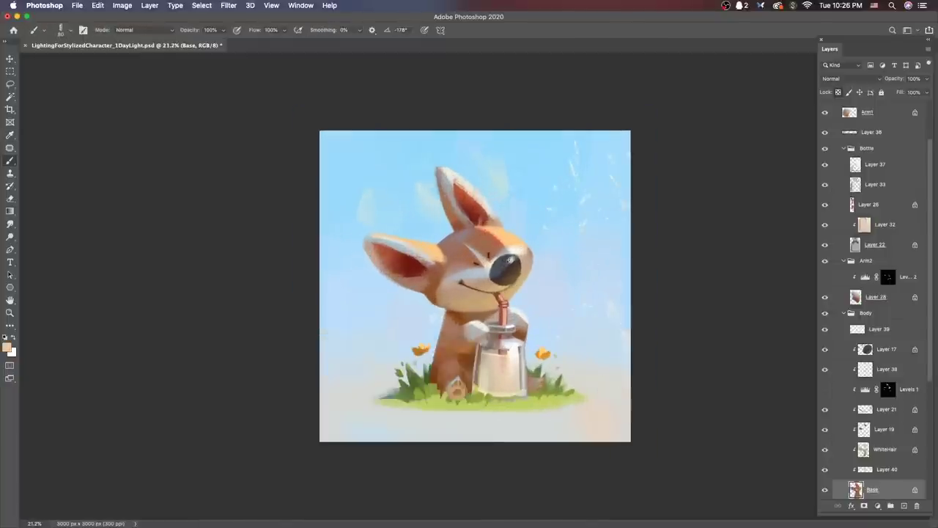
pyautogui.keyDown('super'); pyautogui.click(519, 250); pyautogui.keyUp('super')
pyautogui.keyDown('alt'); pyautogui.click(519, 250); pyautogui.keyUp('alt')
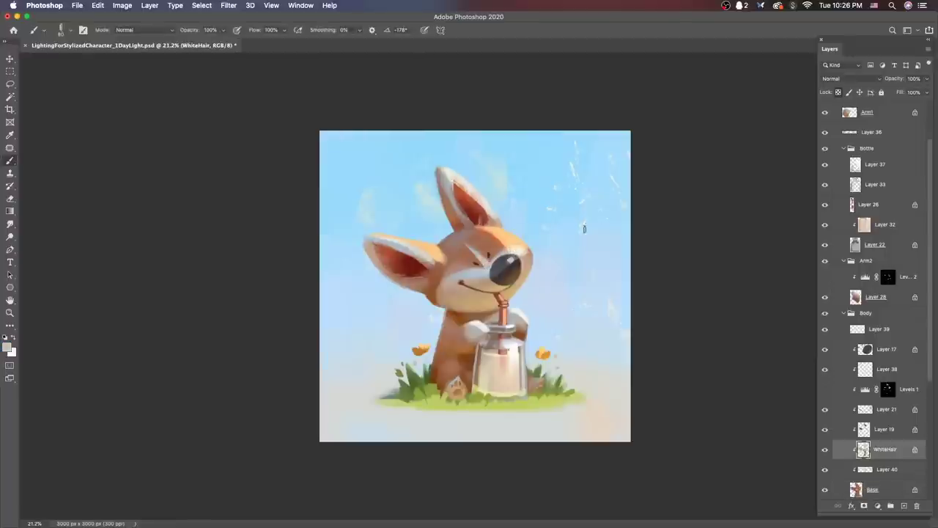
pyautogui.scroll(-5, 703, 205)
pyautogui.scroll(5, 592, 256)
# Step: Flip the canvas horizontally and touch up the forehead on Layer 40 and the muzzle on Layer 21 with sampled tans
pyautogui.press('h')
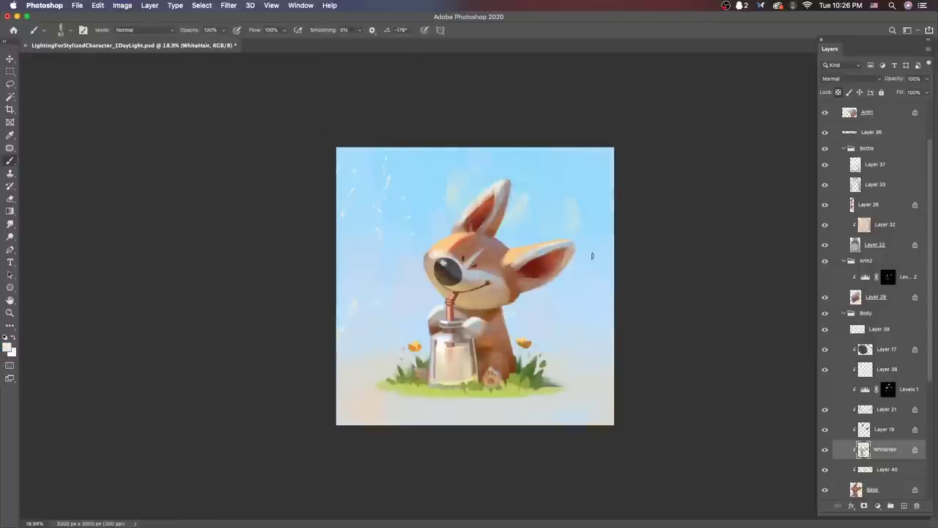
pyautogui.keyDown('super'); pyautogui.click(445, 238); pyautogui.keyUp('super')
pyautogui.keyDown('alt'); pyautogui.click(445, 239); pyautogui.keyUp('alt')
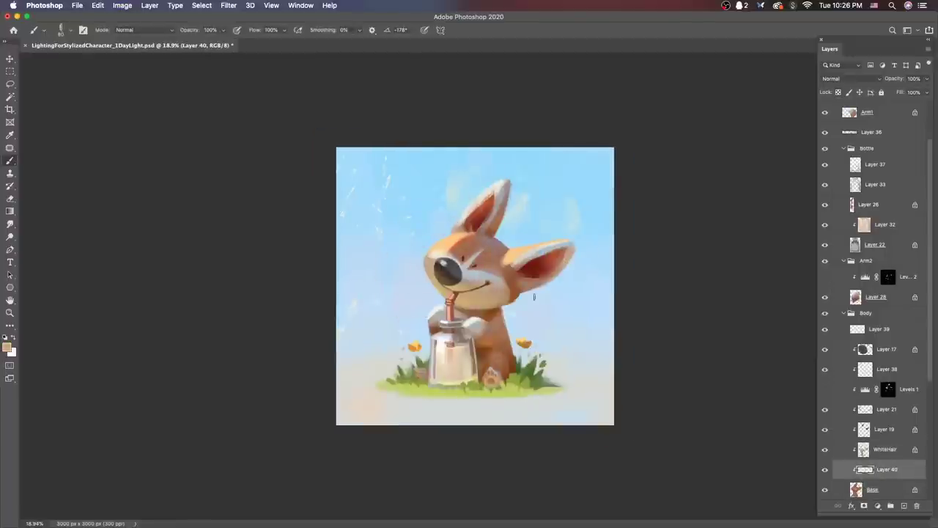
pyautogui.keyDown('super'); pyautogui.click(458, 287); pyautogui.keyUp('super')
pyautogui.keyDown('alt'); pyautogui.click(458, 287); pyautogui.keyUp('alt')
pyautogui.press(']')
pyautogui.scroll(1, 595, 285)
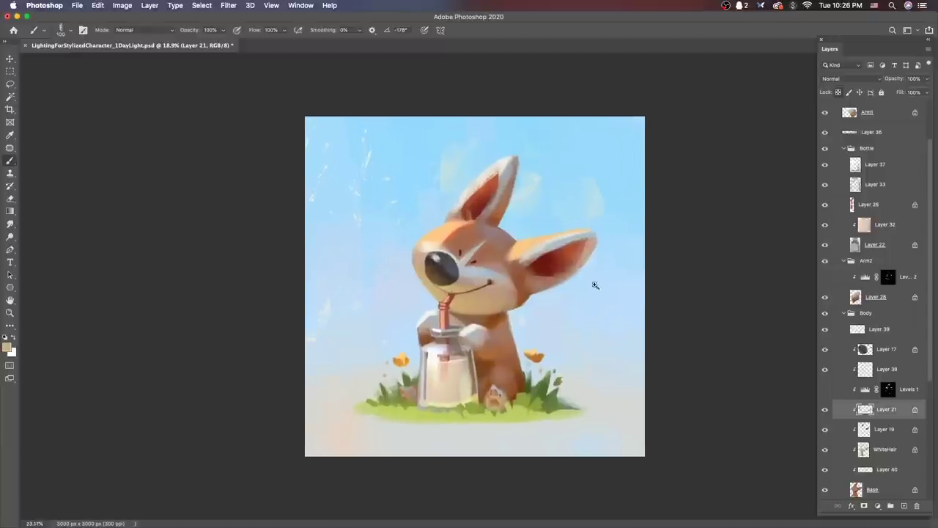
# Step: Repaint the straw on Layer 26 with a deeper, more saturated red and switch to a different brush preset
pyautogui.scroll(1, 477, 288)
pyautogui.keyDown('super'); pyautogui.click(434, 315); pyautogui.keyUp('super')
pyautogui.press('super+u')
pyautogui.press('Escape')
pyautogui.keyDown('alt'); pyautogui.click(432, 316); pyautogui.keyUp('alt')
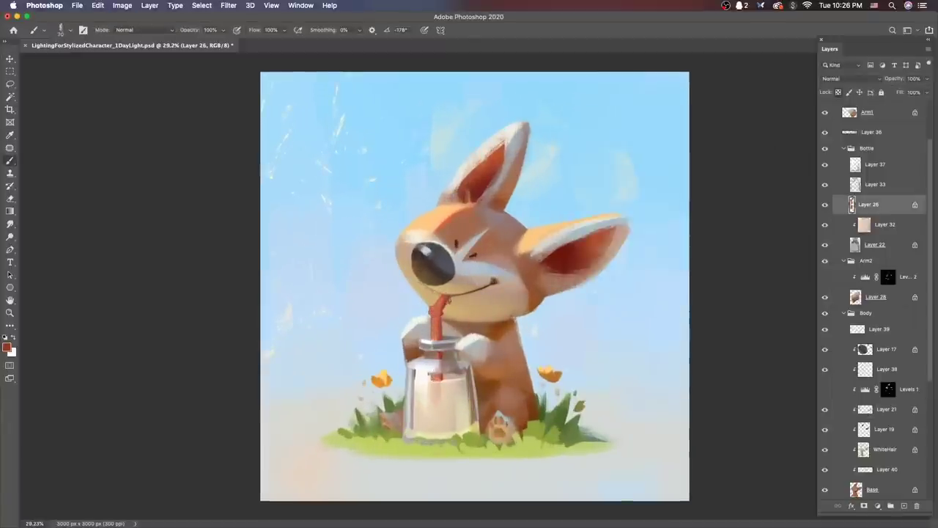
pyautogui.click(7, 347)
pyautogui.click(349, 433)
pyautogui.press('Return')
pyautogui.rightClick(498, 278)
pyautogui.press('Return')
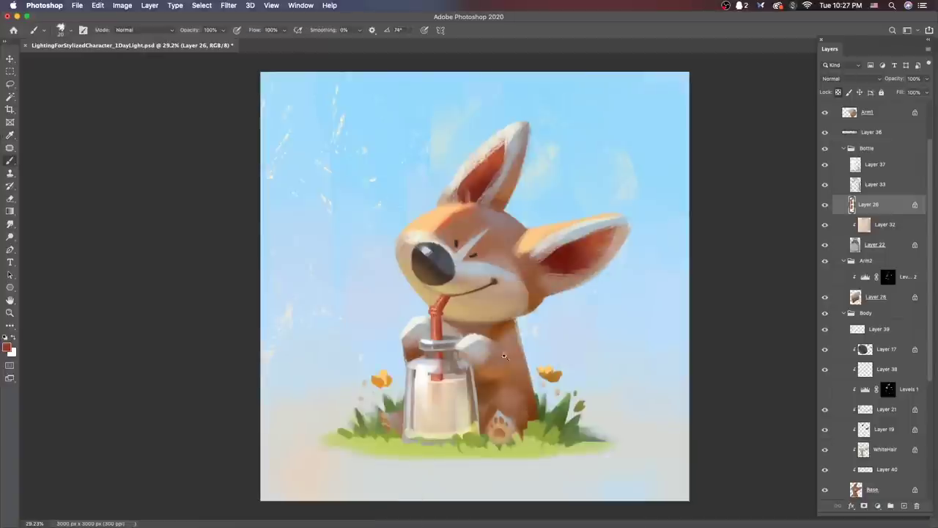
# Step: Paint a white highlight down the front of the milk bottle on Layer 37, set to Color Dodge
pyautogui.scroll(1, 503, 357)
pyautogui.press('x')
pyautogui.hotkey('alt', ']')
pyautogui.hotkey('alt', ']')
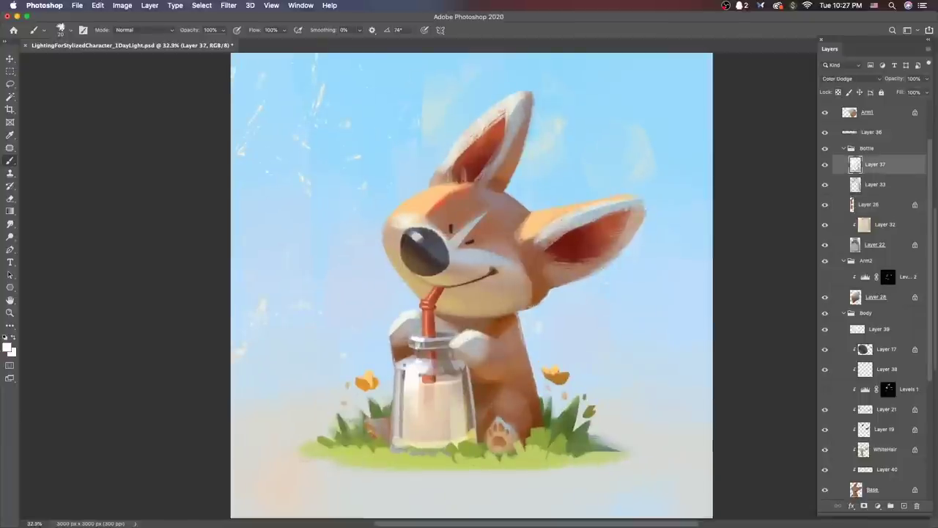
pyautogui.moveTo(428, 369); pyautogui.dragTo(434, 410)
pyautogui.scroll(-7, 502, 384)
pyautogui.scroll(7, 472, 339)
# Step: Select the milk's Layer 32, lock its transparent pixels and choose the 45 px soft round Multiply brush
pyautogui.hotkey('alt', '[')
pyautogui.hotkey('alt', '[')
pyautogui.hotkey('alt', '[')
pyautogui.rightClick(444, 273)
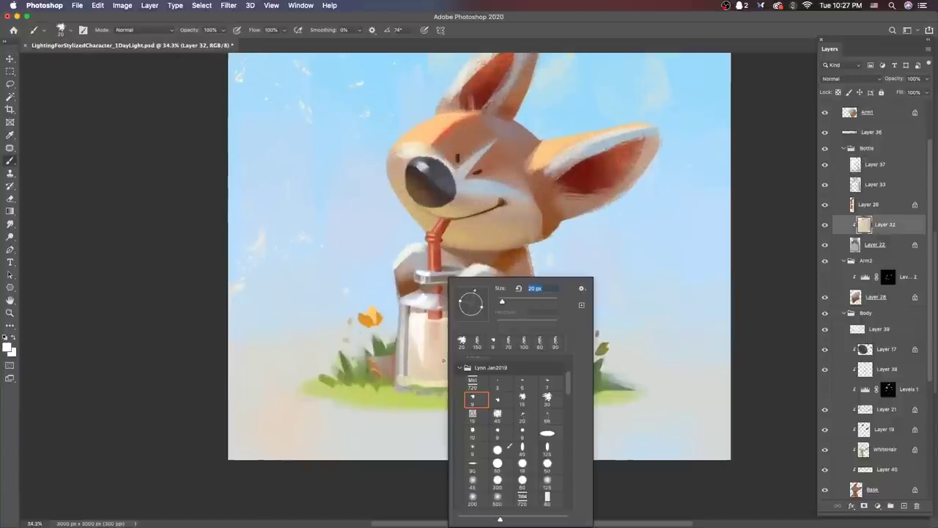
pyautogui.click(551, 483)
pyautogui.press('v')
pyautogui.press('b')
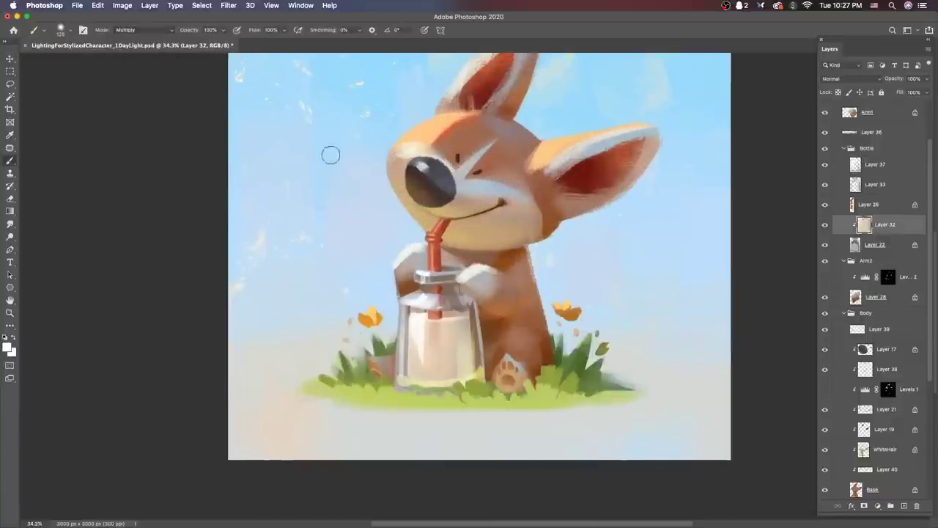
pyautogui.rightClick(477, 333)
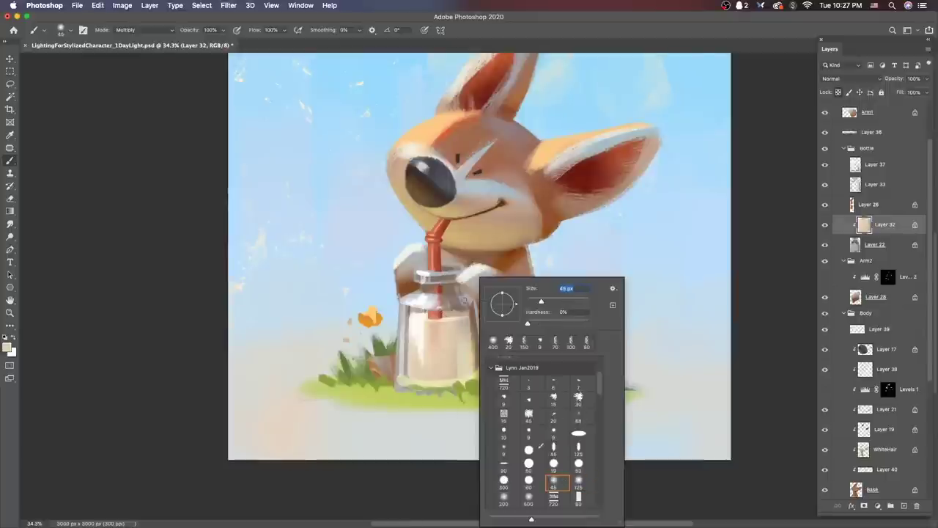
pyautogui.click(559, 482)
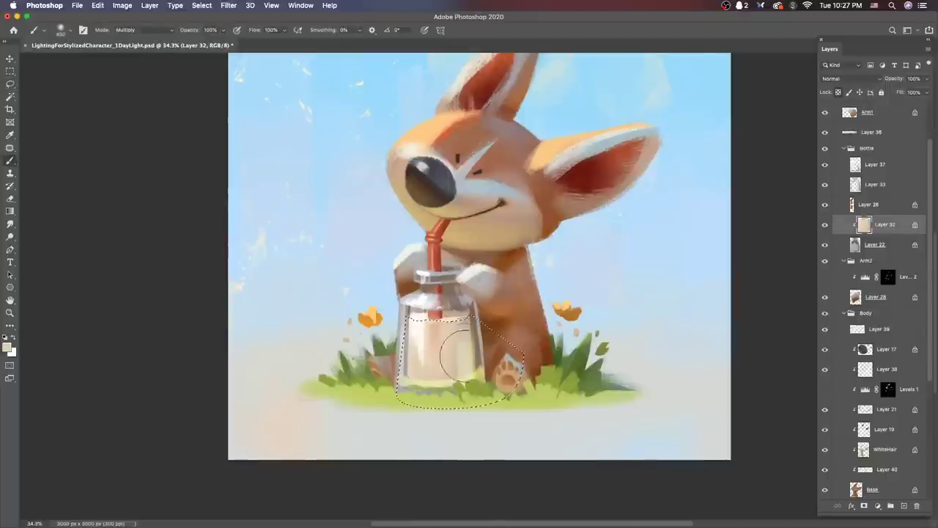
# Step: Darken the lassoed milk area with the 400 px soft Multiply brush, deselect it and save the document
pyautogui.scroll(-3, 476, 321)
pyautogui.scroll(2, 498, 323)
pyautogui.press('l')
pyautogui.hotkey('ctrl', 'd')
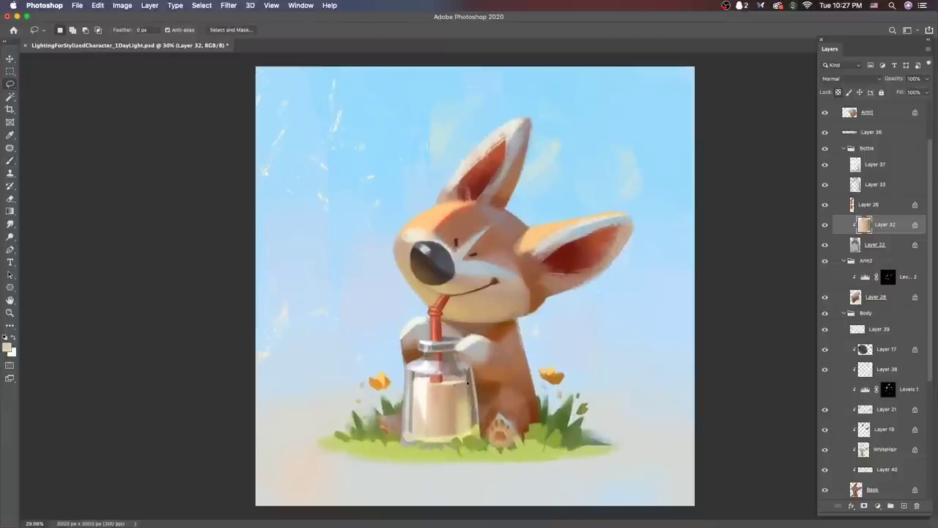
pyautogui.scroll(-3, 605, 379)
pyautogui.scroll(2, 595, 382)
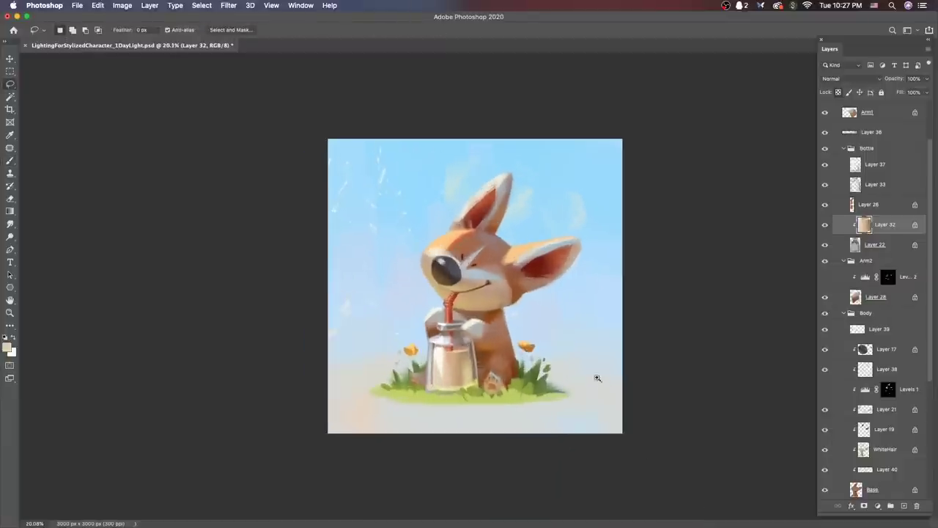
pyautogui.hotkey('ctrl', 's')
pyautogui.scroll(1, 601, 388)
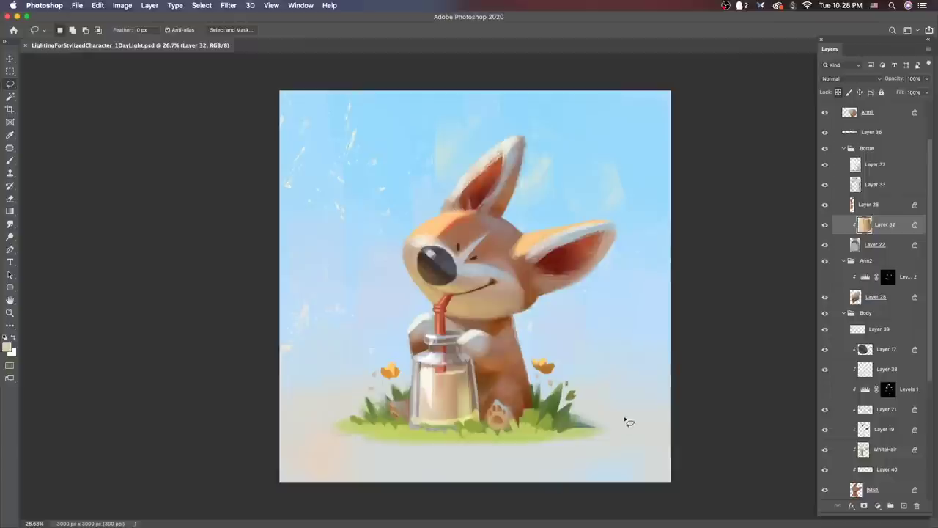
# Step: Collapse the layer groups and rename the main character group to 1 dayLight
pyautogui.click(843, 148)
pyautogui.scroll(2, 872, 161)
pyautogui.click(881, 154)
pyautogui.click(837, 118)
pyautogui.click(861, 121)
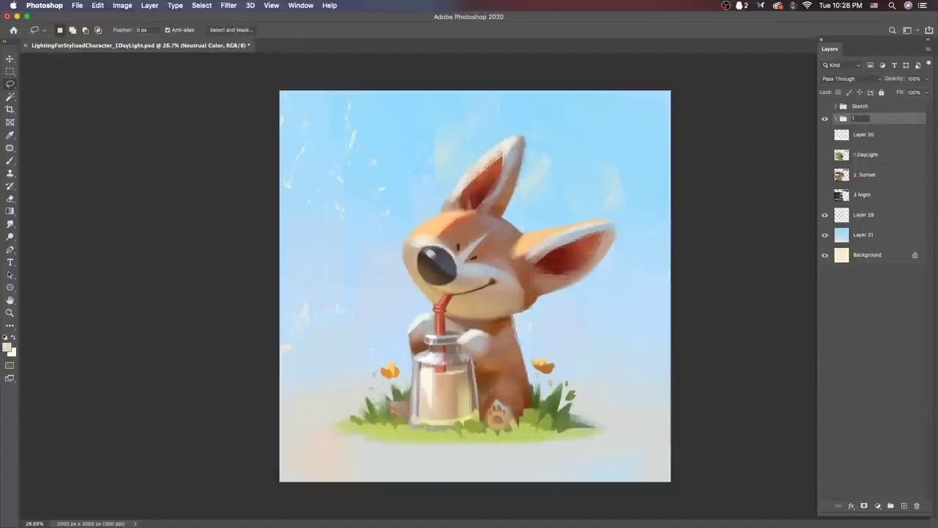
pyautogui.write('1 daylight')
pyautogui.press('Return')
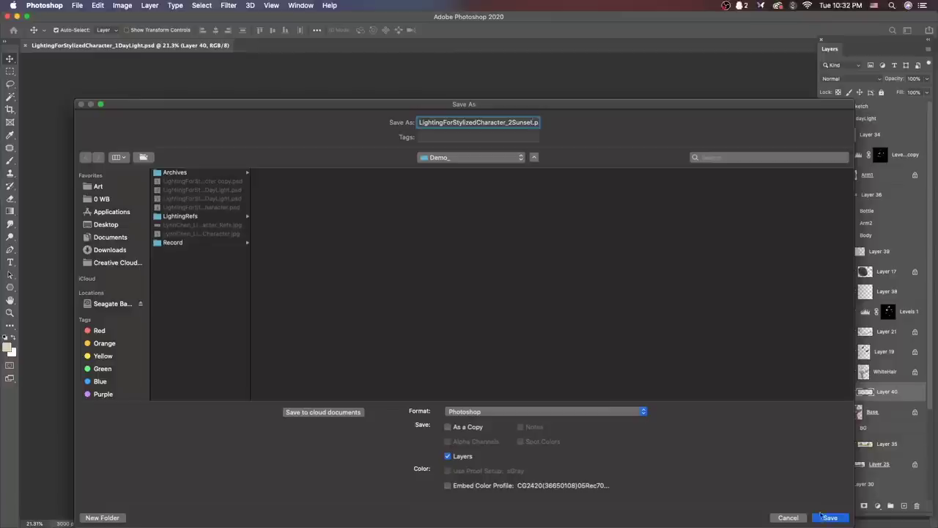
# Step: Save the document as LightingForStylizedCharacter_2Sunset.psd and show the 2. Sunset reference layer
pyautogui.click(831, 516)
pyautogui.click(836, 118)
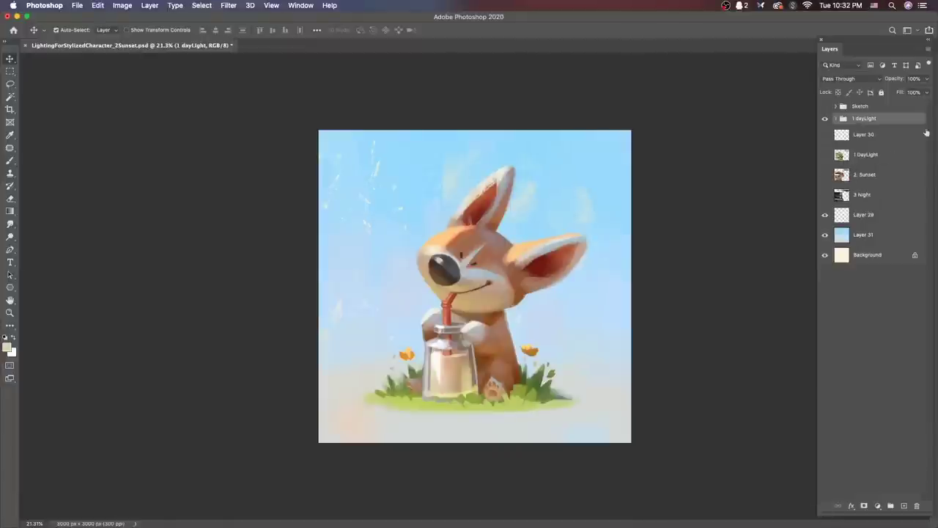
pyautogui.click(824, 175)
pyautogui.click(865, 174)
# Step: Repaint the character's fur in flat brown on the Base layer and its white markings in muted grey on WhiteHair
pyautogui.click(576, 268)
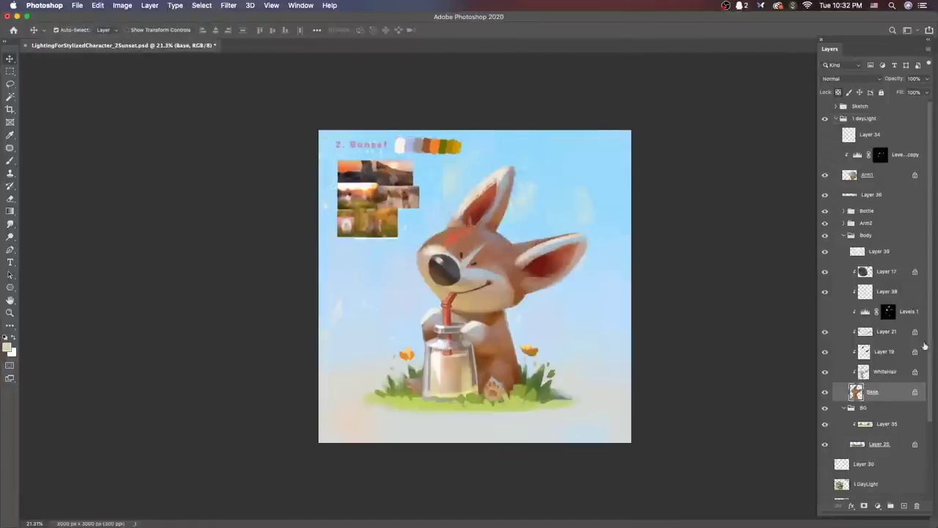
pyautogui.click(513, 214)
pyautogui.press('b')
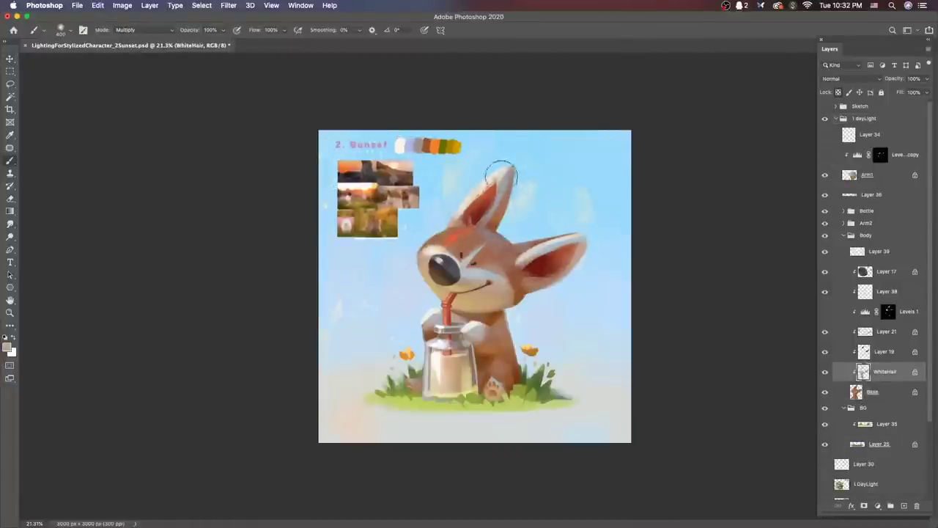
pyautogui.press('super+z')
pyautogui.press('super+z')
pyautogui.press('v')
pyautogui.click(600, 280)
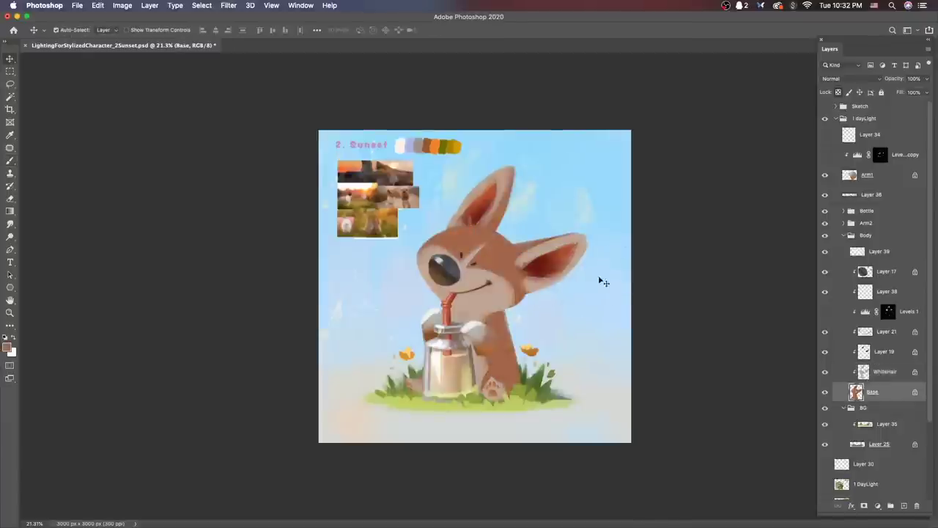
# Step: Remove the Levels adjustments above the arm and body, and sample the brown fur colour for the Arm1 layer
pyautogui.click(485, 334)
pyautogui.press('b')
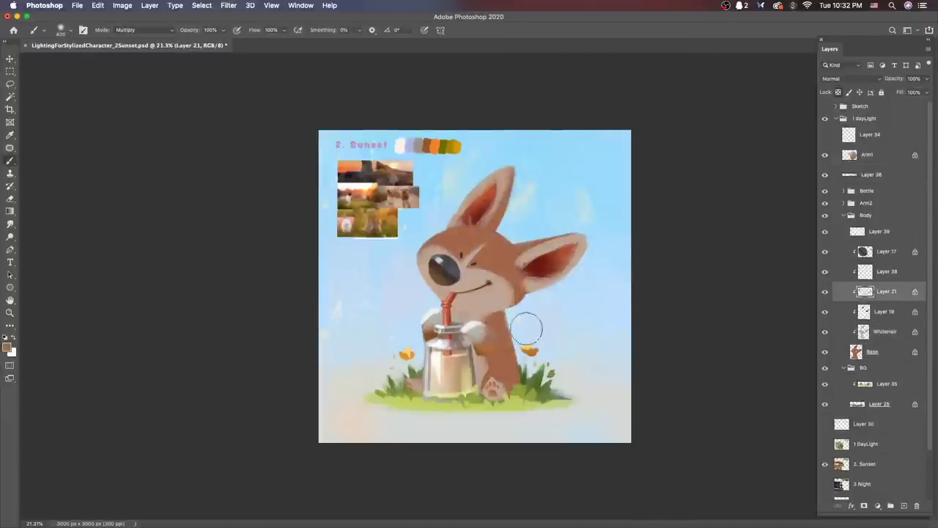
pyautogui.keyDown('alt'); pyautogui.click(475, 334); pyautogui.keyUp('alt')
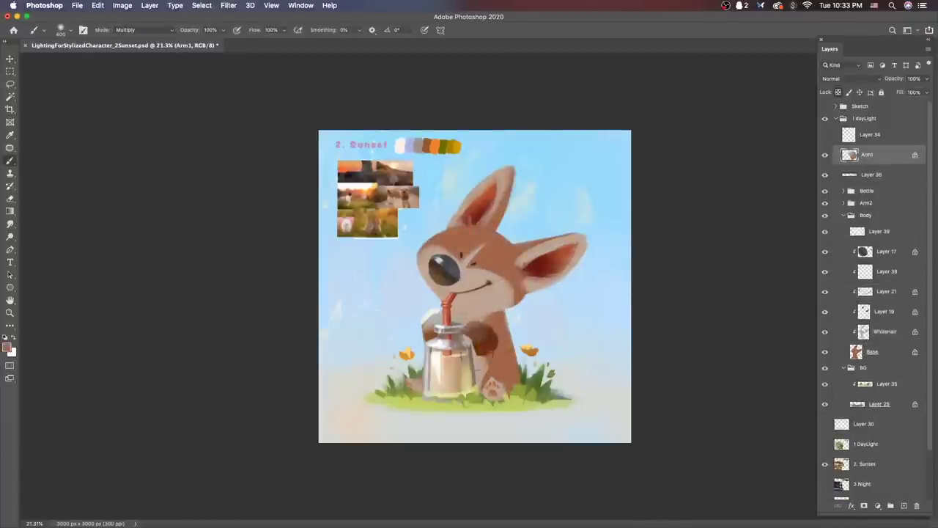
# Step: Try to darken the front arm on the Arm1 layer with a brown Multiply stroke
pyautogui.moveTo(469, 328); pyautogui.dragTo(485, 346)
pyautogui.press('super+z')
pyautogui.press('super+shift+z')
pyautogui.press('super+z')
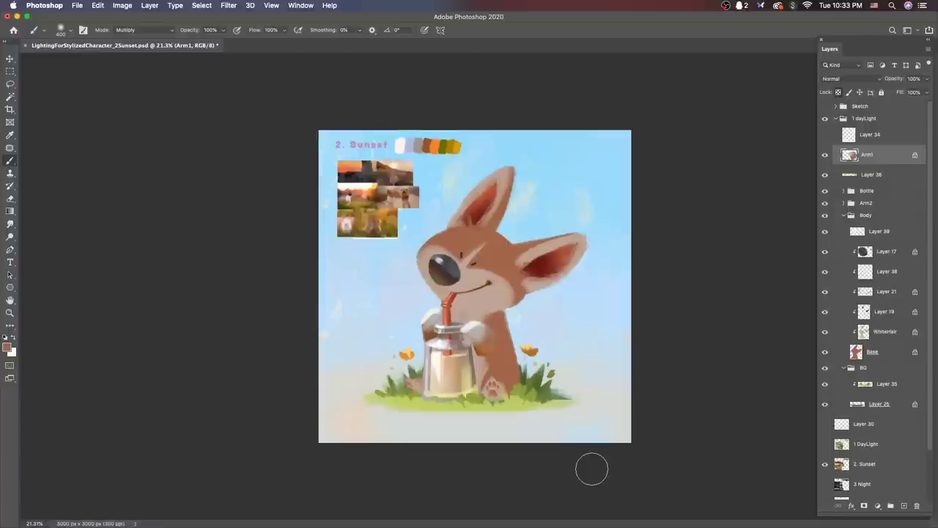
# Step: Choose the rectangular 80 px brush and delete the blue sky gradient on Layer 31
pyautogui.click(843, 214)
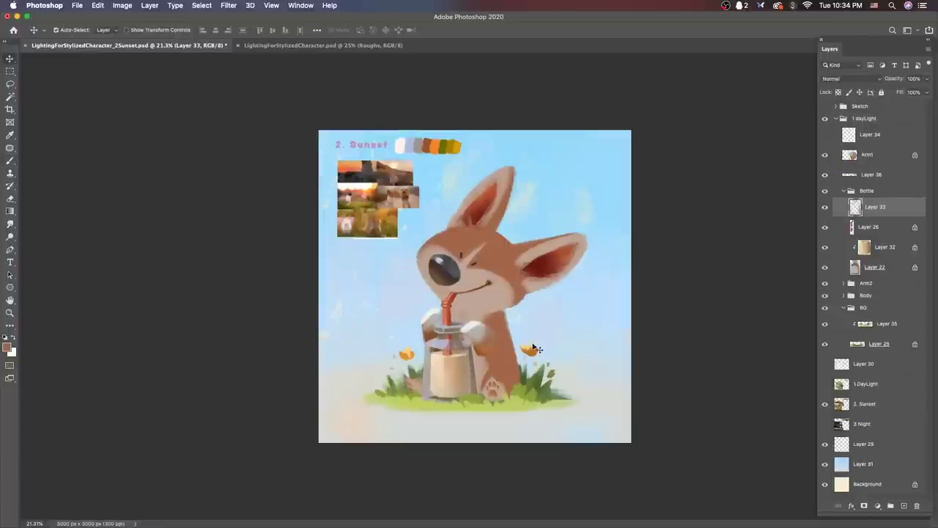
pyautogui.click(863, 463)
pyautogui.scroll(1, 617, 368)
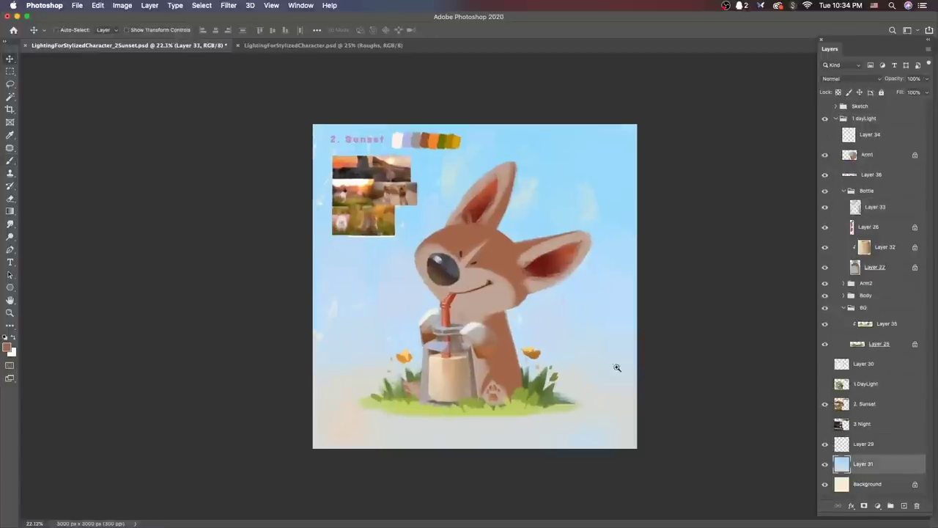
pyautogui.press('b')
pyautogui.rightClick(576, 330)
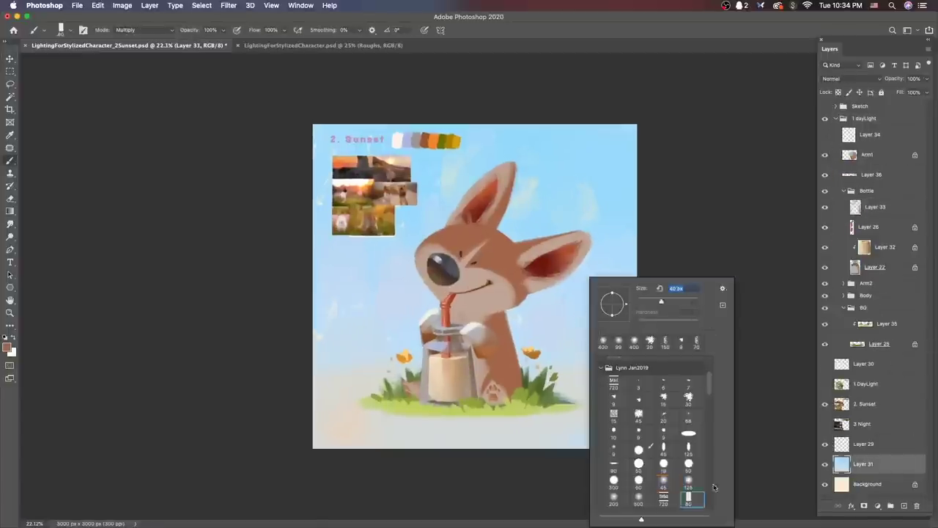
pyautogui.press('Escape')
pyautogui.scroll(-2, 595, 379)
pyautogui.press('Escape')
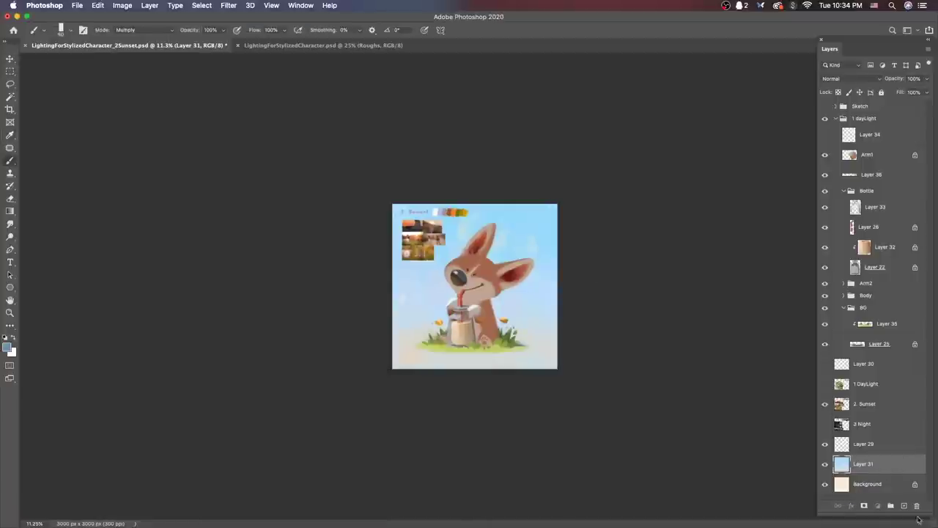
pyautogui.press('BackSpace')
# Step: Paint the Background layer in soft peach with the rectangular brush at 1200 px in Normal mode
pyautogui.click(7, 346)
pyautogui.press('Return')
pyautogui.rightClick(494, 293)
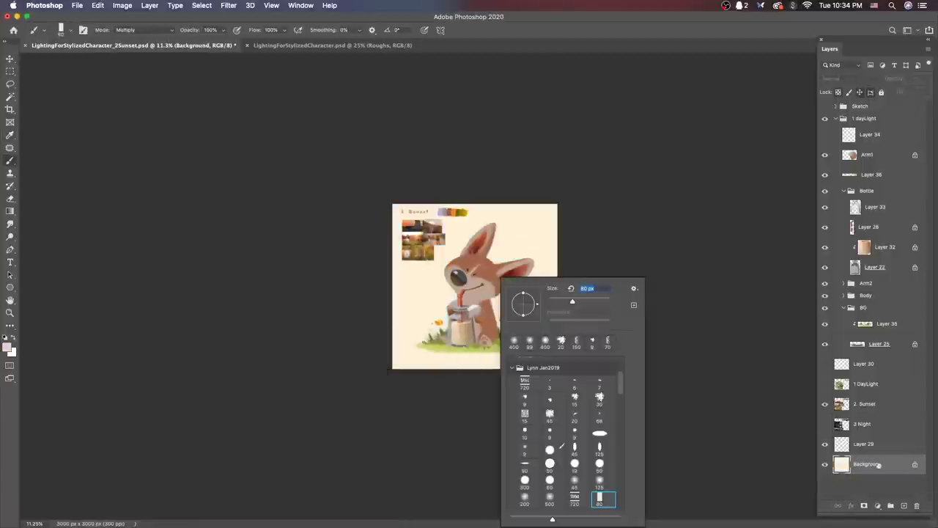
pyautogui.doubleClick(600, 432)
pyautogui.moveTo(526, 235)
pyautogui.mouseDown()
pyautogui.moveTo(555, 203)
pyautogui.moveTo(513, 246)
pyautogui.mouseUp()
pyautogui.click(8, 345)
pyautogui.press('Return')
pyautogui.click(142, 30)
pyautogui.click(129, 30)
pyautogui.moveTo(547, 176)
pyautogui.mouseDown()
pyautogui.moveTo(439, 242)
pyautogui.moveTo(579, 308)
pyautogui.mouseUp()
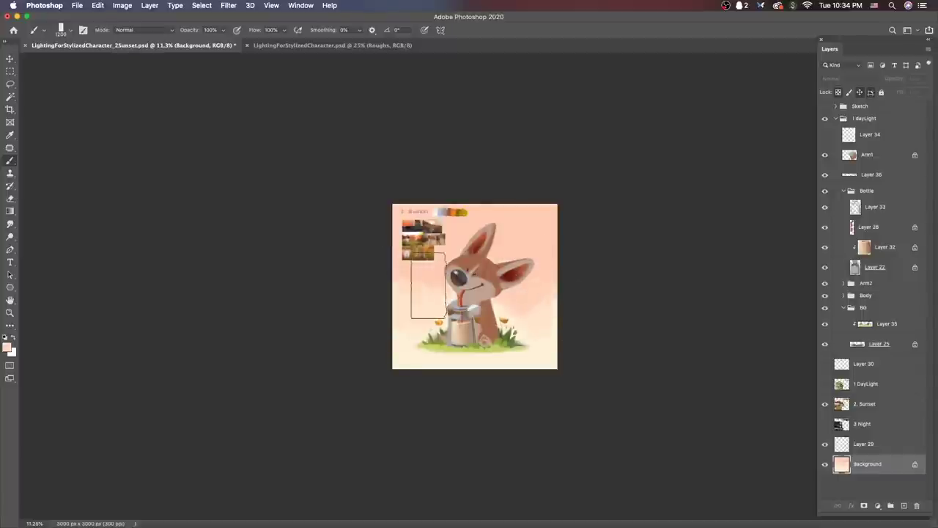
# Step: Hide the grass detail on Layer 35 and repaint the grass on Layer 25 in muted blue-green
pyautogui.keyDown('super'); pyautogui.click(507, 341); pyautogui.keyUp('super')
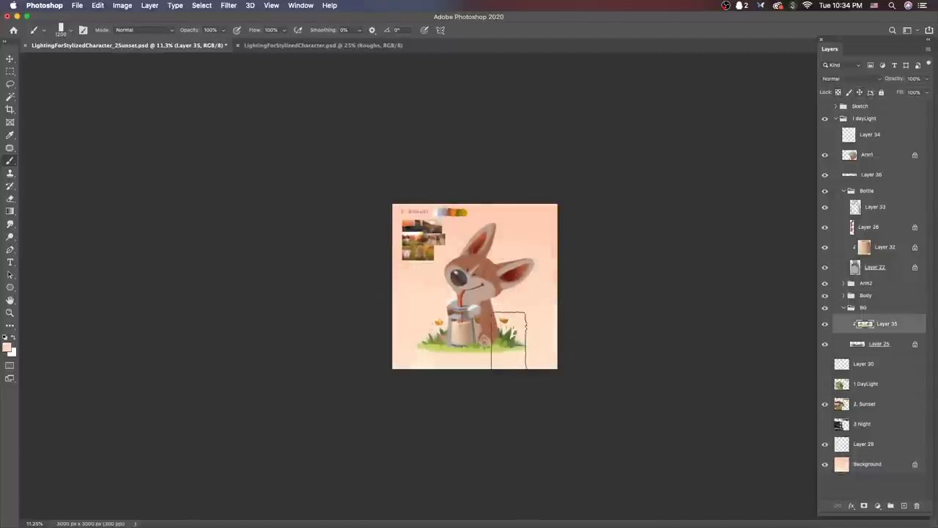
pyautogui.keyDown('super'); pyautogui.click(511, 338); pyautogui.keyUp('super')
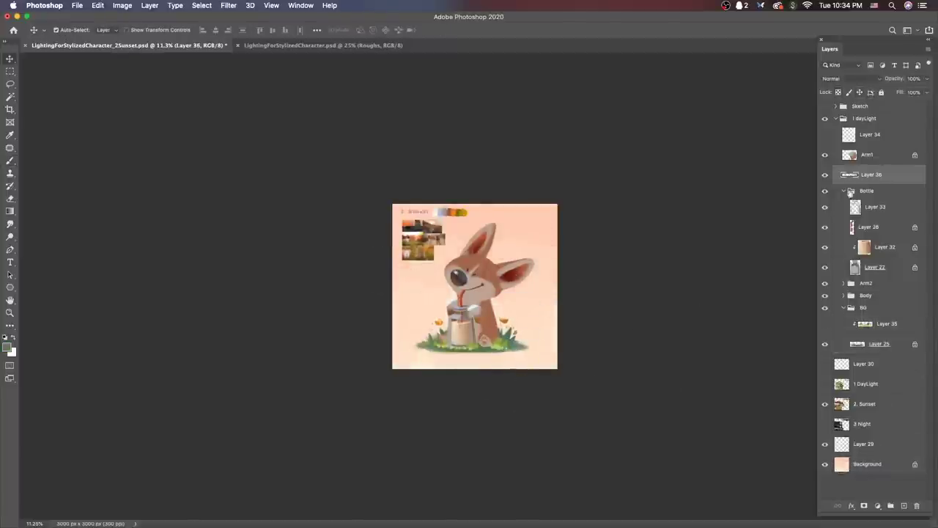
pyautogui.keyDown('super'); pyautogui.click(542, 328); pyautogui.keyUp('super')
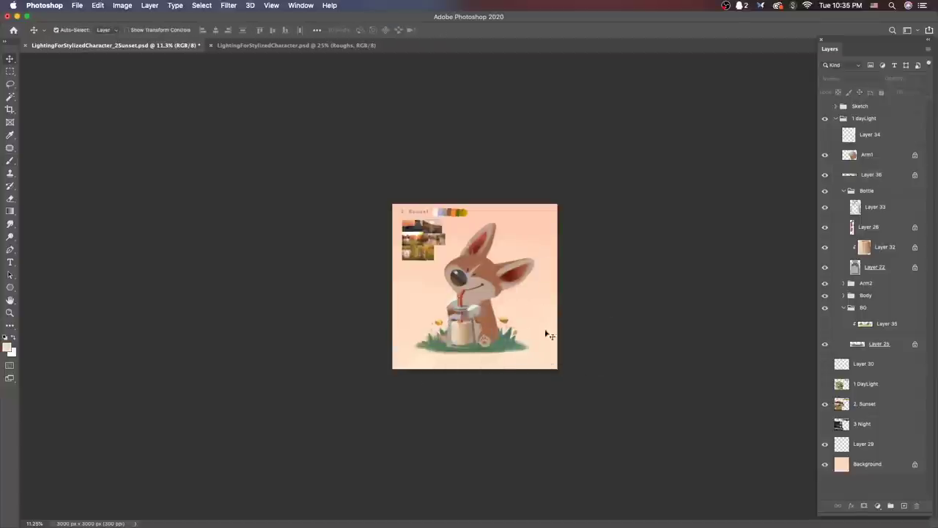
# Step: Repaint the front arm on the Arm1 layer in flat brown and grey using colours sampled from the body
pyautogui.scroll(2, 509, 311)
pyautogui.scroll(2, 513, 323)
pyautogui.press('b')
pyautogui.rightClick(500, 334)
pyautogui.keyDown('alt'); pyautogui.click(508, 342); pyautogui.keyUp('alt')
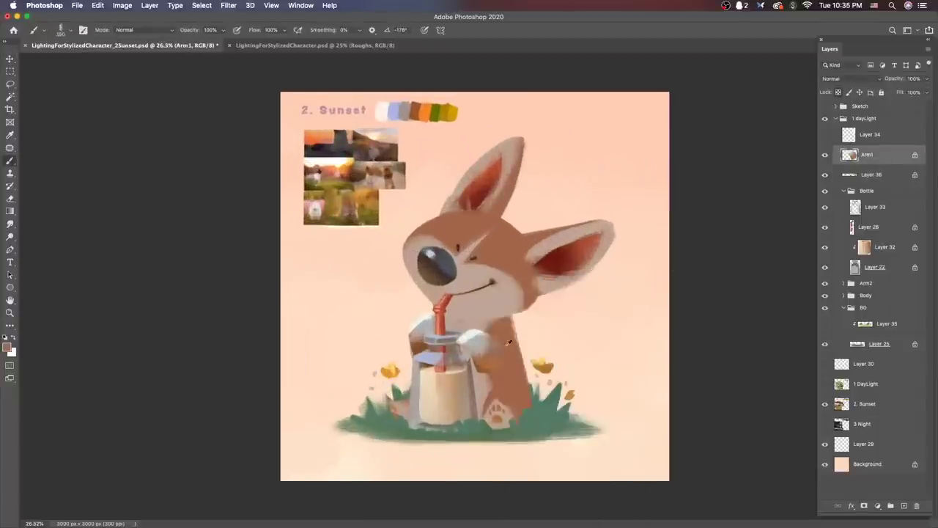
# Step: Repaint the other arm on Layer 28 in flat brown and grey, and remove its Levels adjustment
pyautogui.keyDown('super'); pyautogui.click(409, 333); pyautogui.keyUp('super')
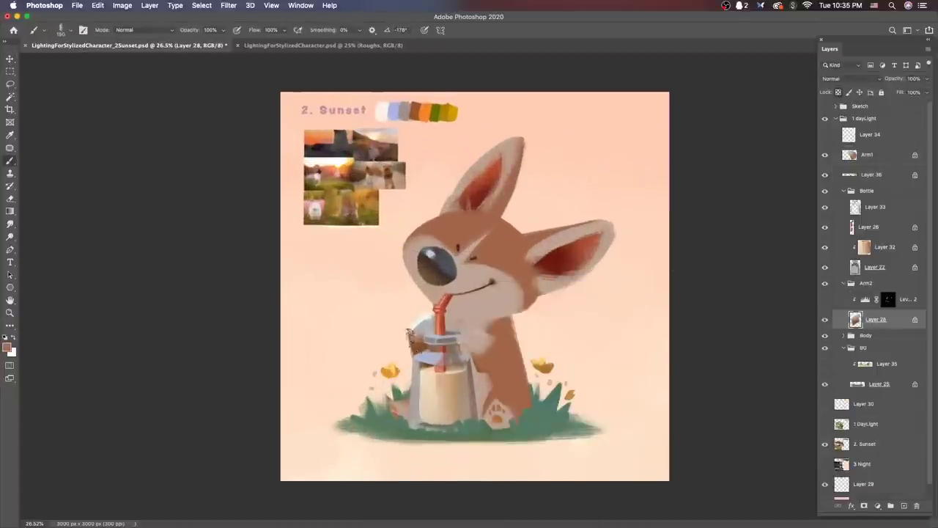
pyautogui.scroll(-2, 449, 309)
pyautogui.scroll(1, 449, 309)
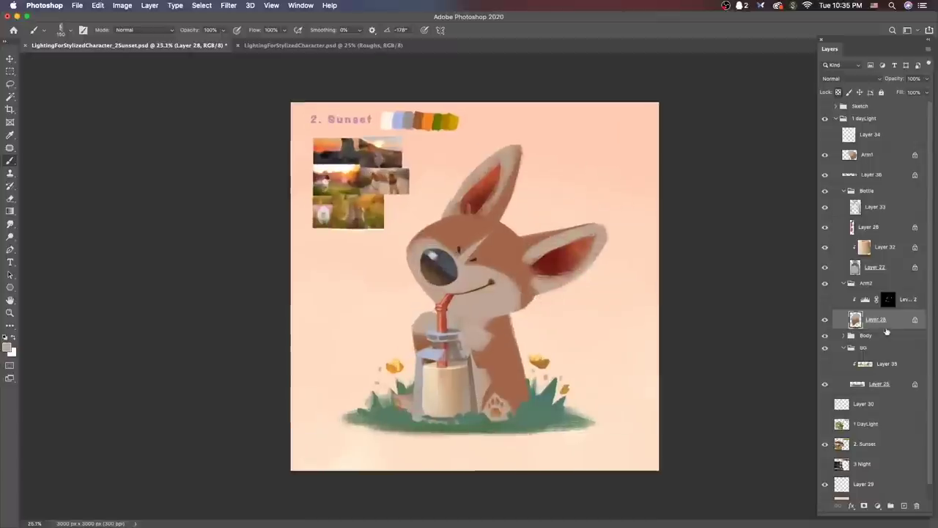
pyautogui.scroll(-1, 622, 419)
# Step: Set the foreground colour to lavender #c4b6e6 and paint a first sky patch on Layer 29 near the ears
pyautogui.keyDown('super'); pyautogui.click(622, 418); pyautogui.keyUp('super')
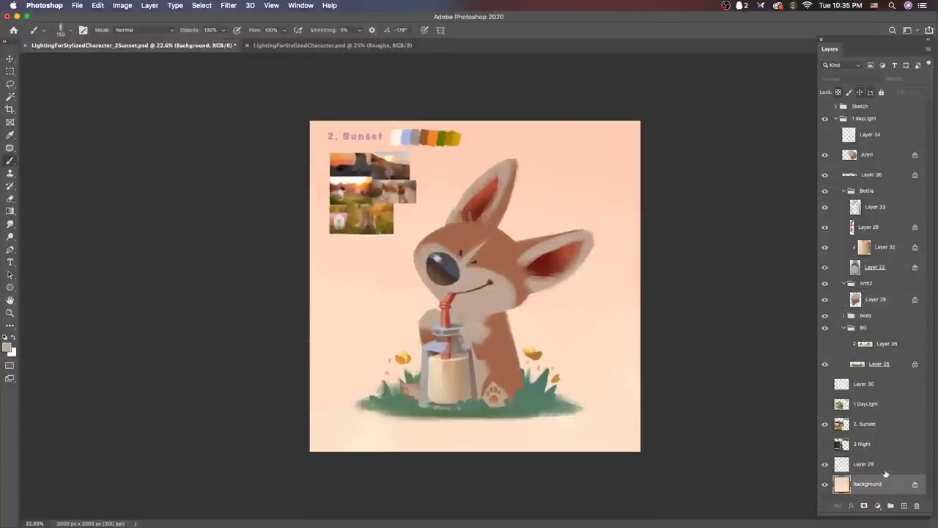
pyautogui.rightClick(601, 265)
pyautogui.doubleClick(664, 398)
pyautogui.click(268, 393)
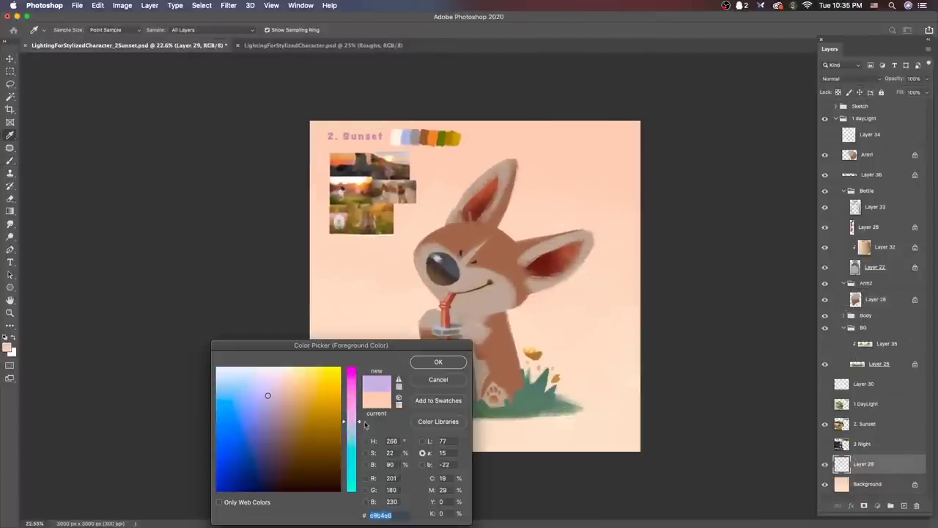
pyautogui.press('Return')
pyautogui.click(573, 209)
# Step: Check the lavender's value in the grayscale proof, and paint it over the upper sky on Layer 29
pyautogui.press('super+y')
pyautogui.hotkey('shift', 'F5')
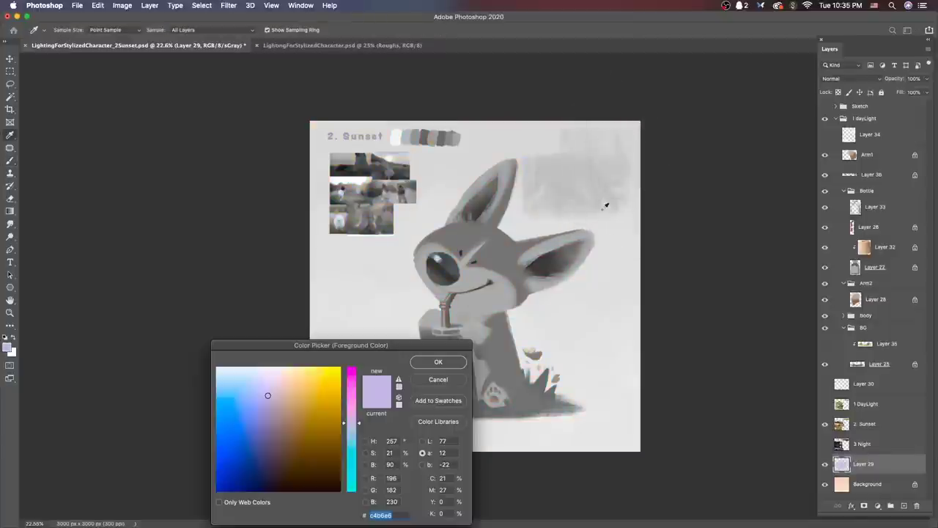
pyautogui.press('Return')
pyautogui.press('super+u')
pyautogui.click(775, 158)
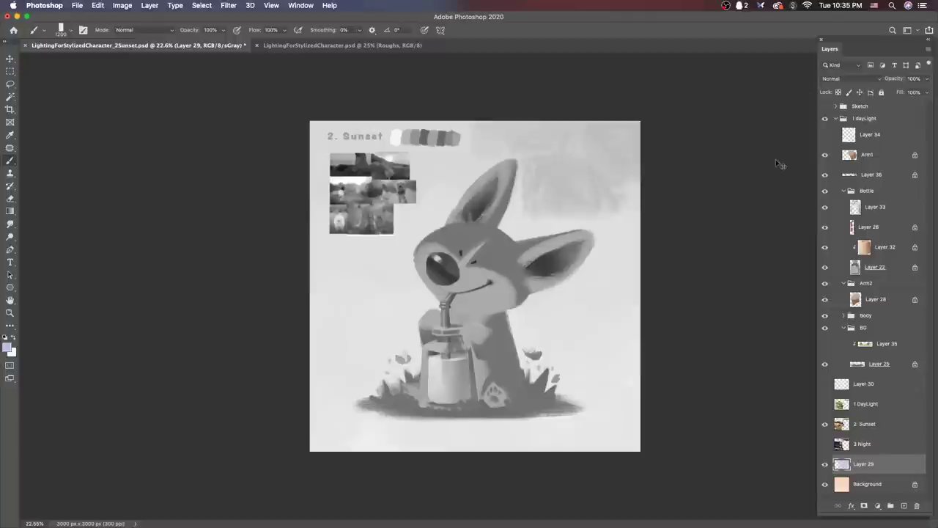
pyautogui.press('super+y')
pyautogui.moveTo(359, 81)
pyautogui.mouseDown()
pyautogui.moveTo(484, 140)
pyautogui.moveTo(495, 304)
pyautogui.moveTo(338, 251)
pyautogui.mouseUp()
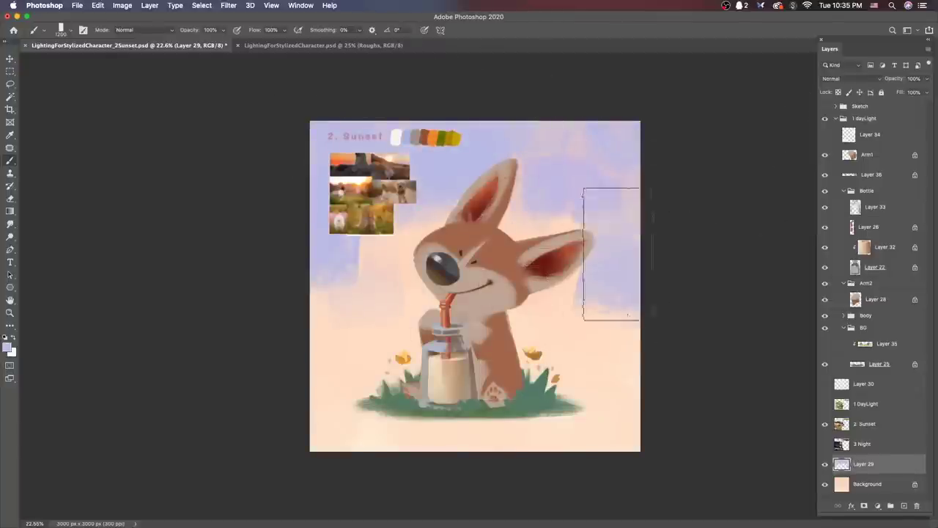
# Step: Scale down the 2. Sunset reference sheet into the upper-left corner of the canvas
pyautogui.click(864, 424)
pyautogui.press('super+t')
pyautogui.moveTo(415, 234); pyautogui.dragTo(372, 186)
pyautogui.press('Return')
# Step: Extend the lavender sky across Layer 29 with broad strokes, leaving peach areas as clouds around the character
pyautogui.click(863, 463)
pyautogui.moveTo(608, 205)
pyautogui.mouseDown()
pyautogui.moveTo(362, 265)
pyautogui.moveTo(430, 322)
pyautogui.moveTo(619, 320)
pyautogui.moveTo(538, 265)
pyautogui.moveTo(548, 300)
pyautogui.moveTo(350, 410)
pyautogui.moveTo(581, 376)
pyautogui.moveTo(356, 462)
pyautogui.mouseUp()
pyautogui.moveTo(356, 426)
pyautogui.mouseDown()
pyautogui.moveTo(351, 322)
pyautogui.moveTo(570, 322)
pyautogui.moveTo(560, 361)
pyautogui.moveTo(531, 284)
pyautogui.mouseUp()
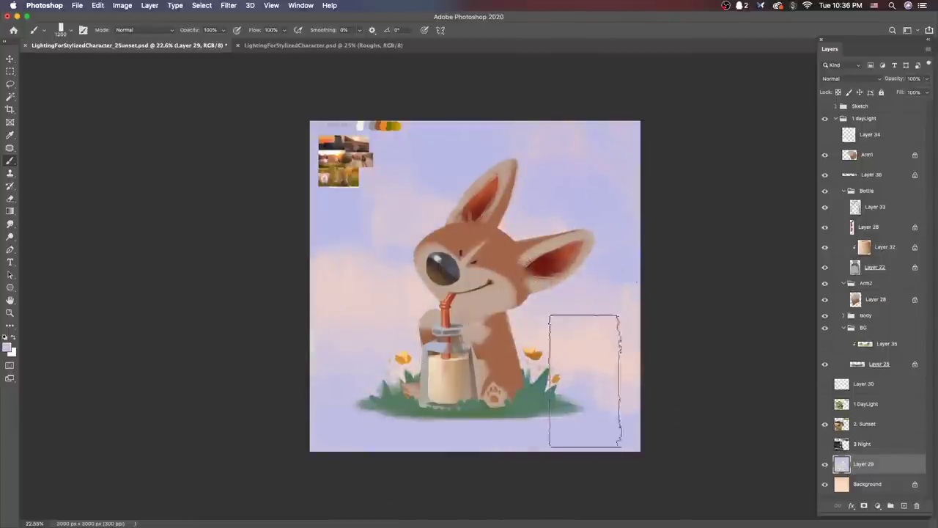
# Step: Set the foreground to a bluer lavender and paint it over the upper sky and around the clouds on Layer 29
pyautogui.scroll(-3, 562, 355)
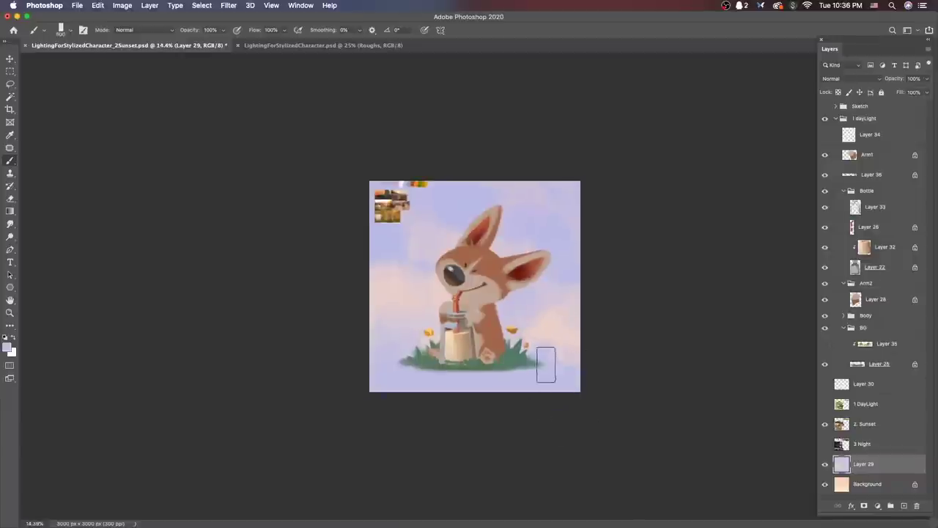
pyautogui.click(8, 348)
pyautogui.click(445, 359)
pyautogui.moveTo(454, 189); pyautogui.dragTo(501, 191)
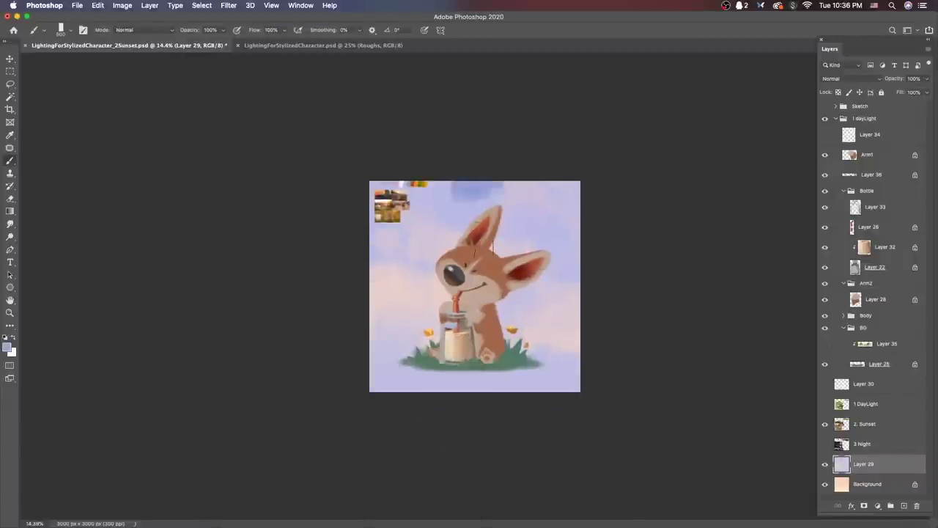
pyautogui.press('super+z')
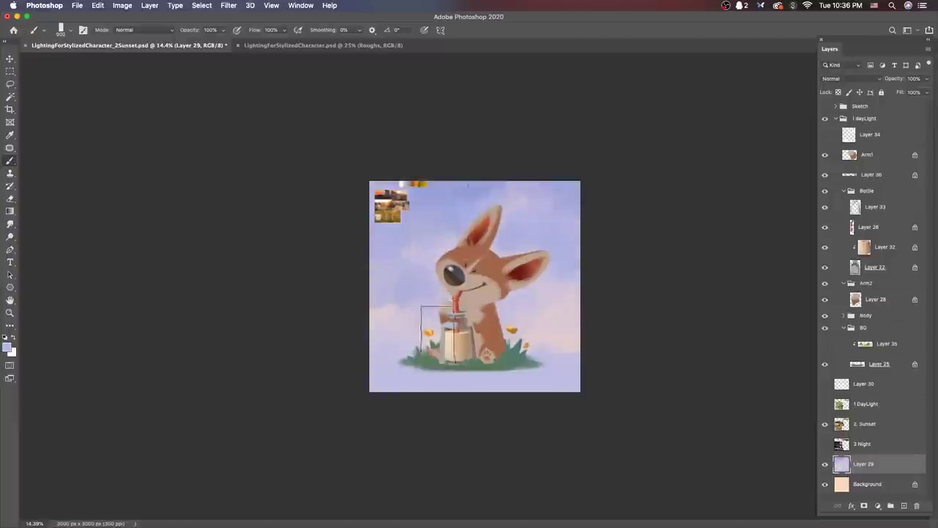
# Step: Repaint the brown fur on the Base layer in a muted reddish brown, choosing a brush suited to fur
pyautogui.scroll(3, 451, 194)
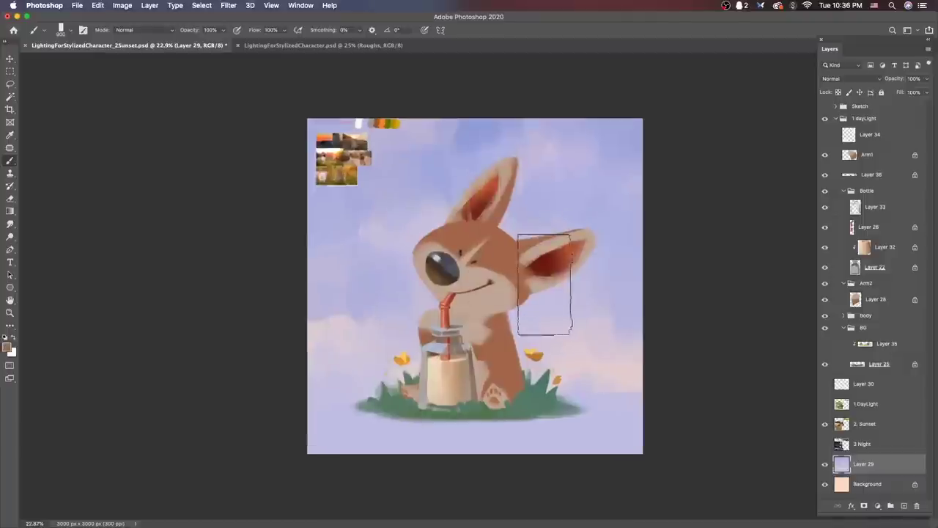
pyautogui.rightClick(506, 253)
pyautogui.doubleClick(557, 322)
pyautogui.keyDown('super'); pyautogui.click(618, 314); pyautogui.keyUp('super')
pyautogui.click(6, 346)
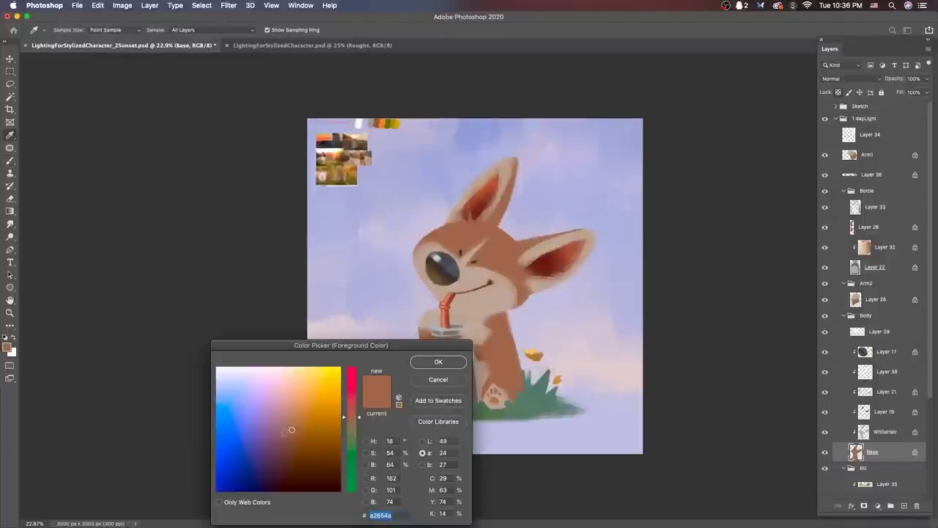
pyautogui.click(456, 365)
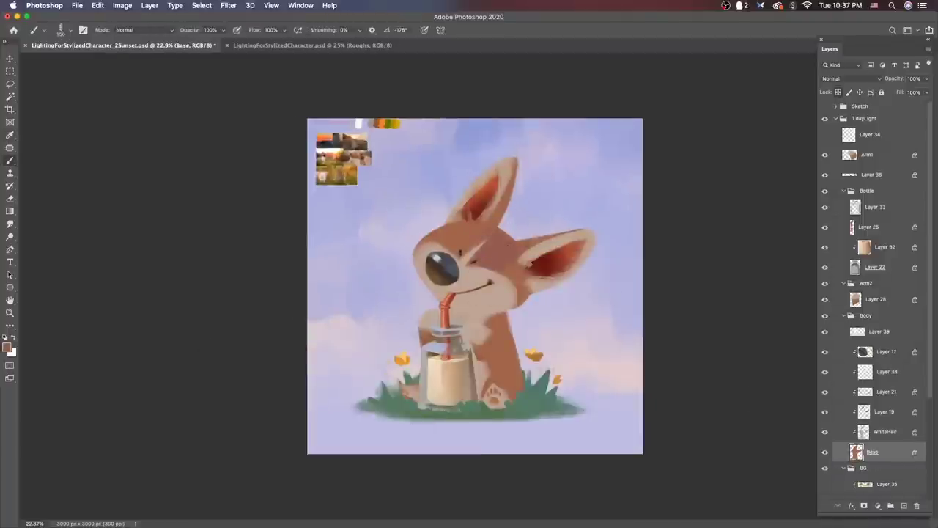
# Step: Repaint the brown fur on both arms, on Arm1 and Layer 28, in the same muted reddish brown
pyautogui.keyDown('super'); pyautogui.click(480, 365); pyautogui.keyUp('super')
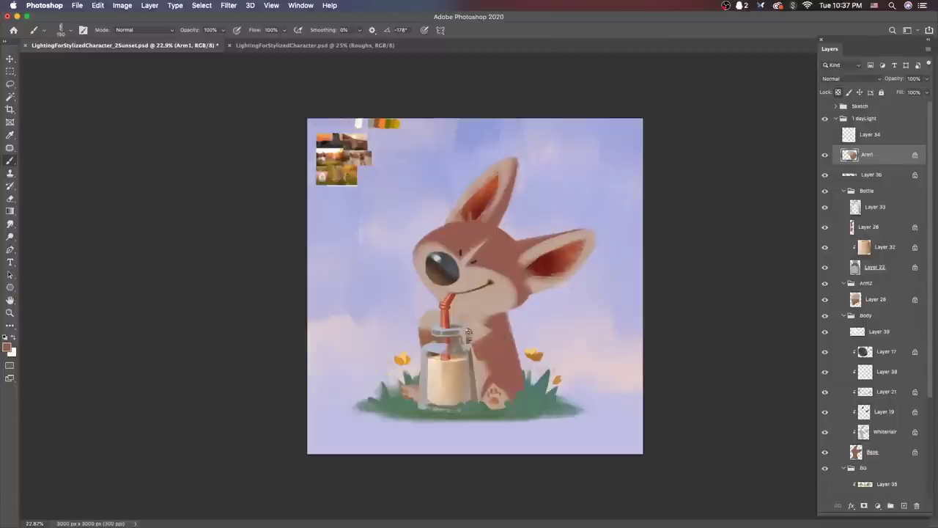
pyautogui.keyDown('super'); pyautogui.click(443, 350); pyautogui.keyUp('super')
pyautogui.hotkey('shift', 'alt', 'ctrl', 'k')
pyautogui.press('Escape')
pyautogui.press('v')
# Step: Repaint the pale fur on the WhiteHair layer in a darker greyish mauve across the face and ear rims
pyautogui.keyDown('super'); pyautogui.click(513, 308); pyautogui.keyUp('super')
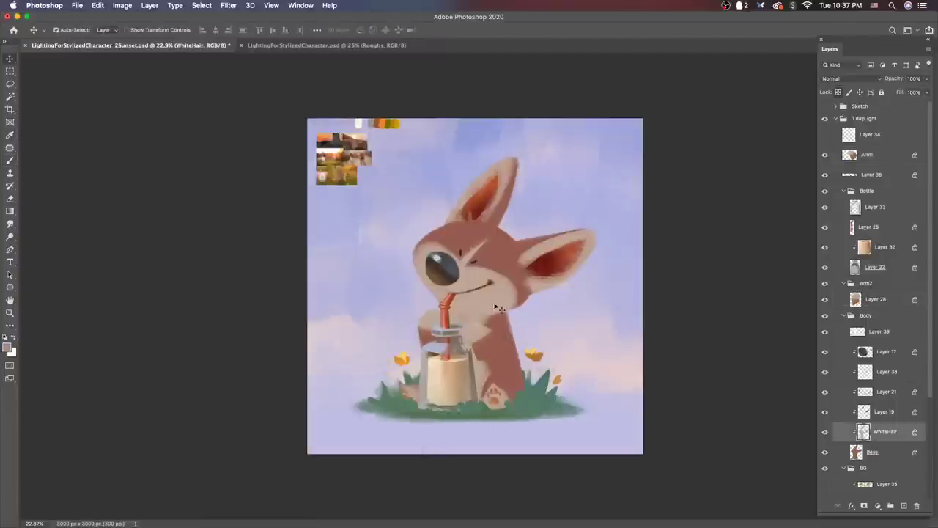
pyautogui.scroll(-3, 562, 349)
pyautogui.scroll(3, 562, 349)
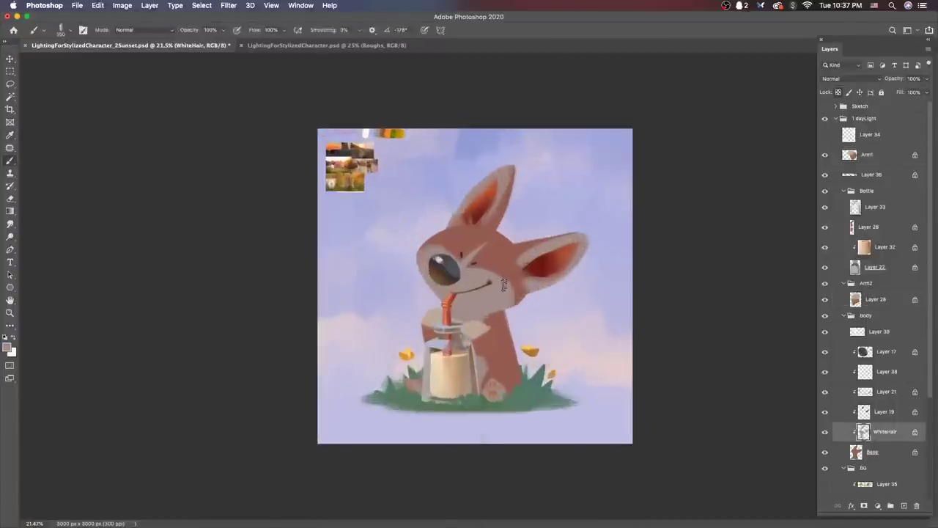
pyautogui.hotkey('shift', 'alt', 'ctrl', 'k')
pyautogui.press('Escape')
# Step: Repaint the pale fur of both paws, on Arm1 and Layer 28, in the same greyish mauve
pyautogui.keyDown('super'); pyautogui.click(472, 335); pyautogui.keyUp('super')
pyautogui.press('b')
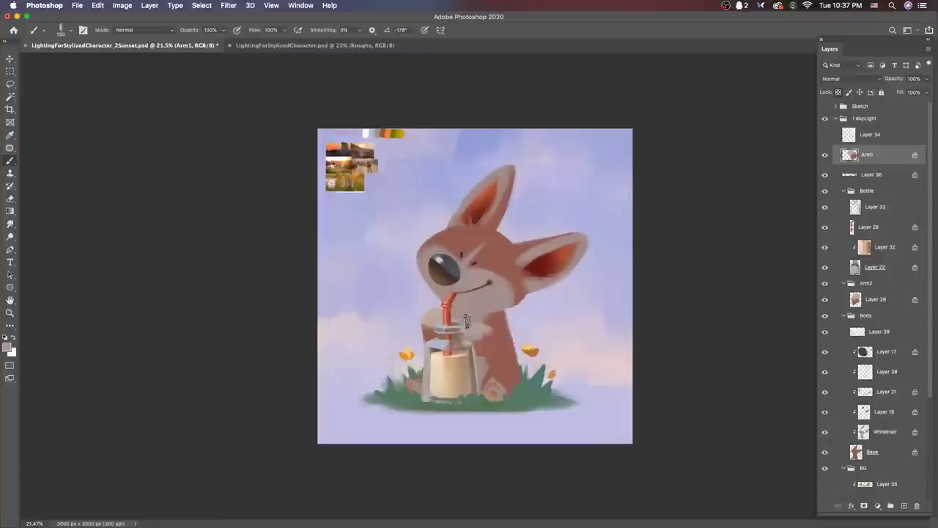
pyautogui.keyDown('super'); pyautogui.click(432, 307); pyautogui.keyUp('super')
pyautogui.scroll(2, 440, 308)
# Step: Paint the nose on Layer 17 a flat dark purplish grey and remove its highlight on Layer 39
pyautogui.keyDown('super'); pyautogui.click(514, 301); pyautogui.keyUp('super')
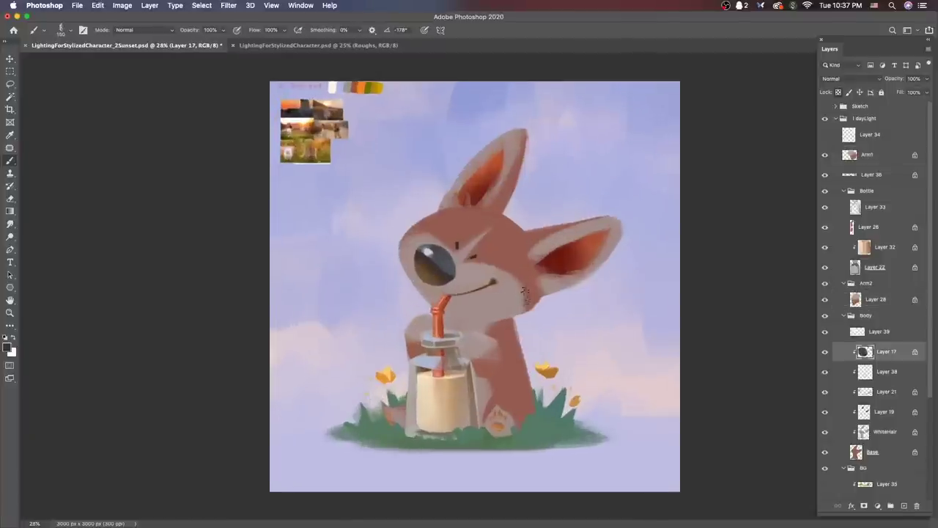
pyautogui.hotkey('shift', 'alt', 'ctrl', 'k')
pyautogui.press('Escape')
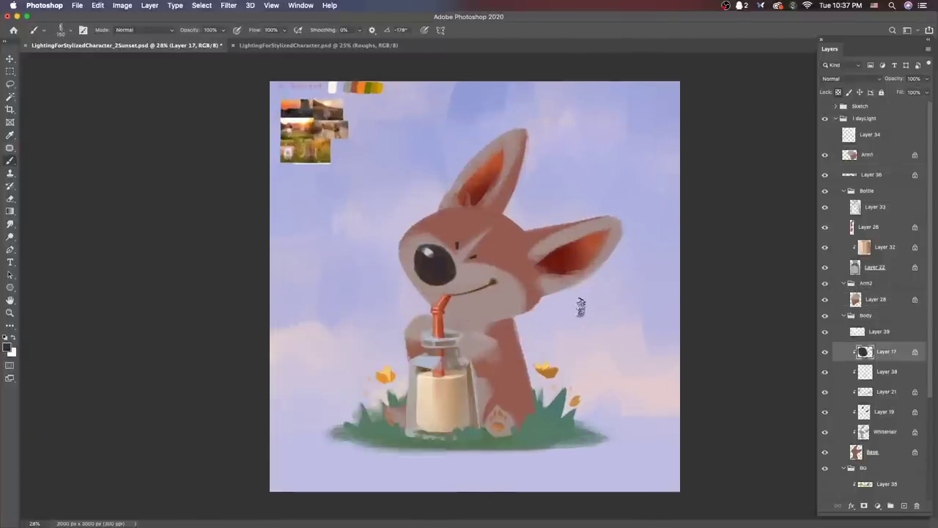
pyautogui.press('super+z')
pyautogui.hotkey('shift', 'alt', 'ctrl', 'k')
pyautogui.click(444, 308)
pyautogui.press('Return')
# Step: Repaint the straw on Layer 26 in crimson and the milk on Layer 32 in flat tan
pyautogui.keyDown('super'); pyautogui.click(447, 308); pyautogui.keyUp('super')
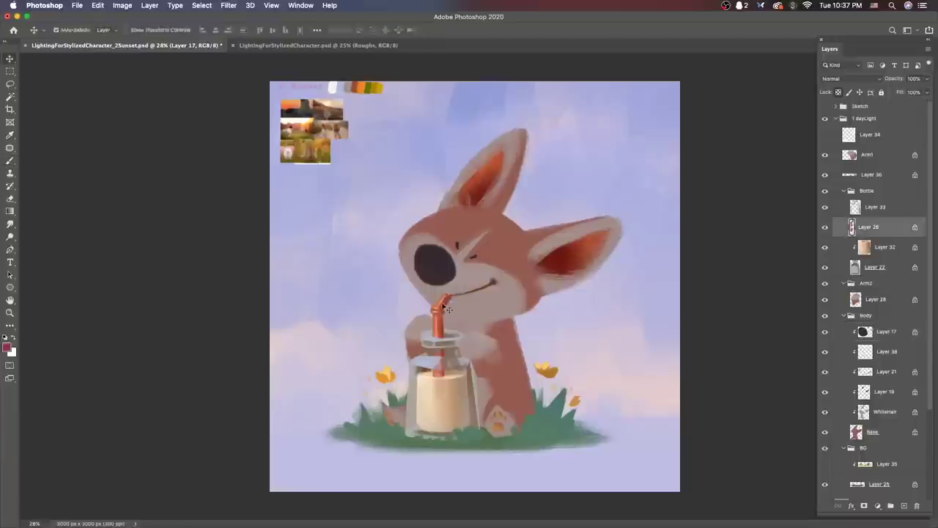
pyautogui.press('b')
pyautogui.moveTo(439, 336); pyautogui.dragTo(441, 290)
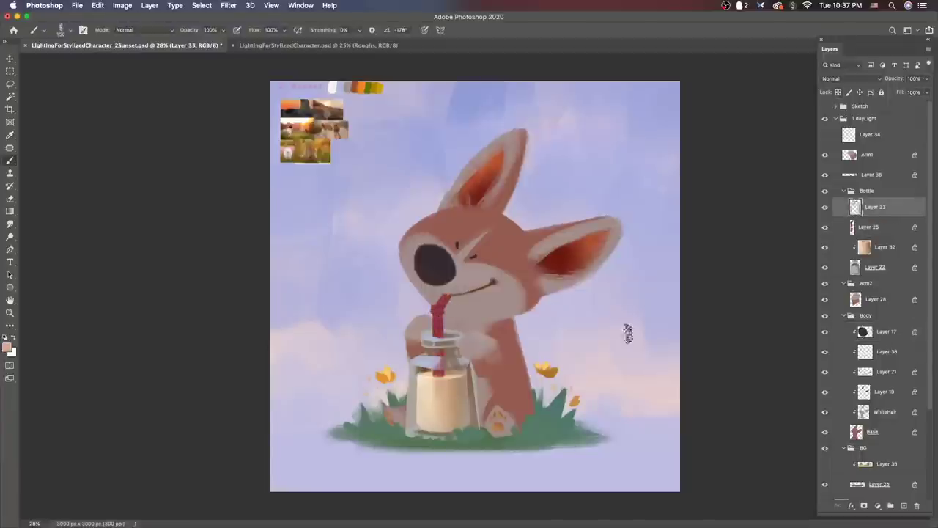
pyautogui.click(885, 247)
# Step: Darken the glass highlights on Layer 33 with Hue/Saturation, using hue +3 and a lower lightness, and compare with the layer hidden
pyautogui.click(874, 207)
pyautogui.press('super+u')
pyautogui.press('Up')
pyautogui.press('Up')
pyautogui.press('Up')
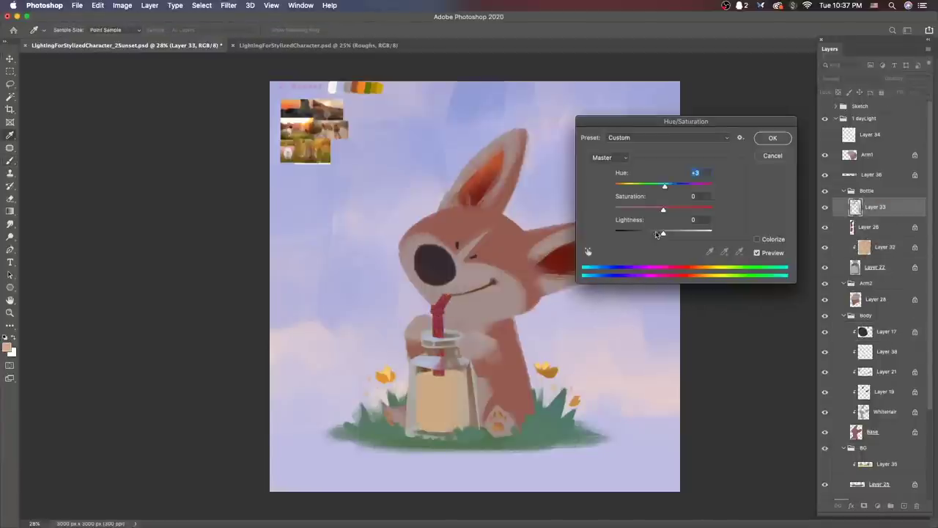
pyautogui.press('Tab')
pyautogui.press('Tab')
pyautogui.press('Down')
pyautogui.press('Down')
pyautogui.press('Down')
pyautogui.press('Down')
pyautogui.press('Down')
pyautogui.press('Down')
pyautogui.press('Down')
pyautogui.press('Down')
pyautogui.press('Down')
pyautogui.press('Down')
pyautogui.press('Down')
pyautogui.press('Down')
pyautogui.press('Down')
pyautogui.press('Down')
pyautogui.press('Down')
pyautogui.press('Down')
pyautogui.press('Return')
pyautogui.press('v')
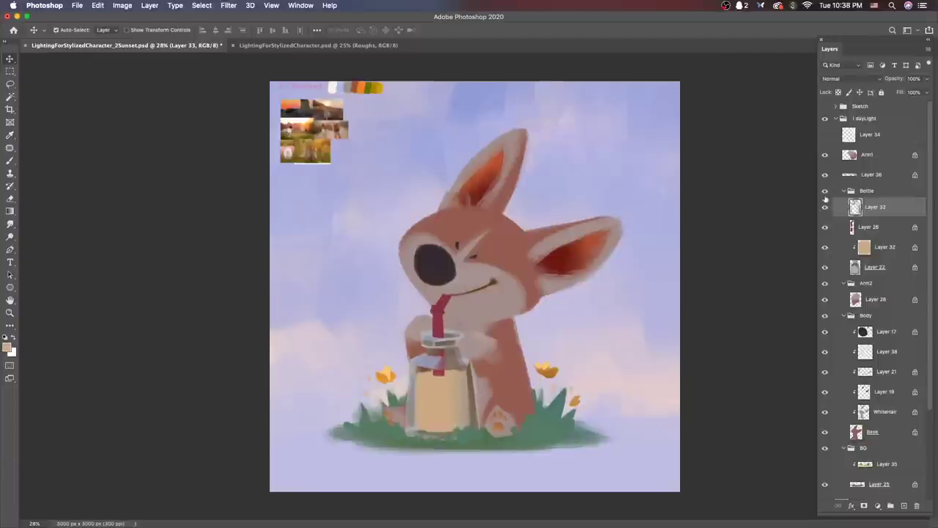
pyautogui.click(825, 208)
pyautogui.click(825, 207)
# Step: Select the bottle glass on Layer 22 and darken it by lowering the lightness in Hue/Saturation
pyautogui.click(885, 270)
pyautogui.press('b')
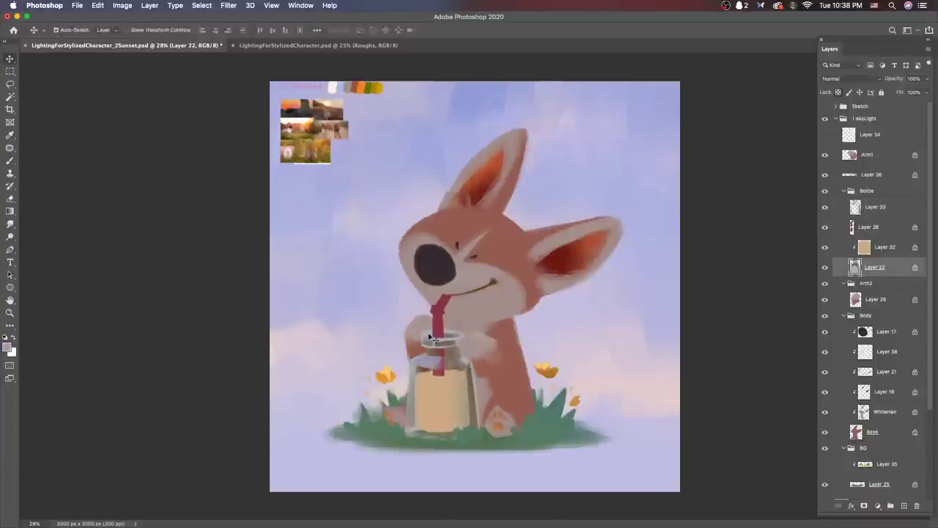
pyautogui.click(8, 348)
pyautogui.press('Return')
pyautogui.press('super+u')
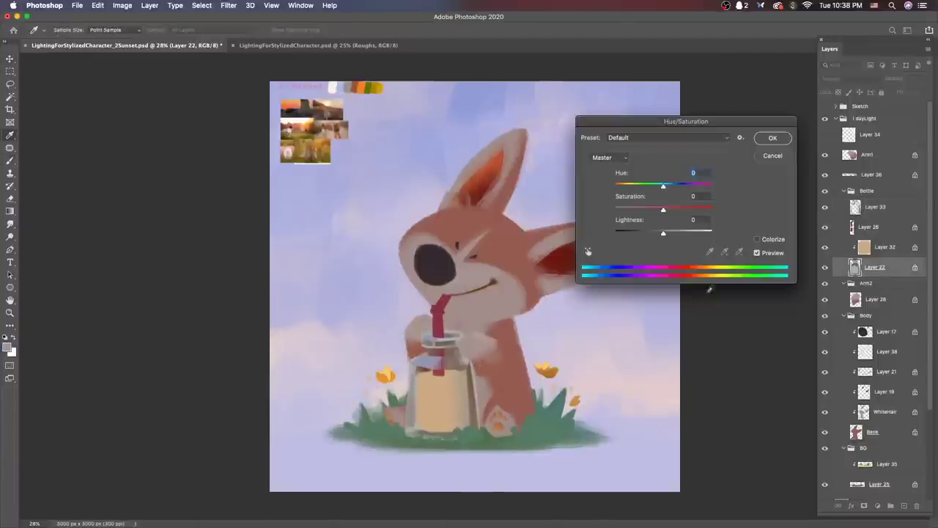
pyautogui.moveTo(666, 234); pyautogui.dragTo(655, 236)
pyautogui.press('Return')
# Step: Repaint the milk on Layer 32 in a muted pinkish beige based on its tan colour
pyautogui.press('super+minus')
pyautogui.press('super+minus')
pyautogui.press('super+plus')
pyautogui.doubleClick(864, 247)
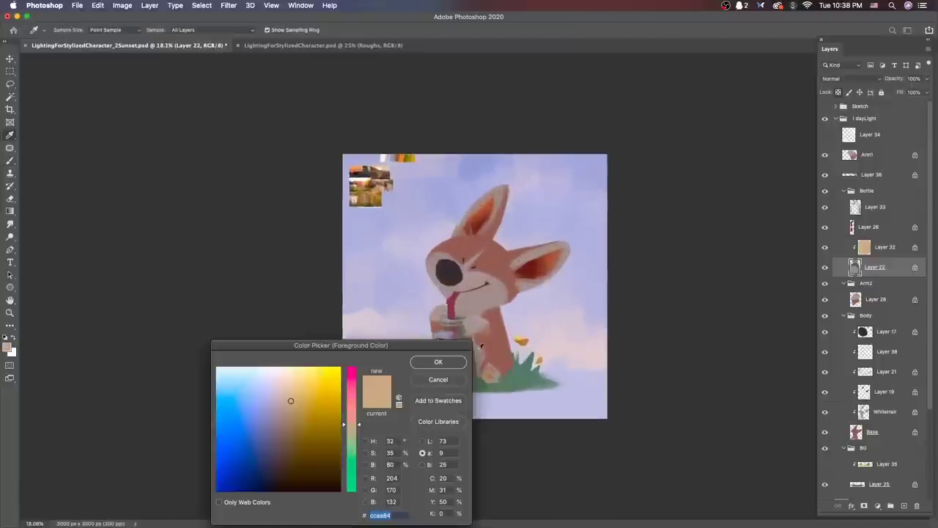
pyautogui.press('Return')
# Step: Repaint the sky on Layer 29 with a textured brush, blending sampled blues and lavenders over the peach clouds
pyautogui.moveTo(568, 328)
pyautogui.mouseDown()
pyautogui.moveTo(643, 308)
pyautogui.moveTo(624, 383)
pyautogui.mouseUp()
pyautogui.rightClick(623, 383)
pyautogui.doubleClick(622, 379)
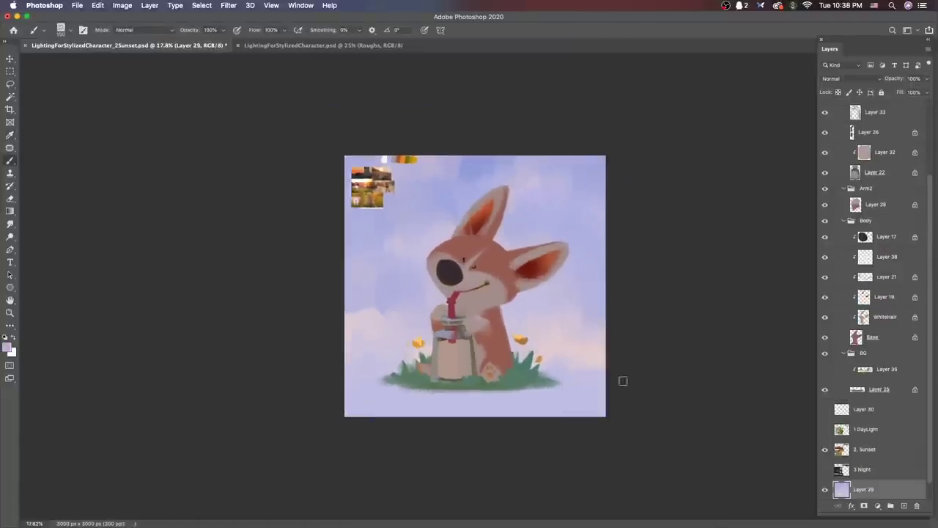
pyautogui.keyDown('alt'); pyautogui.click(476, 158); pyautogui.keyUp('alt')
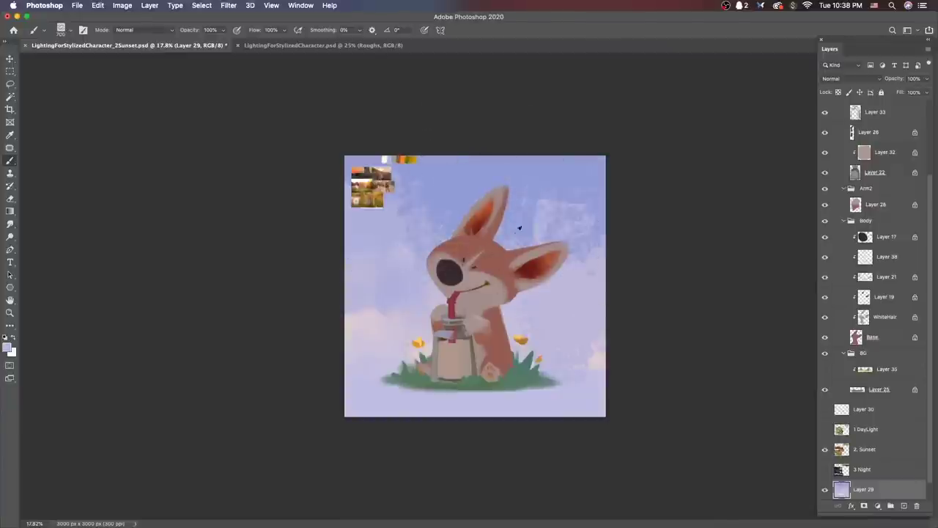
pyautogui.moveTo(370, 220); pyautogui.dragTo(374, 355)
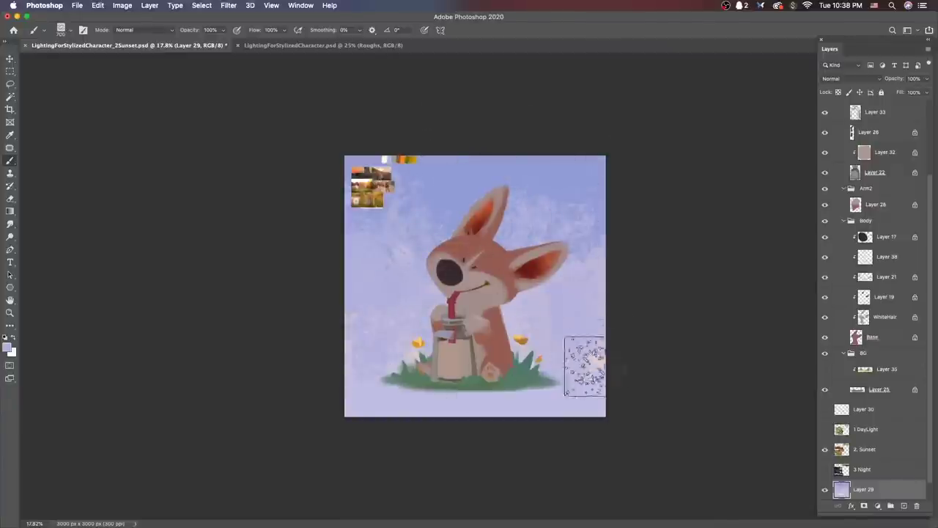
pyautogui.keyDown('alt'); pyautogui.click(588, 245); pyautogui.keyUp('alt')
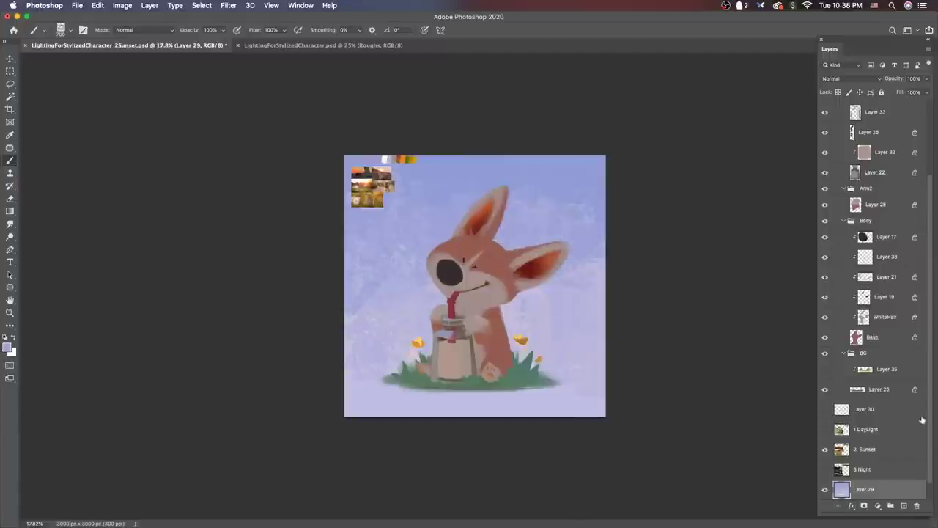
# Step: Try a Hue/Saturation adjustment on the Background layer beneath the painted sky
pyautogui.hotkey('alt', '[')
pyautogui.press('super+u')
pyautogui.click(774, 141)
pyautogui.hotkey('alt', ']')
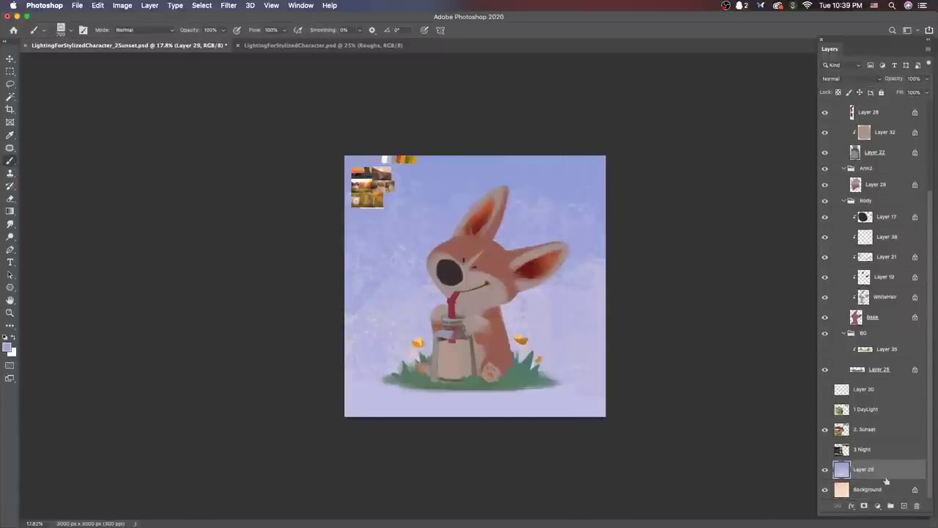
# Step: Add a layer mask to Layer 29 and deepen the Background layer's midtones with Levels at 0.76
pyautogui.hotkey('ctrl', '/')
pyautogui.press('d')
pyautogui.hotkey('alt', '[')
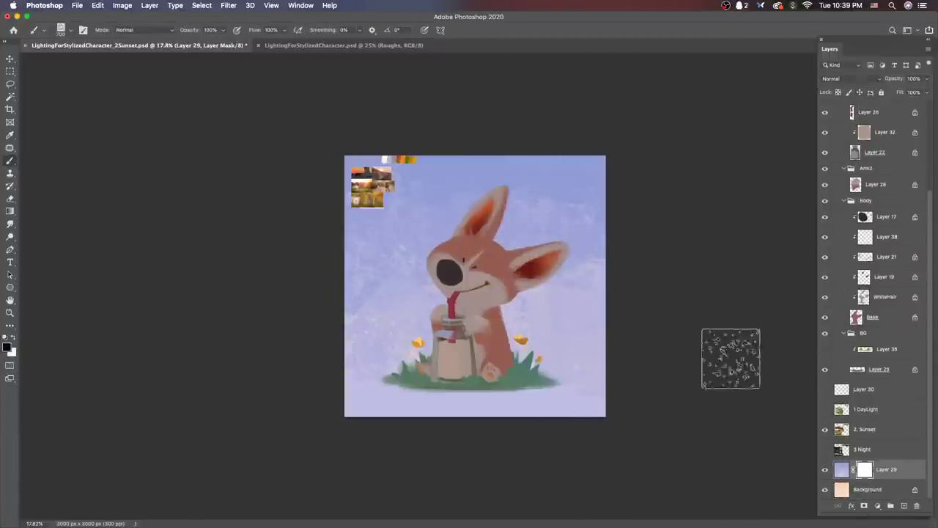
pyautogui.press('super+l')
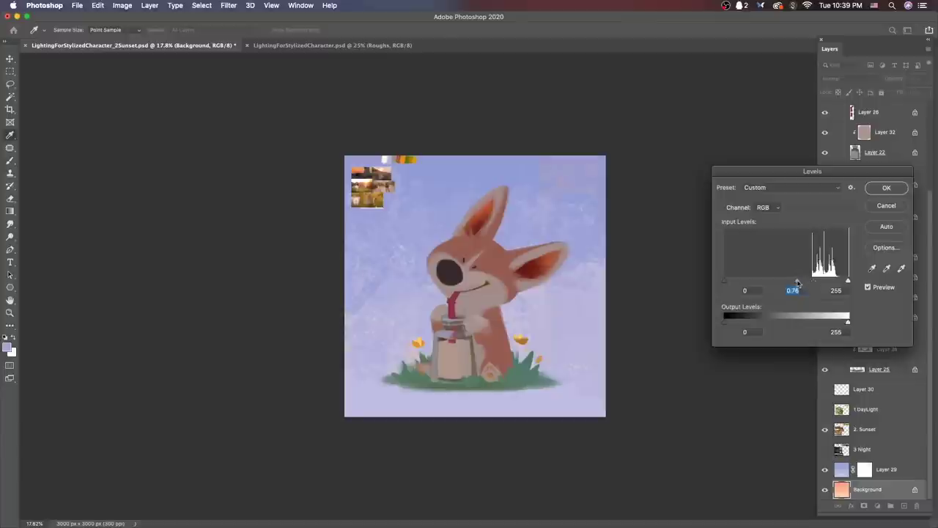
pyautogui.press('Escape')
# Step: Paint Layer 29's mask with the textured brush at 20% opacity, letting the peach background show softly through the sky
pyautogui.hotkey('alt', ']')
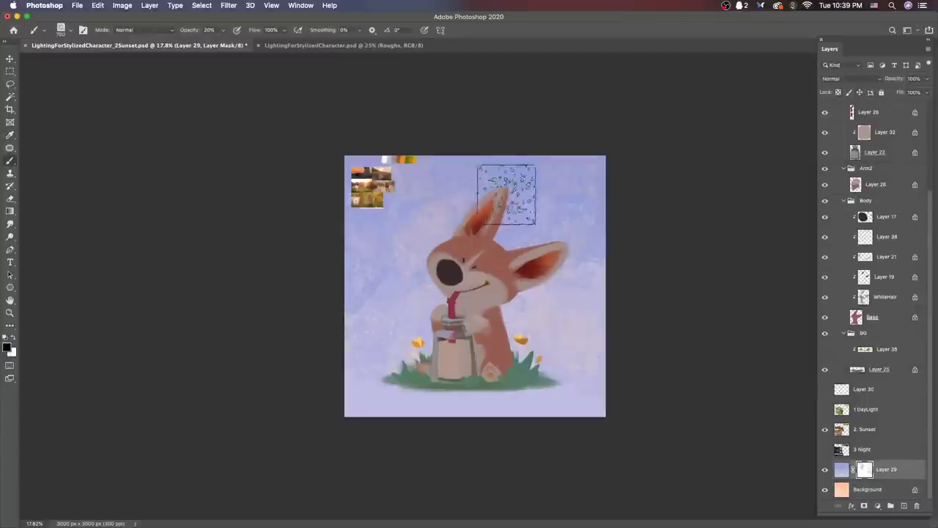
pyautogui.press('x')
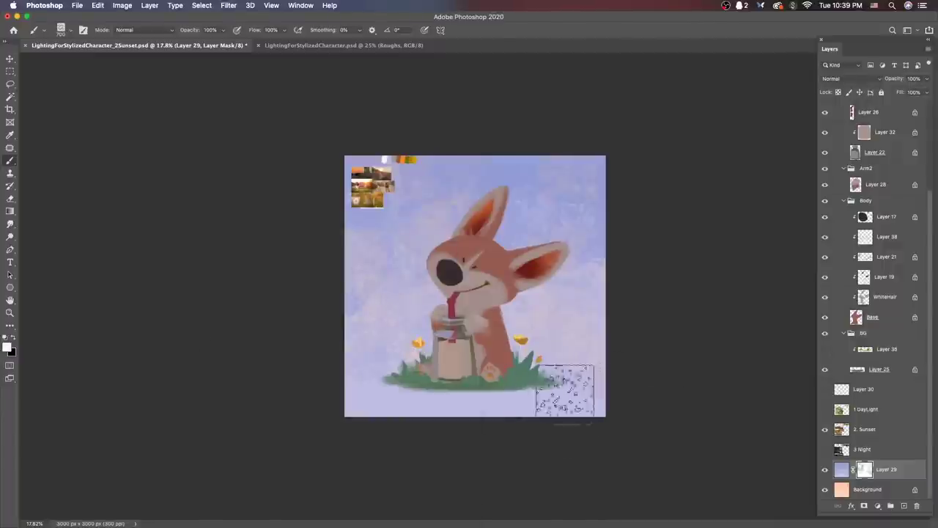
# Step: Paint a darker blue-lavender ground area beneath the grass on Layer 29, spanning the full canvas width
pyautogui.hotkey('alt', 'shift', 'c')
pyautogui.click(452, 366)
pyautogui.moveTo(548, 393); pyautogui.dragTo(411, 403)
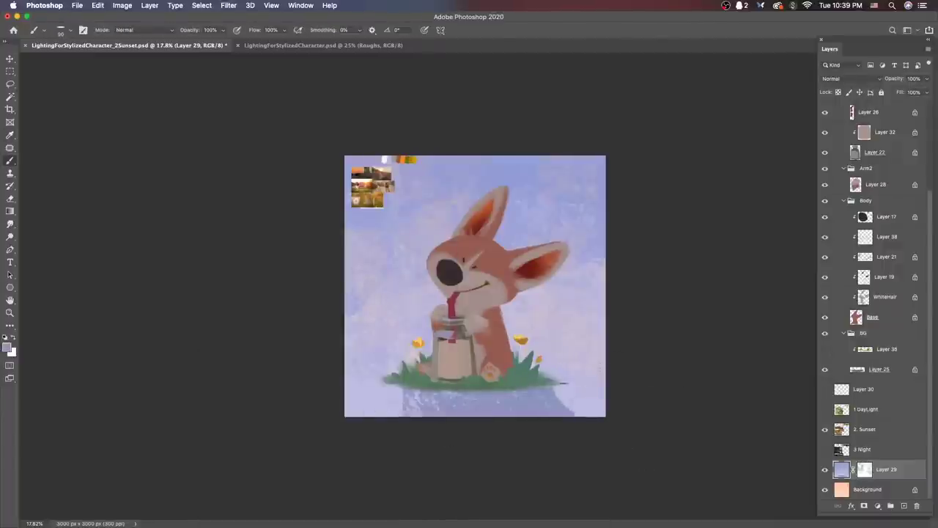
pyautogui.rightClick(542, 403)
pyautogui.doubleClick(585, 342)
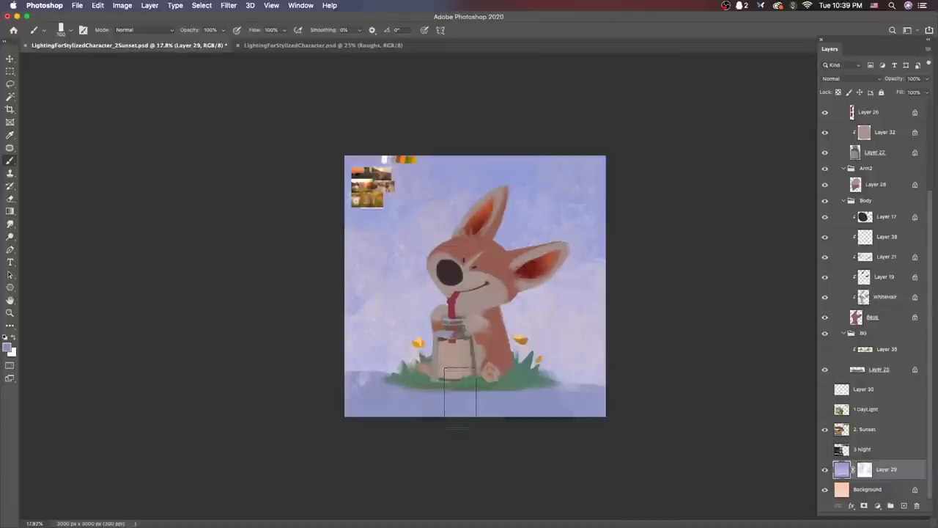
pyautogui.hotkey('ctrl', '-')
pyautogui.moveTo(571, 360)
pyautogui.mouseDown()
pyautogui.moveTo(402, 354)
pyautogui.moveTo(391, 363)
pyautogui.mouseUp()
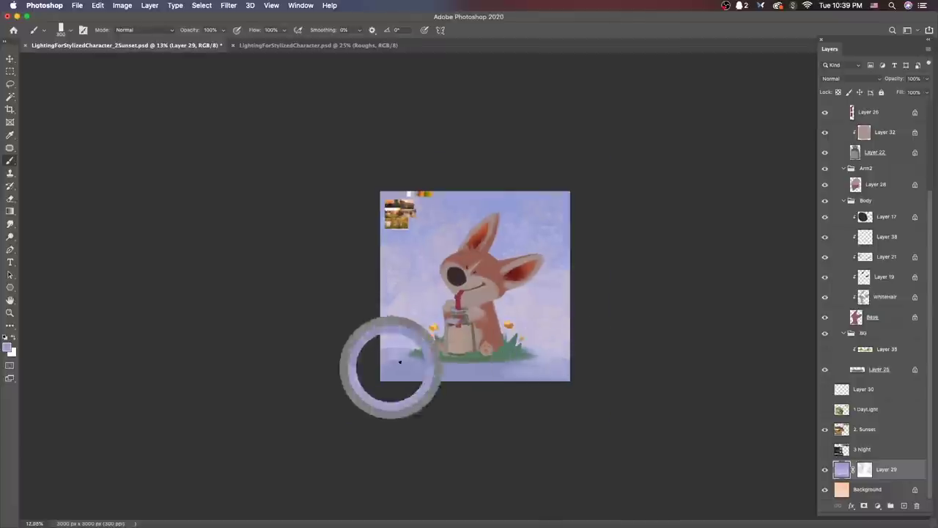
# Step: Repaint the inner ears on Layer 19 in a dark muted red and save the file
pyautogui.keyDown('ctrl'); pyautogui.click(526, 270); pyautogui.keyUp('ctrl')
pyautogui.click(10, 347)
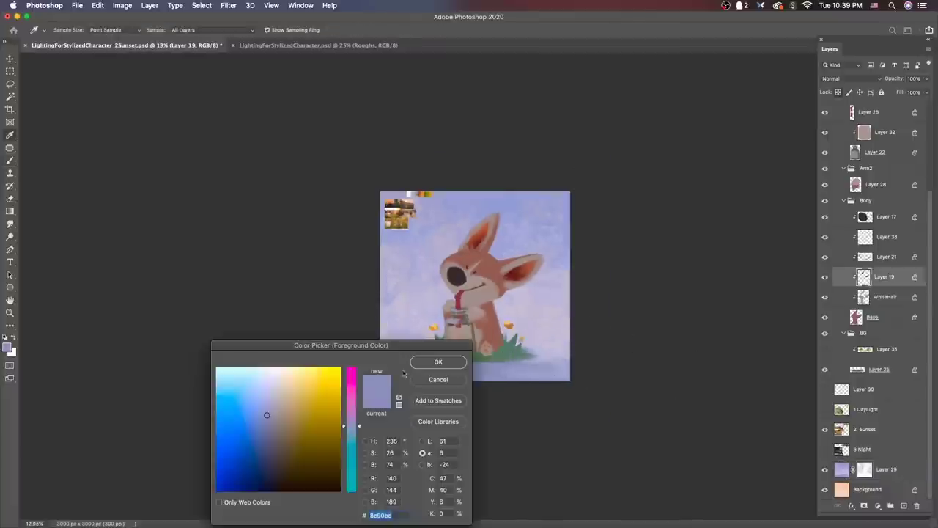
pyautogui.click(522, 265)
pyautogui.click(446, 360)
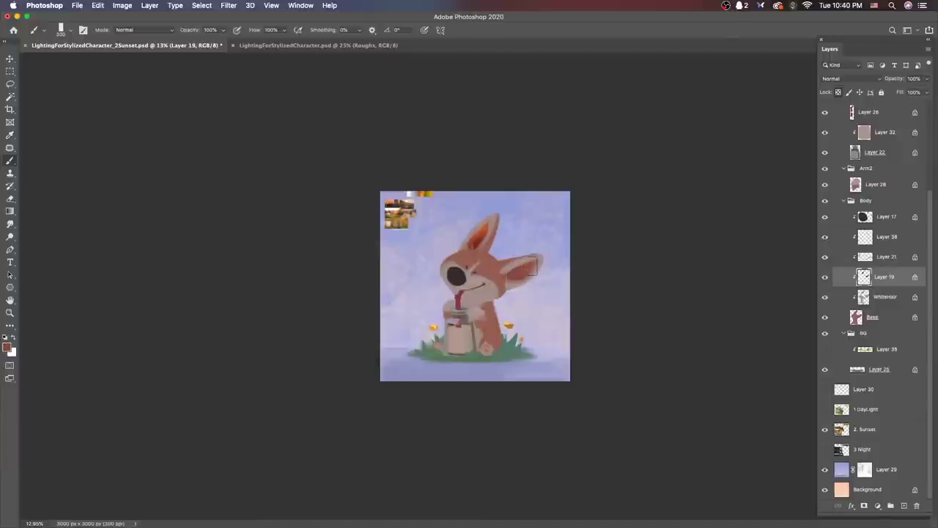
pyautogui.click(10, 347)
pyautogui.click(477, 360)
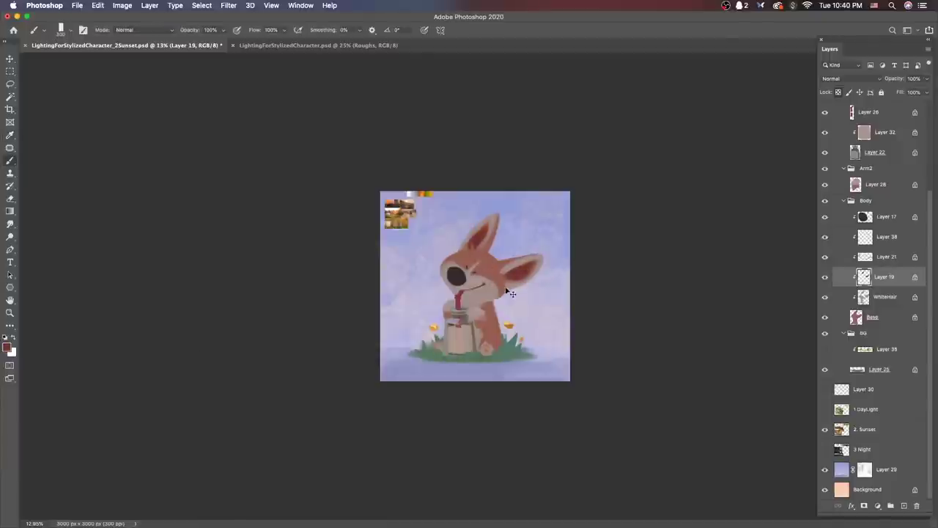
pyautogui.press('super+s')
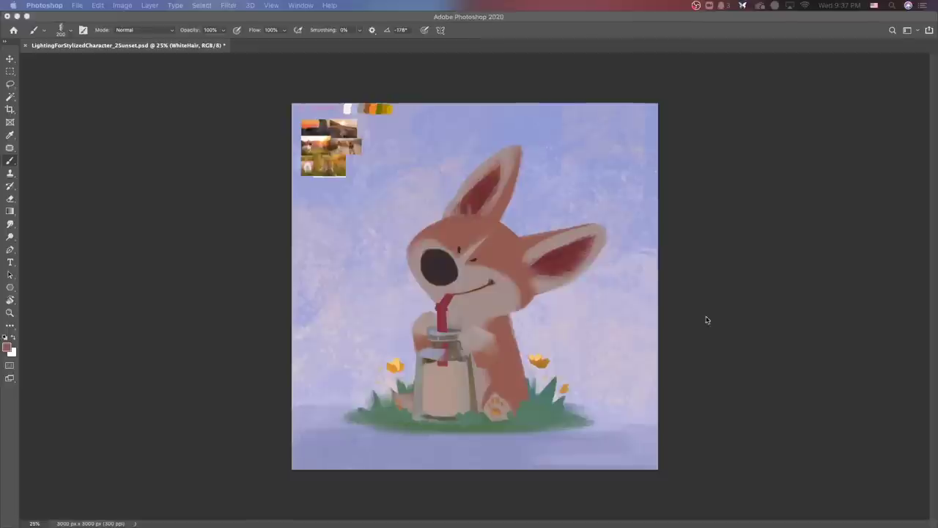
# Step: Open the brush settings and shade the cream fur beneath the chin on the WhiteHair layer with a muted grey-brown
pyautogui.press('Return')
pyautogui.press('b')
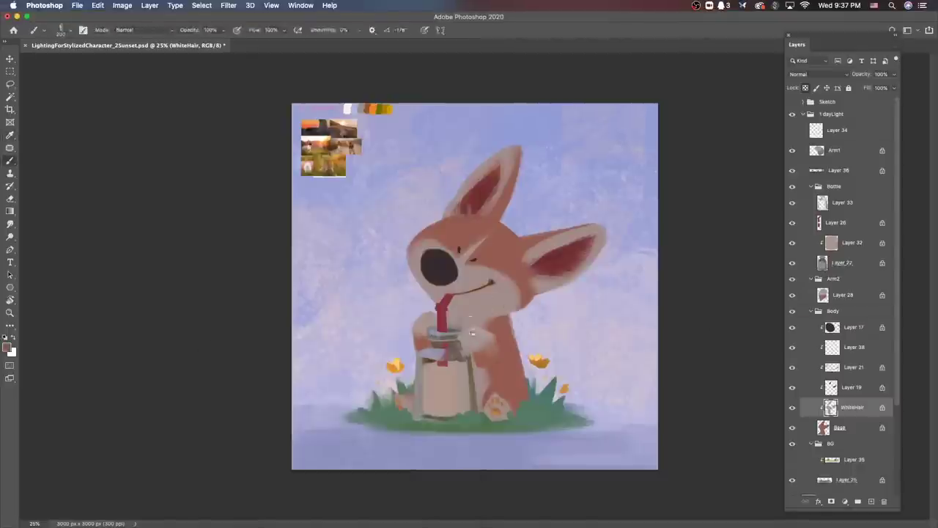
pyautogui.keyDown('alt'); pyautogui.click(492, 312); pyautogui.keyUp('alt')
pyautogui.press('Return')
pyautogui.click(301, 5)
pyautogui.click(329, 97)
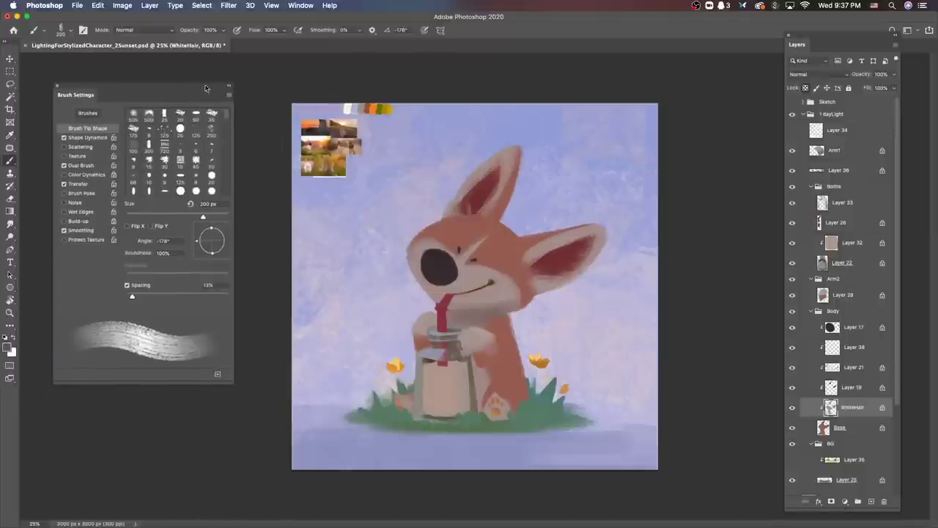
pyautogui.keyDown('alt'); pyautogui.click(511, 291); pyautogui.keyUp('alt')
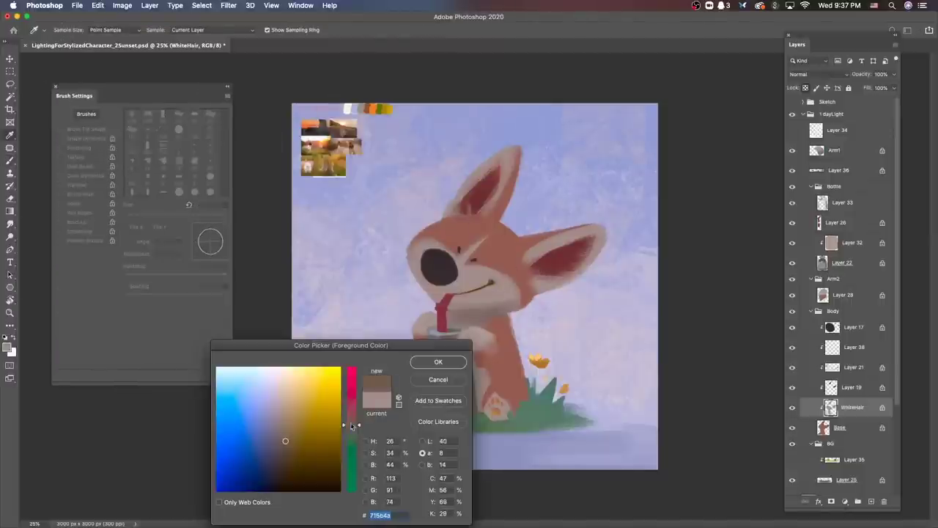
pyautogui.press('Return')
pyautogui.keyDown('ctrl'); pyautogui.click(475, 297); pyautogui.keyUp('ctrl')
pyautogui.hotkey('ctrl', 'u')
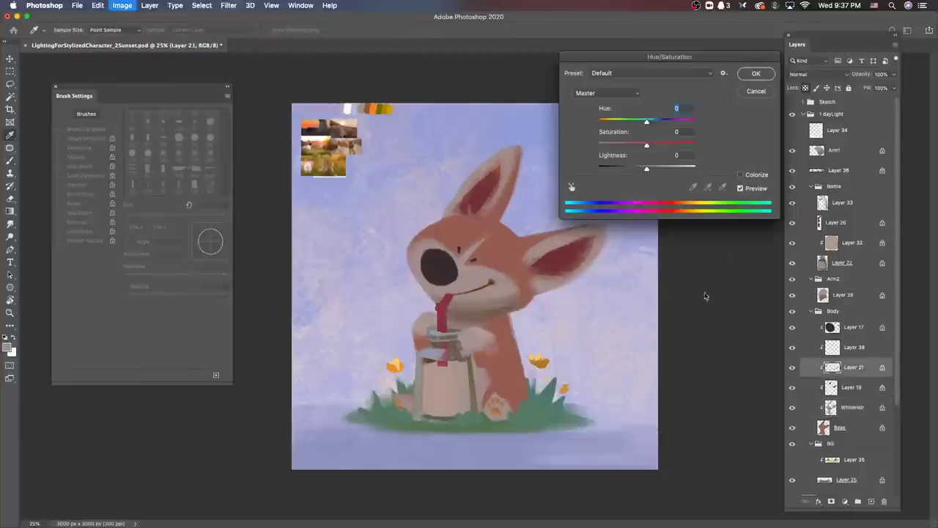
pyautogui.press('Escape')
# Step: Set the eyedropper to sample all layers and deepen the shading under the muzzle on WhiteHair with muted mauve-brown
pyautogui.keyDown('alt'); pyautogui.click(474, 297); pyautogui.keyUp('alt')
pyautogui.press('Return')
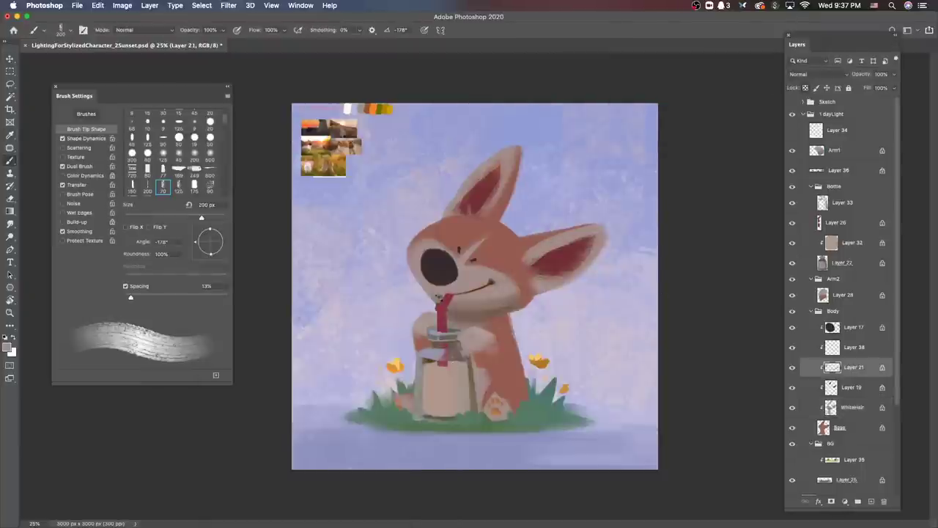
pyautogui.keyDown('ctrl'); pyautogui.click(526, 300); pyautogui.keyUp('ctrl')
pyautogui.keyDown('alt'); pyautogui.click(522, 302); pyautogui.keyUp('alt')
pyautogui.click(213, 29)
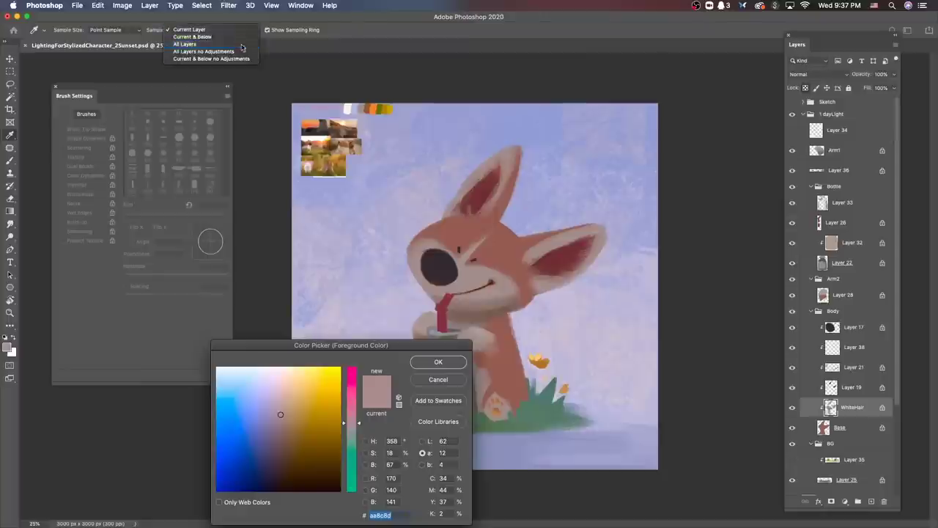
pyautogui.click(185, 44)
pyautogui.press('Return')
pyautogui.moveTo(453, 306); pyautogui.dragTo(489, 301)
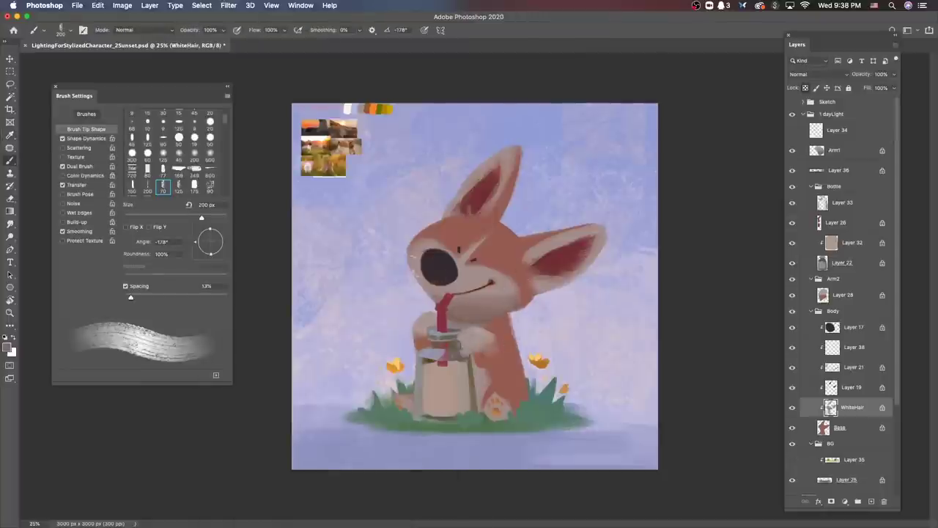
pyautogui.keyDown('ctrl'); pyautogui.click(495, 279); pyautogui.keyUp('ctrl')
pyautogui.keyDown('ctrl'); pyautogui.click(447, 299); pyautogui.keyUp('ctrl')
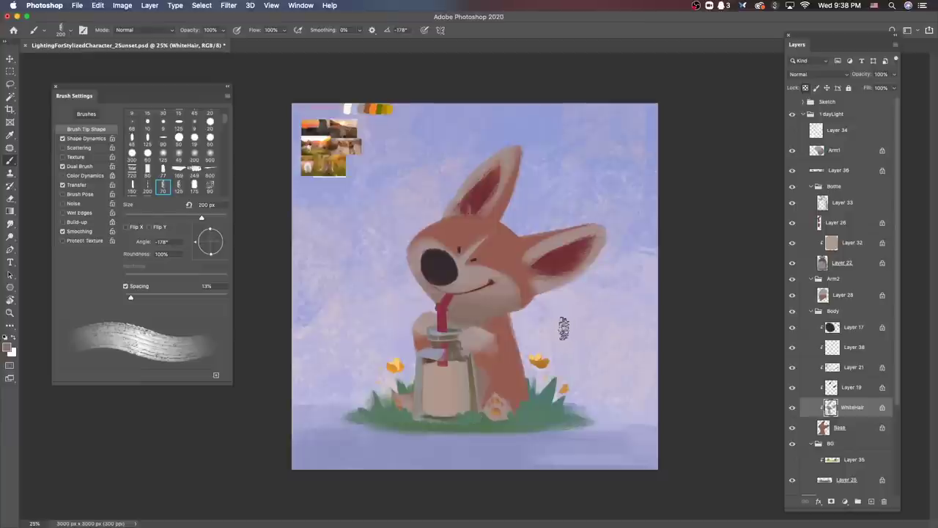
# Step: Isolate the foot area on Layer 19 with a lasso selection and recolour the paw pads in a muted red
pyautogui.keyDown('ctrl'); pyautogui.click(561, 325); pyautogui.keyUp('ctrl')
pyautogui.press('c')
pyautogui.press('Escape')
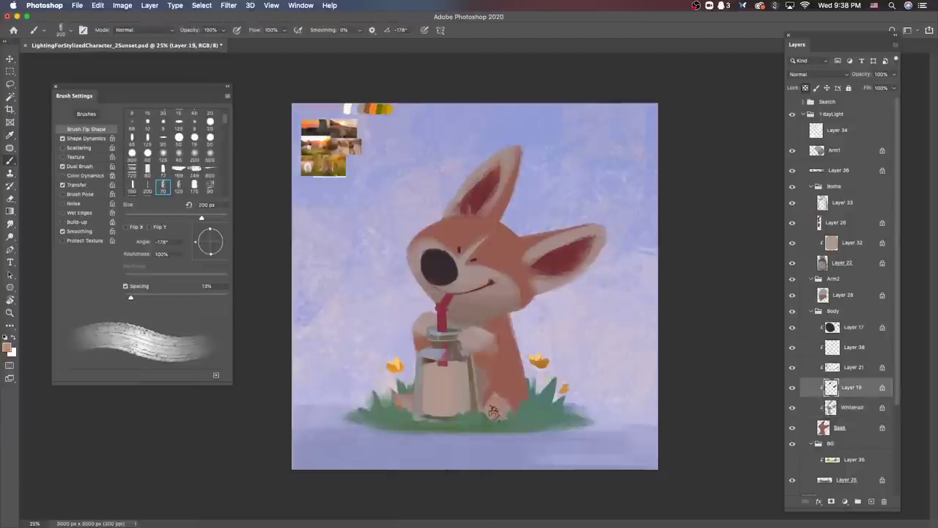
pyautogui.hotkey('ctrl', 'u')
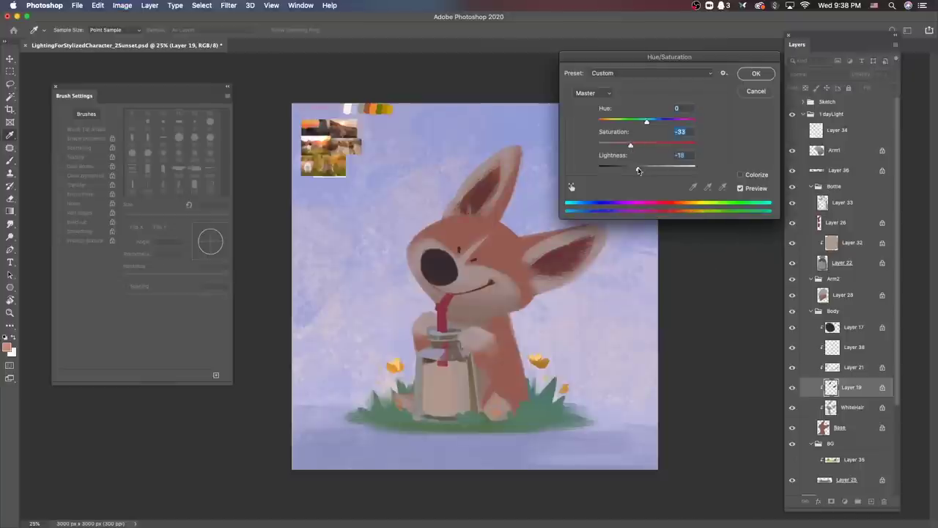
pyautogui.press('Escape')
pyautogui.press('b')
pyautogui.moveTo(571, 407); pyautogui.dragTo(506, 401)
pyautogui.hotkey('ctrl', 'd')
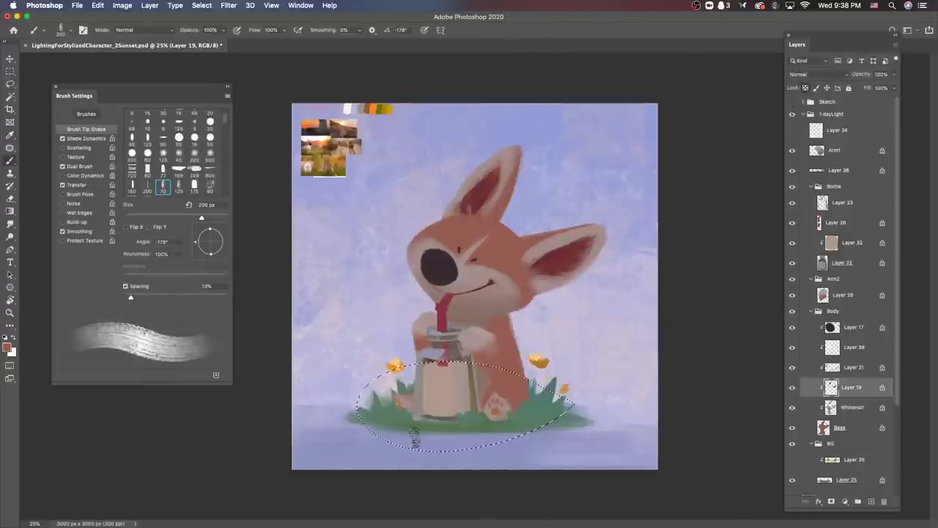
# Step: Shade the pale fur on both hands with muted tones, working on Arm1 and Layer 28
pyautogui.keyDown('alt'); pyautogui.click(491, 337); pyautogui.keyUp('alt')
pyautogui.keyDown('ctrl'); pyautogui.click(491, 337); pyautogui.keyUp('ctrl')
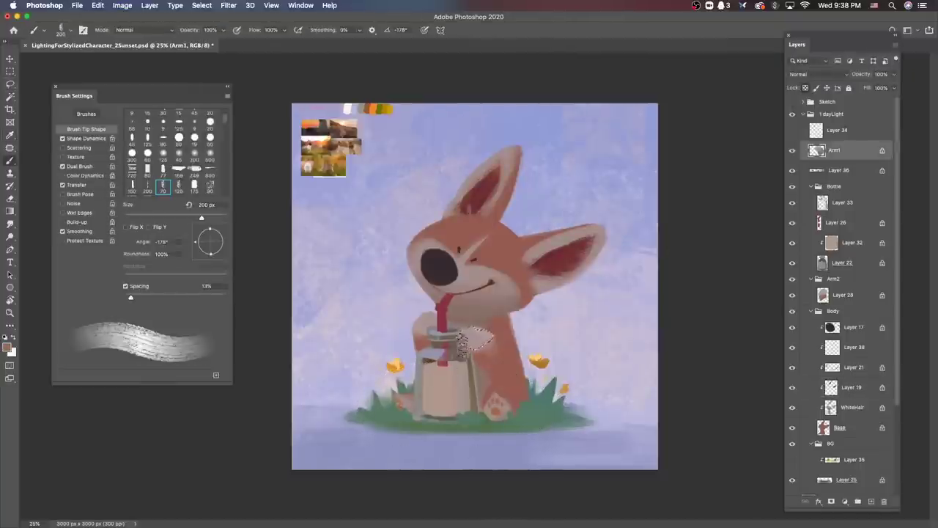
pyautogui.keyDown('ctrl'); pyautogui.click(423, 331); pyautogui.keyUp('ctrl')
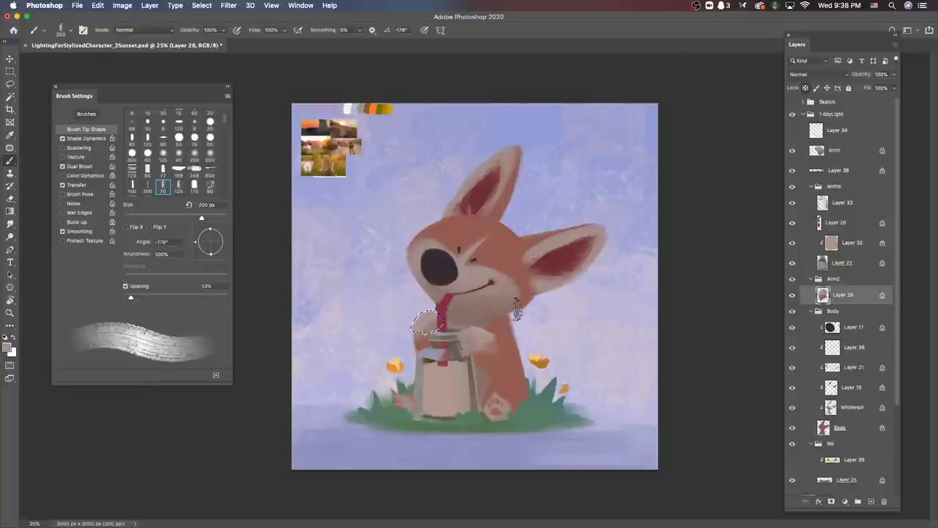
pyautogui.keyDown('ctrl'); pyautogui.click(425, 327); pyautogui.keyUp('ctrl')
# Step: Paint a muted mauve-brown shadow along the lower rim of the sideways ear and the cheek on WhiteHair
pyautogui.click(8, 347)
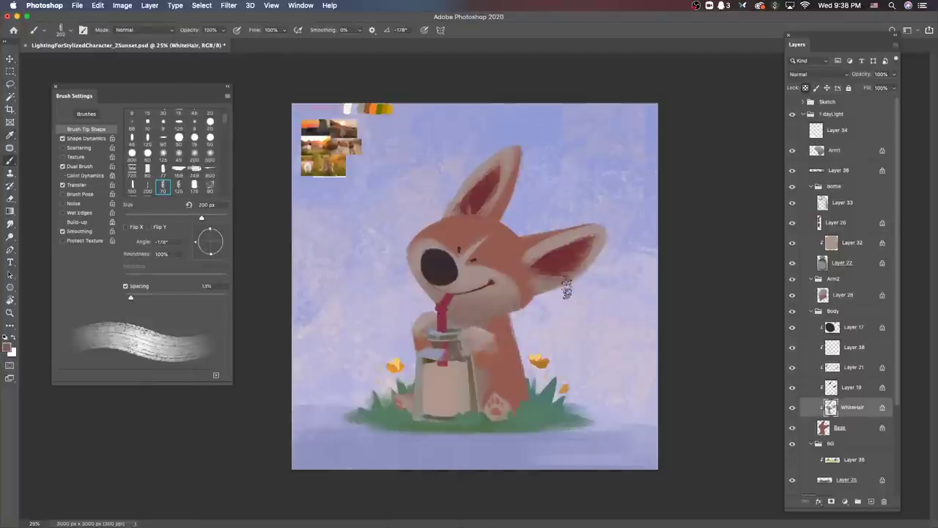
pyautogui.press('Return')
pyautogui.press('b')
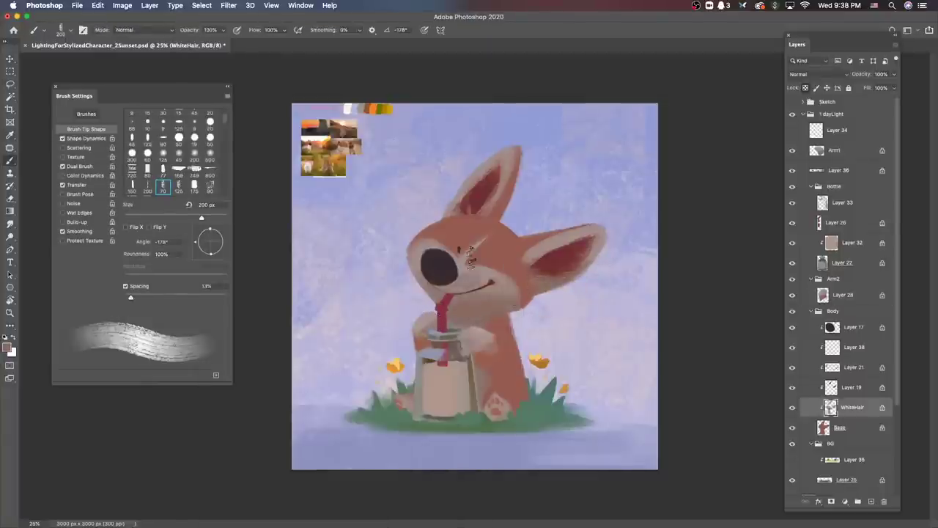
pyautogui.moveTo(493, 297); pyautogui.dragTo(548, 303)
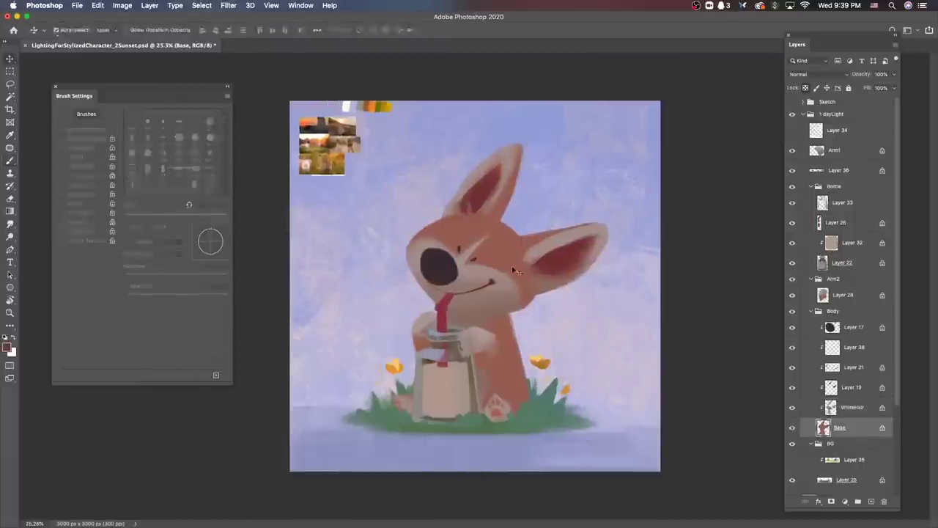
# Step: Paint darker reddish-brown shadows on the Base layer at the cheek, neck and back of the upright ear, reducing the brush to 100 px
pyautogui.press('b')
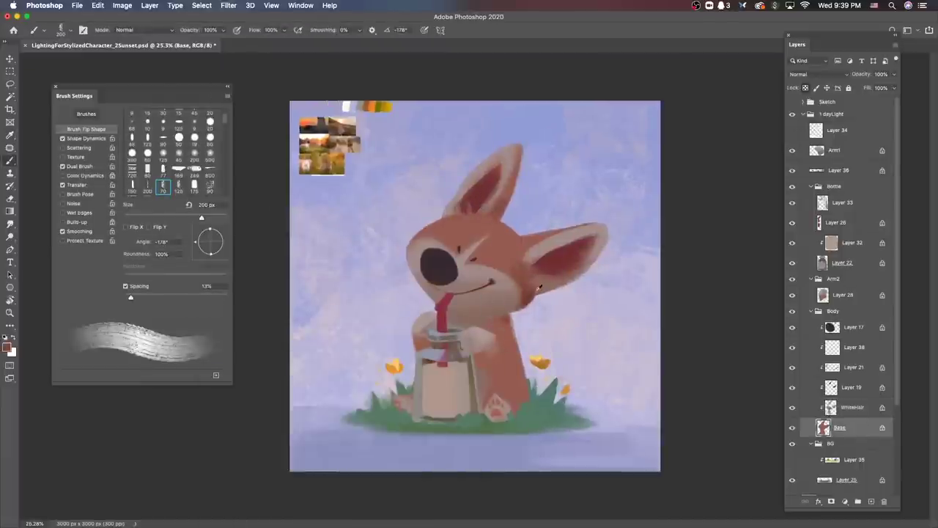
pyautogui.press('[')
pyautogui.press('[')
pyautogui.press('[')
pyautogui.press('[')
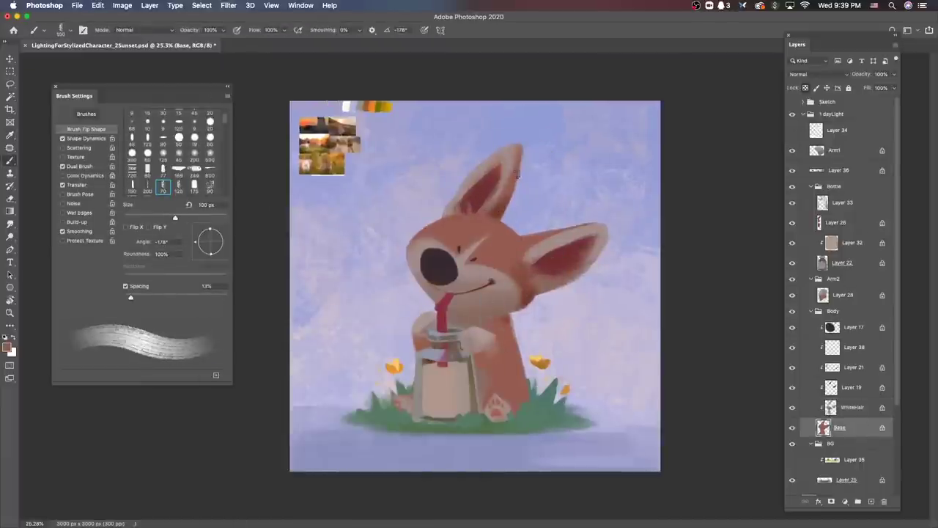
# Step: Darken Layer 29's midtones slightly with Levels and deepen the Base layer's orange fur with Hue/Saturation
pyautogui.scroll(2, 564, 312)
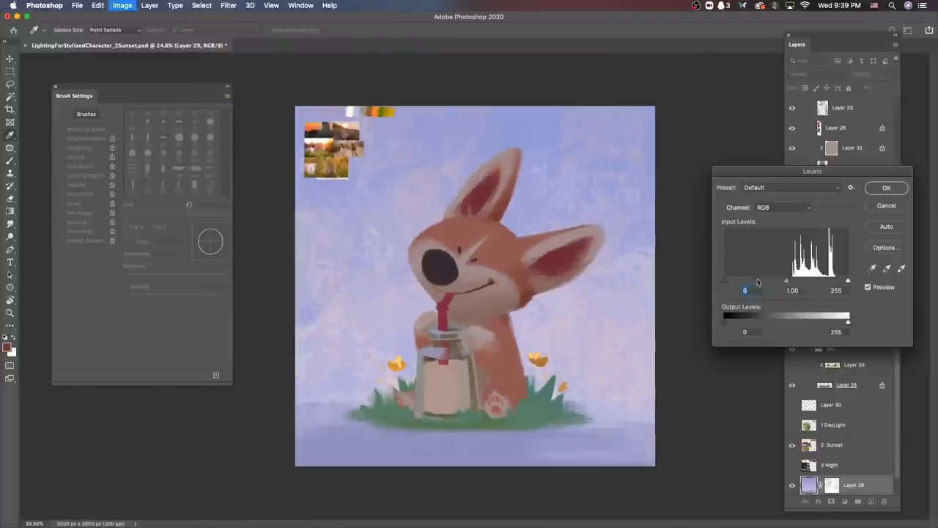
pyautogui.moveTo(786, 282); pyautogui.dragTo(792, 284)
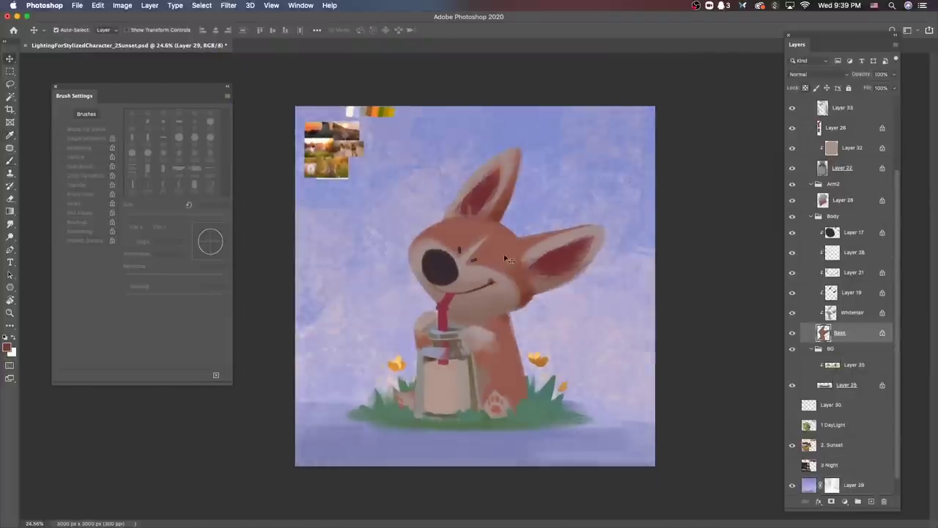
pyautogui.hotkey('ctrl', 'u')
pyautogui.moveTo(646, 168); pyautogui.dragTo(642, 168)
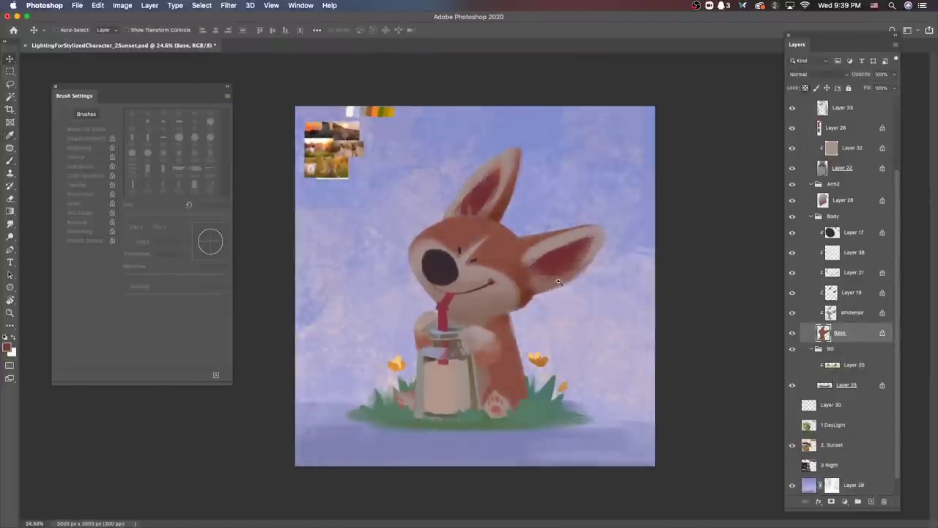
# Step: Tint the forehead stripe and the fur around the nose with lavender from the sky on the WhiteHair layer
pyautogui.scroll(3, 523, 270)
pyautogui.scroll(-2, 523, 269)
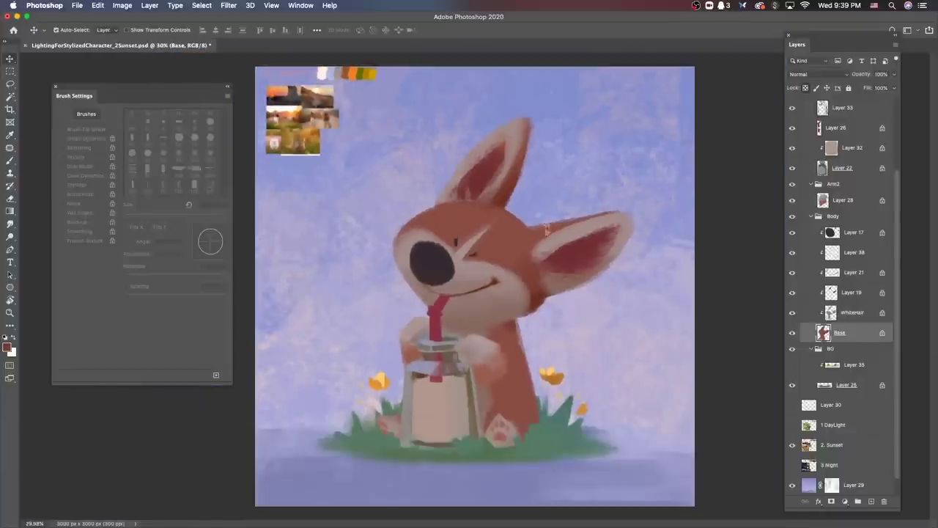
pyautogui.press('Return')
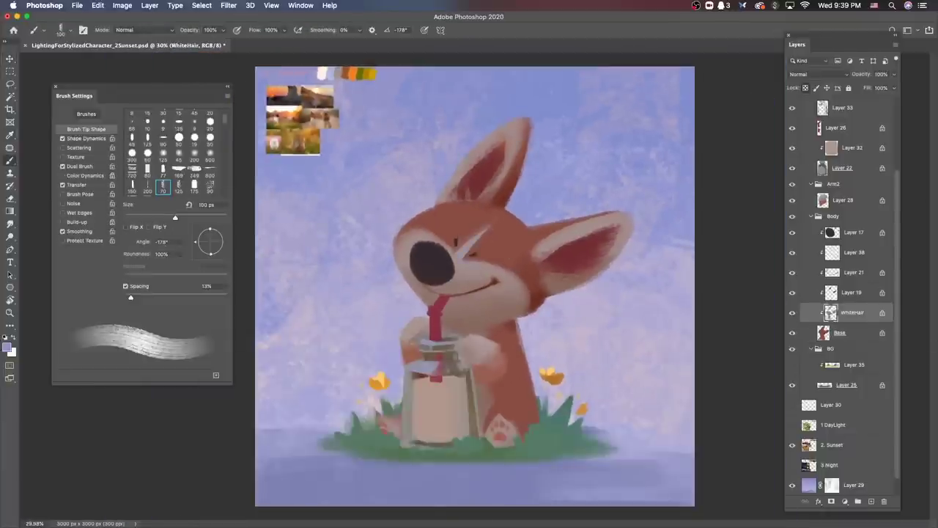
pyautogui.moveTo(482, 232); pyautogui.dragTo(452, 257)
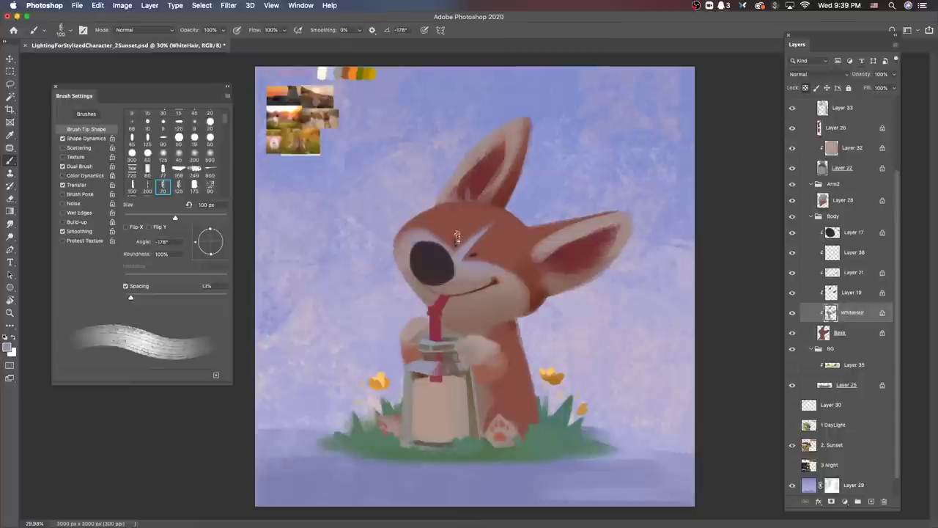
pyautogui.press(']')
pyautogui.press(']')
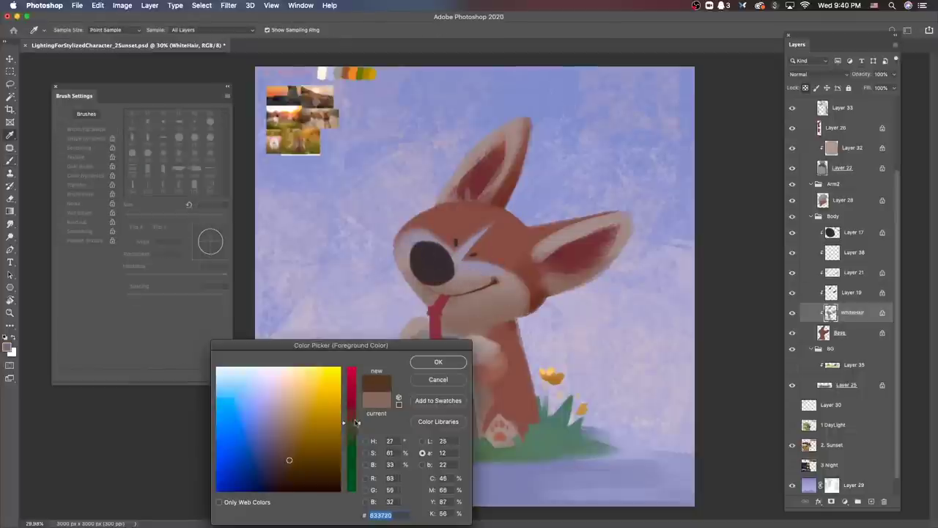
# Step: Deepen the brown shadow under the muzzle on WhiteHair and blend the muzzle's greyer tones with a 90 px brush
pyautogui.press('Return')
pyautogui.press('v')
pyautogui.press('b')
pyautogui.keyDown('alt'); pyautogui.click(422, 294); pyautogui.keyUp('alt')
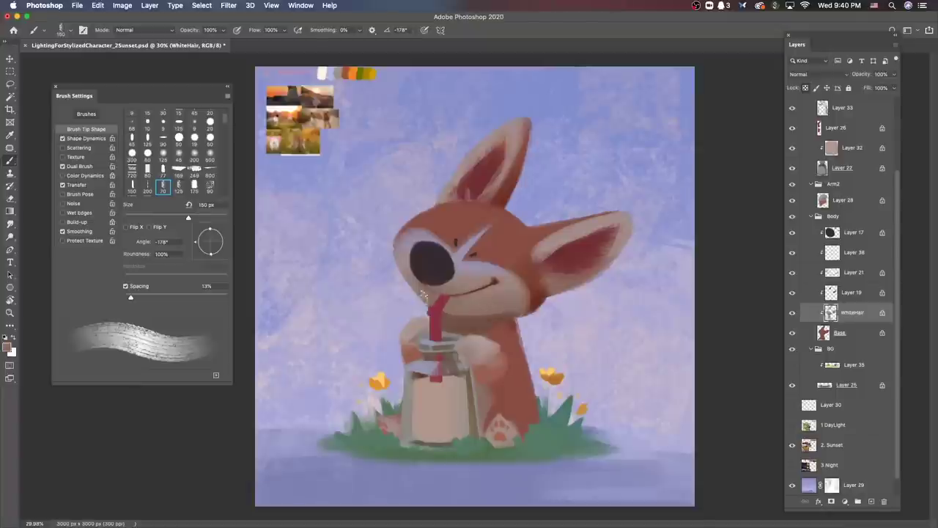
pyautogui.press('[')
pyautogui.press('[')
pyautogui.press('[')
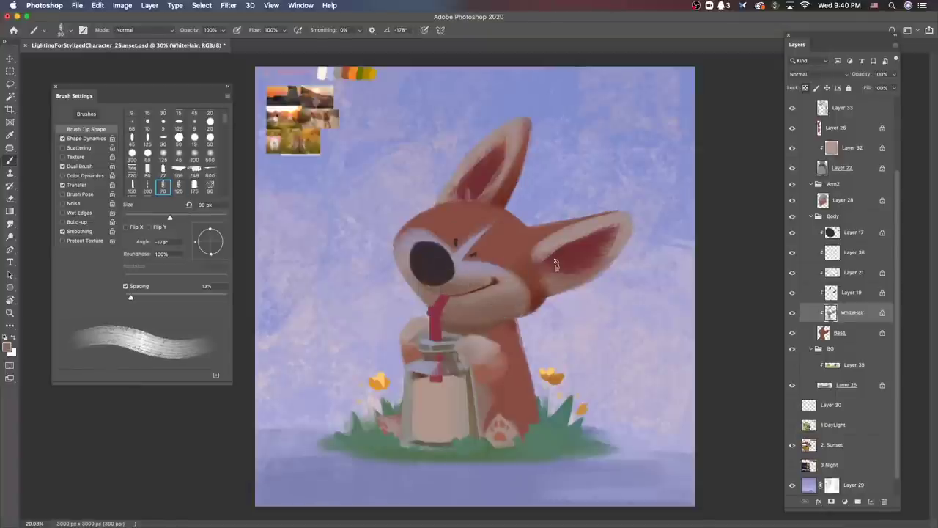
pyautogui.moveTo(455, 280); pyautogui.dragTo(423, 297)
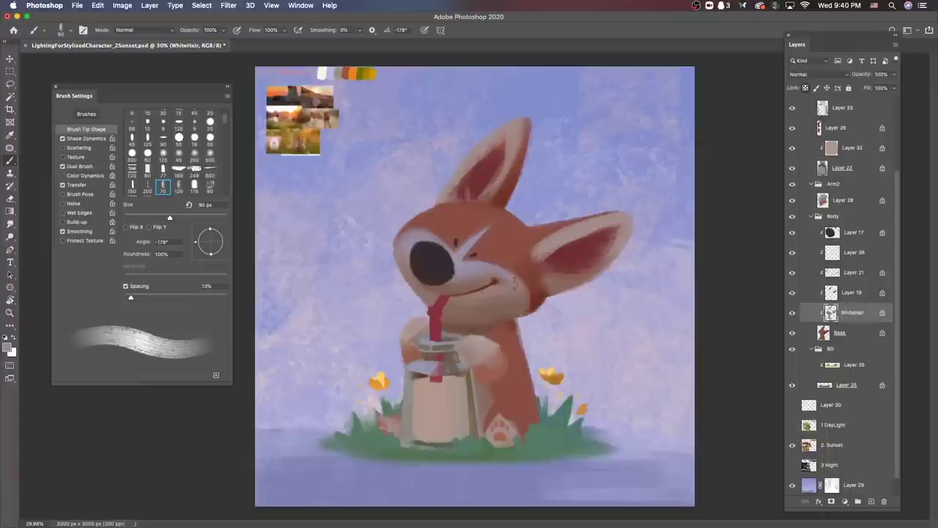
# Step: Tint the tops of both hands with lavender-grey on Arm1 and Layer 28, using a 150 px brush
pyautogui.keyDown('super'); pyautogui.click(488, 320); pyautogui.keyUp('super')
pyautogui.press(']')
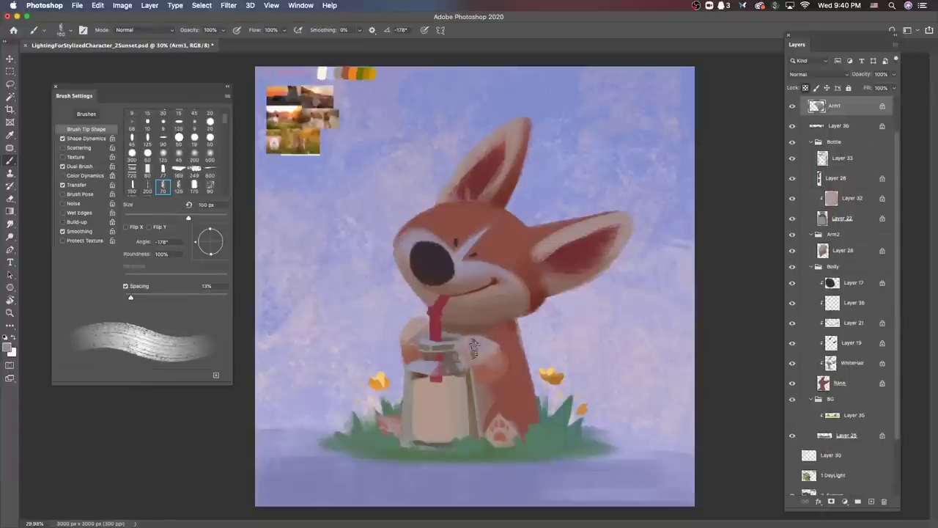
pyautogui.press(']')
pyautogui.press(']')
pyautogui.keyDown('super'); pyautogui.click(428, 309); pyautogui.keyUp('super')
pyautogui.keyDown('super'); pyautogui.click(481, 348); pyautogui.keyUp('super')
# Step: Paint reddish-brown shadows over the chest fur, the neck below the jaw and the arms on their respective layers
pyautogui.keyDown('super'); pyautogui.click(473, 328); pyautogui.keyUp('super')
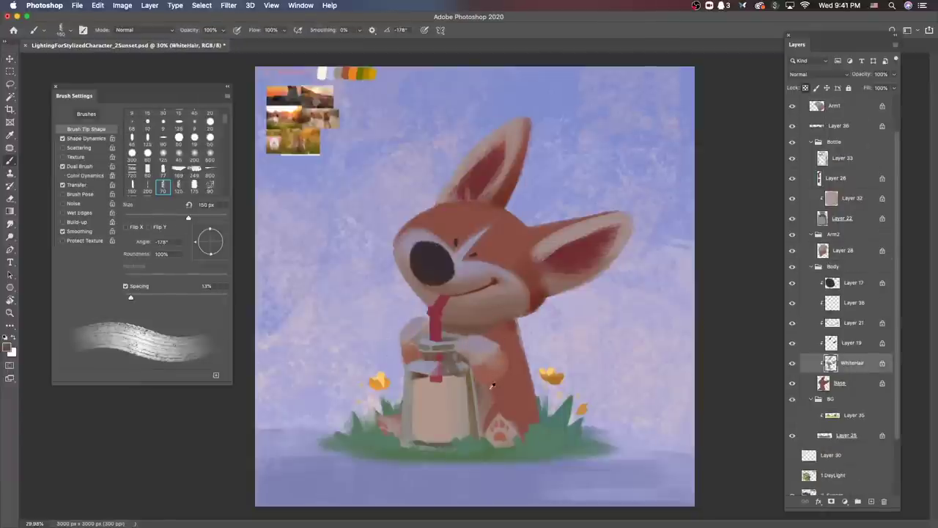
pyautogui.keyDown('super'); pyautogui.click(507, 320); pyautogui.keyUp('super')
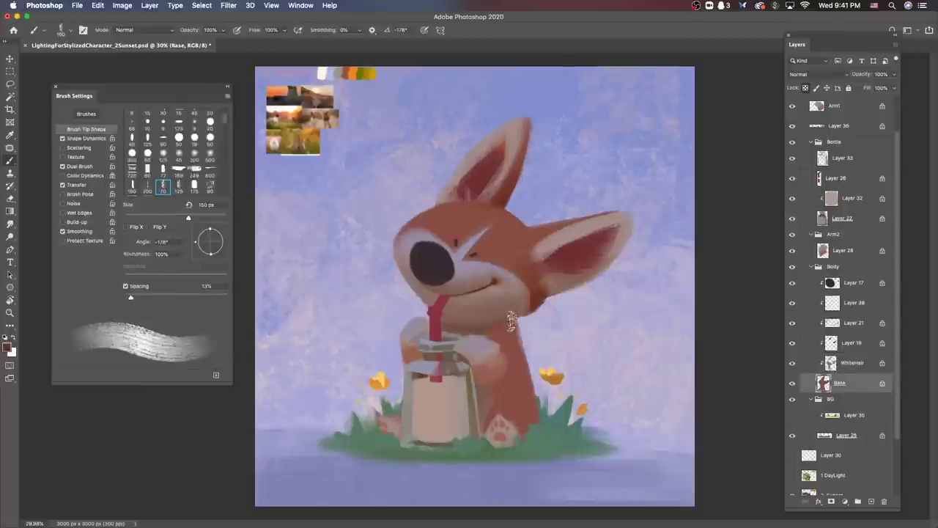
pyautogui.keyDown('super'); pyautogui.click(502, 357); pyautogui.keyUp('super')
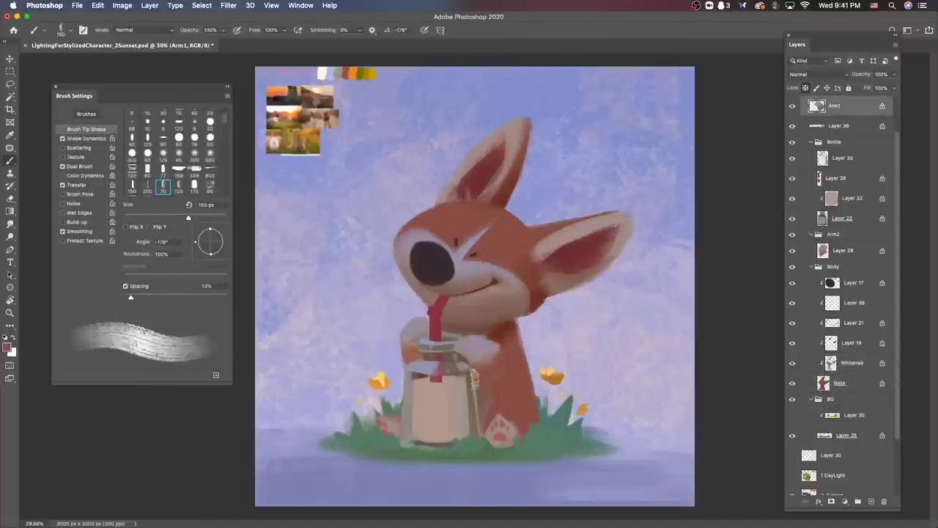
pyautogui.keyDown('super'); pyautogui.click(514, 388); pyautogui.keyUp('super')
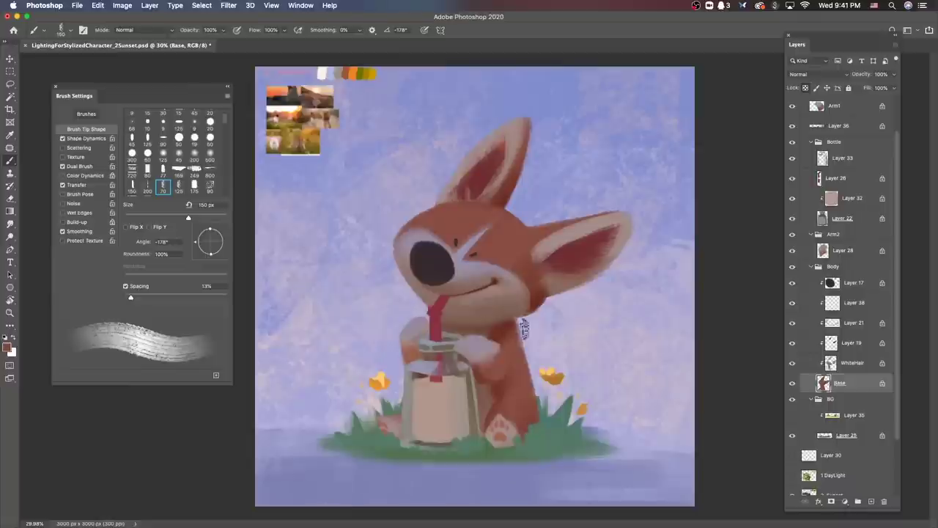
pyautogui.keyDown('super'); pyautogui.click(501, 341); pyautogui.keyUp('super')
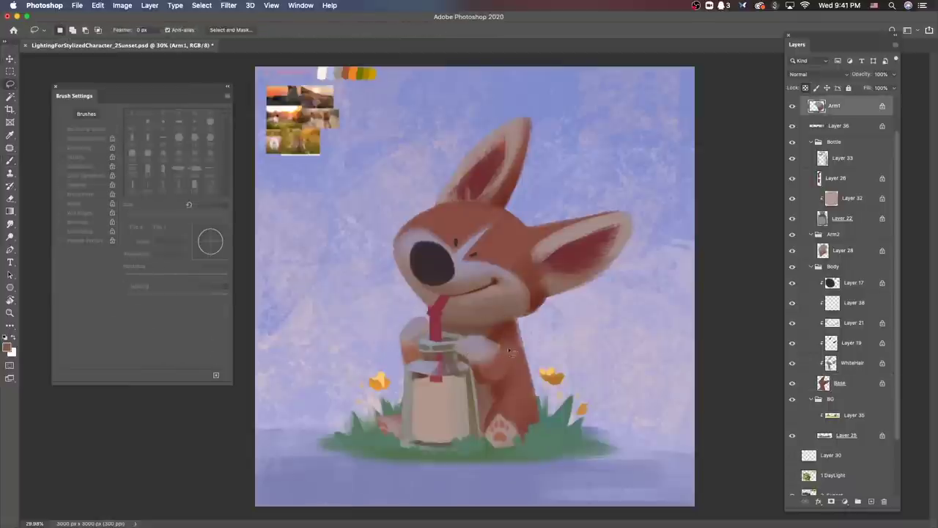
pyautogui.keyDown('super'); pyautogui.click(484, 322); pyautogui.keyUp('super')
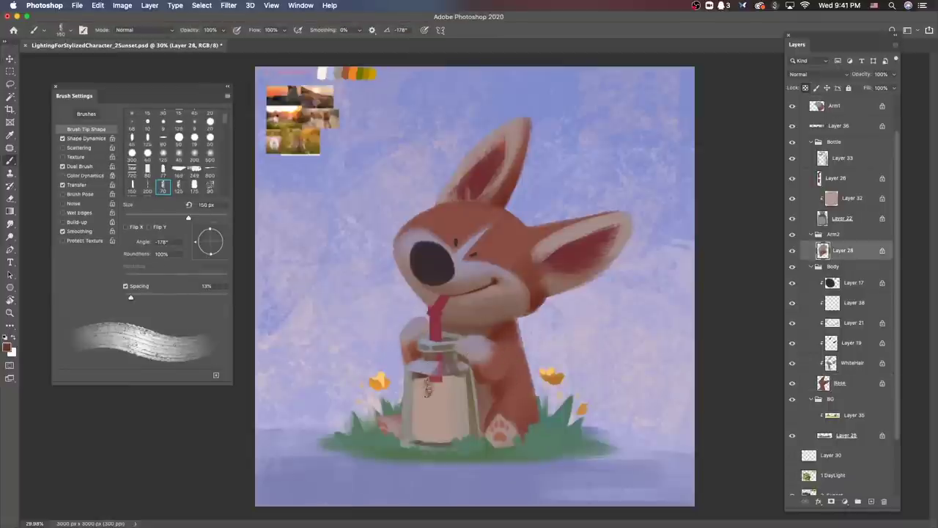
# Step: Tint the top of the head on Base with mauve and the ear fur on WhiteHair with lavender, using a 200 px brush
pyautogui.scroll(-2, 578, 333)
pyautogui.keyDown('super'); pyautogui.click(480, 232); pyautogui.keyUp('super')
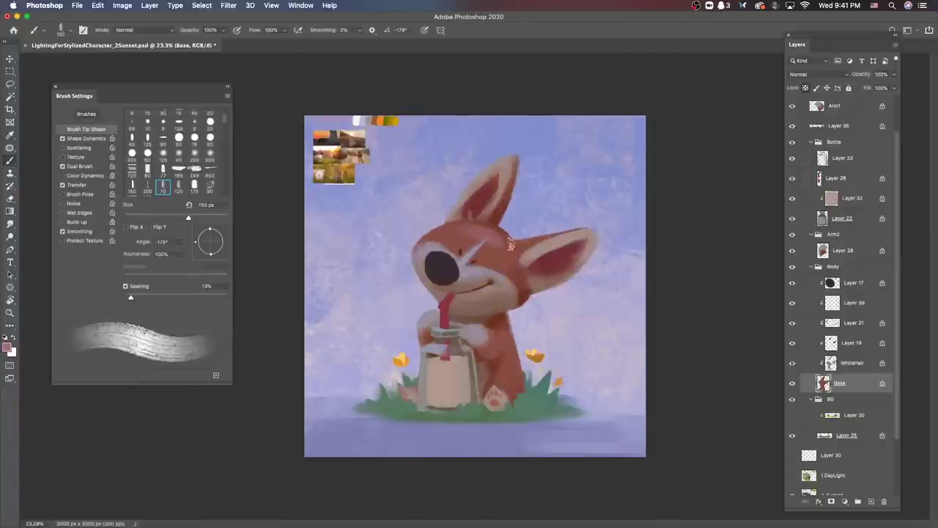
pyautogui.keyDown('alt'); pyautogui.click(471, 223); pyautogui.keyUp('alt')
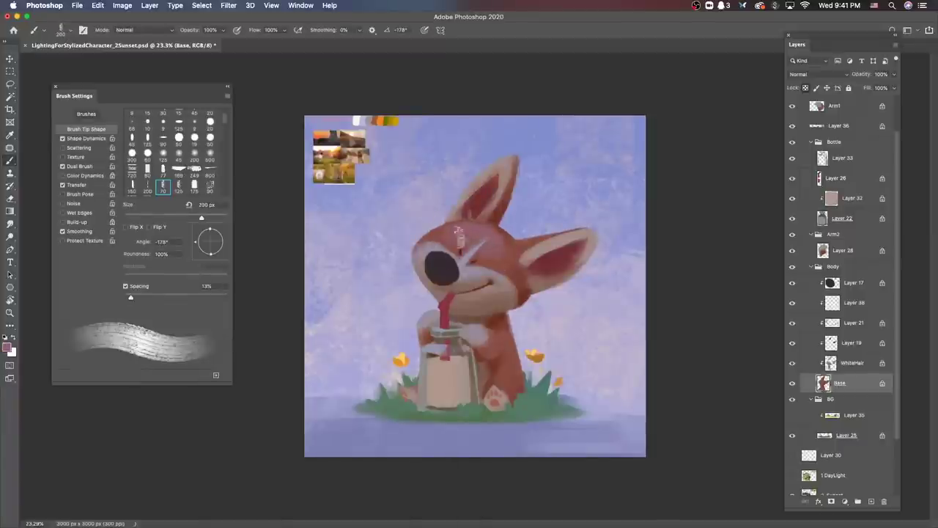
pyautogui.scroll(-1, 500, 238)
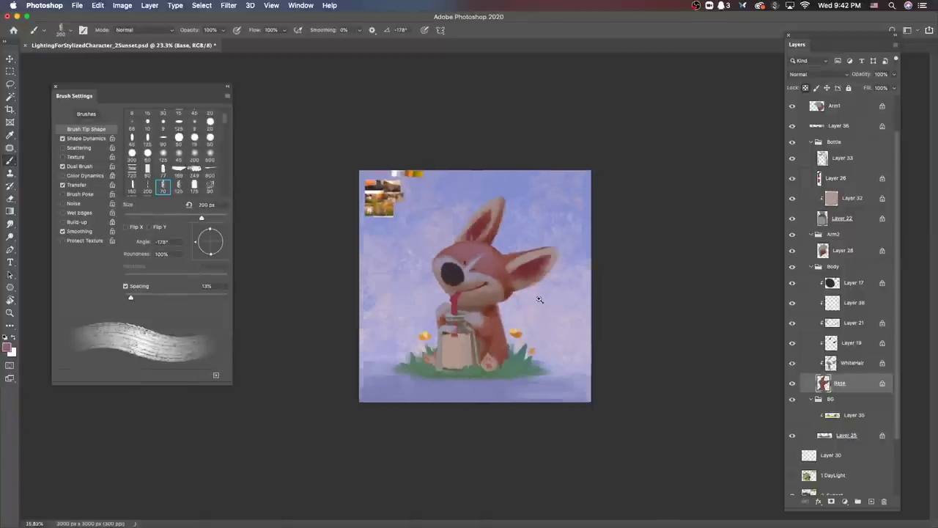
pyautogui.scroll(2, 540, 294)
pyautogui.hotkey('alt', ']')
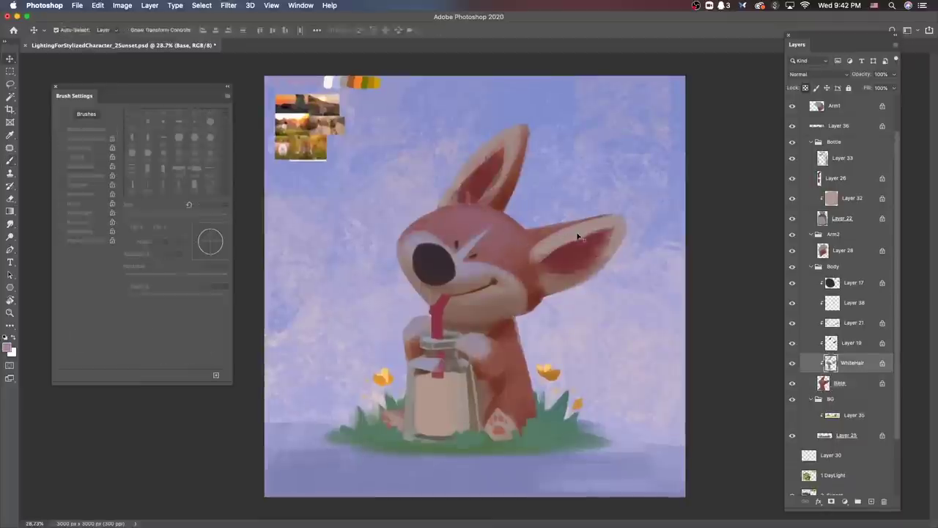
# Step: Check the painting's values in a greyscale proof and mirror the canvas horizontally
pyautogui.press('super+y')
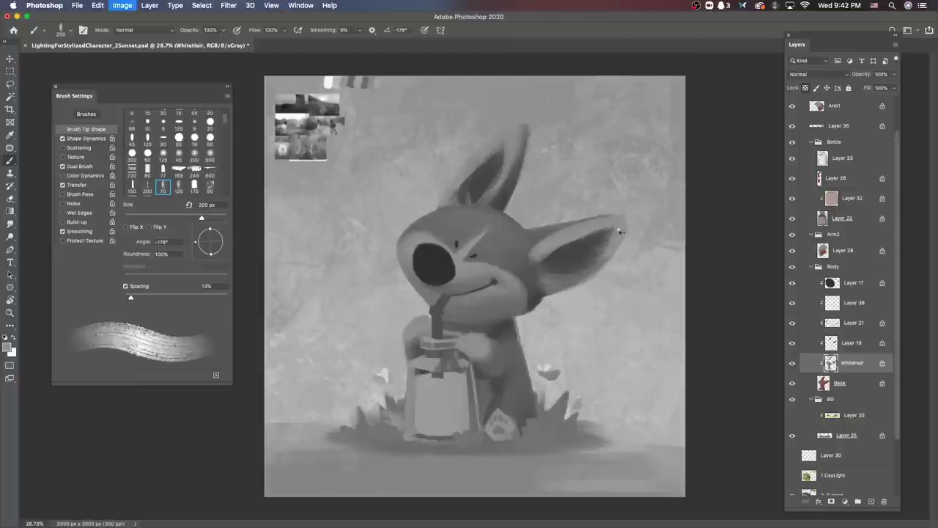
pyautogui.press('f')
pyautogui.press('super+y')
pyautogui.press('i')
pyautogui.press('Return')
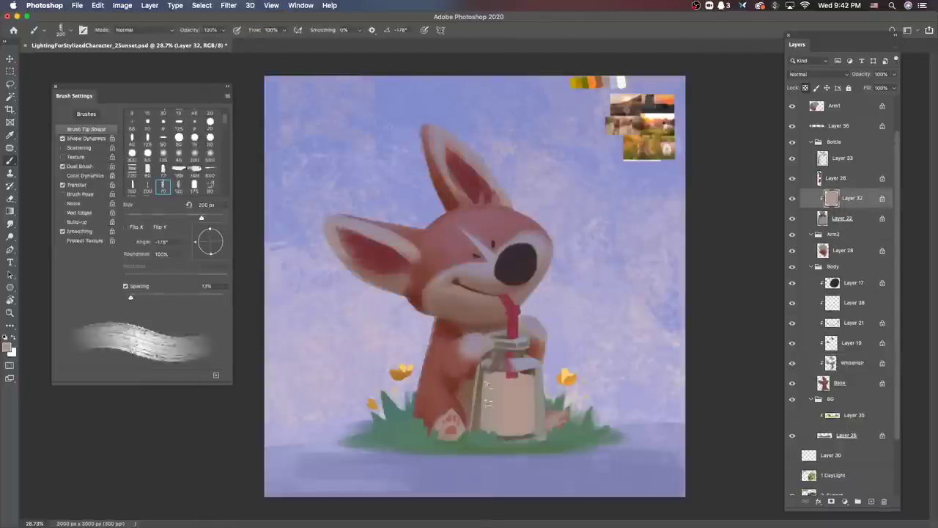
# Step: Cut away the upper part of the milk on Layer 32 to lower its level in the jar
pyautogui.press('l')
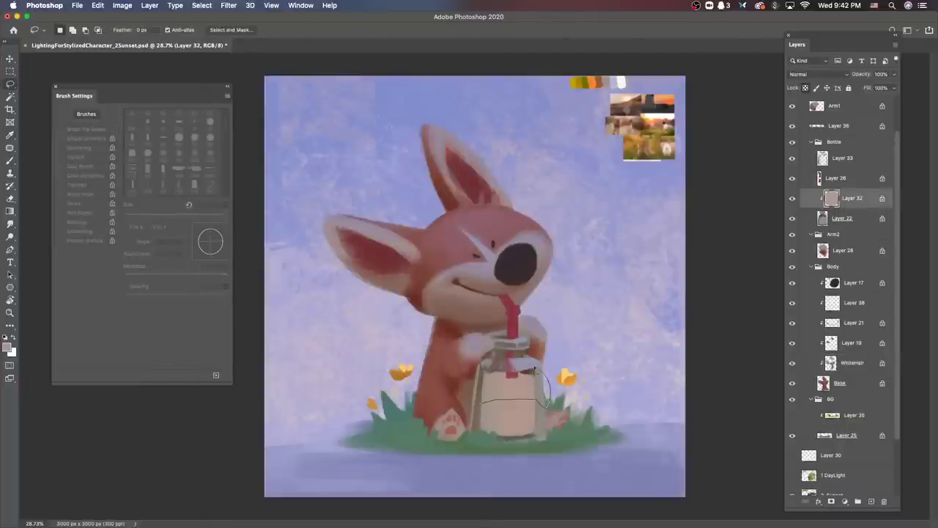
pyautogui.moveTo(535, 369); pyautogui.dragTo(533, 367)
pyautogui.press('e')
pyautogui.rightClick(543, 370)
pyautogui.doubleClick(640, 386)
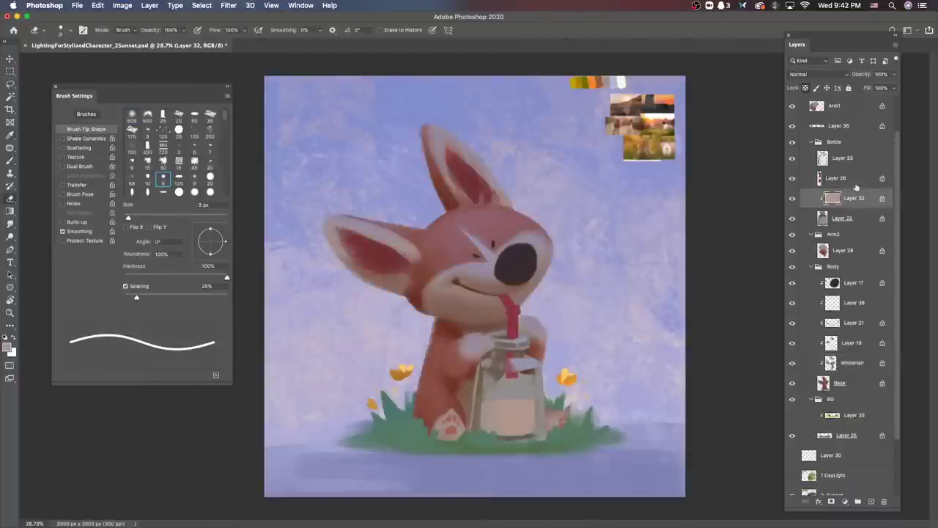
# Step: Extend the red straw on Layer 26 down to the milk surface by filling a straight selection
pyautogui.hotkey('alt', ']')
pyautogui.press('l')
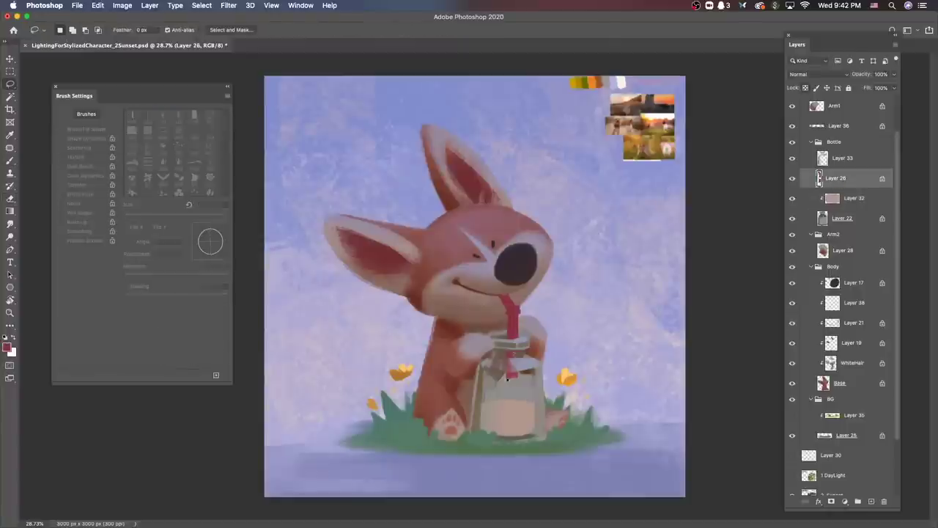
pyautogui.press('e')
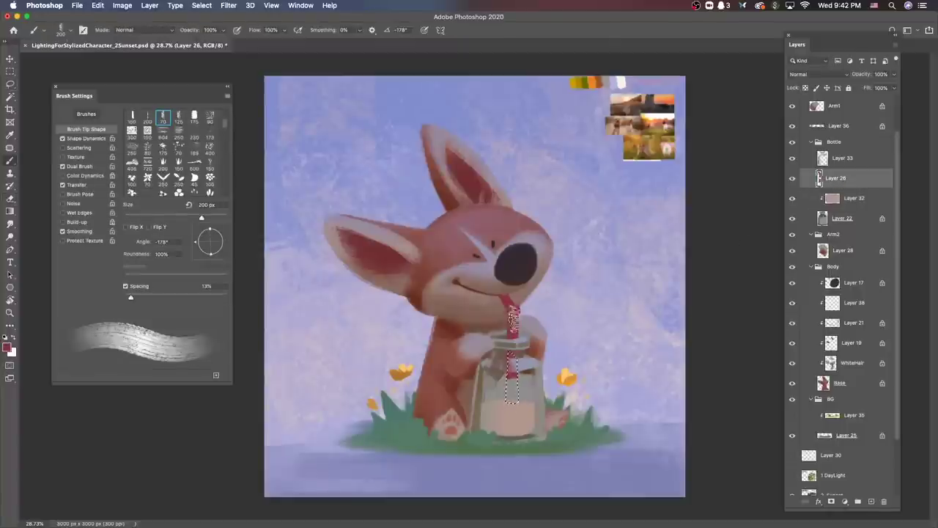
pyautogui.moveTo(512, 322); pyautogui.dragTo(505, 465)
# Step: Paint a faint pink trace of the straw inside the milk on Layer 26 and clean its edge at the surface with a 20 px eraser
pyautogui.press('l')
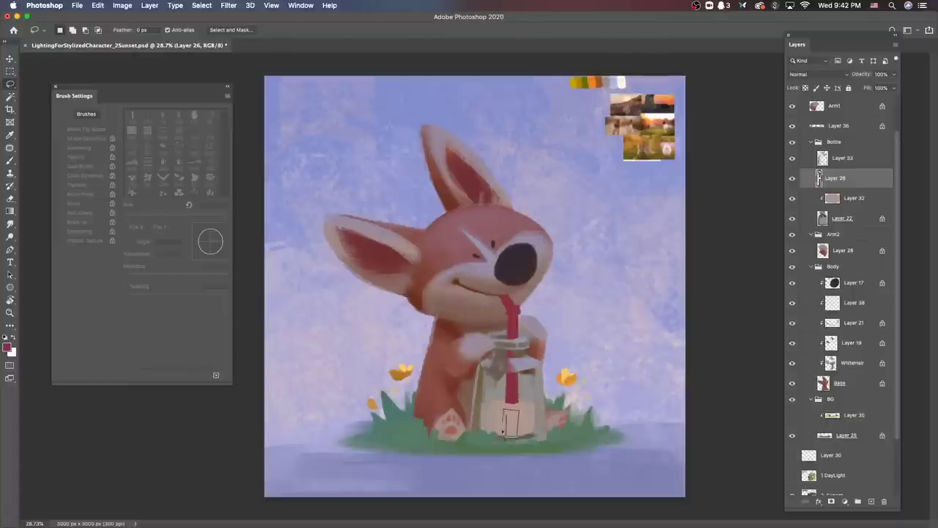
pyautogui.press('b')
pyautogui.keyDown('alt'); pyautogui.click(515, 402); pyautogui.keyUp('alt')
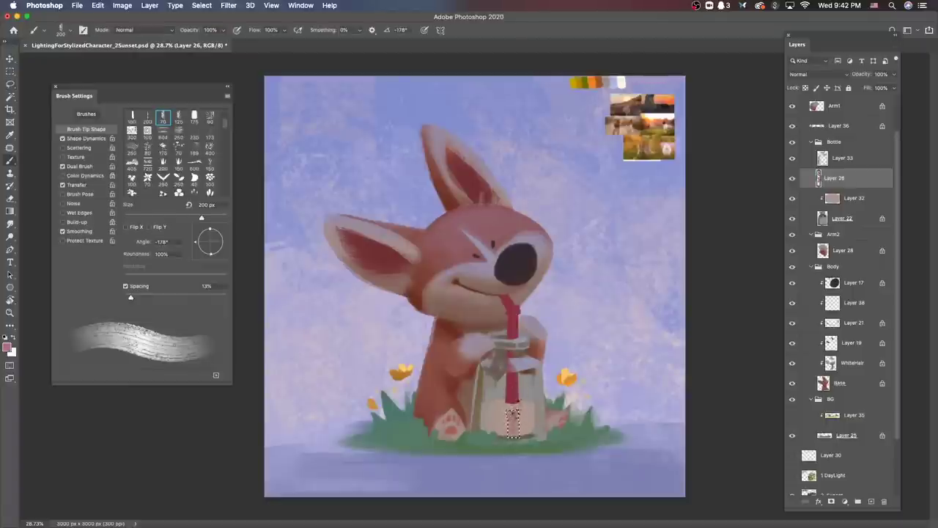
pyautogui.press('l')
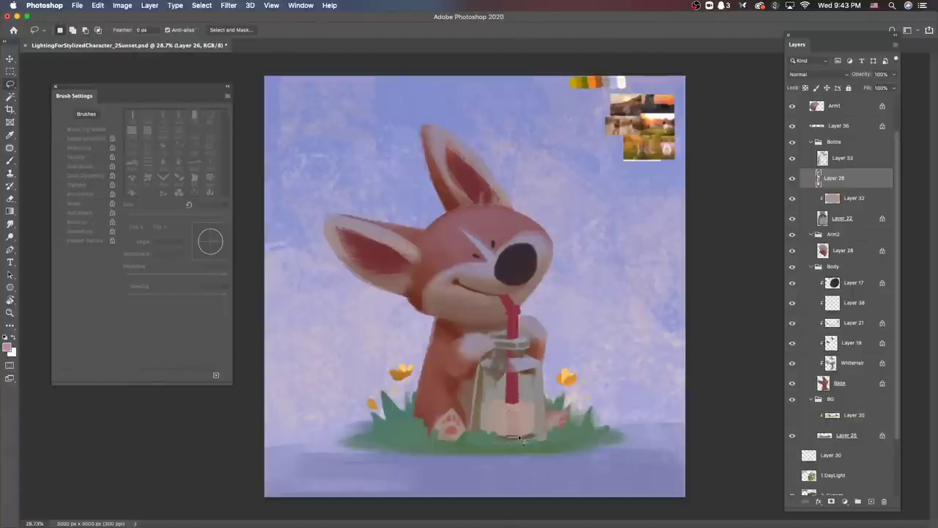
pyautogui.press('b')
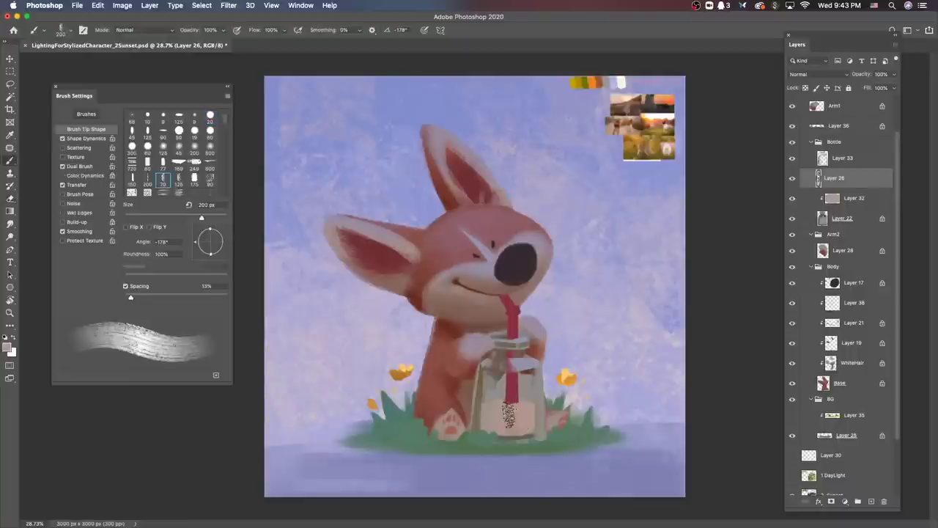
pyautogui.keyDown('alt'); pyautogui.click(511, 421); pyautogui.keyUp('alt')
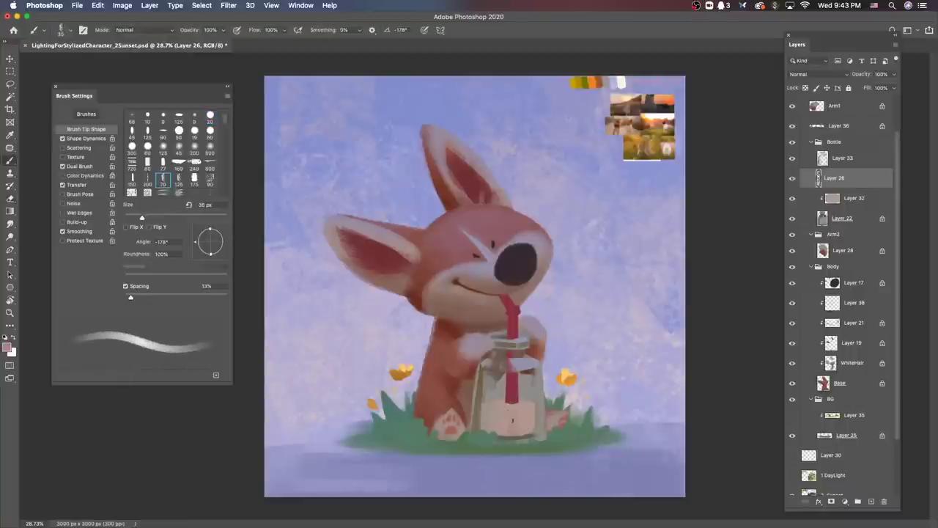
pyautogui.press('e')
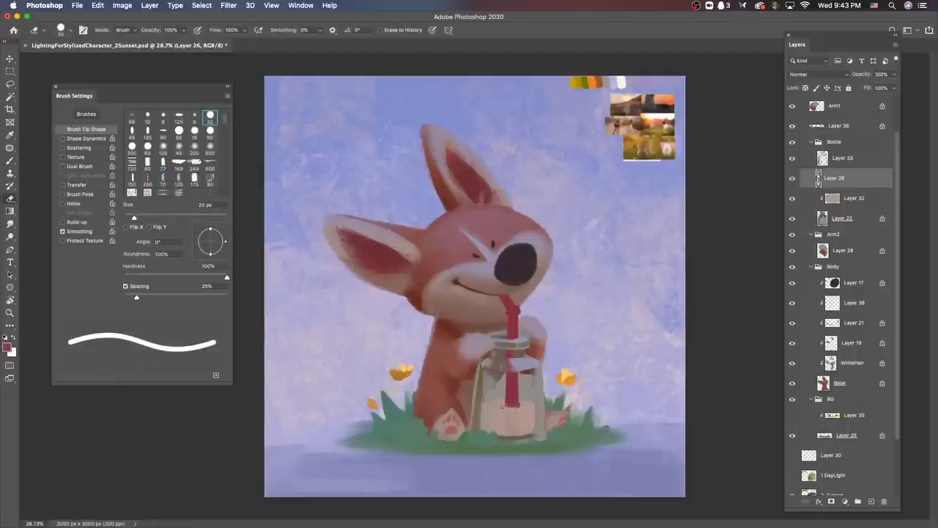
# Step: Shift the Background layer's peach to a stronger coral so that warmer patches show through the lavender sky
pyautogui.hotkey('alt', ']')
pyautogui.hotkey('ctrl', 'u')
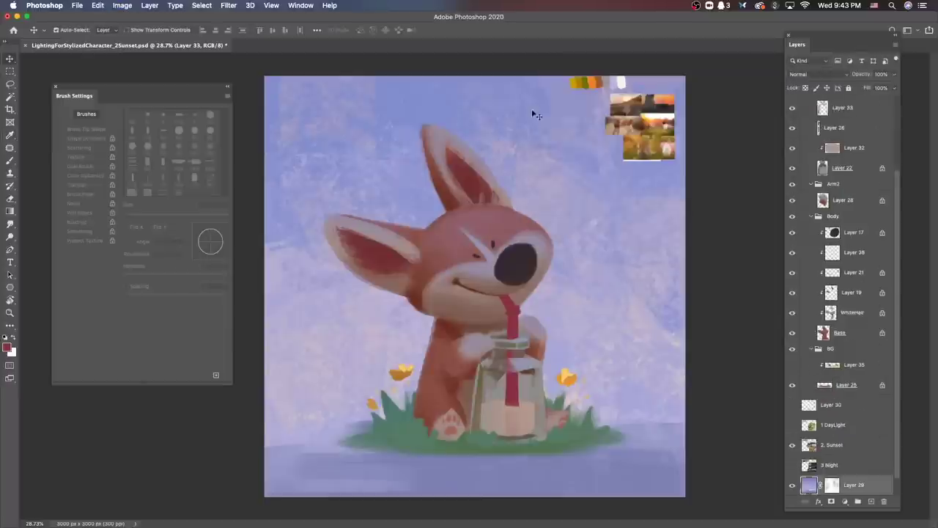
pyautogui.hotkey('ctrl', 'u')
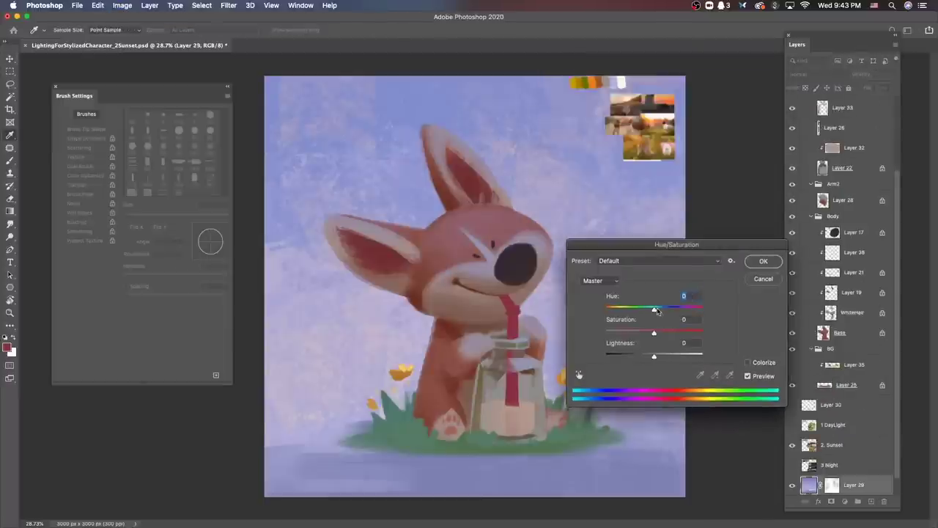
pyautogui.press('Return')
pyautogui.hotkey('alt', '[')
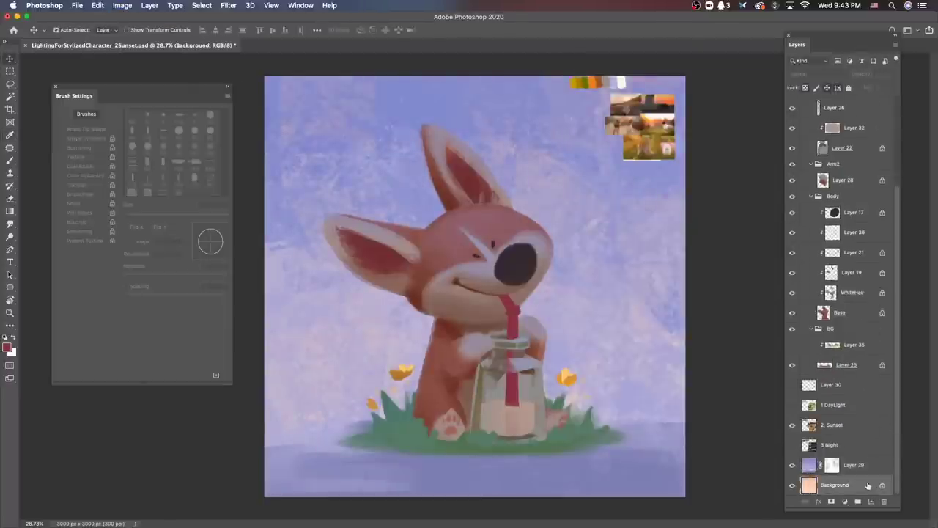
pyautogui.hotkey('ctrl', 'l')
pyautogui.moveTo(786, 281); pyautogui.dragTo(806, 281)
pyautogui.press('Return')
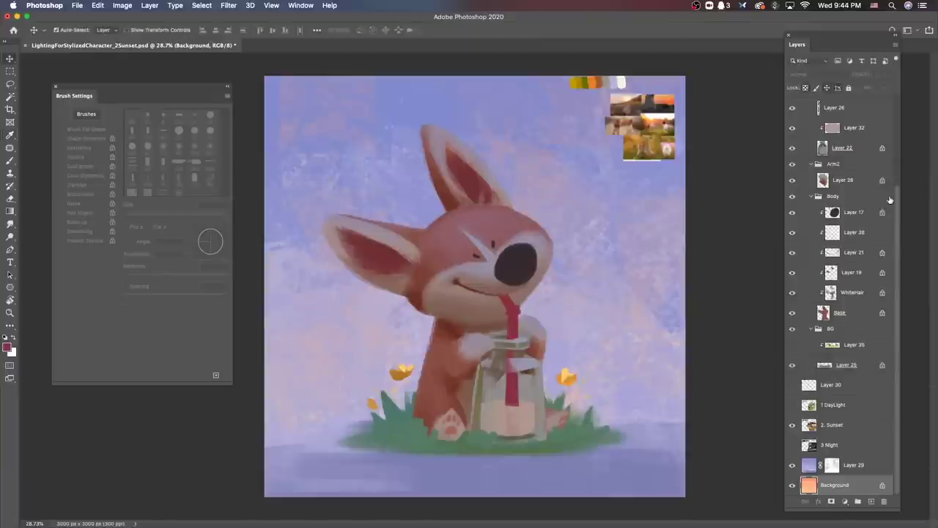
pyautogui.hotkey('ctrl', 'alt', 'u')
pyautogui.press('Return')
pyautogui.scroll(-5, 664, 360)
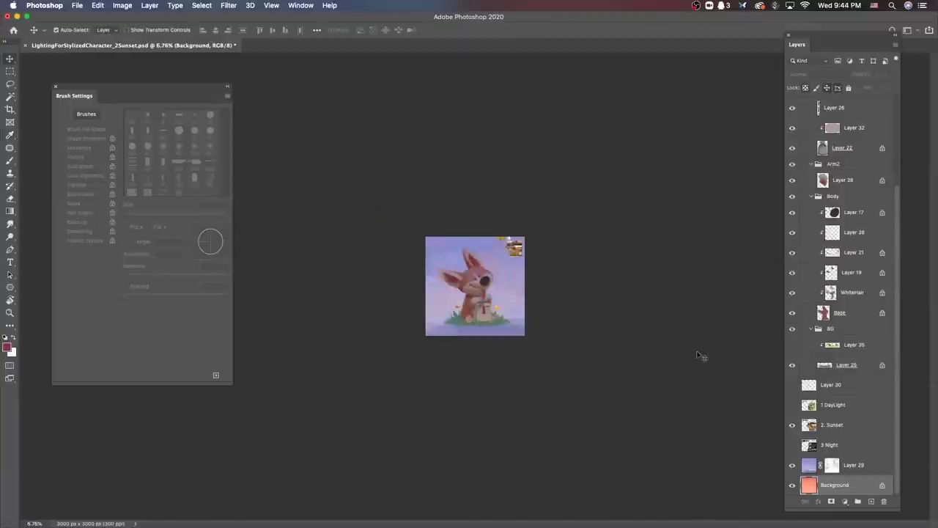
# Step: Add an empty layer above Layer 29 and switch the canvas to full-screen view with the menu bar
pyautogui.click(870, 501)
pyautogui.hotkey('ctrl', '+')
pyautogui.hotkey('ctrl', '+')
pyautogui.hotkey('ctrl', '+')
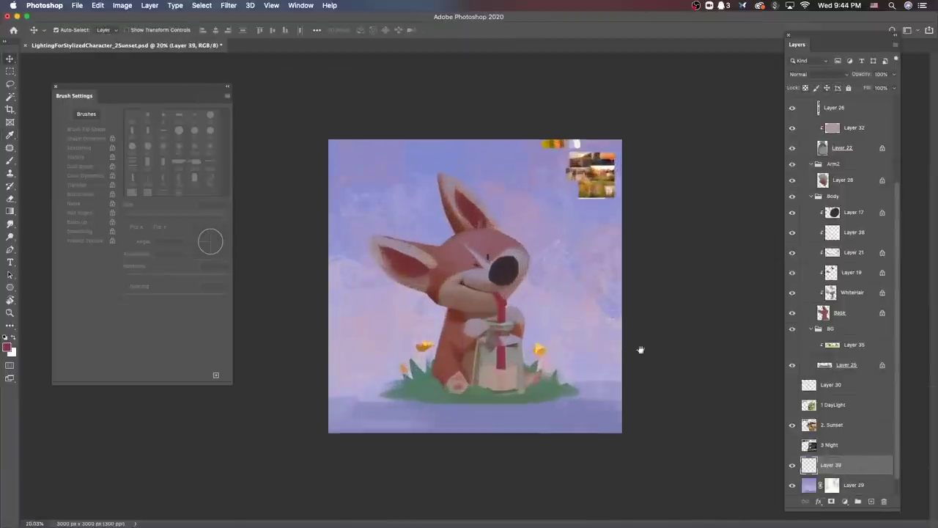
pyautogui.press('f')
pyautogui.moveTo(730, 395); pyautogui.dragTo(716, 405)
pyautogui.hotkey('ctrl', 'y')
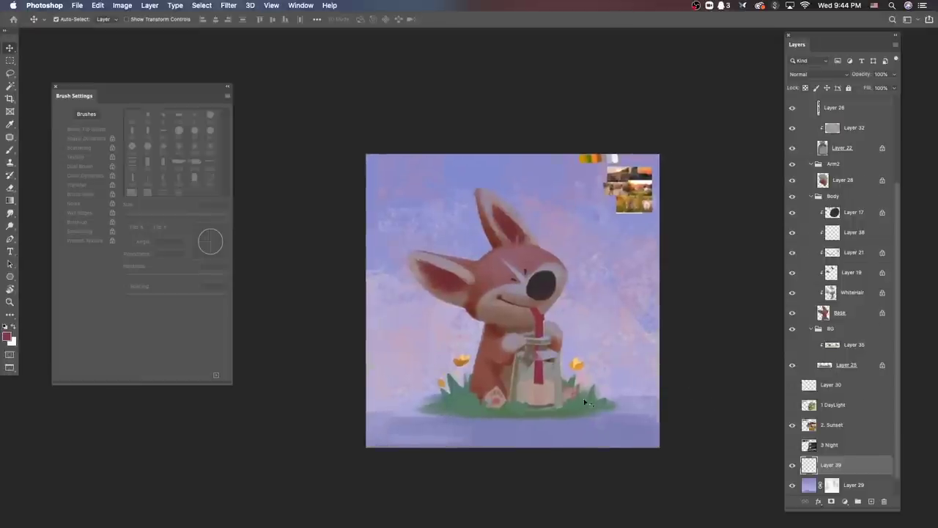
# Step: Paint the front grass tufts on Layer 36 dark green with an 80 px textured brush
pyautogui.click(7, 336)
pyautogui.press('Return')
pyautogui.press('b')
pyautogui.rightClick(576, 276)
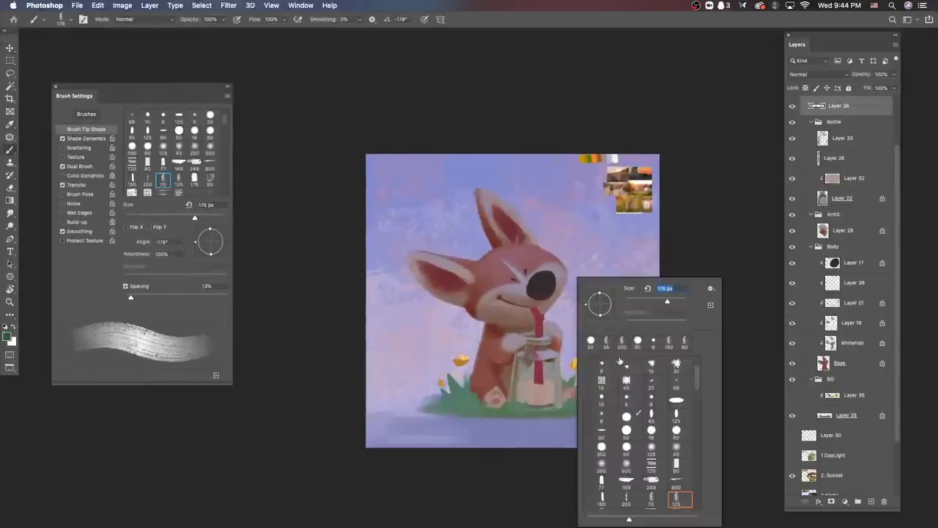
pyautogui.click(681, 464)
pyautogui.press('Return')
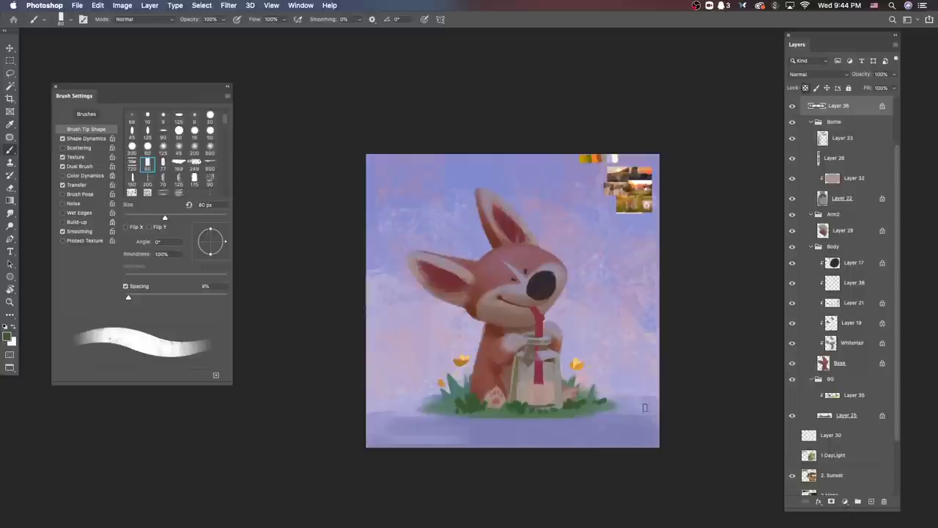
# Step: Repaint the grass and flowers on Layer 25 dark green, and show Layer 35 with its bright green darkened to match
pyautogui.press('v')
pyautogui.click(506, 432)
pyautogui.click(843, 396)
pyautogui.click(791, 395)
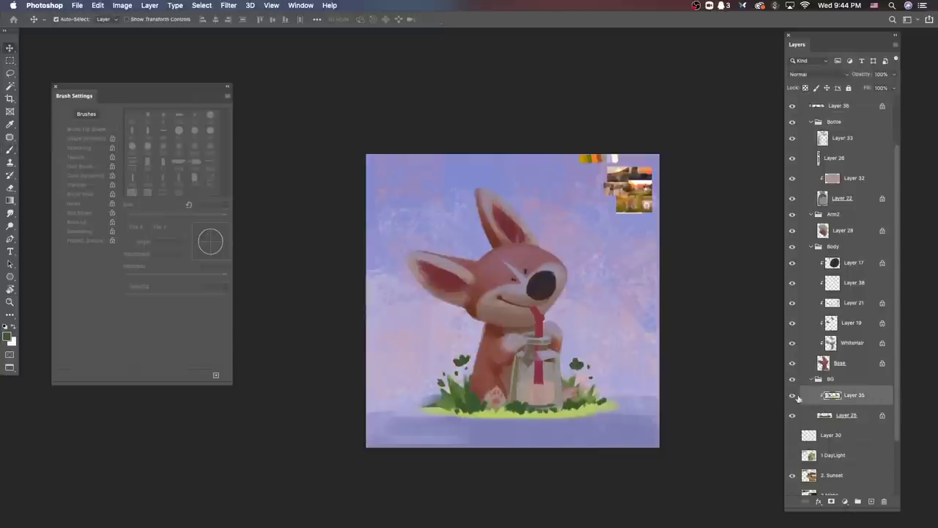
pyautogui.press('super+u')
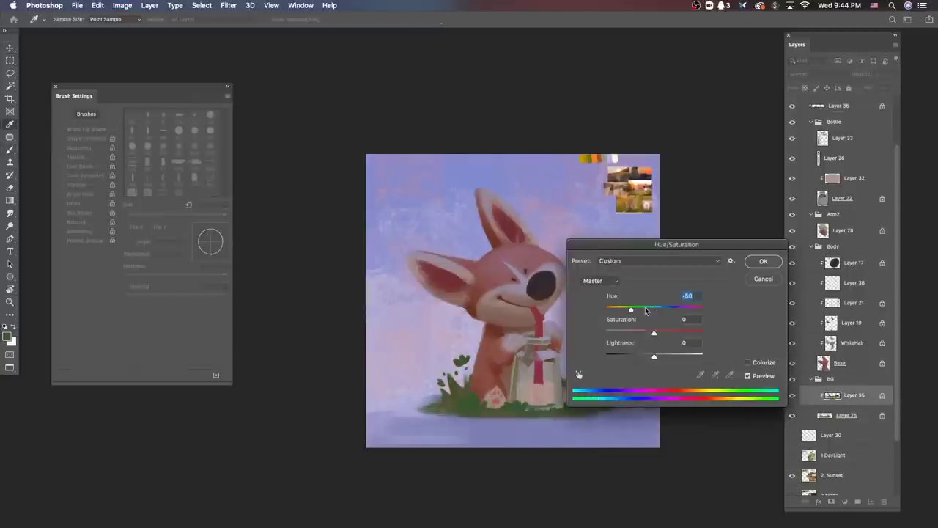
pyautogui.click(761, 276)
# Step: Repaint the flower beside the jar on Layer 25 with a golden yellow sampled from the palette
pyautogui.press('b')
pyautogui.hotkey('alt', '[')
pyautogui.keyDown('alt'); pyautogui.click(584, 153); pyautogui.keyUp('alt')
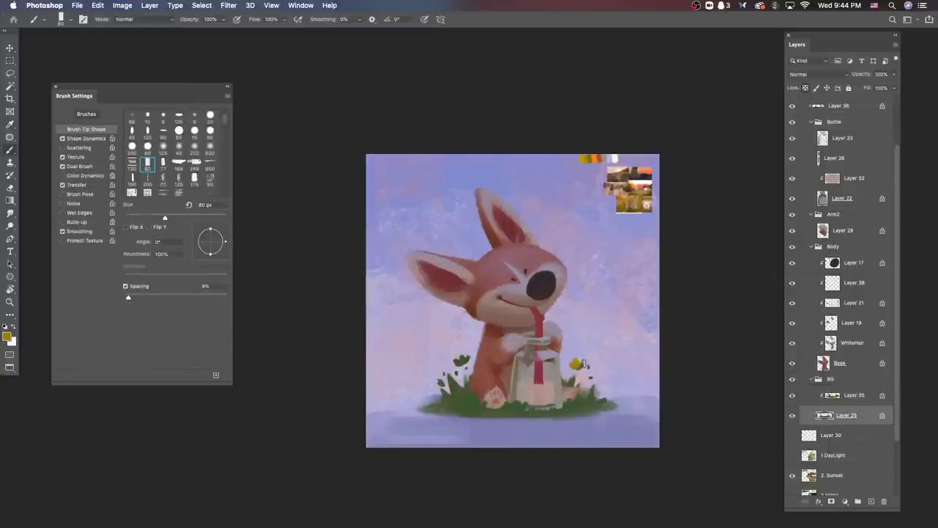
pyautogui.click(577, 364)
pyautogui.press('Escape')
# Step: Rename the character's layer group as 2 Sunset and expand it to show its layers
pyautogui.scroll(3, 806, 185)
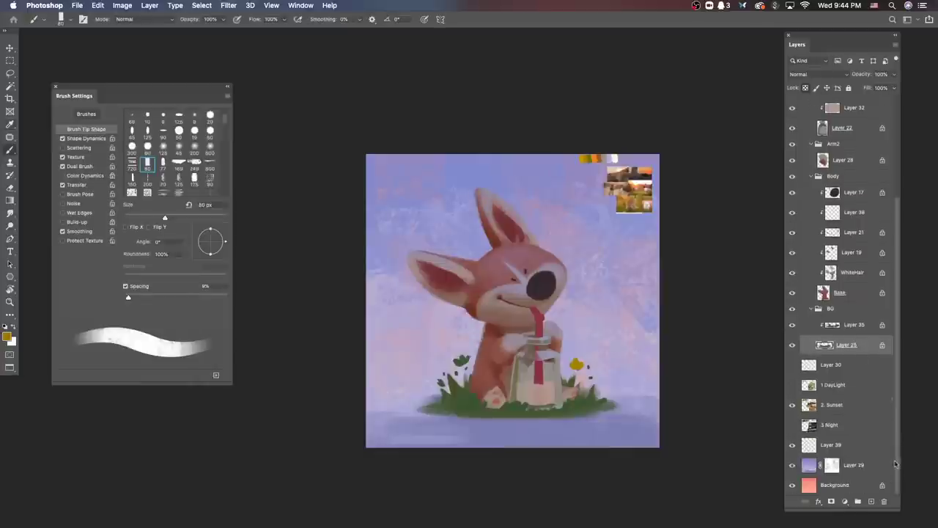
pyautogui.click(803, 115)
pyautogui.click(819, 115)
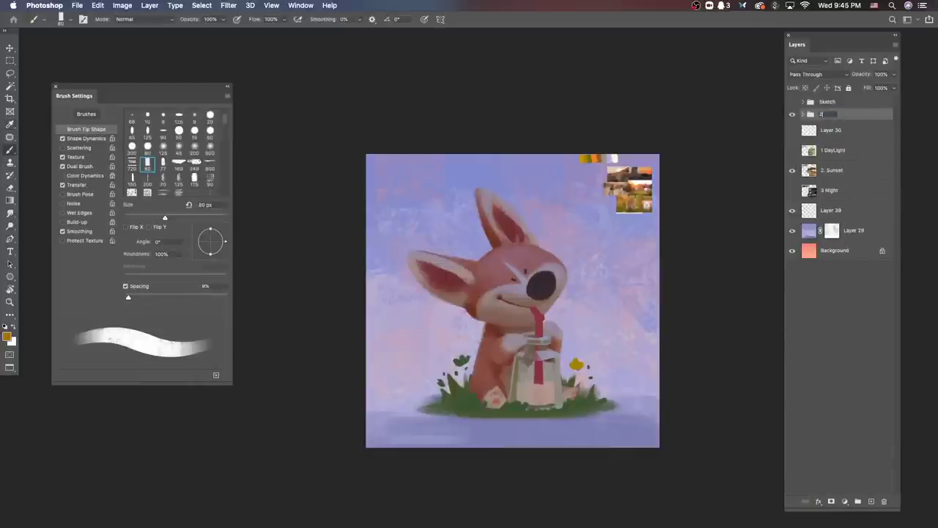
pyautogui.click(803, 115)
pyautogui.scroll(2, 601, 380)
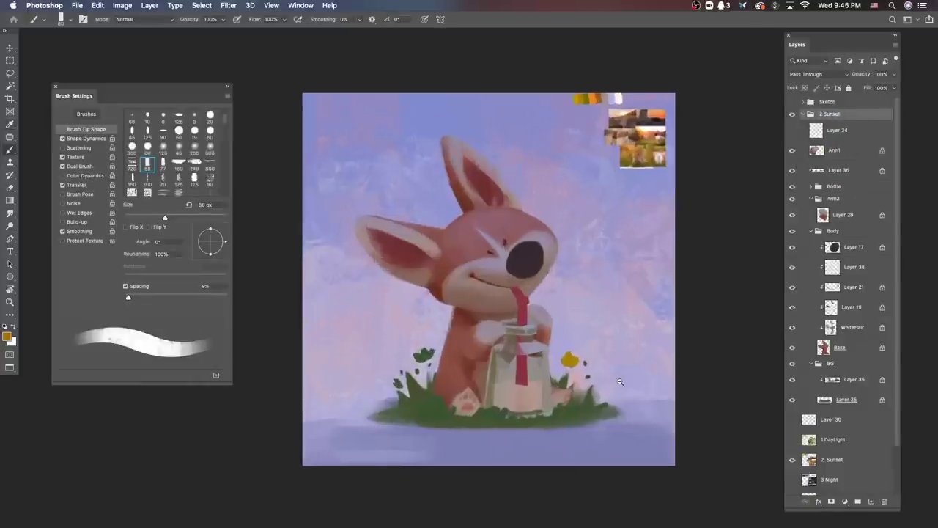
# Step: Repaint the jar's glass with lavender-grey on Layer 22 and brown body reflections along its inner side on Layer 33, using an 80 px brush
pyautogui.keyDown('ctrl'); pyautogui.click(496, 359); pyautogui.keyUp('ctrl')
pyautogui.keyDown('ctrl'); pyautogui.click(492, 364); pyautogui.keyUp('ctrl')
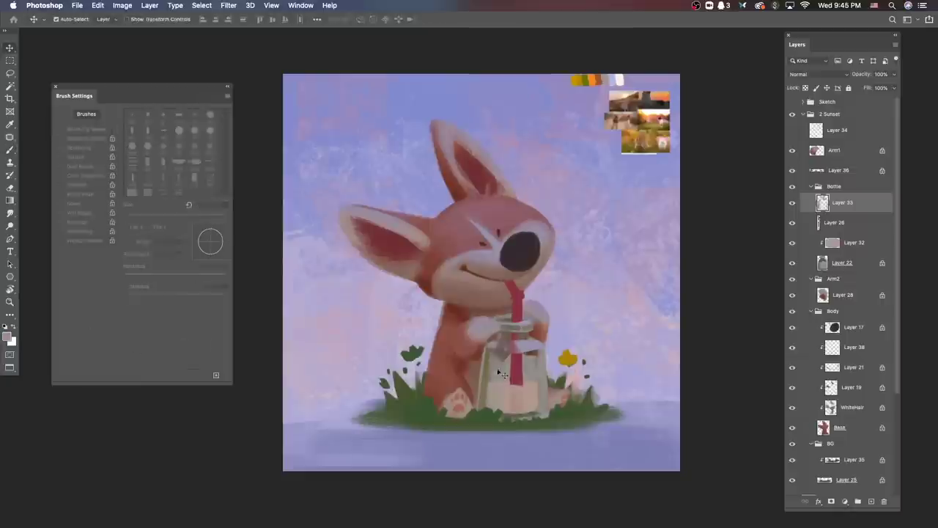
pyautogui.press('b')
pyautogui.click(845, 265)
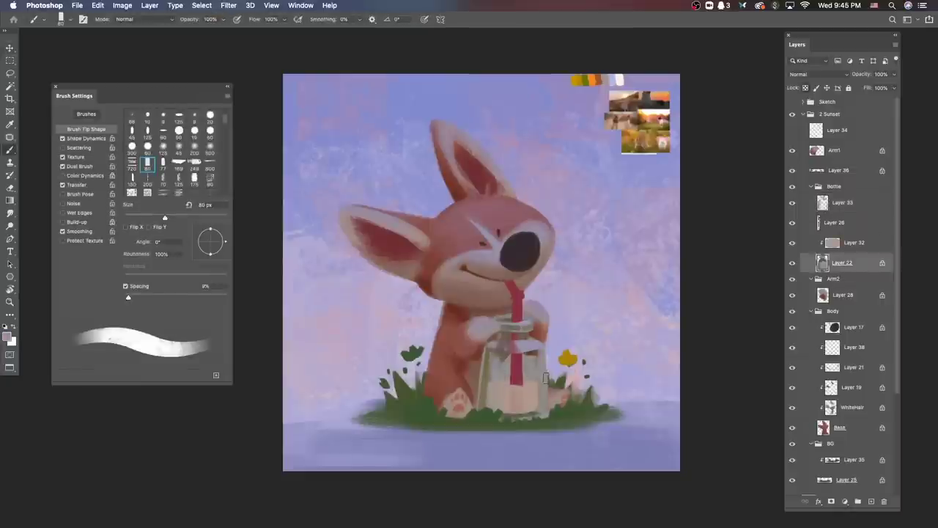
pyautogui.moveTo(540, 372)
pyautogui.mouseDown()
pyautogui.moveTo(529, 367)
pyautogui.moveTo(535, 352)
pyautogui.mouseUp()
pyautogui.click(352, 430)
pyautogui.press('Return')
pyautogui.moveTo(489, 376); pyautogui.dragTo(501, 369)
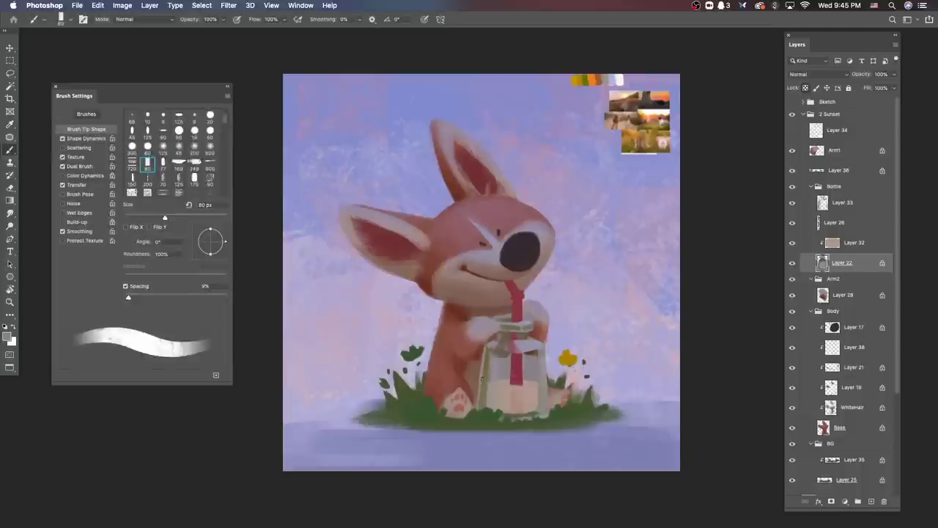
pyautogui.click(483, 345)
pyautogui.click(437, 362)
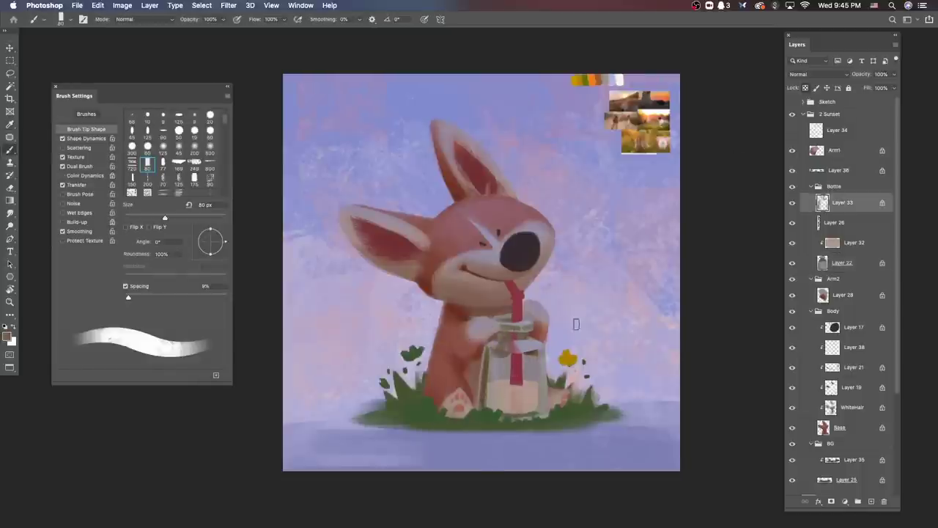
# Step: Refine the jar's glass and rim on Layers 22 and 33 with lavender-grey and mauve tones, using a 35 px brush
pyautogui.keyDown('super'); pyautogui.click(506, 349); pyautogui.keyUp('super')
pyautogui.moveTo(506, 349); pyautogui.dragTo(508, 305)
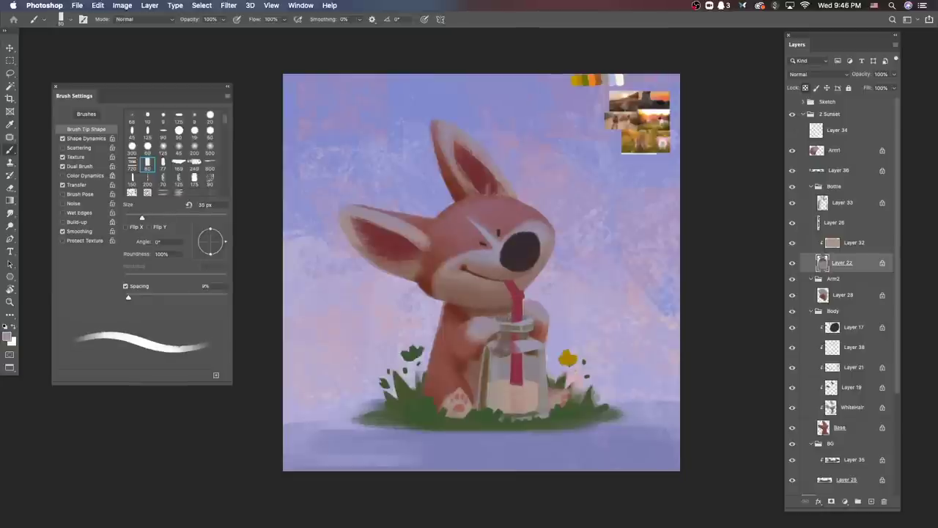
pyautogui.keyDown('super'); pyautogui.click(532, 317); pyautogui.keyUp('super')
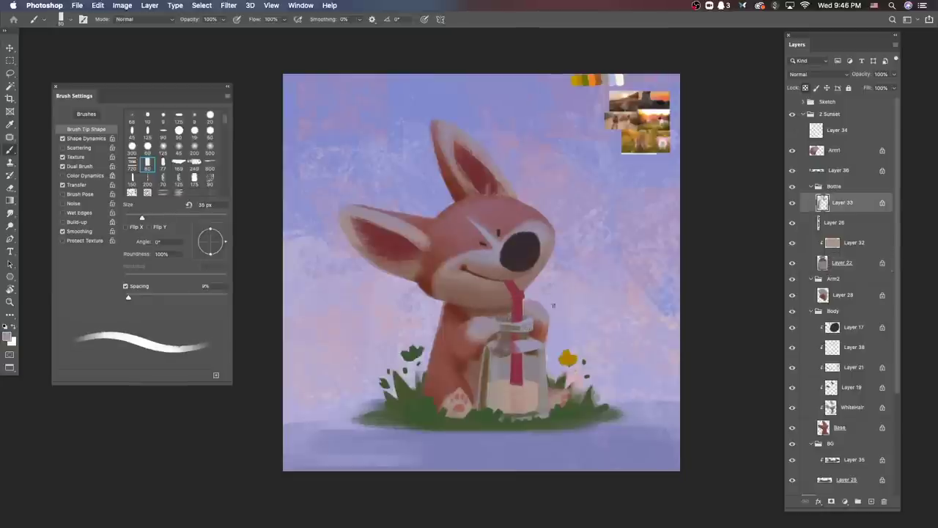
pyautogui.keyDown('super'); pyautogui.click(507, 318); pyautogui.keyUp('super')
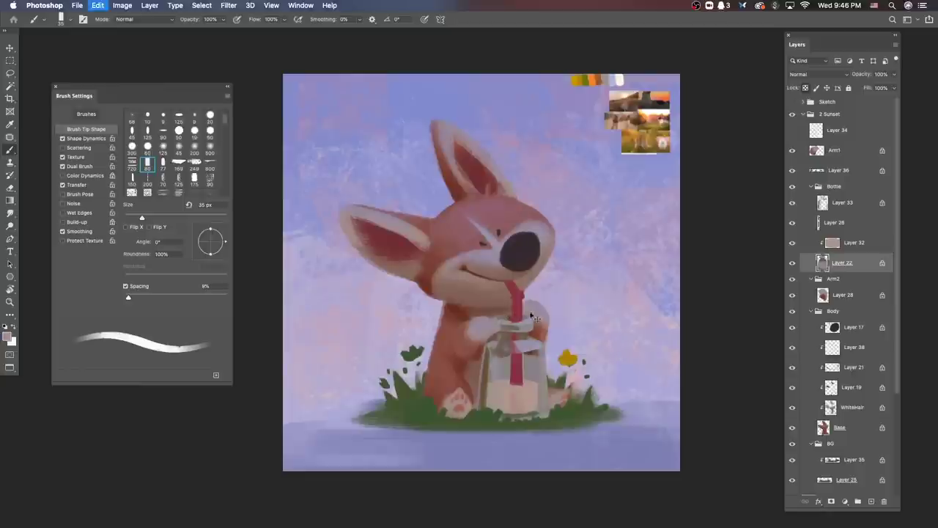
# Step: Desaturate the milk in the jar on Layer 32 with Hue/Saturation, setting the saturation to -43
pyautogui.keyDown('super'); pyautogui.click(572, 373); pyautogui.keyUp('super')
pyautogui.press('super+u')
pyautogui.moveTo(654, 330); pyautogui.dragTo(634, 334)
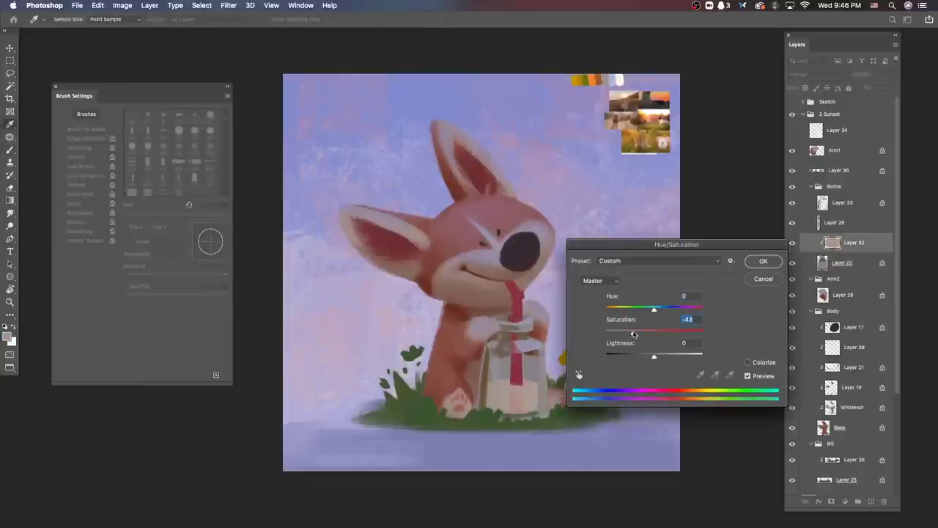
pyautogui.click(773, 262)
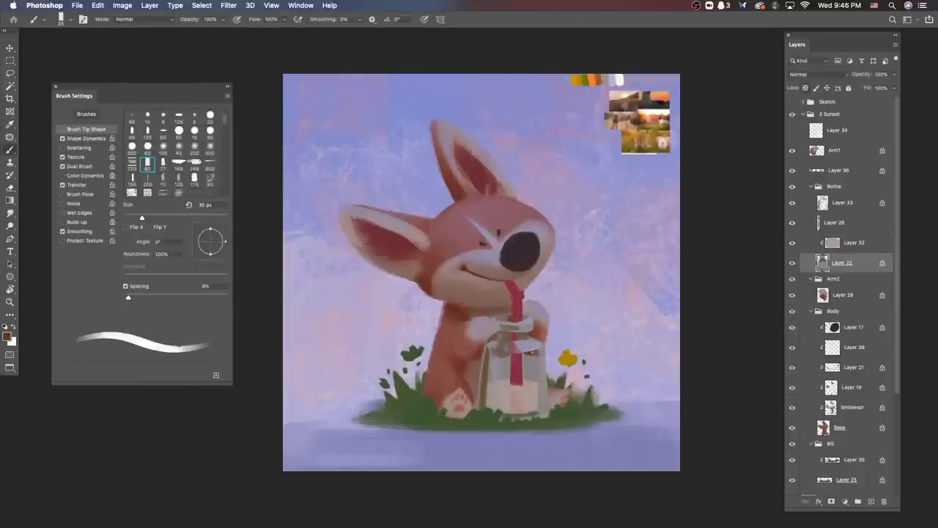
# Step: Repaint the jar's glass on Layer 22 with muted brown and reddish body reflections sampled from the canvas, using a 70 px brush
pyautogui.keyDown('super'); pyautogui.click(521, 370); pyautogui.keyUp('super')
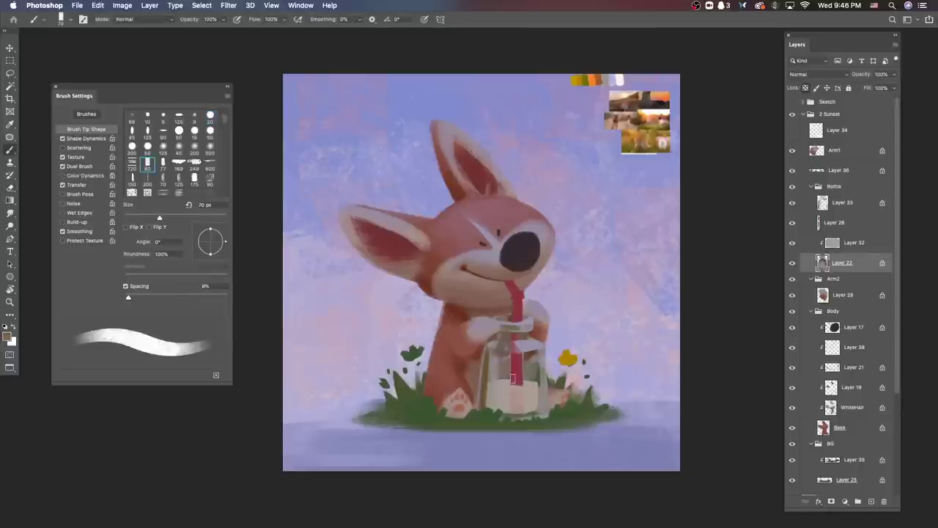
pyautogui.keyDown('alt'); pyautogui.click(494, 338); pyautogui.keyUp('alt')
pyautogui.keyDown('alt'); pyautogui.click(543, 361); pyautogui.keyUp('alt')
pyautogui.scroll(-1, 645, 396)
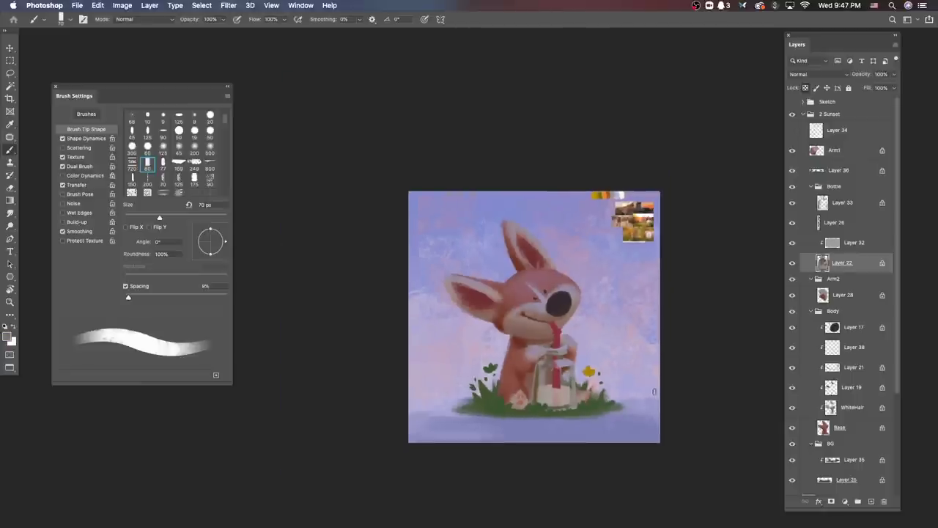
pyautogui.scroll(2, 623, 382)
pyautogui.keyDown('alt'); pyautogui.click(522, 371); pyautogui.keyUp('alt')
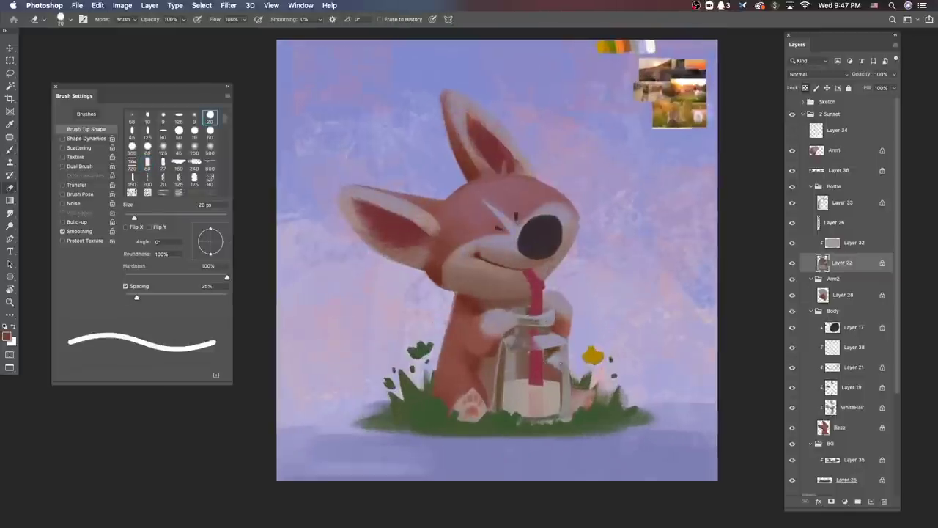
pyautogui.keyDown('alt'); pyautogui.click(552, 370); pyautogui.keyUp('alt')
pyautogui.scroll(-3, 610, 359)
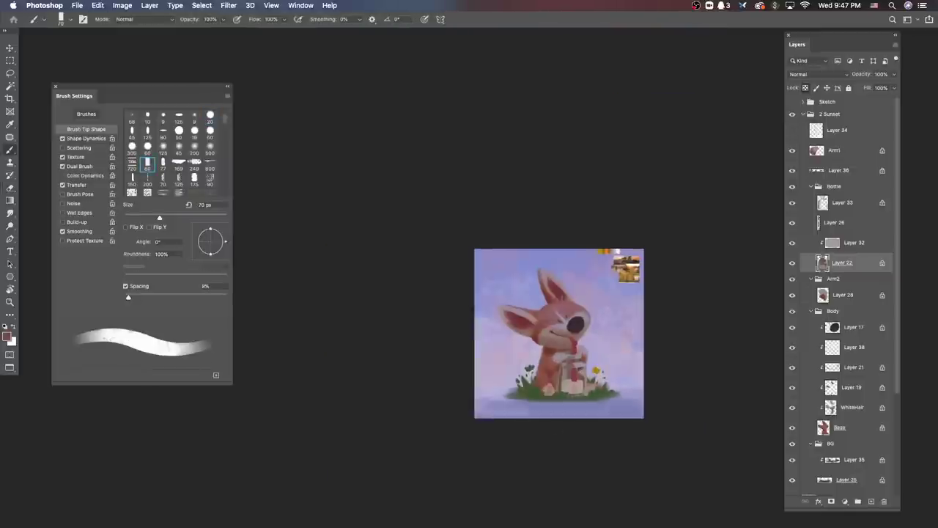
pyautogui.scroll(3, 608, 385)
pyautogui.scroll(-3, 544, 356)
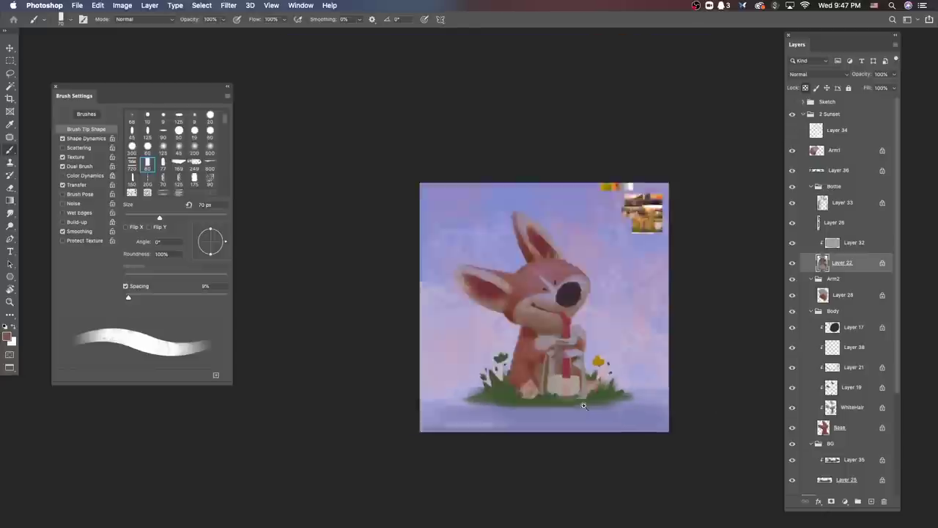
pyautogui.scroll(3, 600, 392)
# Step: Shade the straw's bend below the mouth on Layer 26 with dark crimson, using the 70 px textured brush preset at 35 px
pyautogui.rightClick(590, 398)
pyautogui.press('Escape')
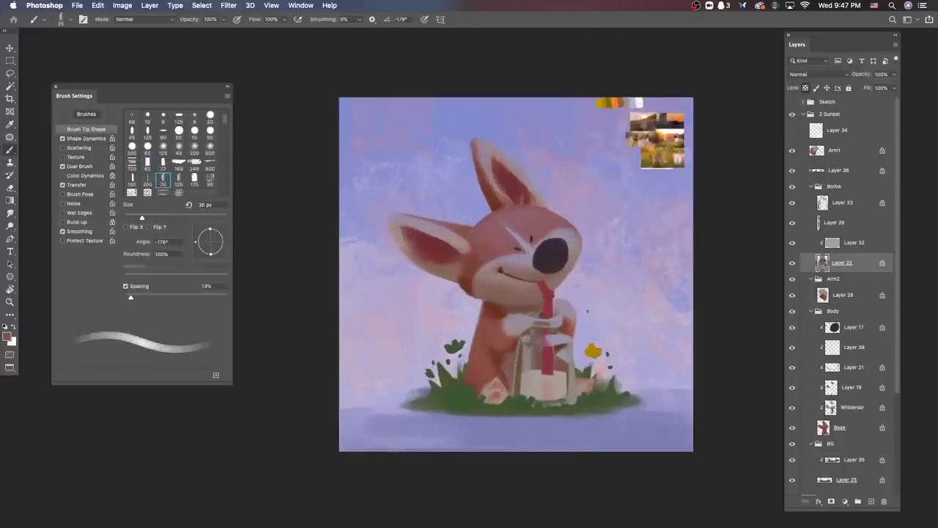
pyautogui.click(835, 222)
pyautogui.click(8, 336)
pyautogui.press('Return')
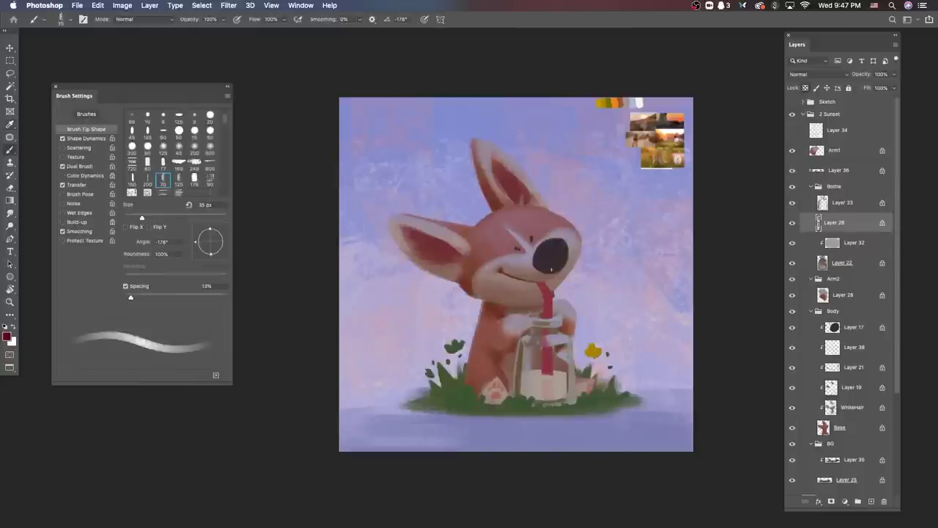
pyautogui.scroll(3, 543, 289)
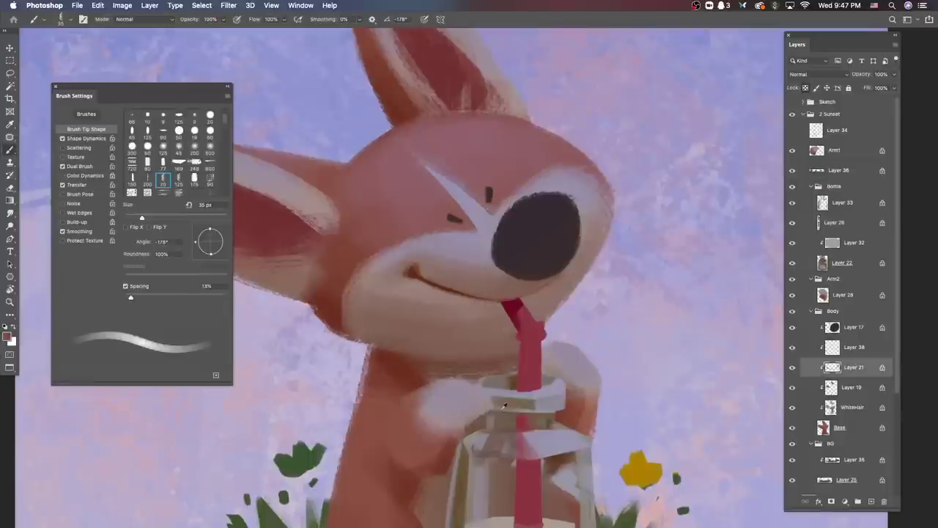
# Step: Shade the white fur of the muzzle and chin on the WhiteHair layer with muted brown-mauve, using an 80 to 100 px brush
pyautogui.press(']')
pyautogui.press(']')
pyautogui.click(7, 336)
pyautogui.press('Return')
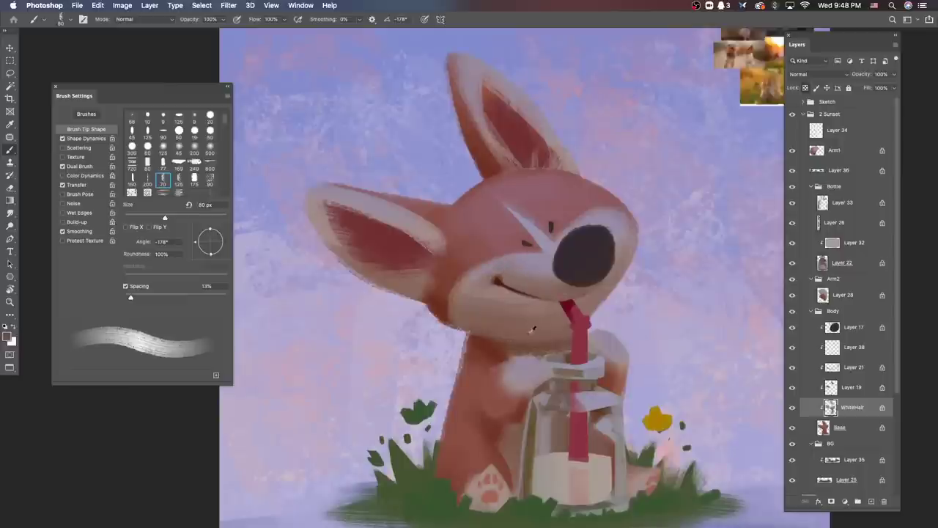
pyautogui.press(']')
pyautogui.press(']')
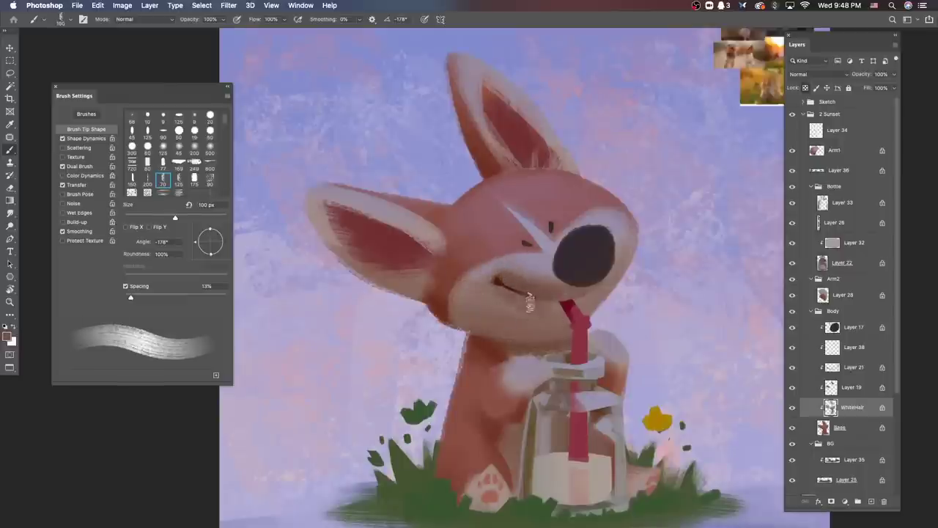
pyautogui.press('super+0')
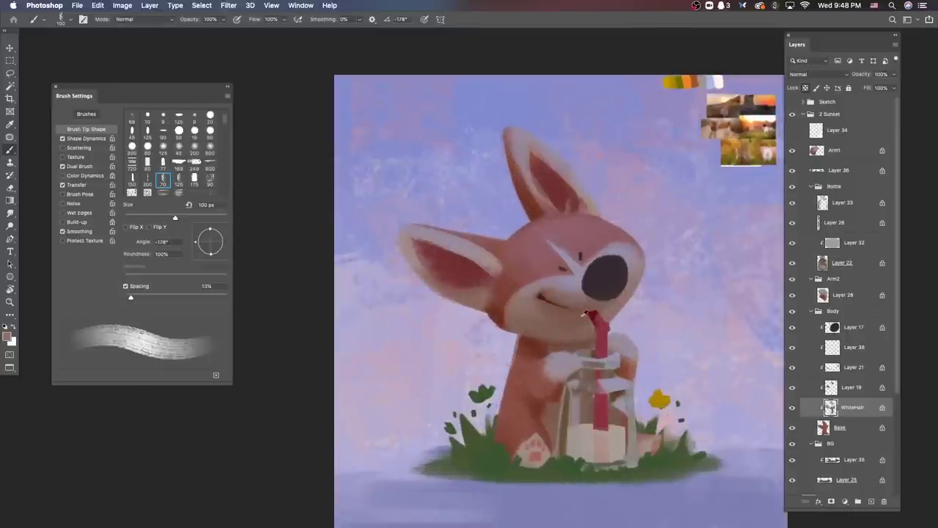
pyautogui.press('super+minus')
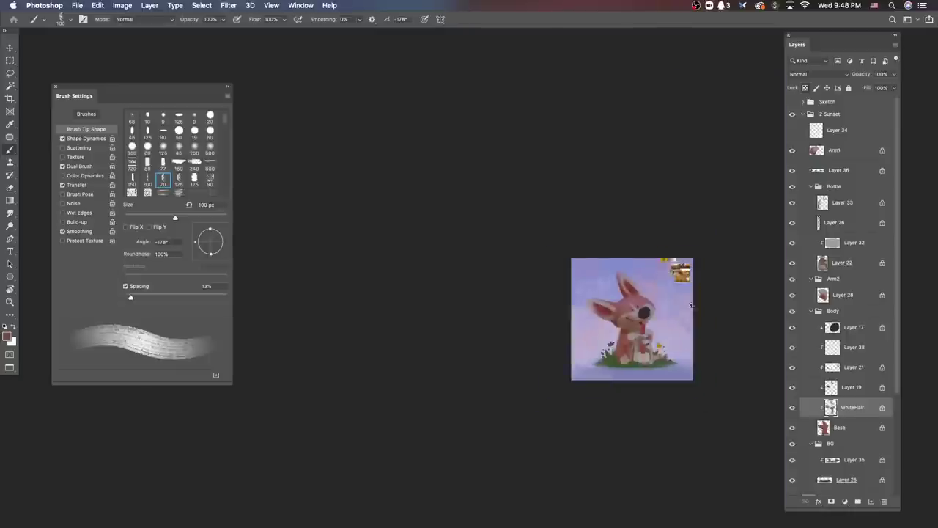
pyautogui.press('super+plus')
# Step: Repaint the head's fur on the Base and WhiteHair layers with dusty mauve-pink, using a 200 px brush
pyautogui.click(8, 336)
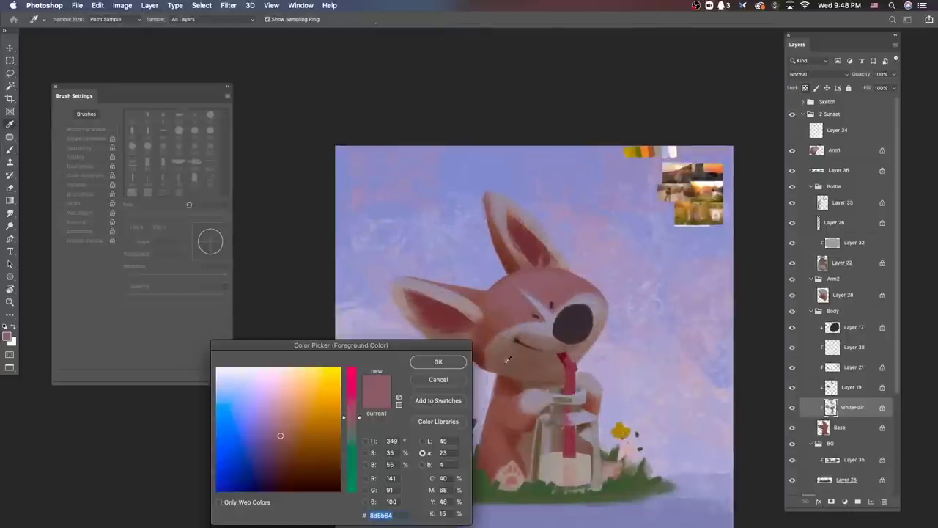
pyautogui.press('Escape')
pyautogui.hotkey('alt', '[')
pyautogui.scroll(-2, 620, 314)
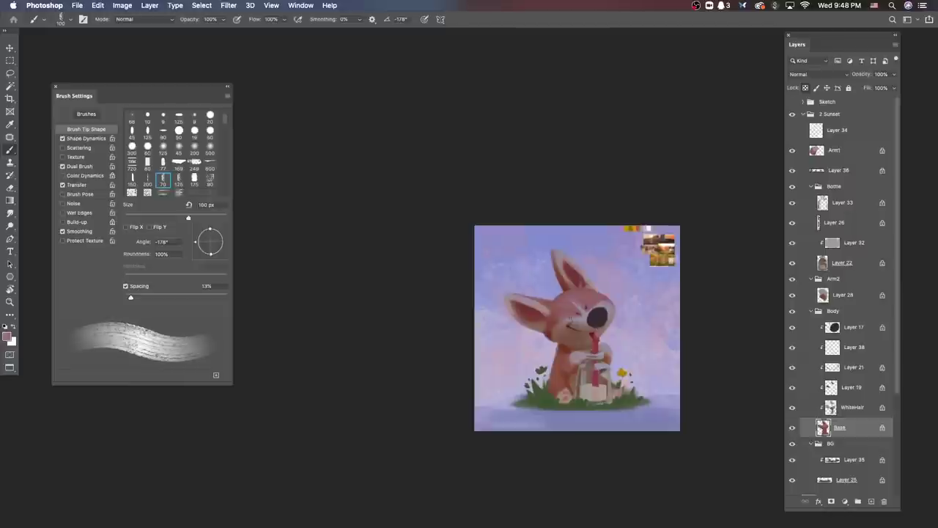
pyautogui.scroll(2, 614, 289)
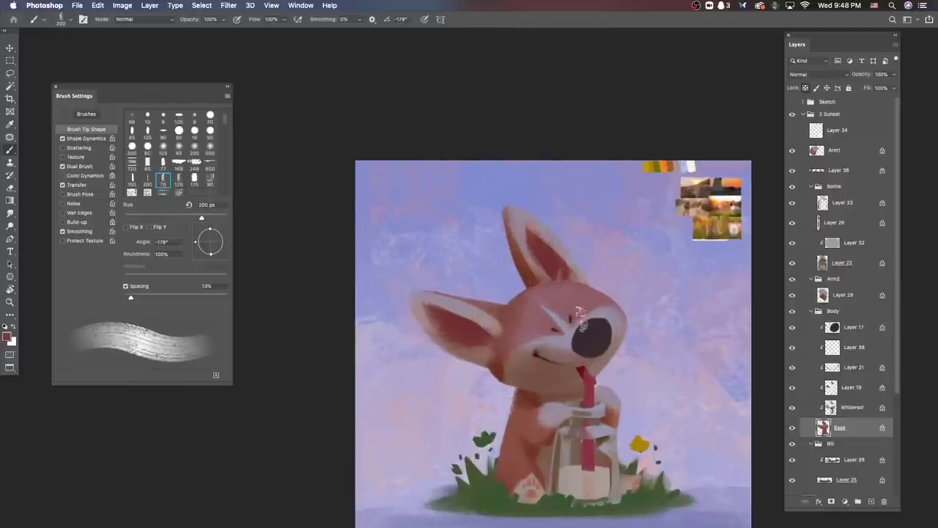
pyautogui.hotkey('alt', ']')
pyautogui.scroll(-3, 635, 302)
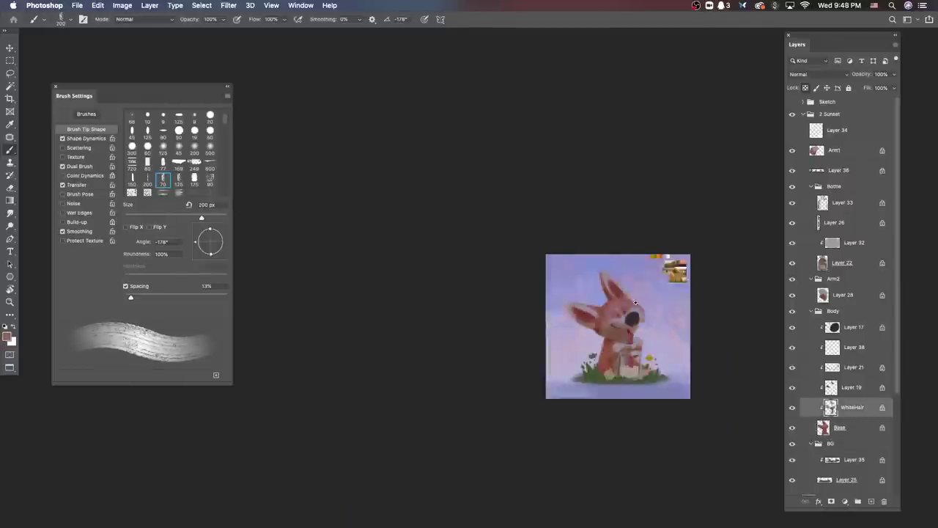
pyautogui.scroll(3, 634, 302)
pyautogui.hotkey('alt', '[')
pyautogui.scroll(-3, 634, 302)
pyautogui.scroll(3, 616, 289)
# Step: Add lavender sky reflections to the ears, brow and forehead across Layer 19, WhiteHair and Base with the 200 px brush
pyautogui.hotkey('alt', ']')
pyautogui.hotkey('alt', ']')
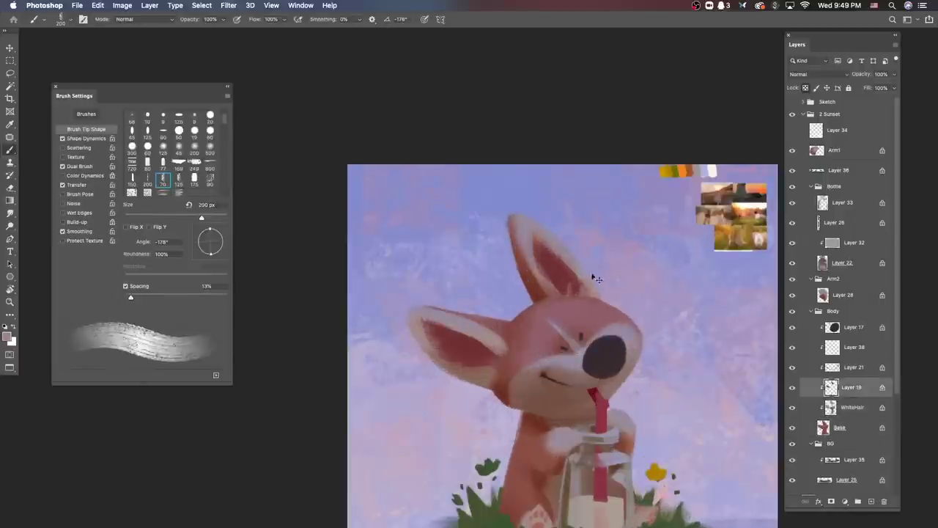
pyautogui.hotkey('alt', '[')
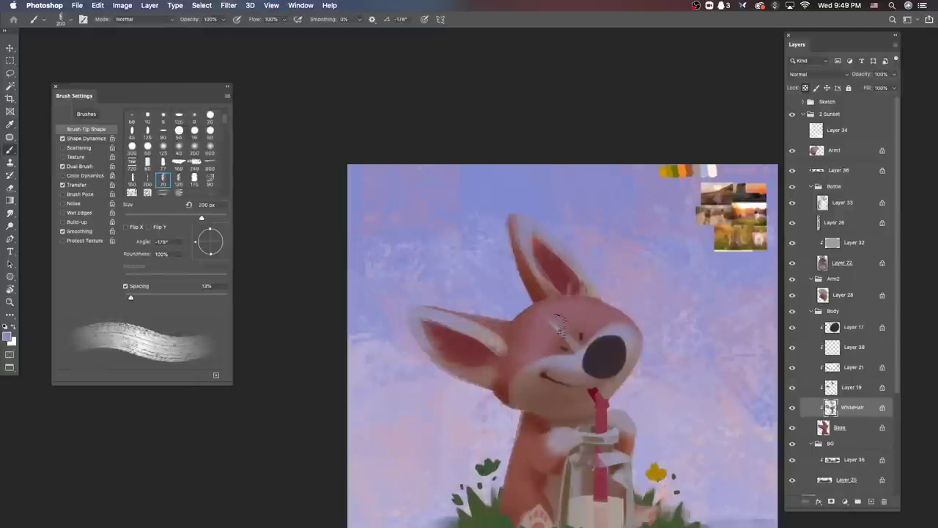
pyautogui.hotkey('alt', '[')
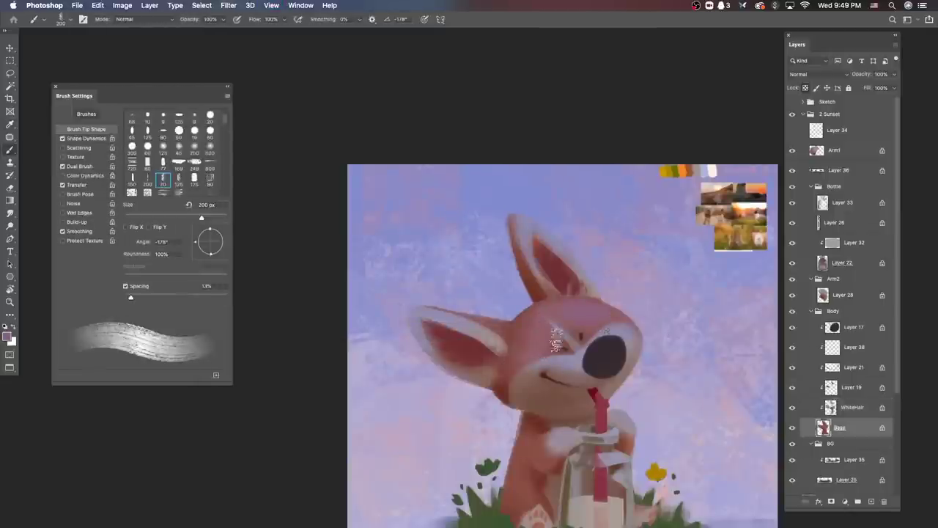
pyautogui.scroll(-1, 699, 392)
pyautogui.scroll(1, 700, 392)
# Step: Paint mauve sky reflections on the front arm on the Arm1 layer and the adjacent chest on Base, using a 100 px brush
pyautogui.keyDown('super'); pyautogui.click(534, 392); pyautogui.keyUp('super')
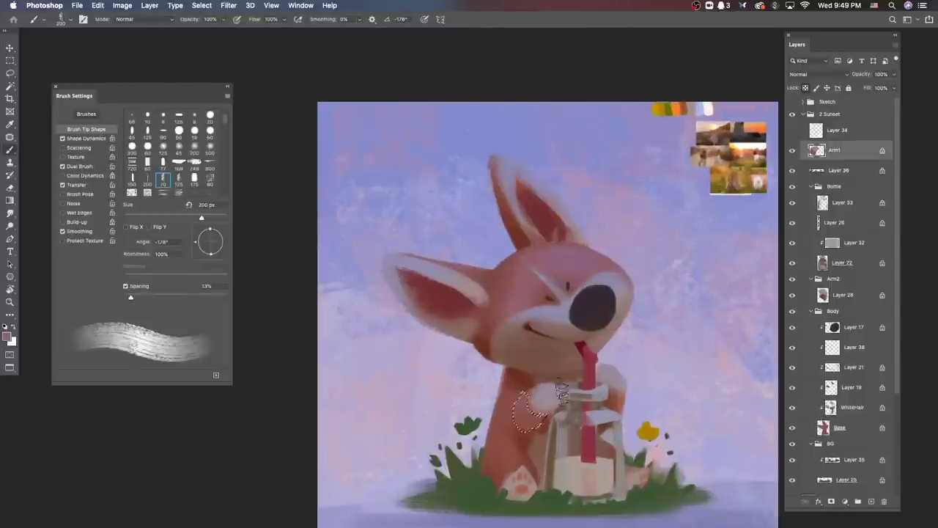
pyautogui.press('[')
pyautogui.press('[')
pyautogui.press('[')
pyautogui.press('[')
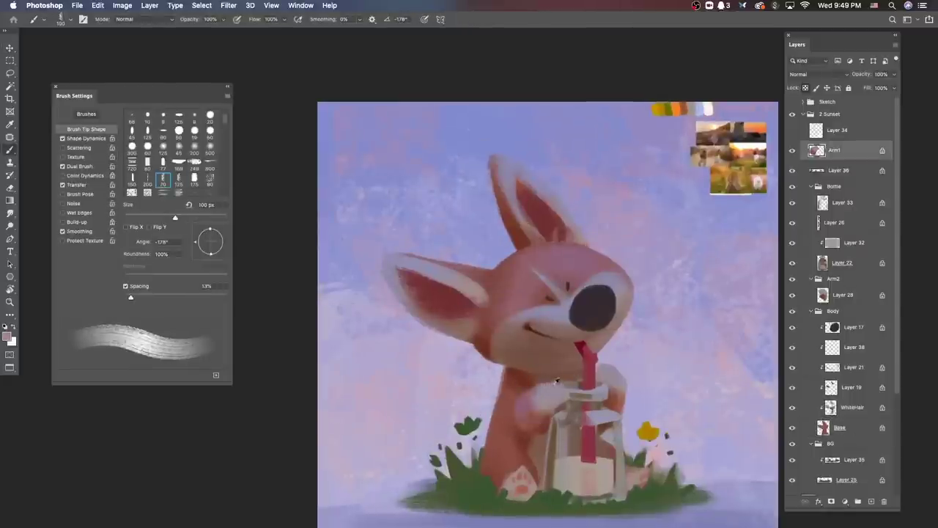
pyautogui.keyDown('super'); pyautogui.click(504, 387); pyautogui.keyUp('super')
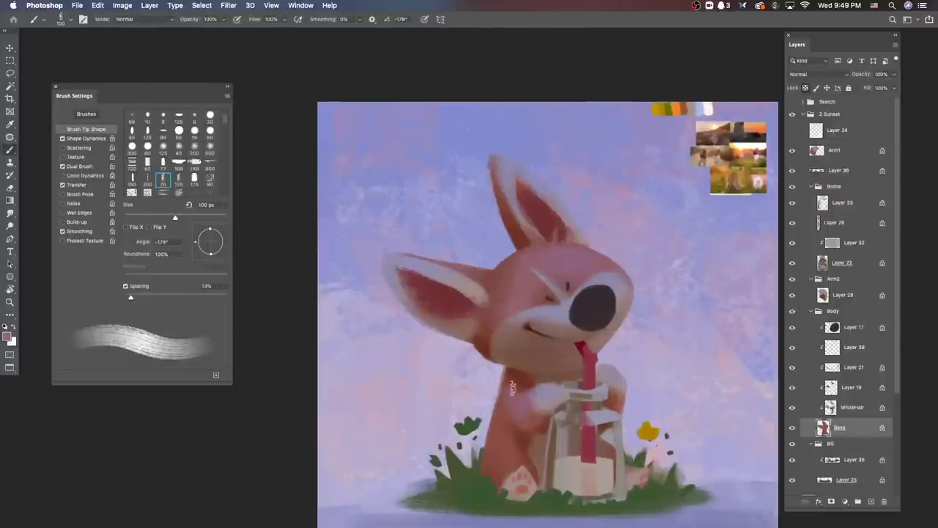
# Step: Repaint the far arm on Layer 28 with muted mauve and the front paw on Arm1 with greyish lavender, using a 70 px brush
pyautogui.keyDown('super'); pyautogui.click(608, 369); pyautogui.keyUp('super')
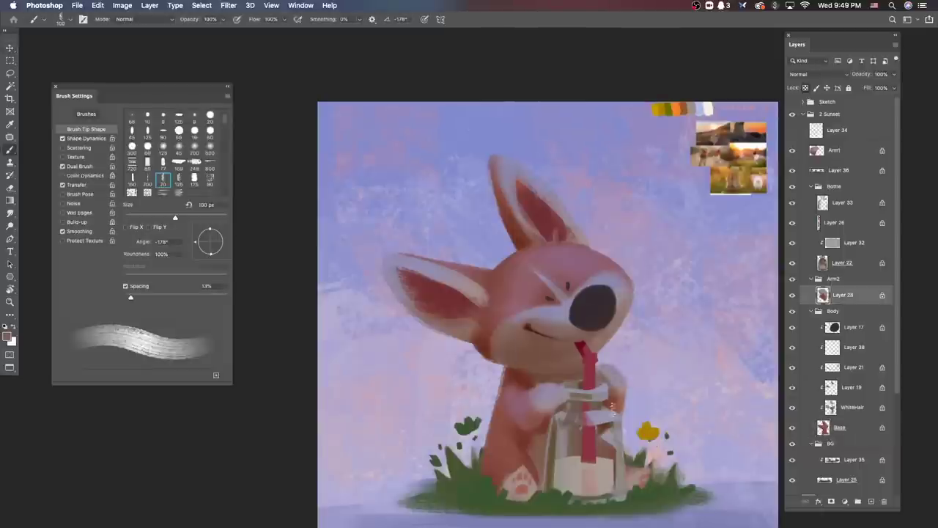
pyautogui.press('[')
pyautogui.press('[')
pyautogui.press('[')
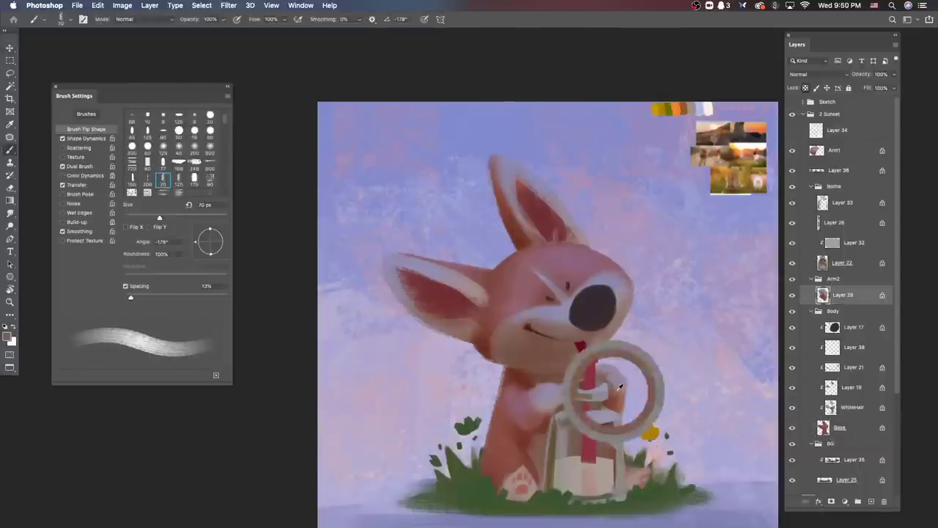
pyautogui.keyDown('super'); pyautogui.click(555, 396); pyautogui.keyUp('super')
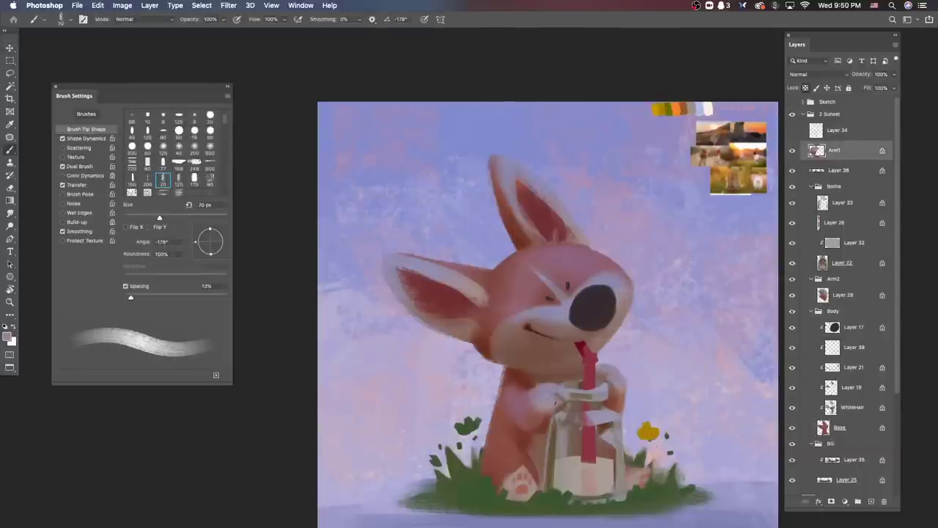
pyautogui.scroll(-5, 640, 372)
pyautogui.scroll(5, 640, 372)
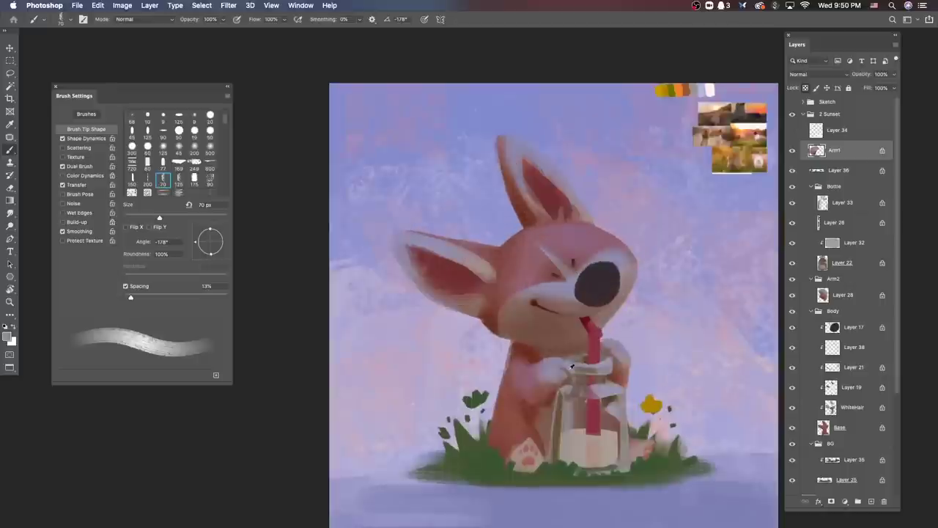
# Step: Shade the lower body on the Base layer with dusty reddish-pink tones, enlarging the brush to 175 px
pyautogui.keyDown('super'); pyautogui.click(529, 348); pyautogui.keyUp('super')
pyautogui.press(']')
pyautogui.press(']')
pyautogui.press(']')
pyautogui.press(']')
pyautogui.press(']')
pyautogui.press(']')
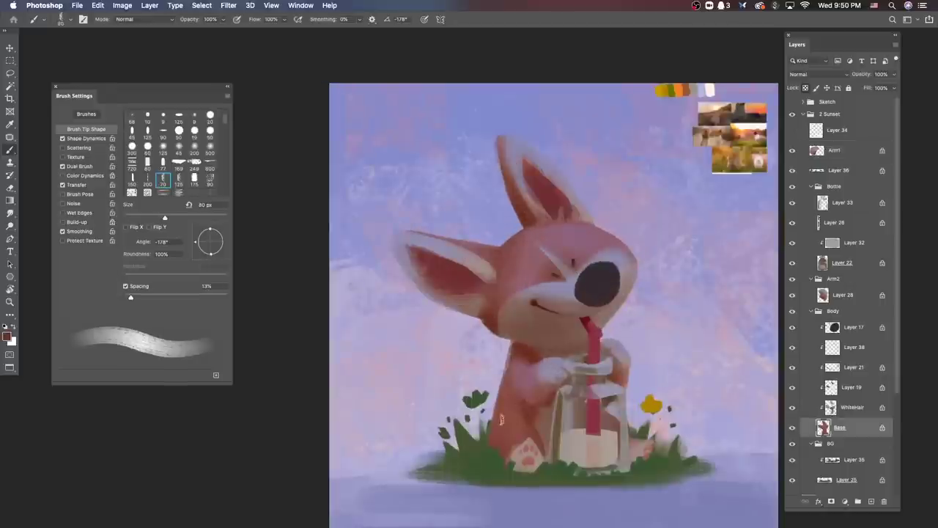
pyautogui.scroll(-5, 504, 428)
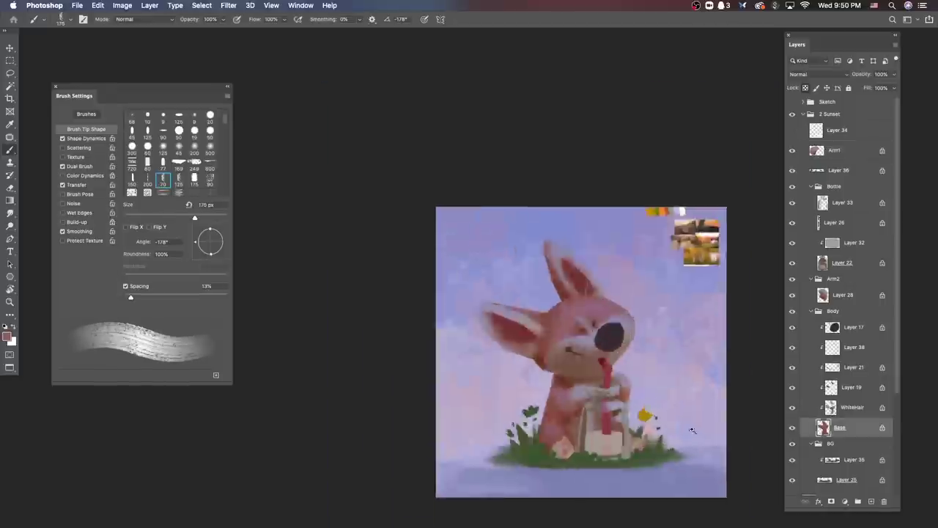
pyautogui.scroll(4, 504, 428)
# Step: Refine the muzzle's white fur on the WhiteHair layer with greyed shadow and lavender tones, using the 175 px brush
pyautogui.keyDown('super'); pyautogui.click(543, 297); pyautogui.keyUp('super')
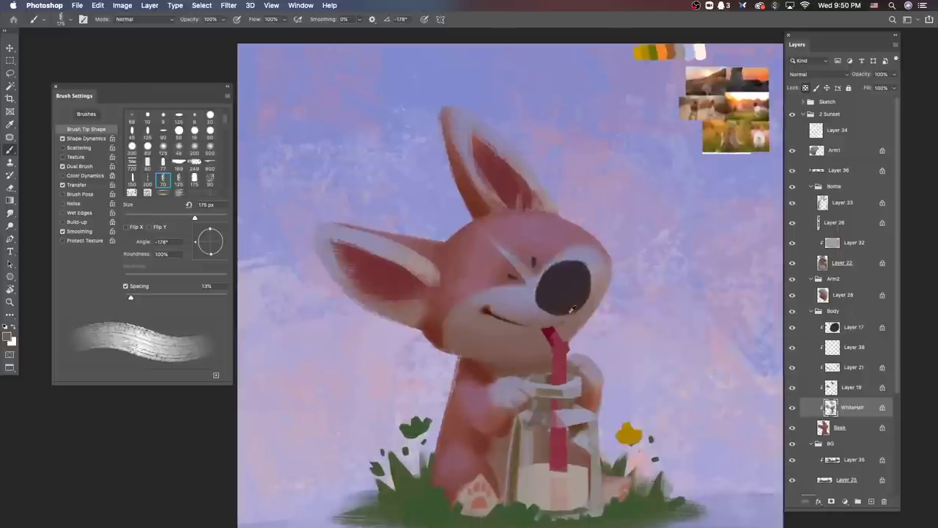
pyautogui.scroll(1, 506, 311)
pyautogui.scroll(-3, 513, 311)
pyautogui.scroll(3, 571, 390)
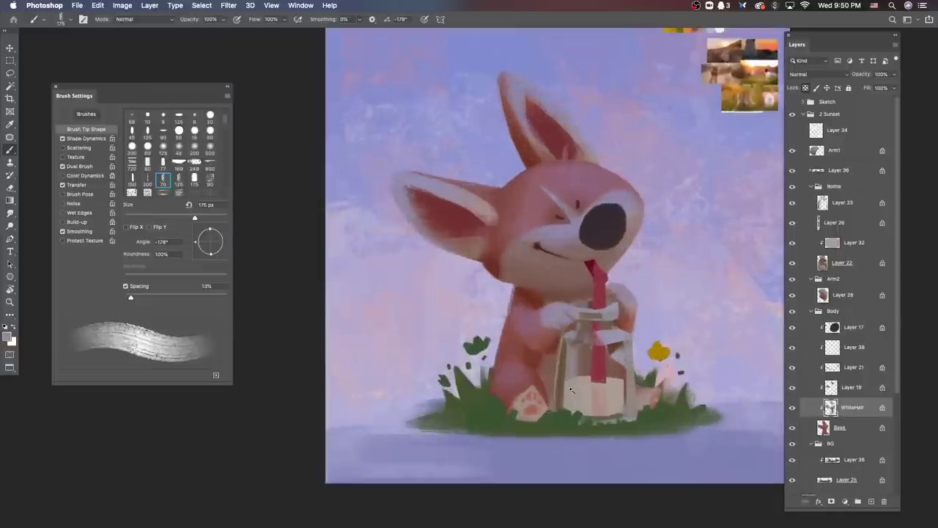
# Step: Mute the feet's light fur on the WhiteHair layer with dusty mauve and recolour the paw pads on Layer 19 in muted red
pyautogui.moveTo(530, 409); pyautogui.dragTo(531, 402)
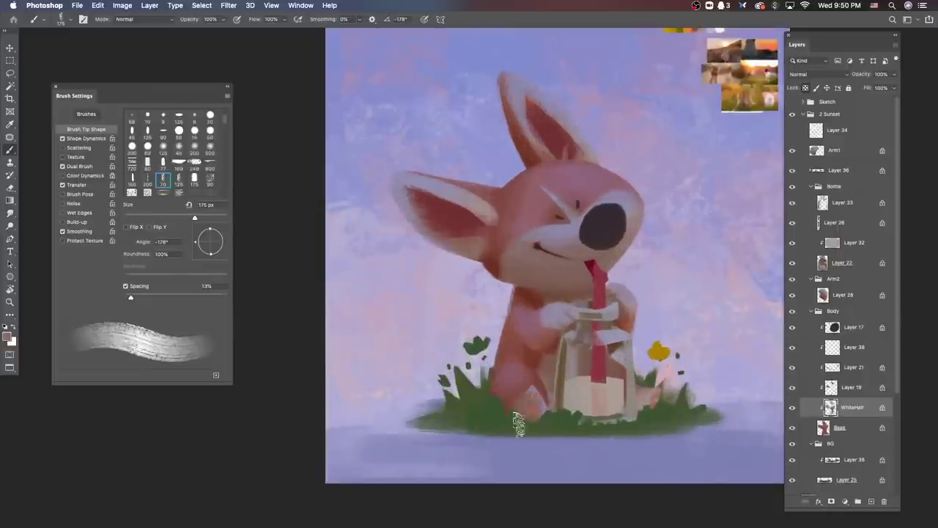
pyautogui.keyDown('alt'); pyautogui.click(584, 283); pyautogui.keyUp('alt')
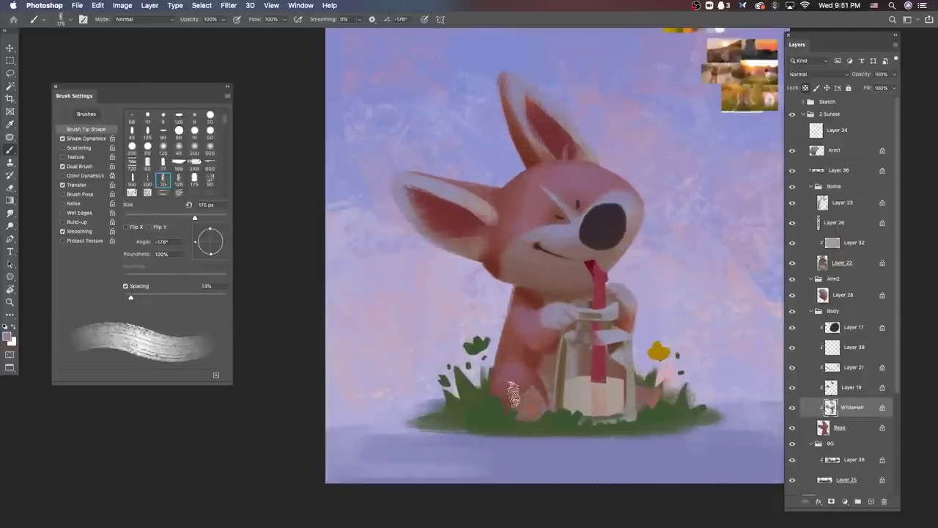
pyautogui.keyDown('ctrl'); pyautogui.click(648, 394); pyautogui.keyUp('ctrl')
pyautogui.click(8, 336)
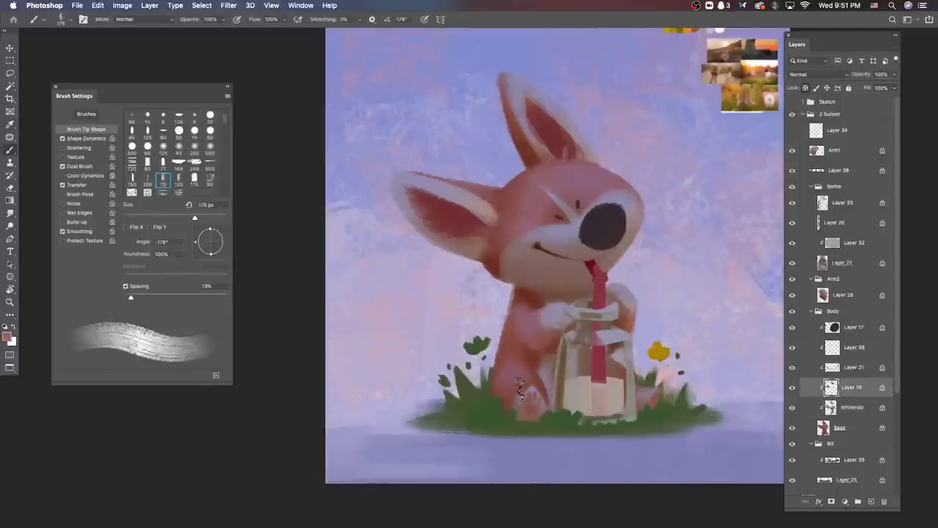
# Step: Paint a pink-to-peach glow low in the sky on Layer 40, using an 800 px textured rectangular brush
pyautogui.press('super+minus')
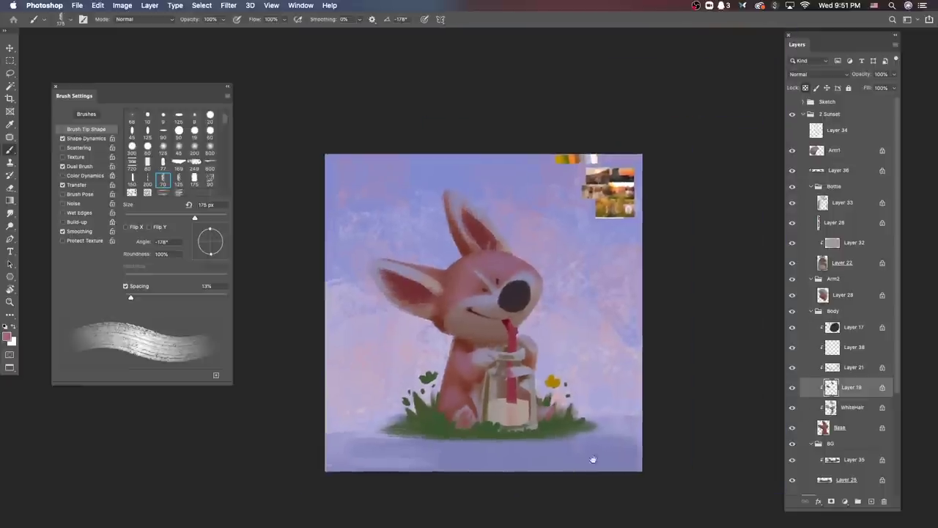
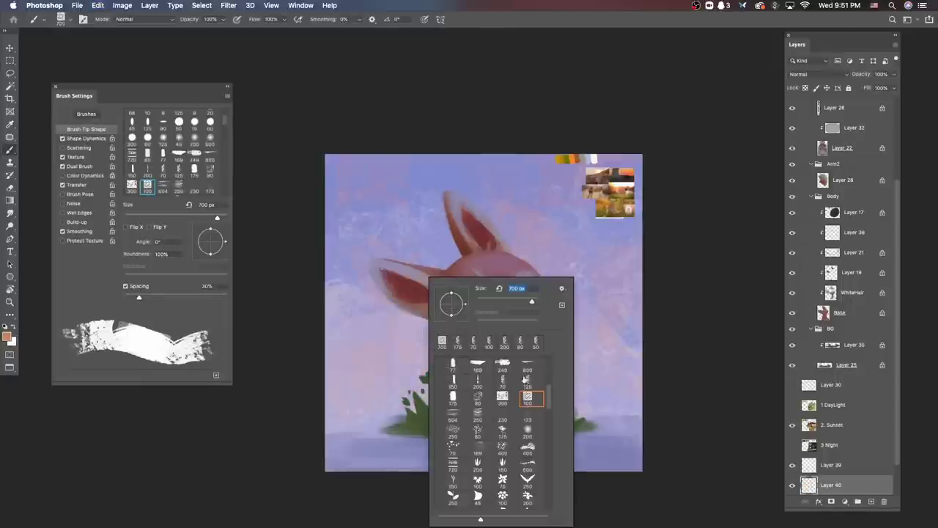
pyautogui.scroll(5, 555, 390)
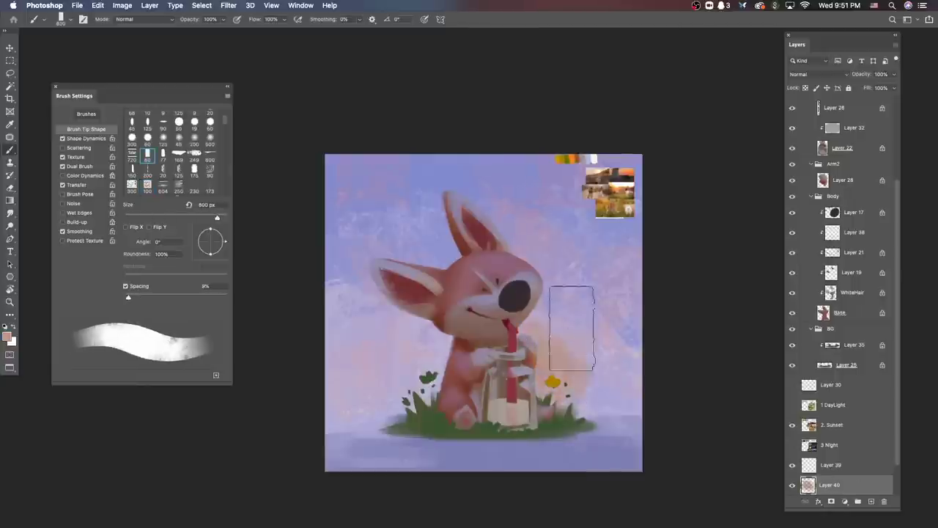
pyautogui.press('i')
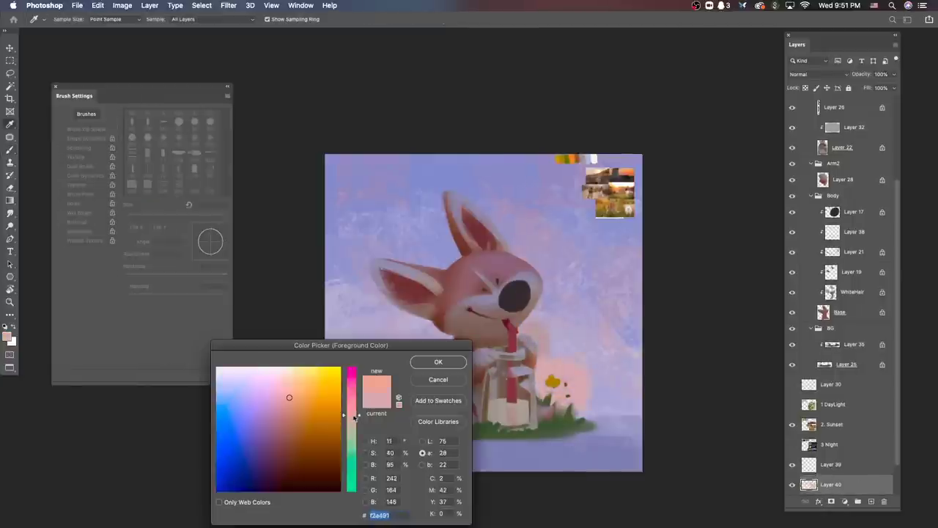
pyautogui.press('Return')
pyautogui.press('b')
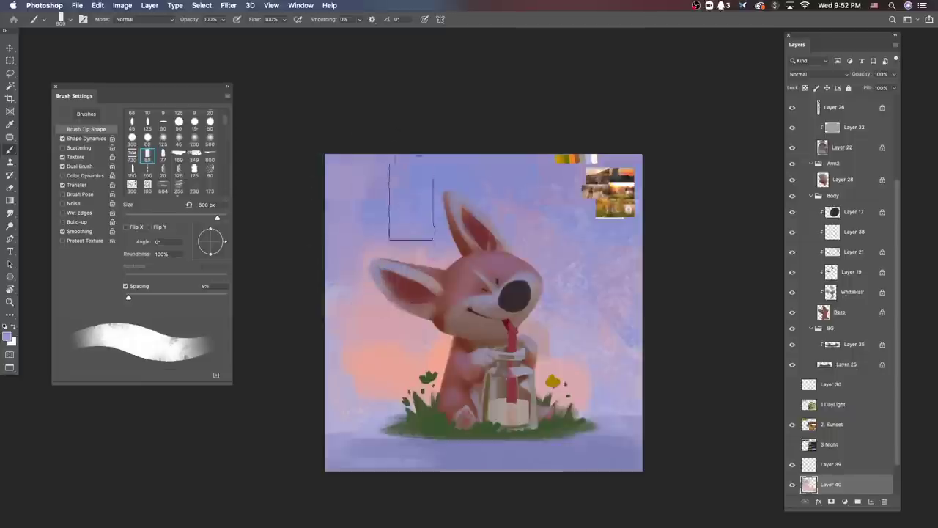
# Step: Paint muted violet patches across the upper sky on Layer 40 with the 800 px textured brush
pyautogui.press('i')
pyautogui.click(351, 440)
pyautogui.click(235, 410)
pyautogui.press('Return')
pyautogui.moveTo(513, 190)
pyautogui.mouseDown()
pyautogui.moveTo(544, 282)
pyautogui.moveTo(490, 168)
pyautogui.moveTo(618, 268)
pyautogui.moveTo(590, 323)
pyautogui.moveTo(561, 237)
pyautogui.mouseUp()
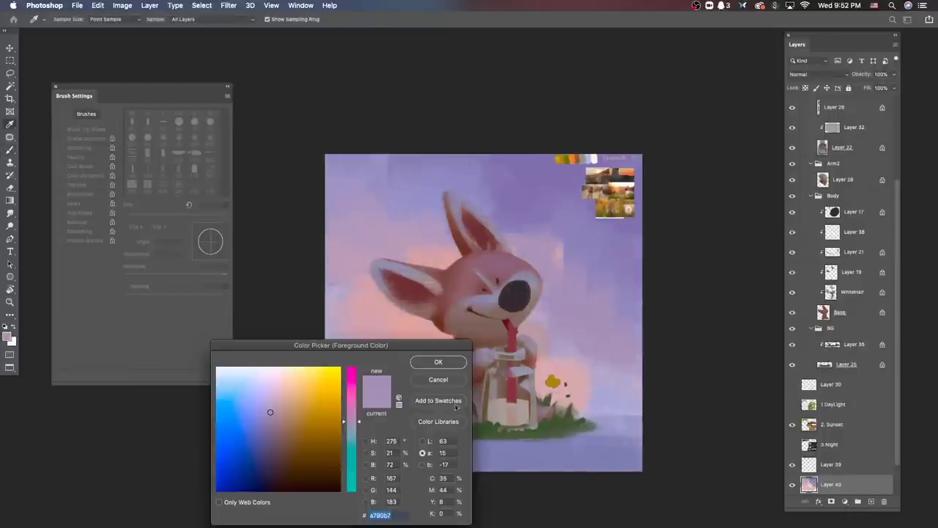
pyautogui.press('Escape')
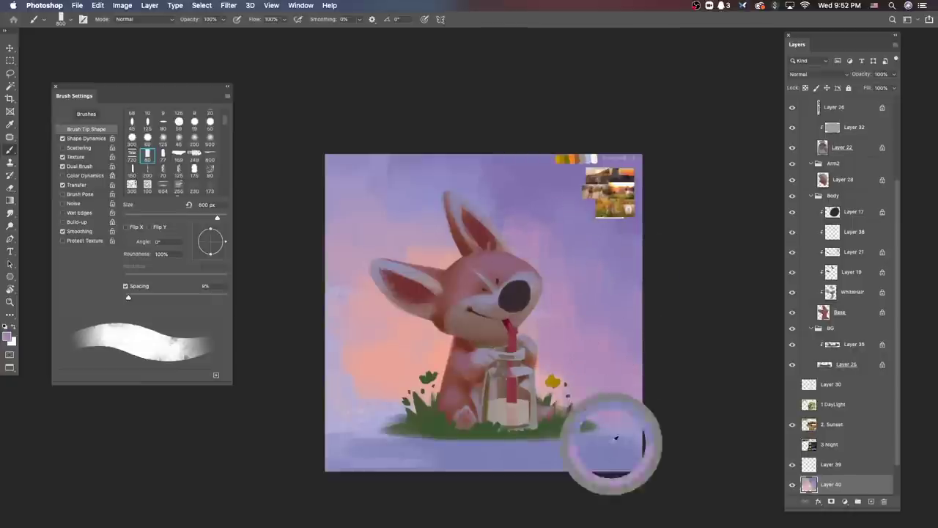
# Step: Blend the sky on Layer 40 from violet through lilac and pink to peach near the horizon
pyautogui.keyDown('alt'); pyautogui.click(359, 368); pyautogui.keyUp('alt')
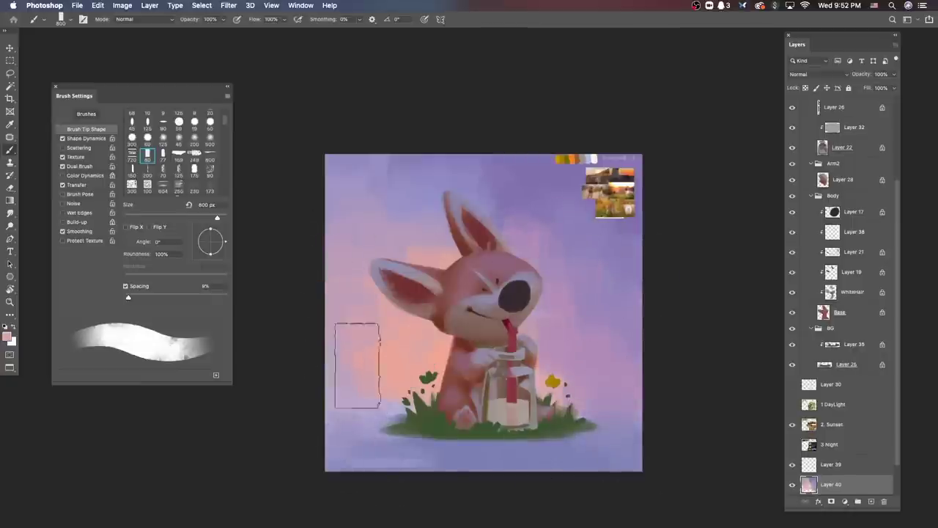
pyautogui.scroll(-3, 642, 409)
pyautogui.scroll(1, 642, 409)
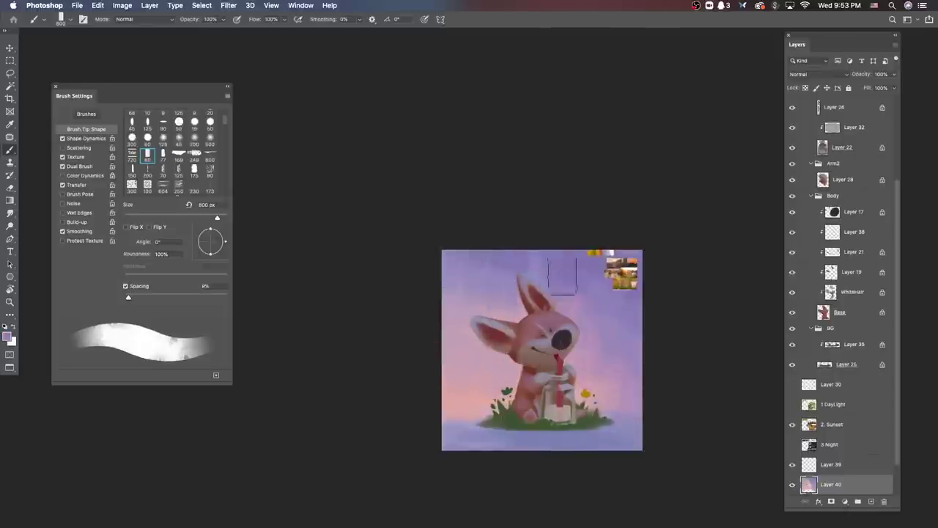
pyautogui.scroll(1, 650, 409)
pyautogui.scroll(1, 650, 409)
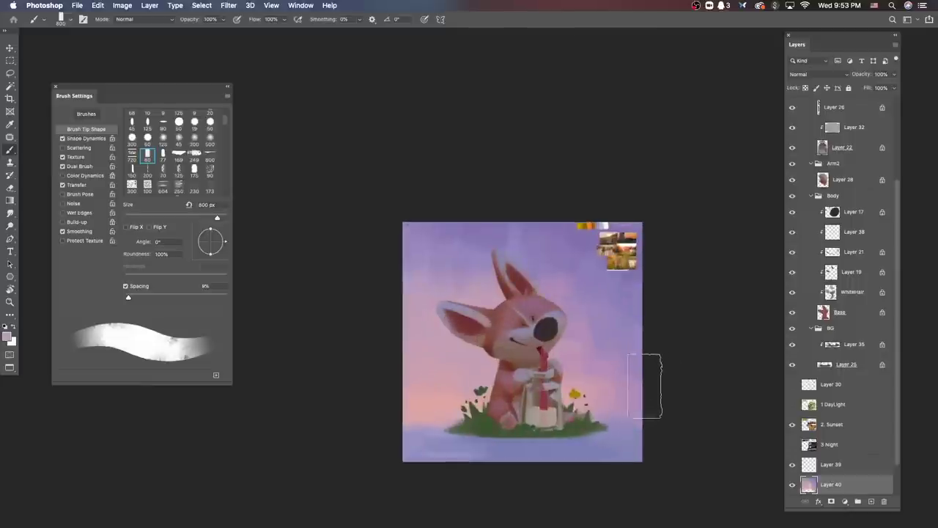
# Step: Tint the ears' white fur on the WhiteHair layer with muted lavender, using a 200 px textured brush
pyautogui.press('v')
pyautogui.click(505, 260)
pyautogui.press('super+u')
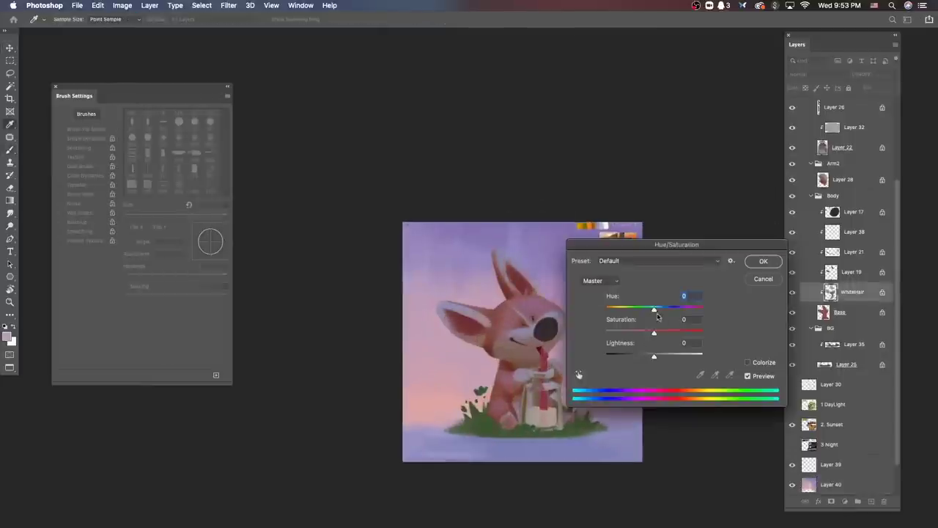
pyautogui.press('Escape')
pyautogui.press('b')
pyautogui.rightClick(576, 297)
pyautogui.press('Escape')
pyautogui.hotkey('alt', 'shift', 'c')
pyautogui.press('Escape')
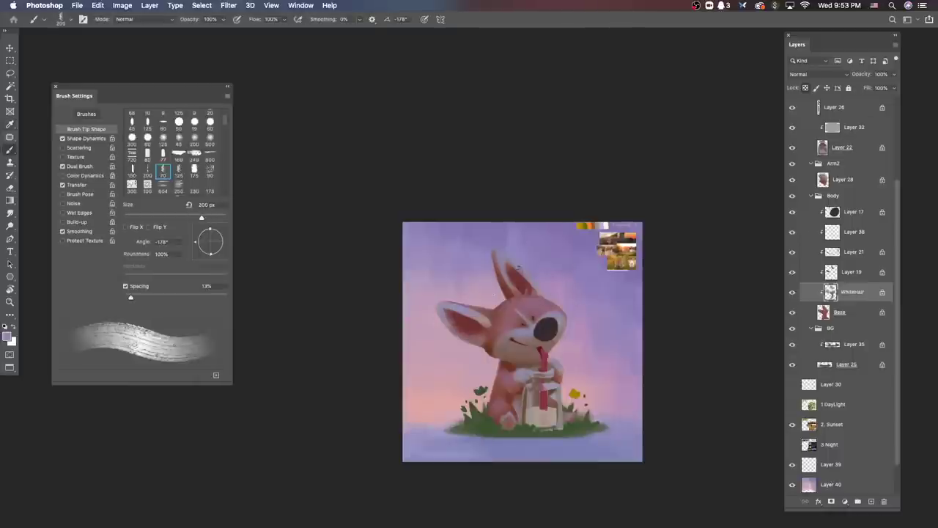
# Step: Paint bluish-lavender sky reflections on the jar's glass highlights on Layer 33, using the 200 px brush
pyautogui.press('v')
pyautogui.click(554, 389)
pyautogui.hotkey('alt', 'shift', 'c')
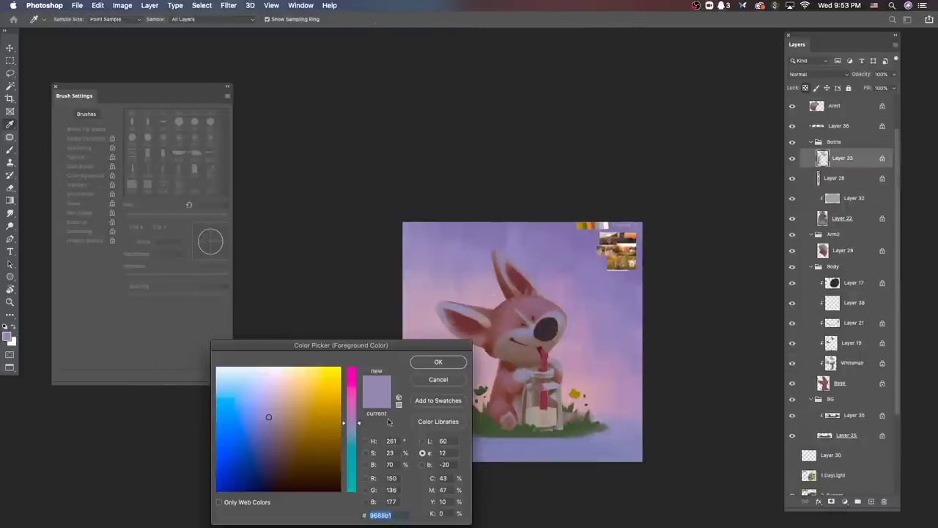
pyautogui.press('Escape')
pyautogui.press('b')
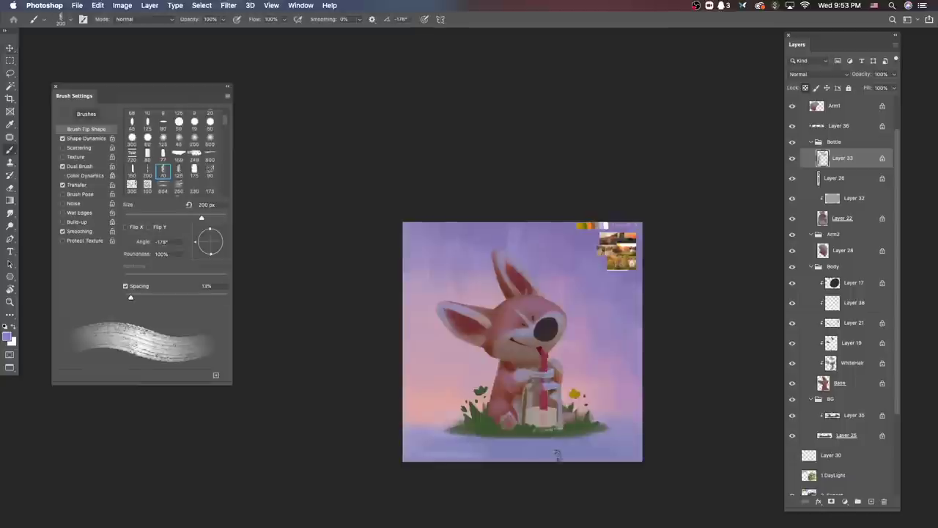
pyautogui.keyDown('alt'); pyautogui.click(546, 388); pyautogui.keyUp('alt')
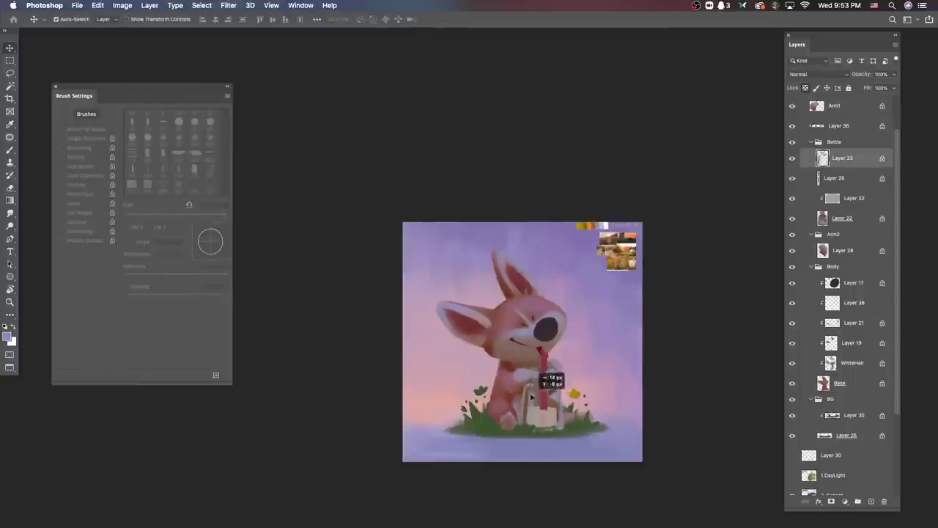
# Step: Check the jar body on Layer 22 in isolation, then darken it slightly by lowering its Hue/Saturation lightness
pyautogui.scroll(1, 533, 399)
pyautogui.hotkey('alt', '[')
pyautogui.hotkey('alt', '[')
pyautogui.hotkey('alt', '[')
pyautogui.press('w')
pyautogui.keyDown('alt'); pyautogui.click(791, 218); pyautogui.keyUp('alt')
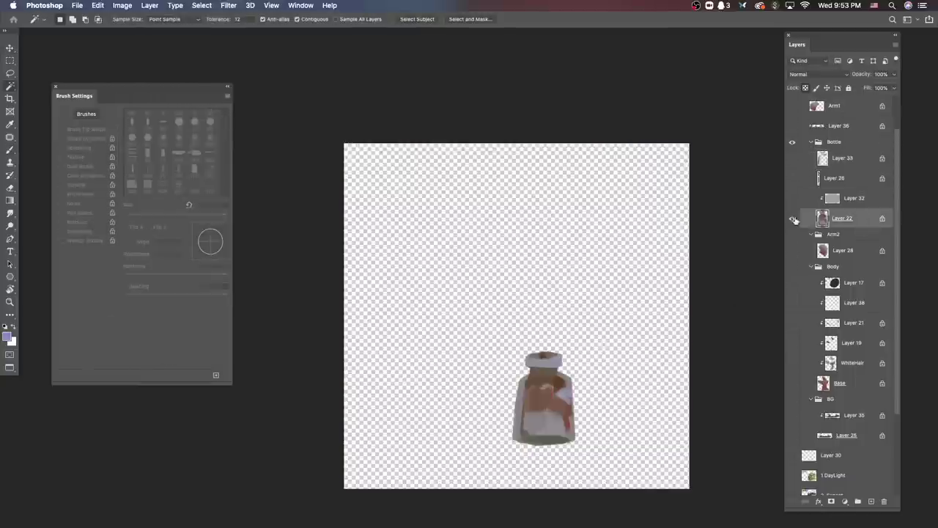
pyautogui.keyDown('alt'); pyautogui.click(791, 217); pyautogui.keyUp('alt')
pyautogui.press('super+u')
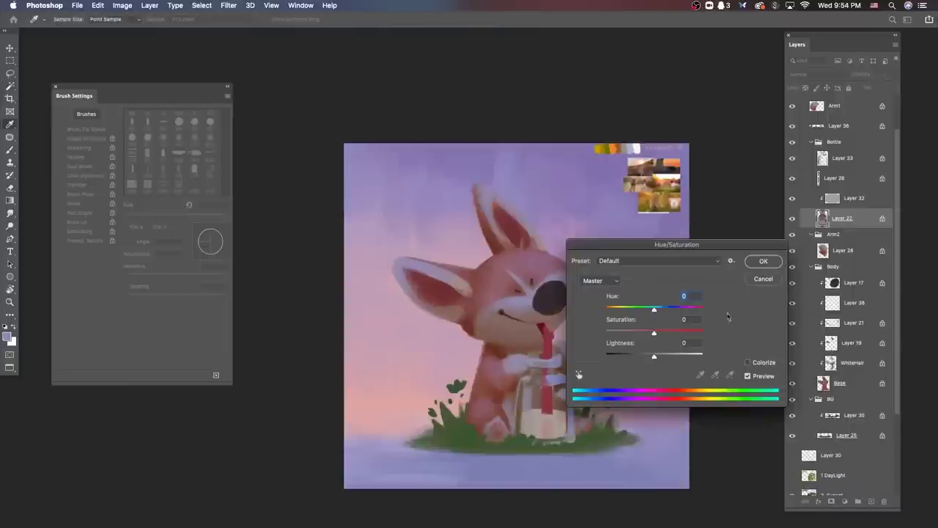
pyautogui.moveTo(653, 354); pyautogui.dragTo(643, 357)
pyautogui.press('Return')
# Step: Hide the straw, select the front of the milk on Layer 32 and repaint it in a muted grey-violet tone
pyautogui.press('b')
pyautogui.rightClick(561, 273)
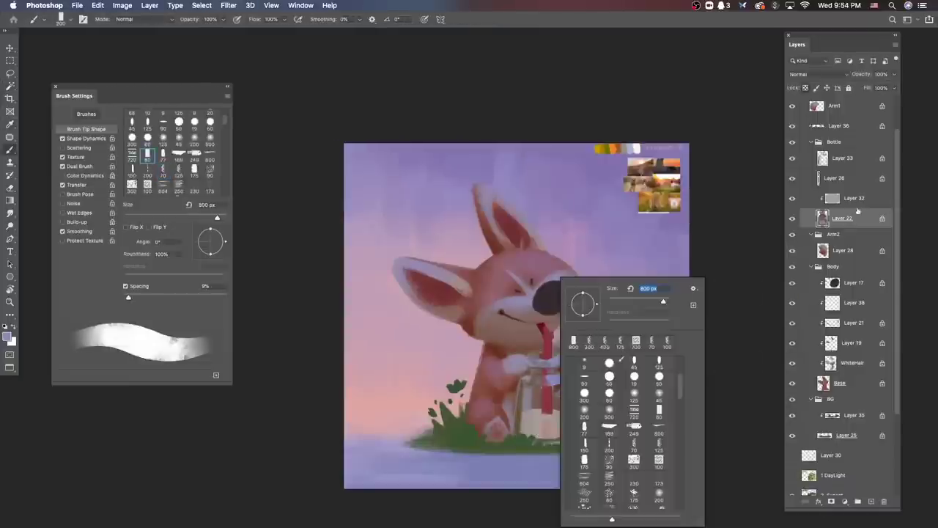
pyautogui.press('Escape')
pyautogui.hotkey('alt', ']')
pyautogui.click(438, 361)
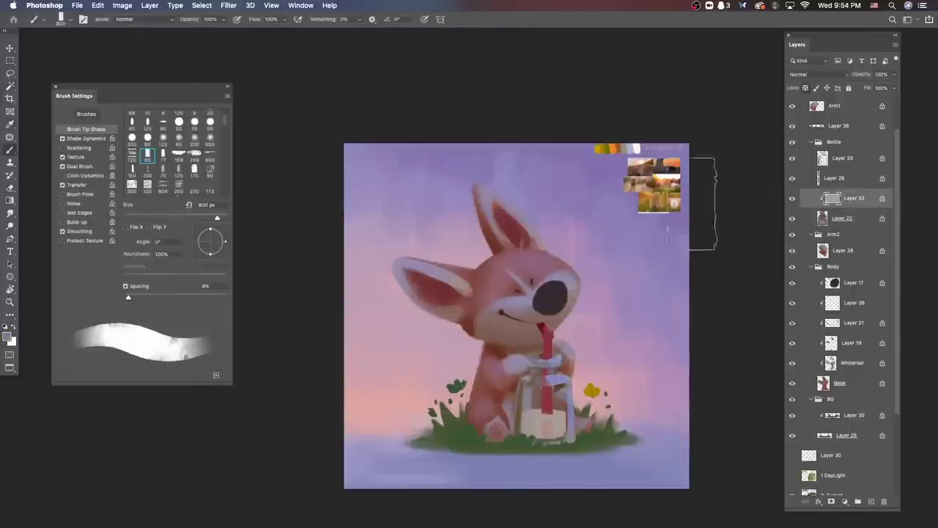
pyautogui.click(9, 336)
pyautogui.click(438, 362)
pyautogui.click(9, 336)
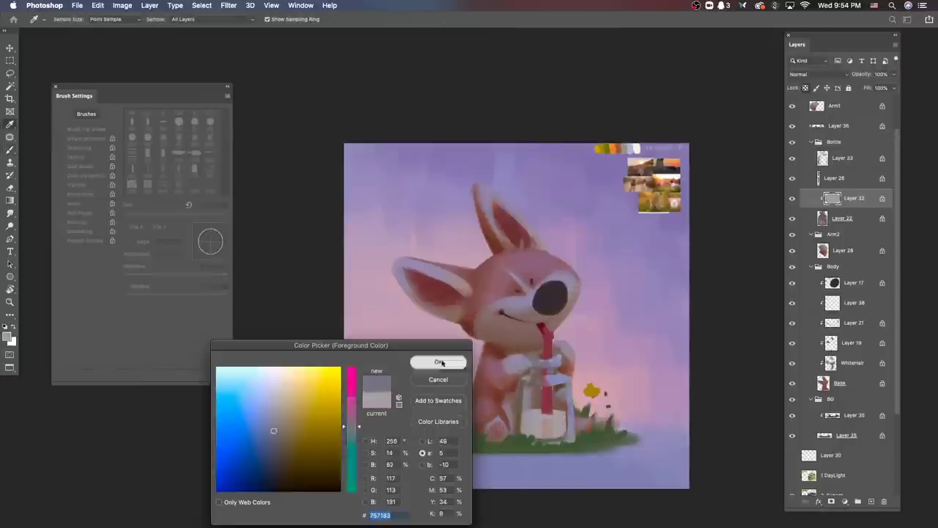
pyautogui.click(439, 361)
pyautogui.moveTo(545, 325); pyautogui.dragTo(548, 397)
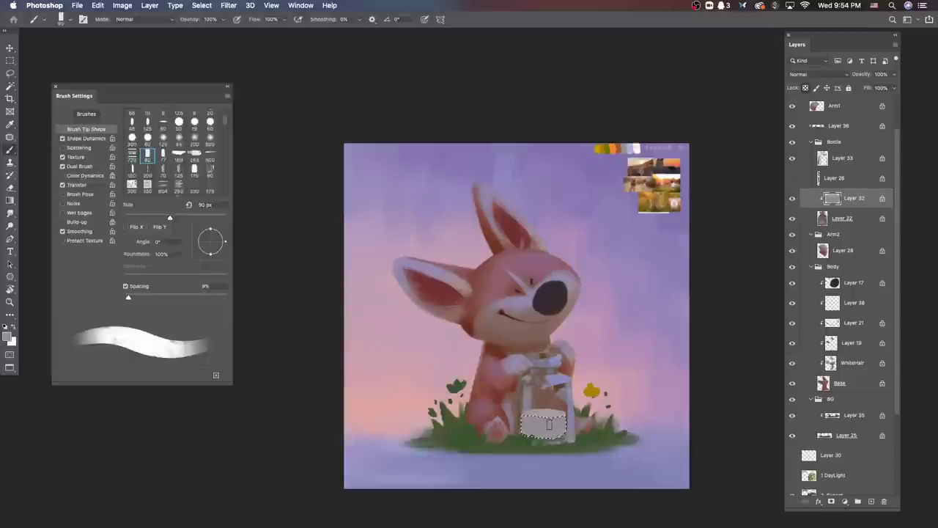
# Step: Shade the milk's front and top surface on Layer 32 with soft mauve-grey tones, using a soft round brush at 400 px
pyautogui.click(9, 335)
pyautogui.click(444, 362)
pyautogui.rightClick(550, 423)
pyautogui.doubleClick(600, 345)
pyautogui.press(']')
pyautogui.press(']')
pyautogui.press(']')
pyautogui.press(']')
pyautogui.press(']')
pyautogui.press(']')
pyautogui.press(']')
pyautogui.press(']')
pyautogui.press(']')
pyautogui.press(']')
pyautogui.press(']')
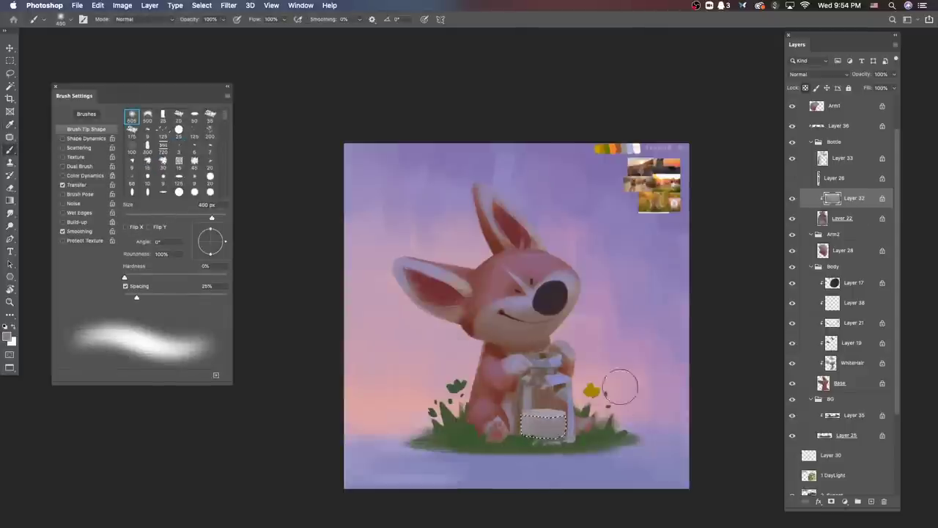
pyautogui.click(8, 336)
pyautogui.click(444, 366)
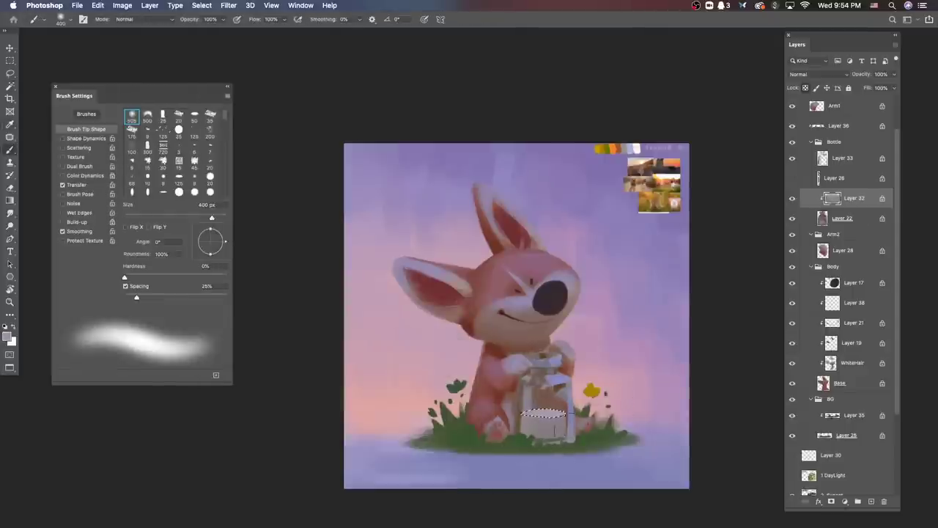
# Step: Show the straw on Layer 26, lasso its submerged part and paint it into the milk colour with the soft 400 px brush
pyautogui.hotkey('alt', ']')
pyautogui.press('super+comma')
pyautogui.press('l')
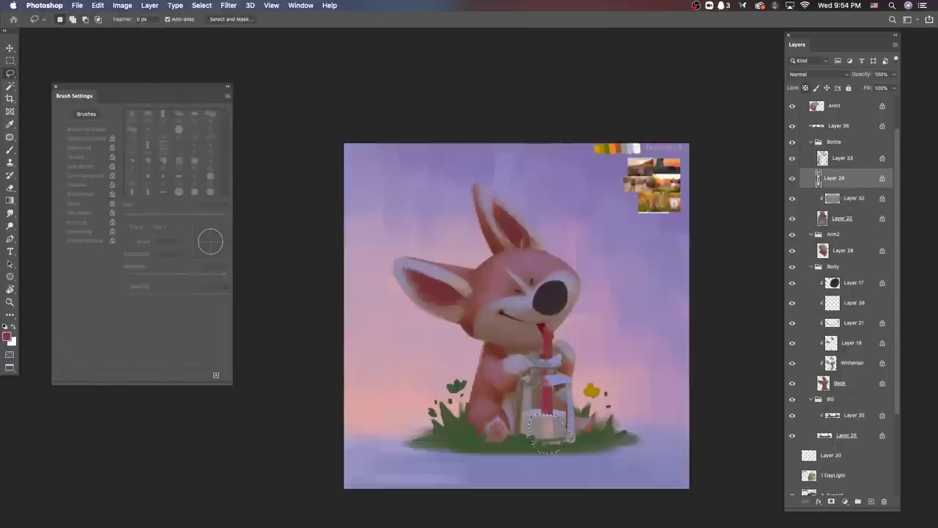
pyautogui.press('b')
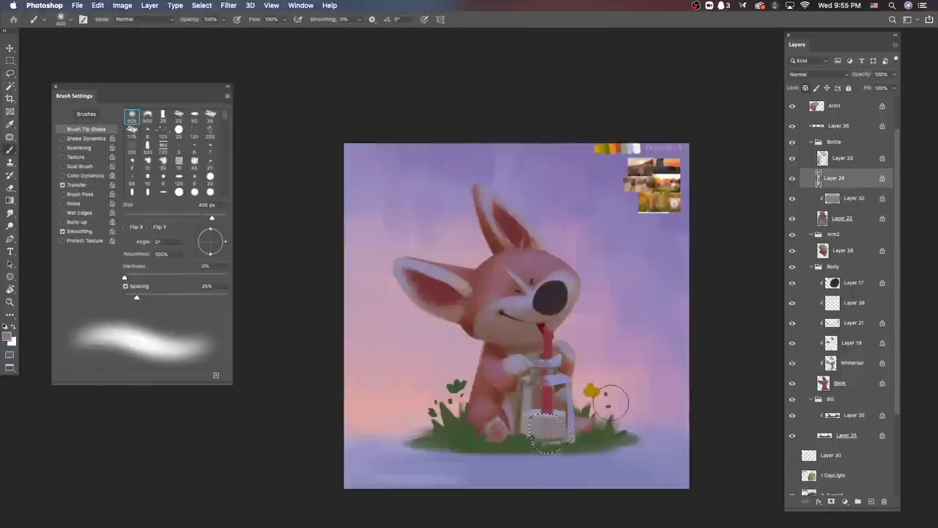
pyautogui.press('l')
pyautogui.scroll(-3, 649, 395)
pyautogui.scroll(5, 645, 403)
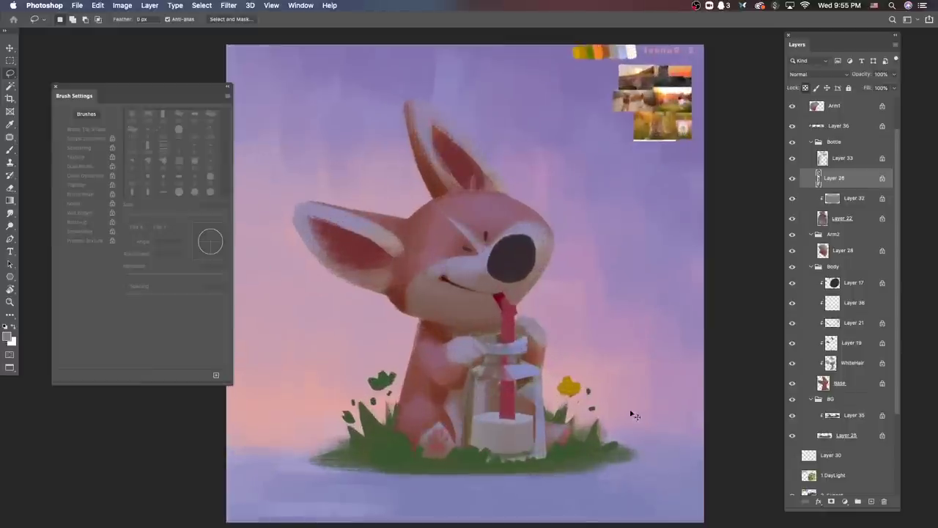
# Step: Darken the belly beside the jar on the WhiteHair and Base layers with reddish-brown, using a 100 px textured brush
pyautogui.press('b')
pyautogui.rightClick(434, 275)
pyautogui.press('Return')
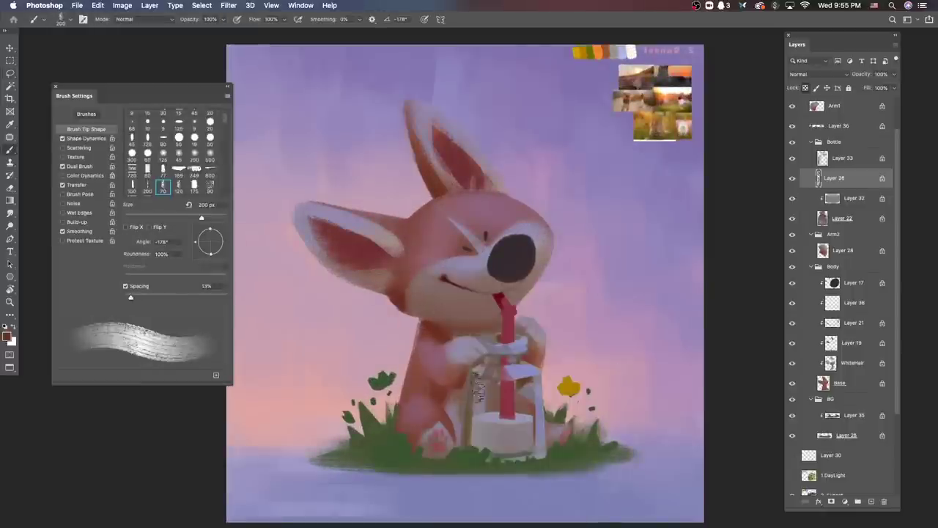
pyautogui.keyDown('super'); pyautogui.click(476, 388); pyautogui.keyUp('super')
pyautogui.press('[')
pyautogui.press('[')
pyautogui.press('[')
pyautogui.press('[')
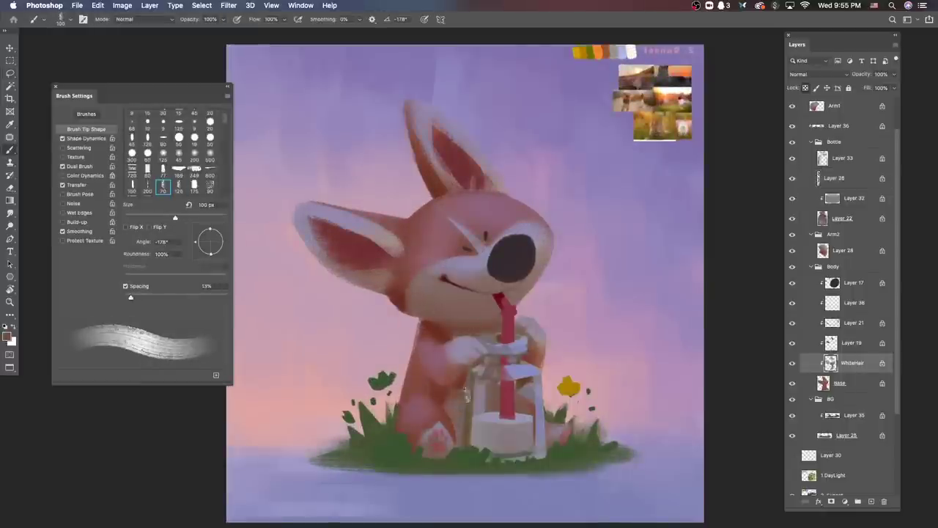
pyautogui.keyDown('super'); pyautogui.click(402, 285); pyautogui.keyUp('super')
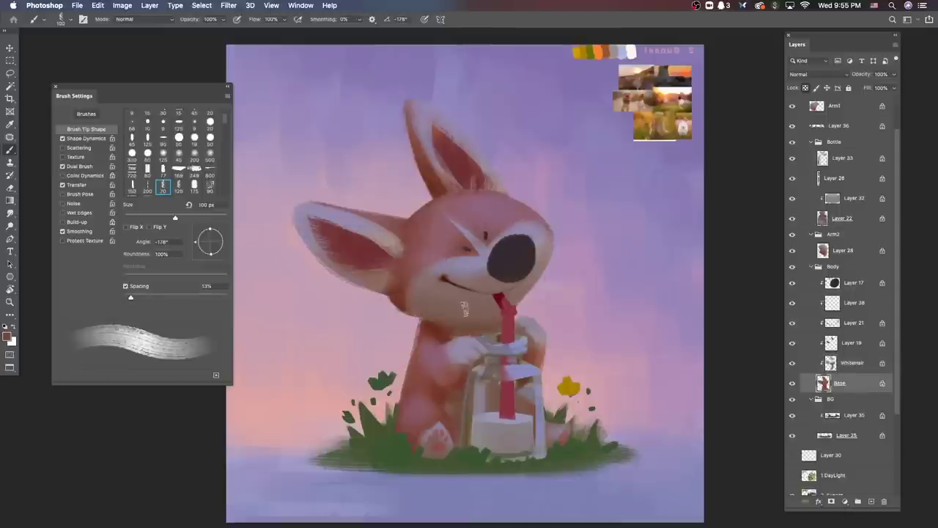
pyautogui.keyDown('super'); pyautogui.click(428, 307); pyautogui.keyUp('super')
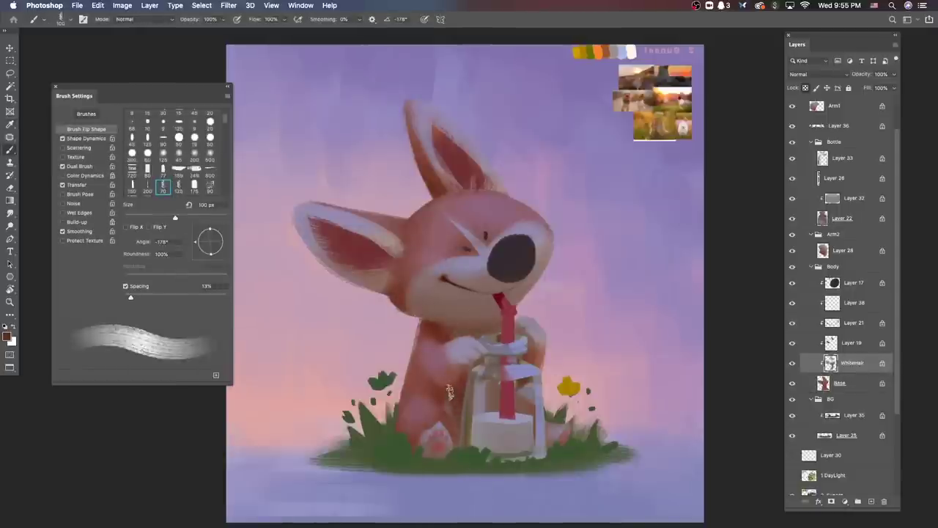
# Step: Touch up the jar glass on Layer 22 and the neighbouring fur on the WhiteHair layer with reddish-brown, using the 100 px textured brush
pyautogui.scroll(-5, 622, 403)
pyautogui.keyDown('ctrl'); pyautogui.click(499, 399); pyautogui.keyUp('ctrl')
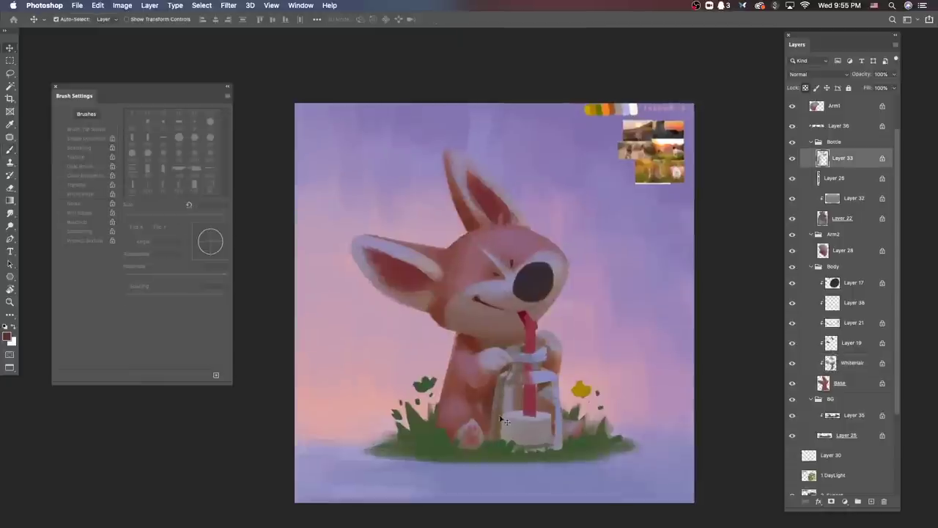
pyautogui.press('l')
pyautogui.press('b')
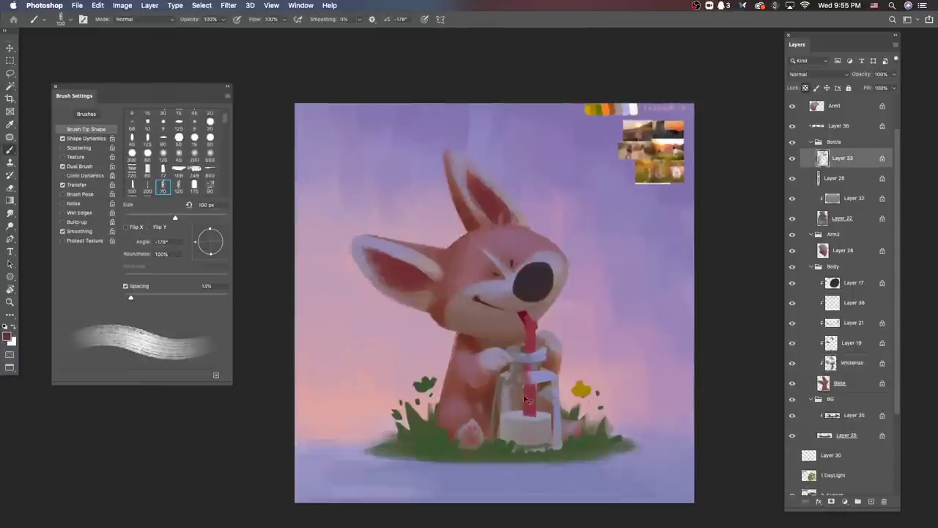
pyautogui.keyDown('ctrl'); pyautogui.click(521, 404); pyautogui.keyUp('ctrl')
pyautogui.scroll(-2, 574, 332)
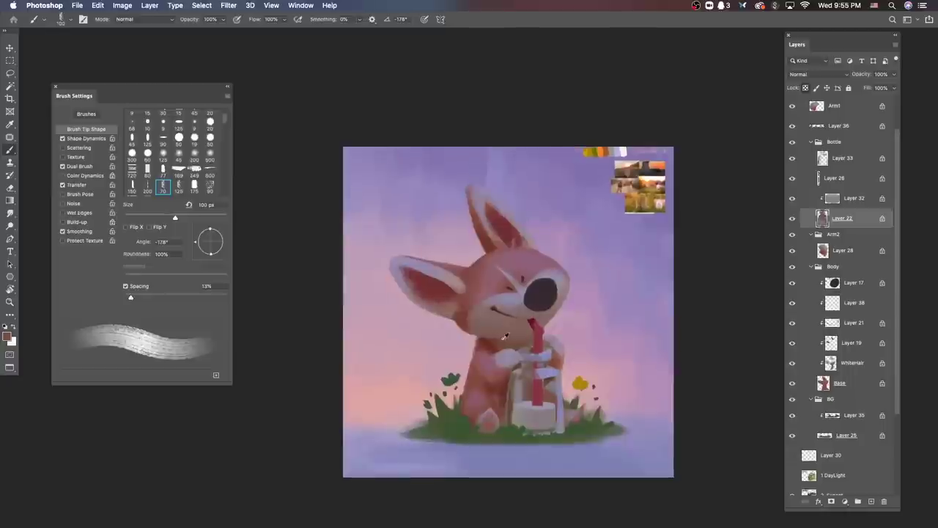
pyautogui.keyDown('ctrl'); pyautogui.click(575, 329); pyautogui.keyUp('ctrl')
pyautogui.scroll(-3, 574, 329)
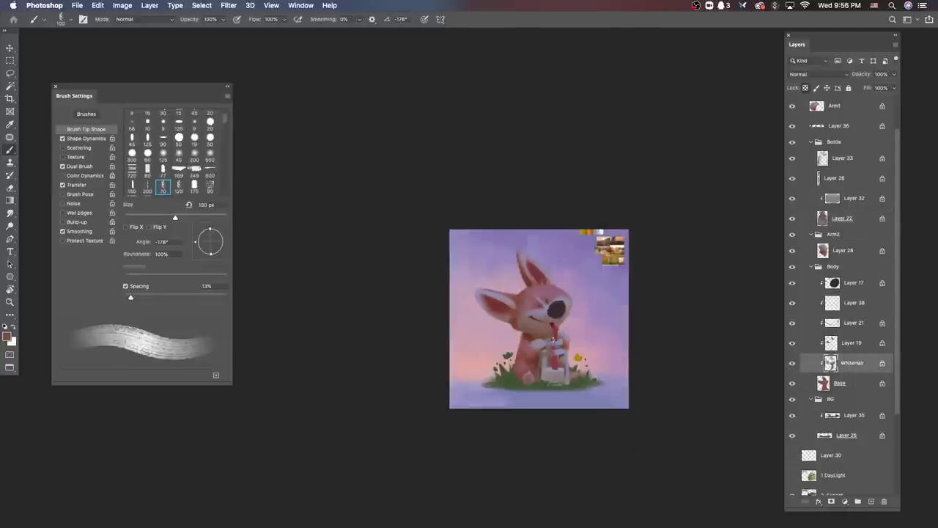
# Step: Recolour the flowers on Layer 25 with a golden brown, using the 100 px textured brush
pyautogui.scroll(2, 553, 366)
pyautogui.keyDown('ctrl'); pyautogui.click(658, 377); pyautogui.keyUp('ctrl')
pyautogui.press('Return')
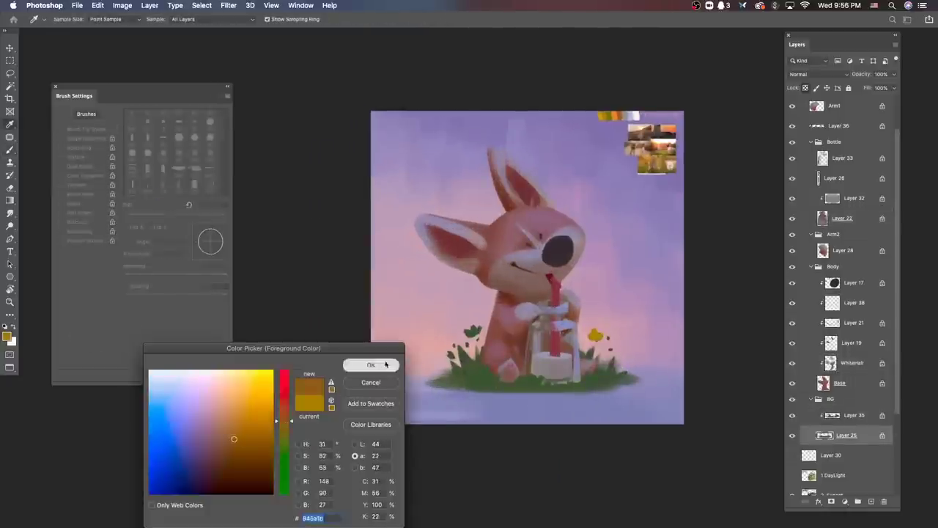
pyautogui.press('Return')
pyautogui.keyDown('ctrl'); pyautogui.click(614, 332); pyautogui.keyUp('ctrl')
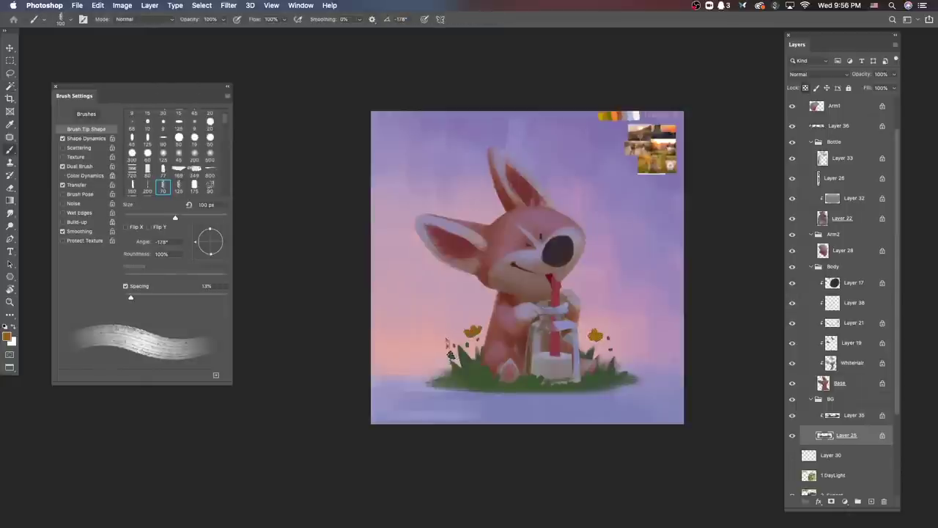
# Step: Paint the small bud beside the grass golden brown, undoing the accidental shift of Layer 35
pyautogui.scroll(2, 462, 358)
pyautogui.keyDown('ctrl'); pyautogui.click(462, 357); pyautogui.keyUp('ctrl')
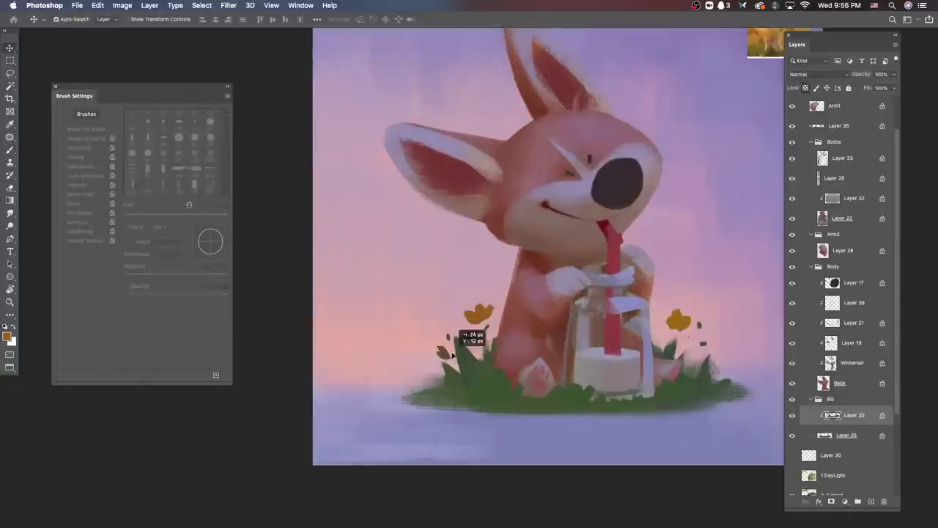
pyautogui.press('e')
pyautogui.press('super+z')
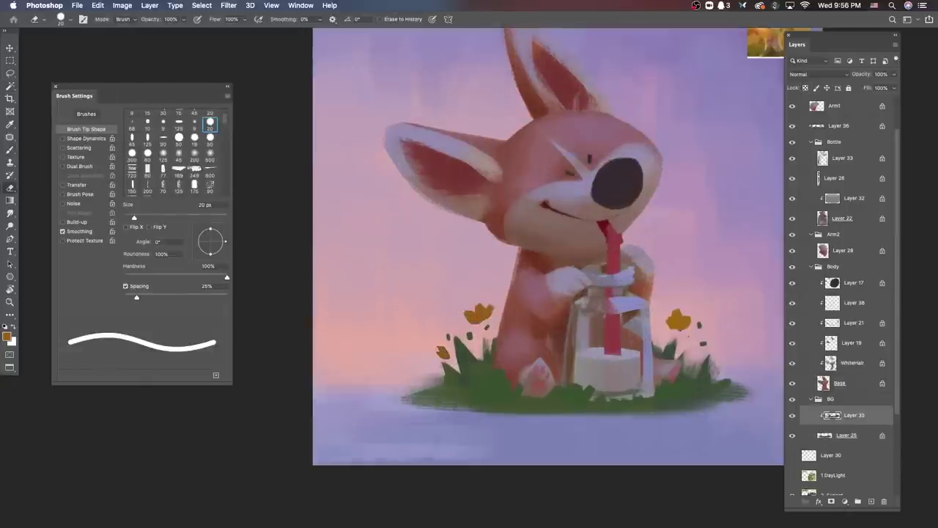
pyautogui.scroll(-3, 737, 291)
pyautogui.scroll(3, 738, 291)
pyautogui.press('b')
# Step: Touch up the base of the jar on Layer 22 with a sampled dark olive-brown, using a 50 px textured brush
pyautogui.keyDown('ctrl'); pyautogui.click(540, 393); pyautogui.keyUp('ctrl')
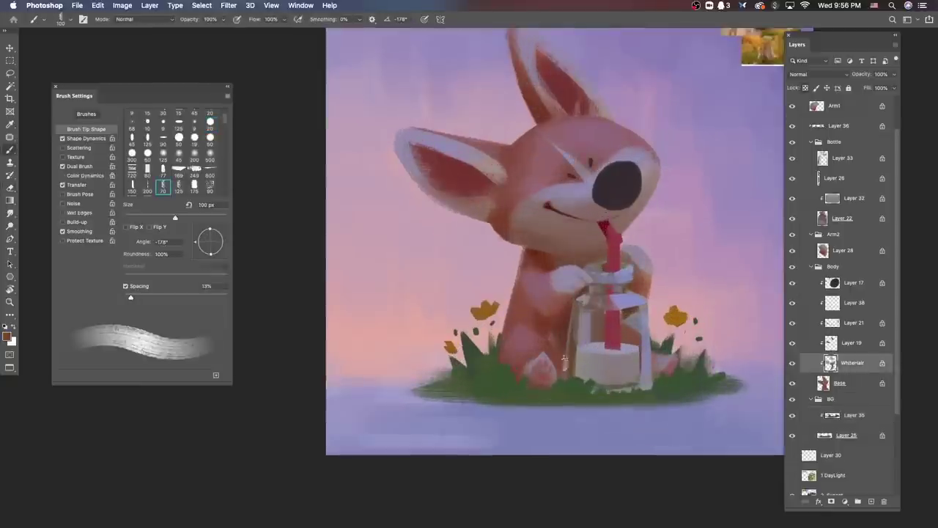
pyautogui.keyDown('ctrl'); pyautogui.click(648, 403); pyautogui.keyUp('ctrl')
pyautogui.press('[')
pyautogui.press('[')
pyautogui.press('[')
pyautogui.press('[')
pyautogui.press('[')
pyautogui.keyDown('alt'); pyautogui.click(593, 388); pyautogui.keyUp('alt')
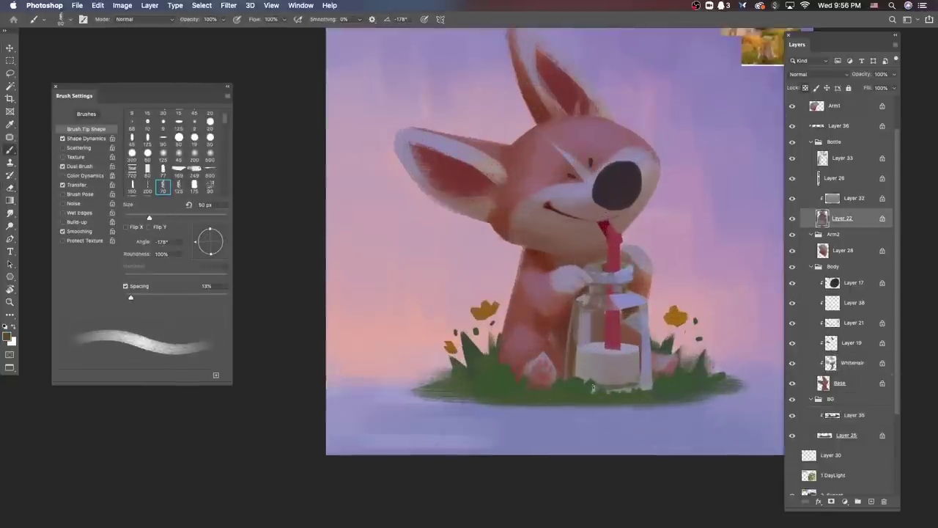
# Step: Shade the selected front of the milk on Layer 32 with grey #857b80, using a soft round brush
pyautogui.keyDown('ctrl'); pyautogui.click(832, 197); pyautogui.keyUp('ctrl')
pyautogui.rightClick(620, 273)
pyautogui.doubleClick(628, 317)
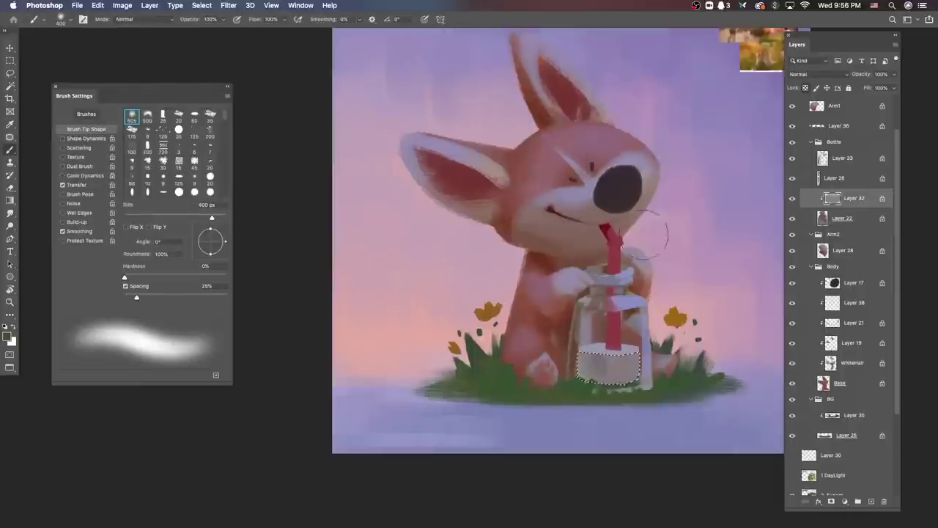
pyautogui.scroll(2, 711, 324)
pyautogui.press('c')
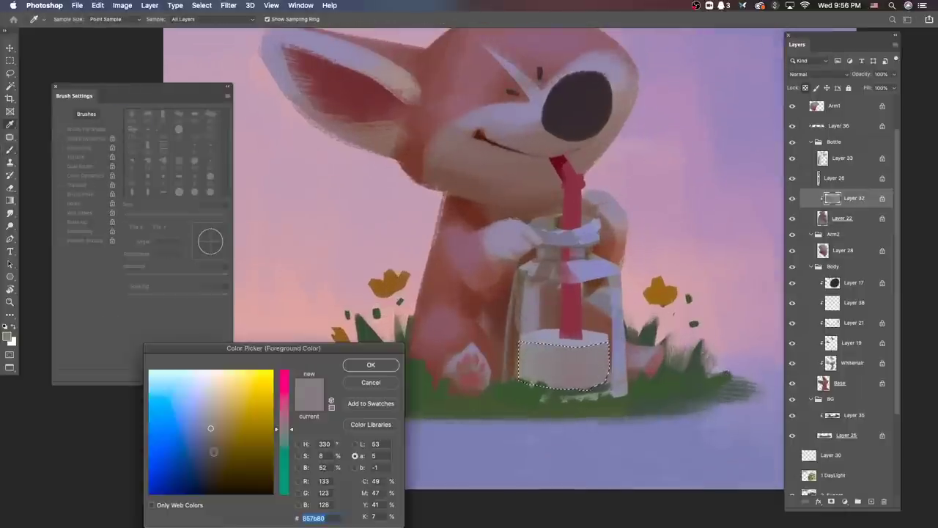
pyautogui.click(370, 365)
# Step: Refine the milk front's shading on Layer 32 with a muted mauve, using the soft round brush at 80 to 125 px
pyautogui.rightClick(513, 277)
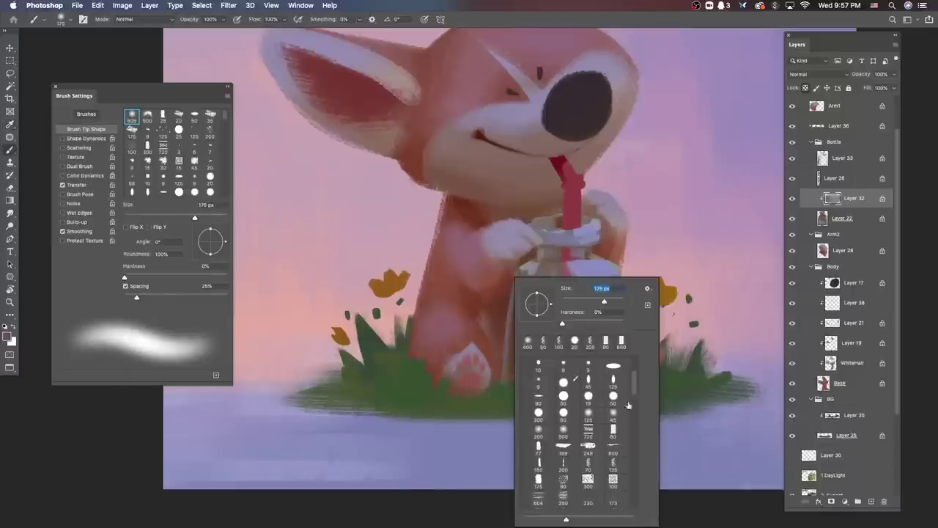
pyautogui.doubleClick(518, 328)
pyautogui.press('c')
pyautogui.click(376, 365)
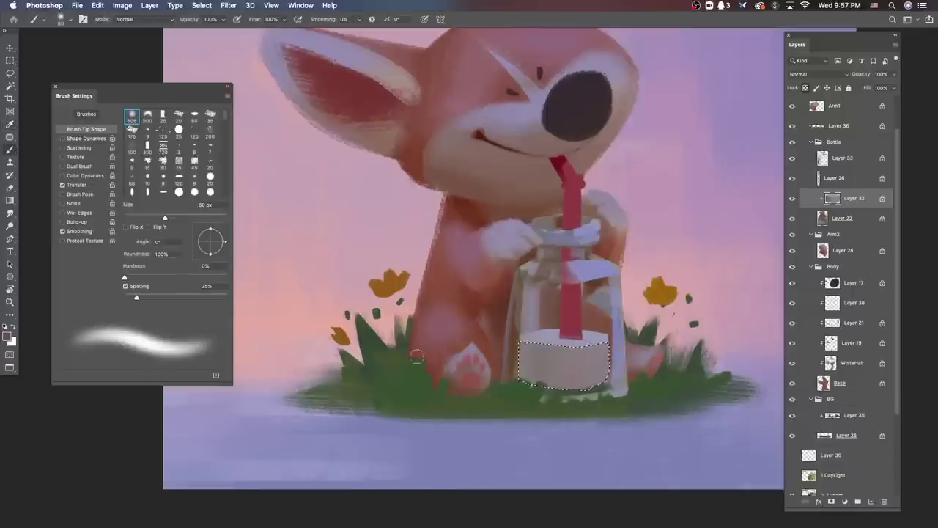
pyautogui.press(']')
pyautogui.press(']')
pyautogui.press(']')
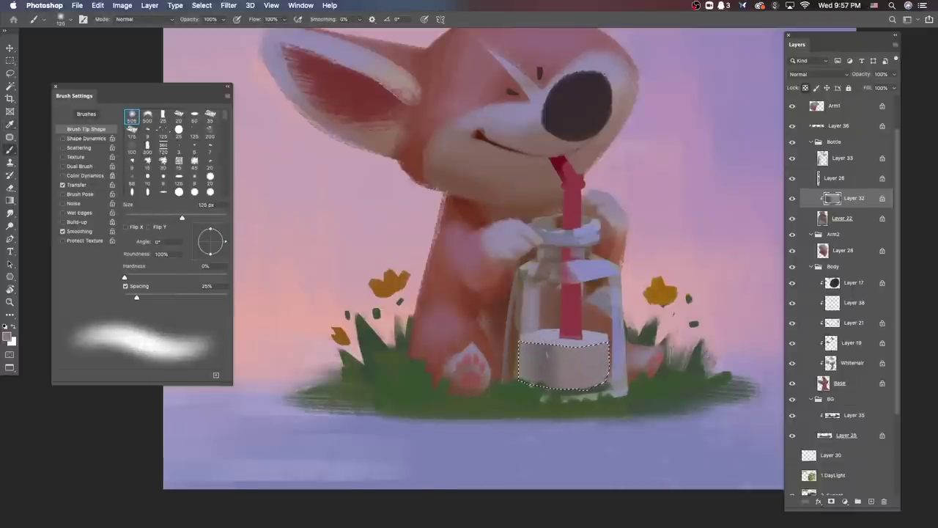
# Step: Lasso the milk's top surface on Layer 32 and shade it in mauve-grey with a textured brush
pyautogui.press('super+minus')
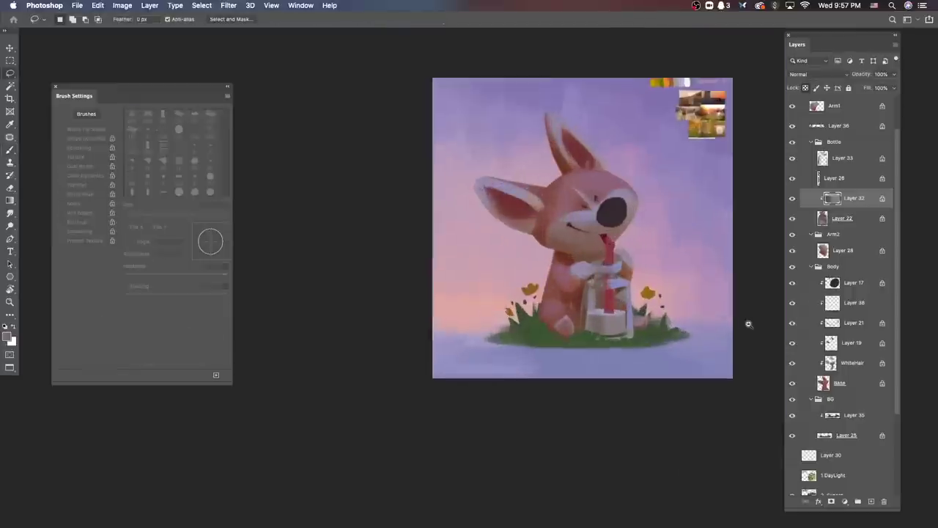
pyautogui.rightClick(606, 275)
pyautogui.click(711, 413)
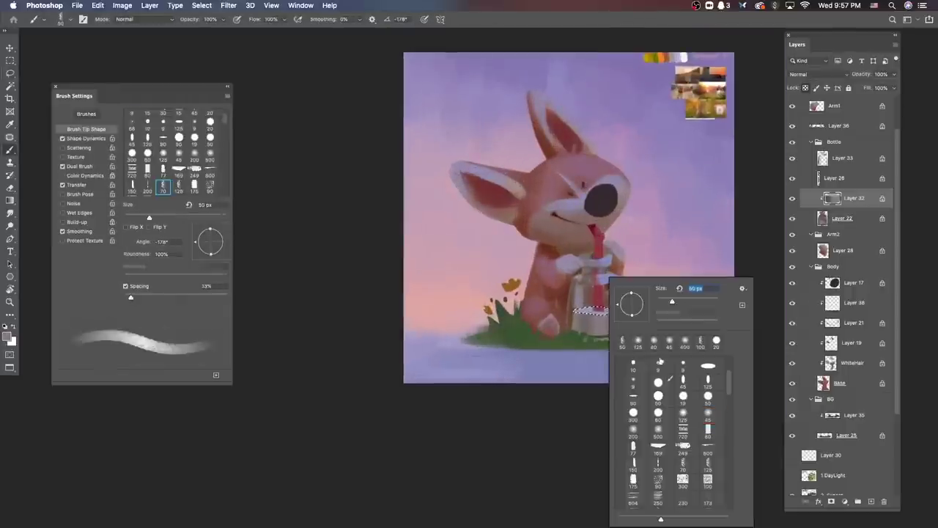
pyautogui.press('Return')
pyautogui.press('v')
pyautogui.press('super+minus')
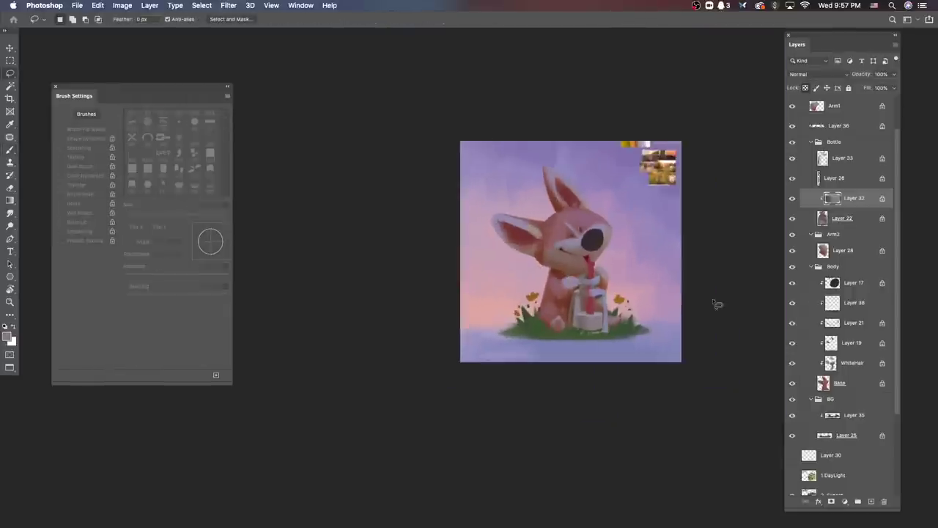
# Step: Flip the canvas horizontally to check the composition
pyautogui.press('super+shift+h')
pyautogui.scroll(-3, 870, 420)
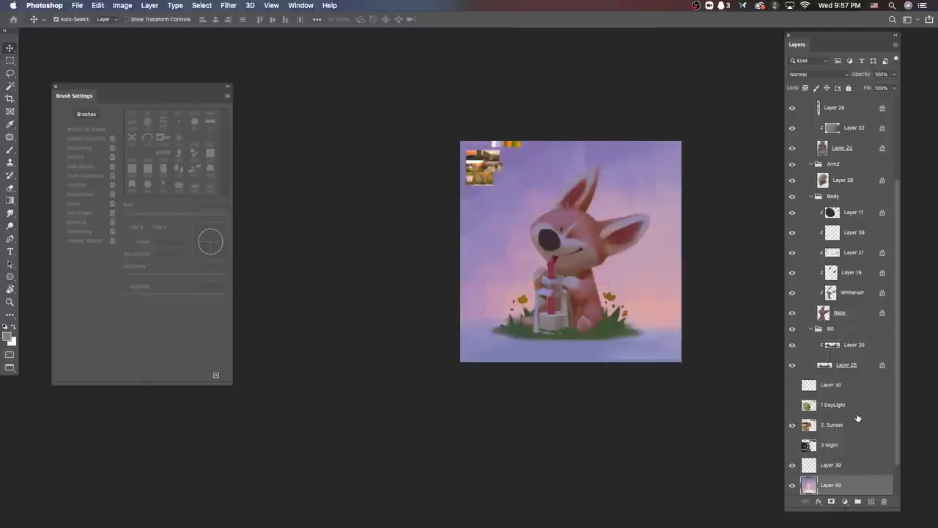
pyautogui.press('super+plus')
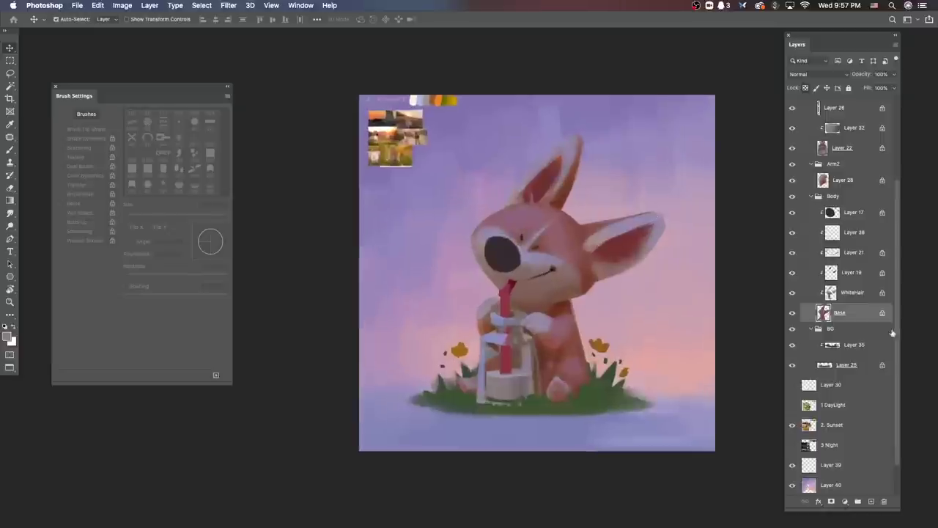
# Step: Add a new layer above Layer 40 and paint violet and pink strokes into the sky behind the ear with a 400 px flat textured brush
pyautogui.press('super+shift+alt+n')
pyautogui.press('b')
pyautogui.rightClick(625, 210)
pyautogui.click(748, 360)
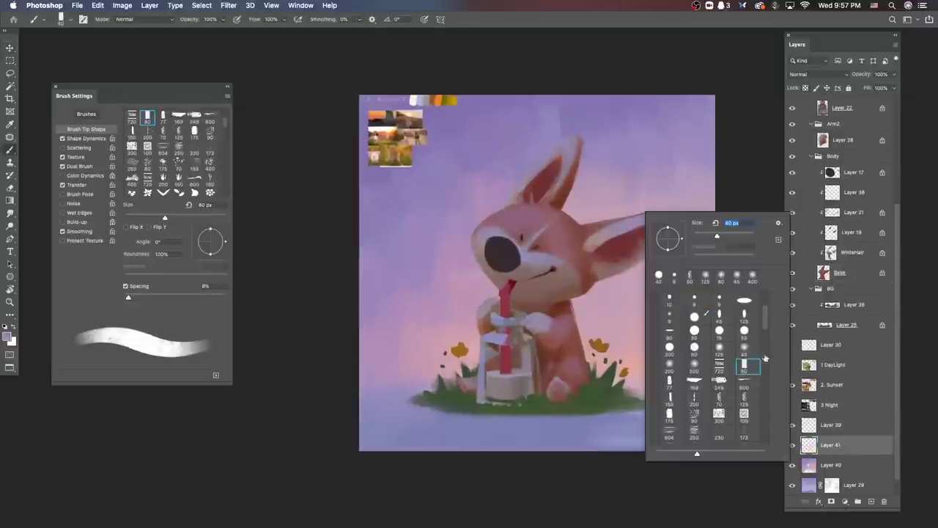
pyautogui.press('Return')
pyautogui.moveTo(607, 195); pyautogui.dragTo(607, 240)
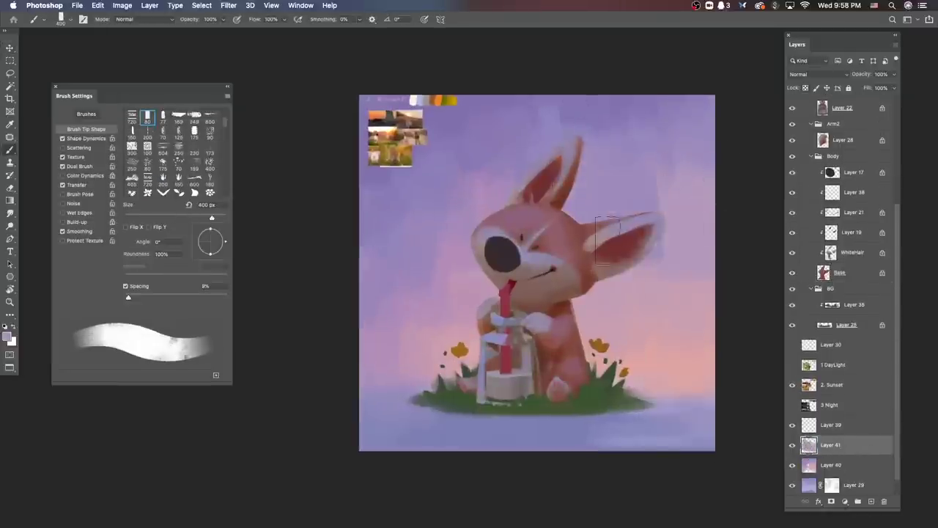
pyautogui.moveTo(601, 315)
pyautogui.mouseDown()
pyautogui.moveTo(685, 244)
pyautogui.moveTo(639, 373)
pyautogui.moveTo(684, 376)
pyautogui.mouseUp()
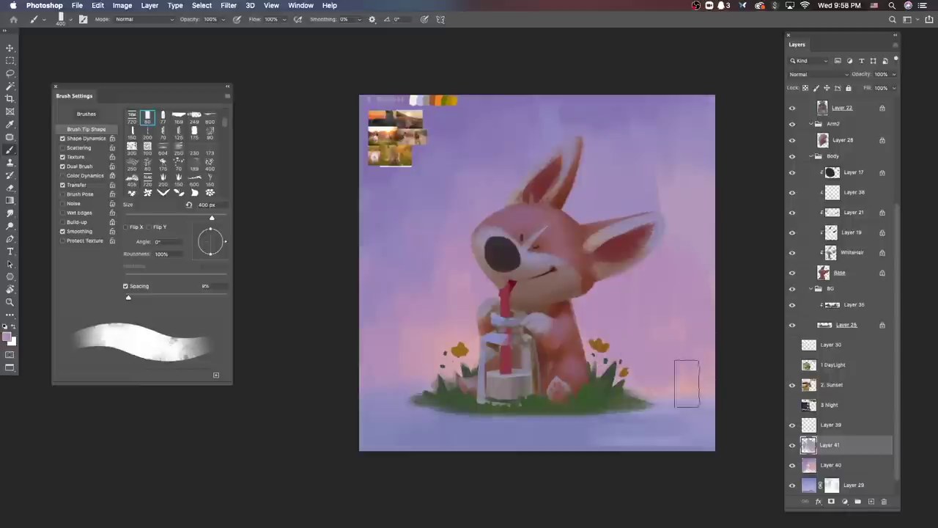
# Step: Blend the sky and horizon into broad pink and blue-violet areas with the flat textured brush at up to 1000 px
pyautogui.press(']')
pyautogui.press(']')
pyautogui.press(']')
pyautogui.press(']')
pyautogui.press(']')
pyautogui.press(']')
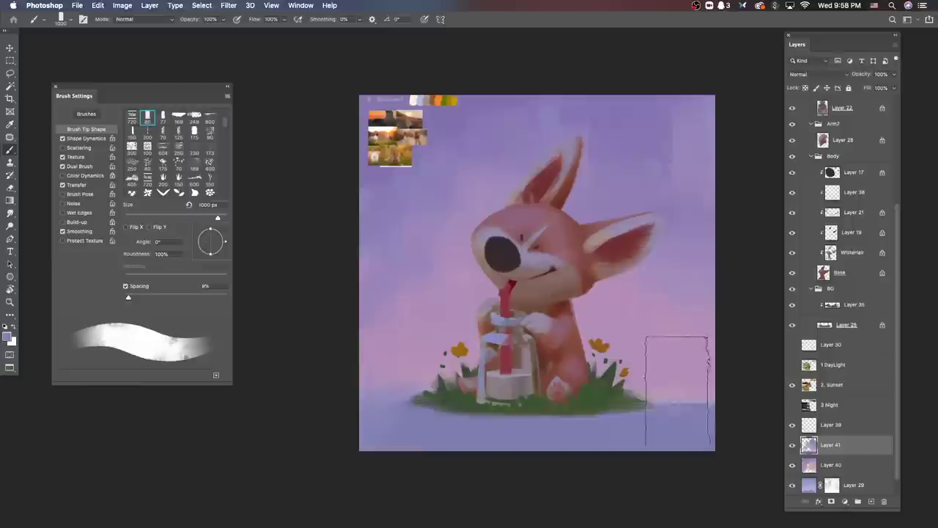
pyautogui.press('[')
pyautogui.press('[')
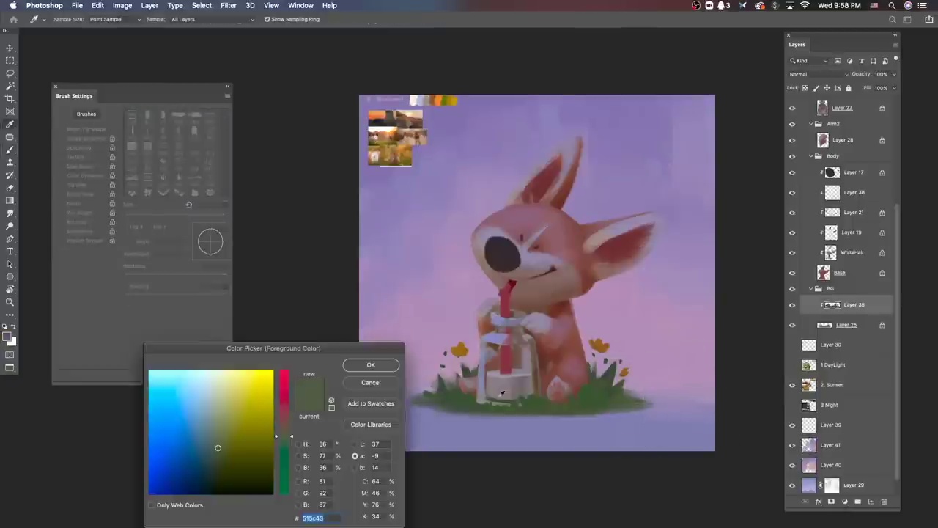
# Step: Mute the grass on Layers 36 and 35 with greyish green #515c43, using the flat textured brush at 300 px
pyautogui.keyDown('super'); pyautogui.click(614, 393); pyautogui.keyUp('super')
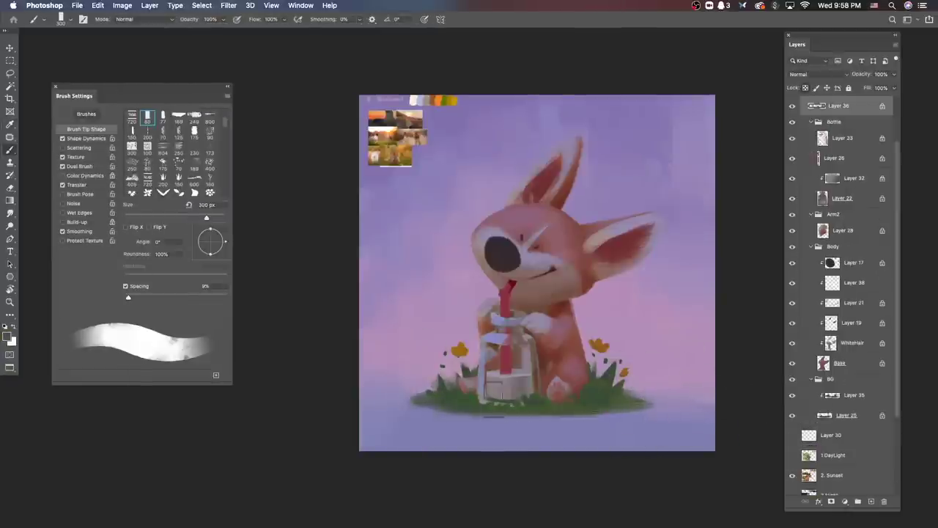
pyautogui.keyDown('super'); pyautogui.click(442, 406); pyautogui.keyUp('super')
pyautogui.scroll(-2, 648, 411)
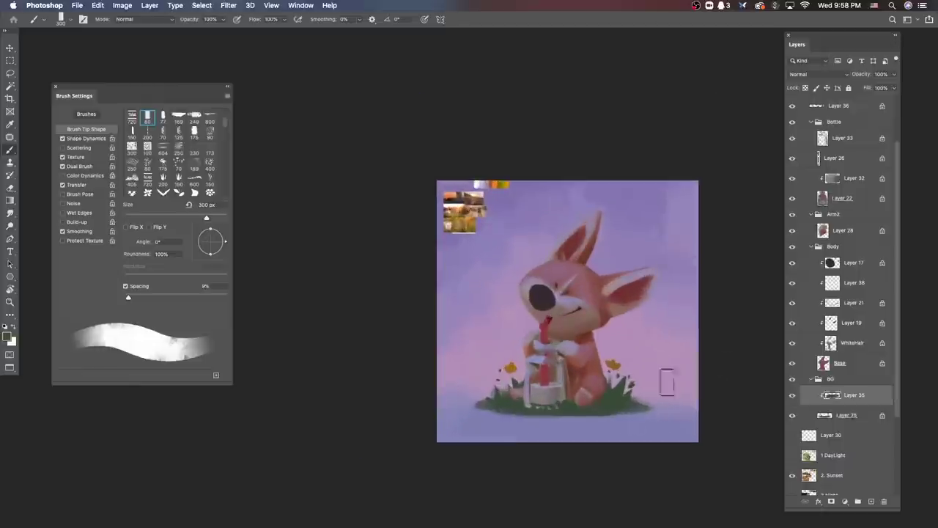
# Step: On a new layer above the Bottle group, sketch a sun and light-direction arrows in orange #ff8a1a with a 9 px round brush
pyautogui.click(865, 247)
pyautogui.click(864, 121)
pyautogui.click(871, 500)
pyautogui.press('super+]')
pyautogui.click(9, 335)
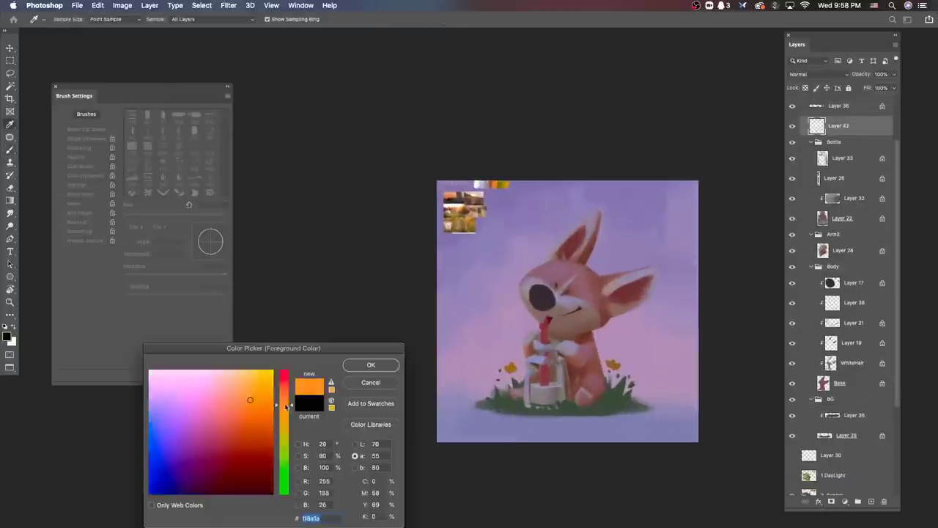
pyautogui.click(377, 362)
pyautogui.rightClick(645, 227)
pyautogui.doubleClick(664, 264)
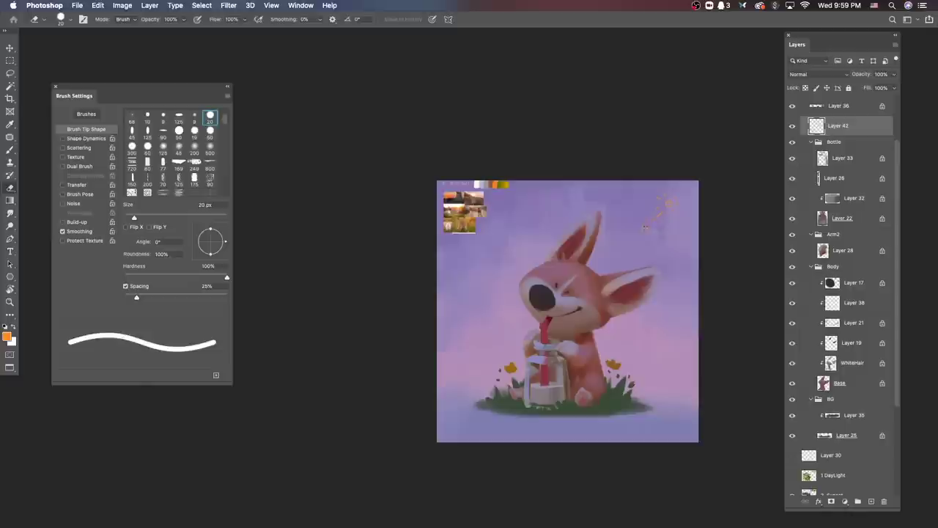
pyautogui.scroll(2, 663, 223)
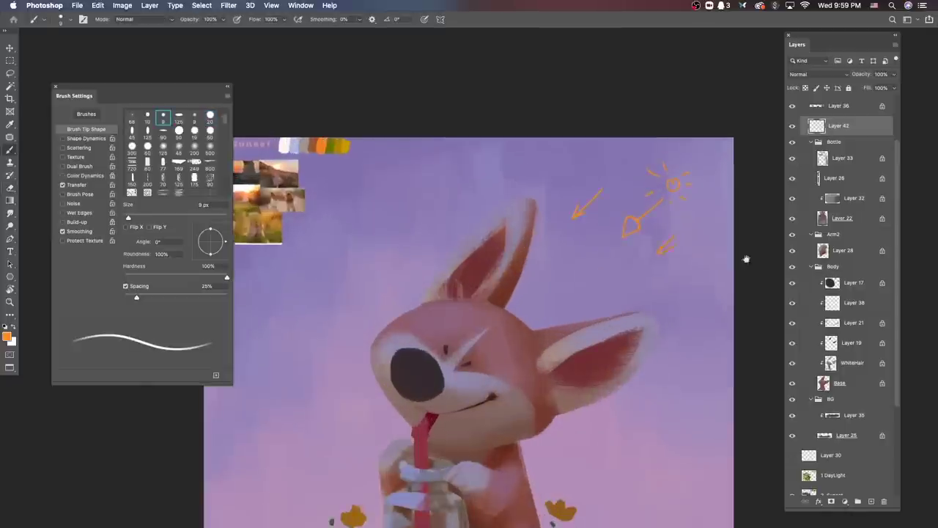
# Step: Add a clipped layer above Base and paint orange rim light along both ears' sunlit edges with a 70 px textured brush
pyautogui.scroll(-2, 746, 259)
pyautogui.rightClick(594, 277)
pyautogui.click(839, 383)
pyautogui.click(870, 500)
pyautogui.click(8, 335)
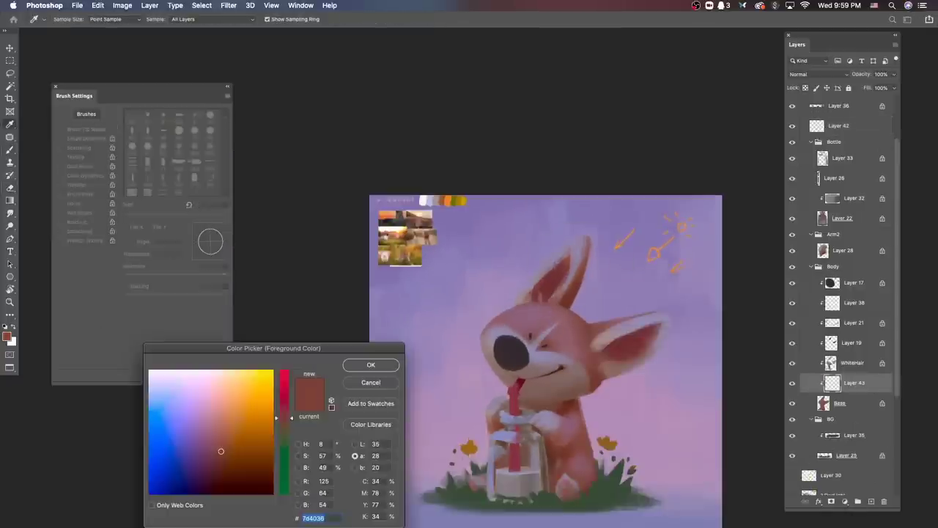
pyautogui.click(158, 420)
pyautogui.click(370, 364)
pyautogui.moveTo(658, 316); pyautogui.dragTo(611, 320)
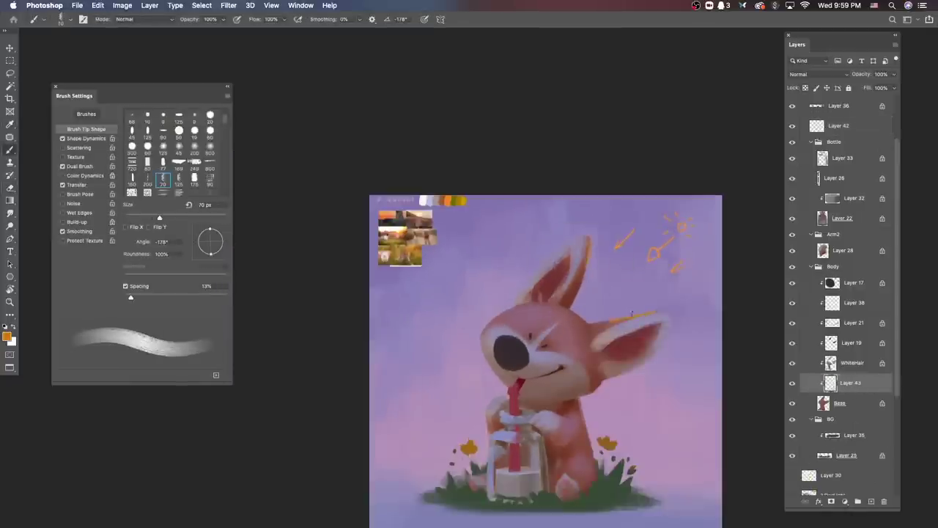
# Step: Adjust the rim-light colour to softer and lighter oranges and repaint the sunlit upper edge of the lower ear
pyautogui.click(9, 335)
pyautogui.press('Return')
pyautogui.click(9, 335)
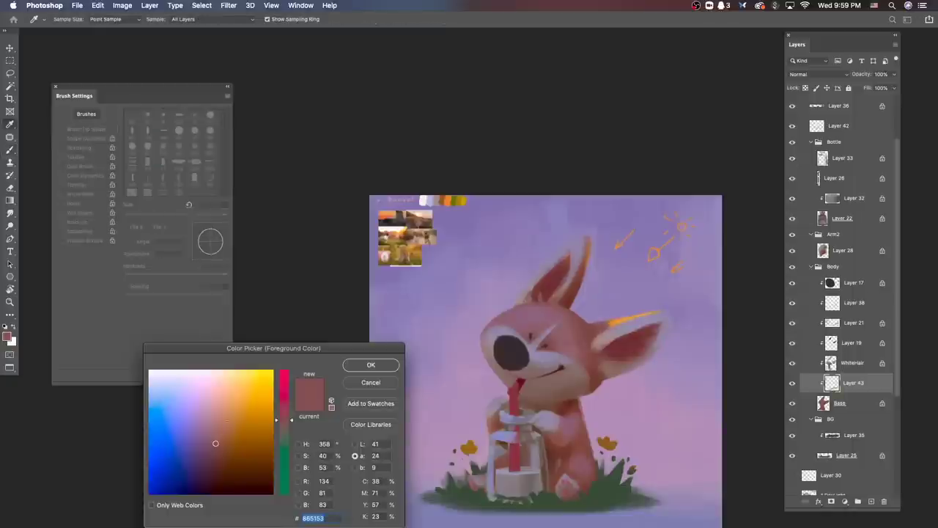
pyautogui.click(667, 311)
pyautogui.press('Return')
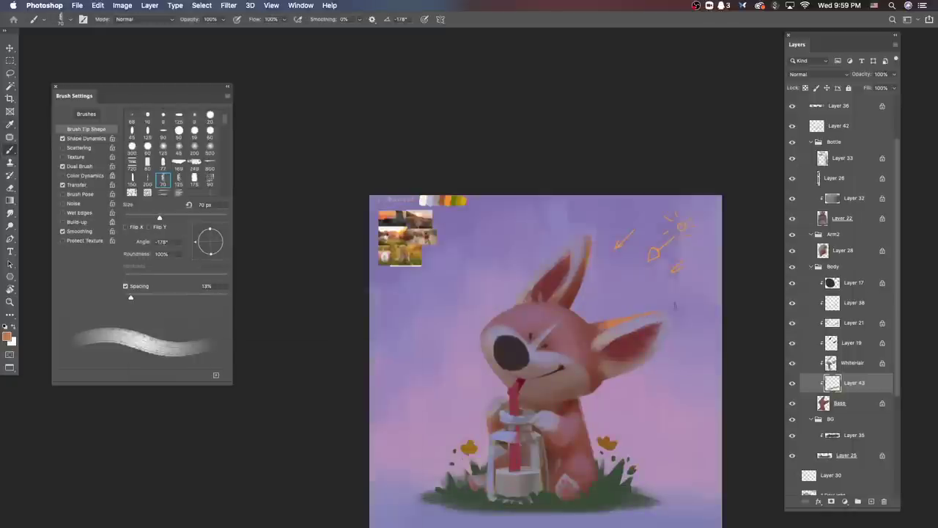
pyautogui.click(9, 335)
pyautogui.click(618, 321)
pyautogui.press('Return')
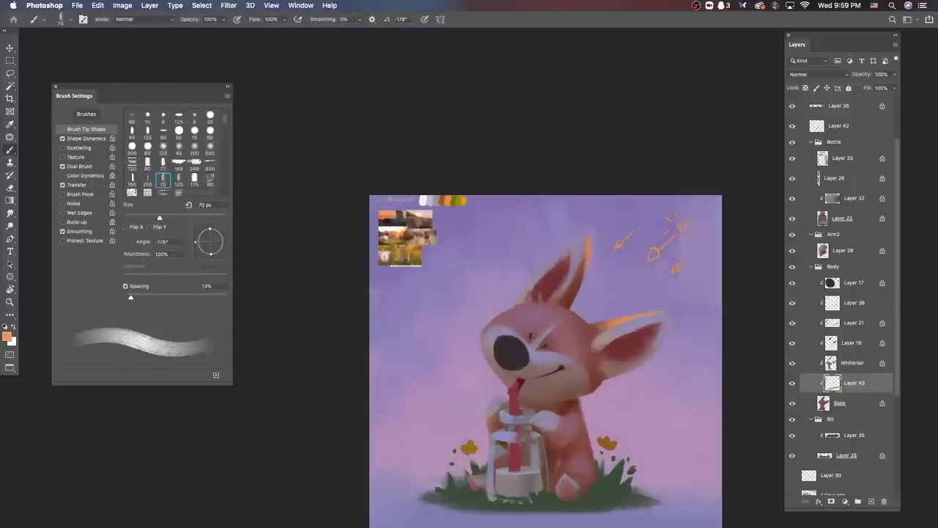
# Step: Paint orange rim light across the top of the head and under the cheek on Layer 43, refining its edge with the eraser
pyautogui.moveTo(571, 315)
pyautogui.mouseDown()
pyautogui.moveTo(613, 310)
pyautogui.moveTo(550, 305)
pyautogui.mouseUp()
pyautogui.moveTo(601, 315); pyautogui.dragTo(623, 318)
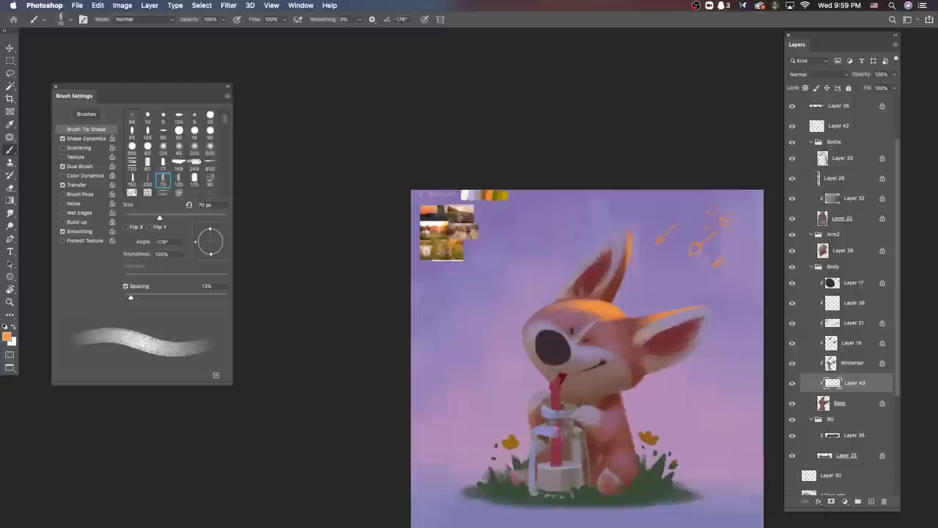
pyautogui.press(']')
pyautogui.press(']')
pyautogui.press(']')
pyautogui.press('e')
pyautogui.rightClick(587, 277)
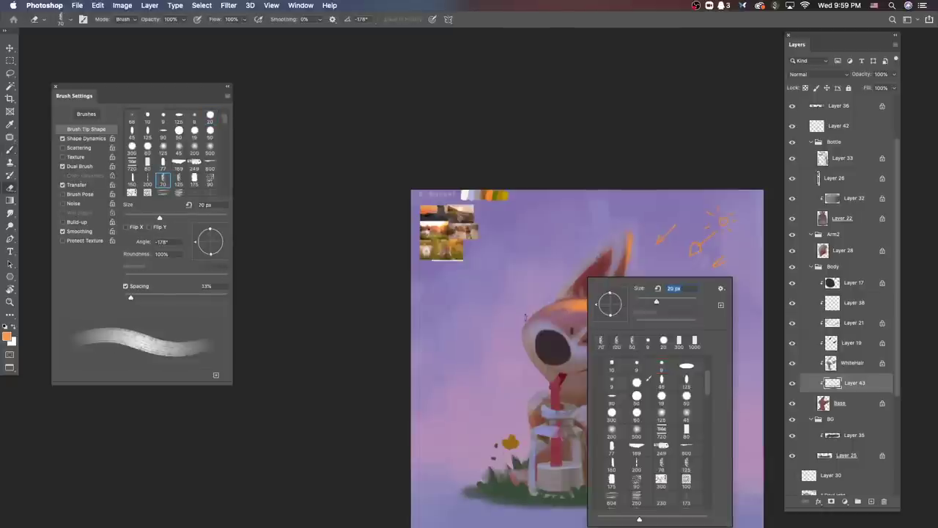
pyautogui.press('Escape')
pyautogui.press(']')
pyautogui.press(']')
pyautogui.press(']')
pyautogui.press(']')
# Step: Paint orange rim light on the upright ear and down the back with a 100 px brush, softening the back with a 200 px eraser
pyautogui.press('b')
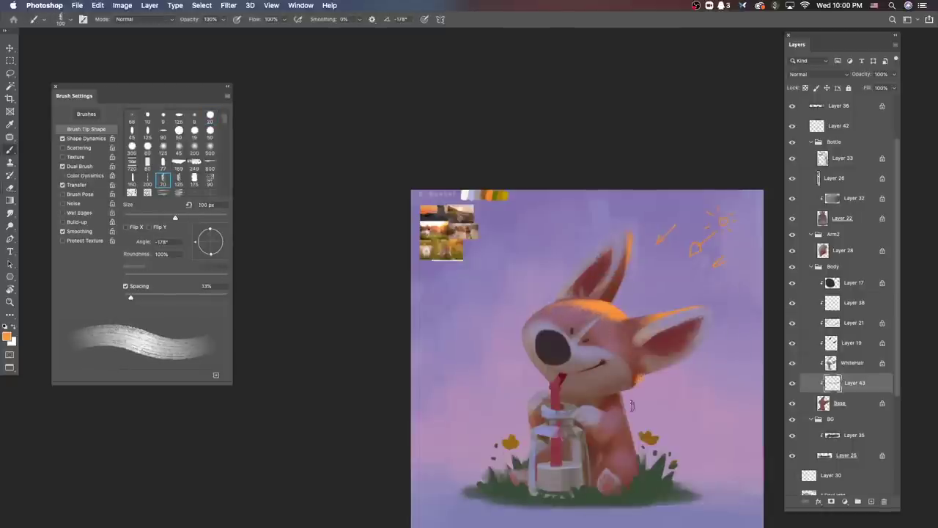
pyautogui.moveTo(614, 295); pyautogui.dragTo(624, 258)
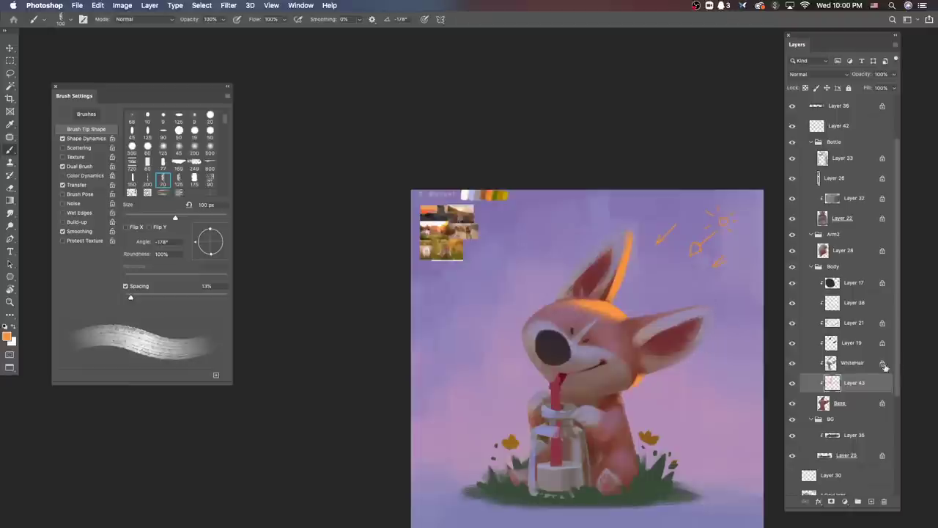
pyautogui.moveTo(622, 396); pyautogui.dragTo(630, 460)
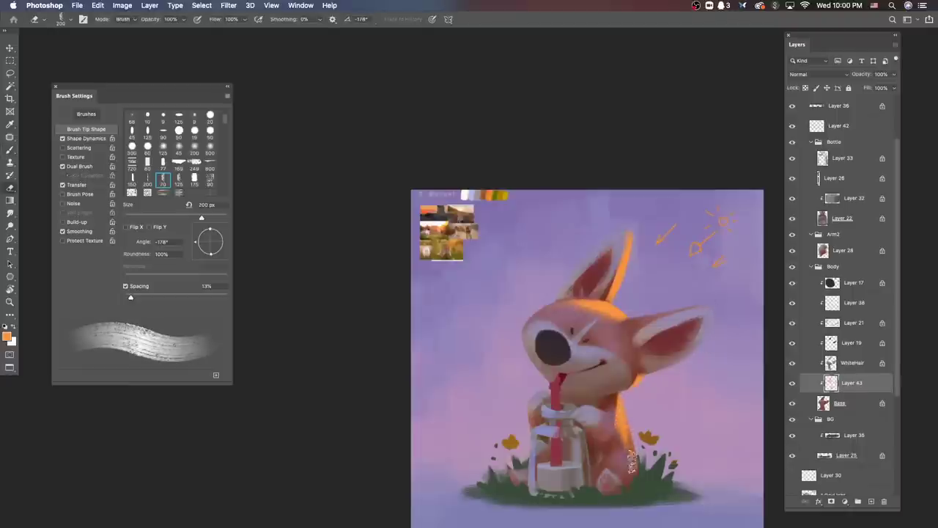
pyautogui.press('e')
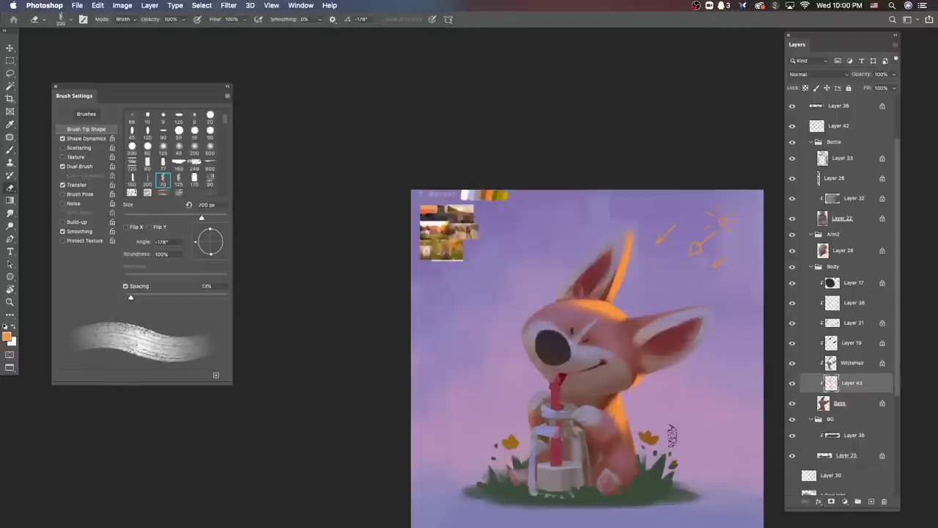
pyautogui.press('b')
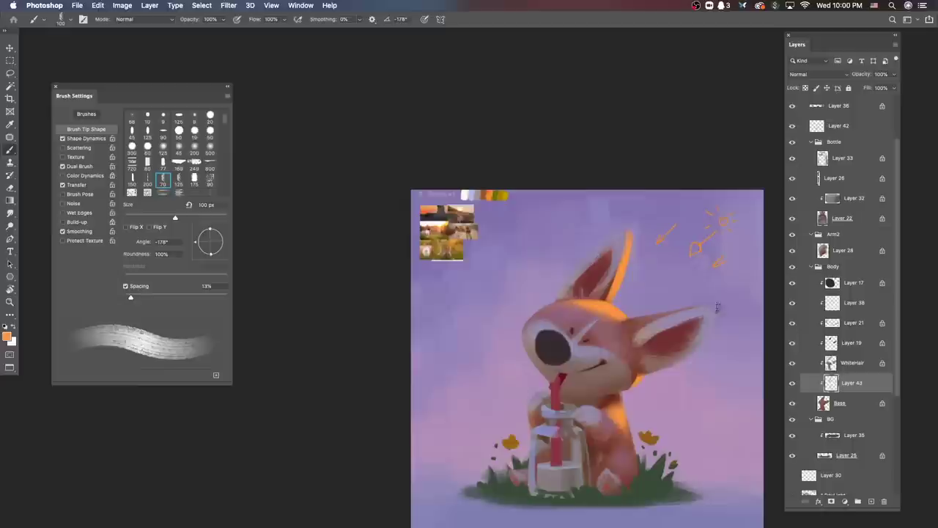
# Step: Add clipped layers above Layer 28 and Arm1, and paint orange light along the upper edge of the near arm and paw
pyautogui.press('v')
pyautogui.click(850, 250)
pyautogui.click(870, 501)
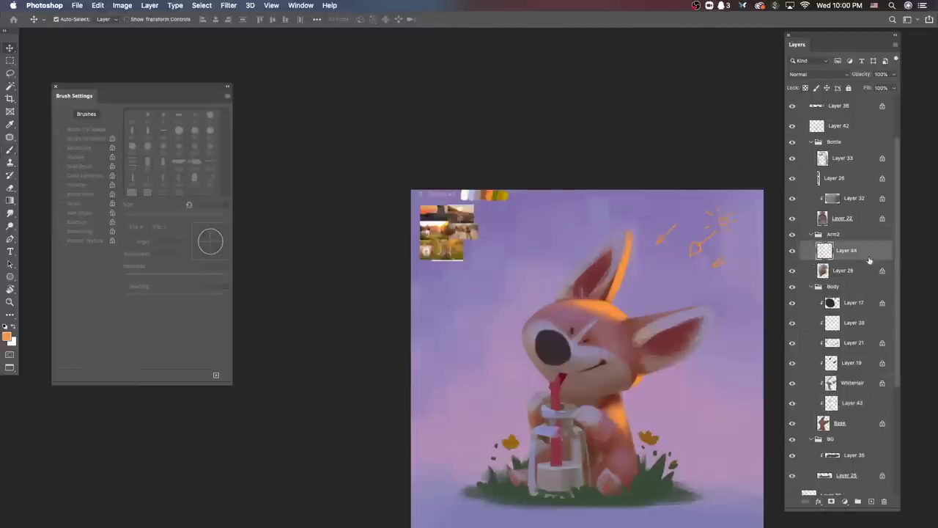
pyautogui.press('b')
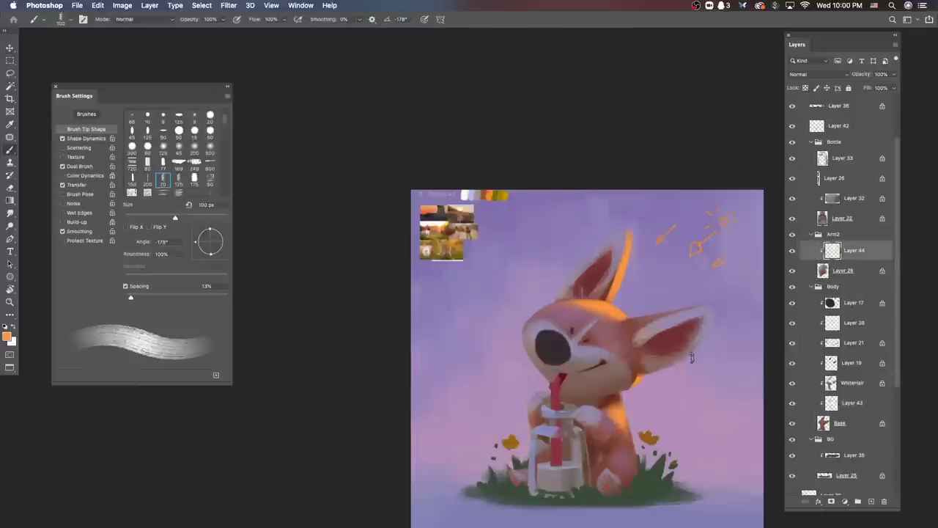
pyautogui.keyDown('ctrl'); pyautogui.click(621, 410); pyautogui.keyUp('ctrl')
pyautogui.hotkey('ctrl', 'alt', 'shift', 'n')
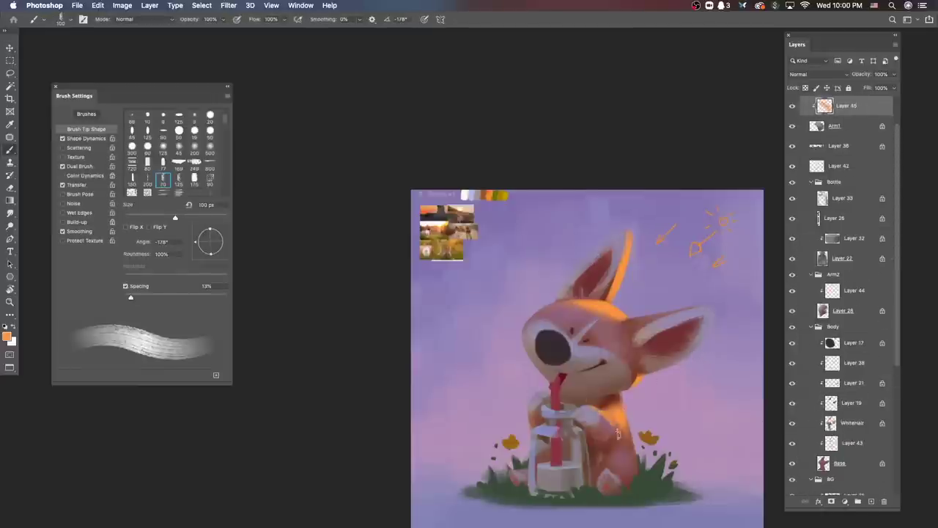
pyautogui.press('Return')
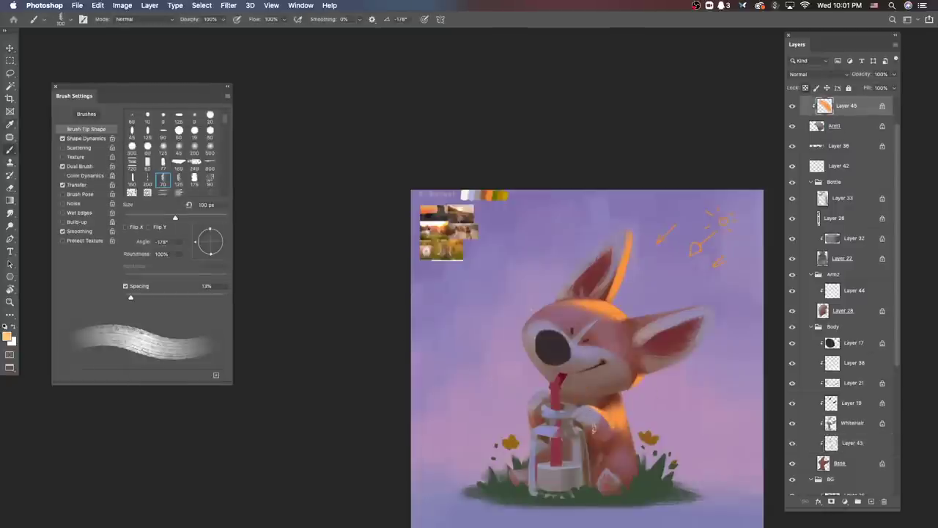
# Step: Paint pale yellow light on the far paw on Layer 44 and soften it with a 200 px textured eraser
pyautogui.keyDown('ctrl'); pyautogui.click(592, 419); pyautogui.keyUp('ctrl')
pyautogui.press('e')
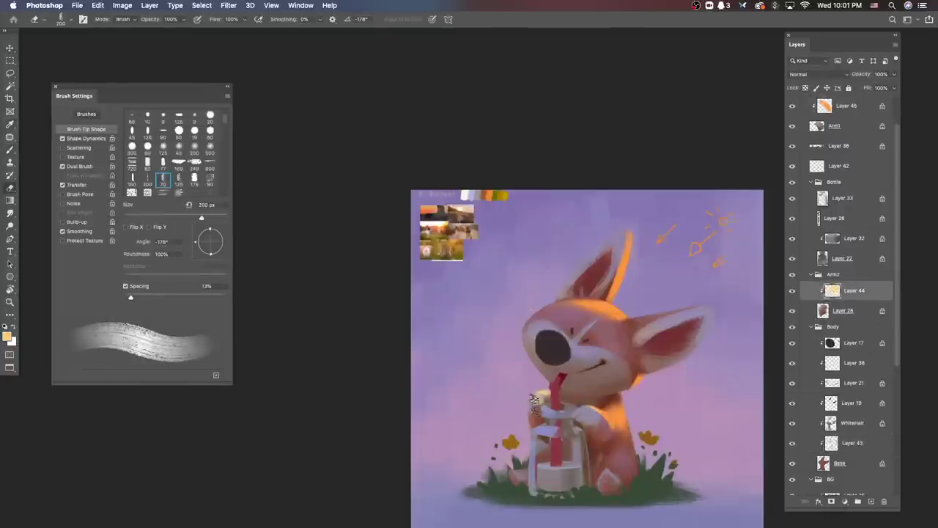
pyautogui.scroll(2, 526, 420)
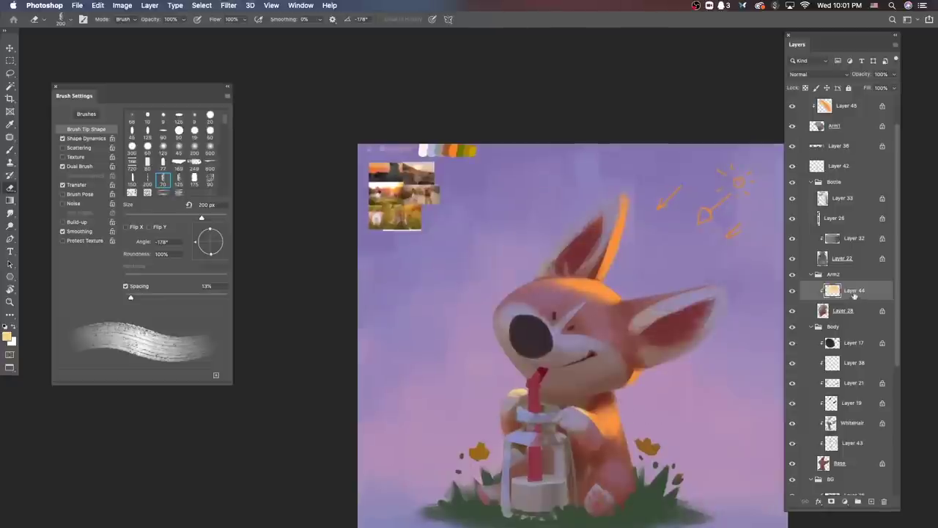
pyautogui.keyDown('ctrl'); pyautogui.click(526, 388); pyautogui.keyUp('ctrl')
# Step: Load the WhiteHair selection, add a clipped layer above it, and paint pale yellow light on the muzzle beside the nose, trimming with the eraser
pyautogui.press('b')
pyautogui.keyDown('ctrl'); pyautogui.click(830, 424); pyautogui.keyUp('ctrl')
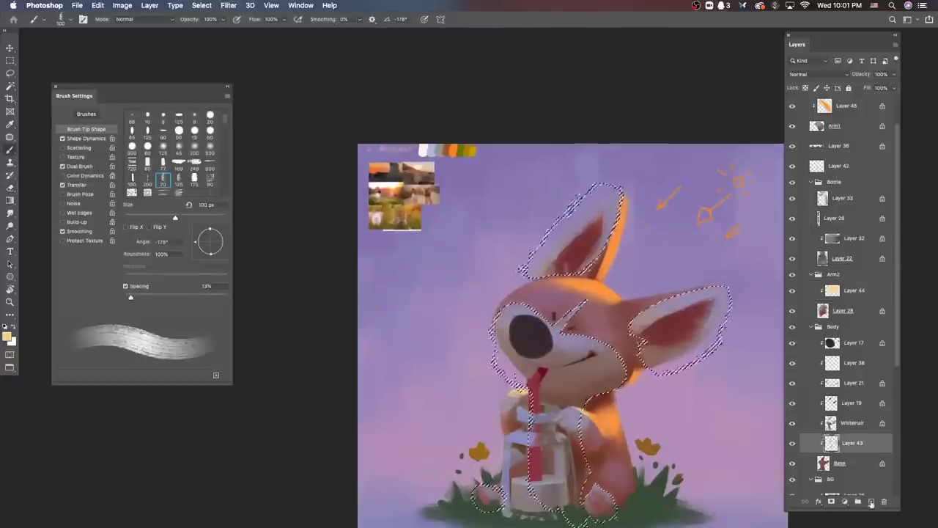
pyautogui.hotkey('ctrl', 'shift', 'alt', 'n')
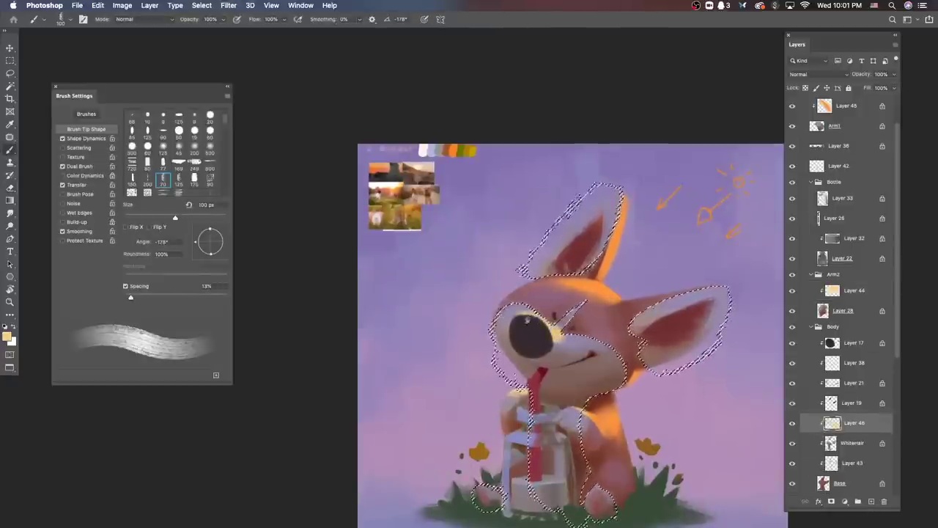
pyautogui.press('[')
pyautogui.moveTo(550, 432); pyautogui.dragTo(533, 343)
pyautogui.hotkey('ctrl', 'd')
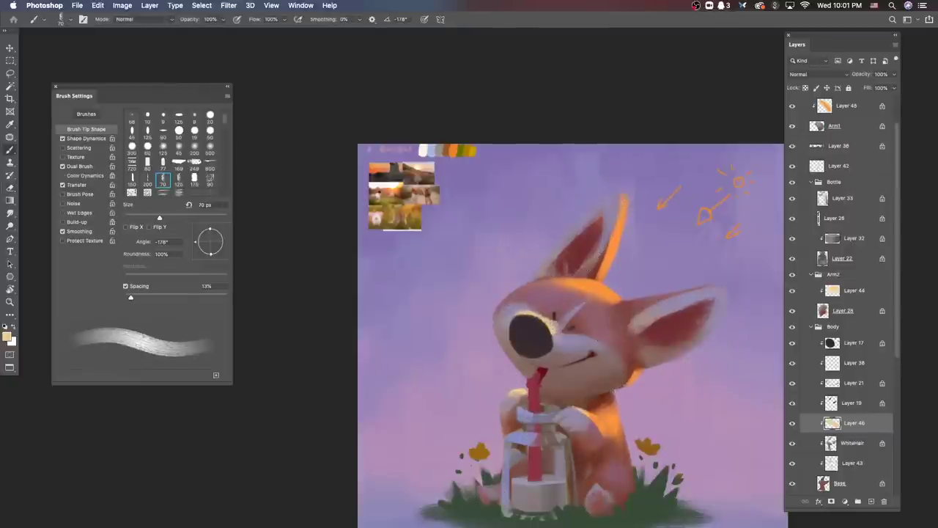
pyautogui.press('[')
pyautogui.press('[')
pyautogui.press('e')
pyautogui.hotkey('ctrl', '-')
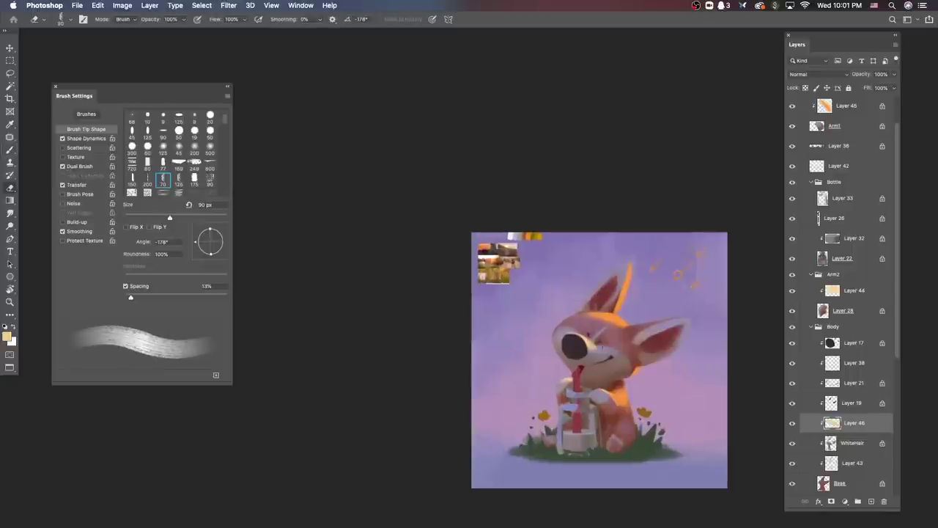
# Step: Shift the muzzle light on Layer 46 to a warmer peach tone with Hue/Saturation
pyautogui.scroll(3, 699, 348)
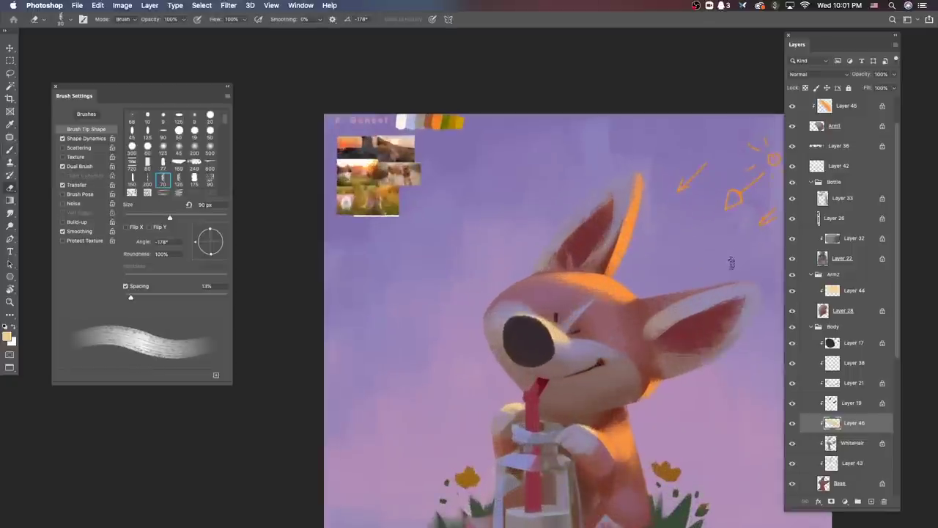
pyautogui.hotkey('ctrl', 'u')
pyautogui.moveTo(682, 251); pyautogui.dragTo(815, 209)
pyautogui.moveTo(785, 274); pyautogui.dragTo(781, 273)
pyautogui.moveTo(785, 320); pyautogui.dragTo(797, 324)
pyautogui.click(894, 225)
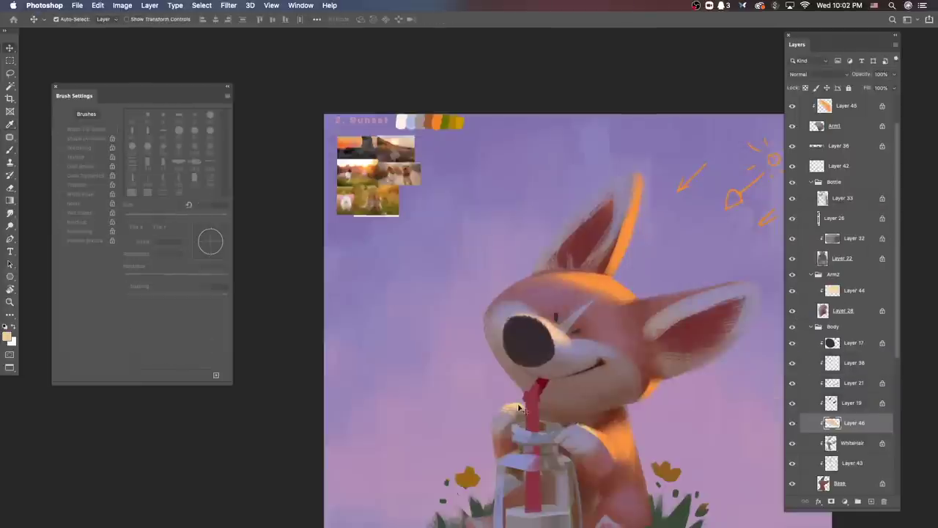
# Step: Warm the far paw's light on Layer 44 and touch up the near paw's light on Layer 45
pyautogui.press('v')
pyautogui.click(519, 411)
pyautogui.hotkey('ctrl', 'alt', 'shift', 'e')
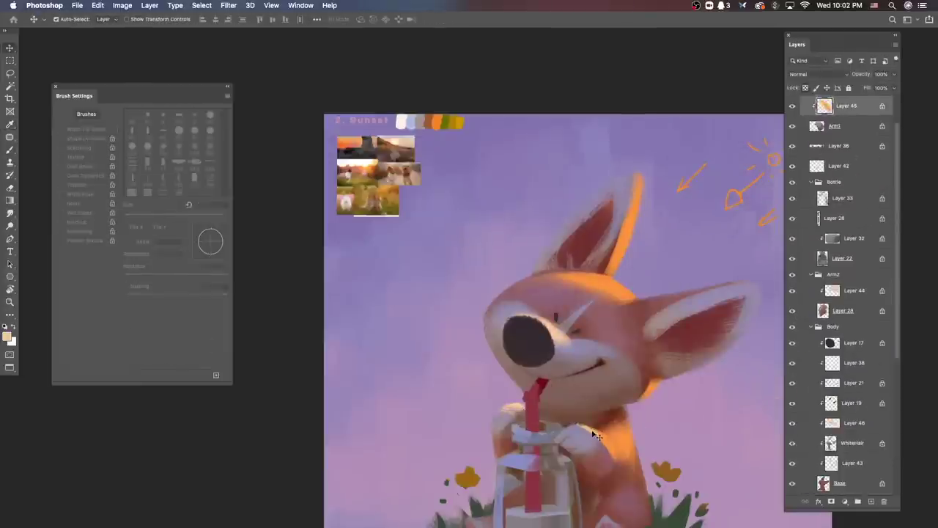
pyautogui.press('b')
pyautogui.keyDown('alt'); pyautogui.click(583, 430); pyautogui.keyUp('alt')
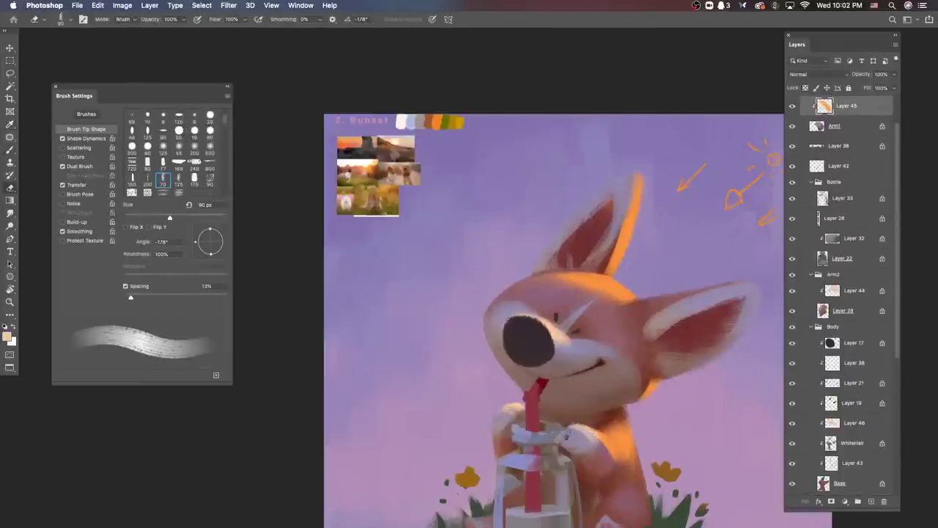
pyautogui.press('Return')
# Step: On Layer 43, paint orange rim light along the lower ear's upper edge with a 160 px brush and refine it with the eraser
pyautogui.keyDown('super'); pyautogui.click(628, 289); pyautogui.keyUp('super')
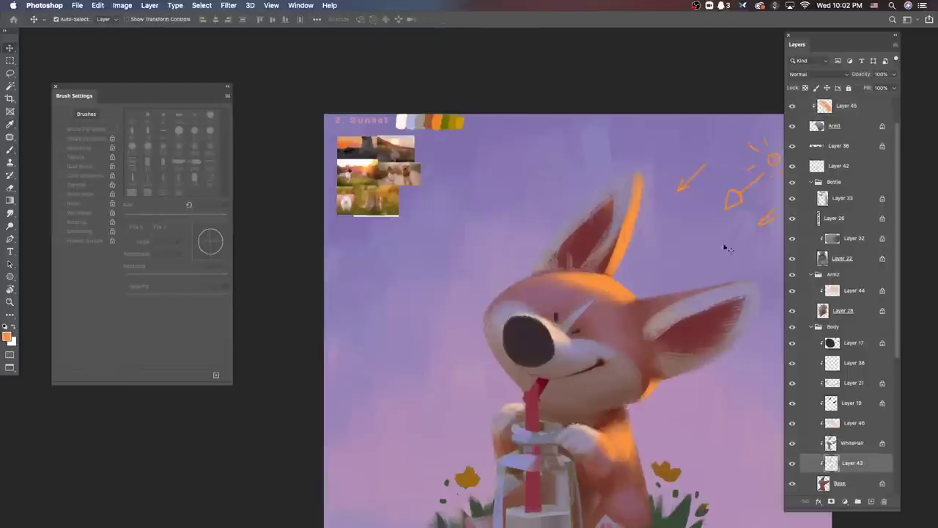
pyautogui.moveTo(609, 290); pyautogui.dragTo(628, 290)
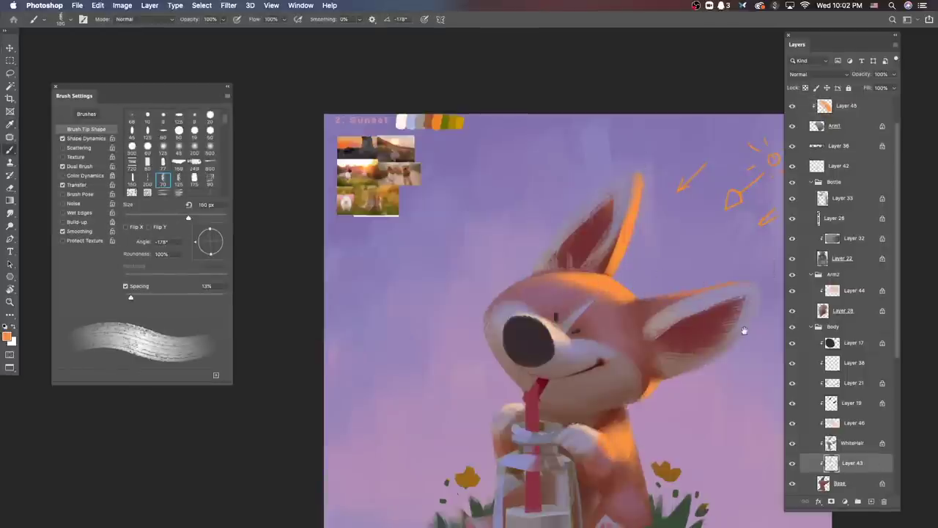
pyautogui.moveTo(733, 279); pyautogui.dragTo(698, 267)
pyautogui.press('e')
pyautogui.moveTo(610, 293); pyautogui.dragTo(617, 296)
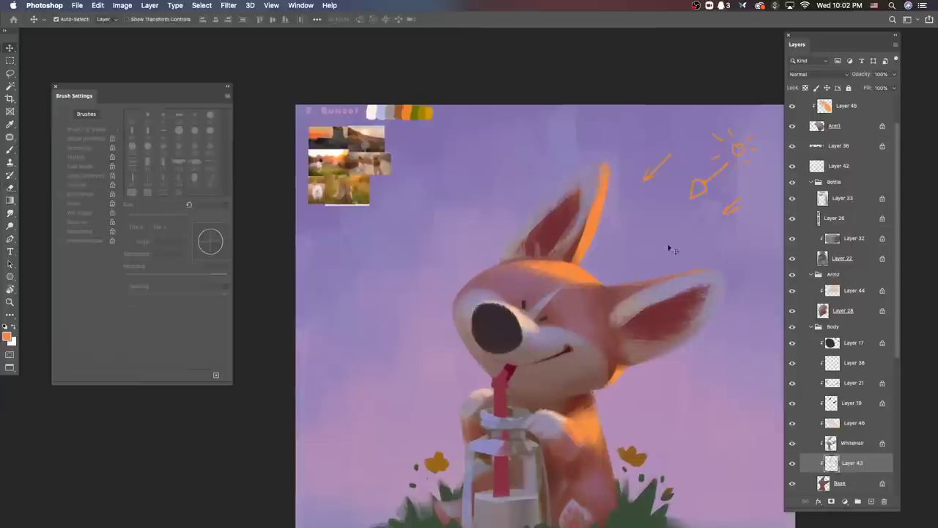
# Step: Add a layer between Base and the BG group and paint light orange rim behind the forehead and the upright ear's outer edge
pyautogui.keyDown('super'); pyautogui.click(597, 181); pyautogui.keyUp('super')
pyautogui.scroll(-2, 843, 366)
pyautogui.hotkey('shift', 'ctrl', 'alt', 'n')
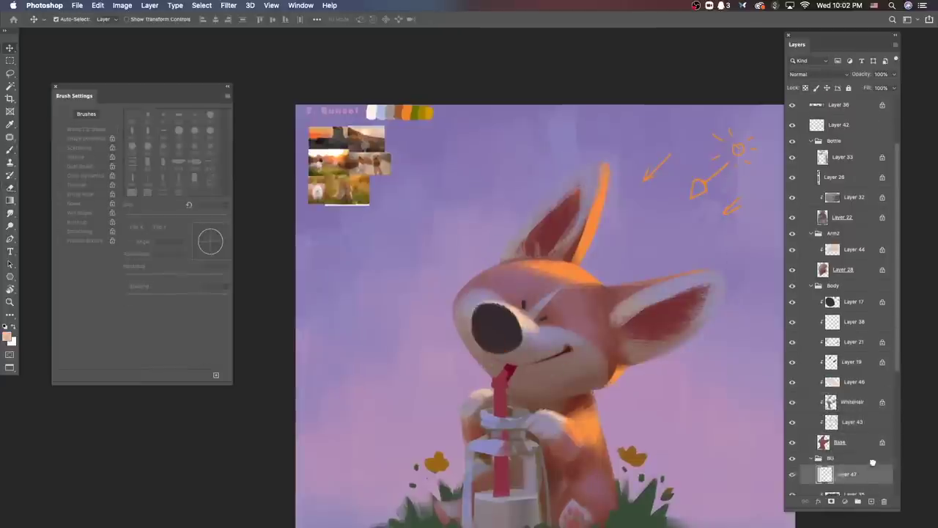
pyautogui.press('b')
pyautogui.press('F12')
pyautogui.click(371, 364)
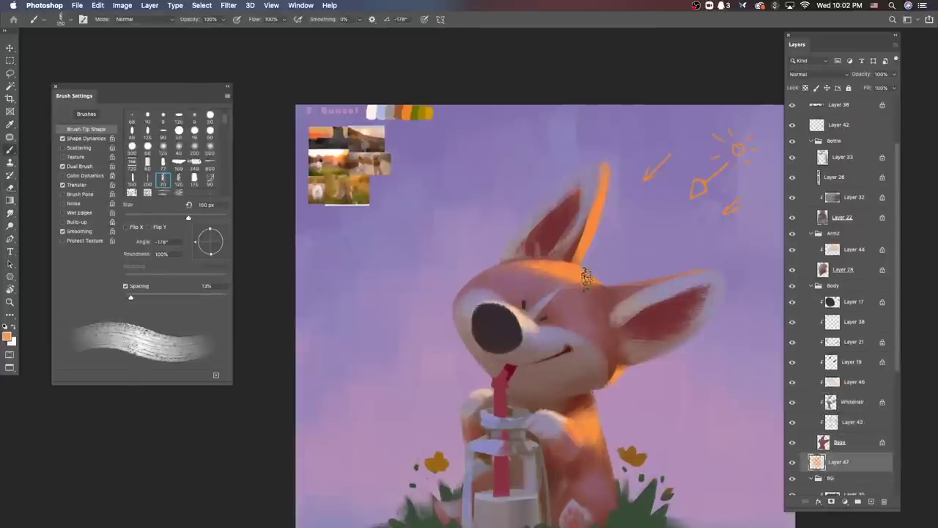
pyautogui.hotkey('ctrl', 'z')
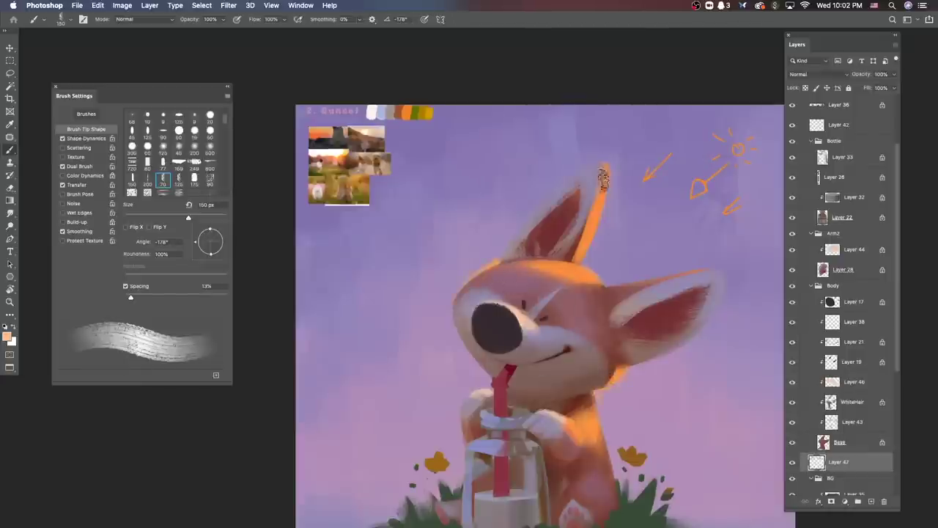
pyautogui.moveTo(603, 180); pyautogui.dragTo(596, 172)
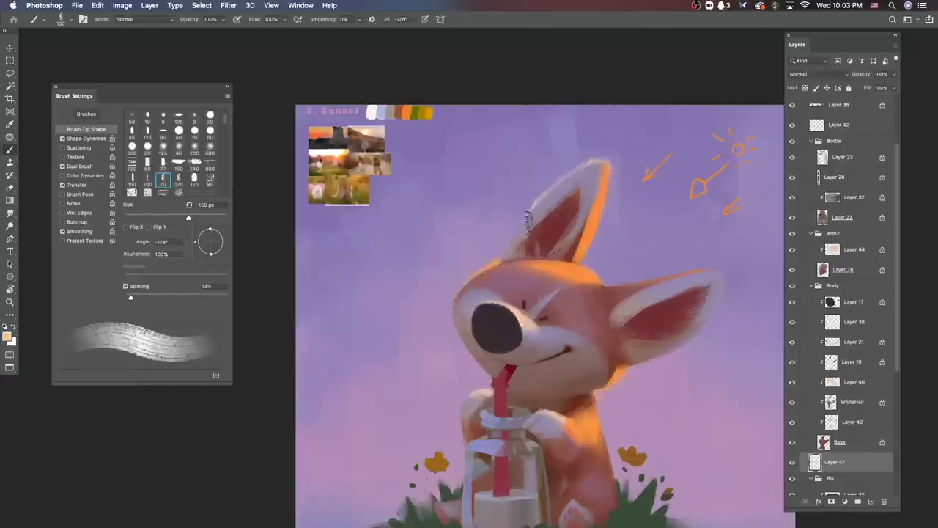
# Step: Lock Layer 43's transparent pixels, lighten the upright ear's rim to pale orange with the 150 px brush, and return to Layer 47
pyautogui.hotkey('alt', ']')
pyautogui.hotkey('alt', ']')
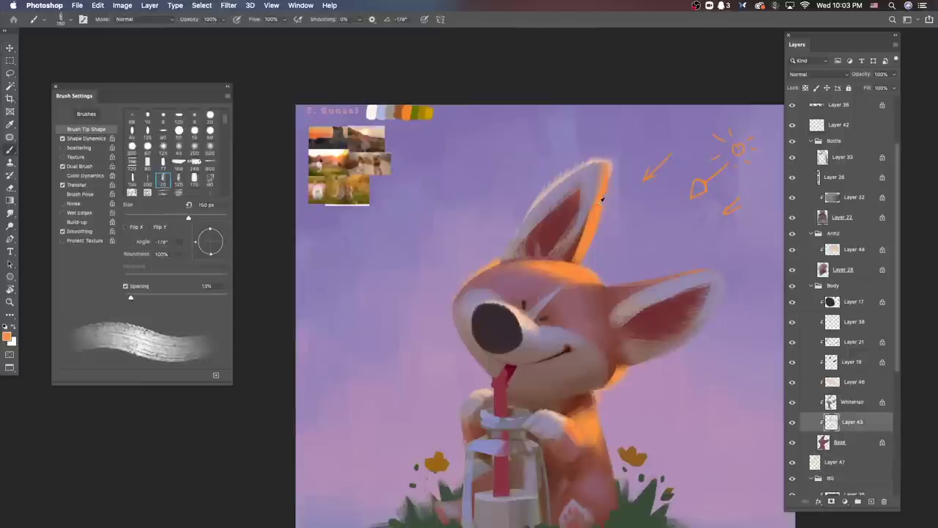
pyautogui.press('Escape')
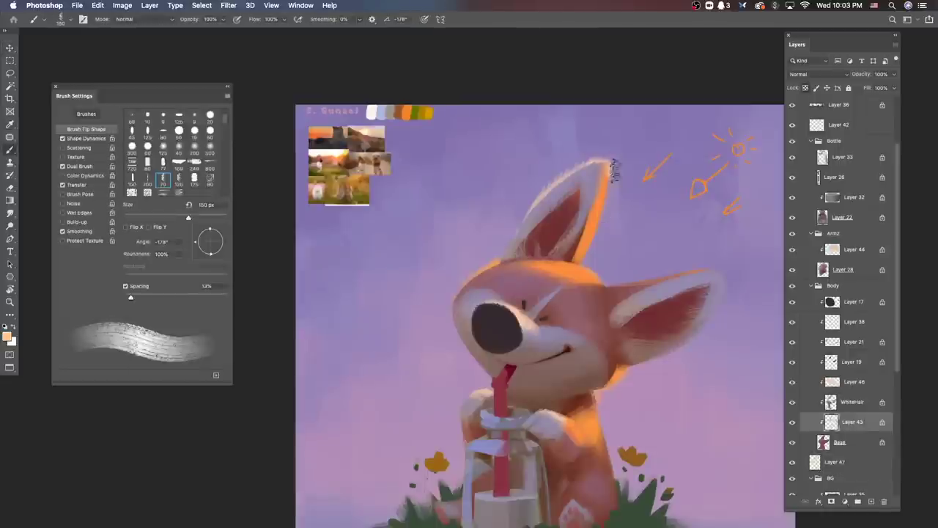
pyautogui.hotkey('alt', '[')
pyautogui.hotkey('alt', '[')
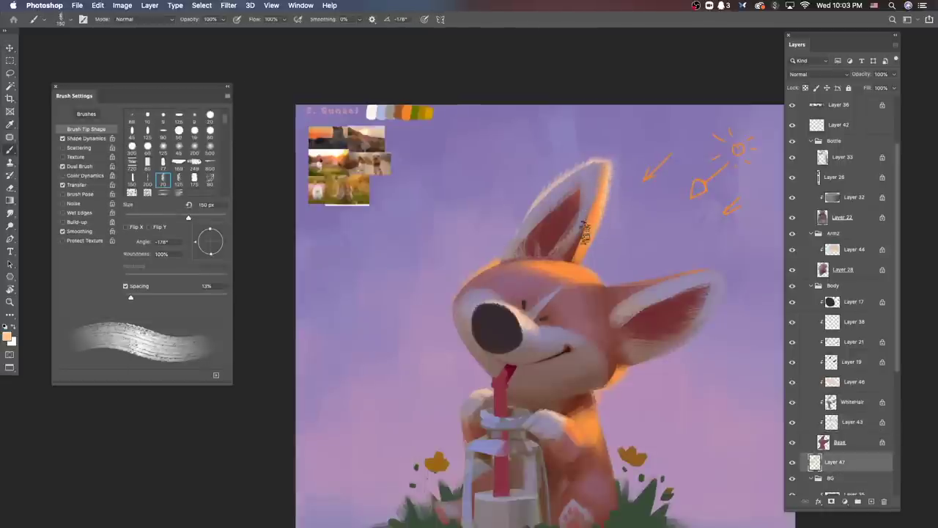
# Step: Paint a pale yellow fur rim around the lower ear's tip and underside on Layer 47 with the 150 px textured brush
pyautogui.scroll(2, 681, 285)
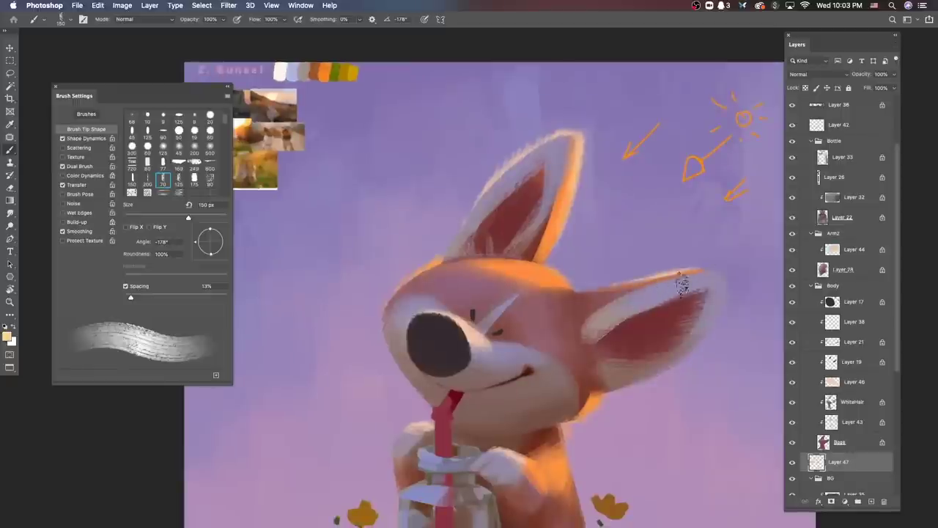
pyautogui.moveTo(681, 286)
pyautogui.mouseDown()
pyautogui.moveTo(722, 279)
pyautogui.moveTo(704, 313)
pyautogui.moveTo(714, 337)
pyautogui.mouseUp()
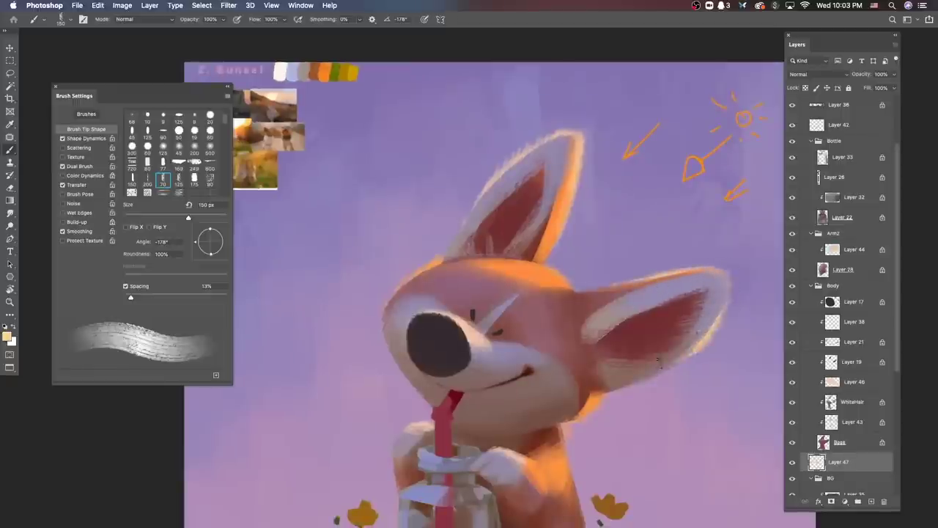
pyautogui.moveTo(658, 361); pyautogui.dragTo(702, 339)
pyautogui.scroll(-5, 685, 338)
pyautogui.scroll(5, 685, 338)
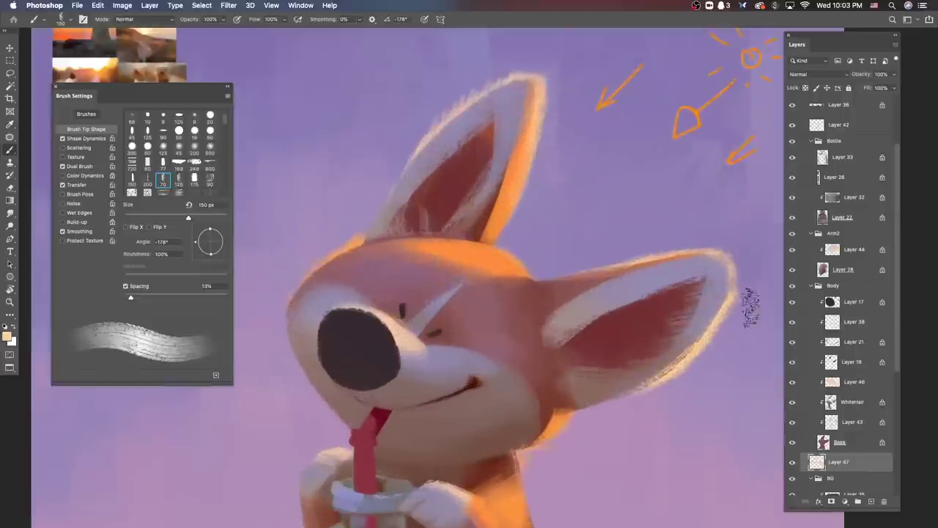
# Step: Touch up the lower ear's tip on WhiteHair, then paint light orange fur rim on the head between the ears on Layer 47
pyautogui.press('i')
pyautogui.click(726, 273)
pyautogui.press('Return')
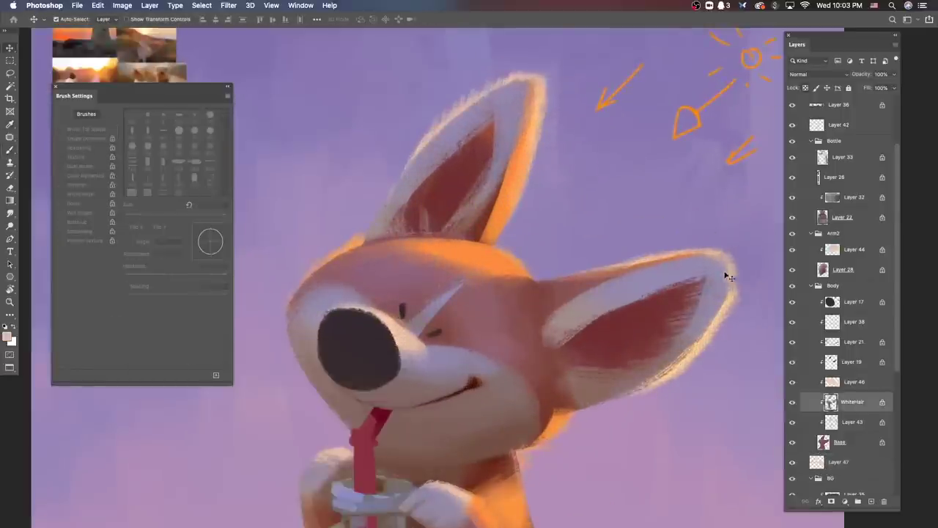
pyautogui.press('b')
pyautogui.click(217, 394)
pyautogui.press('Return')
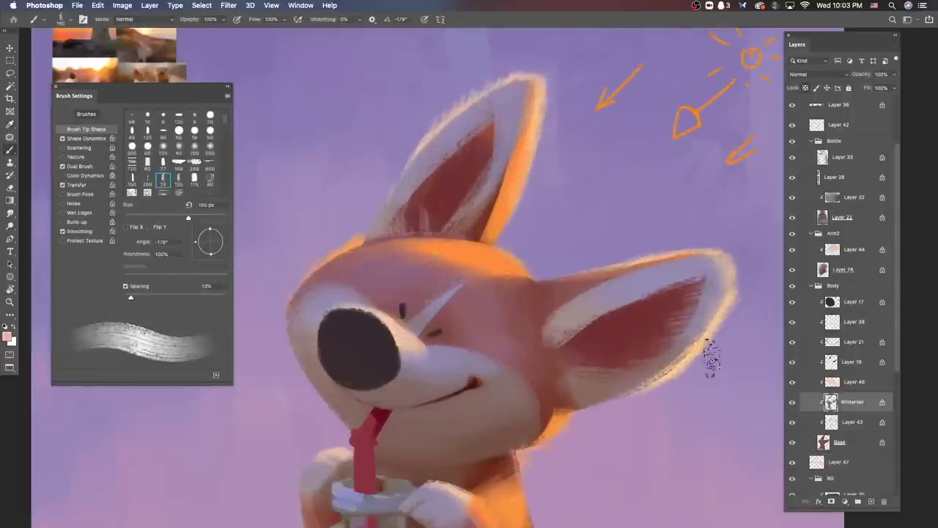
pyautogui.keyDown('alt'); pyautogui.click(733, 322); pyautogui.keyUp('alt')
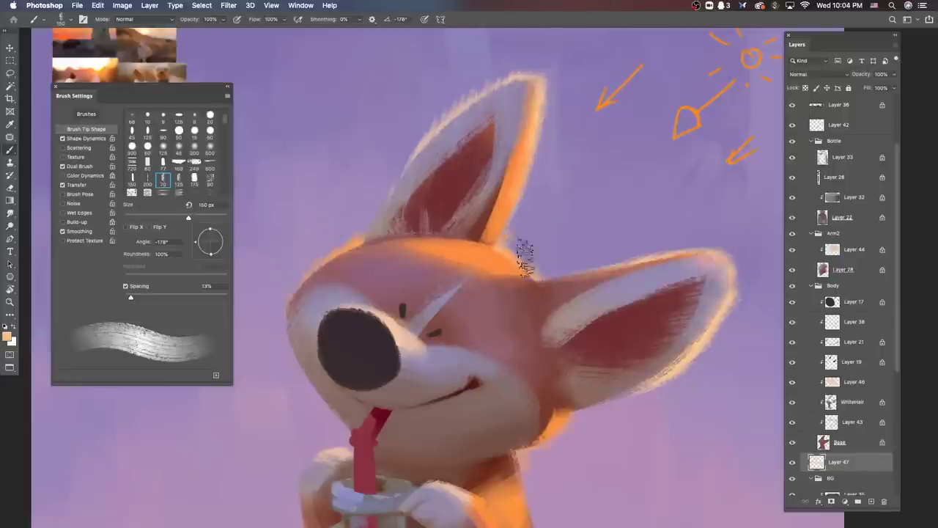
# Step: Refine the orange light on top of the head on Layer 43 with the textured brush and eraser
pyautogui.keyDown('ctrl'); pyautogui.click(498, 265); pyautogui.keyUp('ctrl')
pyautogui.hotkey('ctrl', '-')
pyautogui.hotkey('ctrl', '-')
pyautogui.hotkey('ctrl', '-')
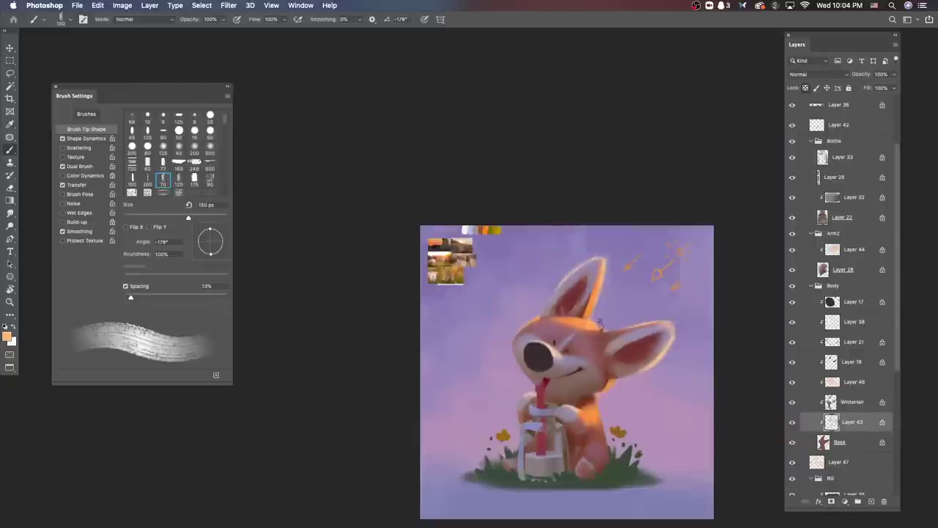
pyautogui.hotkey('ctrl', '+')
pyautogui.hotkey('ctrl', '+')
pyautogui.hotkey('ctrl', '+')
pyautogui.press('e')
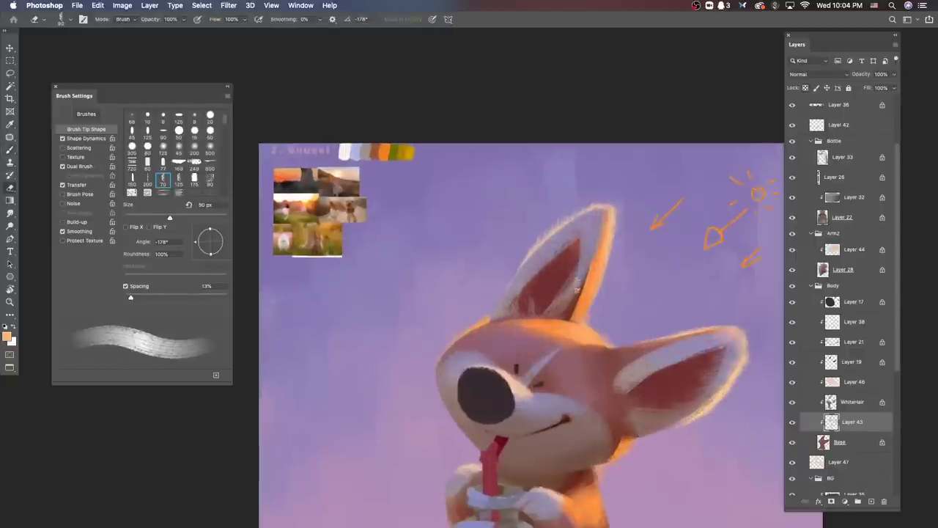
# Step: Sample the upright ear's dark red interior and touch up the inner ears on the Base layer
pyautogui.press('b')
pyautogui.keyDown('alt'); pyautogui.click(579, 282); pyautogui.keyUp('alt')
pyautogui.keyDown('ctrl'); pyautogui.click(579, 279); pyautogui.keyUp('ctrl')
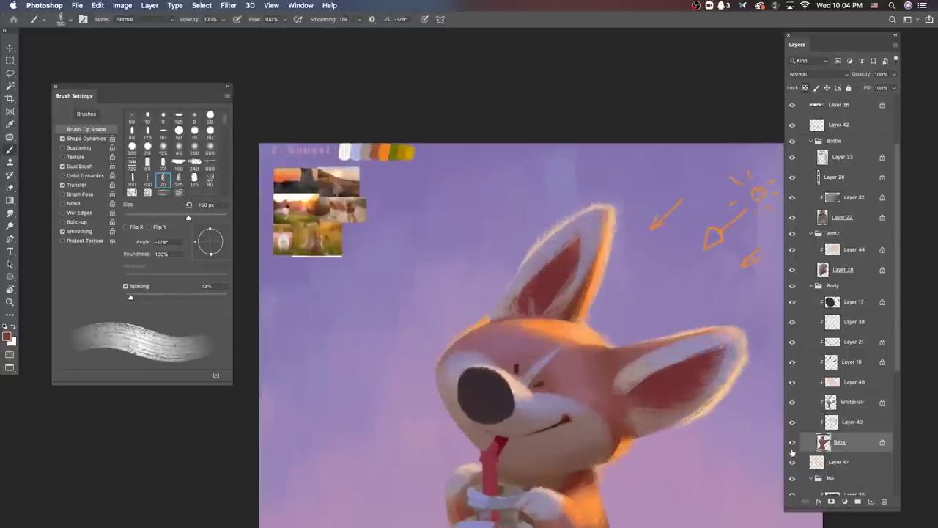
pyautogui.press('e')
pyautogui.hotkey('ctrl', '-')
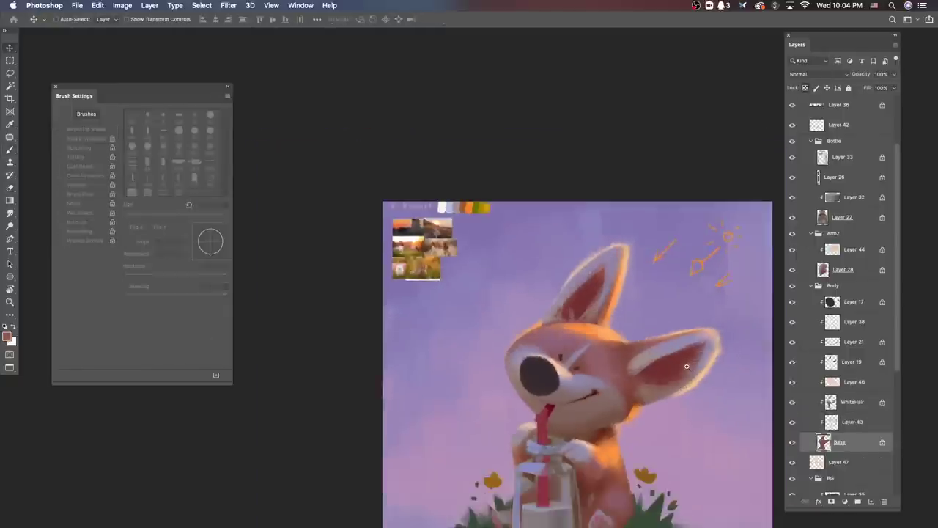
# Step: Soften the forehead's orange light on Layer 43 with the eraser, then sample the head's pink and select Layer 46
pyautogui.keyDown('ctrl'); pyautogui.click(584, 320); pyautogui.keyUp('ctrl')
pyautogui.hotkey('ctrl', '-')
pyautogui.hotkey('ctrl', '-')
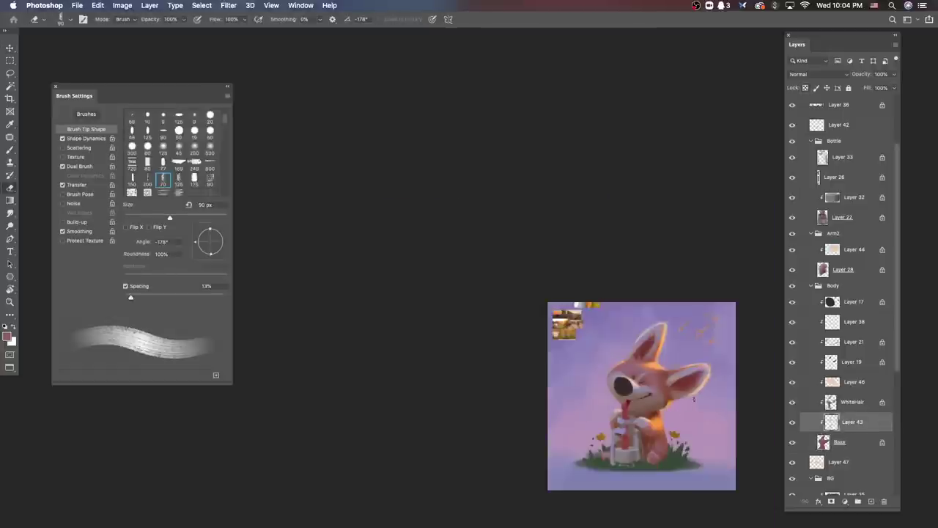
pyautogui.hotkey('ctrl', '+')
pyautogui.hotkey('ctrl', '+')
pyautogui.hotkey('ctrl', '+')
pyautogui.press('b')
pyautogui.keyDown('alt'); pyautogui.click(507, 337); pyautogui.keyUp('alt')
pyautogui.keyDown('ctrl'); pyautogui.click(478, 351); pyautogui.keyUp('ctrl')
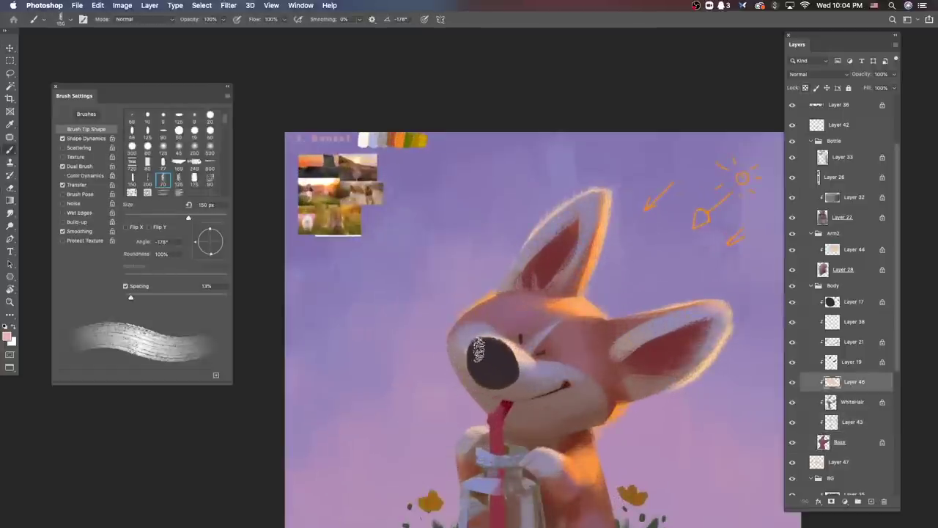
# Step: Paint blue-grey and warm beige light across the top of the nose on Layer 17 with the 150 px textured brush
pyautogui.keyDown('alt'); pyautogui.click(477, 352); pyautogui.keyUp('alt')
pyautogui.keyDown('ctrl'); pyautogui.click(480, 356); pyautogui.keyUp('ctrl')
pyautogui.click(7, 335)
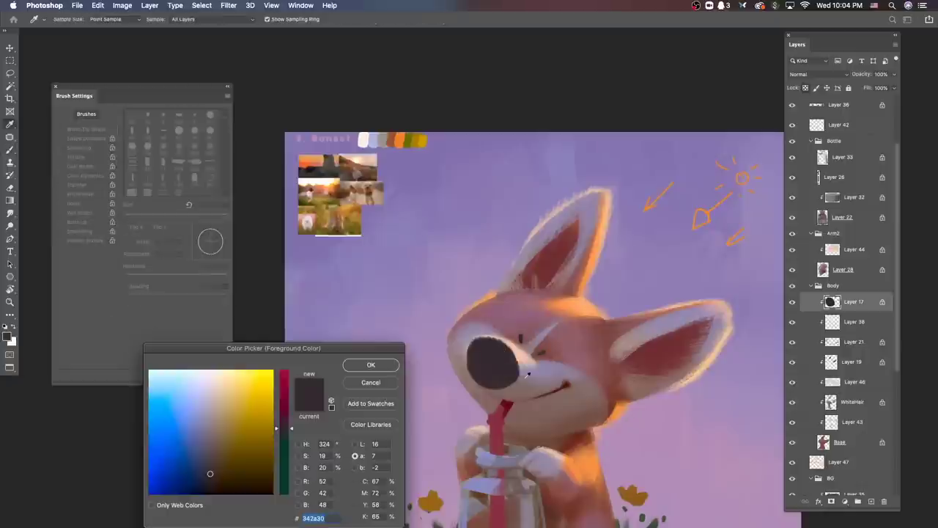
pyautogui.click(371, 364)
pyautogui.click(7, 336)
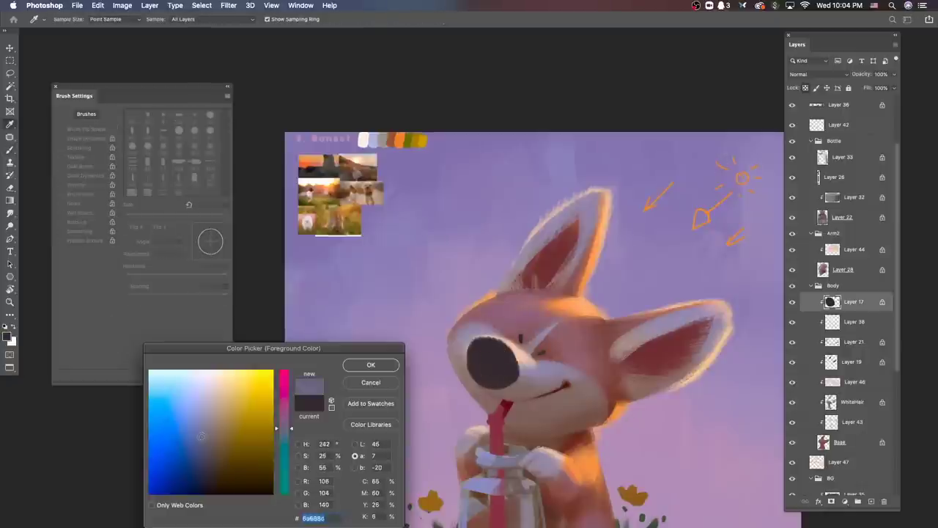
pyautogui.click(370, 362)
pyautogui.moveTo(480, 344)
pyautogui.mouseDown()
pyautogui.moveTo(485, 366)
pyautogui.moveTo(498, 360)
pyautogui.moveTo(515, 371)
pyautogui.moveTo(471, 330)
pyautogui.mouseUp()
pyautogui.click(8, 336)
pyautogui.click(283, 425)
pyautogui.click(368, 364)
pyautogui.keyDown('alt'); pyautogui.click(514, 350); pyautogui.keyUp('alt')
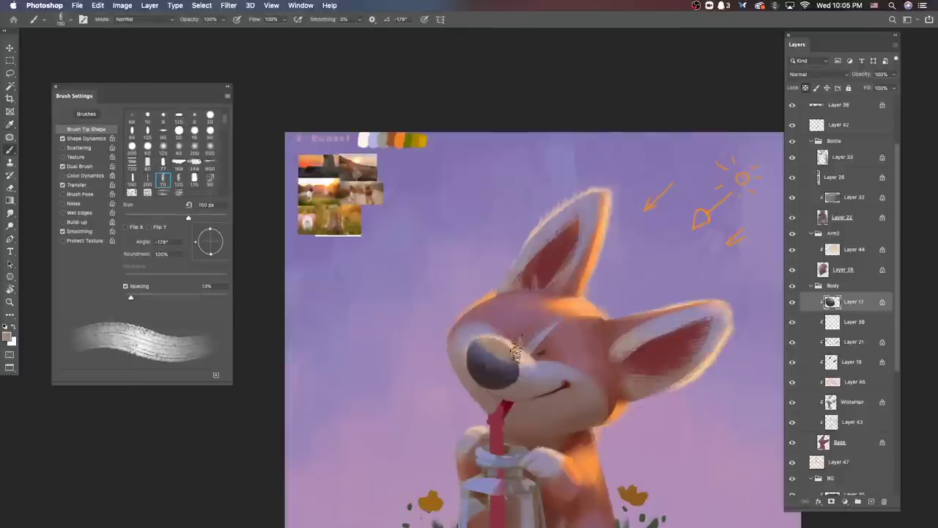
# Step: Blend the nose's light and shadow with dark and mauve tones using an 80 px brush, then select the Base layer
pyautogui.scroll(-5, 515, 354)
pyautogui.scroll(6, 541, 354)
pyautogui.keyDown('alt'); pyautogui.click(490, 392); pyautogui.keyUp('alt')
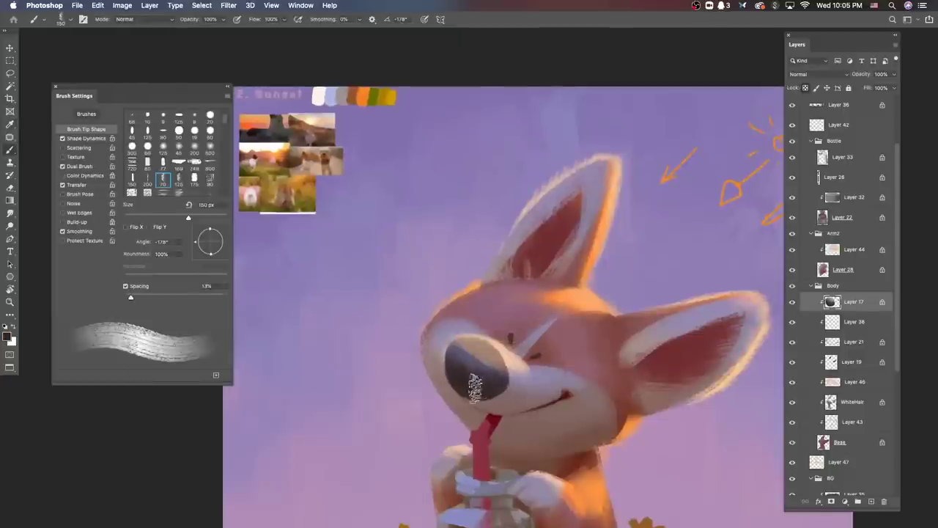
pyautogui.press('[')
pyautogui.press('[')
pyautogui.press('[')
pyautogui.press('[')
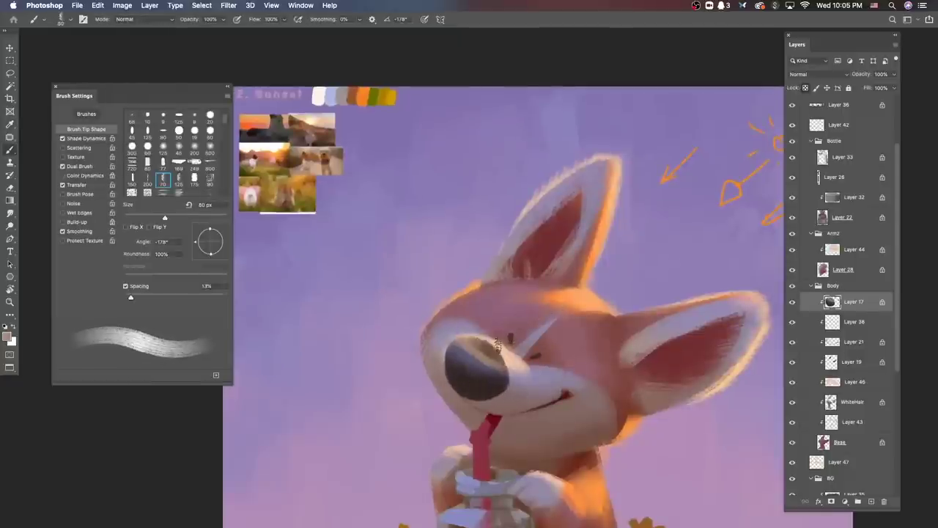
pyautogui.scroll(-5, 542, 383)
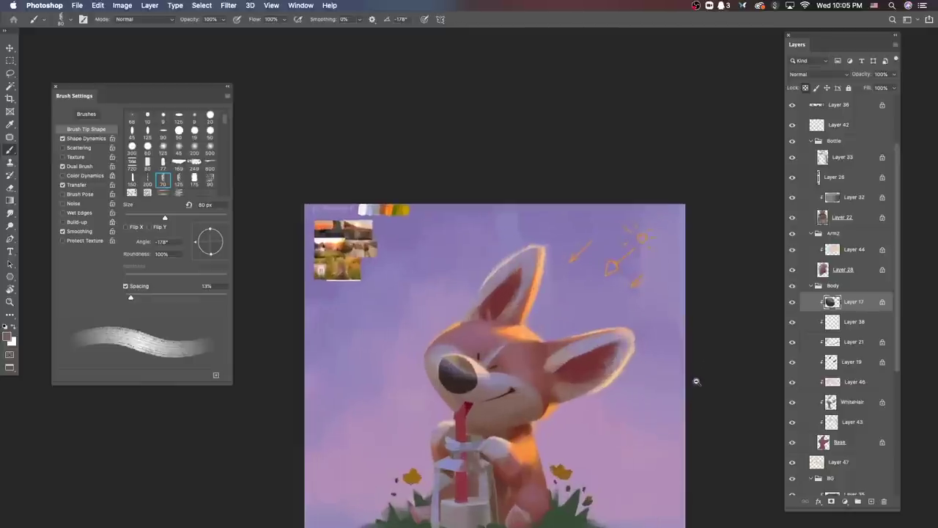
pyautogui.scroll(4, 696, 375)
pyautogui.keyDown('super'); pyautogui.click(455, 361); pyautogui.keyUp('super')
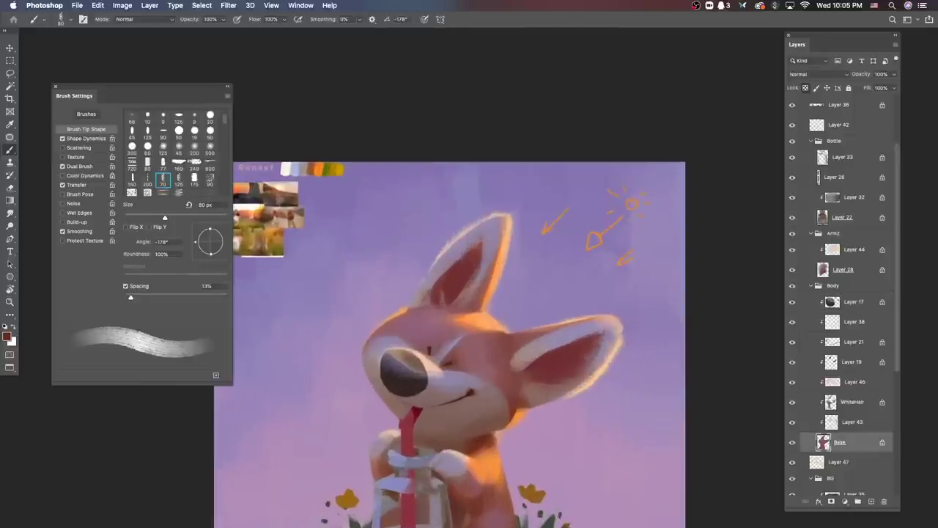
pyautogui.scroll(5, 624, 420)
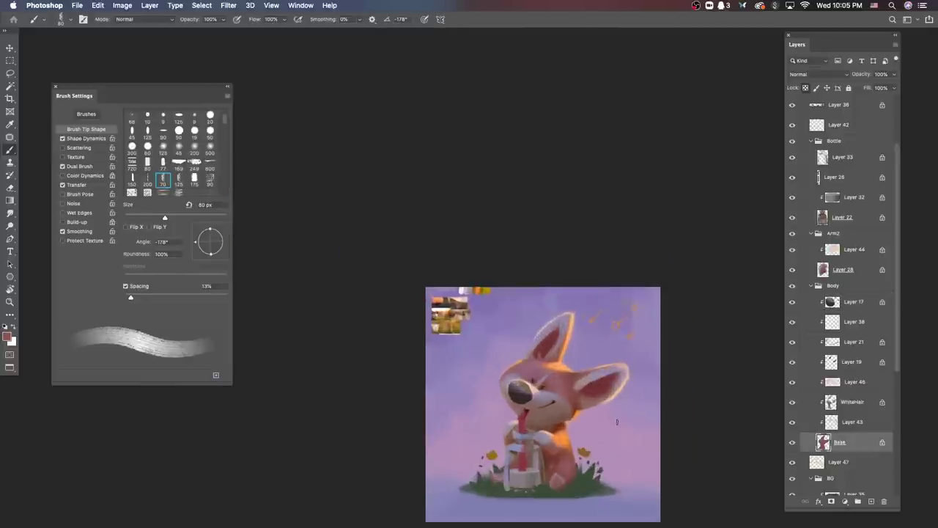
# Step: On the straw's layer, lasso the left half of the straw, paint it a different crimson tone and deselect
pyautogui.press('v')
pyautogui.click(469, 354)
pyautogui.press('b')
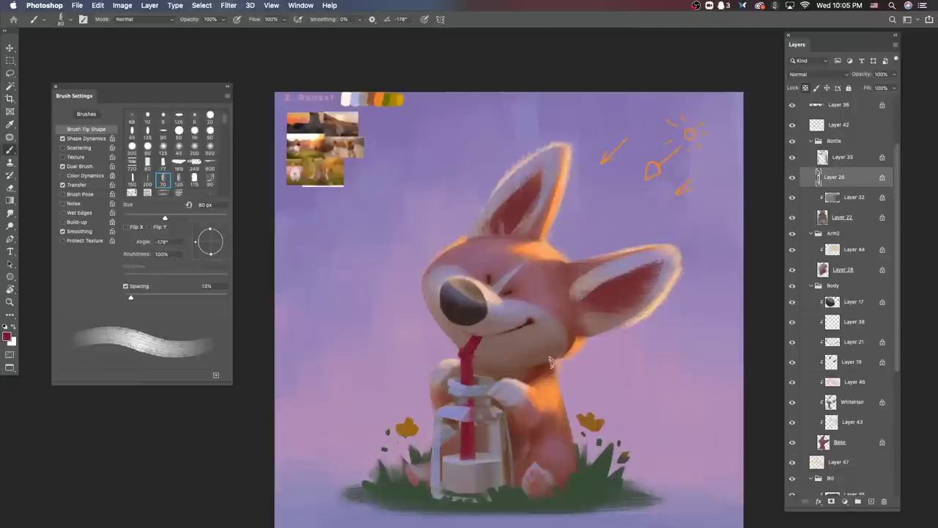
pyautogui.press('l')
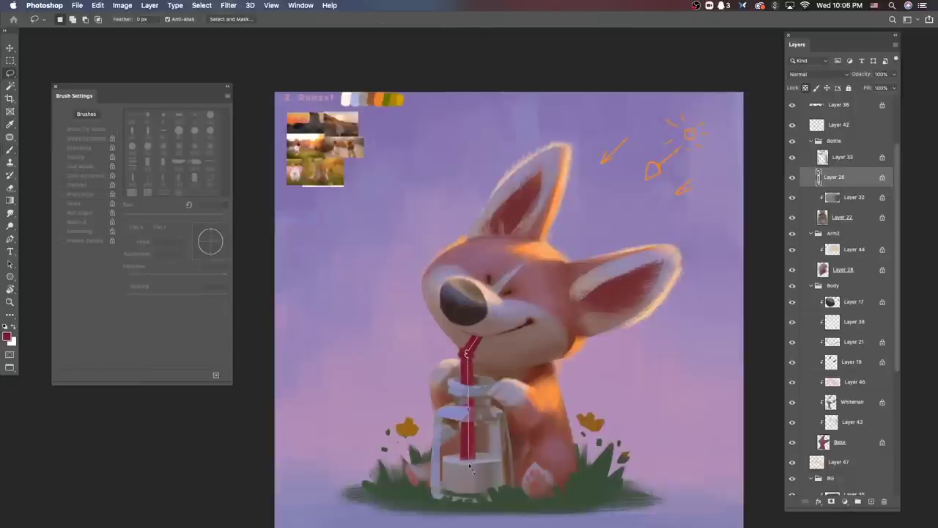
pyautogui.moveTo(471, 469); pyautogui.dragTo(498, 313)
pyautogui.press('b')
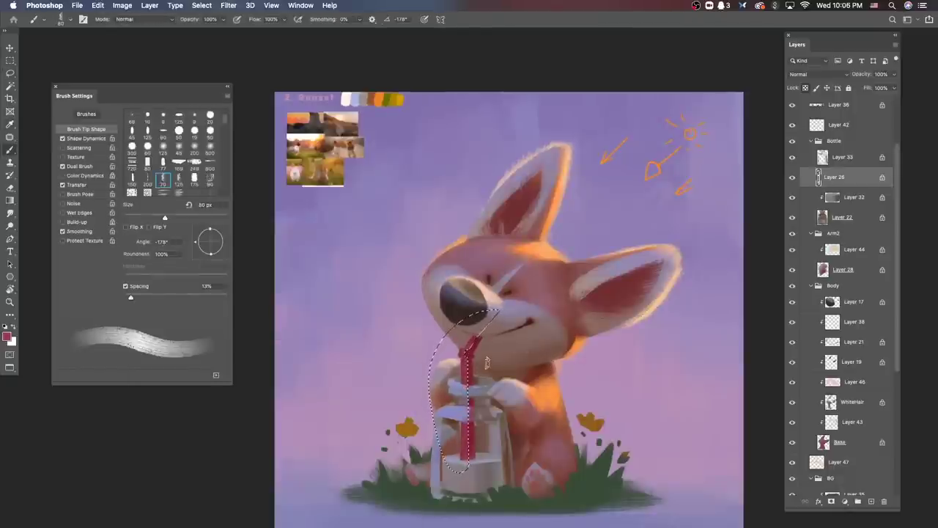
pyautogui.hotkey('ctrl', 'd')
# Step: Refine the straw's bend in dark crimson with a 20 px hard round brush
pyautogui.rightClick(486, 361)
pyautogui.click(556, 367)
pyautogui.press('Return')
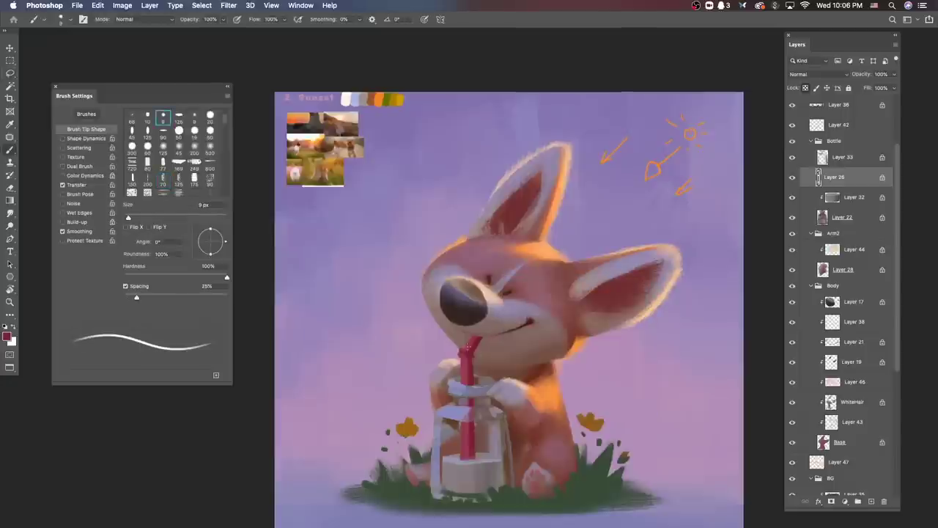
pyautogui.press(']')
pyautogui.press(']')
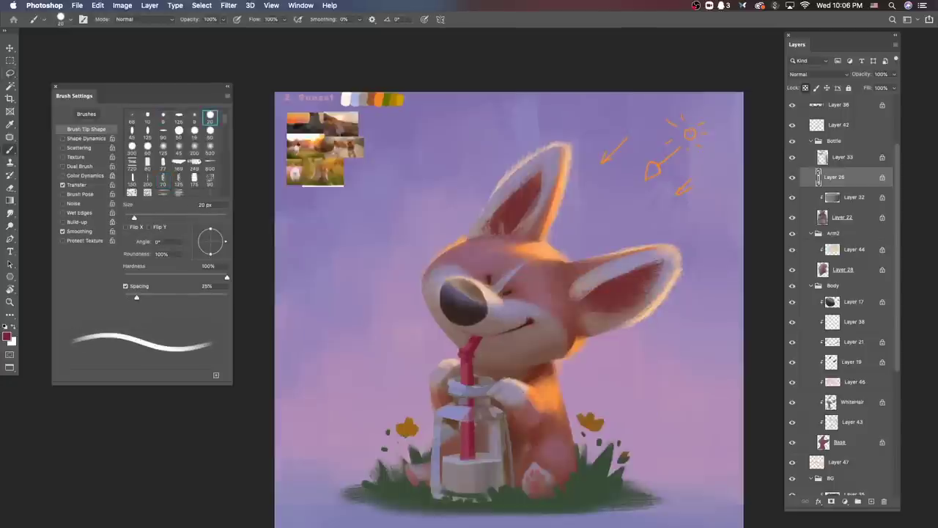
pyautogui.scroll(-3, 567, 435)
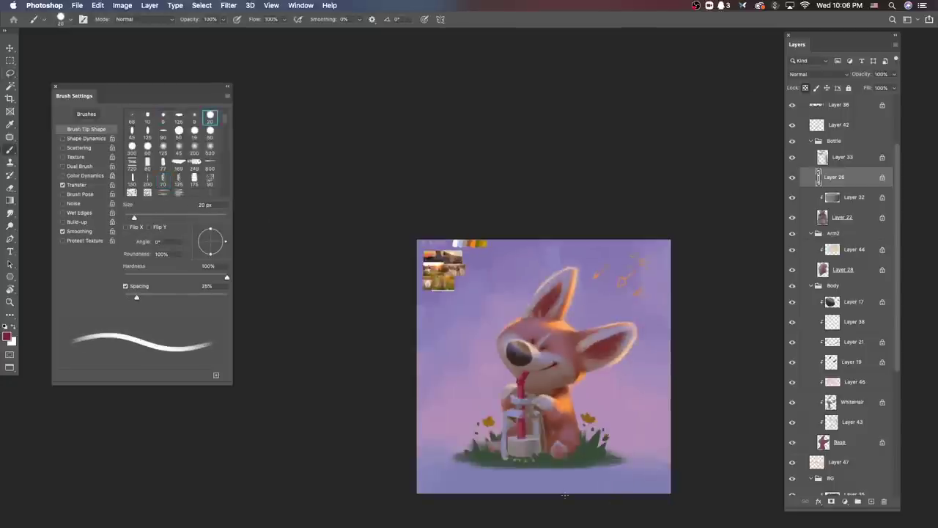
# Step: Flip the canvas horizontally and paint red-orange glow inside both ears on Layer 19 with a 200 px soft round brush
pyautogui.press('h')
pyautogui.scroll(3, 647, 244)
pyautogui.keyDown('ctrl'); pyautogui.click(647, 244); pyautogui.keyUp('ctrl')
pyautogui.press('i')
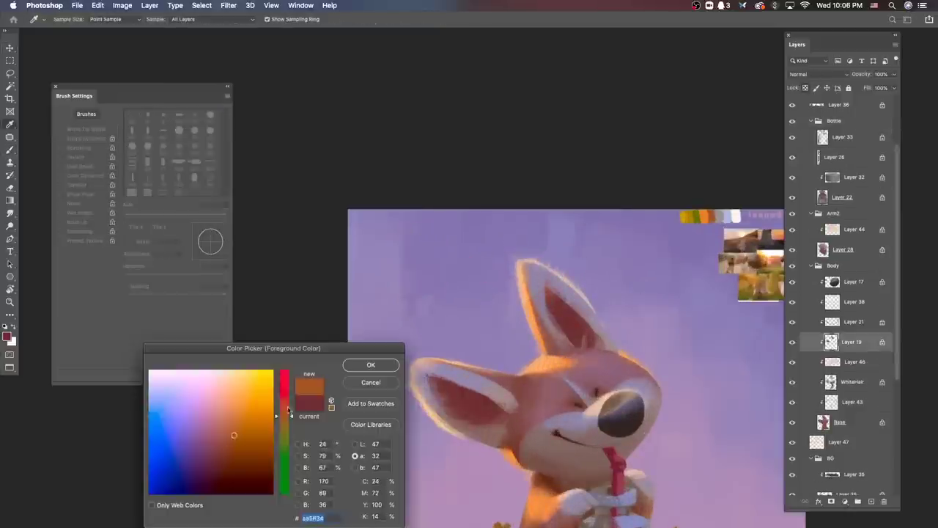
pyautogui.press('Return')
pyautogui.press('b')
pyautogui.rightClick(601, 278)
pyautogui.press('Escape')
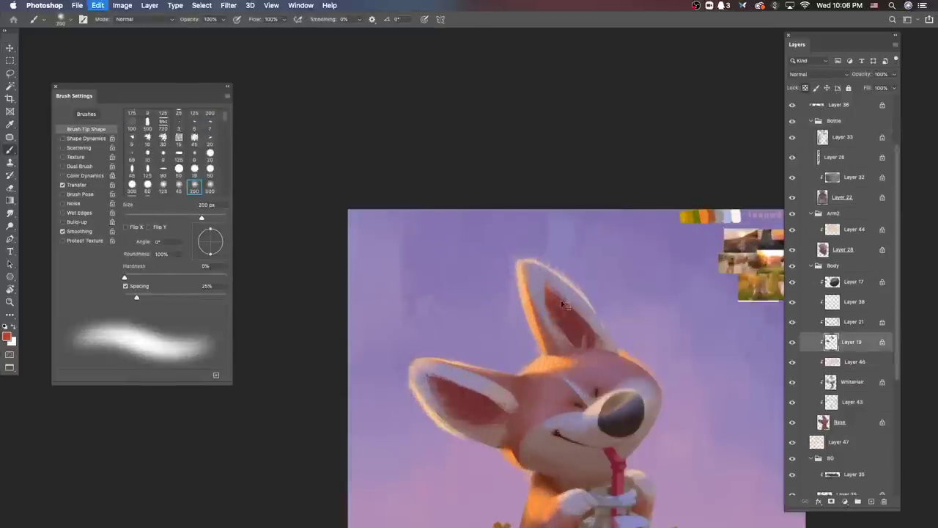
pyautogui.moveTo(564, 304); pyautogui.dragTo(565, 322)
pyautogui.moveTo(440, 385)
pyautogui.mouseDown()
pyautogui.moveTo(469, 418)
pyautogui.moveTo(484, 414)
pyautogui.mouseUp()
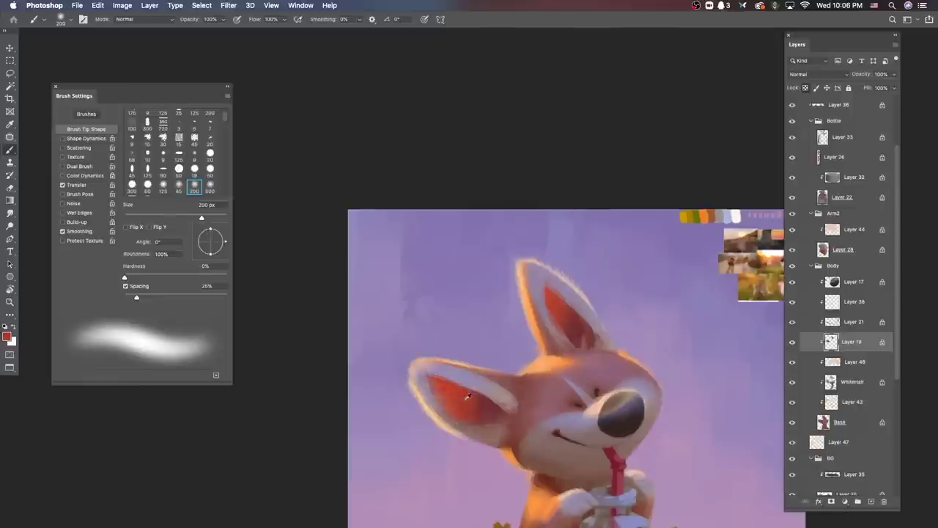
# Step: Darken the base of both inner ears with deep red and enrich their outer parts with a more saturated red
pyautogui.keyDown('alt'); pyautogui.click(467, 396); pyautogui.keyUp('alt')
pyautogui.click(285, 433)
pyautogui.press('Return')
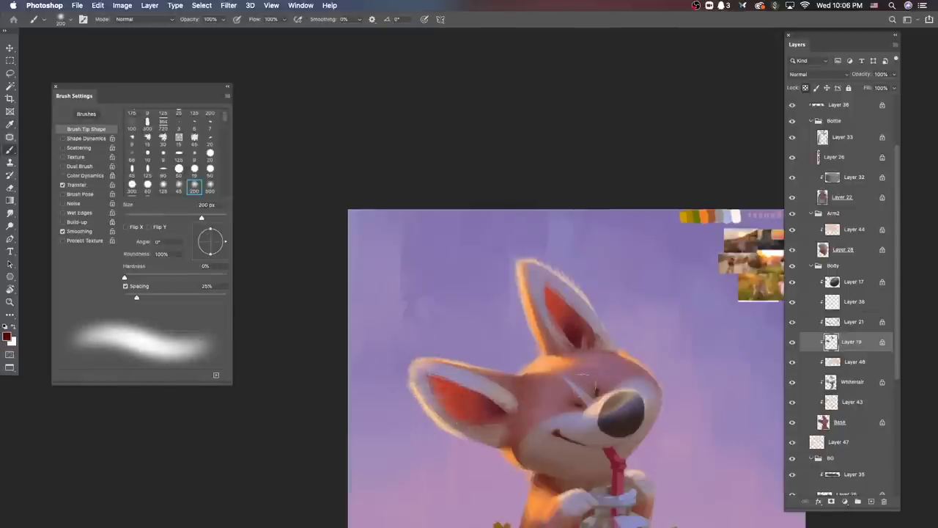
pyautogui.moveTo(473, 403); pyautogui.dragTo(487, 414)
pyautogui.keyDown('alt'); pyautogui.click(453, 382); pyautogui.keyUp('alt')
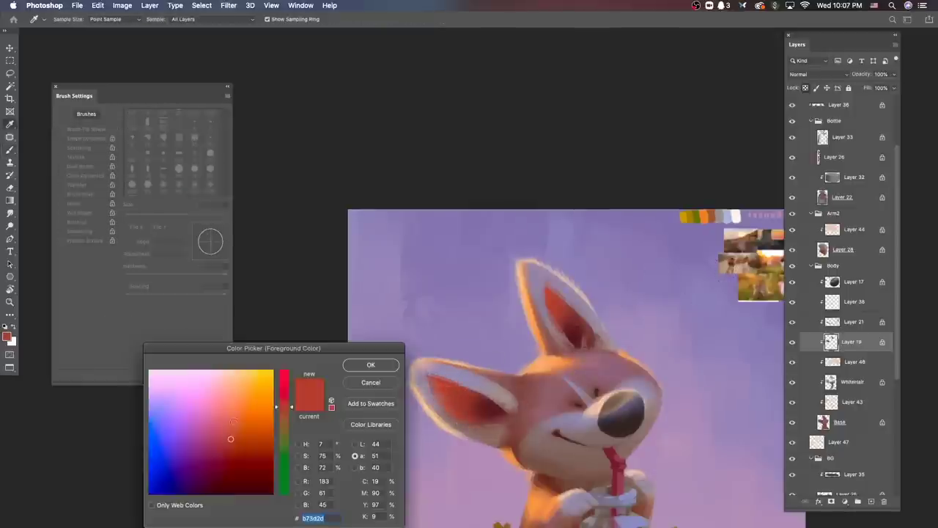
pyautogui.click(284, 440)
pyautogui.press('Return')
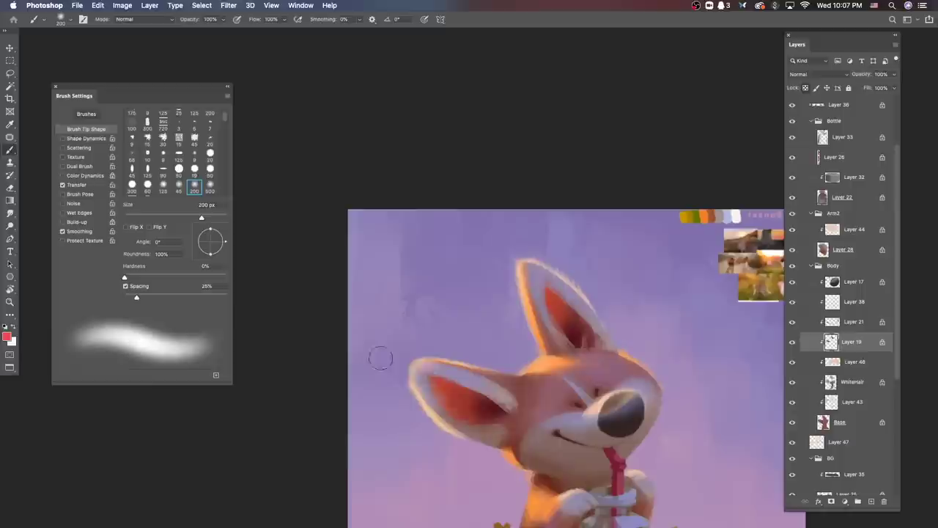
pyautogui.rightClick(753, 368)
pyautogui.press('Escape')
# Step: Paint orange rim light down the body's sunlit side on Layer 43 with the 80 px textured brush and refine it with the eraser
pyautogui.press('v')
pyautogui.scroll(-5, 510, 372)
pyautogui.click(511, 372)
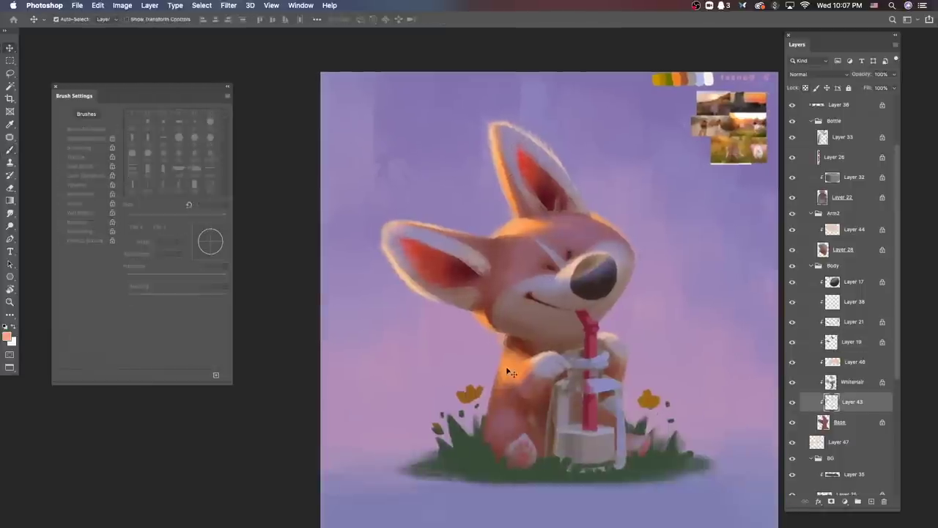
pyautogui.press('b')
pyautogui.keyDown('alt'); pyautogui.click(505, 371); pyautogui.keyUp('alt')
pyautogui.press('e')
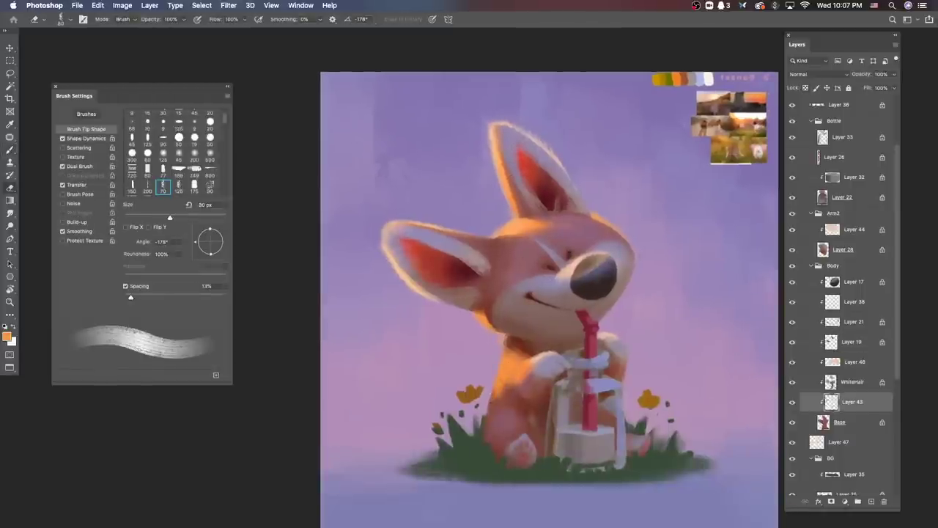
pyautogui.press('b')
pyautogui.hotkey('ctrl', '-')
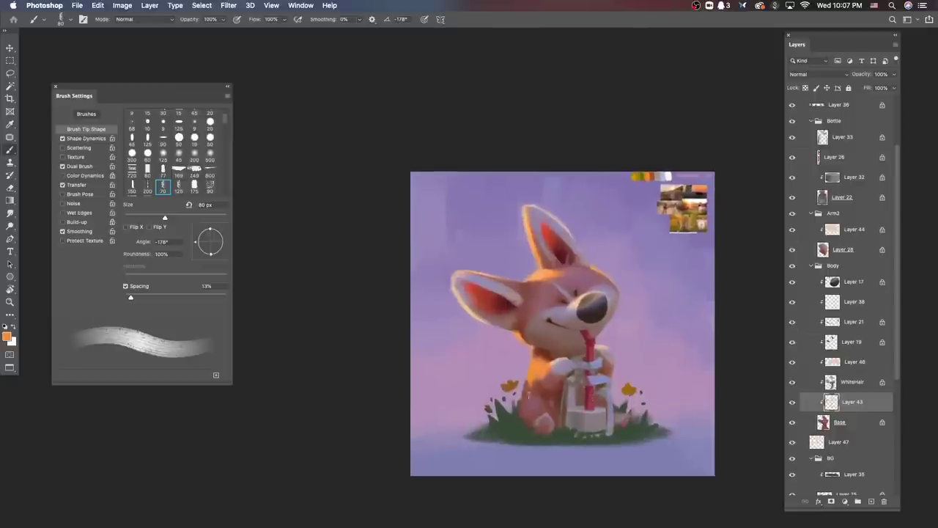
pyautogui.press('e')
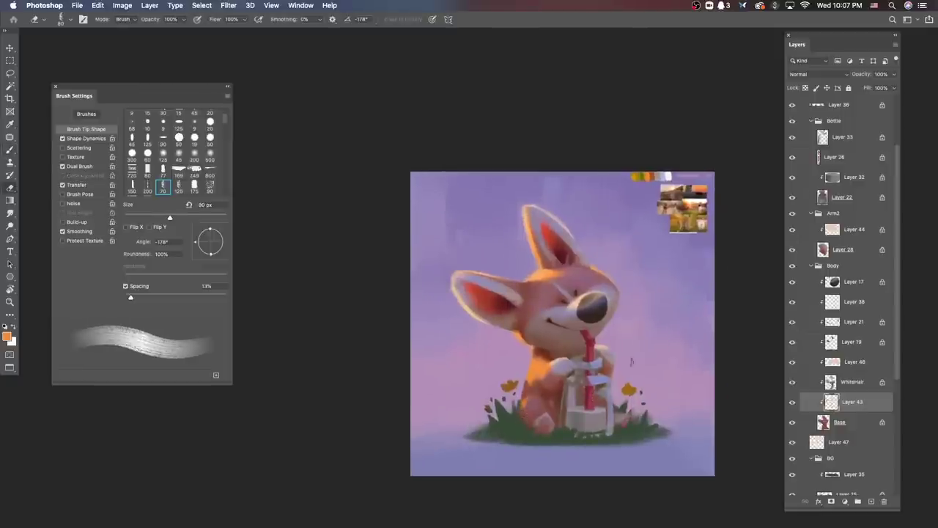
pyautogui.press('b')
pyautogui.scroll(-1, 676, 390)
pyautogui.scroll(2, 687, 396)
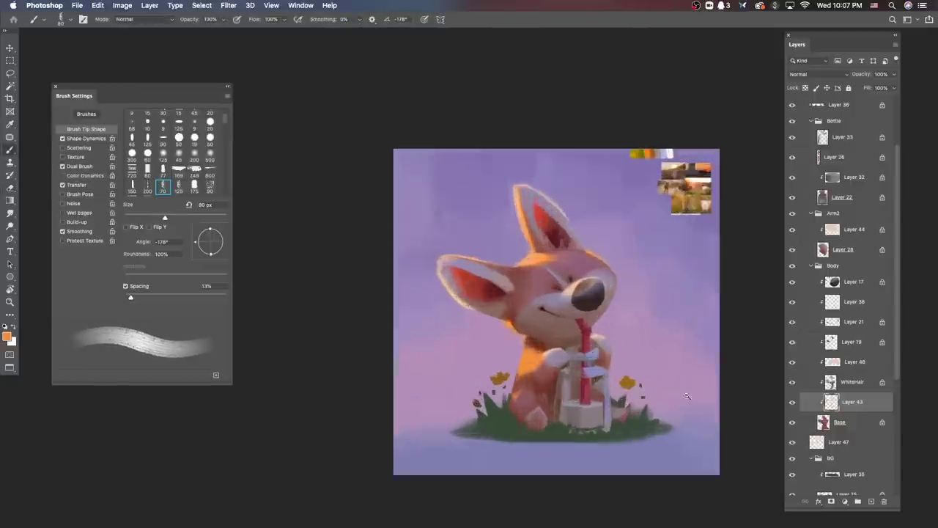
# Step: Recolour the two large yellow flowers beside the character with saturated orange, keeping the paint inside lasso selections
pyautogui.scroll(1, 686, 396)
pyautogui.keyDown('ctrl'); pyautogui.click(477, 346); pyautogui.keyUp('ctrl')
pyautogui.click(7, 336)
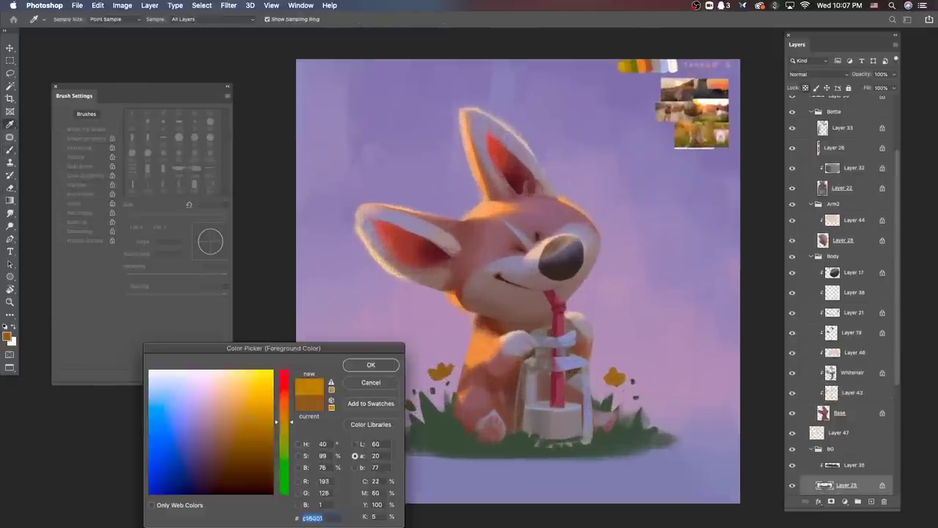
pyautogui.click(377, 364)
pyautogui.press('l')
pyautogui.moveTo(447, 366)
pyautogui.mouseDown()
pyautogui.moveTo(425, 369)
pyautogui.moveTo(447, 367)
pyautogui.mouseUp()
pyautogui.press('b')
pyautogui.click(7, 336)
pyautogui.click(369, 364)
pyautogui.click(7, 336)
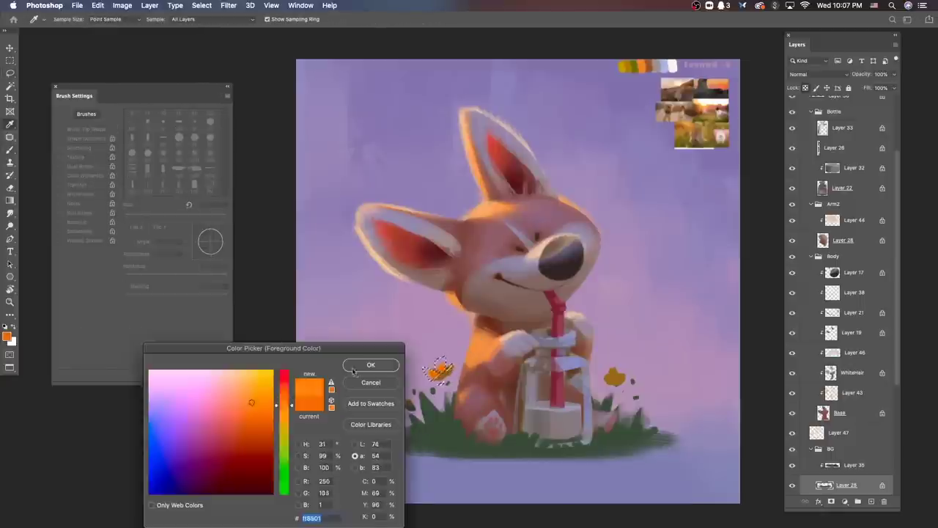
pyautogui.click(377, 364)
pyautogui.click(614, 370)
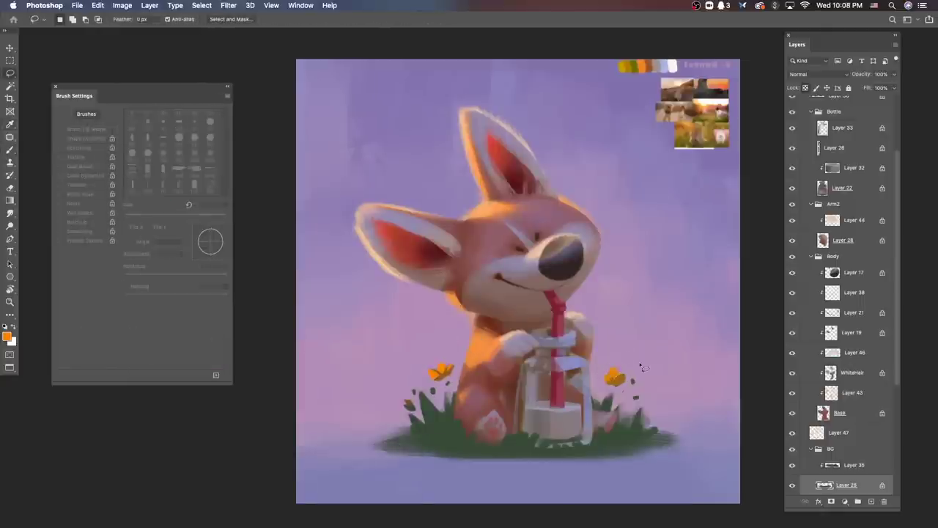
# Step: Paint the small flower bud orange-brown and the tiny floating petals pale pink with the 20 px hard round brush
pyautogui.rightClick(448, 366)
pyautogui.click(492, 335)
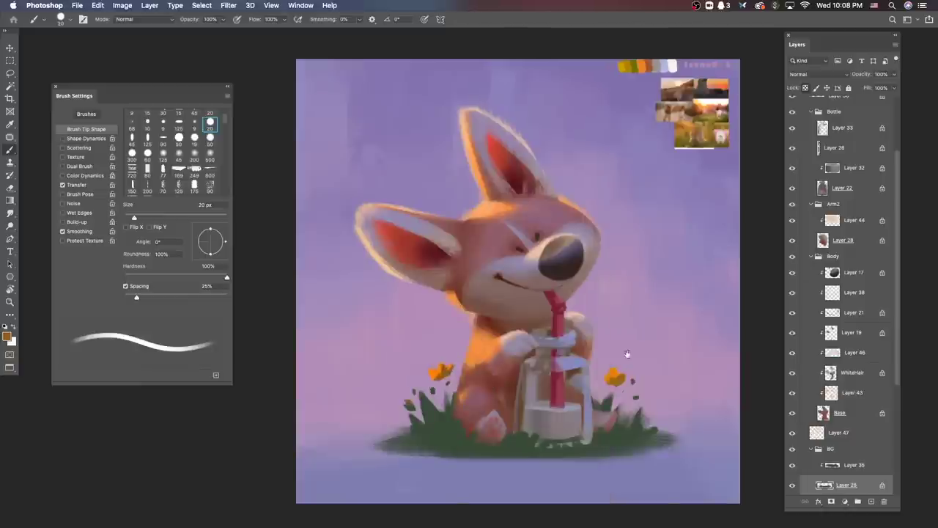
pyautogui.scroll(-1, 626, 354)
pyautogui.scroll(1, 507, 370)
pyautogui.keyDown('super'); pyautogui.click(539, 384); pyautogui.keyUp('super')
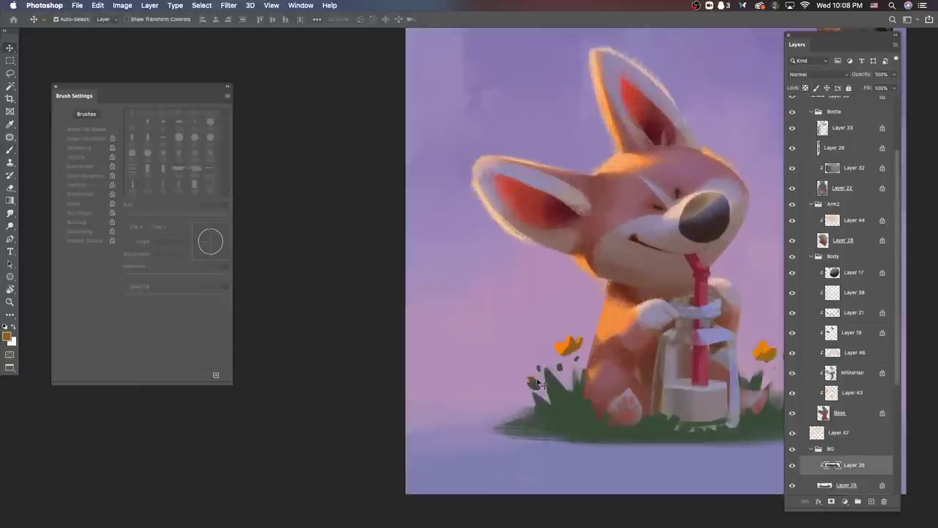
pyautogui.keyDown('alt'); pyautogui.click(635, 280); pyautogui.keyUp('alt')
pyautogui.hotkey('alt', '[')
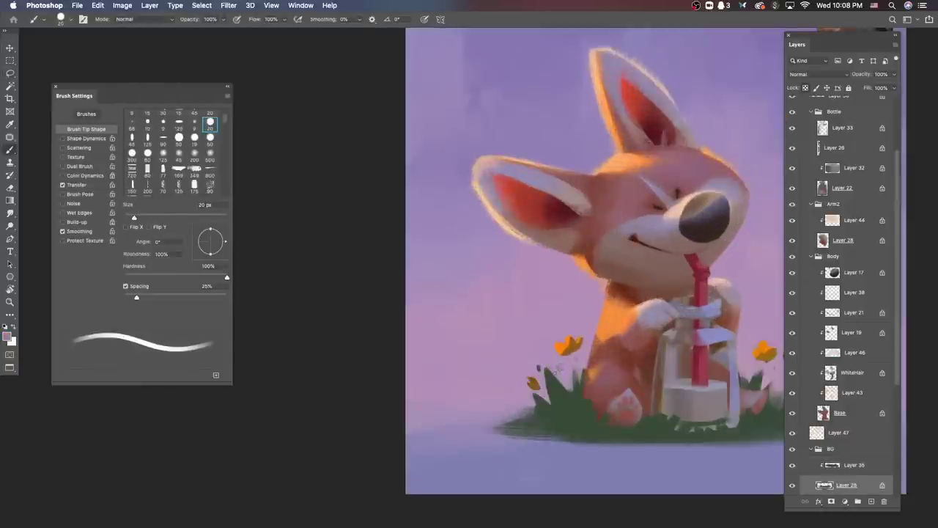
pyautogui.hotkey('shift', 'c')
pyautogui.press('Return')
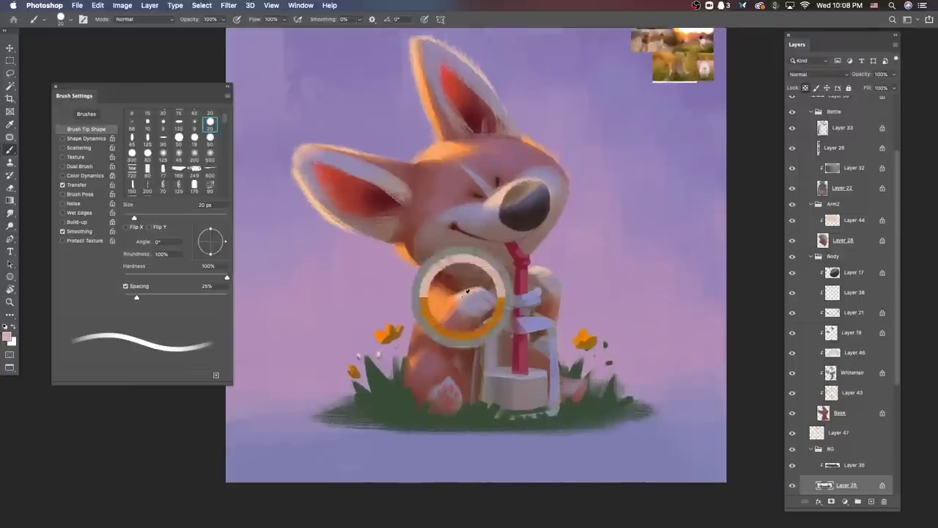
# Step: Warm the white fur on the character's foot with pale pink on the WhiteHair layer using the 80 px textured brush
pyautogui.rightClick(466, 292)
pyautogui.press('Escape')
pyautogui.keyDown('super'); pyautogui.click(448, 369); pyautogui.keyUp('super')
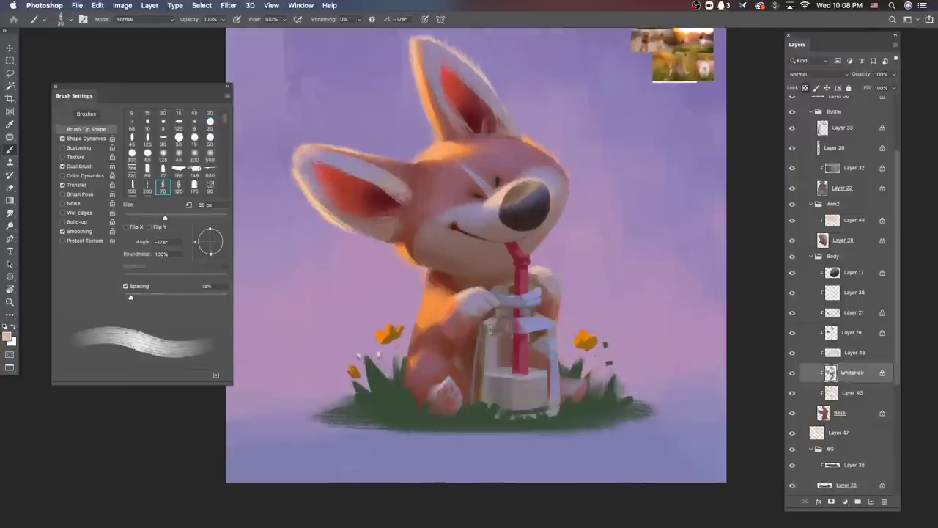
pyautogui.scroll(-2, 568, 351)
pyautogui.scroll(2, 591, 388)
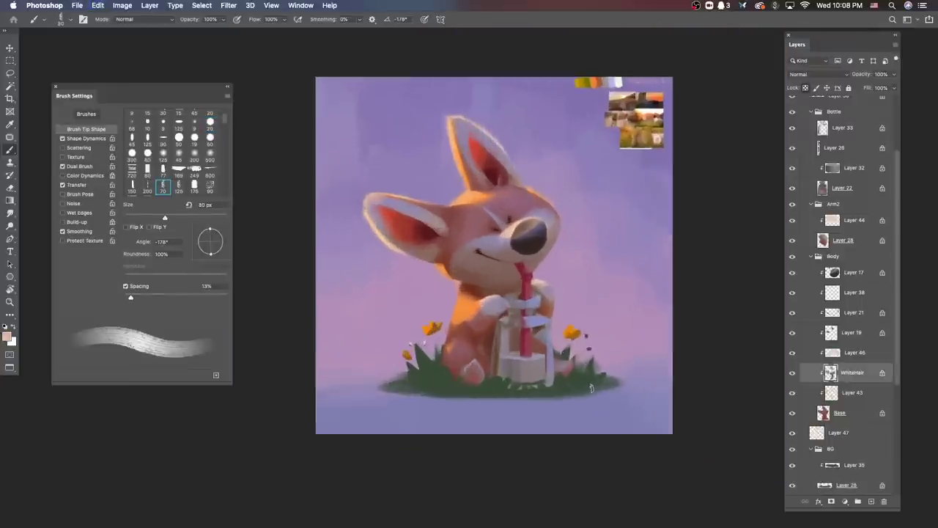
pyautogui.scroll(-2, 586, 391)
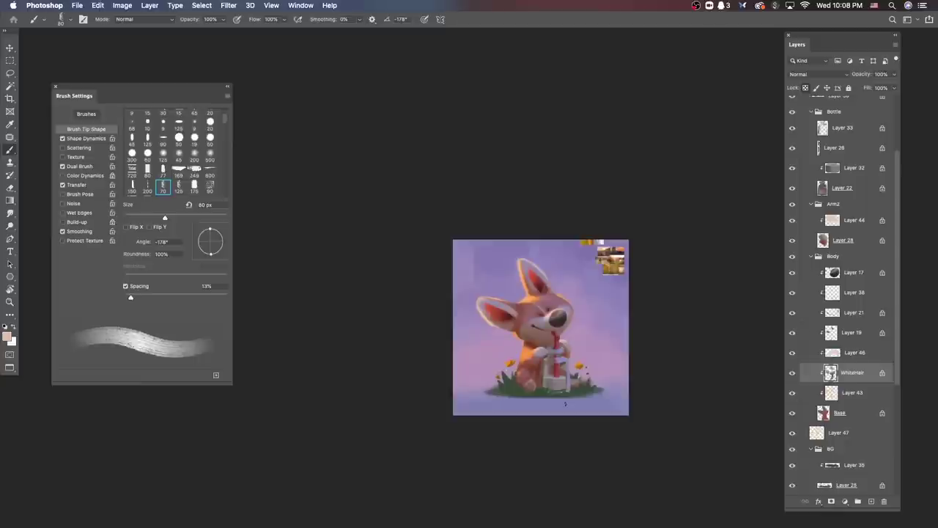
# Step: Create a layer above Layer 33 in the Bottle group and paint a pale peach glow inside a lassoed jar area with a soft round brush
pyautogui.keyDown('super'); pyautogui.click(565, 403); pyautogui.keyUp('super')
pyautogui.press('super+shift+alt+n')
pyautogui.press('l')
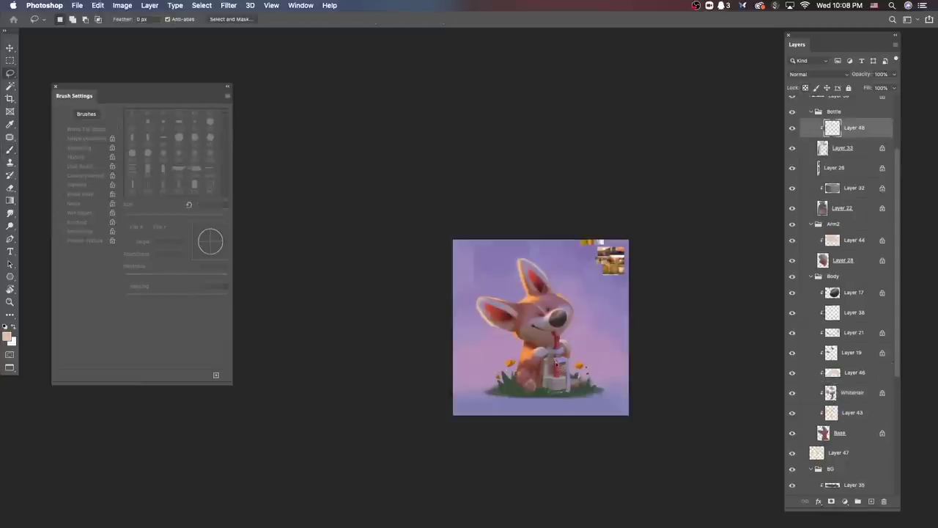
pyautogui.press('b')
pyautogui.rightClick(555, 359)
pyautogui.click(551, 360)
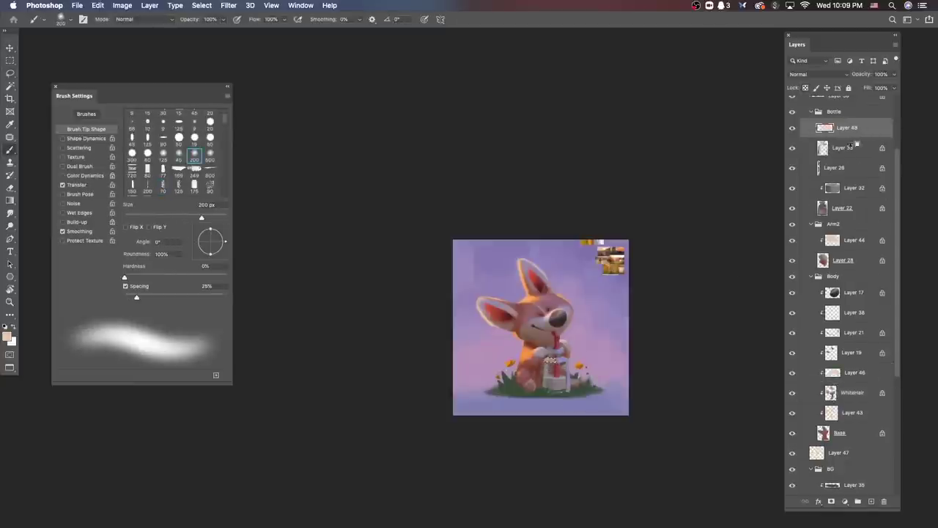
pyautogui.press('l')
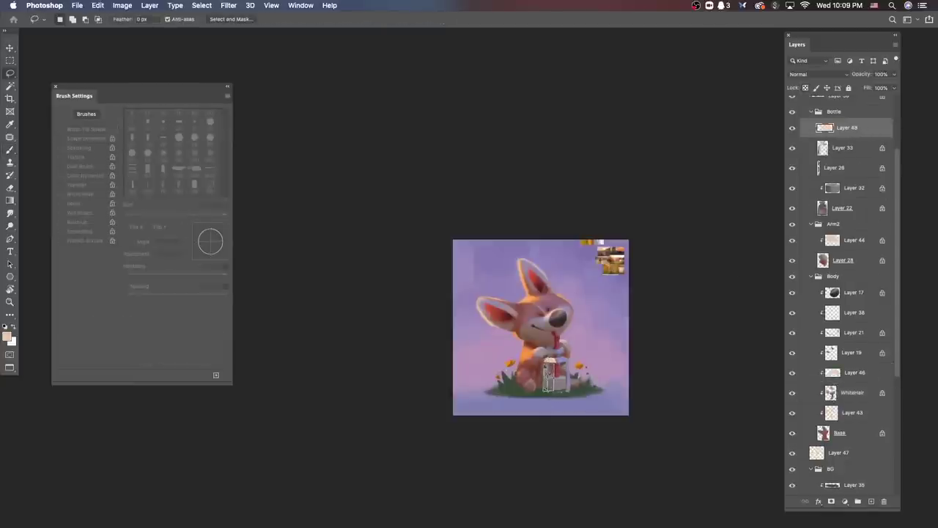
pyautogui.press('b')
pyautogui.press('l')
pyautogui.scroll(1, 620, 439)
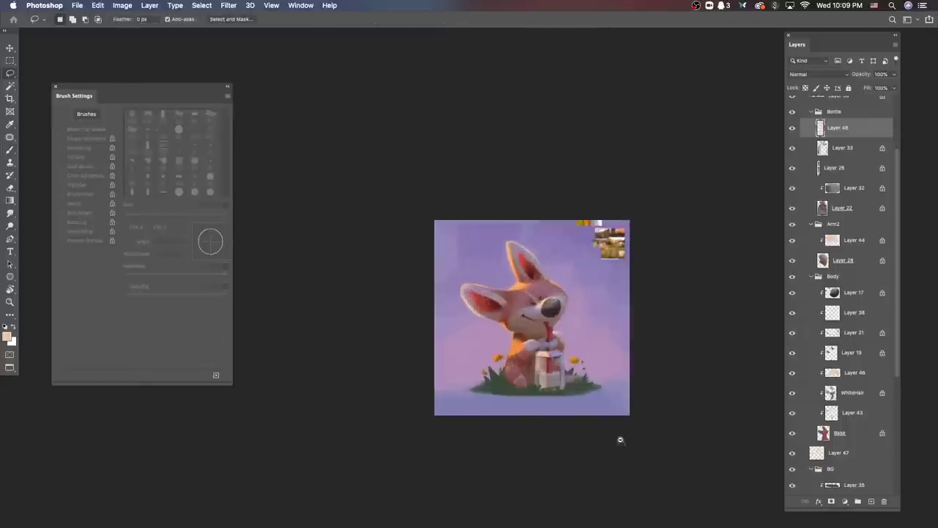
# Step: Refine the jar's peach glow with a 200 px soft eraser and soft brushwork inside a lasso selection along its lower edge
pyautogui.scroll(1, 620, 439)
pyautogui.press('b')
pyautogui.rightClick(554, 277)
pyautogui.click(554, 279)
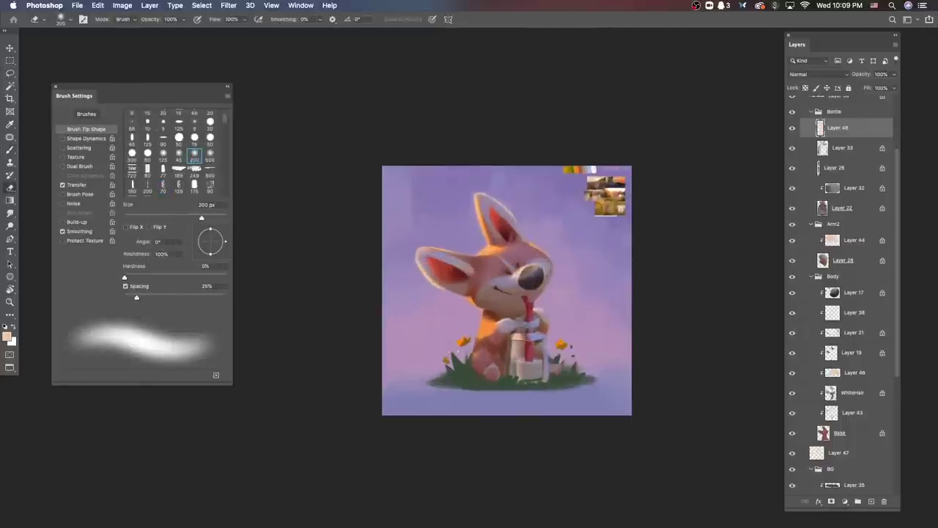
pyautogui.press('l')
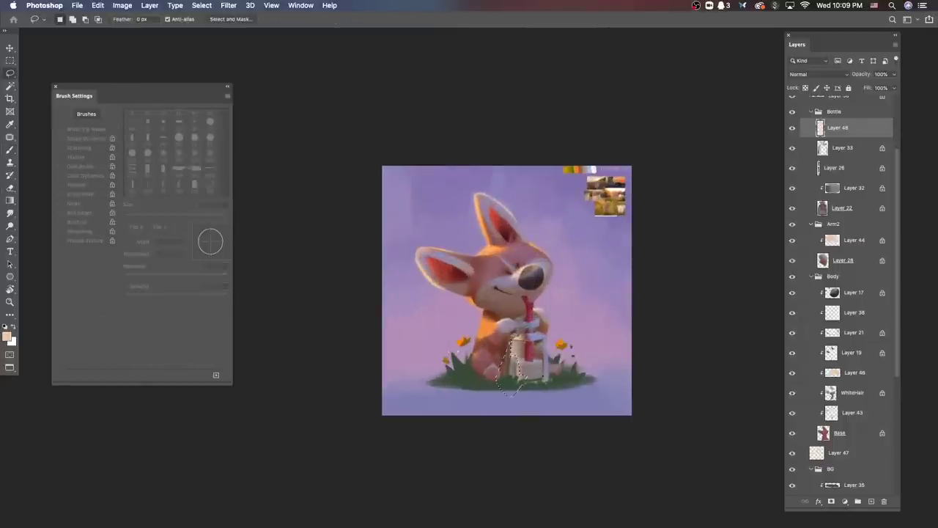
pyautogui.press('b')
pyautogui.rightClick(524, 282)
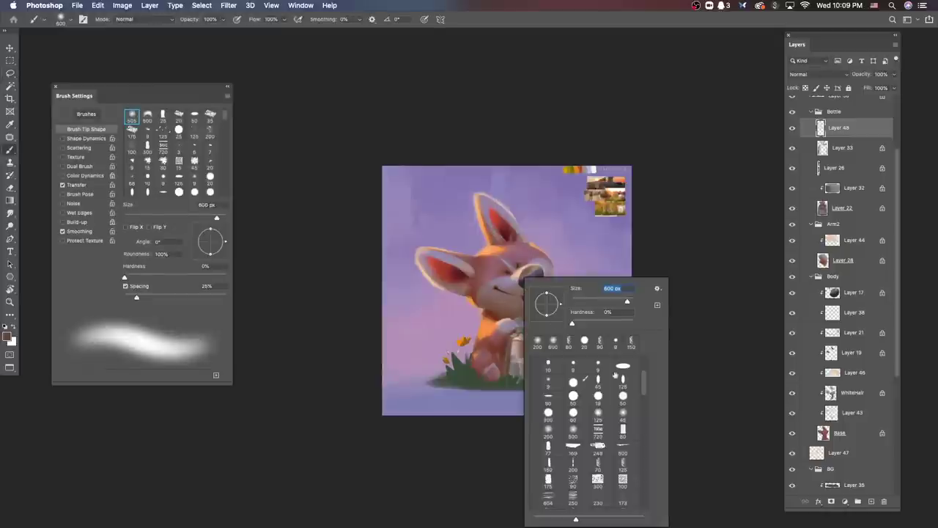
pyautogui.click(653, 247)
# Step: Tint the jar's sunlit-side outline on Layer 33 dark brown, using the 80 px textured brush
pyautogui.hotkey('alt', '[')
pyautogui.press('.')
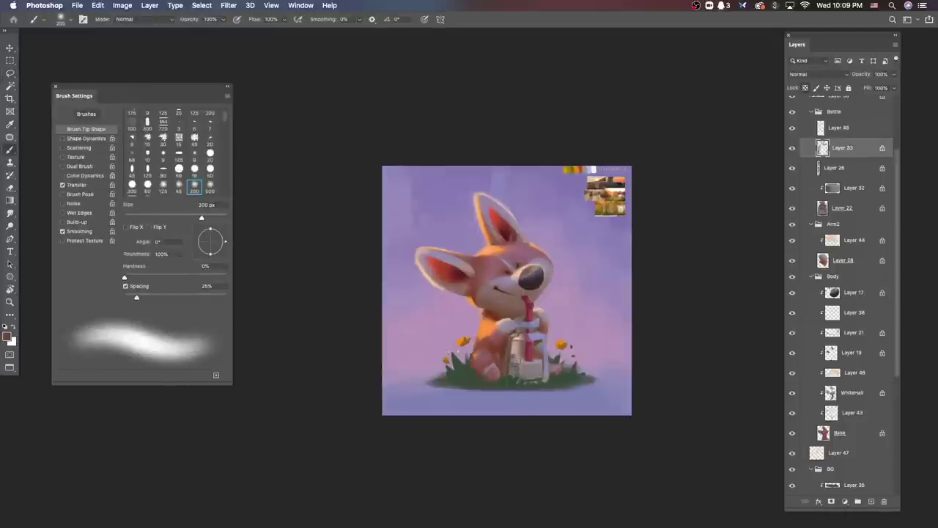
pyautogui.rightClick(617, 390)
pyautogui.click(663, 412)
pyautogui.scroll(3, 551, 368)
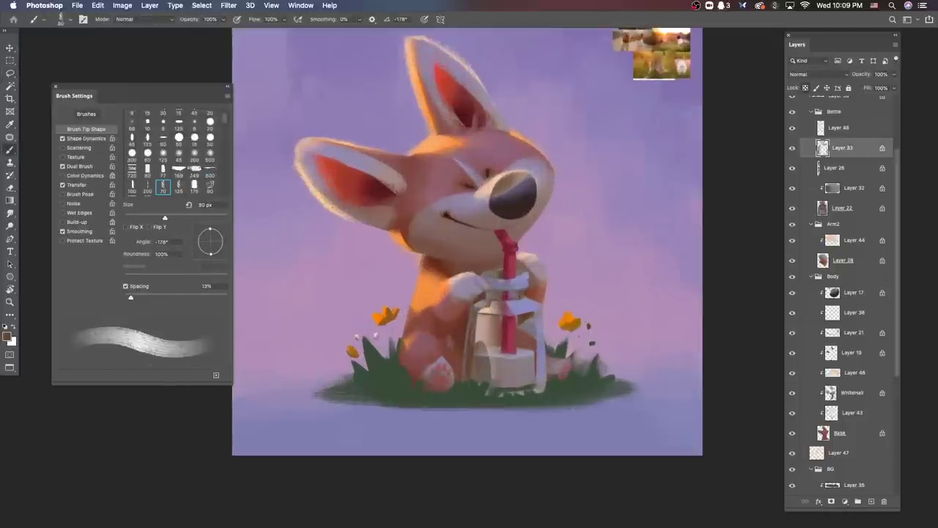
# Step: Paint ochre light onto the grass blades beside the character's foot on Layer 35 with a textured brush reduced to 45 px
pyautogui.keyDown('ctrl'); pyautogui.click(370, 348); pyautogui.keyUp('ctrl')
pyautogui.rightClick(370, 349)
pyautogui.press('Escape')
pyautogui.press('v')
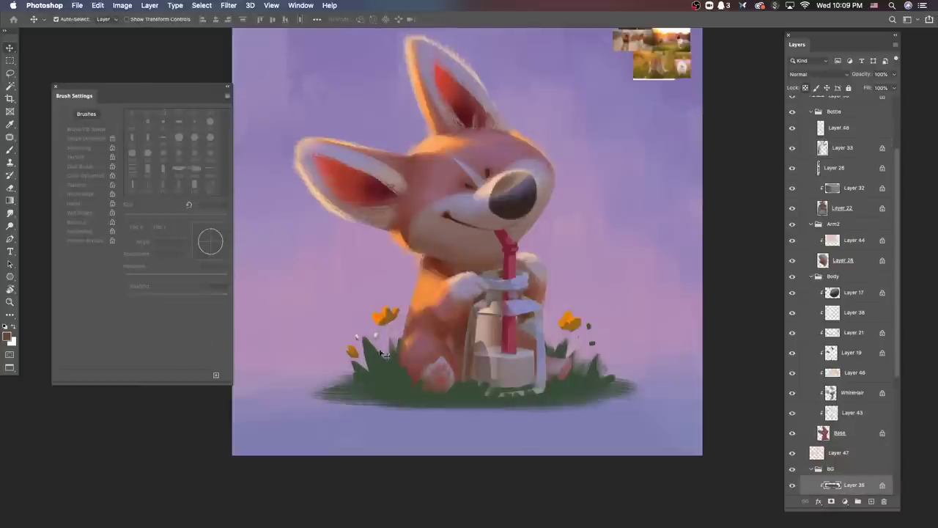
pyautogui.press('b')
pyautogui.click(7, 335)
pyautogui.press('Return')
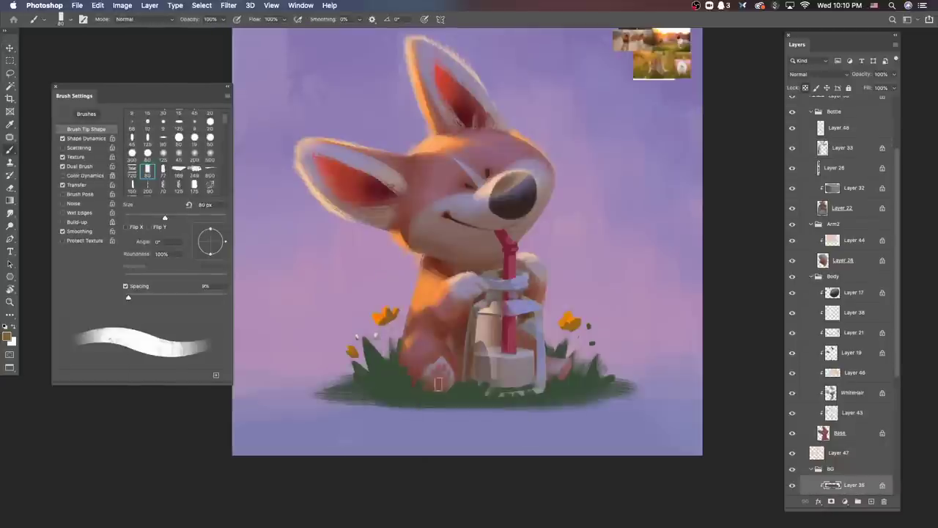
pyautogui.scroll(-2, 572, 329)
pyautogui.press('v')
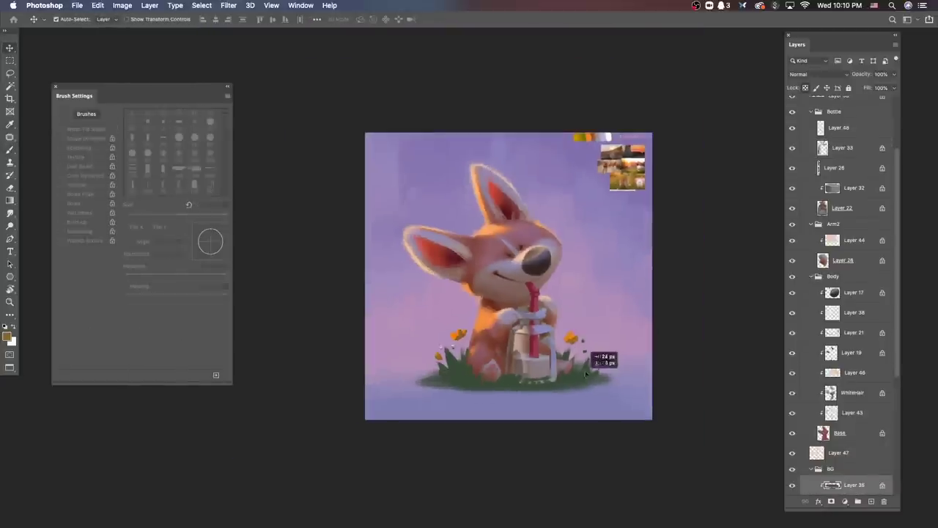
pyautogui.scroll(-2, 796, 441)
pyautogui.press('b')
pyautogui.rightClick(634, 359)
pyautogui.press('Escape')
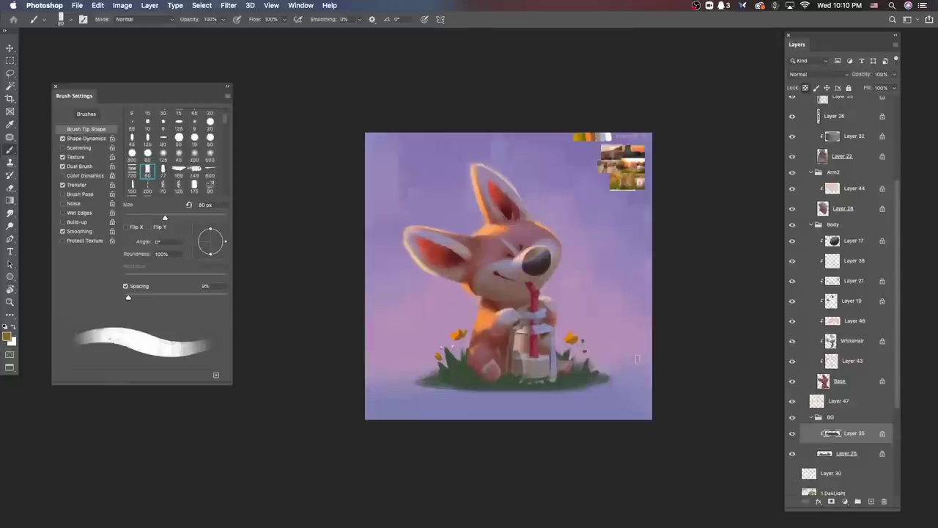
pyautogui.press('[')
pyautogui.press('[')
pyautogui.press('[')
pyautogui.press('[')
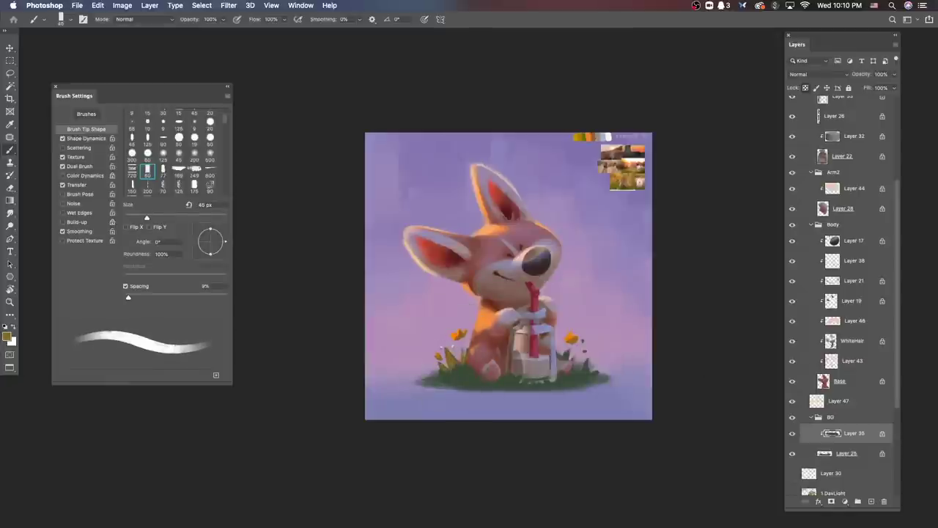
# Step: Repaint the foreground grass blades in dark olive green on their own layer with the 70 px textured brush
pyautogui.keyDown('alt'); pyautogui.click(461, 358); pyautogui.keyUp('alt')
pyautogui.press('Escape')
pyautogui.press('v')
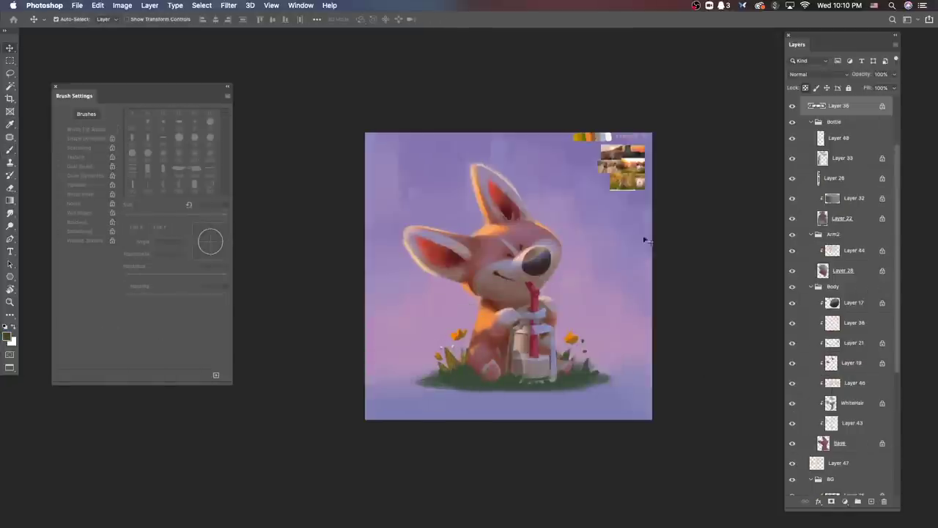
pyautogui.press('b')
pyautogui.scroll(2, 623, 354)
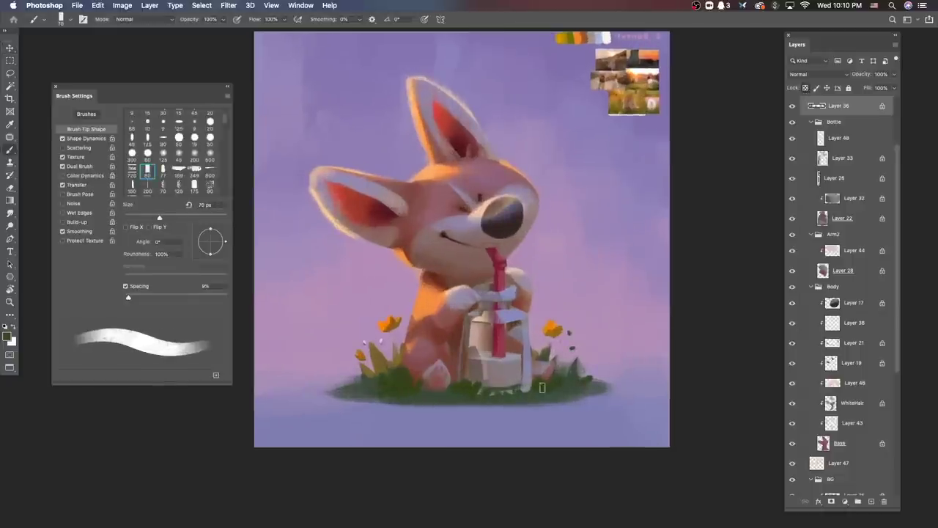
# Step: Paint the grassy ground and the blades behind the jar with warm olive tones on Layer 35 using the 70 px textured brush
pyautogui.keyDown('alt'); pyautogui.click(345, 379); pyautogui.keyUp('alt')
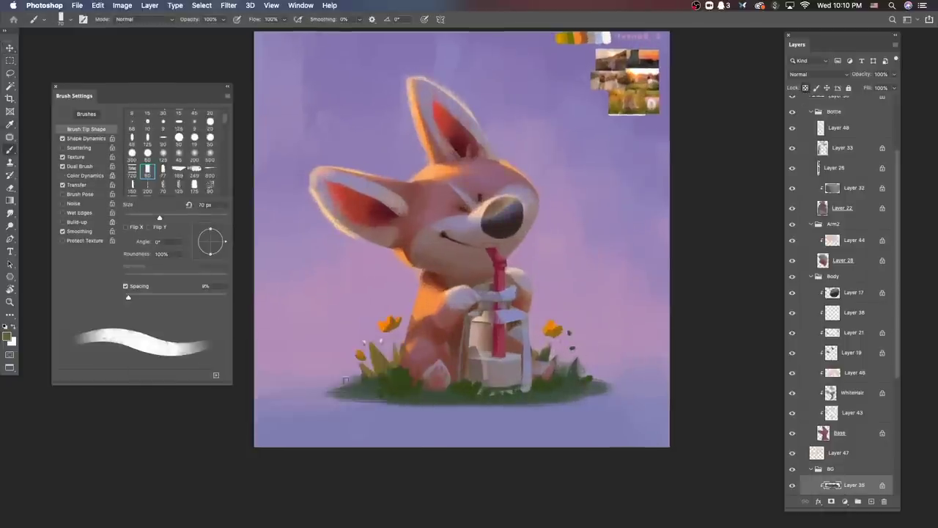
pyautogui.click(373, 364)
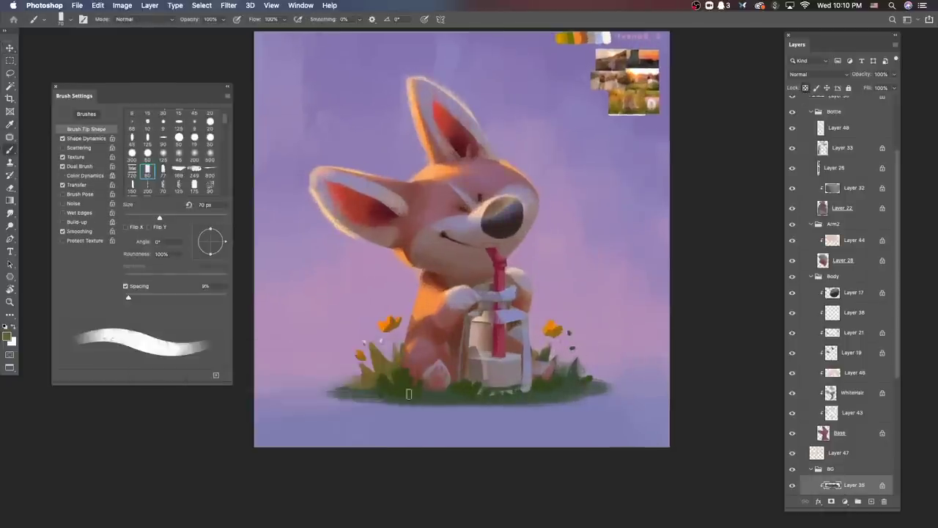
pyautogui.keyDown('alt'); pyautogui.click(543, 355); pyautogui.keyUp('alt')
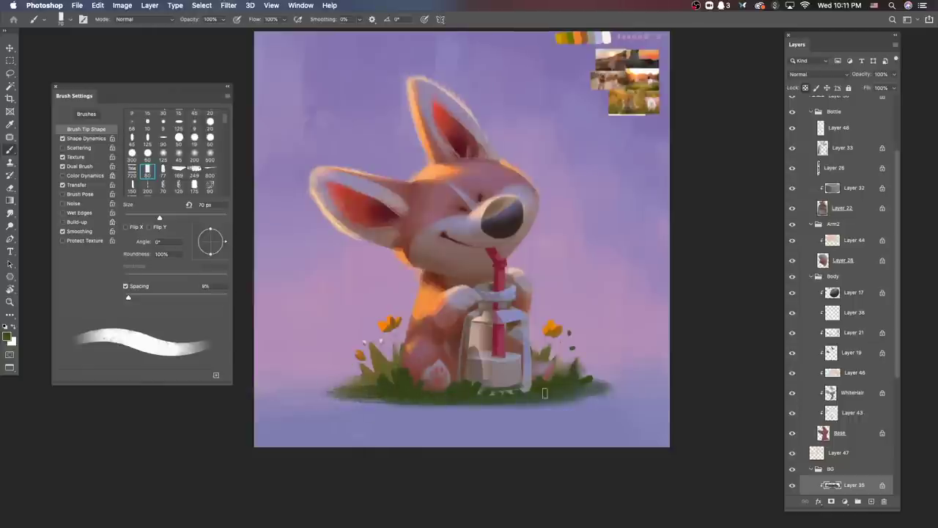
pyautogui.scroll(-3, 669, 397)
pyautogui.scroll(5, 615, 333)
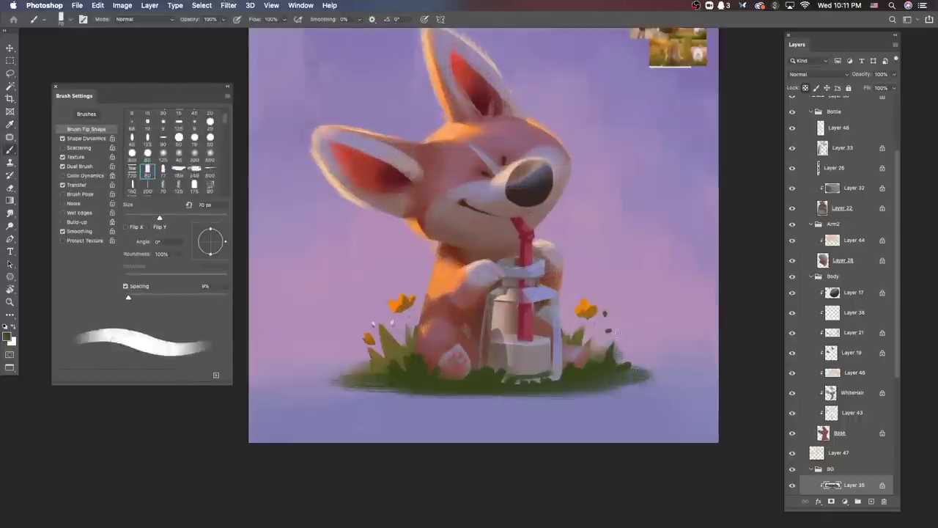
# Step: Vary the foreground grass blades near the feet with sampled brown and olive greens using the 70 px textured brush
pyautogui.keyDown('alt'); pyautogui.click(582, 373); pyautogui.keyUp('alt')
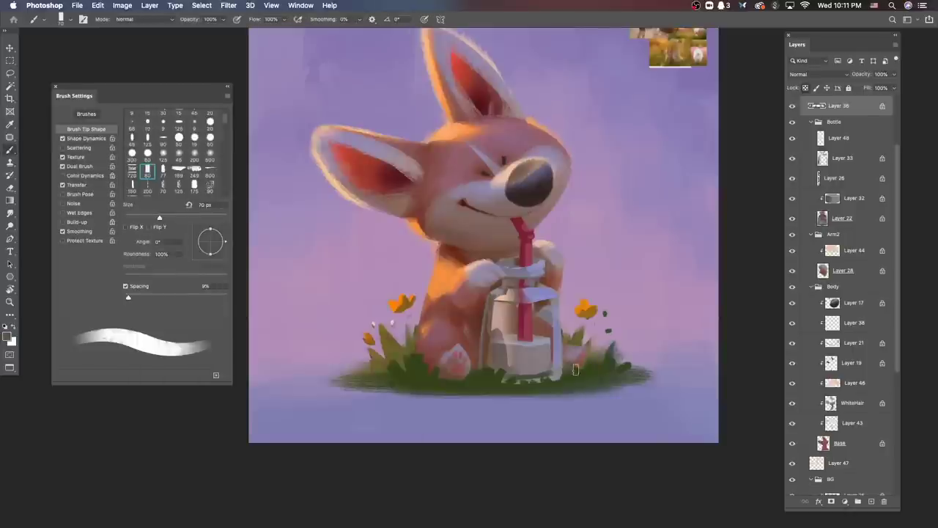
pyautogui.keyDown('alt'); pyautogui.click(410, 353); pyautogui.keyUp('alt')
pyautogui.keyDown('alt'); pyautogui.click(401, 357); pyautogui.keyUp('alt')
pyautogui.keyDown('alt'); pyautogui.click(416, 366); pyautogui.keyUp('alt')
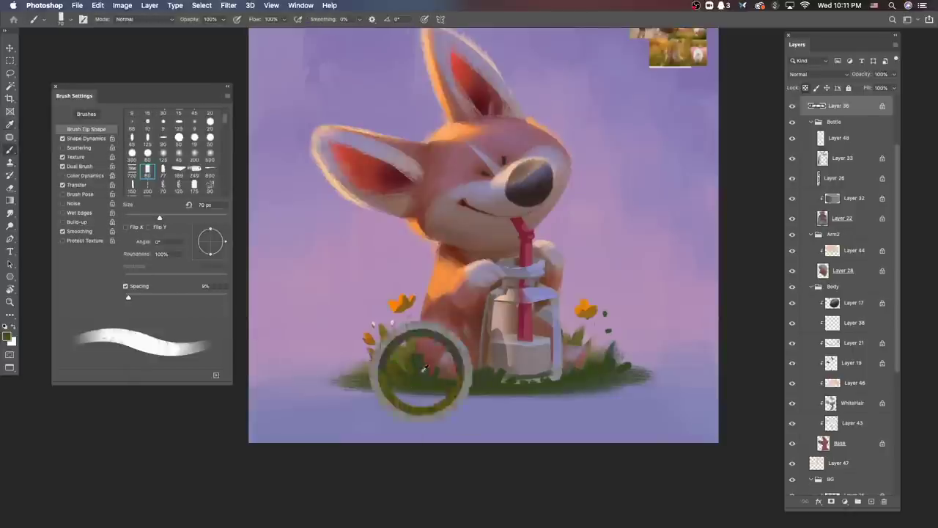
# Step: Paint the foot's paw pads dark red on Layer 19 with the 70 px textured brush
pyautogui.keyDown('alt'); pyautogui.click(454, 358); pyautogui.keyUp('alt')
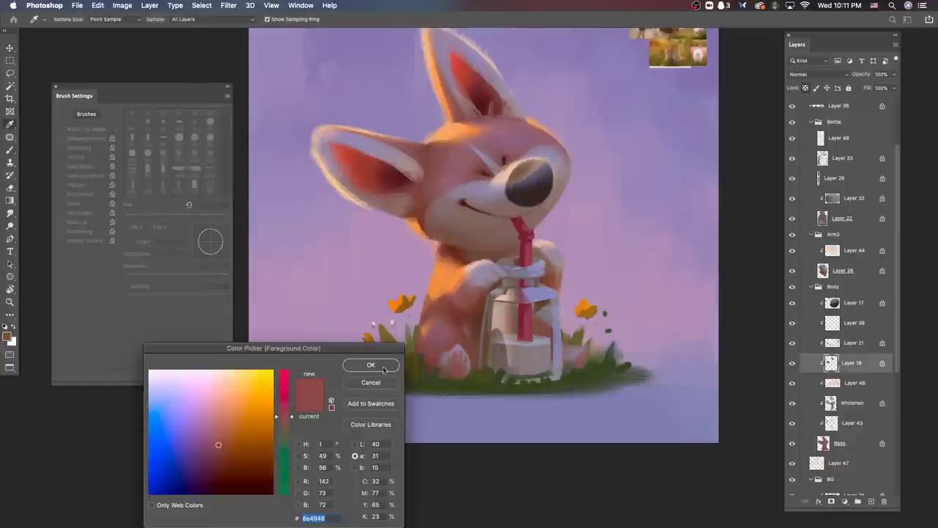
pyautogui.click(368, 361)
pyautogui.scroll(-5, 604, 342)
pyautogui.scroll(3, 616, 418)
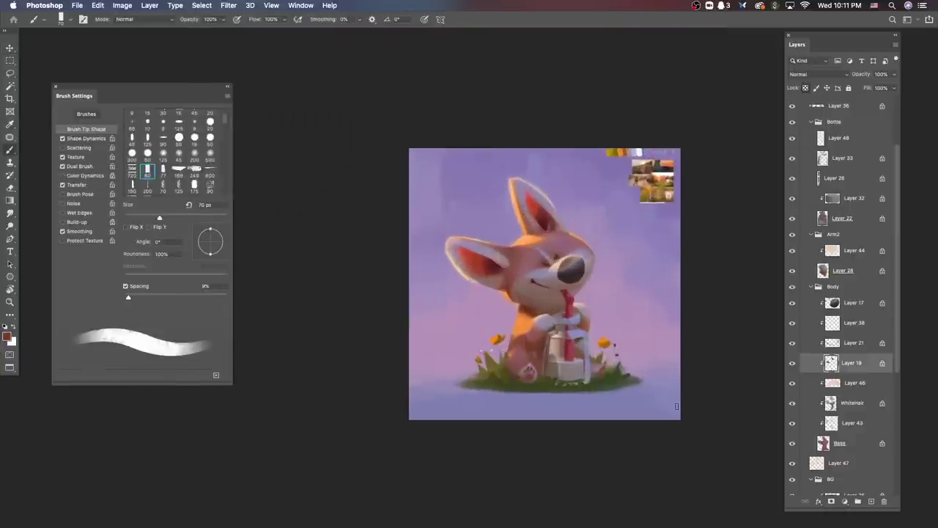
# Step: Adjust the hue and saturation of the grass on Layer 35
pyautogui.press('v')
pyautogui.keyDown('ctrl'); pyautogui.click(663, 410); pyautogui.keyUp('ctrl')
pyautogui.hotkey('ctrl', 'u')
pyautogui.press('Return')
pyautogui.scroll(-2, 661, 414)
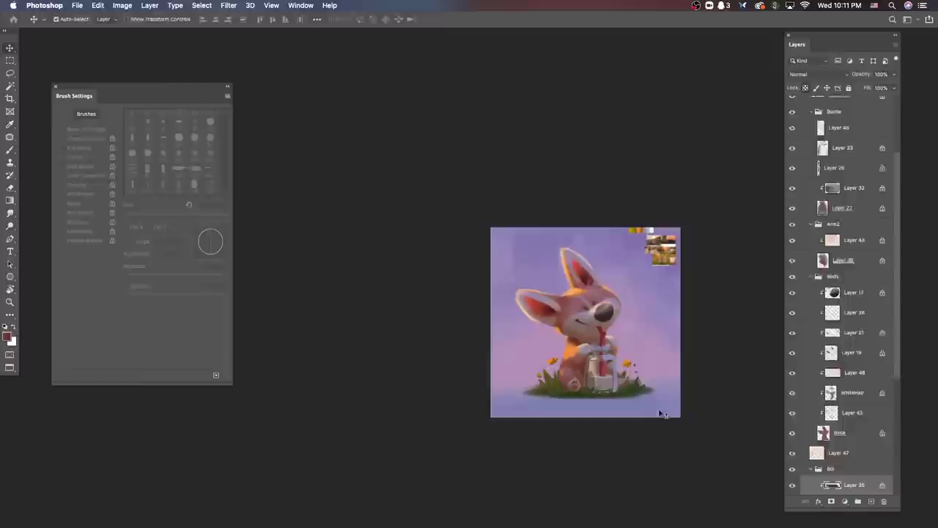
# Step: Make Layer 41 active and set up the textured square brush at 300 px with a sampled sky purple
pyautogui.press('b')
pyautogui.rightClick(662, 414)
pyautogui.press('Escape')
pyautogui.press(']')
pyautogui.press(']')
pyautogui.press(']')
pyautogui.press(']')
pyautogui.press(']')
pyautogui.press(']')
pyautogui.press(']')
pyautogui.press(']')
pyautogui.press(']')
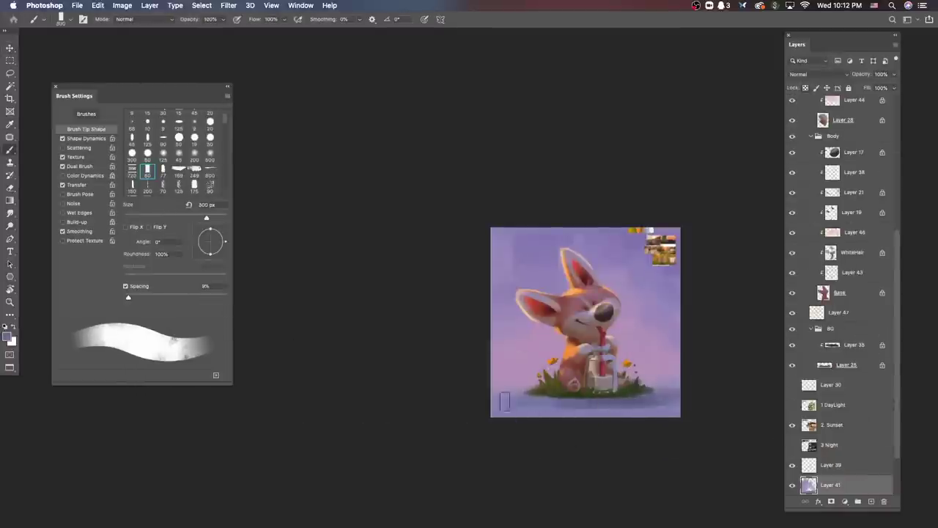
# Step: Add a new layer above Layer 41 and paint mauve and purple strokes over the sky with the textured brush at 1000 px
pyautogui.hscroll(3, 585, 321)
pyautogui.hotkey('ctrl', 'shift', 'alt', 'n')
pyautogui.press(']')
pyautogui.press(']')
pyautogui.press(']')
pyautogui.press(']')
pyautogui.press(']')
pyautogui.press(']')
pyautogui.press(']')
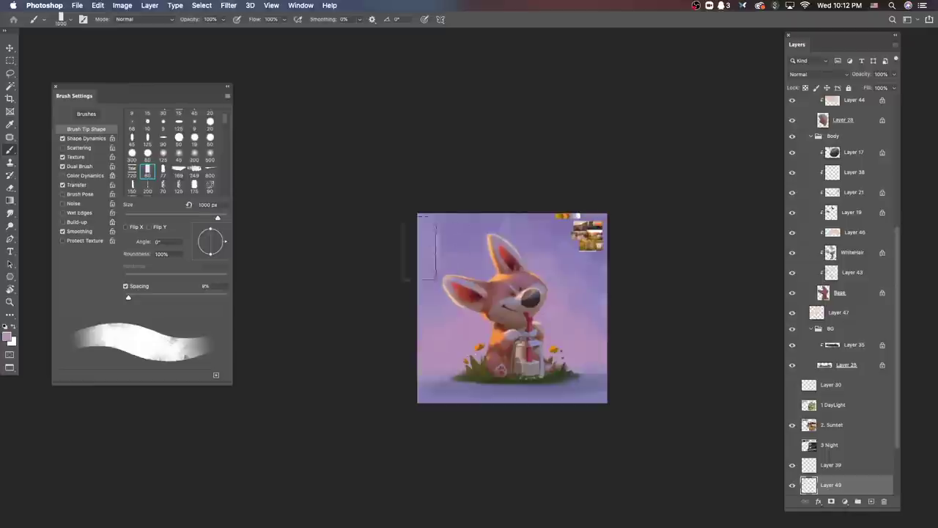
pyautogui.click(430, 315)
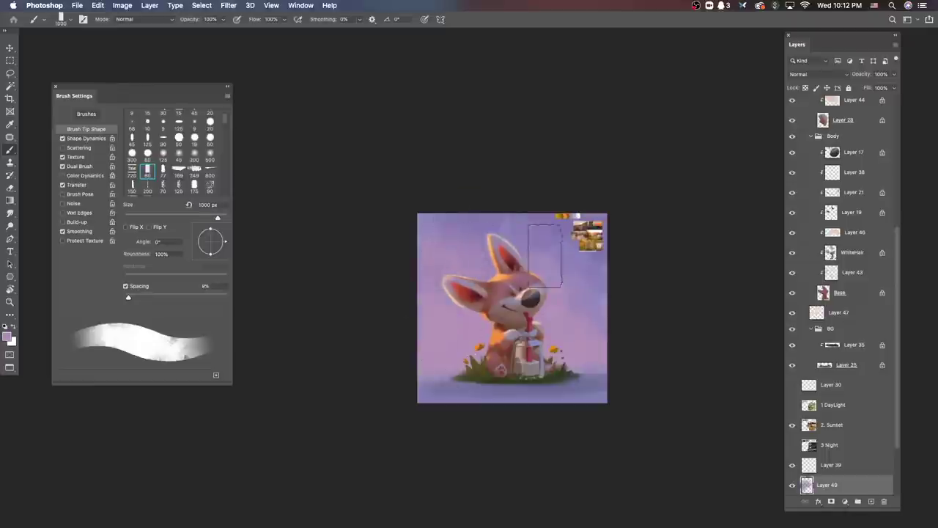
# Step: Check the sky layers by toggling their visibility, and paint a peach-pink glow over the upper-left sky on Layer 49
pyautogui.scroll(-2, 890, 384)
pyautogui.keyDown('alt'); pyautogui.click(791, 434); pyautogui.keyUp('alt')
pyautogui.keyDown('alt'); pyautogui.click(791, 434); pyautogui.keyUp('alt')
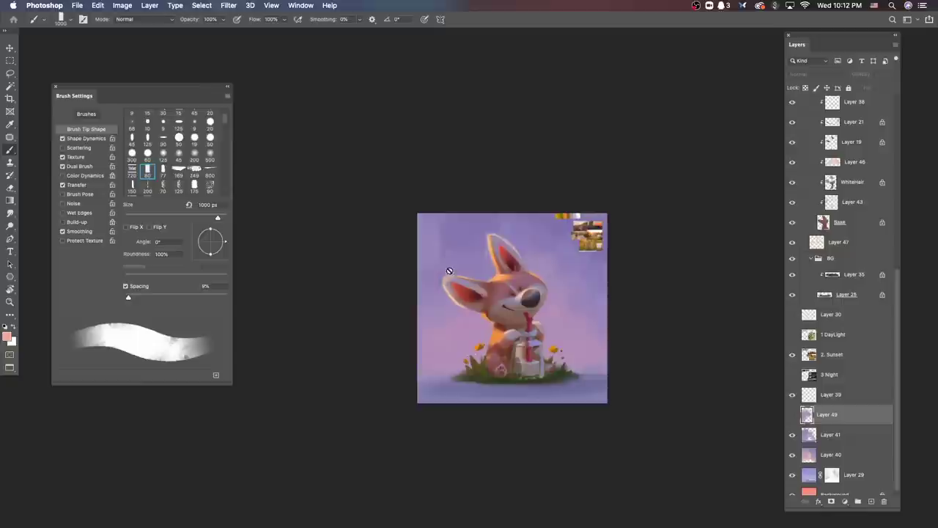
pyautogui.click(791, 414)
pyautogui.moveTo(433, 278)
pyautogui.mouseDown()
pyautogui.moveTo(425, 245)
pyautogui.moveTo(440, 219)
pyautogui.moveTo(458, 230)
pyautogui.moveTo(436, 323)
pyautogui.moveTo(469, 315)
pyautogui.moveTo(498, 234)
pyautogui.moveTo(461, 217)
pyautogui.mouseUp()
pyautogui.press('super+minus')
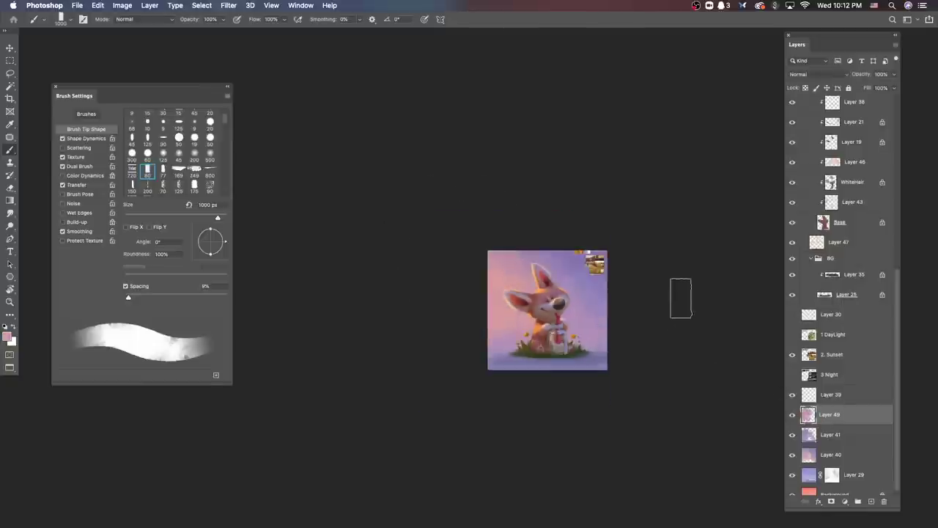
# Step: Flip the canvas horizontally and select the 2. Sunset reference layer
pyautogui.press('super+plus')
pyautogui.press('super+plus')
pyautogui.press('super+shift+h')
pyautogui.press('super+minus')
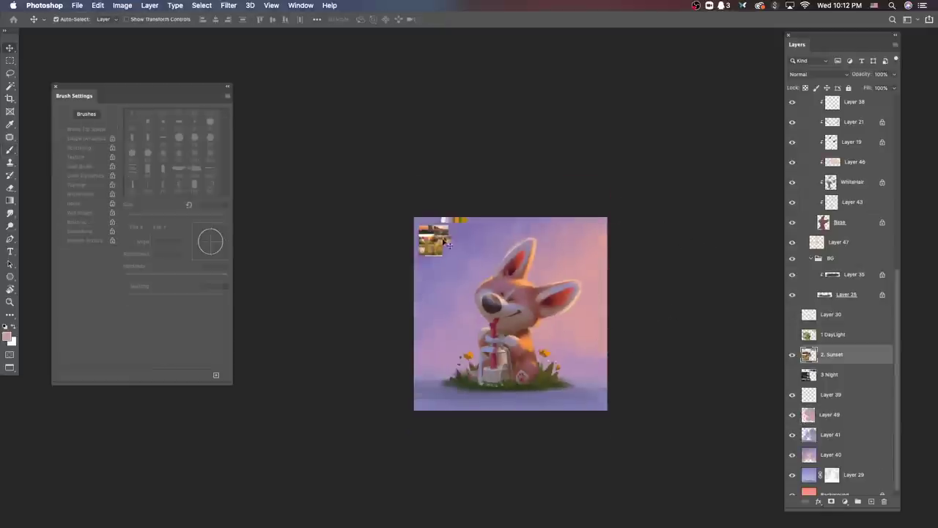
pyautogui.press('super+plus')
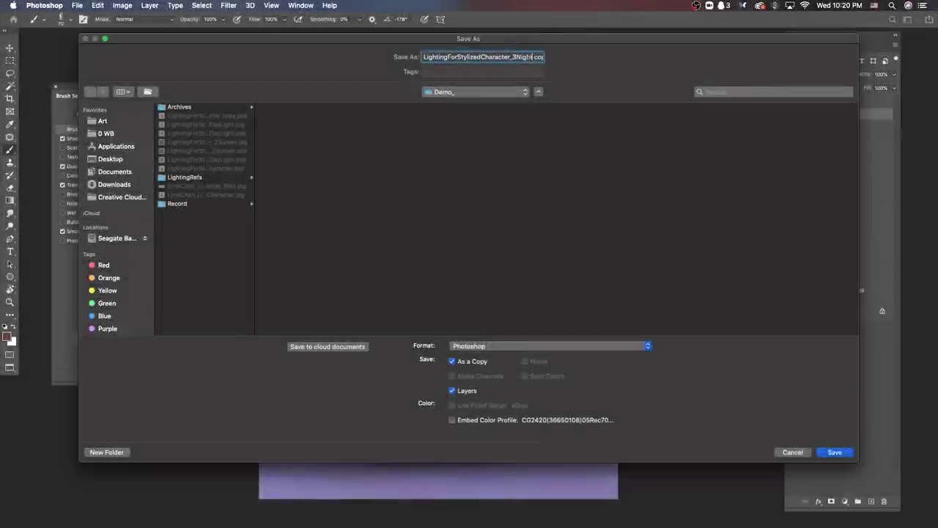
# Step: Save a layered Photoshop copy of the file named LightingForStylizedCharacter_3Night in the Demo_ folder
pyautogui.press('Delete')
pyautogui.press('Delete')
pyautogui.press('Delete')
pyautogui.press('Delete')
pyautogui.press('Delete')
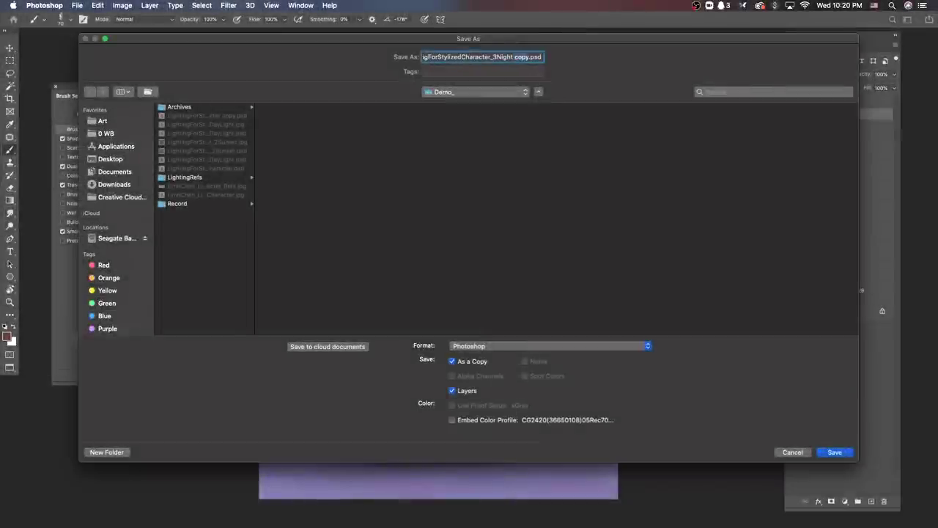
pyautogui.click(837, 453)
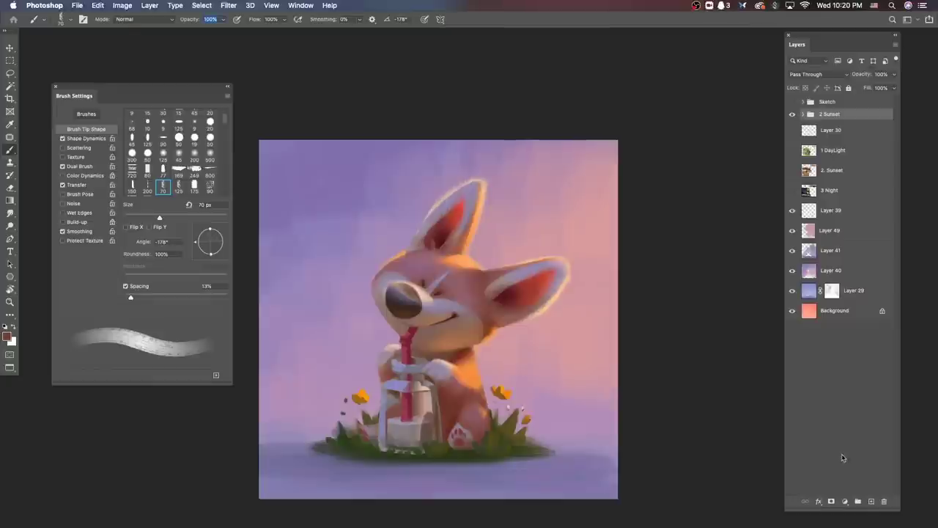
# Step: Merge the layers from Layer 39 down to Background into one, and duplicate the 2 Sunset group above it
pyautogui.click(830, 210)
pyautogui.keyDown('shift'); pyautogui.click(835, 310); pyautogui.keyUp('shift')
pyautogui.hotkey('ctrl', 'e')
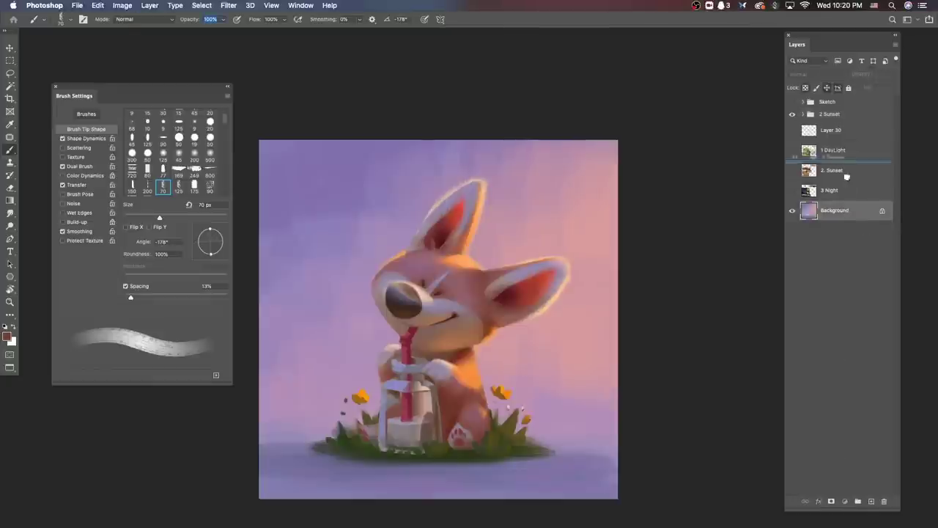
# Step: Show the 3 Night reference layer and delete Layer 30, 1 DayLight and 2. Sunset
pyautogui.click(791, 178)
pyautogui.click(835, 158)
pyautogui.keyDown('shift'); pyautogui.click(832, 118); pyautogui.keyUp('shift')
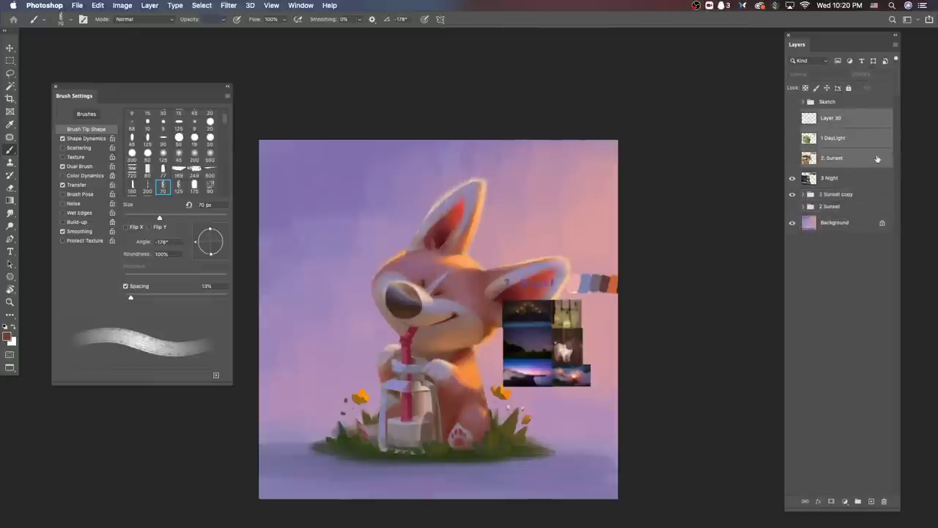
pyautogui.click(882, 501)
pyautogui.press('Return')
# Step: Move the 3 Night reference images and colour swatches to the upper-left corner of the canvas
pyautogui.press('v')
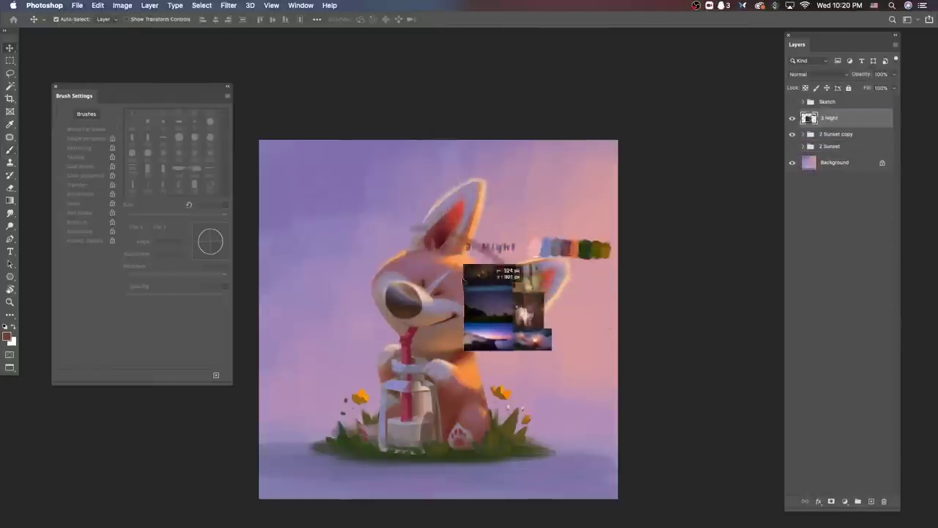
pyautogui.moveTo(569, 358); pyautogui.dragTo(340, 235)
pyautogui.hotkey('ctrl', '+')
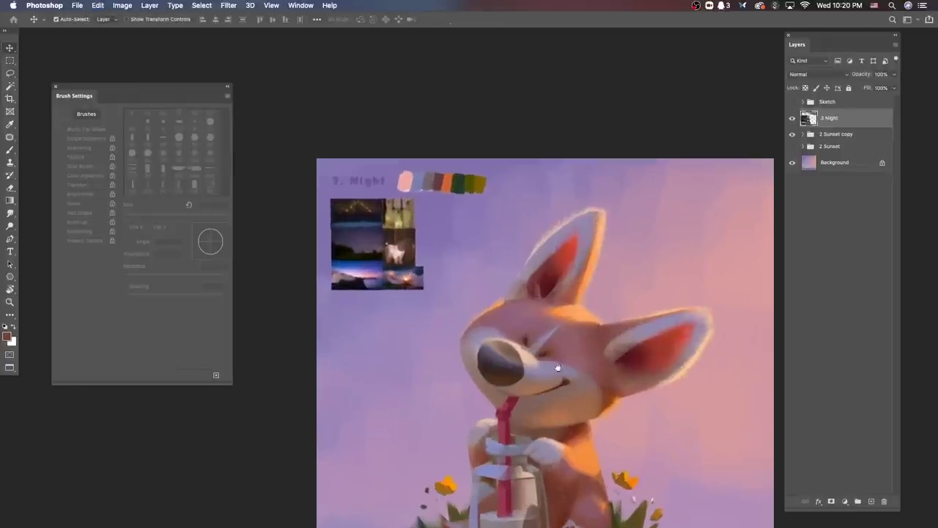
# Step: On a new layer above 3 Night, paint a blue and a peach-orange colour swatch beside the reference images
pyautogui.hotkey('ctrl', 'shift', 'alt', 'n')
pyautogui.press('b')
pyautogui.moveTo(426, 245)
pyautogui.mouseDown()
pyautogui.moveTo(359, 195)
pyautogui.moveTo(438, 255)
pyautogui.moveTo(230, 440)
pyautogui.moveTo(248, 406)
pyautogui.moveTo(242, 389)
pyautogui.moveTo(447, 246)
pyautogui.mouseUp()
pyautogui.press('i')
pyautogui.click(359, 220)
pyautogui.click(8, 336)
pyautogui.click(242, 389)
pyautogui.press('Return')
pyautogui.press('b')
pyautogui.rightClick(443, 244)
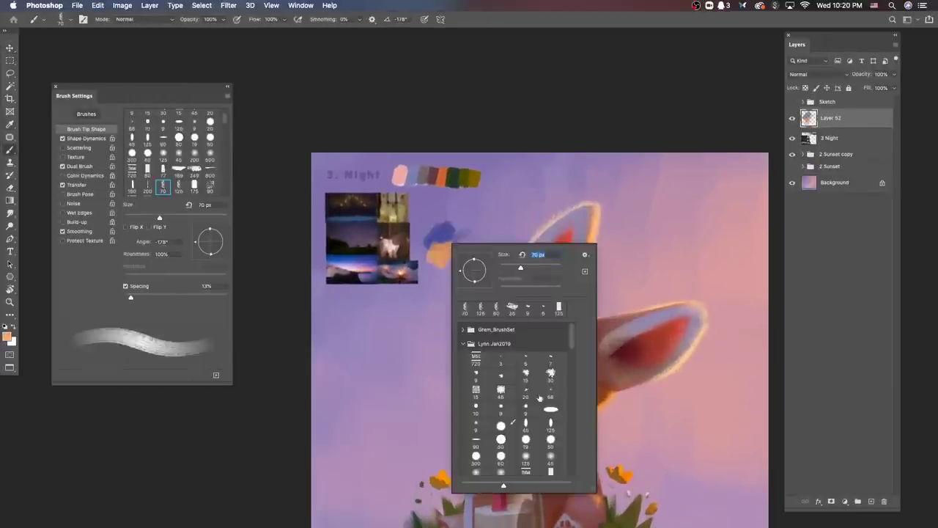
# Step: Rework the orange swatch on Layer 52 with a deeper salmon orange using the 80 px textured brush
pyautogui.press('i')
pyautogui.click(444, 233)
pyautogui.click(7, 335)
pyautogui.click(220, 403)
pyautogui.press('Return')
pyautogui.press('b')
pyautogui.hotkey('ctrl', '-')
pyautogui.hotkey('ctrl', '-')
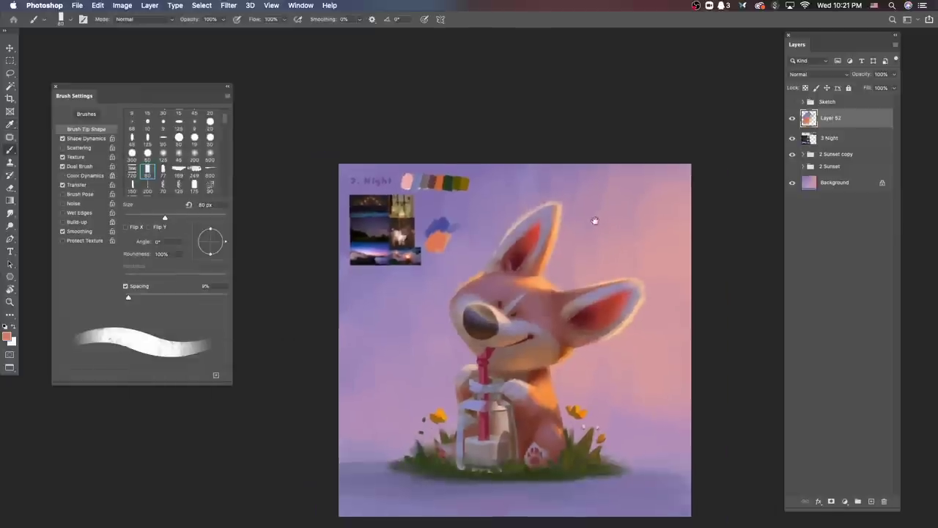
# Step: In the 2 Sunset copy group, paint out the warm rim light along the ears on the WhiteHair layer
pyautogui.keyDown('alt'); pyautogui.click(803, 154); pyautogui.keyUp('alt')
pyautogui.press('v')
pyautogui.click(834, 190)
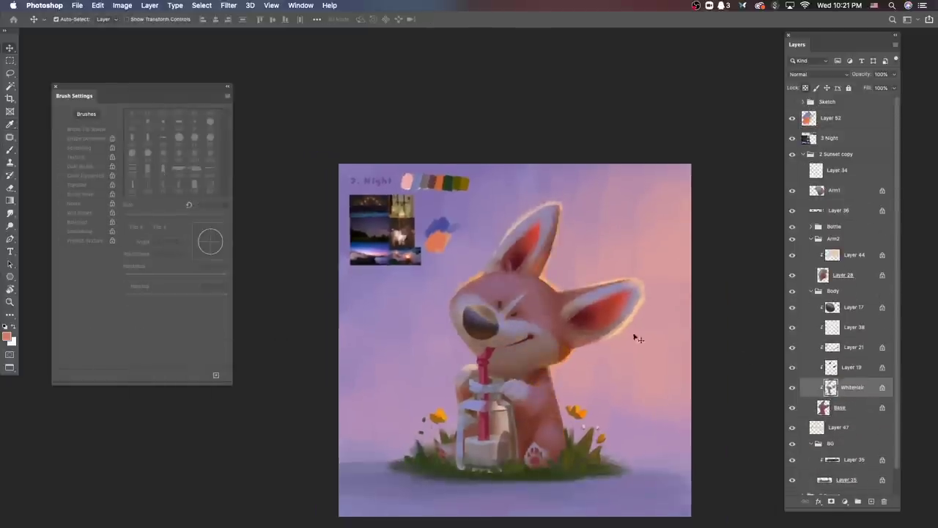
pyautogui.moveTo(638, 338); pyautogui.dragTo(627, 313)
pyautogui.press('b')
# Step: Fill the Background layer with flat purple and remove the warm light from the arm and jar
pyautogui.click(834, 491)
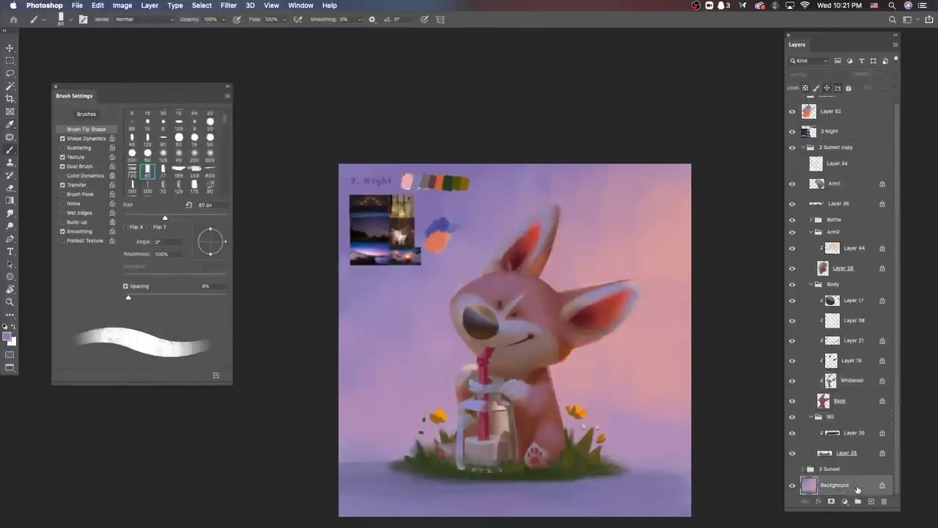
pyautogui.hotkey('alt', 'BackSpace')
pyautogui.press('v')
pyautogui.click(528, 404)
pyautogui.click(501, 451)
# Step: Flatten the flower petals on Layer 25 to a sampled darker orange with the 80 px textured brush
pyautogui.press('b')
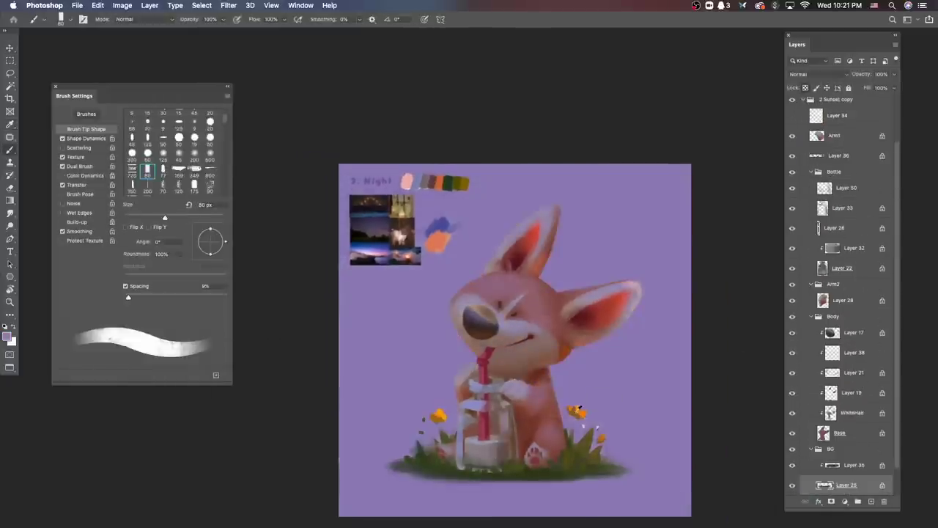
pyautogui.keyDown('alt'); pyautogui.click(576, 413); pyautogui.keyUp('alt')
pyautogui.scroll(-2, 633, 422)
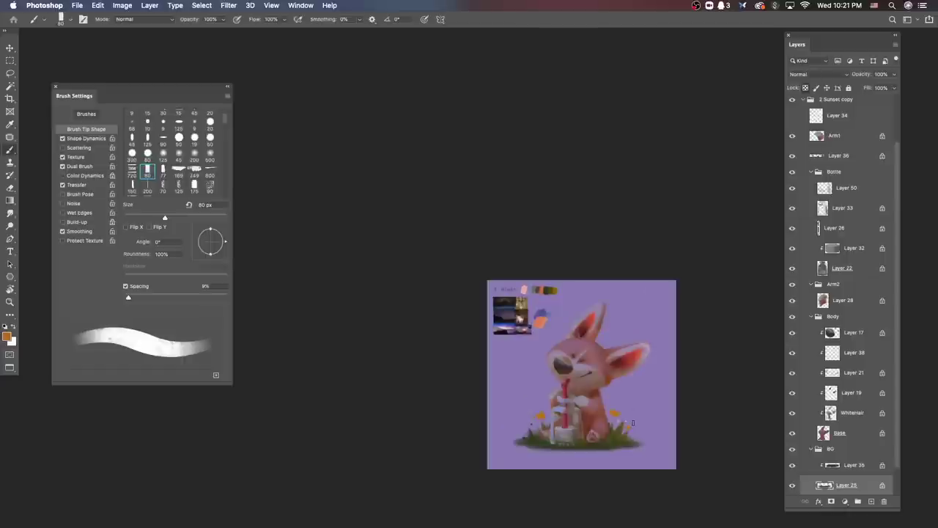
# Step: Darken and desaturate the red inner ears on Layer 19 with Hue/Saturation
pyautogui.scroll(2, 633, 422)
pyautogui.keyDown('super'); pyautogui.click(668, 364); pyautogui.keyUp('super')
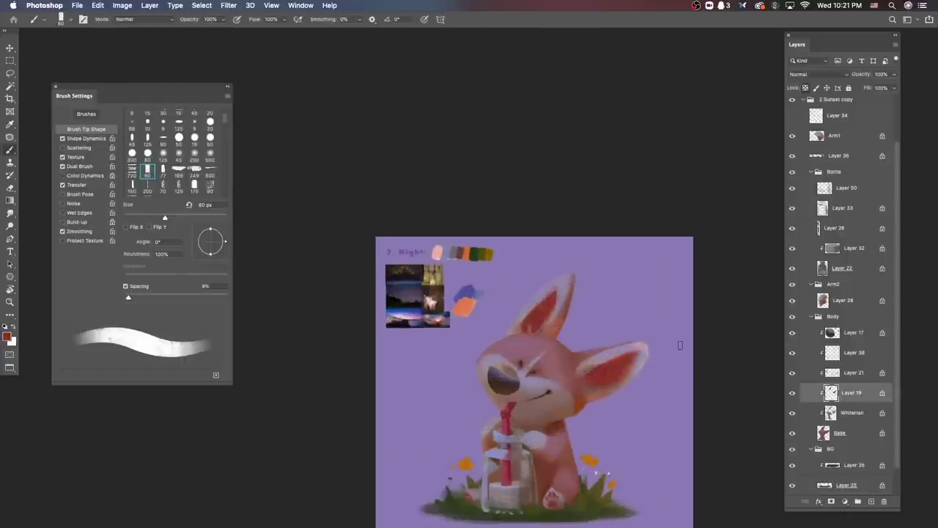
pyautogui.press('super+u')
pyautogui.click(885, 233)
# Step: Paint the nose on Layer 17 a flat dark brown, covering its highlight
pyautogui.moveTo(641, 361); pyautogui.dragTo(629, 327)
pyautogui.keyDown('super'); pyautogui.click(629, 326); pyautogui.keyUp('super')
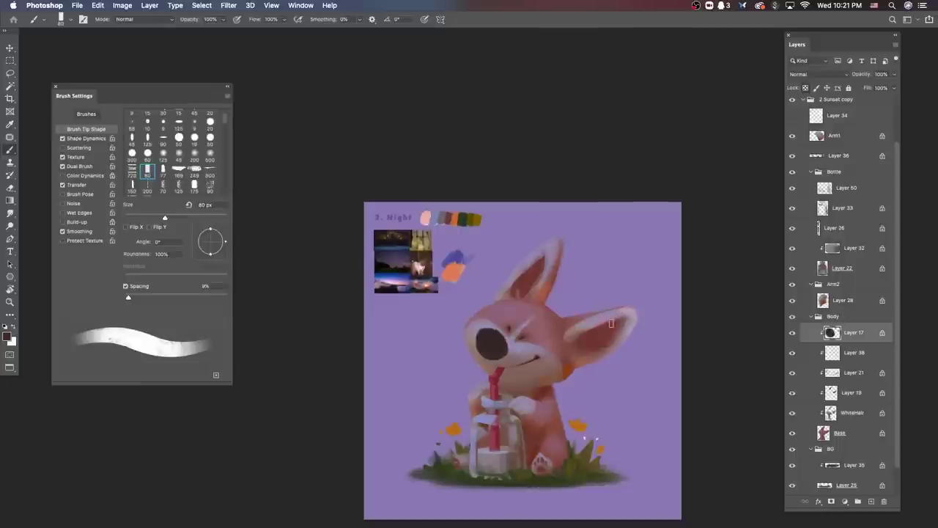
pyautogui.press('super+minus')
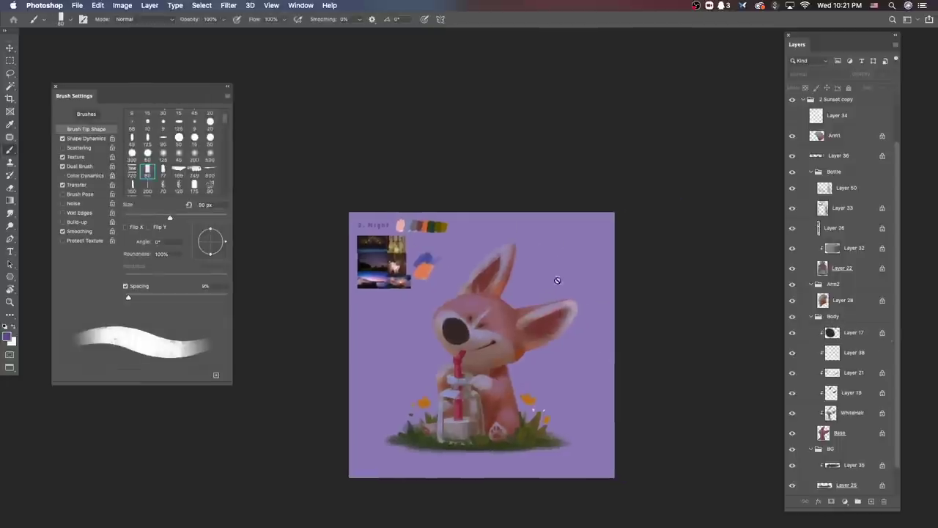
# Step: Darken the Background layer to deep indigo and recolor the flowers on Layer 25 a muted red-orange
pyautogui.scroll(-2, 883, 485)
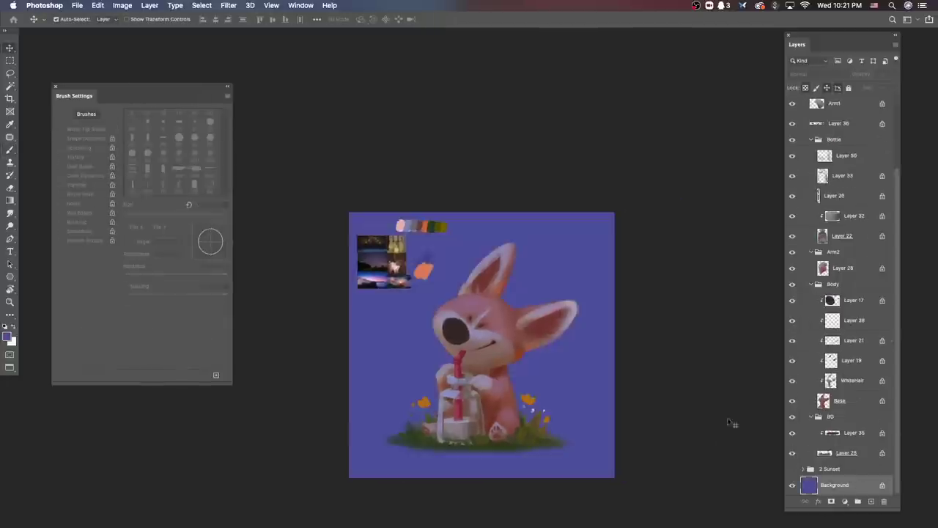
pyautogui.press('super+plus')
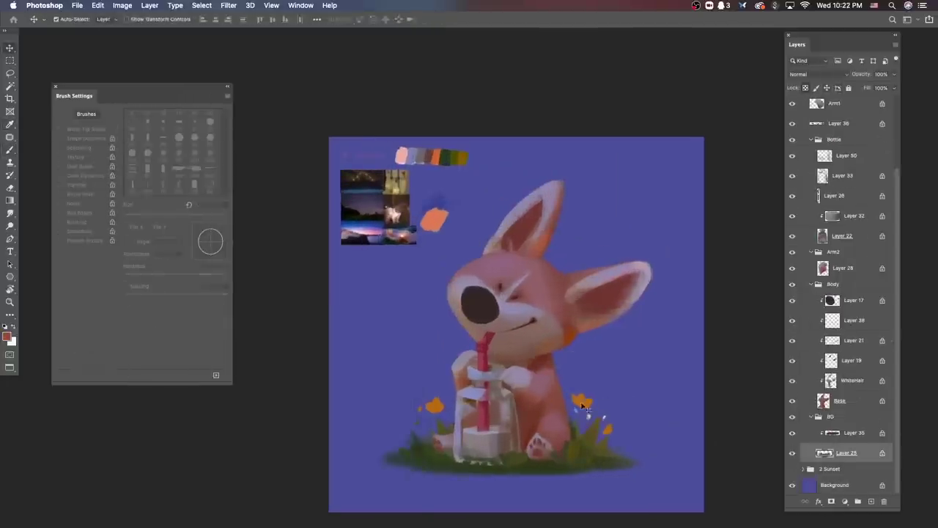
pyautogui.press('Return')
pyautogui.press('b')
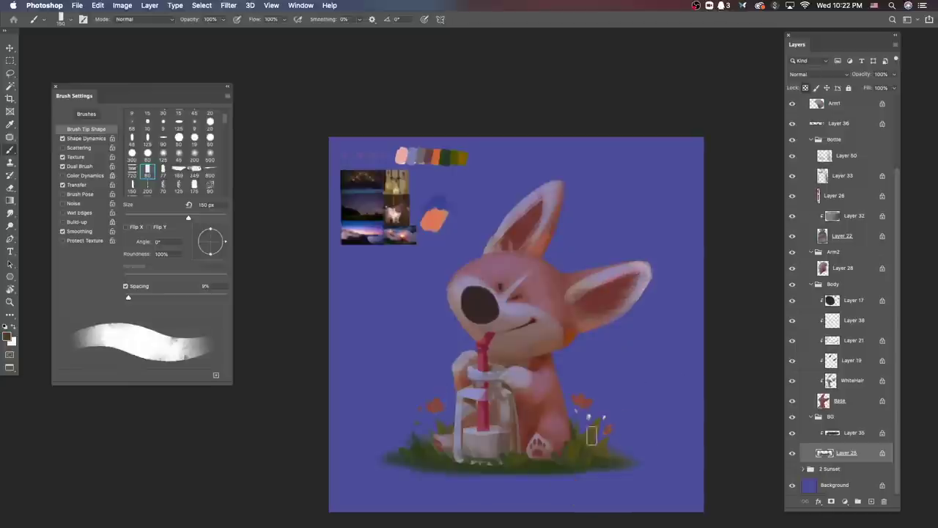
# Step: Pick a dark green and cover the clipped grass Layer 35 with it
pyautogui.keyDown('super'); pyautogui.click(592, 435); pyautogui.keyUp('super')
pyautogui.hotkey('alt', 'shift', 'c')
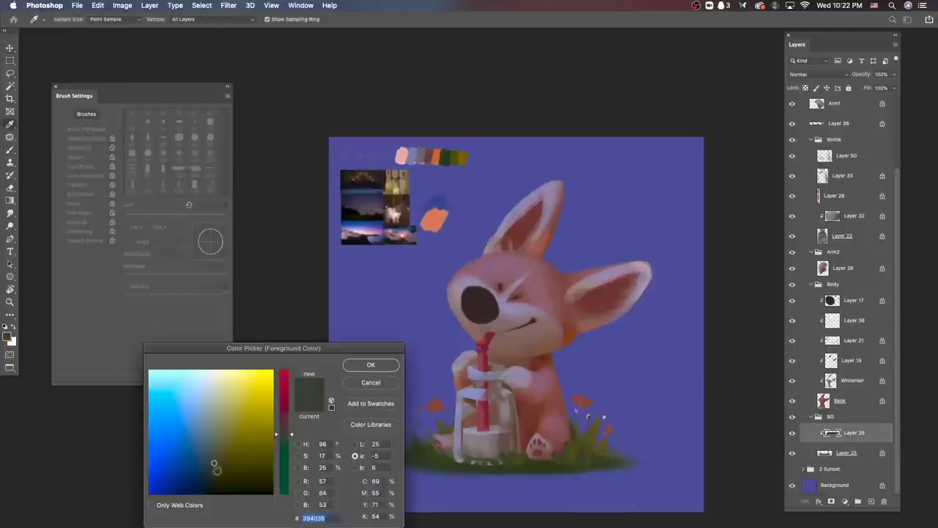
pyautogui.press('Return')
pyautogui.press('b')
pyautogui.moveTo(587, 418); pyautogui.dragTo(612, 469)
pyautogui.moveTo(432, 433); pyautogui.dragTo(557, 432)
pyautogui.press('l')
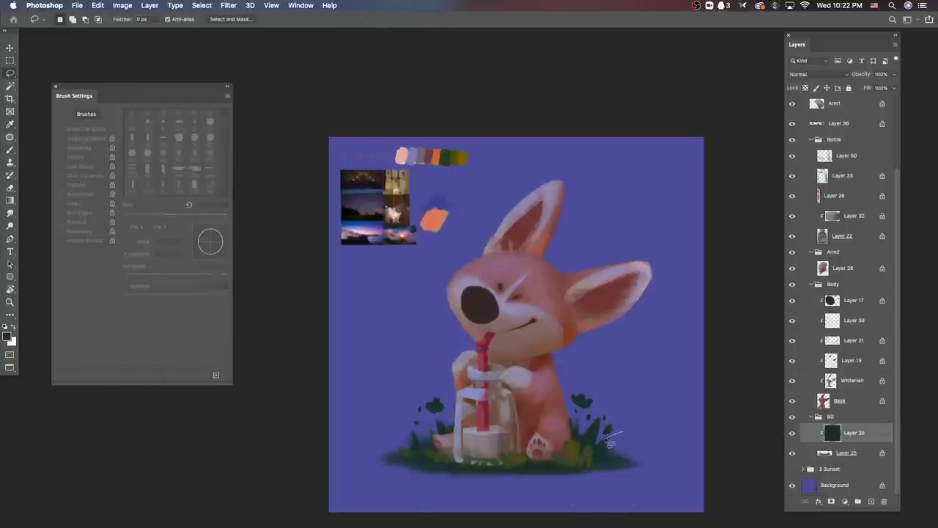
# Step: Clear the dark green from the flowers on Layer 35 and darken the front grass on Layer 36
pyautogui.moveTo(654, 412); pyautogui.dragTo(579, 399)
pyautogui.hotkey('alt', 'shift', 'c')
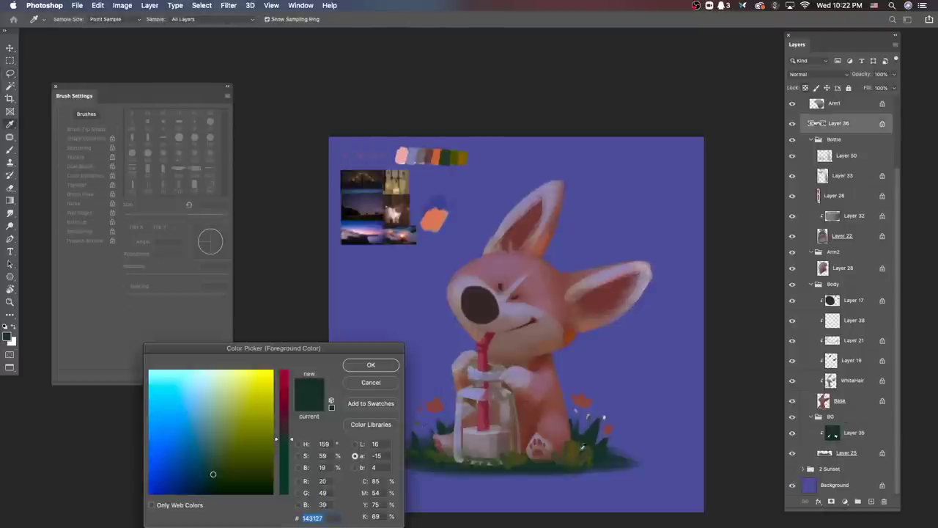
pyautogui.press('Escape')
pyautogui.keyDown('super'); pyautogui.click(374, 381); pyautogui.keyUp('super')
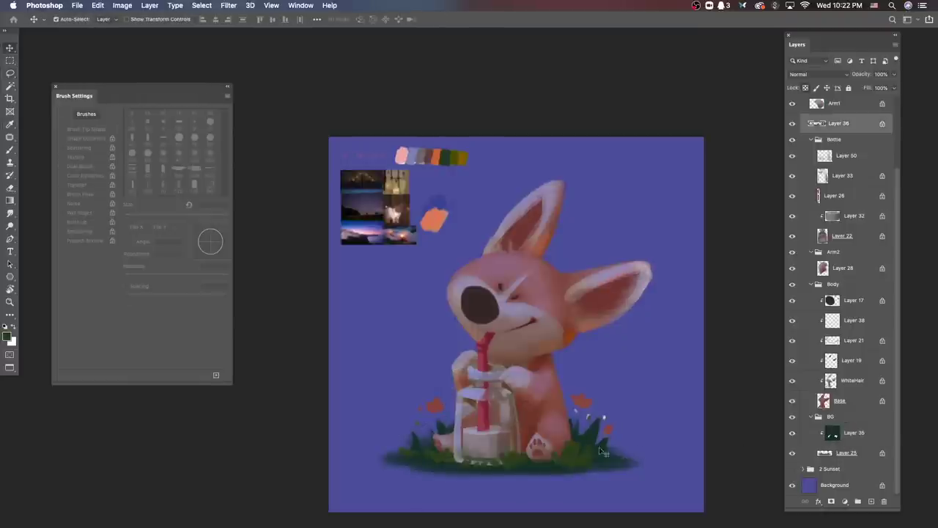
# Step: Add a new clipped layer above Layer 25 and paint dark green strokes over the grass on it
pyautogui.click(850, 433)
pyautogui.press('b')
pyautogui.press('l')
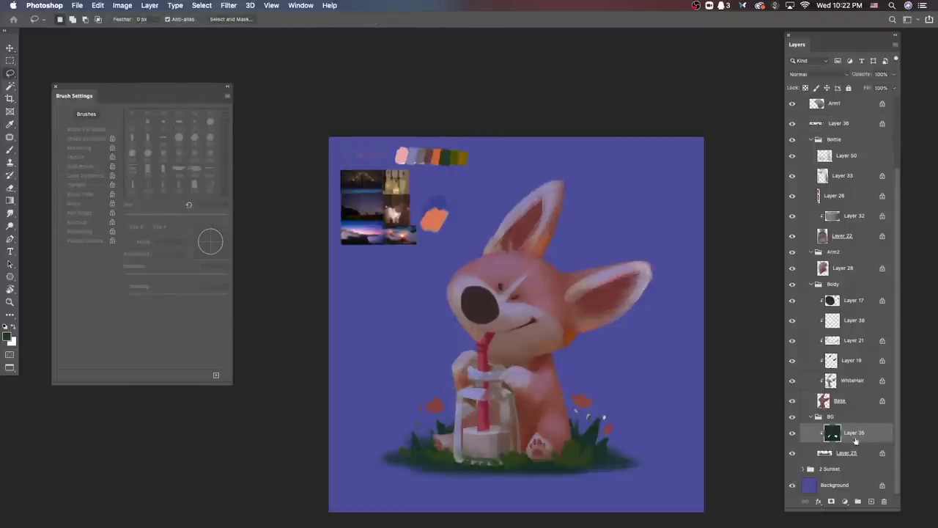
pyautogui.press('super+shift+alt+n')
pyautogui.press('b')
pyautogui.moveTo(592, 439)
pyautogui.mouseDown()
pyautogui.moveTo(540, 471)
pyautogui.moveTo(457, 466)
pyautogui.moveTo(447, 421)
pyautogui.mouseUp()
pyautogui.press('v')
# Step: Hide the jar highlights on Layer 33, remove Layer 50 and flatten the jar to a plain gray
pyautogui.click(812, 197)
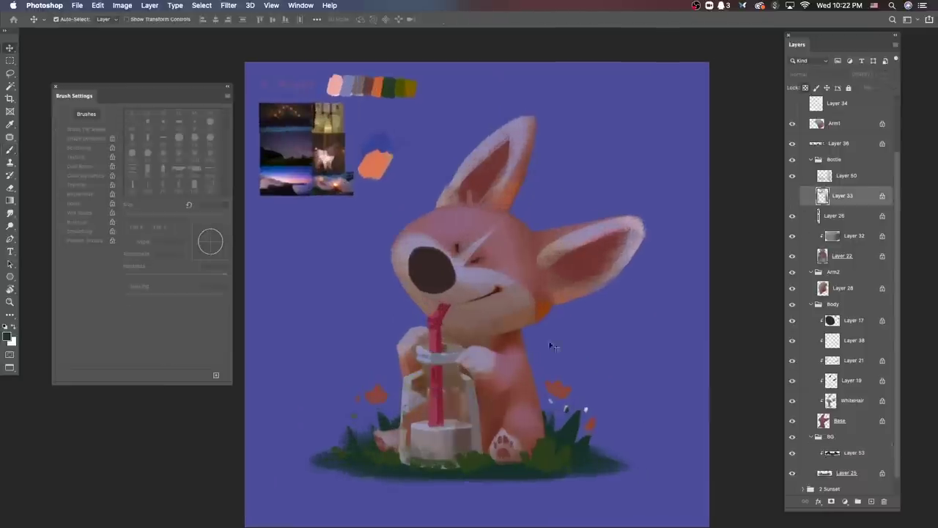
pyautogui.press('b')
pyautogui.moveTo(440, 359); pyautogui.dragTo(469, 447)
pyautogui.press('v')
pyautogui.click(461, 439)
pyautogui.hotkey('ctrl', 'e')
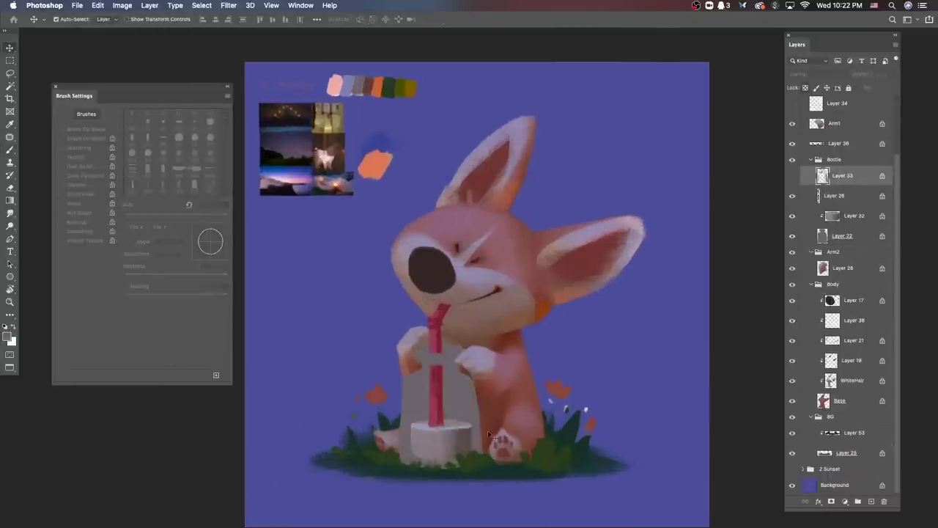
# Step: Remove the milk shape from inside the jar and select the straw on Layer 26
pyautogui.click(475, 448)
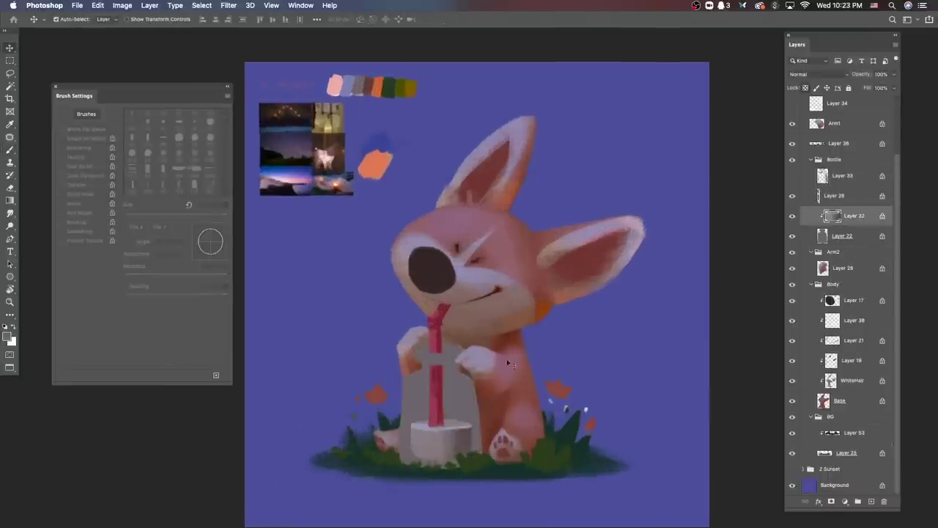
pyautogui.scroll(-2, 501, 251)
pyautogui.click(445, 416)
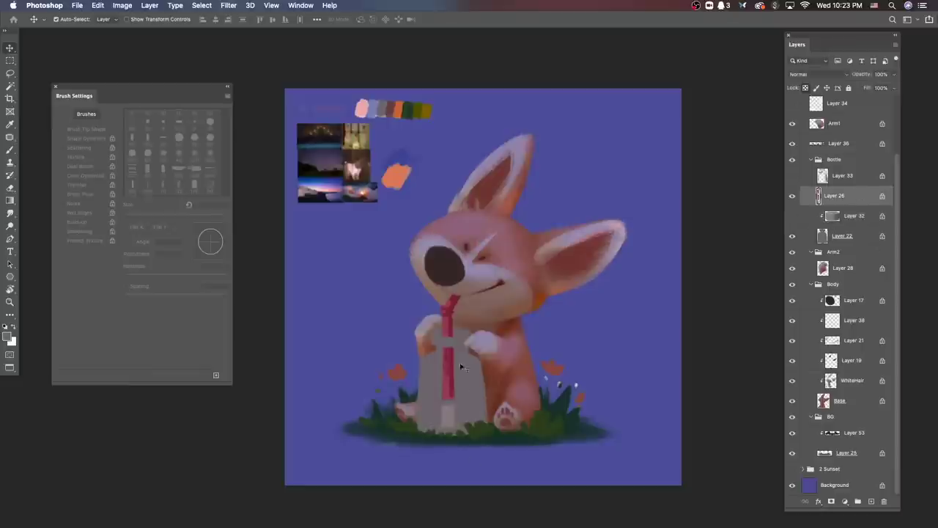
# Step: Fill the upper and lower parts of the straw on Layer 26 with a flat dark red
pyautogui.press('l')
pyautogui.press('b')
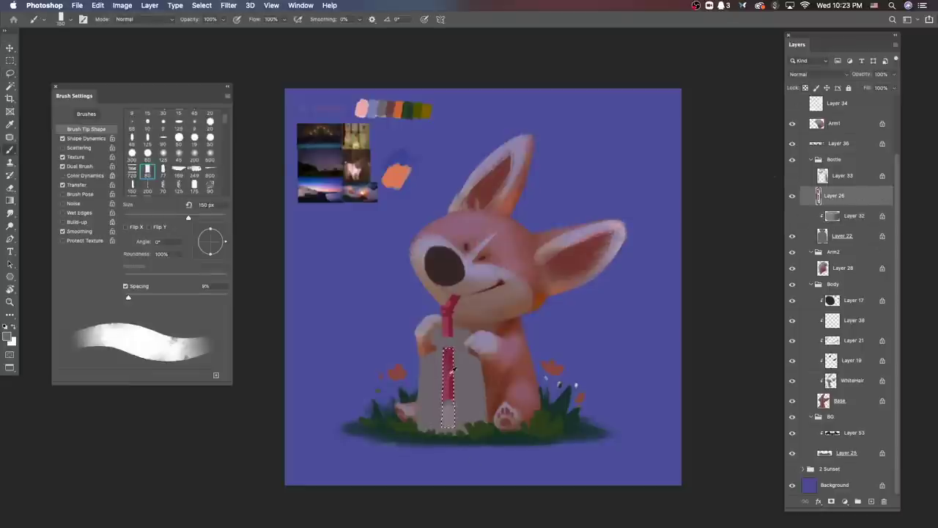
pyautogui.keyDown('alt'); pyautogui.click(448, 374); pyautogui.keyUp('alt')
pyautogui.click(7, 335)
pyautogui.press('Return')
pyautogui.hotkey('ctrl', 'd')
pyautogui.press('l')
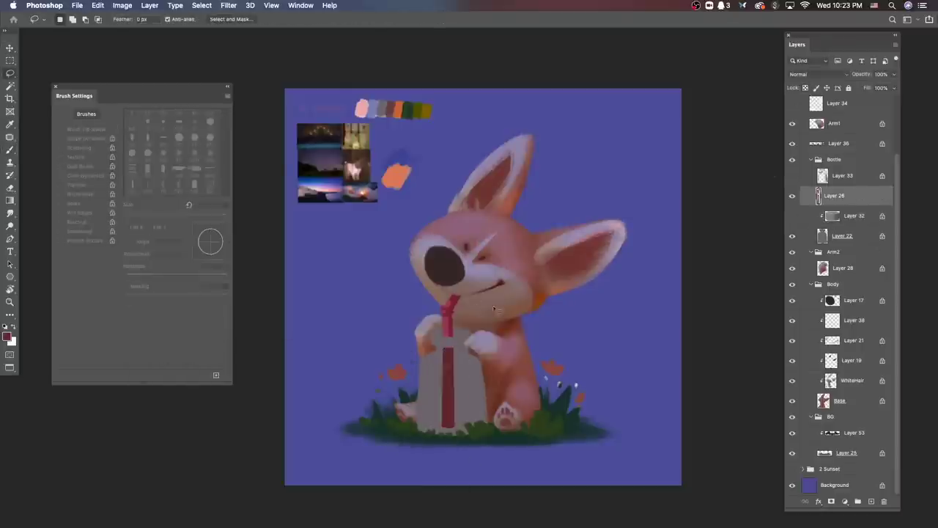
pyautogui.press('b')
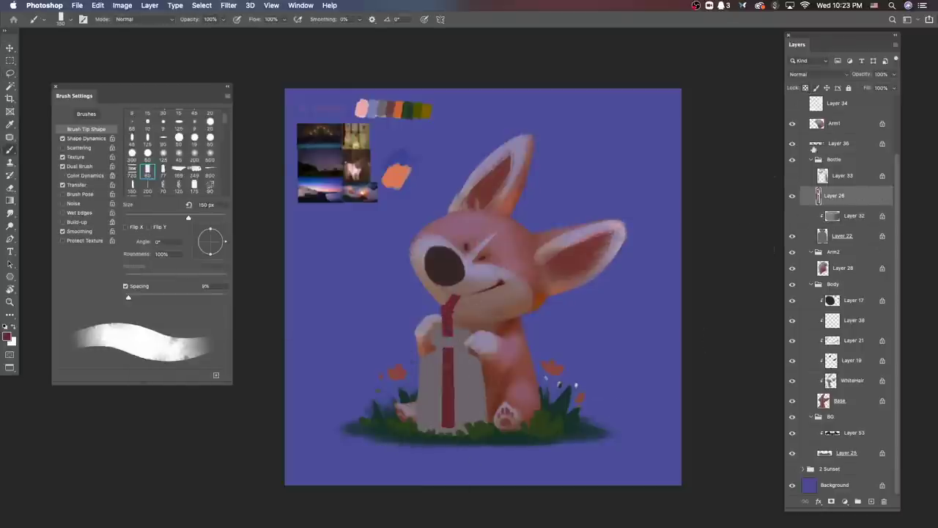
# Step: Fill the Base body with flat orange, add a clipped Multiply layer above it and paint a violet patch sampled from the background
pyautogui.keyDown('ctrl'); pyautogui.click(513, 293); pyautogui.keyUp('ctrl')
pyautogui.keyDown('alt'); pyautogui.click(660, 394); pyautogui.keyUp('alt')
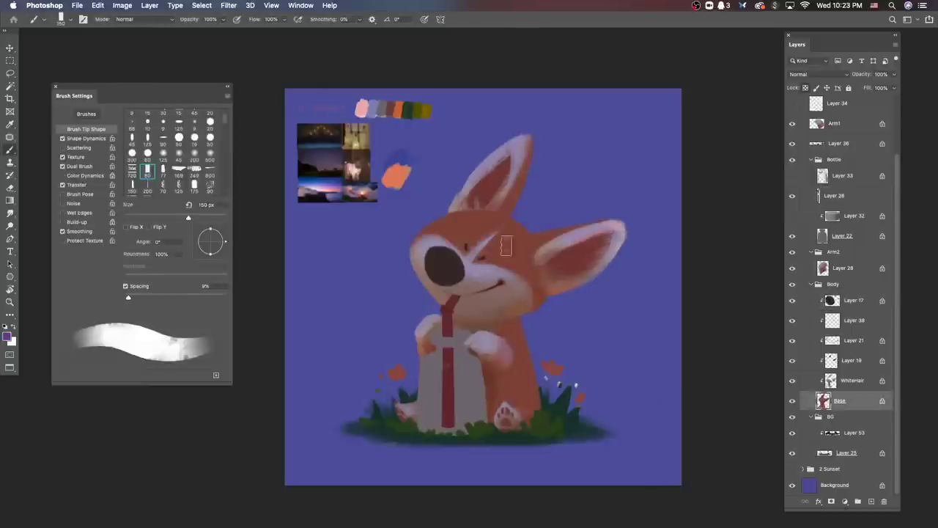
pyautogui.hotkey('ctrl', 'shift', 'alt', 'n')
pyautogui.click(818, 74)
pyautogui.click(821, 118)
pyautogui.moveTo(523, 226); pyautogui.dragTo(517, 248)
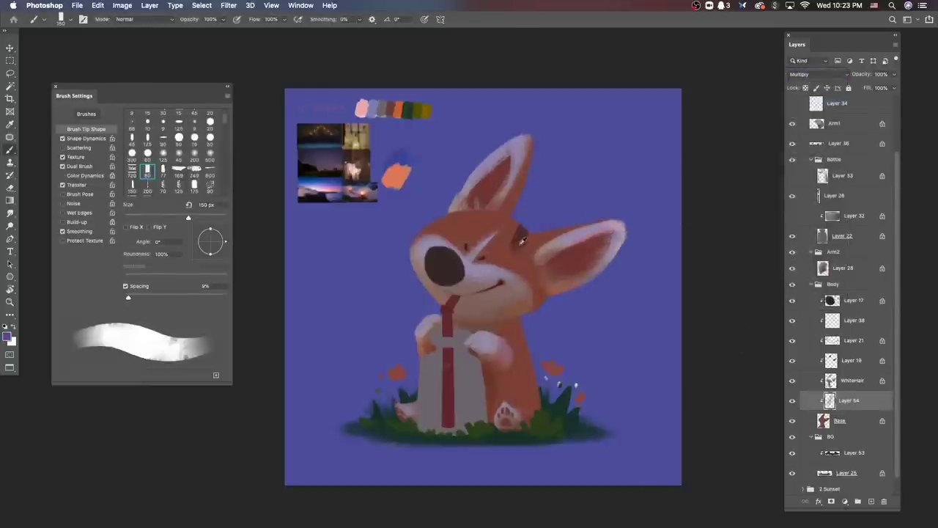
# Step: Darken the whole lassoed character with the multiplied body color and merge the Multiply layer into Base
pyautogui.hotkey('ctrl', 'shift', 'd')
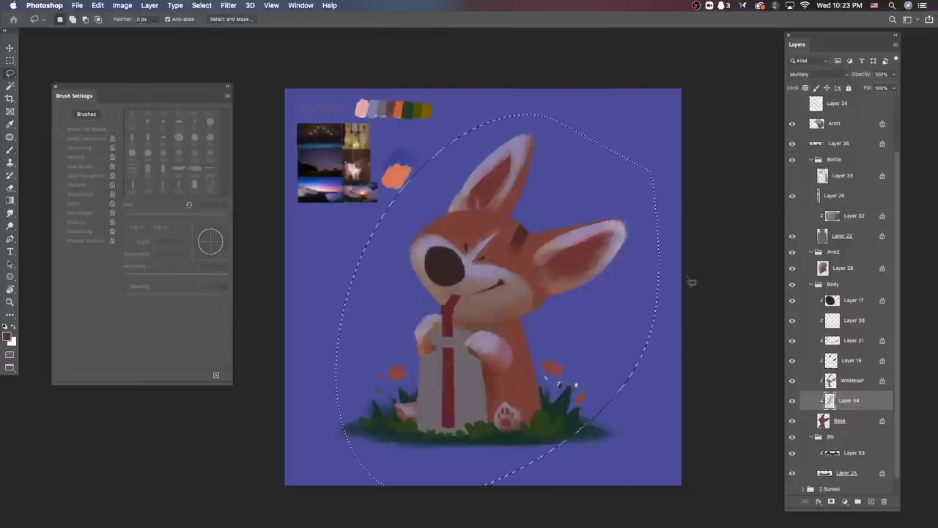
pyautogui.hotkey('shift', 'alt', 'n')
pyautogui.hotkey('ctrl', 'e')
pyautogui.hotkey('ctrl', 'd')
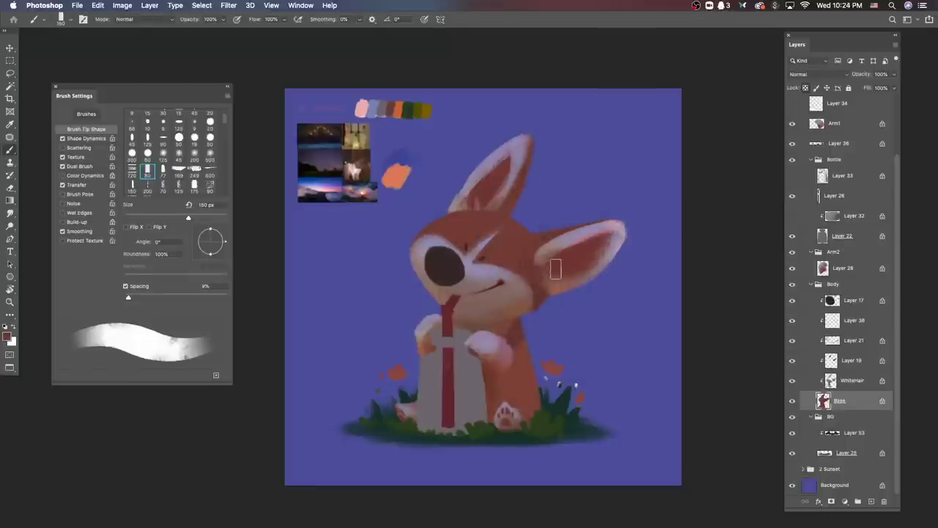
# Step: Recolor the light fur on the WhiteHair layer with a flat muted mauve
pyautogui.scroll(3, 521, 433)
pyautogui.hotkey('alt', ']')
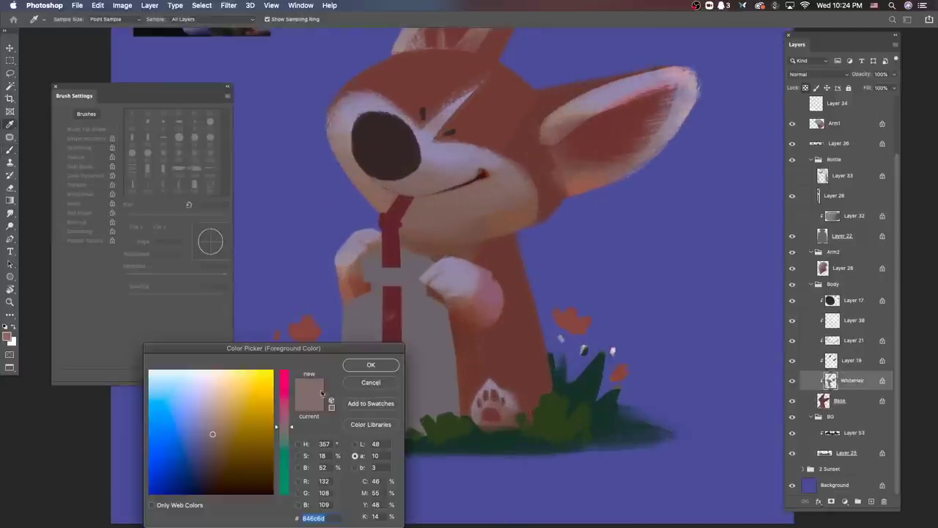
pyautogui.click(370, 368)
pyautogui.press('b')
pyautogui.scroll(-5, 513, 330)
pyautogui.scroll(3, 513, 330)
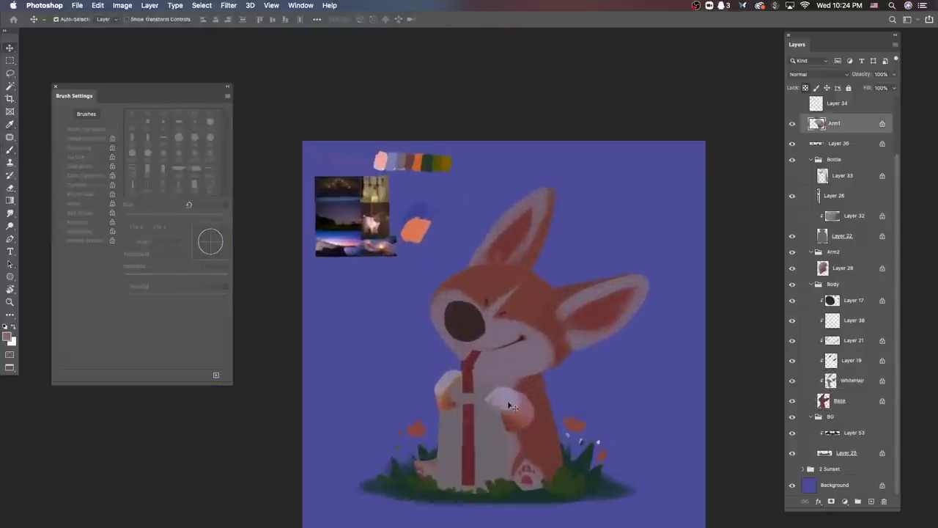
# Step: Repaint both arms and paws on Arm1 and Layer 28 in muted mauve and reddish brown with the textured 70 brush
pyautogui.rightClick(531, 358)
pyautogui.doubleClick(613, 496)
pyautogui.keyDown('super'); pyautogui.click(452, 375); pyautogui.keyUp('super')
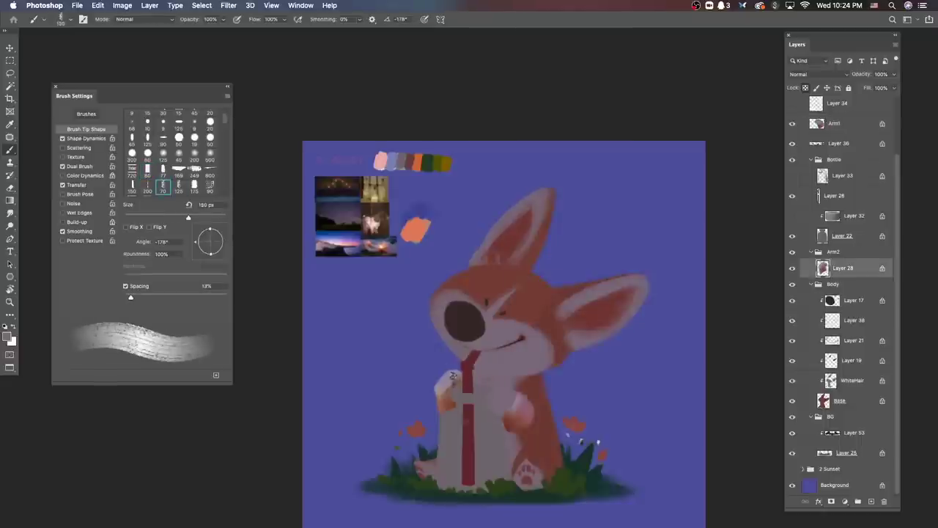
pyautogui.keyDown('alt'); pyautogui.click(512, 403); pyautogui.keyUp('alt')
pyautogui.keyDown('super'); pyautogui.click(512, 403); pyautogui.keyUp('super')
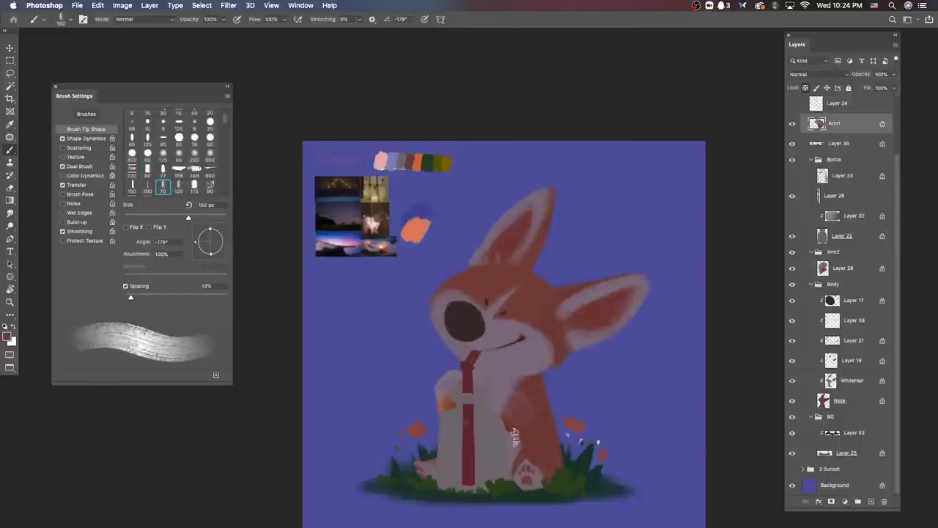
pyautogui.keyDown('super'); pyautogui.click(464, 396); pyautogui.keyUp('super')
pyautogui.scroll(-3, 579, 396)
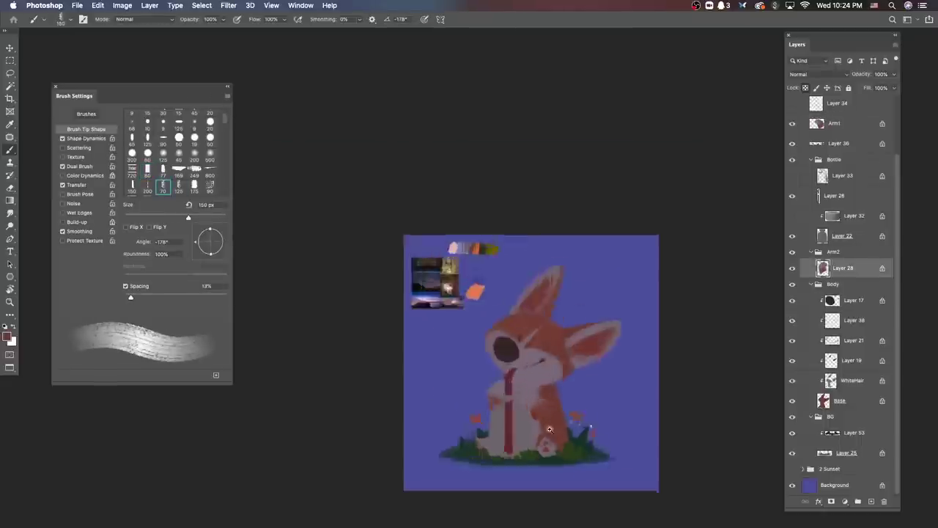
# Step: Shift the nose on Layer 17 to a dark purple
pyautogui.scroll(5, 509, 320)
pyautogui.click(828, 340)
pyautogui.scroll(3, 513, 308)
pyautogui.scroll(-5, 513, 307)
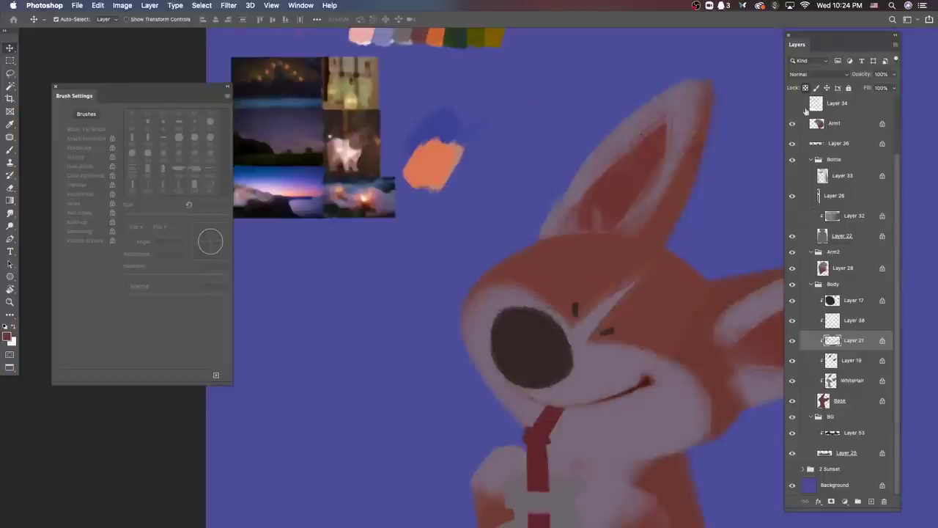
pyautogui.keyDown('super'); pyautogui.click(609, 325); pyautogui.keyUp('super')
pyautogui.press('Return')
pyautogui.scroll(-5, 523, 392)
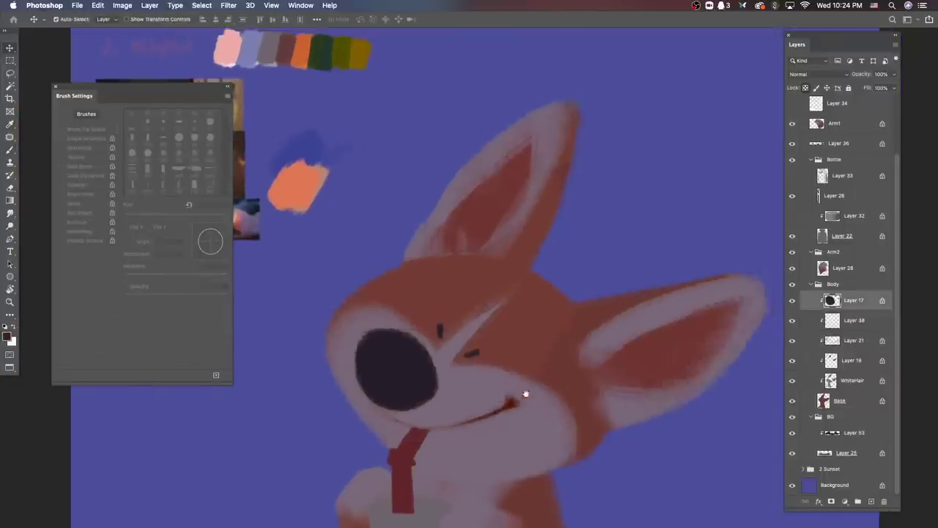
# Step: Adjust the mouth's hue and saturation, and recolor the jar on Layer 22 a muted blue-gray
pyautogui.scroll(3, 514, 374)
pyautogui.keyDown('super'); pyautogui.click(515, 374); pyautogui.keyUp('super')
pyautogui.press('super+u')
pyautogui.press('Return')
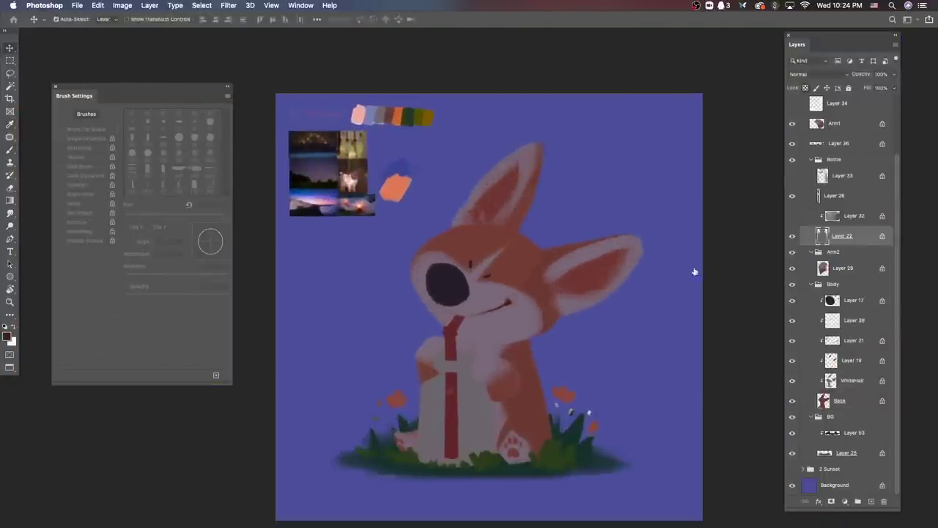
pyautogui.press('b')
pyautogui.keyDown('alt'); pyautogui.click(467, 377); pyautogui.keyUp('alt')
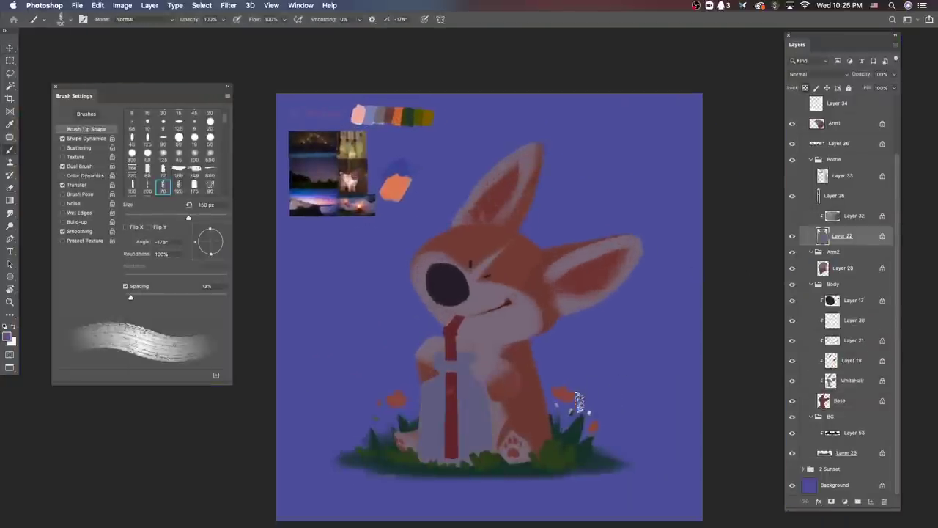
# Step: Repaint the small white blossoms on Layer 25 in light lavender
pyautogui.keyDown('super'); pyautogui.click(586, 404); pyautogui.keyUp('super')
pyautogui.scroll(3, 596, 398)
pyautogui.keyDown('alt'); pyautogui.click(628, 373); pyautogui.keyUp('alt')
pyautogui.press('i')
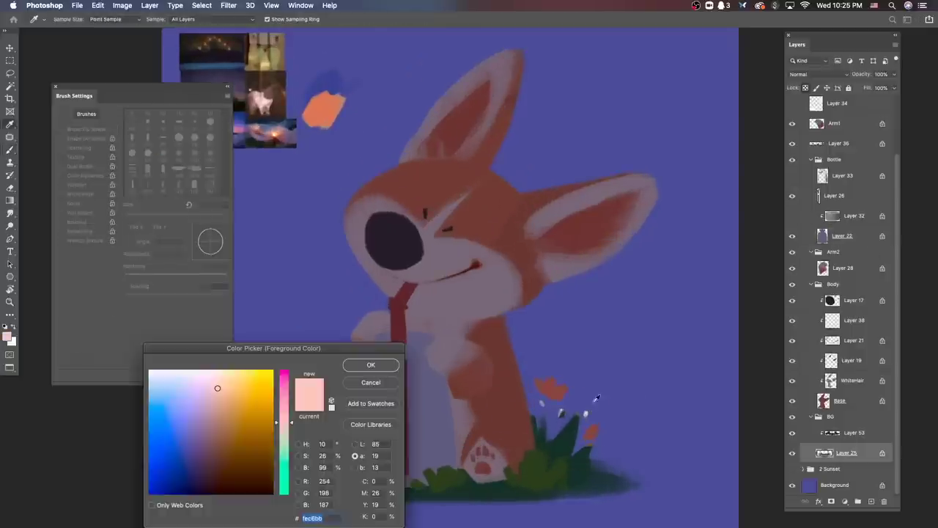
pyautogui.click(285, 419)
pyautogui.press('Return')
pyautogui.press('b')
pyautogui.rightClick(622, 277)
pyautogui.press('Escape')
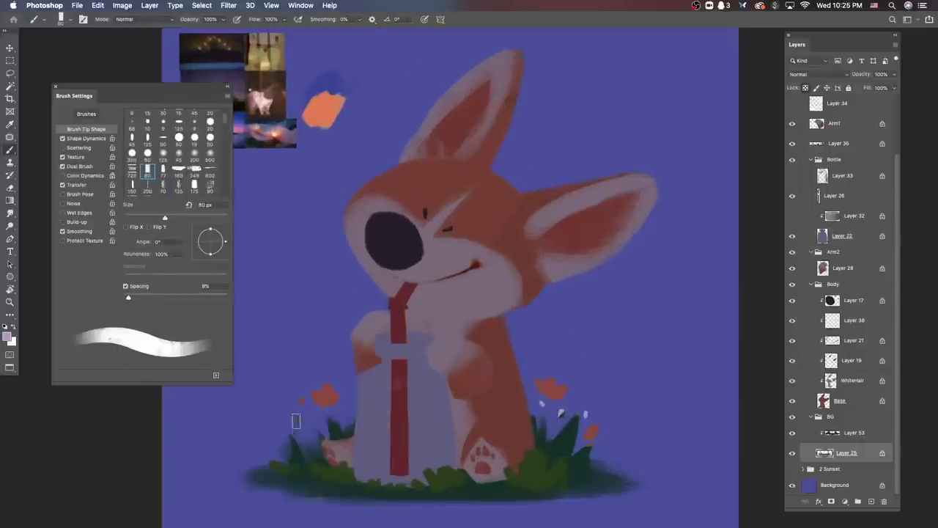
# Step: Erase the dark paint covering the small blossom on the clipped Layer 53
pyautogui.press('e')
pyautogui.keyDown('super'); pyautogui.click(561, 412); pyautogui.keyUp('super')
pyautogui.scroll(-3, 616, 406)
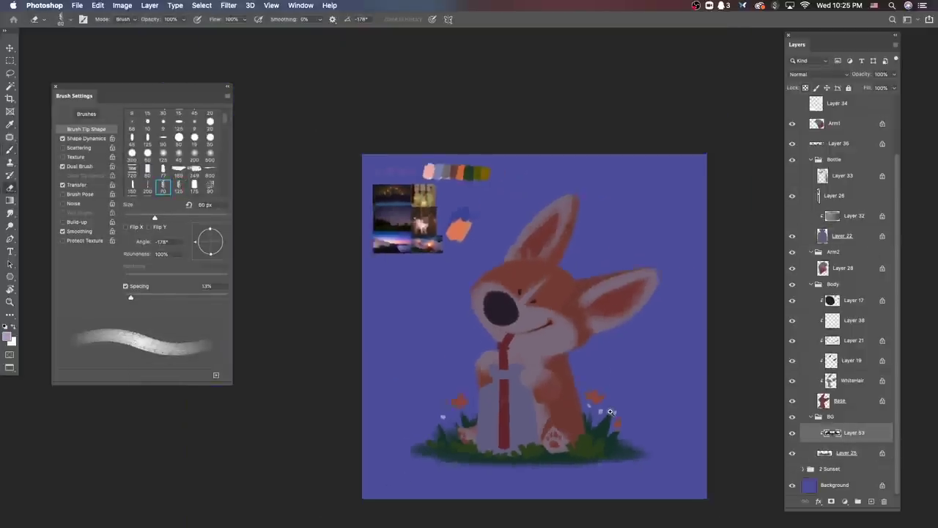
pyautogui.scroll(1, 611, 413)
pyautogui.scroll(2, 606, 410)
# Step: Reshape the orange flower right of the fox on Layer 25 into a pointed bud by erasing around a lasso selection
pyautogui.keyDown('super'); pyautogui.click(586, 395); pyautogui.keyUp('super')
pyautogui.press('l')
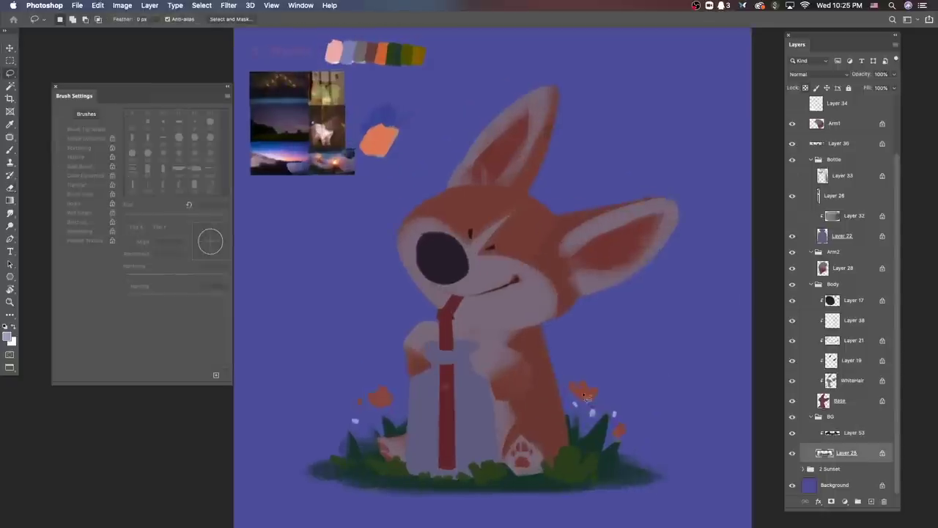
pyautogui.press('b')
pyautogui.keyDown('alt'); pyautogui.click(585, 391); pyautogui.keyUp('alt')
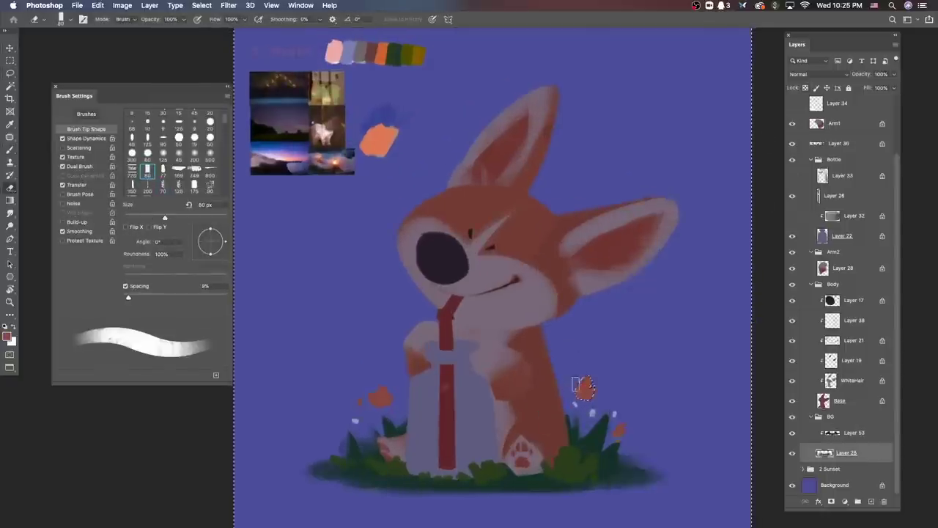
# Step: Trim the orange flower left of the jar into a matching pointed bud and clear the selection
pyautogui.press('l')
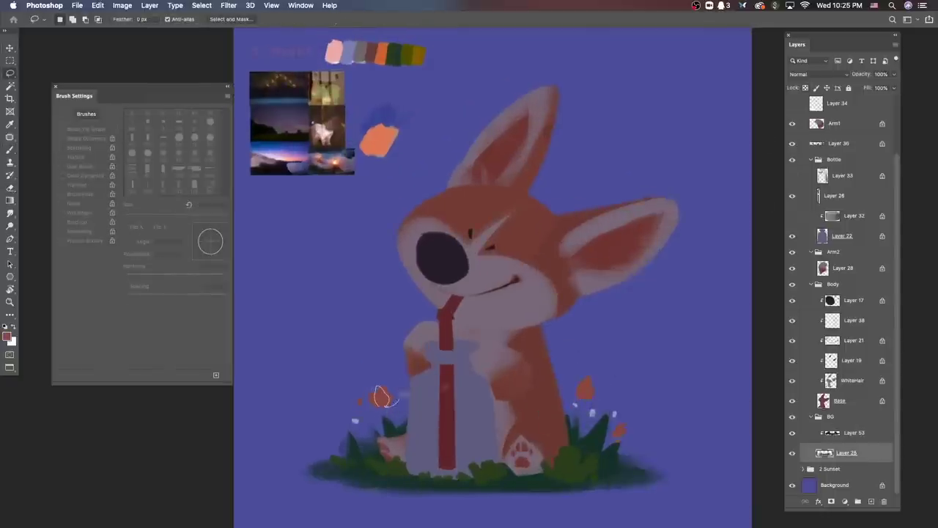
pyautogui.press('b')
pyautogui.moveTo(374, 388); pyautogui.dragTo(392, 400)
pyautogui.press('l')
pyautogui.hotkey('ctrl', 'd')
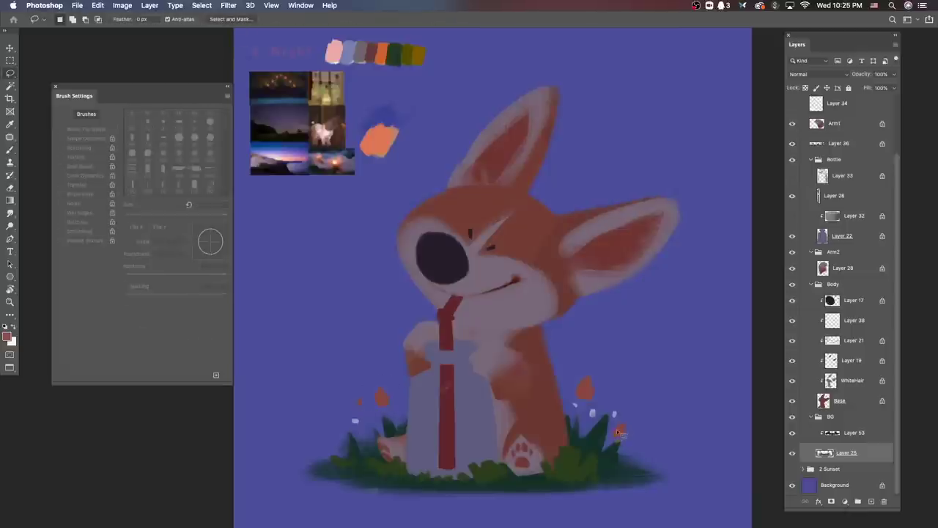
# Step: Trim the small orange flower at the far right on Layer 25 and clear the selection
pyautogui.press('b')
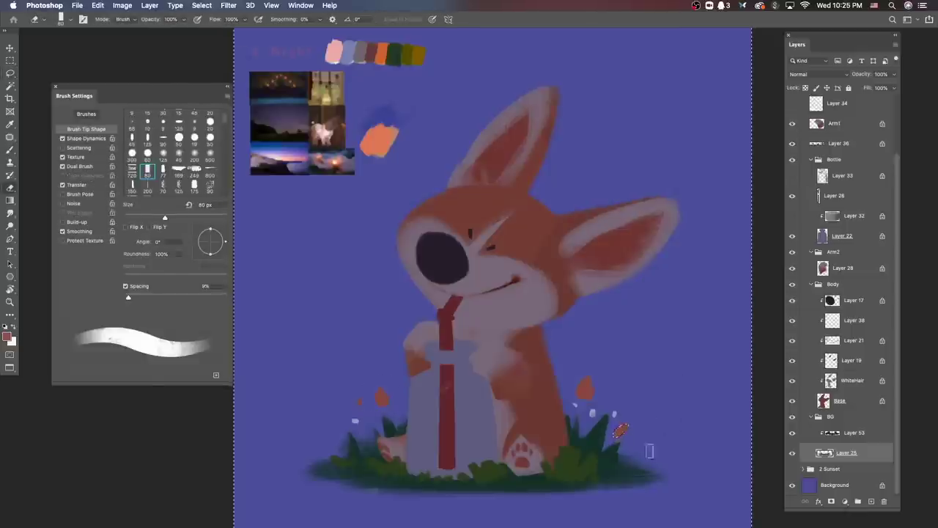
pyautogui.press('v')
pyautogui.scroll(-3, 660, 425)
pyautogui.scroll(5, 547, 336)
# Step: Repaint the fox's two small eyes on Layer 17 as slanted strokes using the dark nose color
pyautogui.click(547, 336)
pyautogui.press('b')
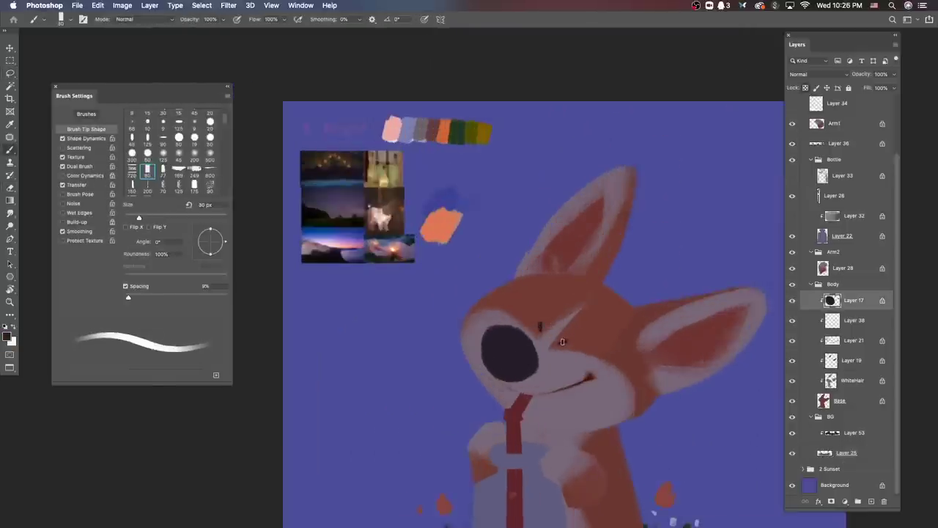
pyautogui.keyDown('alt'); pyautogui.click(519, 347); pyautogui.keyUp('alt')
pyautogui.press(']')
pyautogui.press(']')
pyautogui.press(']')
pyautogui.press(']')
pyautogui.press(']')
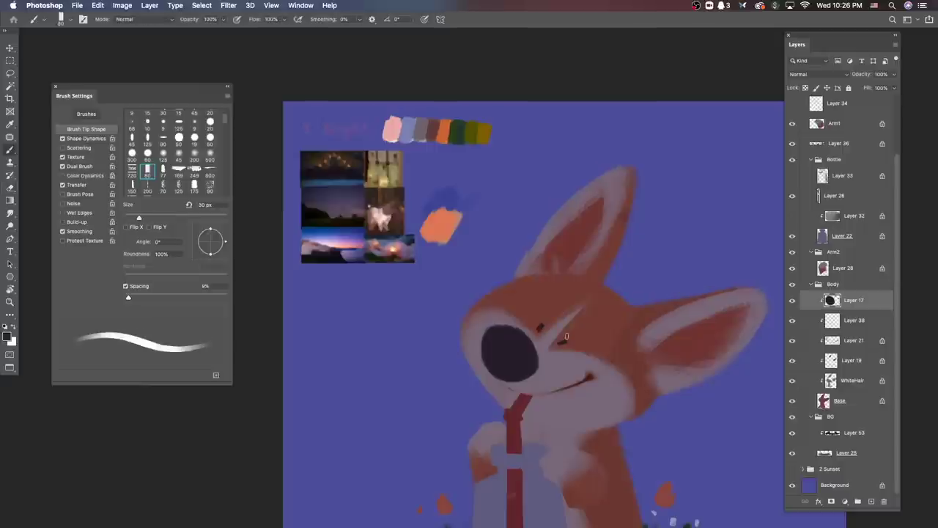
# Step: Erase the long smile line on Layer 21 and paint a short dark mouth stroke beside the straw
pyautogui.scroll(-3, 616, 392)
pyautogui.scroll(1, 637, 383)
pyautogui.keyDown('super'); pyautogui.click(608, 382); pyautogui.keyUp('super')
pyautogui.keyDown('super'); pyautogui.click(598, 379); pyautogui.keyUp('super')
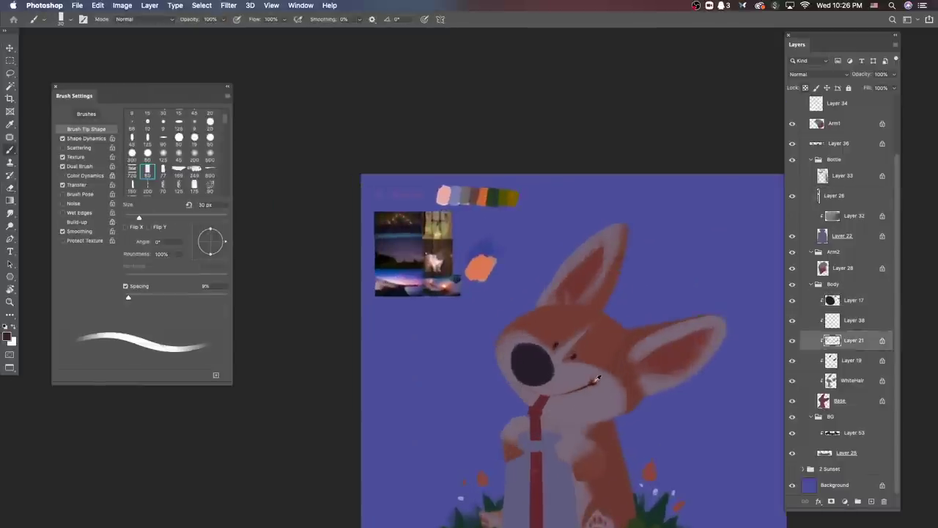
pyautogui.press('e')
pyautogui.moveTo(597, 380); pyautogui.dragTo(573, 391)
pyautogui.press('b')
pyautogui.click(556, 401)
pyautogui.press('e')
pyautogui.press('b')
pyautogui.press('e')
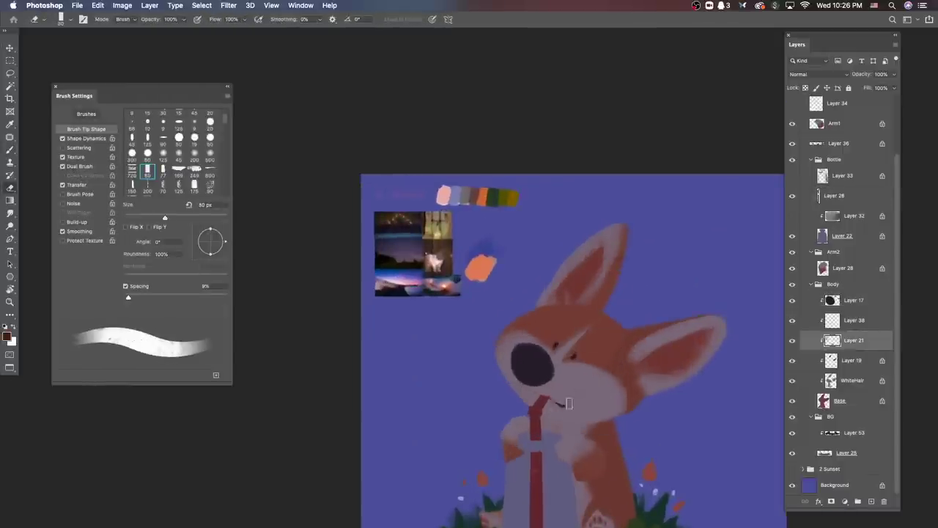
# Step: Tilt the straw on Layer 26 and rework its bent tip so it extends across the muzzle
pyautogui.scroll(-3, 609, 395)
pyautogui.press('super+z')
pyautogui.press('super+z')
pyautogui.press('super+z')
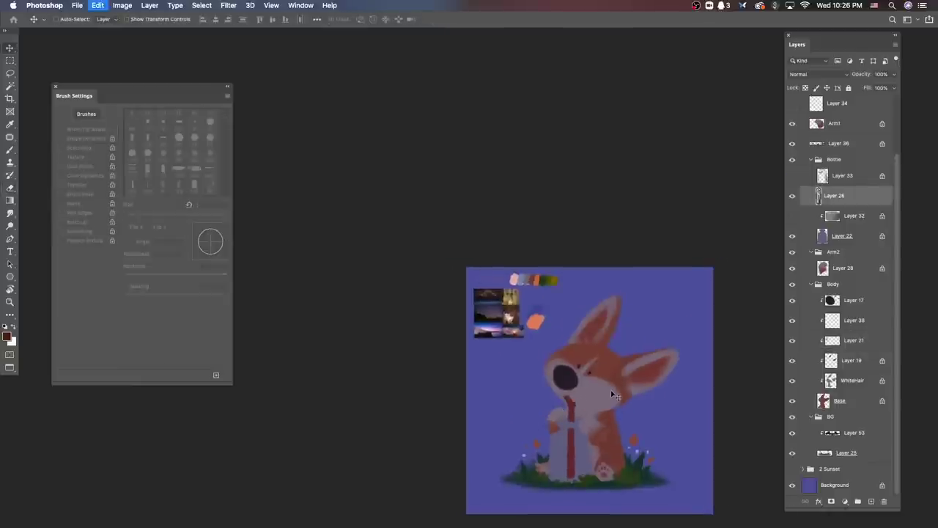
pyautogui.moveTo(573, 412); pyautogui.dragTo(592, 439)
pyautogui.press('e')
pyautogui.press('b')
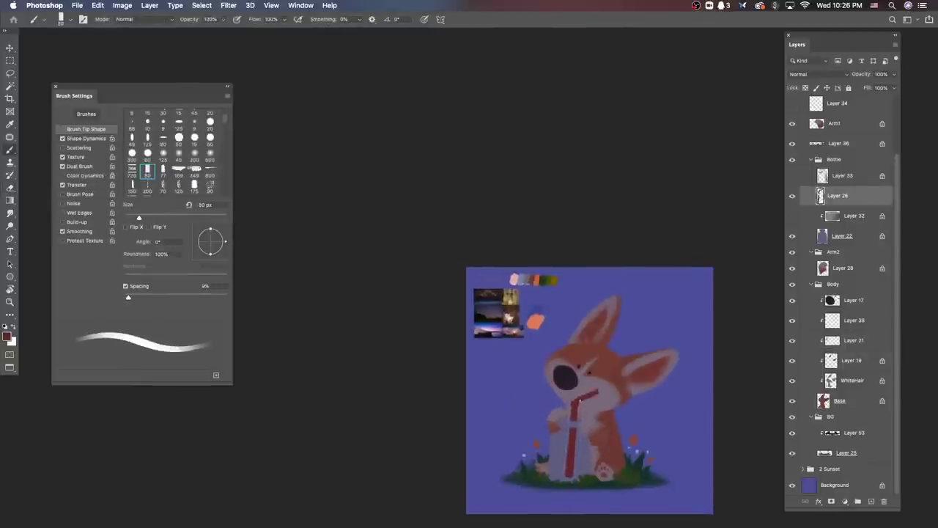
pyautogui.press('e')
pyautogui.press('b')
pyautogui.press('e')
pyautogui.press('b')
# Step: Retouch the fox's mouth on Layer 21 in a very dark brown
pyautogui.scroll(-3, 635, 406)
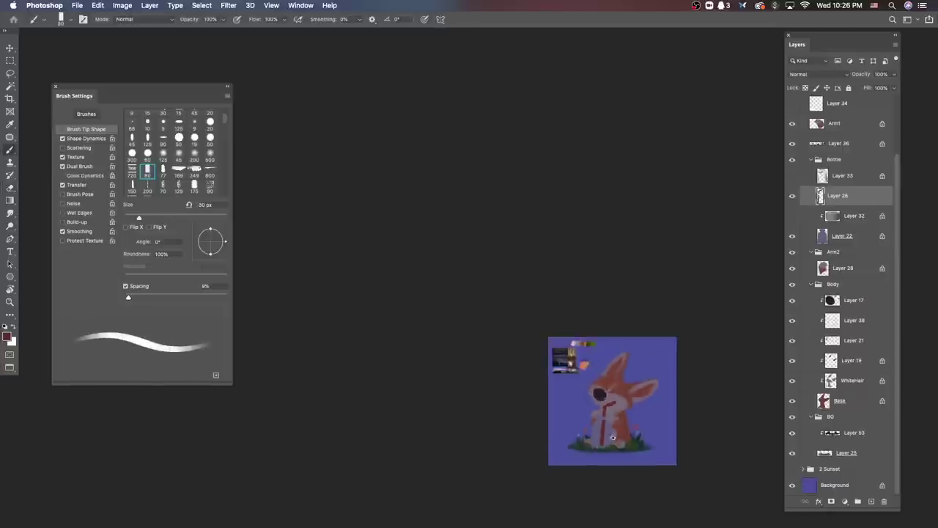
pyautogui.scroll(4, 635, 406)
pyautogui.keyDown('super'); pyautogui.click(575, 386); pyautogui.keyUp('super')
pyautogui.keyDown('super'); pyautogui.click(544, 366); pyautogui.keyUp('super')
pyautogui.press('F12')
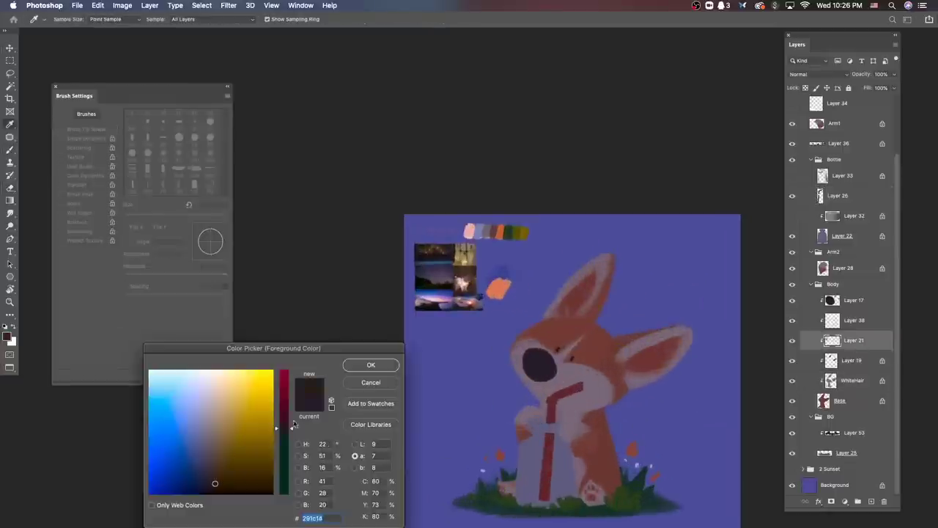
pyautogui.press('Escape')
pyautogui.scroll(-3, 584, 393)
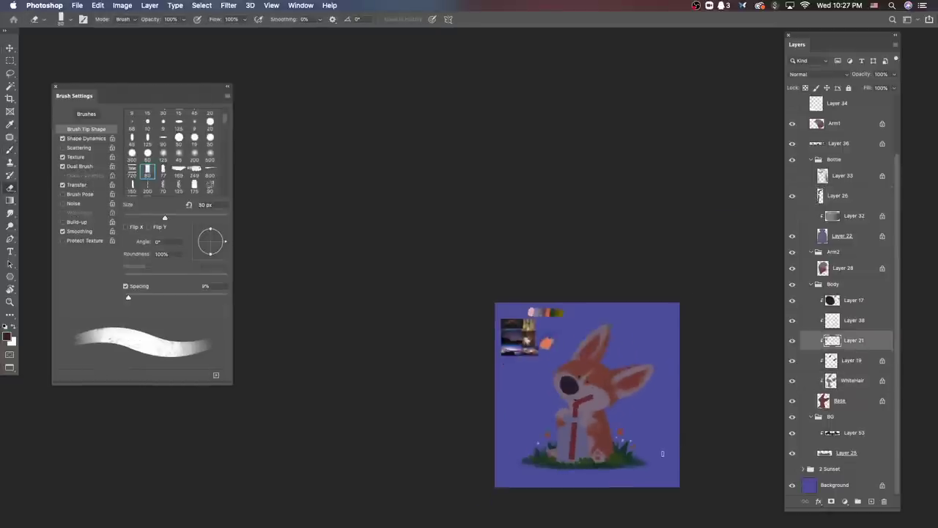
# Step: Try flipping the straw on Layer 26 horizontally and repositioning it over the jar
pyautogui.scroll(4, 611, 433)
pyautogui.press('v')
pyautogui.keyDown('super'); pyautogui.click(543, 348); pyautogui.keyUp('super')
pyautogui.press('super+t')
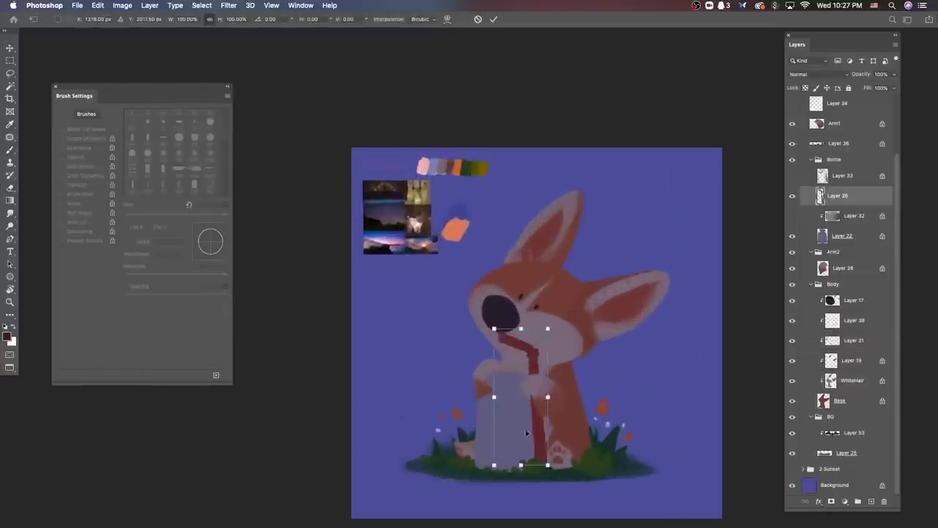
pyautogui.moveTo(537, 440)
pyautogui.mouseDown()
pyautogui.moveTo(510, 445)
pyautogui.moveTo(523, 410)
pyautogui.moveTo(543, 417)
pyautogui.mouseUp()
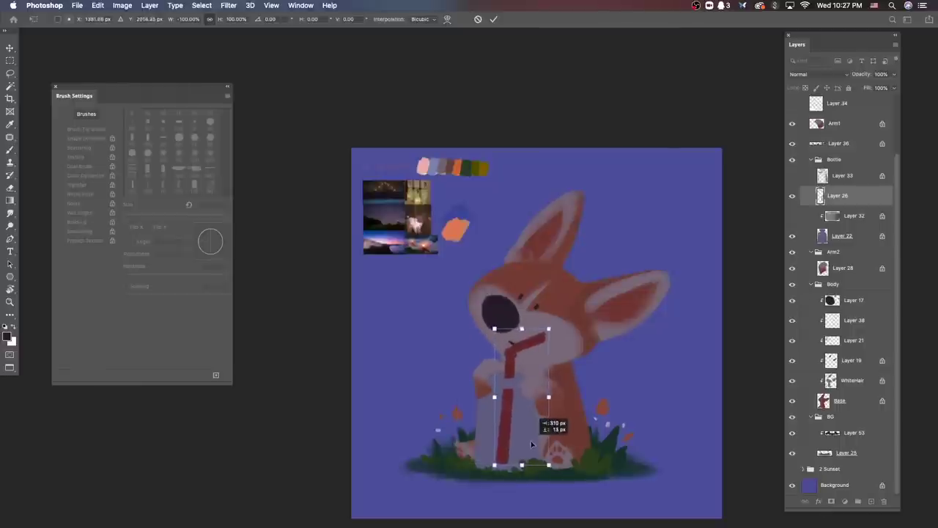
pyautogui.press('Return')
# Step: Clean up the short mouth line next to the straw on Layer 21 with brush and eraser
pyautogui.press('b')
pyautogui.keyDown('super'); pyautogui.click(522, 342); pyautogui.keyUp('super')
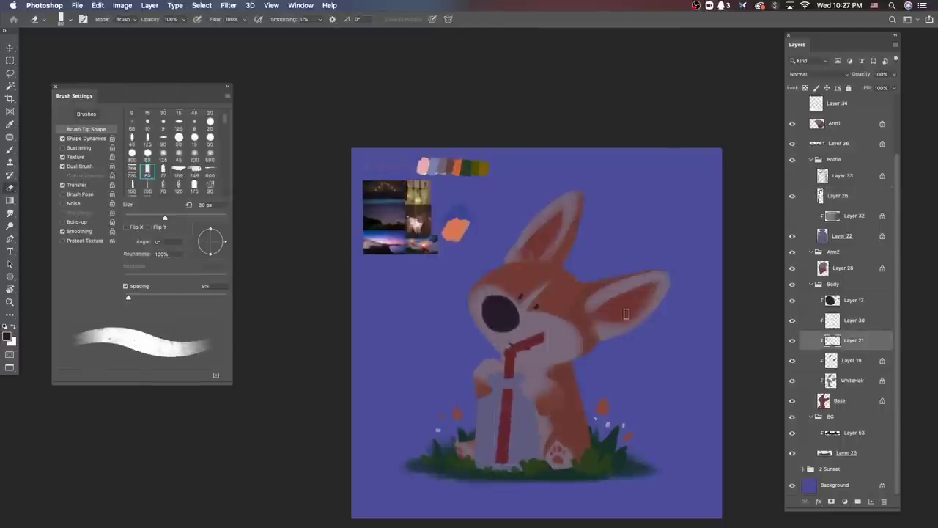
pyautogui.press('e')
pyautogui.scroll(-5, 588, 326)
pyautogui.scroll(3, 589, 327)
# Step: Hide the straw on Layer 26 and tidy the exposed mouth line on Layer 21
pyautogui.press('v')
pyautogui.keyDown('super'); pyautogui.click(531, 381); pyautogui.keyUp('super')
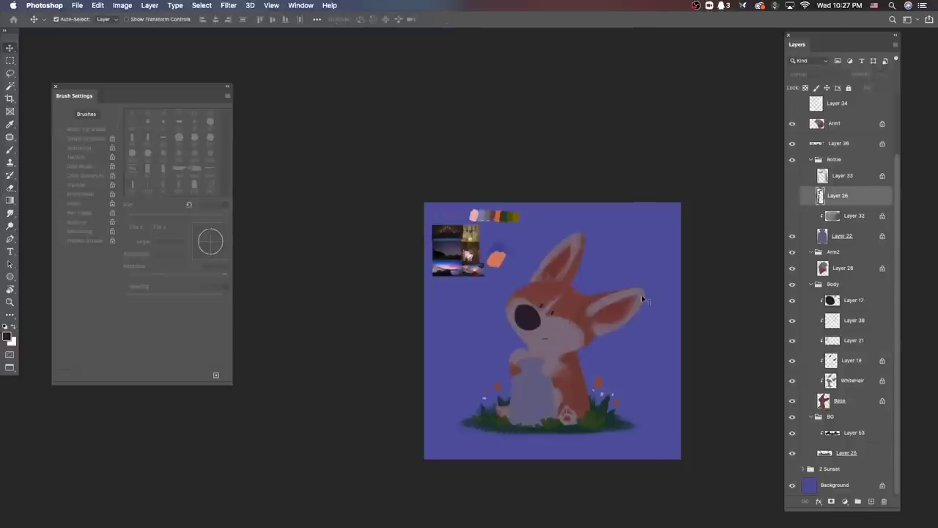
pyautogui.scroll(3, 552, 340)
pyautogui.keyDown('super'); pyautogui.click(551, 341); pyautogui.keyUp('super')
pyautogui.press('e')
pyautogui.scroll(-4, 619, 337)
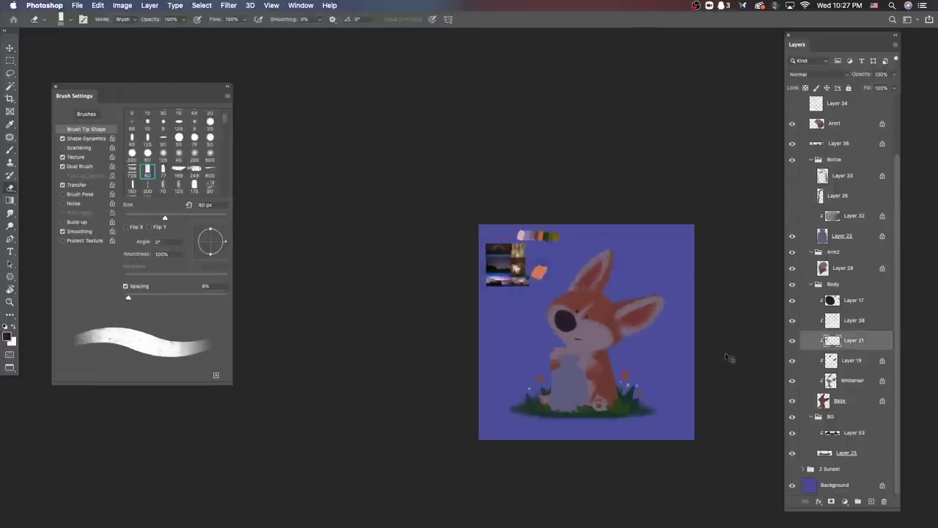
# Step: Show the straw again in the mirrored canvas, rotate it about 80° and lay it on the grass beside the jar
pyautogui.scroll(3, 660, 381)
pyautogui.keyDown('super'); pyautogui.click(541, 350); pyautogui.keyUp('super')
pyautogui.press('b')
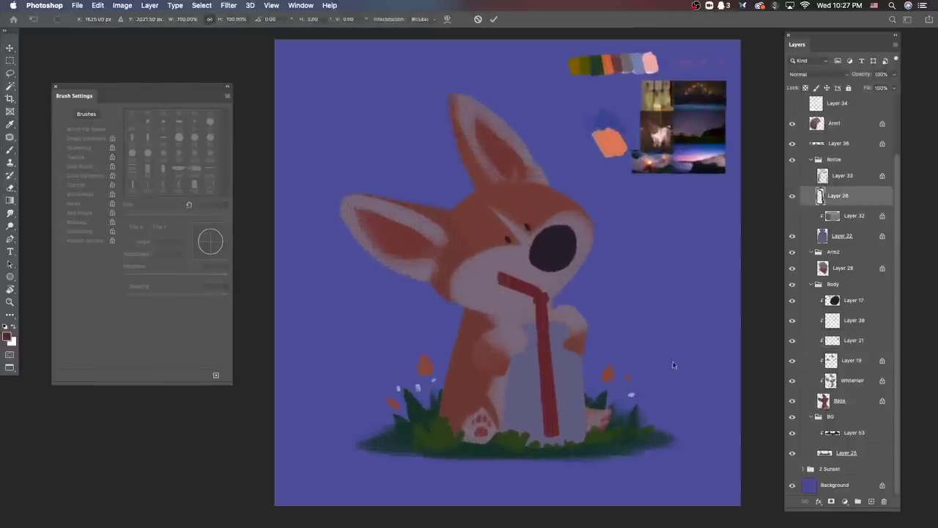
pyautogui.press('super+t')
pyautogui.moveTo(674, 365); pyautogui.dragTo(703, 423)
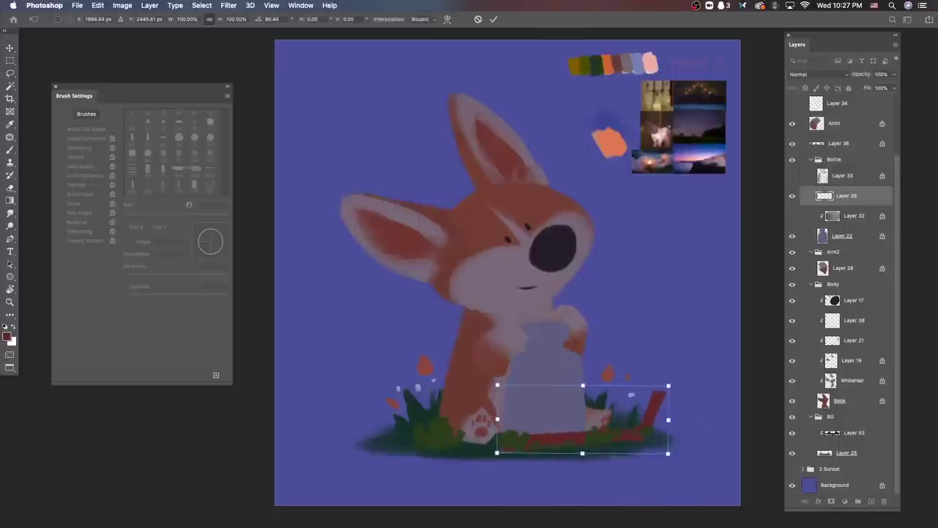
pyautogui.press('Return')
# Step: Rework the foreground grass on Layer 36 around the fallen straw, adding a green tuft in front of the foot
pyautogui.keyDown('super'); pyautogui.click(596, 433); pyautogui.keyUp('super')
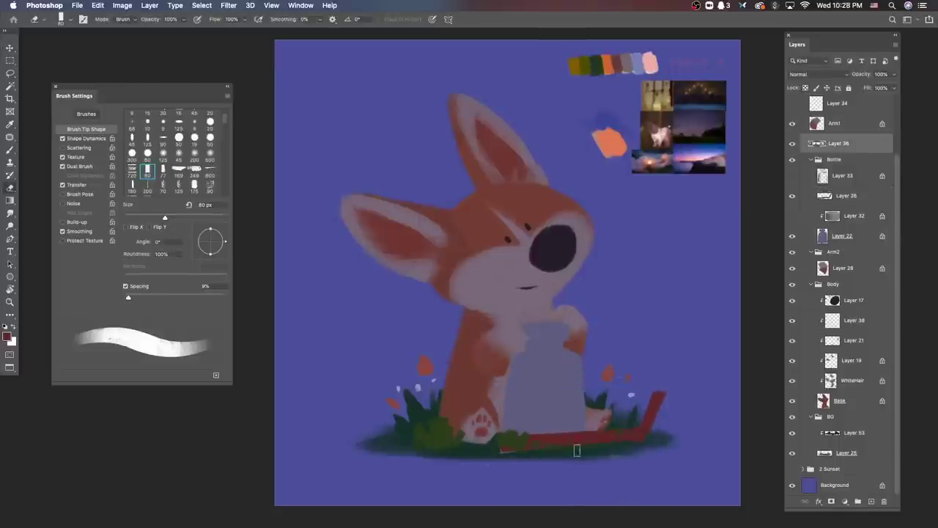
pyautogui.press('b')
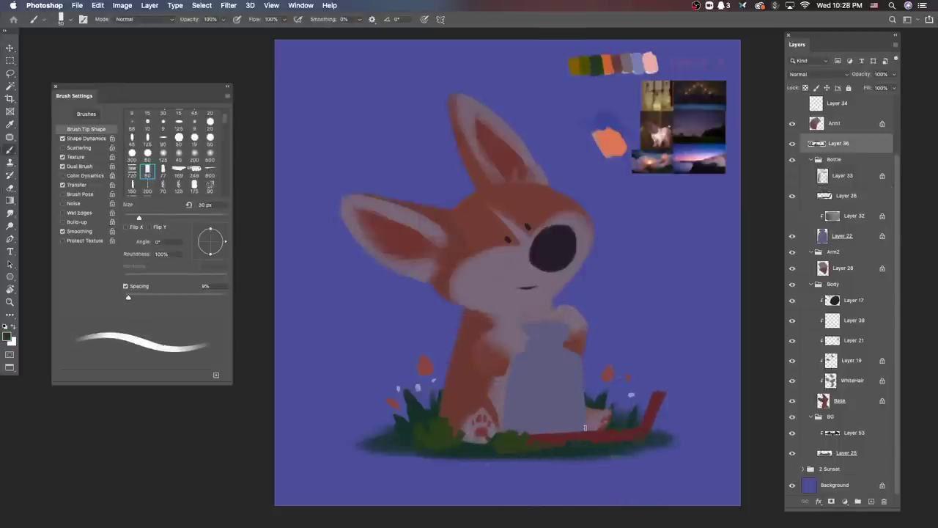
pyautogui.scroll(-3, 669, 425)
pyautogui.scroll(3, 671, 434)
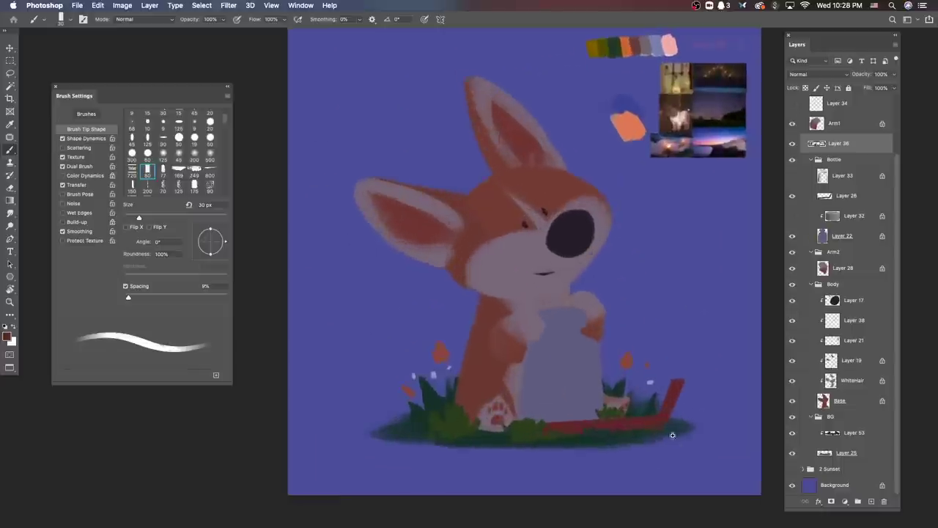
# Step: On a new layer above Arm1, sketch a pale yellow diamond on the jar with arrows radiating outward
pyautogui.scroll(-2, 636, 443)
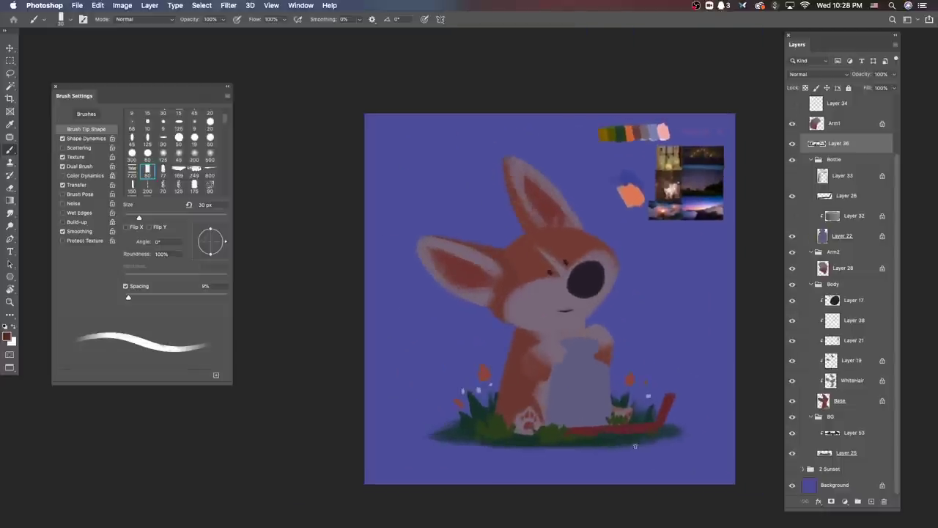
pyautogui.click(850, 126)
pyautogui.press('super+shift+alt+n')
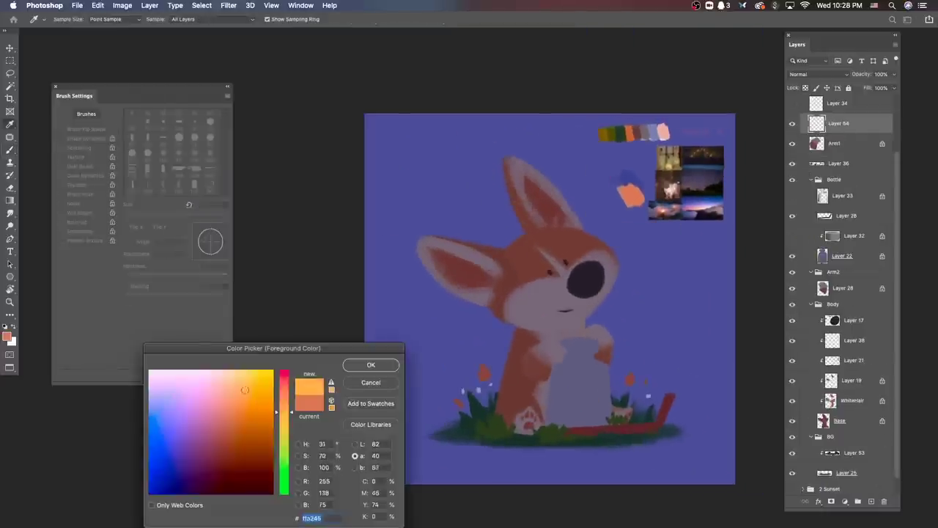
pyautogui.press('Return')
pyautogui.hotkey('shift', 'F9')
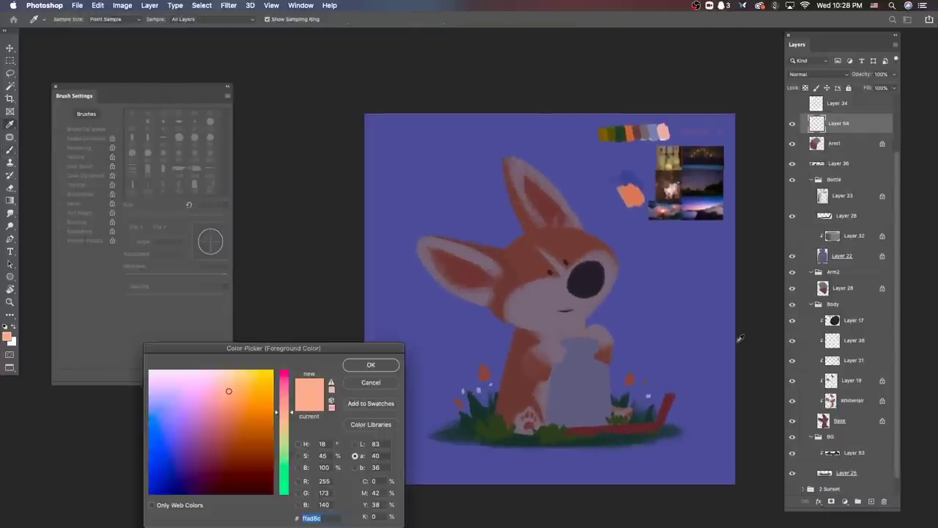
pyautogui.press('Return')
pyautogui.moveTo(573, 386); pyautogui.dragTo(602, 388)
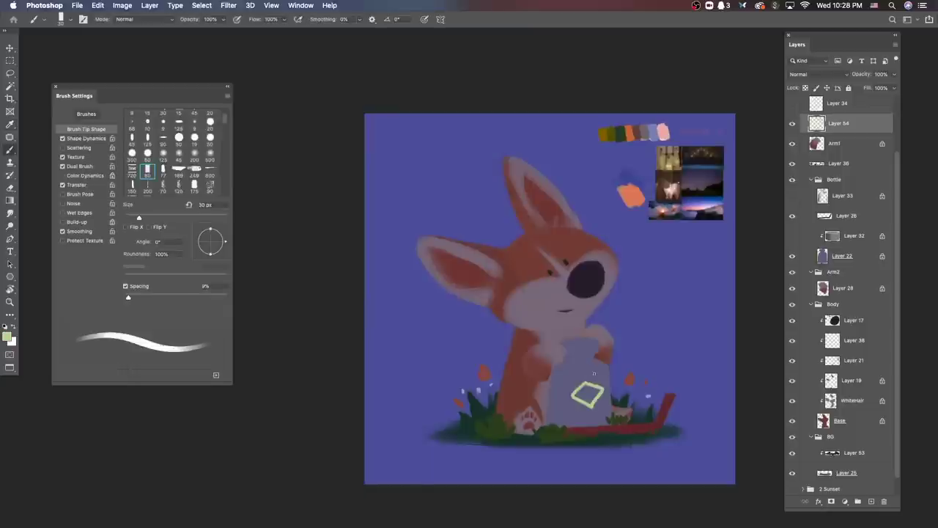
pyautogui.press('[')
pyautogui.press('[')
pyautogui.press('[')
pyautogui.scroll(-2, 679, 334)
# Step: Sketch light blue arrows on Layer 54 pointing from the surrounding sky toward the fox
pyautogui.hotkey('shift', 'F9')
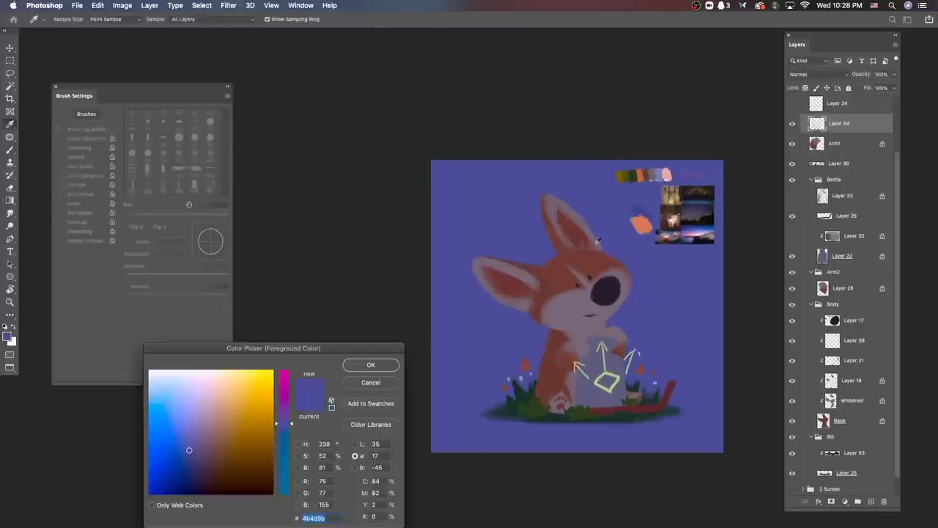
pyautogui.click(361, 359)
pyautogui.scroll(2, 675, 351)
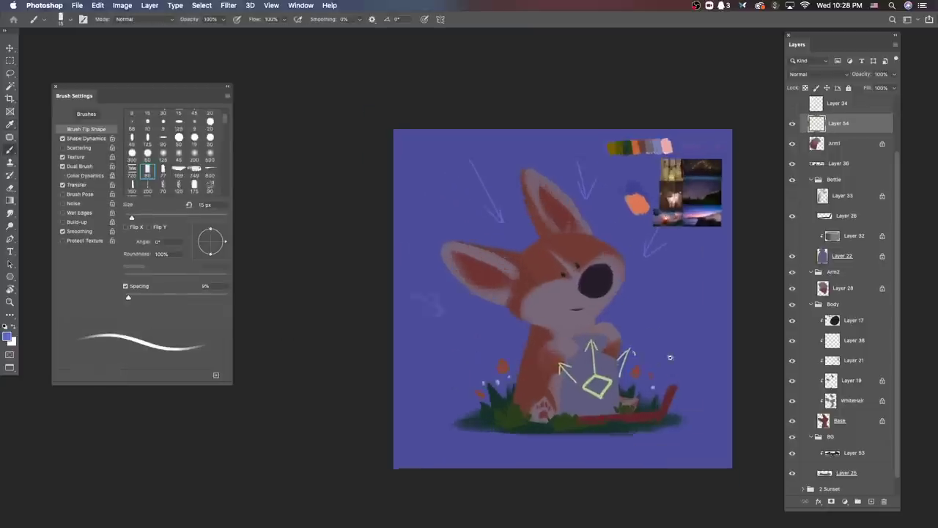
# Step: Lasso the yellow light marks, shift their hue to about -67, and hide Layer 54
pyautogui.press('l')
pyautogui.moveTo(641, 330)
pyautogui.mouseDown()
pyautogui.moveTo(519, 370)
pyautogui.moveTo(678, 360)
pyautogui.mouseUp()
pyautogui.hotkey('ctrl', 'u')
pyautogui.moveTo(786, 273); pyautogui.dragTo(764, 273)
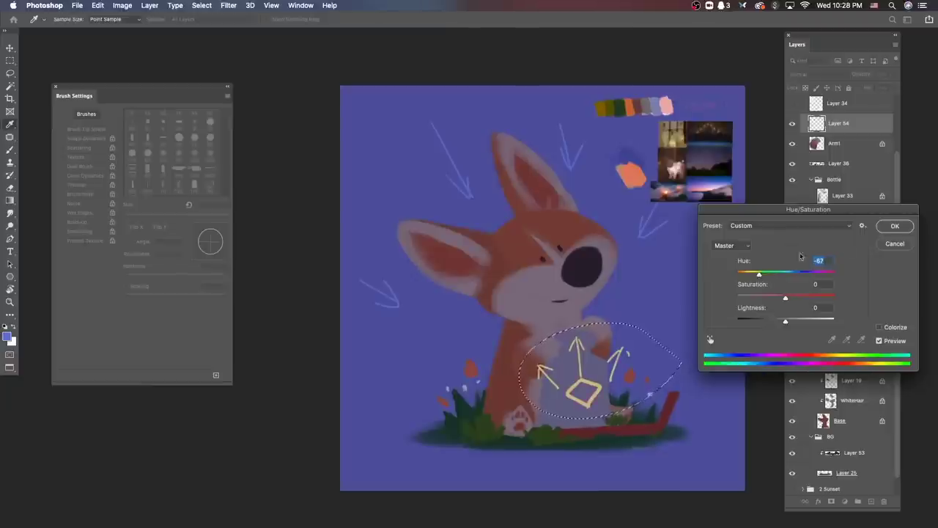
pyautogui.click(895, 225)
pyautogui.hotkey('ctrl', 'd')
pyautogui.scroll(-2, 740, 352)
pyautogui.scroll(2, 755, 335)
pyautogui.hotkey('ctrl', ',')
# Step: Tint the top of the fox's head muted purple on the Base layer using a textured 150 px brush
pyautogui.press('b')
pyautogui.rightClick(622, 272)
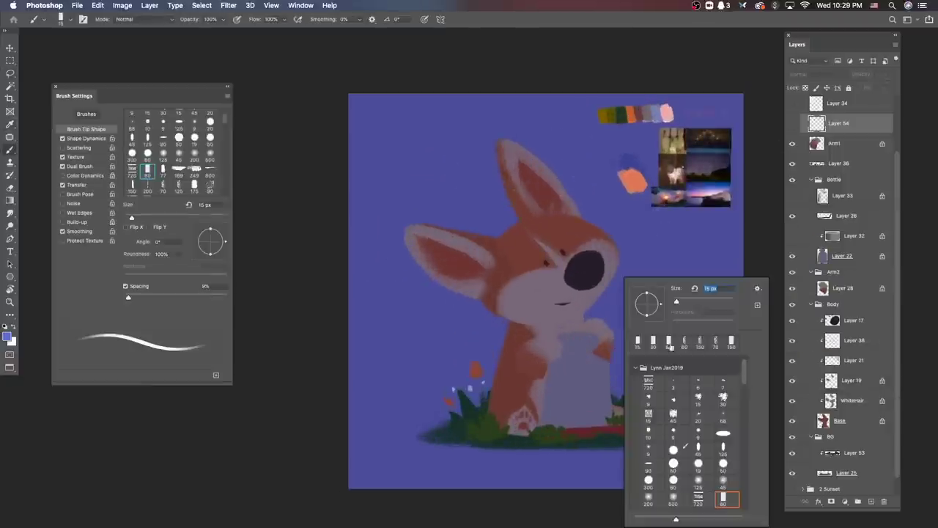
pyautogui.doubleClick(728, 503)
pyautogui.keyDown('alt'); pyautogui.click(529, 252); pyautogui.keyUp('alt')
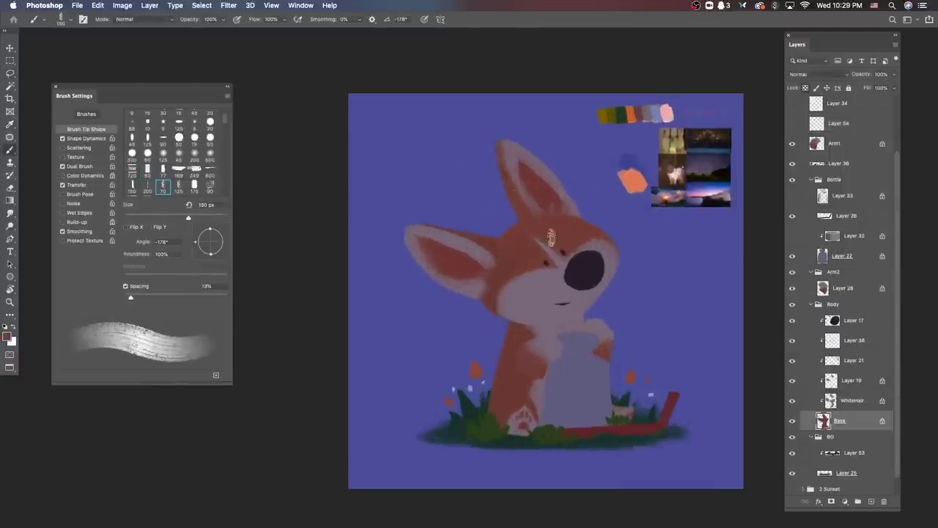
pyautogui.keyDown('alt'); pyautogui.click(568, 228); pyautogui.keyUp('alt')
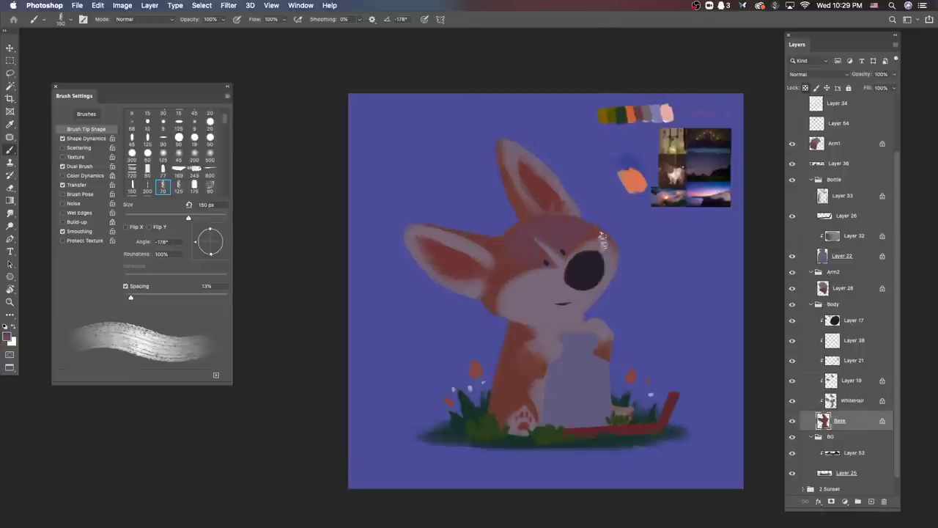
# Step: Add a new layer directly above Background and fill it with the purple-blue background color
pyautogui.scroll(-1, 667, 358)
pyautogui.rightClick(682, 275)
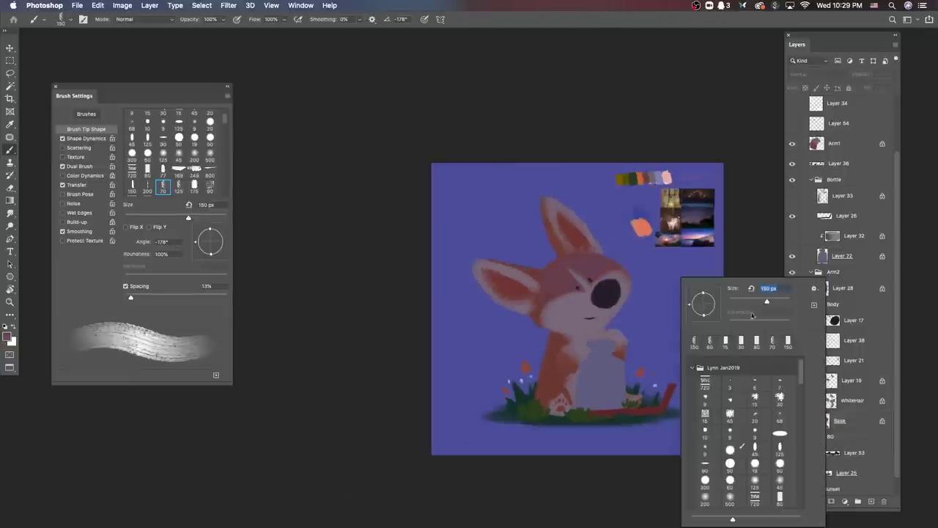
pyautogui.click(783, 498)
pyautogui.hotkey('ctrl', 'shift', 'alt', 'n')
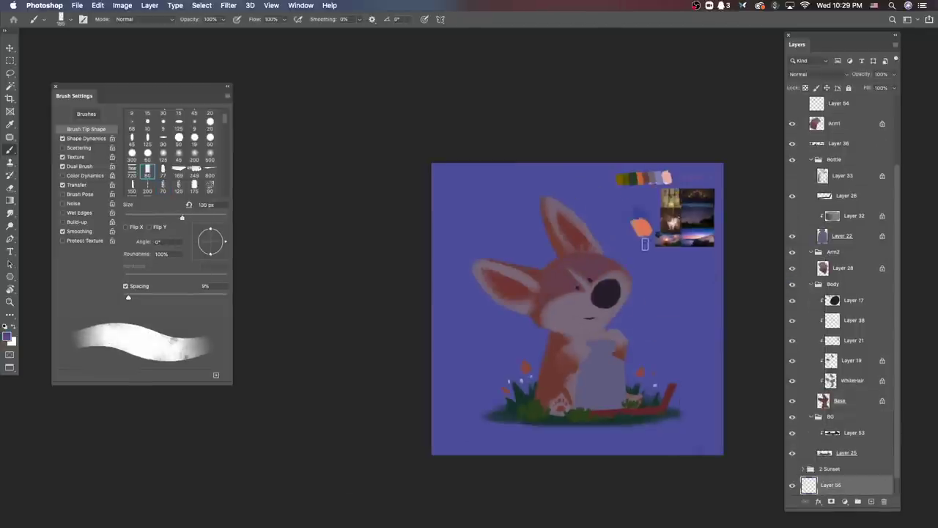
pyautogui.hotkey('alt', 'BackSpace')
# Step: Brush a deeper blue over the upper sky on Layer 55 with the textured brush at 1400 px
pyautogui.click(7, 336)
pyautogui.click(185, 467)
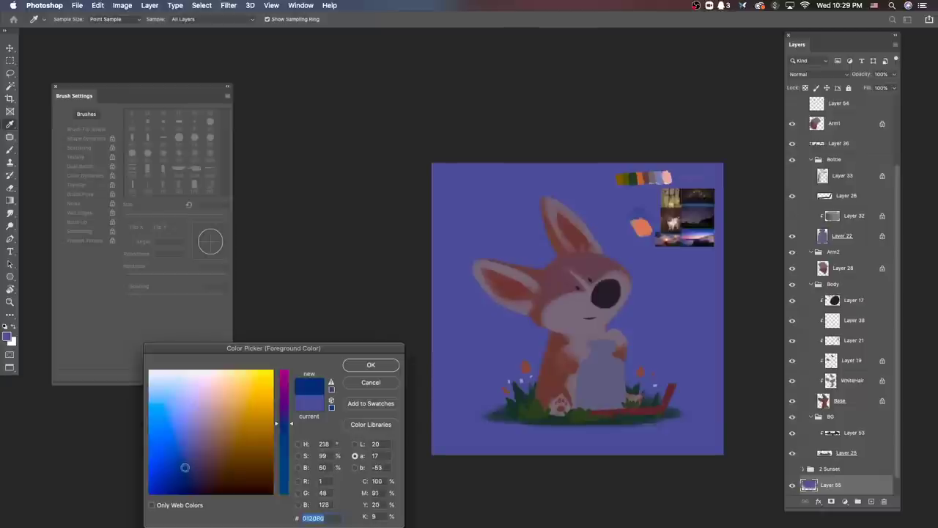
pyautogui.click(371, 364)
pyautogui.moveTo(624, 195)
pyautogui.mouseDown()
pyautogui.moveTo(644, 193)
pyautogui.moveTo(481, 131)
pyautogui.moveTo(454, 237)
pyautogui.moveTo(680, 272)
pyautogui.moveTo(702, 252)
pyautogui.moveTo(595, 315)
pyautogui.mouseUp()
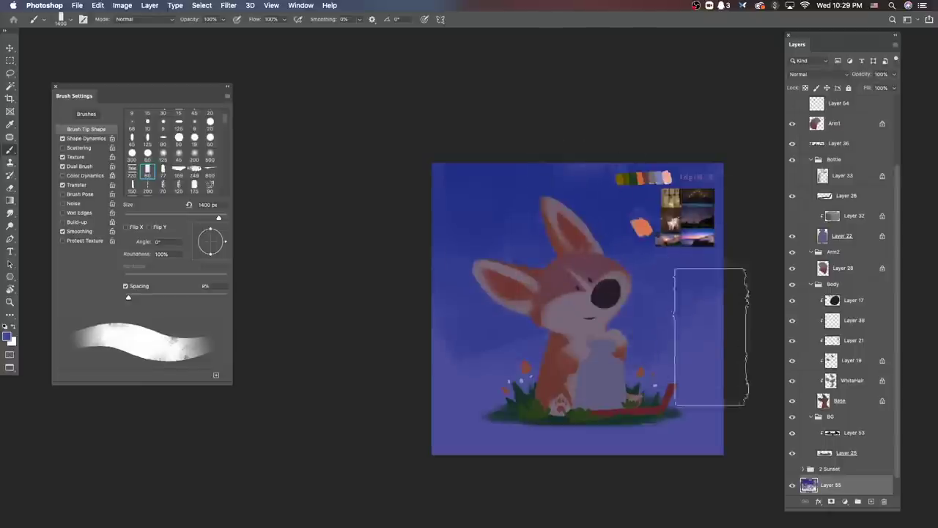
pyautogui.scroll(1, 735, 294)
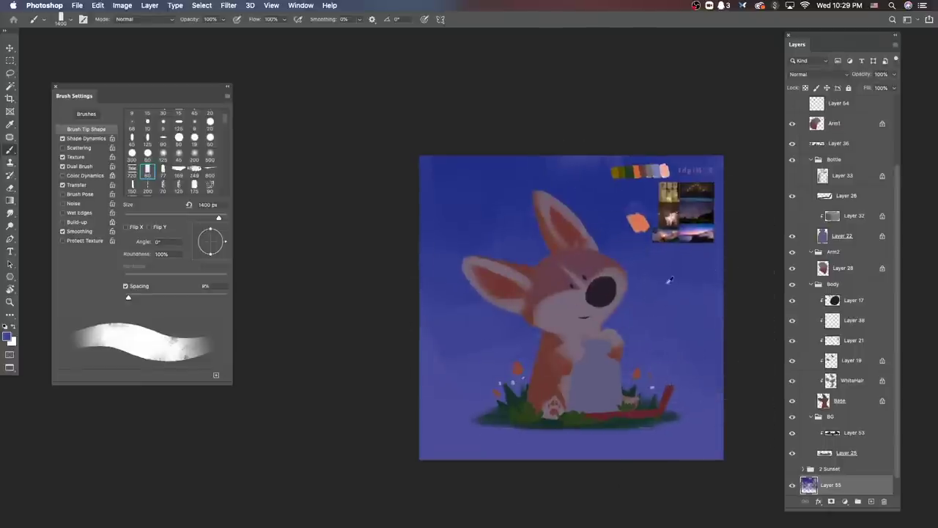
# Step: Tint the fox's white chin and chest fur muted purple on the WhiteHair layer using a bristle brush at 250 px
pyautogui.keyDown('super'); pyautogui.click(572, 293); pyautogui.keyUp('super')
pyautogui.rightClick(583, 275)
pyautogui.doubleClick(622, 381)
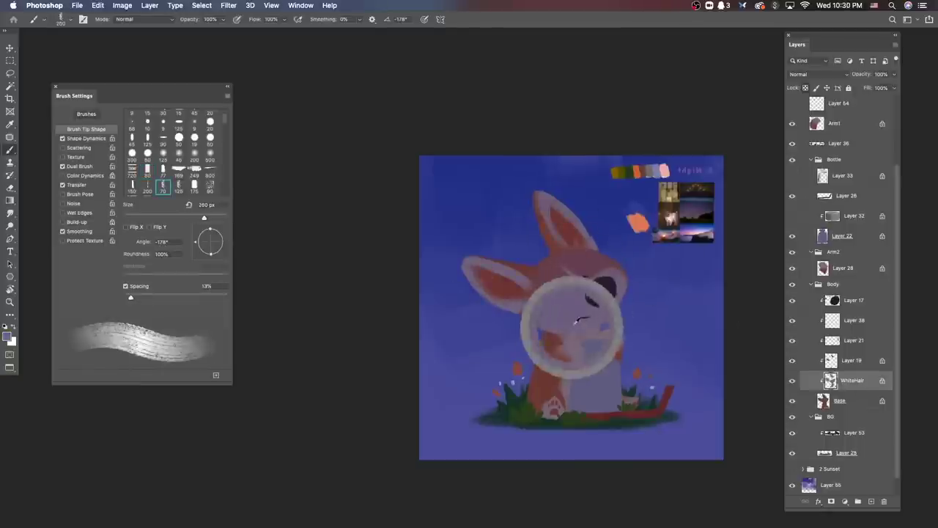
pyautogui.keyDown('super'); pyautogui.click(610, 347); pyautogui.keyUp('super')
# Step: Tone the fox's arms on Arm1 and Layer 28 with muted purple using the 250 px bristle brush
pyautogui.keyDown('super'); pyautogui.click(583, 315); pyautogui.keyUp('super')
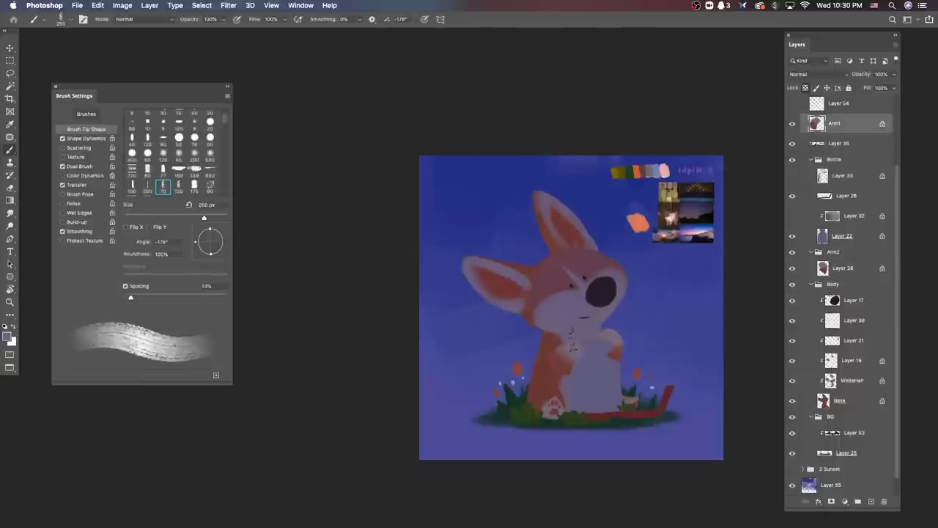
pyautogui.keyDown('super'); pyautogui.click(626, 349); pyautogui.keyUp('super')
pyautogui.keyDown('super'); pyautogui.click(537, 366); pyautogui.keyUp('super')
pyautogui.keyDown('super'); pyautogui.click(620, 348); pyautogui.keyUp('super')
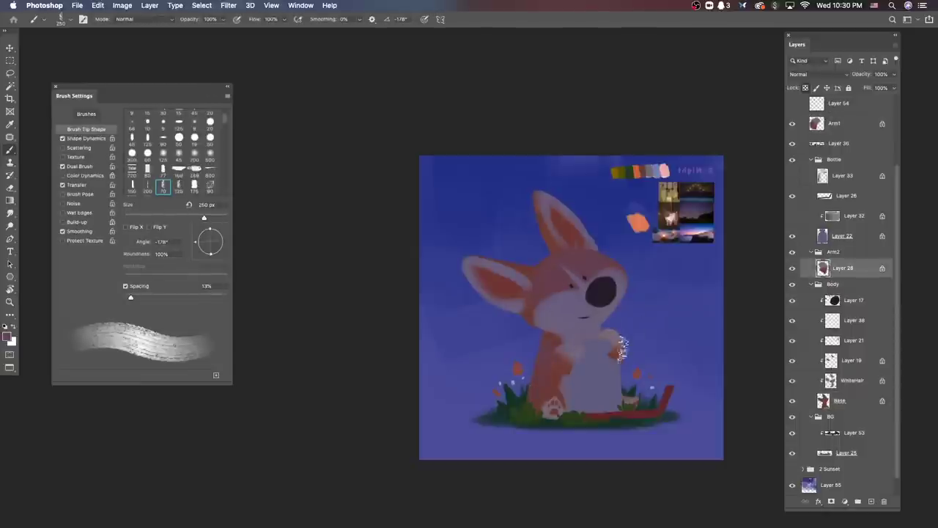
# Step: Apply Hue/Saturation with saturation at -23, and darken the inner ears with deep red on Layer 19
pyautogui.press('super+u')
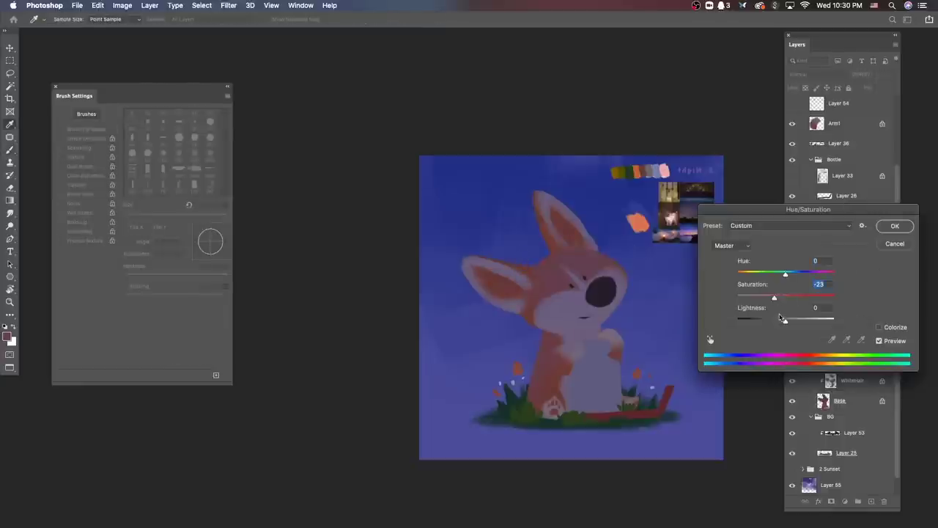
pyautogui.press('Return')
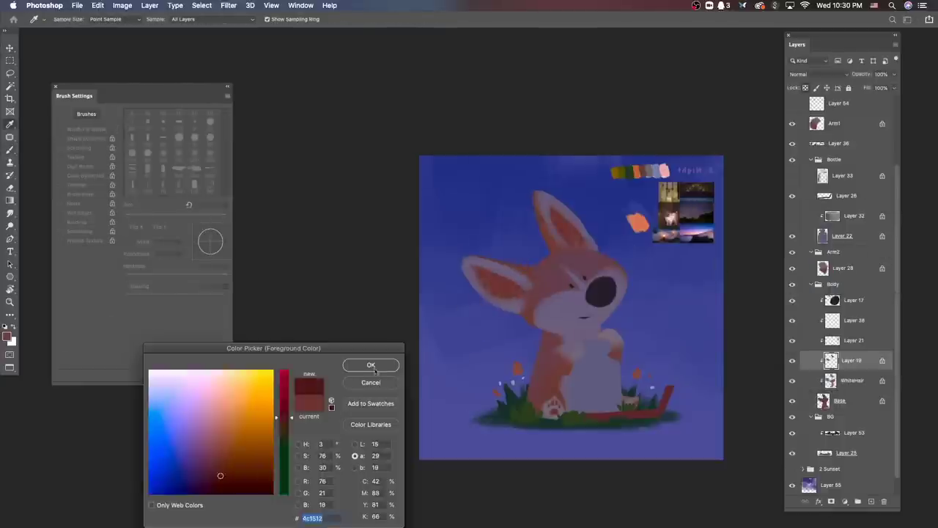
pyautogui.click(372, 365)
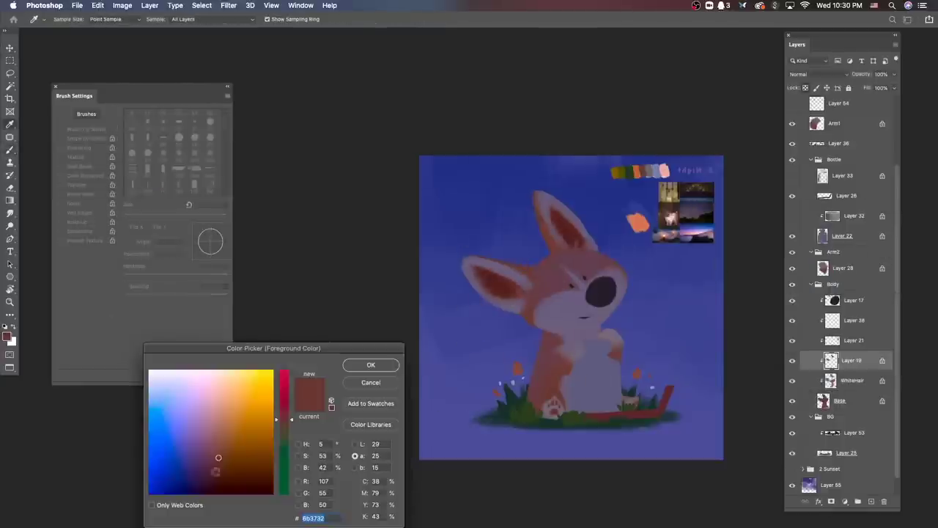
pyautogui.press('Return')
# Step: Shade the fox's ears on the Base and WhiteHair layers with muted night tones using the bristle brush at 150 px
pyautogui.keyDown('super'); pyautogui.click(568, 388); pyautogui.keyUp('super')
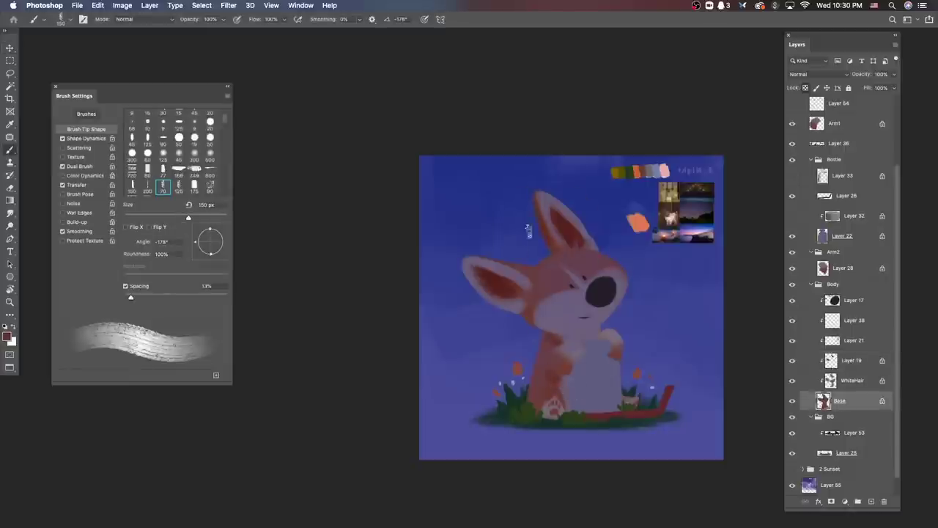
pyautogui.press('Return')
pyautogui.keyDown('super'); pyautogui.click(568, 309); pyautogui.keyUp('super')
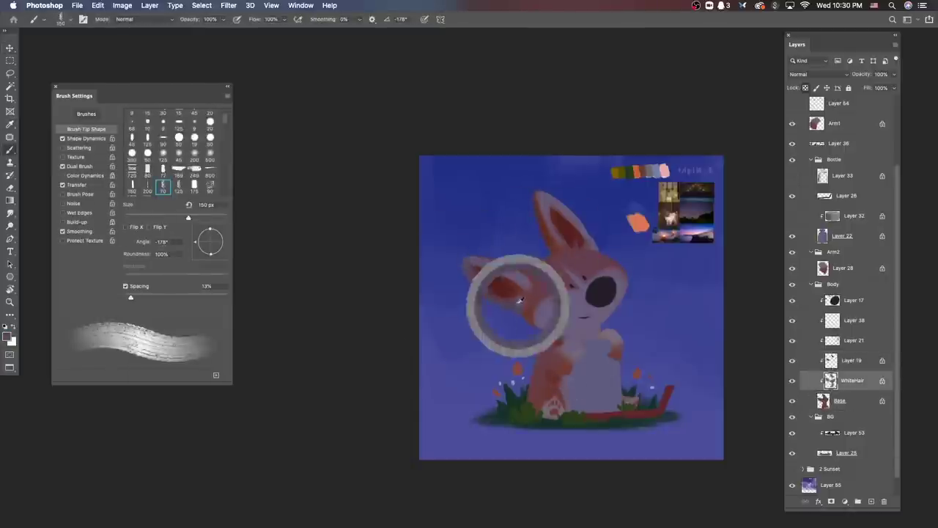
pyautogui.press('i')
# Step: Shade the fox's back and lower body dark red on the Base layer with the 150 px bristle brush
pyautogui.keyDown('super'); pyautogui.click(548, 351); pyautogui.keyUp('super')
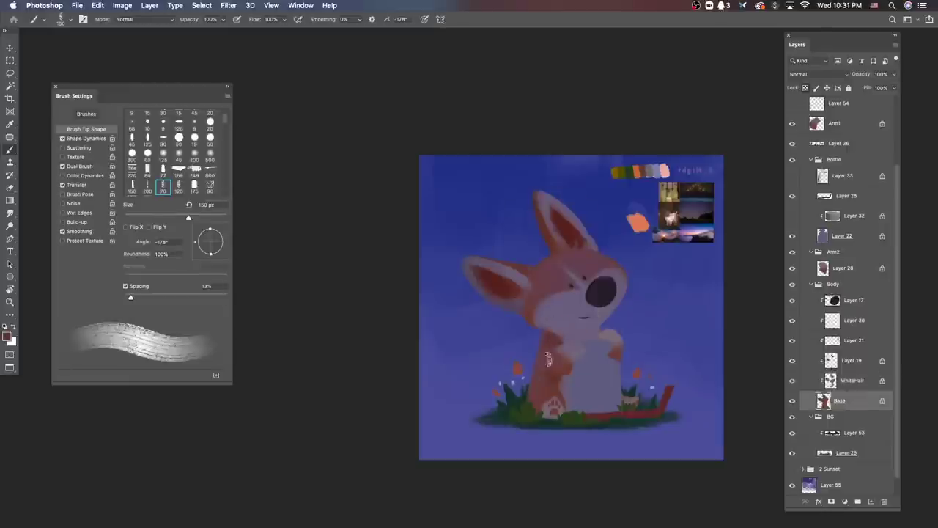
pyautogui.click(539, 374)
pyautogui.click(370, 365)
pyautogui.press('b')
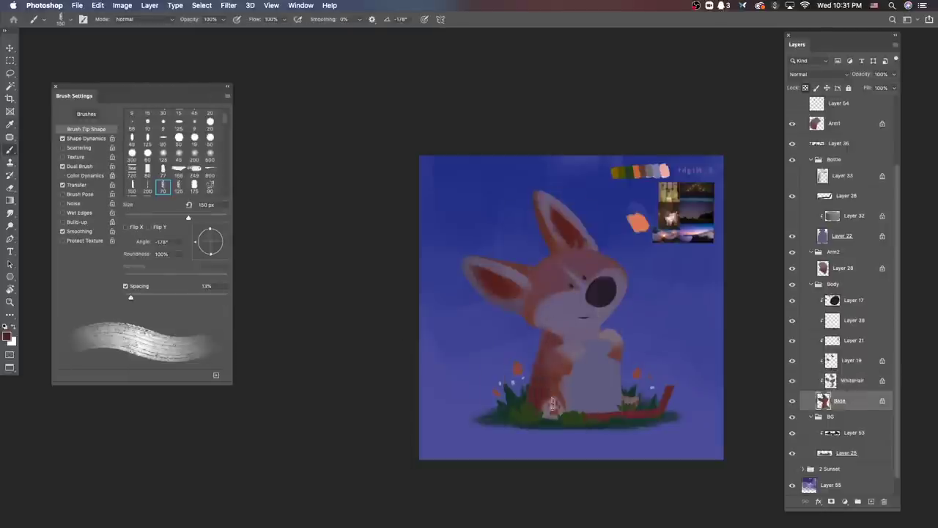
# Step: Tone the fox's far arm beside the jar with a muted mauve on Layer 28
pyautogui.scroll(2, 668, 380)
pyautogui.keyDown('super'); pyautogui.click(560, 293); pyautogui.keyUp('super')
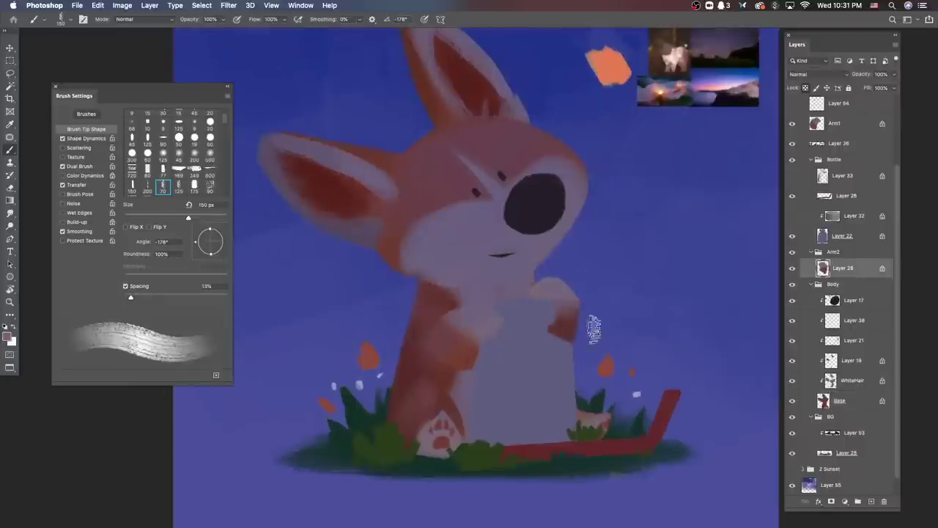
pyautogui.scroll(-2, 593, 330)
pyautogui.keyDown('super'); pyautogui.click(570, 370); pyautogui.keyUp('super')
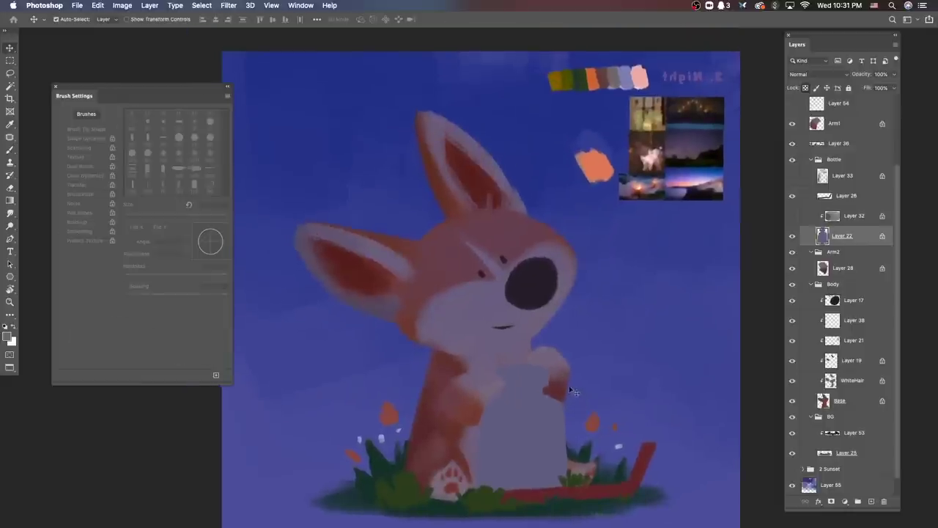
# Step: Pick a dark red and shade the fur beside the fox's cheek on the Base layer
pyautogui.click(7, 336)
pyautogui.click(373, 362)
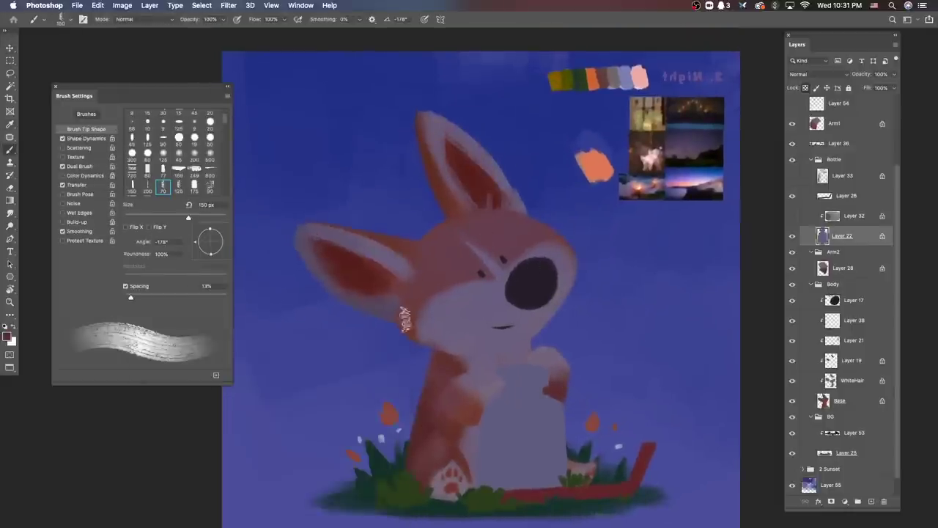
pyautogui.keyDown('super'); pyautogui.click(410, 418); pyautogui.keyUp('super')
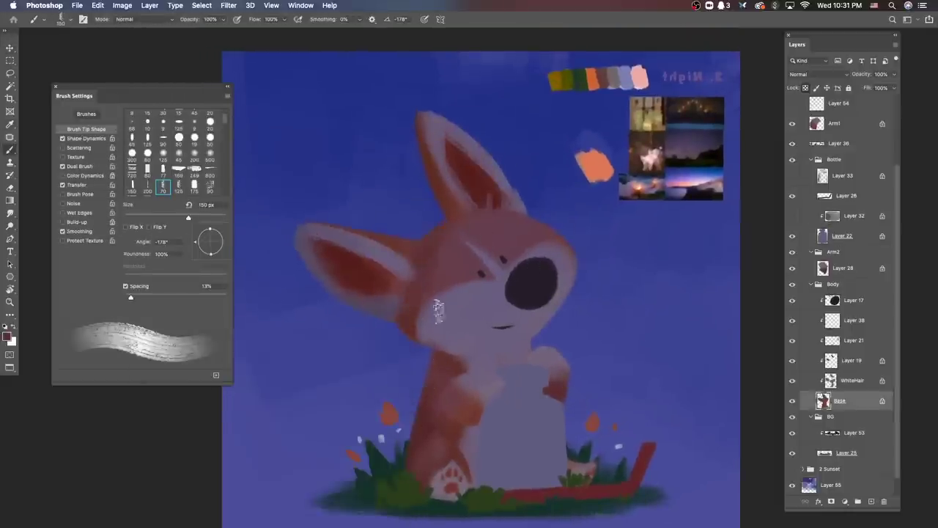
pyautogui.scroll(-2, 518, 152)
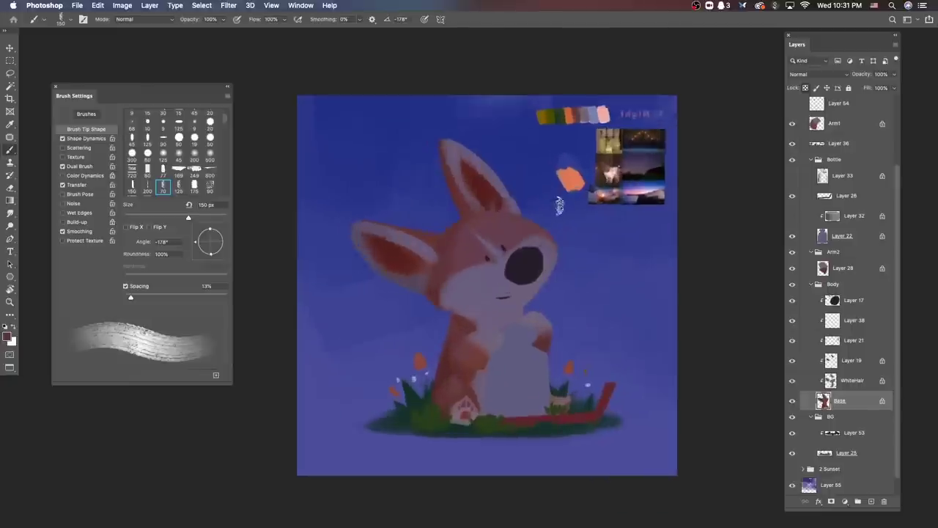
# Step: Pick a dark teal for the grass and adjust the lassoed grass area on Layer 53 with Hue/Saturation
pyautogui.scroll(2, 469, 293)
pyautogui.press('i')
pyautogui.click(398, 409)
pyautogui.click(375, 364)
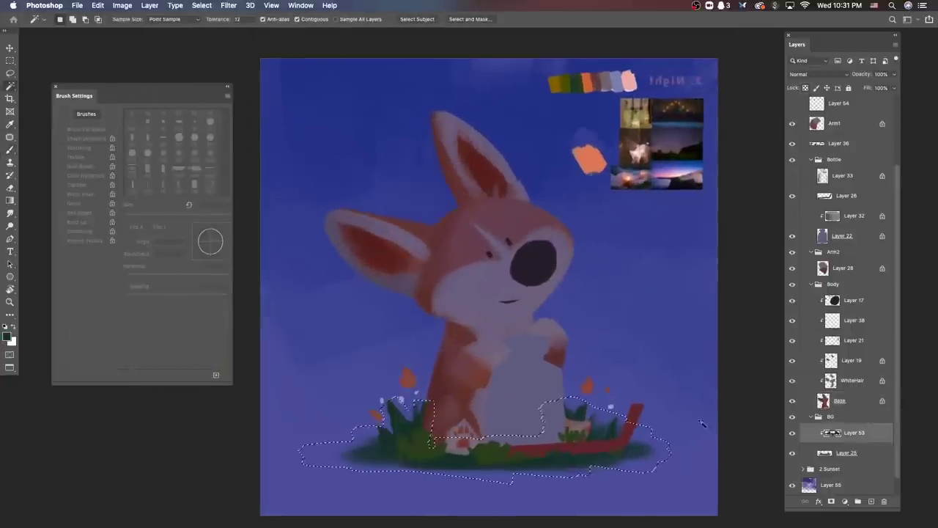
pyautogui.press('super+u')
pyautogui.press('Return')
# Step: Select the orange leaves on Layer 25 with the Magic Wand, darken them with Hue/Saturation, and deselect
pyautogui.press('w')
pyautogui.scroll(-3, 706, 316)
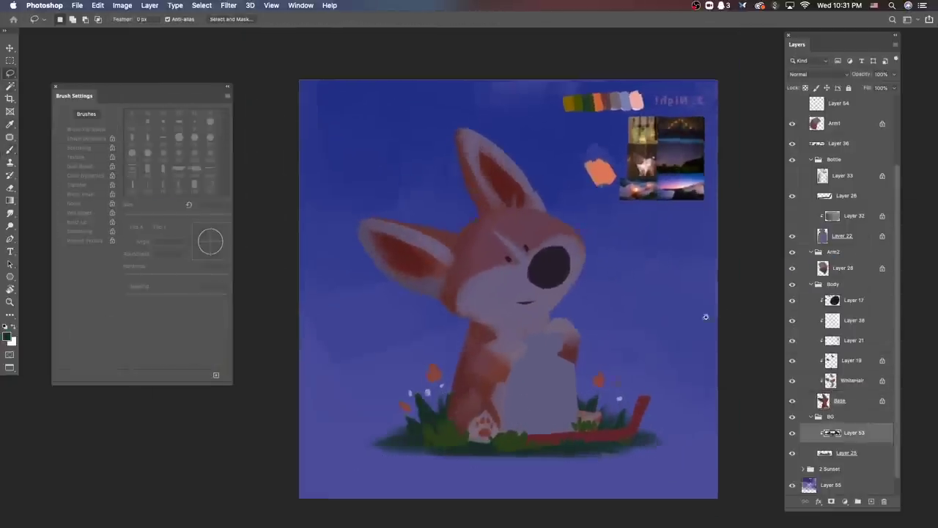
pyautogui.scroll(1, 597, 388)
pyautogui.click(579, 383)
pyautogui.hotkey('alt', '[')
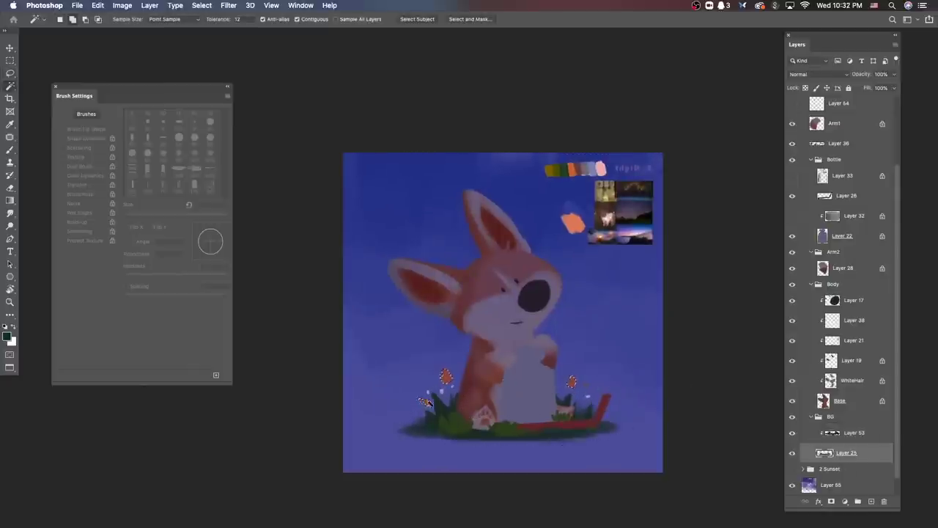
pyautogui.click(470, 380)
pyautogui.press('super+u')
pyautogui.moveTo(779, 317); pyautogui.dragTo(769, 317)
pyautogui.press('Return')
pyautogui.press('l')
pyautogui.press('super+d')
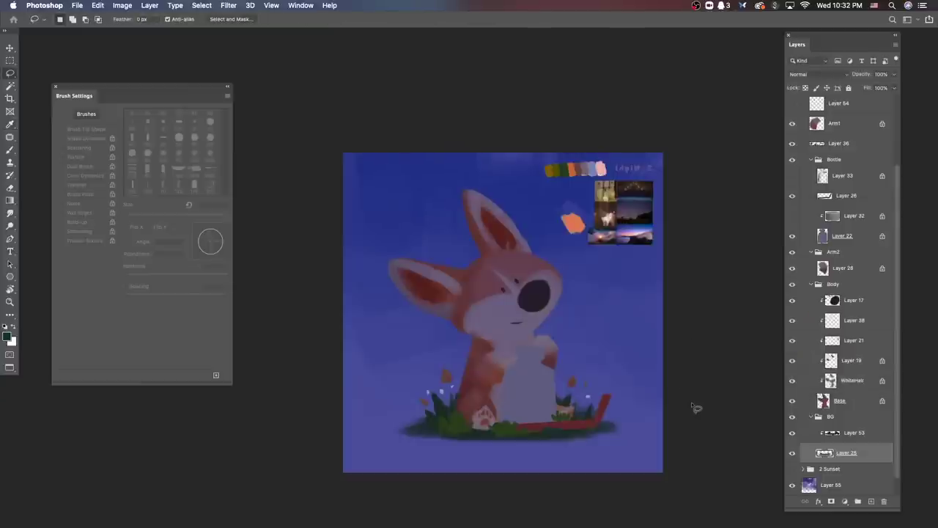
pyautogui.scroll(2, 553, 438)
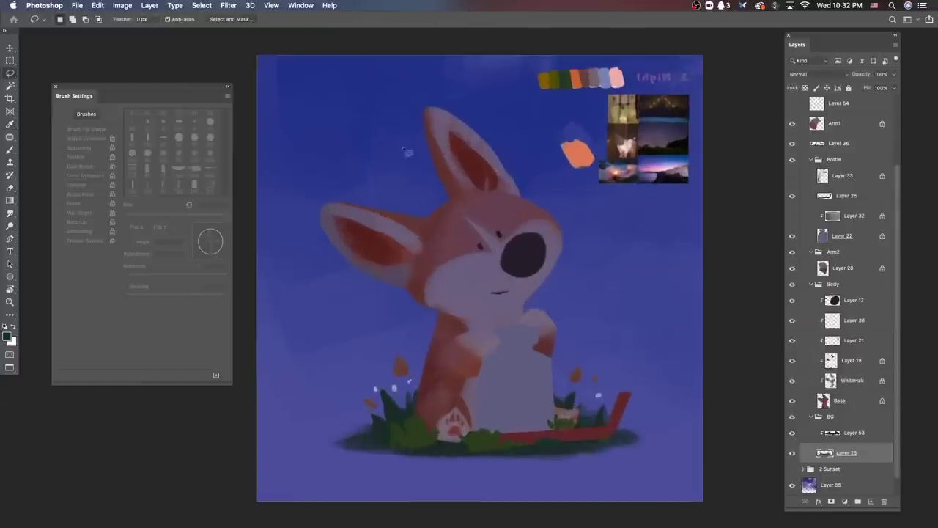
pyautogui.press('Tab')
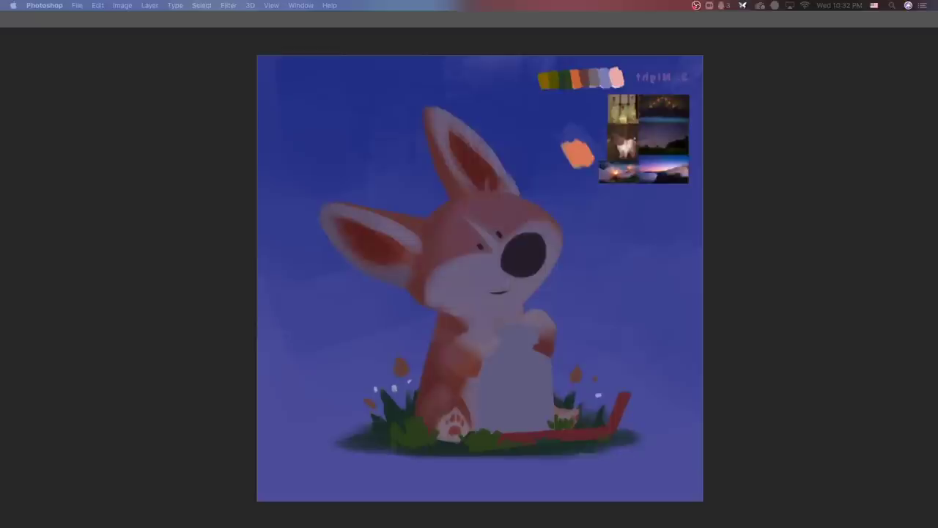
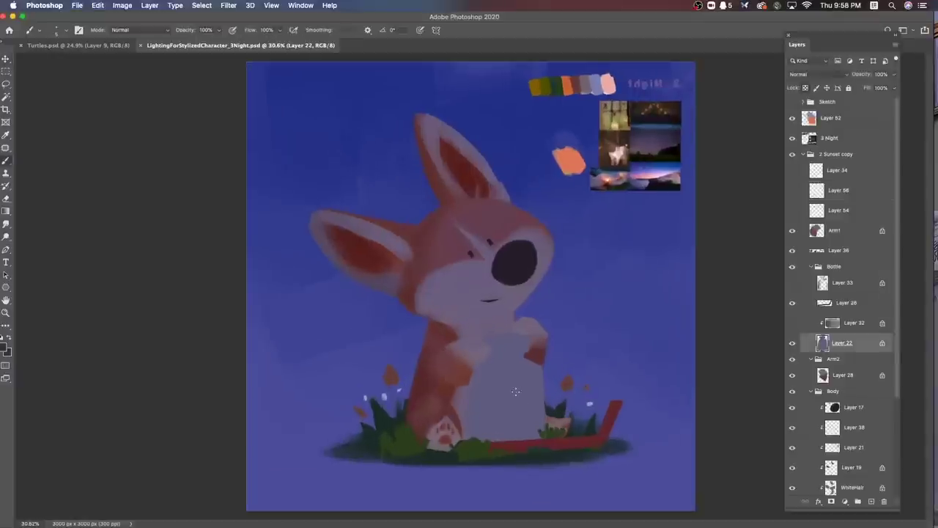
# Step: Replace Layer 32 with a new layer clipped to Layer 22 and lasso the cube outline from the Layer 56 sketch
pyautogui.press('super+alt+shift+n')
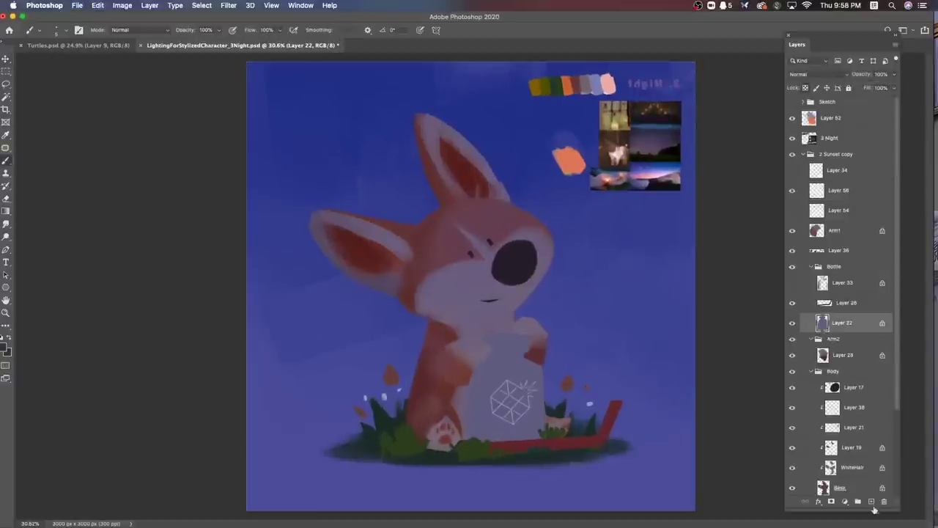
pyautogui.scroll(2, 526, 384)
pyautogui.scroll(5, 529, 386)
pyautogui.press('l')
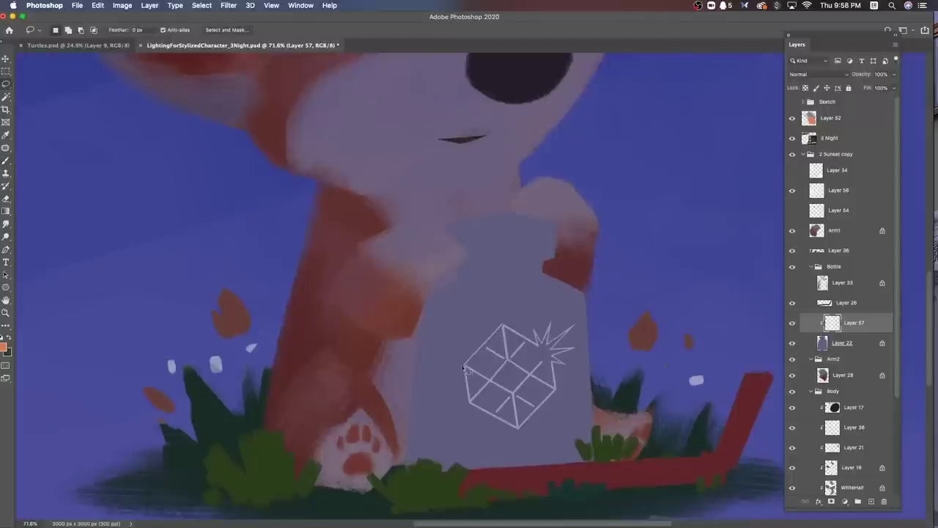
# Step: Brush a warm yellow-orange into the lassoed cube on Layer 57
pyautogui.press('b')
pyautogui.rightClick(555, 354)
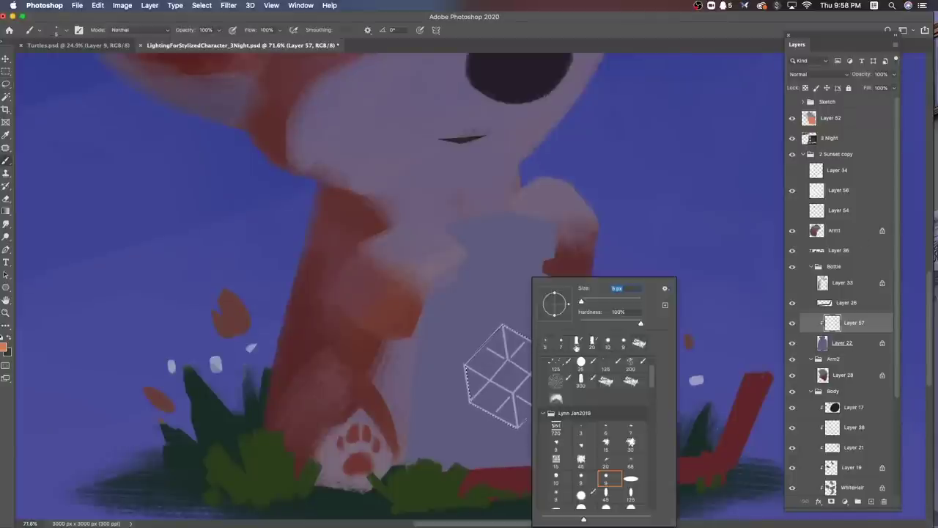
pyautogui.press('i')
pyautogui.click(4, 347)
pyautogui.click(370, 365)
pyautogui.press('b')
pyautogui.moveTo(487, 359); pyautogui.dragTo(524, 400)
pyautogui.rightClick(535, 381)
pyautogui.click(486, 372)
# Step: Cover the cube evenly with the lighter orange #ffaf67 on Layer 57 and deselect
pyautogui.press('i')
pyautogui.click(4, 348)
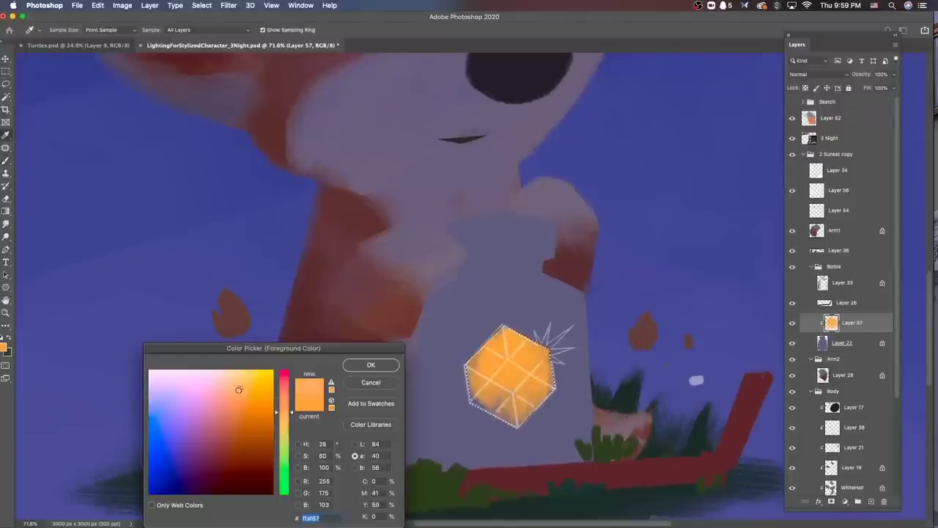
pyautogui.click(383, 362)
pyautogui.press('b')
pyautogui.moveTo(498, 367); pyautogui.dragTo(537, 379)
pyautogui.press('v')
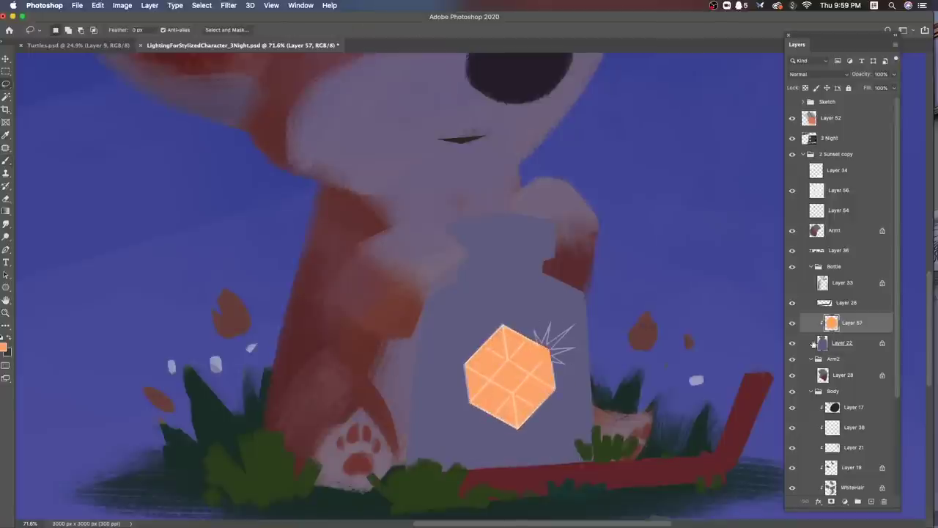
pyautogui.click(563, 331)
pyautogui.press('super+d')
# Step: Hide the cube sketch, add a new layer above Layer 57, and choose the 45 px soft round brush
pyautogui.press('super+comma')
pyautogui.click(864, 330)
pyautogui.press('super+shift+alt+n')
pyautogui.press('b')
pyautogui.rightClick(551, 278)
pyautogui.click(651, 481)
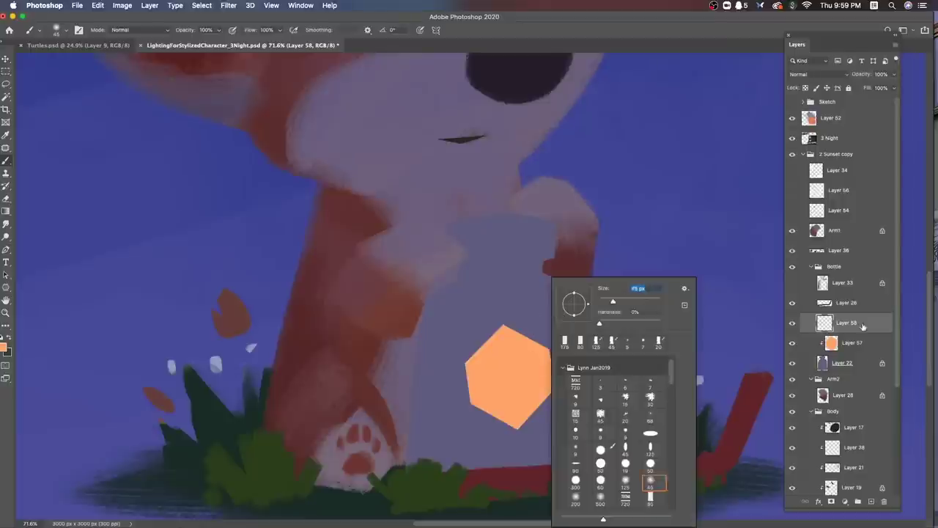
pyautogui.press('Return')
# Step: Paint a bright yellow glow on the cube's upper-right corner on Layer 58 with the soft brush in Color Dodge mode
pyautogui.moveTo(511, 331); pyautogui.dragTo(551, 375)
pyautogui.click(140, 30)
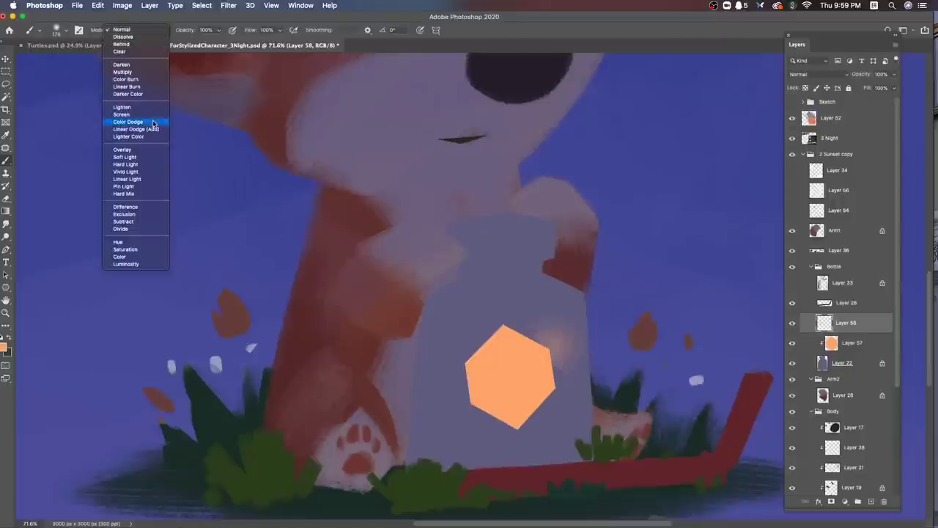
pyautogui.click(136, 124)
pyautogui.scroll(1, 561, 410)
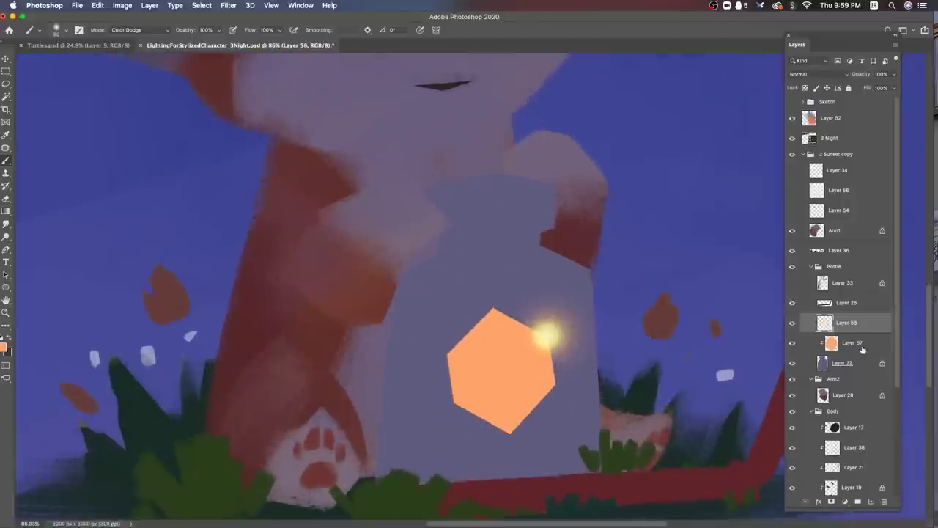
# Step: Lock Layer 57's transparency, lasso the cube's top face using the sketch as reference, lighten it to yellow-orange, and deselect
pyautogui.hotkey('alt', '[')
pyautogui.rightClick(606, 231)
pyautogui.press('Return')
pyautogui.press('l')
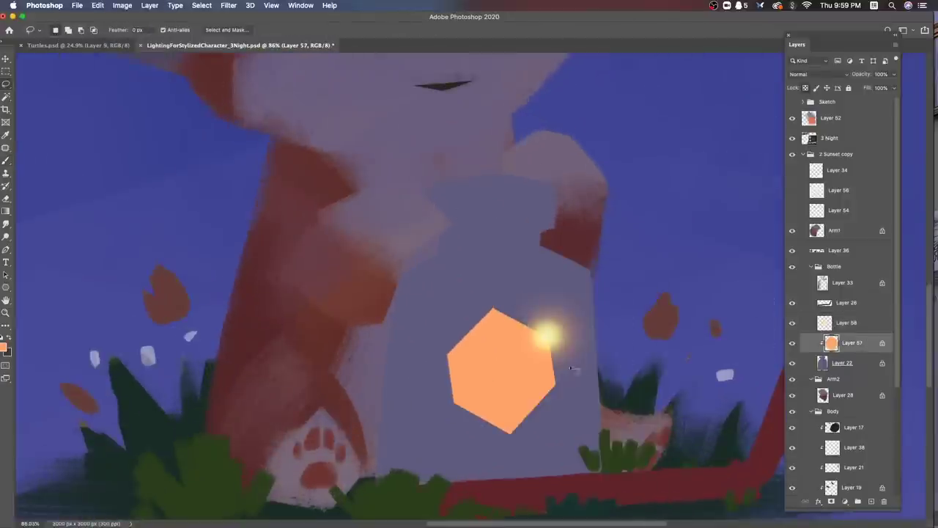
pyautogui.click(509, 378)
pyautogui.click(447, 356)
pyautogui.click(498, 273)
pyautogui.click(586, 332)
pyautogui.click(546, 340)
pyautogui.click(793, 191)
pyautogui.click(793, 191)
pyautogui.hotkey('ctrl', 'd')
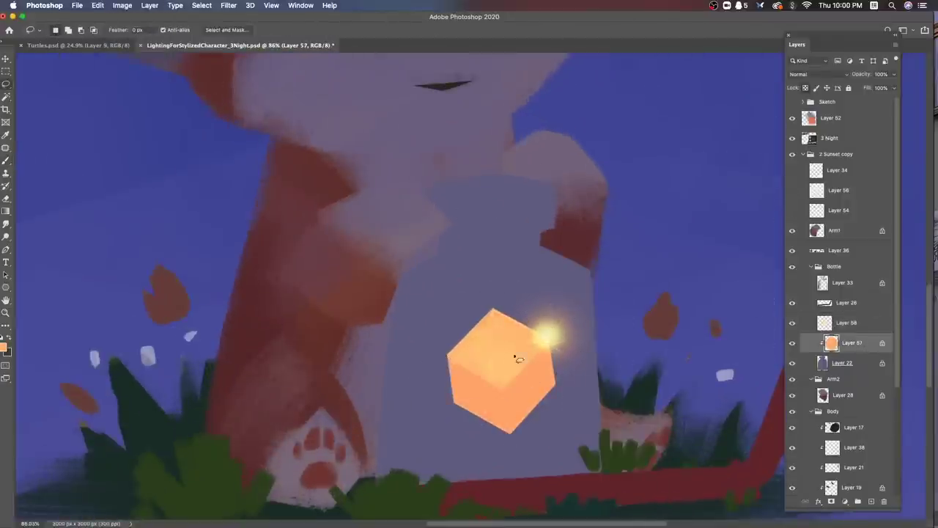
# Step: Show the cube sketch, lasso the cube's lower-left face on Layer 57, tint it with orange #e57f20, and deselect
pyautogui.click(792, 191)
pyautogui.click(499, 350)
pyautogui.click(557, 387)
pyautogui.click(500, 473)
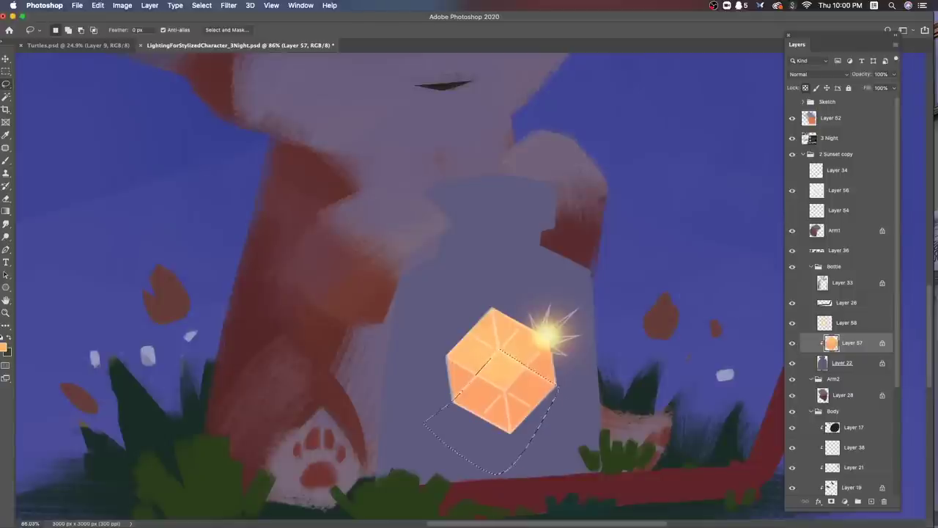
pyautogui.click(423, 423)
pyautogui.click(498, 351)
pyautogui.press('b')
pyautogui.click(139, 30)
pyautogui.click(136, 62)
pyautogui.click(4, 347)
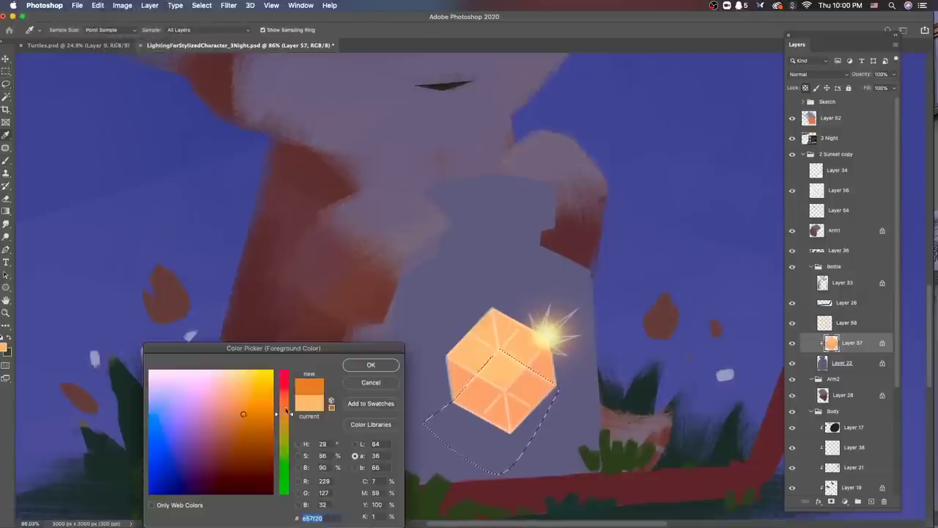
pyautogui.click(372, 366)
pyautogui.press('l')
pyautogui.hotkey('ctrl', 'd')
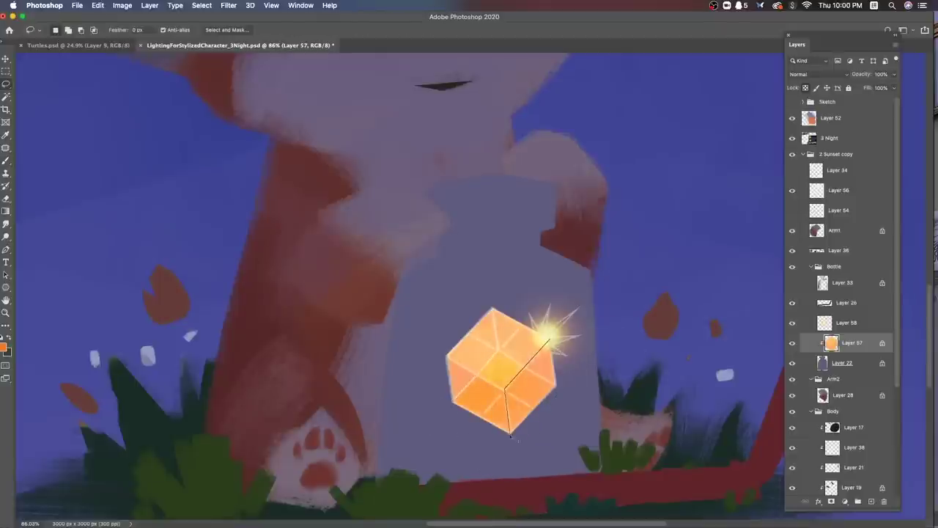
# Step: Lasso and tint the cube's right face pinkish red, and select the left face to shade it with teal
pyautogui.moveTo(510, 438); pyautogui.dragTo(564, 345)
pyautogui.hotkey('ctrl', 'd')
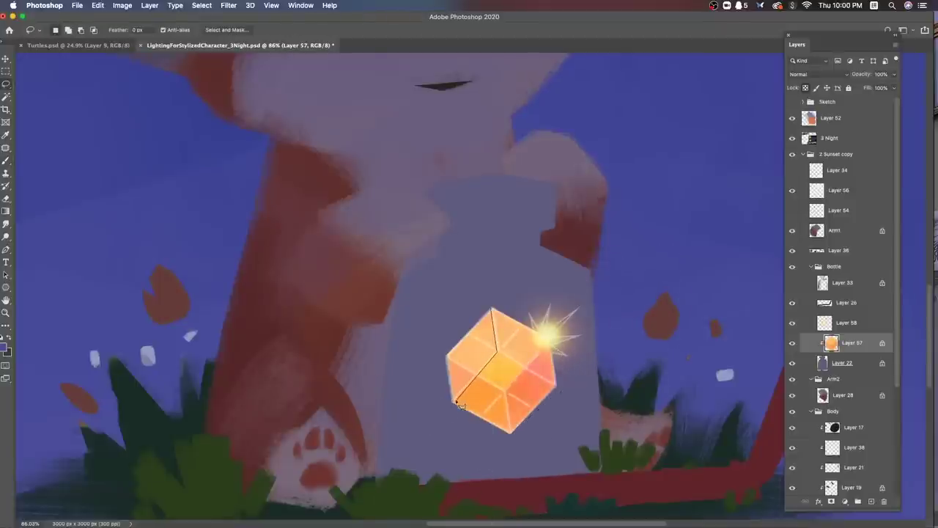
pyautogui.moveTo(458, 403); pyautogui.dragTo(506, 271)
pyautogui.click(4, 348)
pyautogui.click(183, 425)
pyautogui.click(370, 365)
pyautogui.press('b')
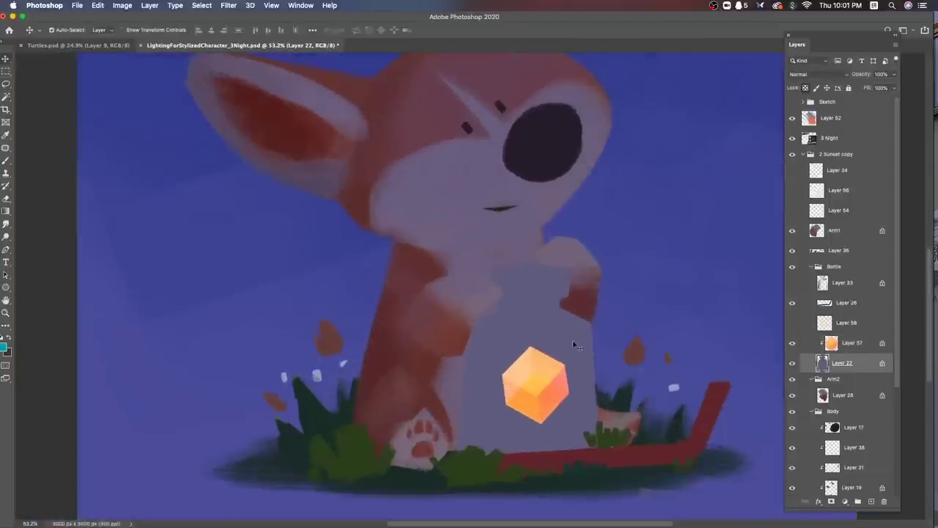
# Step: Select Layer 57, choose a soft round brush, and add a new layer above it
pyautogui.press('Return')
pyautogui.hotkey('alt', ']')
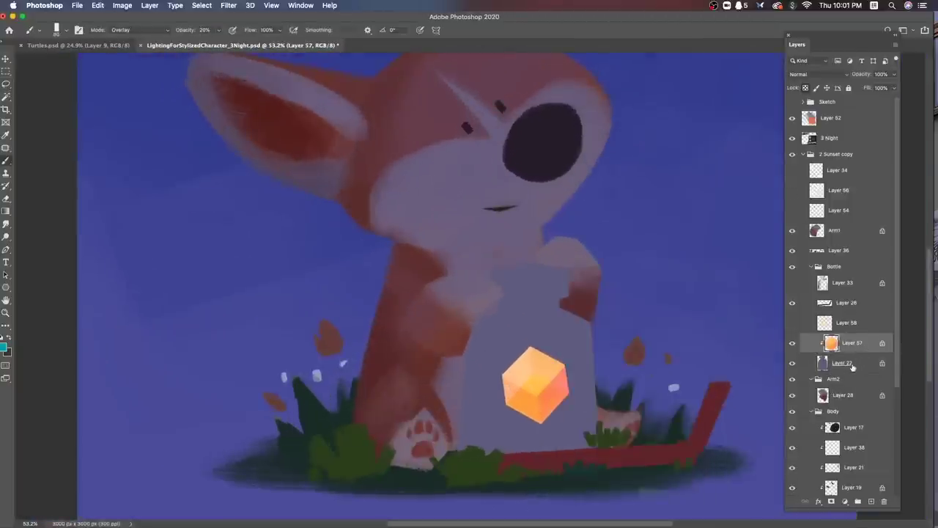
pyautogui.rightClick(648, 385)
pyautogui.click(646, 489)
pyautogui.press('Return')
pyautogui.hotkey('ctrl', 'shift', 'alt', 'n')
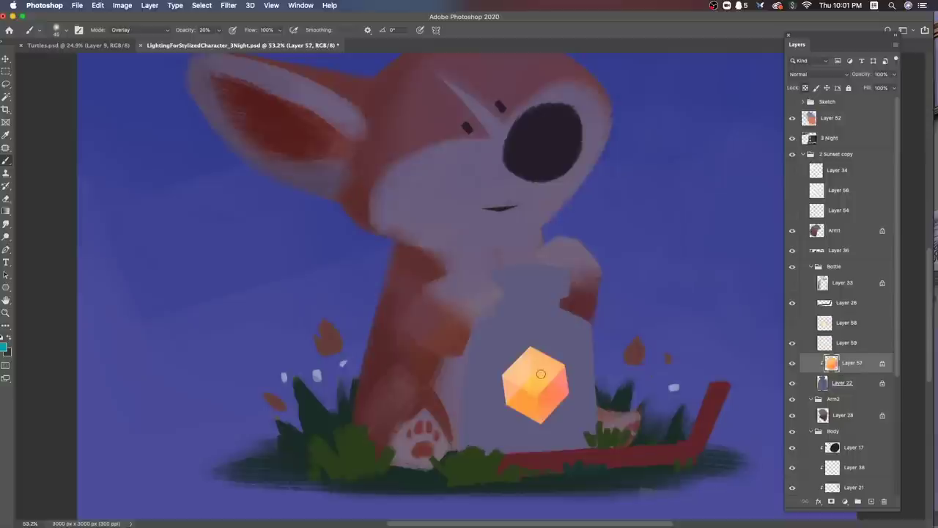
# Step: Paint a soft yellow-orange glow around the cube on Layer 59 with a large soft brush and set the layer to Hard Light
pyautogui.rightClick(543, 390)
pyautogui.press('Return')
pyautogui.hotkey('alt', ']')
pyautogui.click(533, 381)
pyautogui.press('Return')
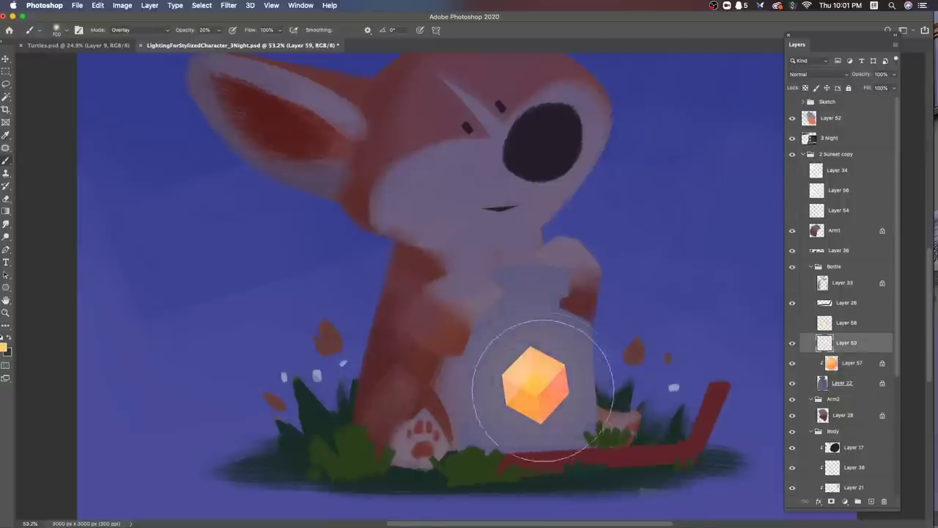
pyautogui.moveTo(534, 381); pyautogui.dragTo(538, 385)
pyautogui.click(817, 74)
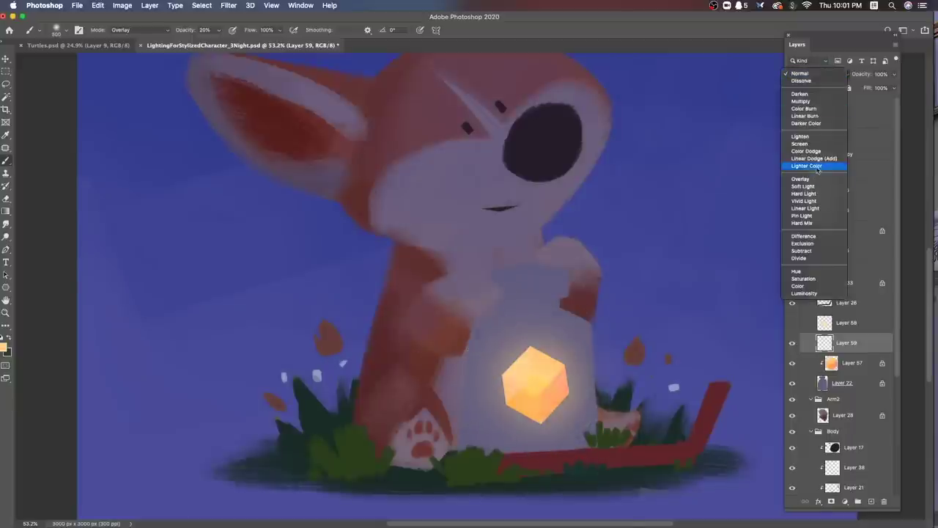
pyautogui.click(806, 194)
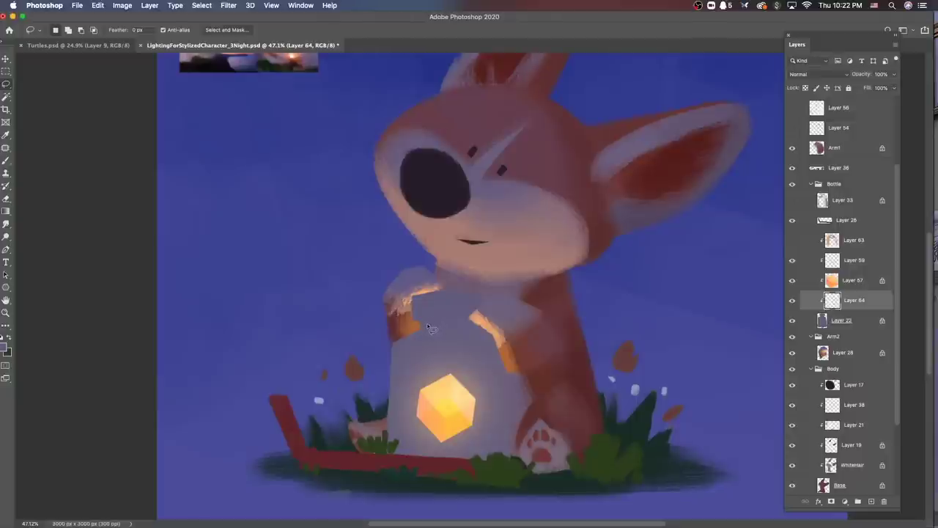
# Step: Paint the jar body and neck in dark purple tones on Layer 64 with the brush at 100% opacity
pyautogui.press('b')
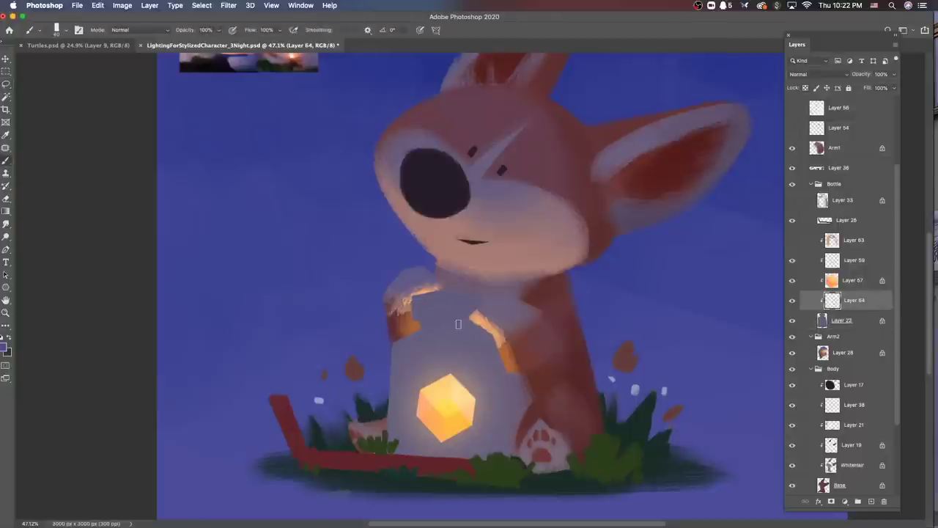
pyautogui.click(5, 349)
pyautogui.click(188, 446)
pyautogui.press('Return')
pyautogui.moveTo(411, 325)
pyautogui.mouseDown()
pyautogui.moveTo(396, 359)
pyautogui.moveTo(479, 403)
pyautogui.moveTo(473, 442)
pyautogui.mouseUp()
pyautogui.moveTo(473, 333)
pyautogui.mouseDown()
pyautogui.moveTo(488, 426)
pyautogui.moveTo(503, 345)
pyautogui.moveTo(449, 317)
pyautogui.moveTo(464, 314)
pyautogui.moveTo(488, 346)
pyautogui.moveTo(414, 419)
pyautogui.moveTo(428, 386)
pyautogui.moveTo(407, 374)
pyautogui.moveTo(414, 453)
pyautogui.moveTo(424, 420)
pyautogui.moveTo(406, 359)
pyautogui.mouseUp()
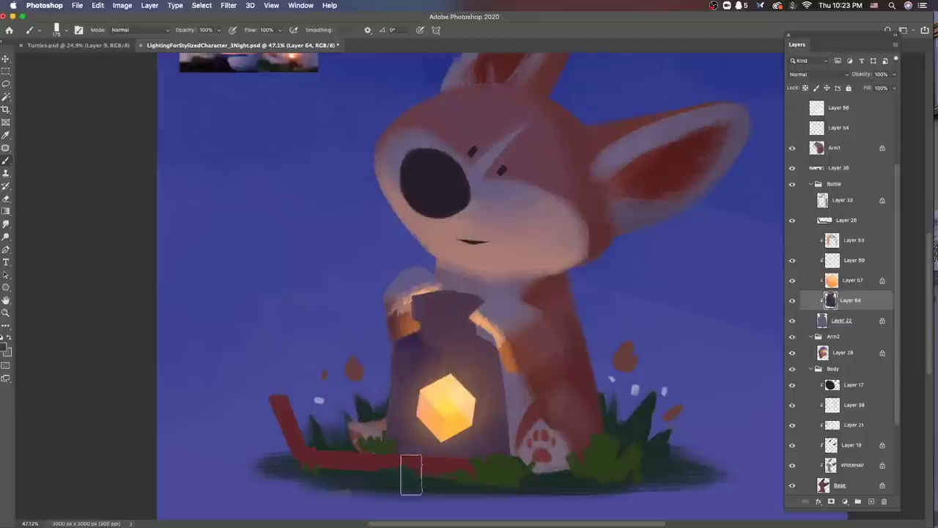
# Step: Add a clipped layer above Layer 64 and paint an elliptical light purple rim at the jar's mouth
pyautogui.click(871, 502)
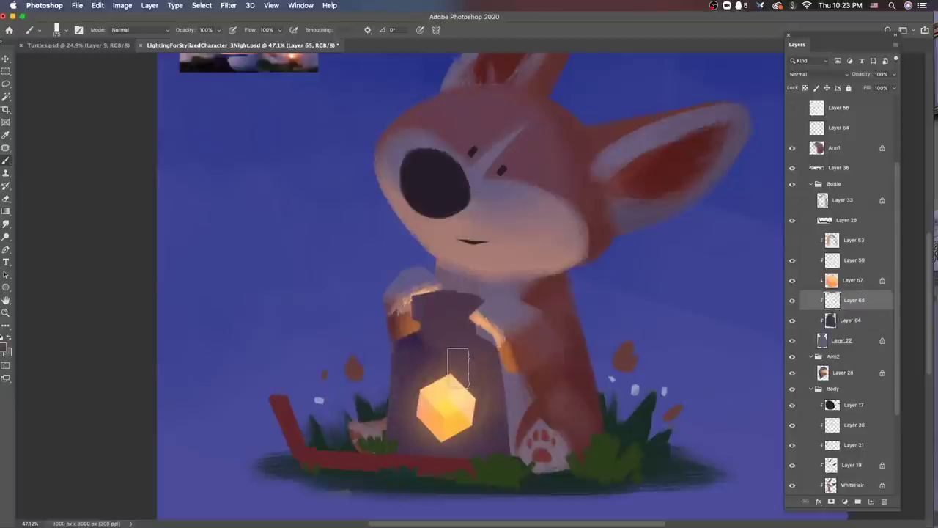
pyautogui.click(5, 349)
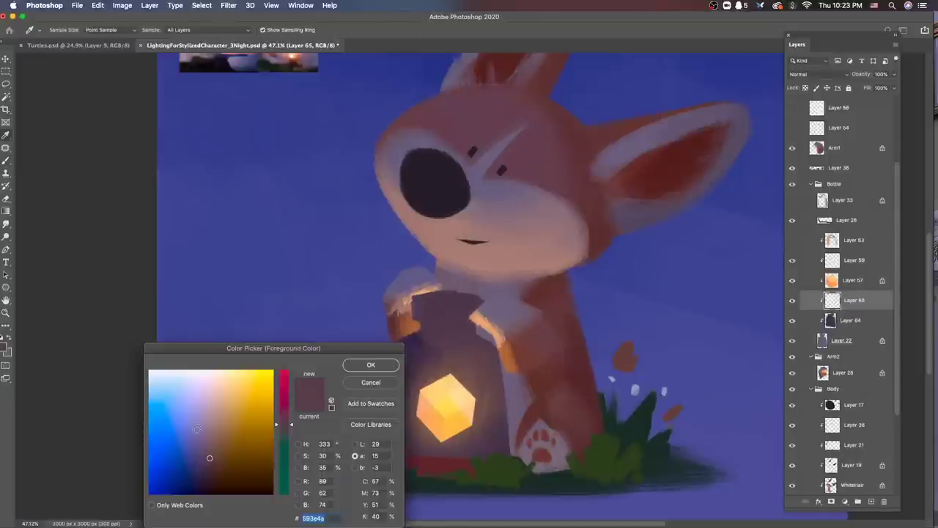
pyautogui.click(372, 362)
pyautogui.moveTo(416, 303)
pyautogui.mouseDown()
pyautogui.moveTo(476, 290)
pyautogui.moveTo(469, 306)
pyautogui.moveTo(407, 296)
pyautogui.mouseUp()
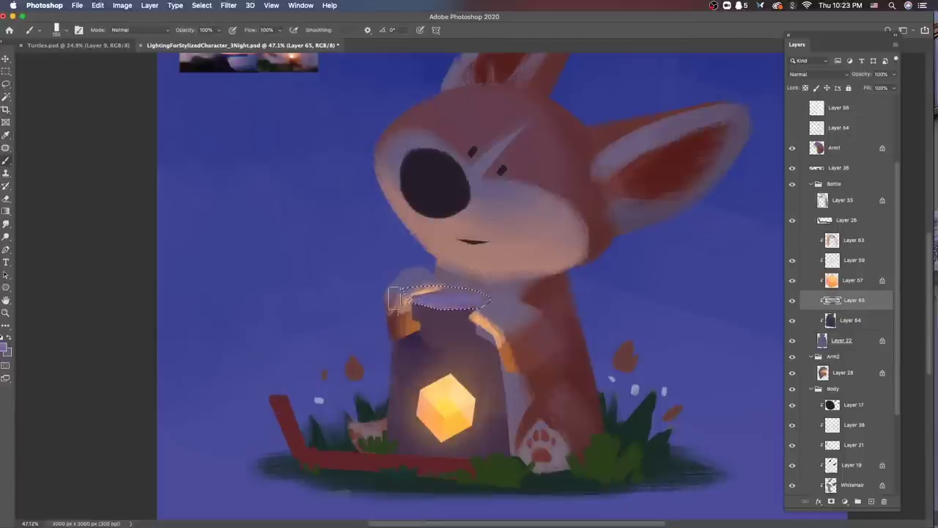
# Step: Lasso the jar's inner opening, paint it dark, and shade the rim and neck edges on Layer 65
pyautogui.press('l')
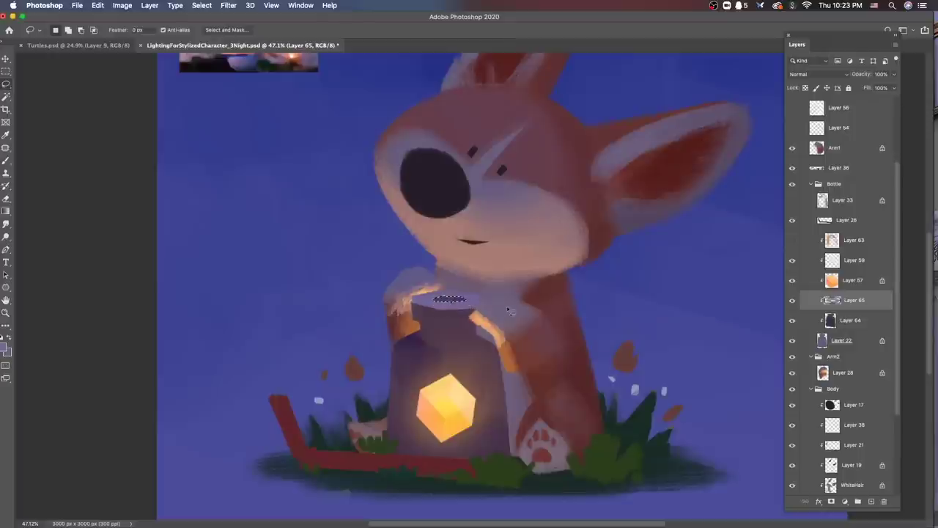
pyautogui.moveTo(480, 324); pyautogui.dragTo(480, 324)
pyautogui.press('b')
pyautogui.moveTo(405, 315)
pyautogui.mouseDown()
pyautogui.moveTo(414, 289)
pyautogui.moveTo(469, 296)
pyautogui.moveTo(480, 324)
pyautogui.mouseUp()
pyautogui.press('l')
pyautogui.hotkey('ctrl', 'd')
pyautogui.press('b')
pyautogui.hotkey('ctrl', 'd')
pyautogui.press('l')
pyautogui.scroll(-2, 489, 322)
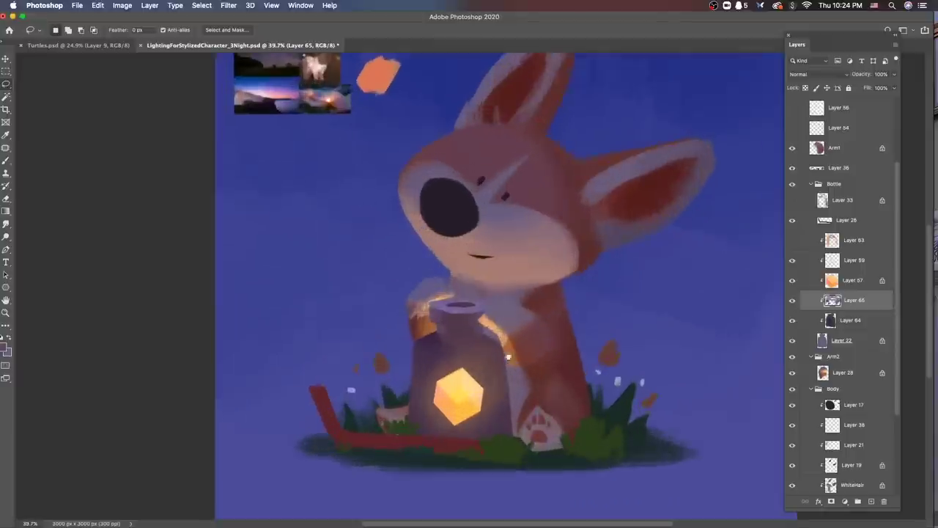
# Step: Paint a light purple reflection on the jar's shoulder on Layer 65, clean it up, and deselect
pyautogui.press('b')
pyautogui.moveTo(422, 349)
pyautogui.mouseDown()
pyautogui.moveTo(431, 339)
pyautogui.moveTo(506, 344)
pyautogui.moveTo(439, 344)
pyautogui.moveTo(465, 340)
pyautogui.mouseUp()
pyautogui.press('e')
pyautogui.press('l')
pyautogui.press('super+d')
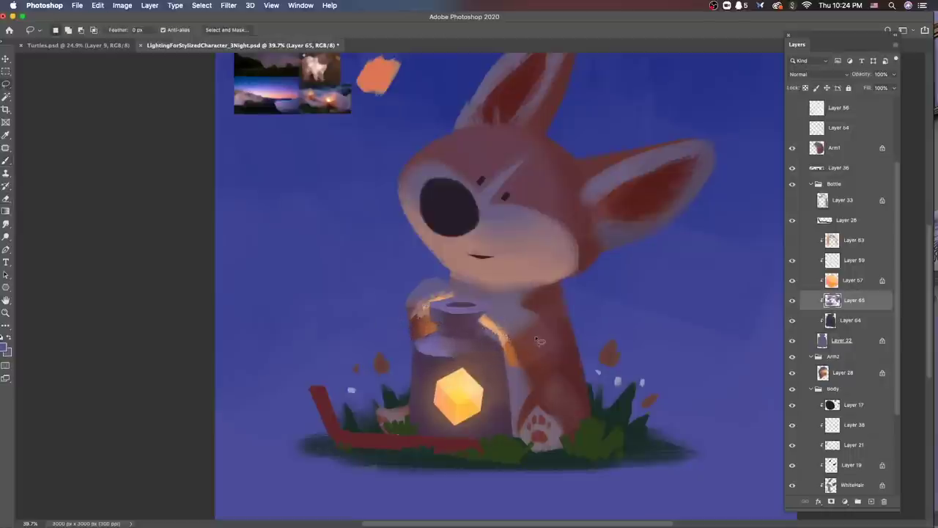
# Step: Lasso the left and right sides of the jar and brush in lighter purple glass reflections with a larger brush
pyautogui.scroll(-3, 608, 353)
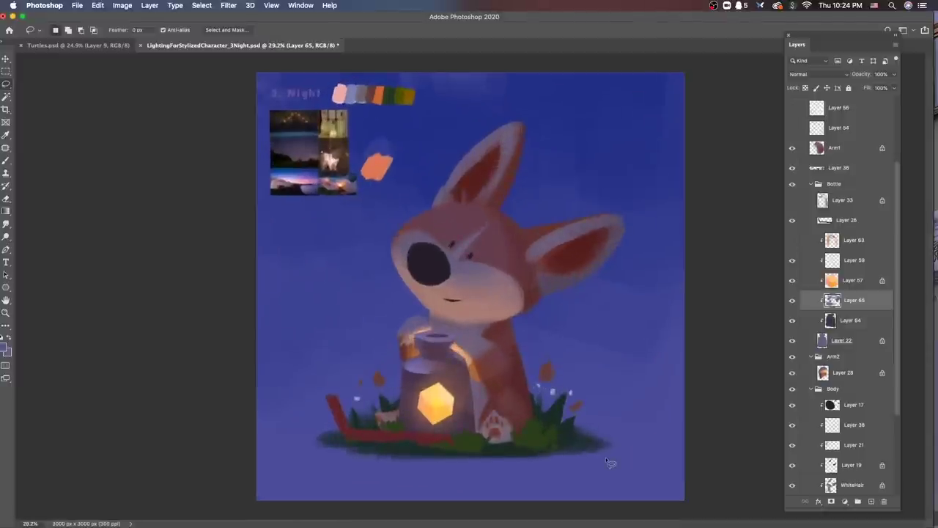
pyautogui.press('b')
pyautogui.press(']')
pyautogui.press(']')
pyautogui.press(']')
pyautogui.press(']')
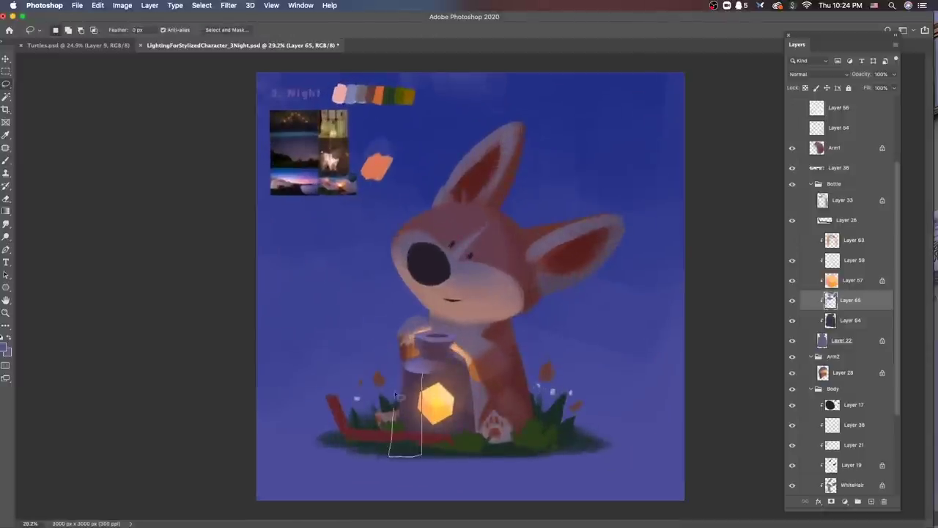
pyautogui.press('l')
pyautogui.moveTo(410, 375)
pyautogui.mouseDown()
pyautogui.moveTo(401, 365)
pyautogui.moveTo(423, 410)
pyautogui.moveTo(400, 381)
pyautogui.mouseUp()
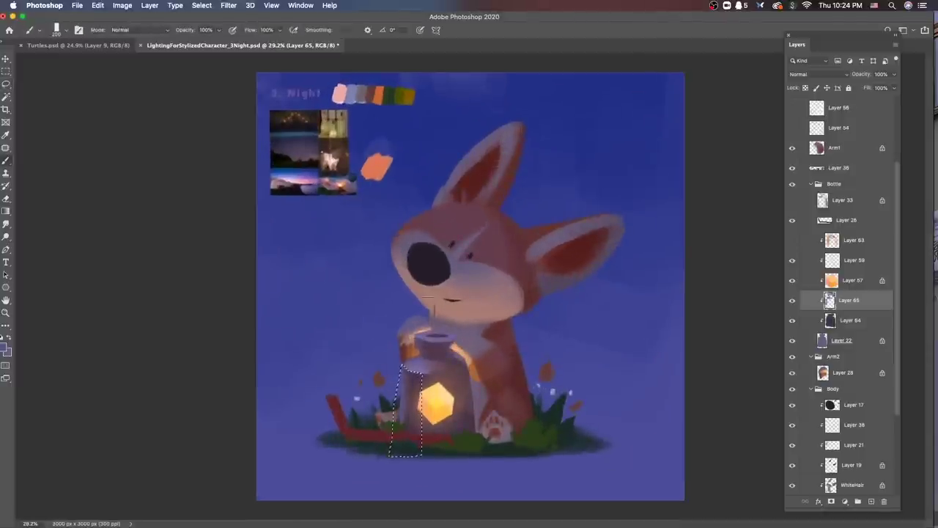
pyautogui.press('l')
pyautogui.moveTo(463, 458); pyautogui.dragTo(461, 458)
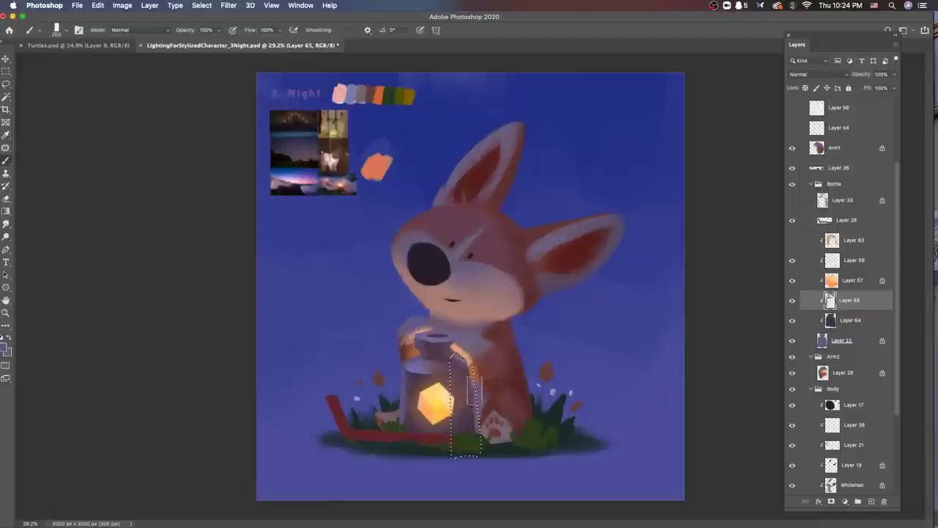
# Step: Add a layer above Layer 64, fill a lassoed reflection beside the cube with orange, and darken it using Levels with midtones at 0.70
pyautogui.click(838, 320)
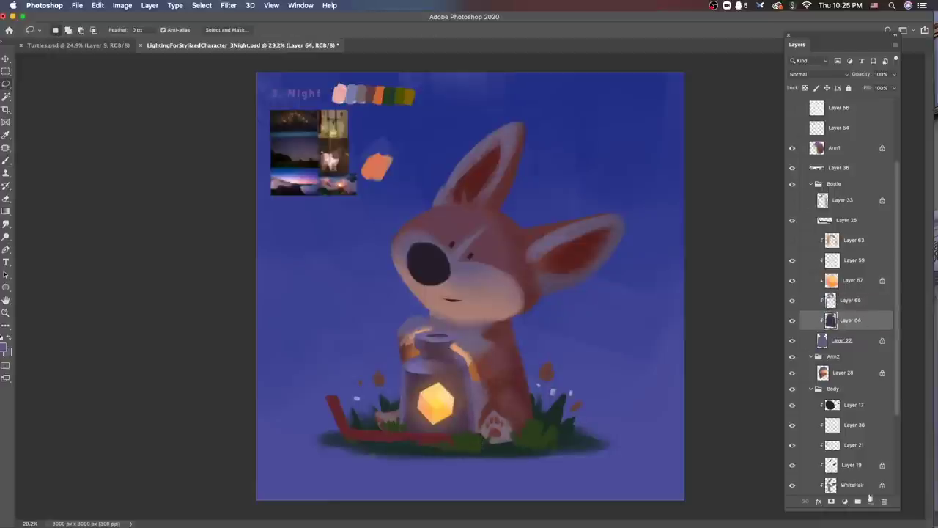
pyautogui.hotkey('ctrl', 'shift', 'alt', 'n')
pyautogui.click(5, 349)
pyautogui.click(463, 387)
pyautogui.press('Return')
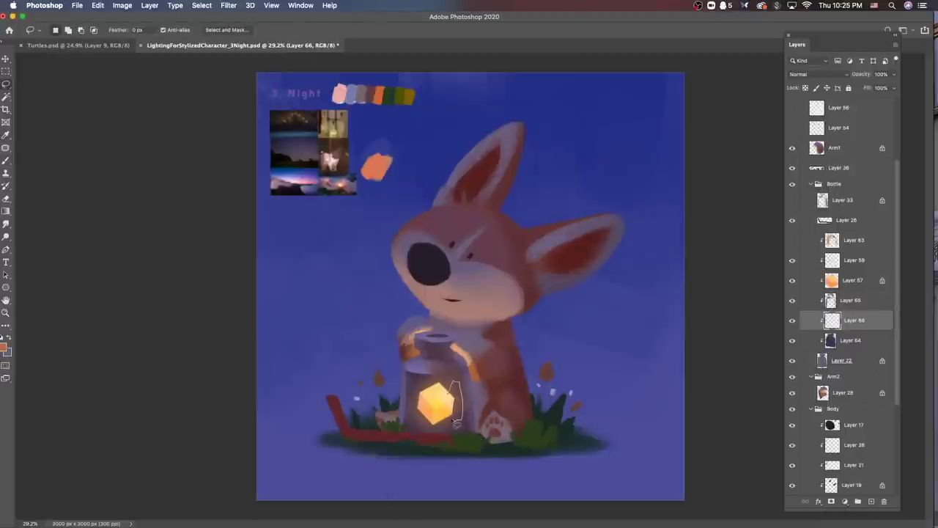
pyautogui.hotkey('ctrl', 'l')
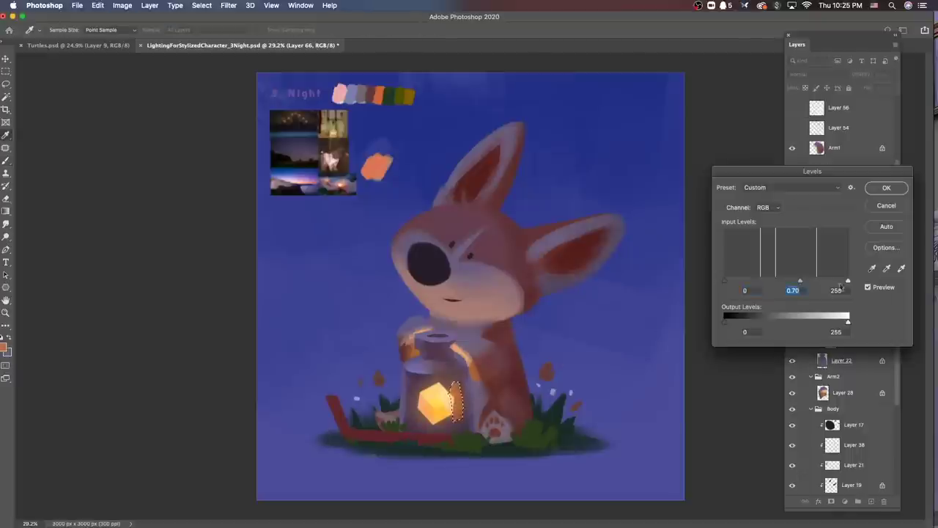
pyautogui.press('Return')
# Step: Refine the orange reflection right of the cube and paint a matching orange reflection inside the jar's left side
pyautogui.press('e')
pyautogui.rightClick(485, 421)
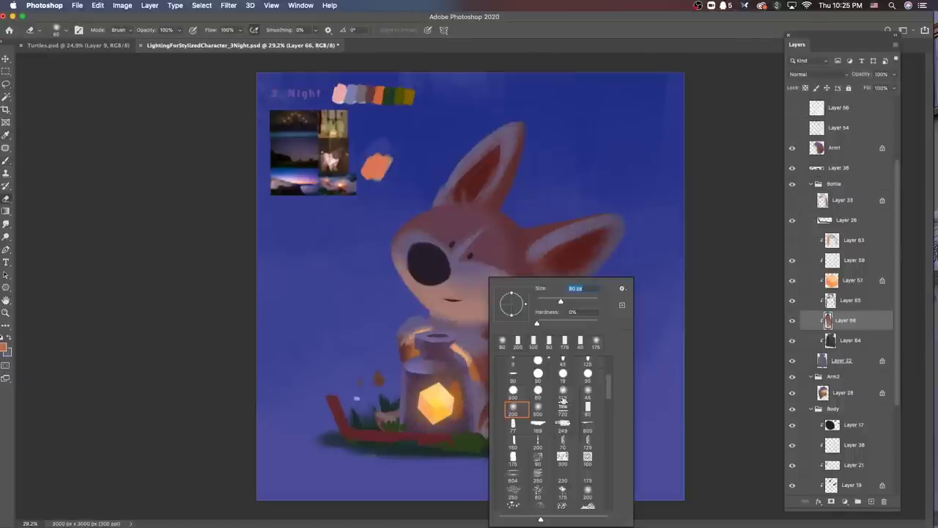
pyautogui.press('Escape')
pyautogui.press('b')
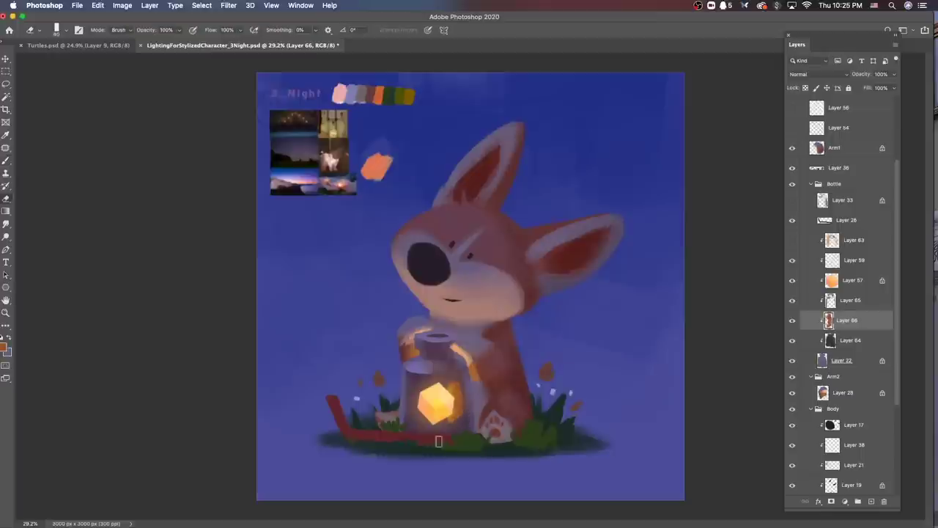
pyautogui.moveTo(411, 377); pyautogui.dragTo(414, 416)
pyautogui.keyDown('alt'); pyautogui.click(415, 416); pyautogui.keyUp('alt')
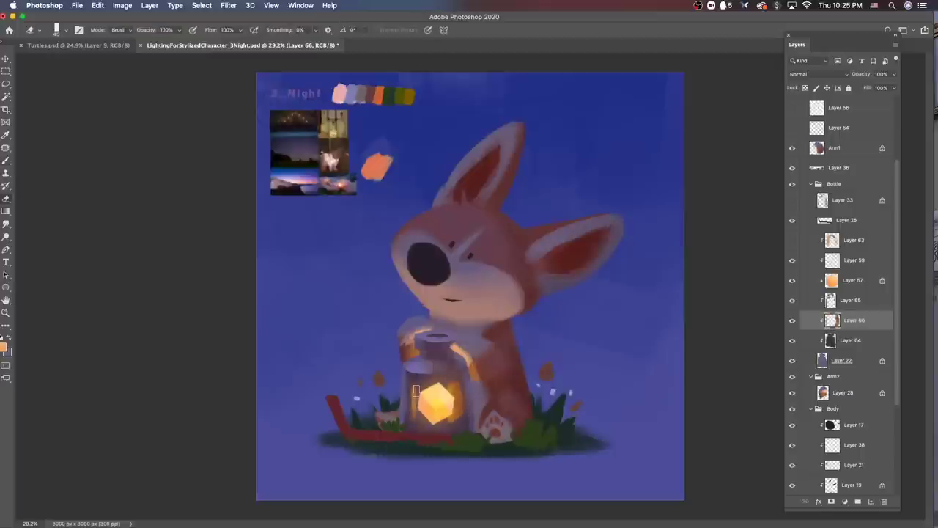
# Step: Select the Layer 59 glow and try softening it with the 200 px soft eraser
pyautogui.scroll(-2, 536, 364)
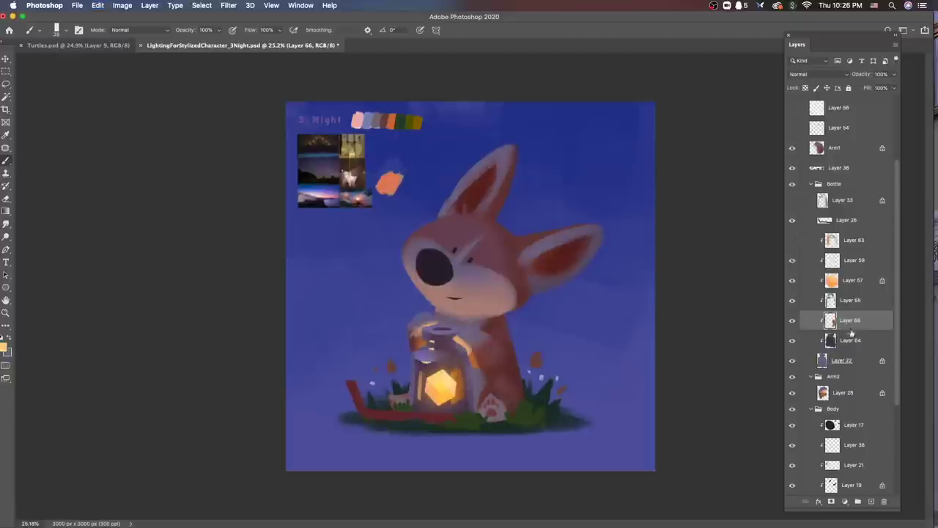
pyautogui.scroll(-1, 490, 439)
pyautogui.press('e')
pyautogui.click(854, 260)
pyautogui.rightClick(461, 272)
pyautogui.press('Escape')
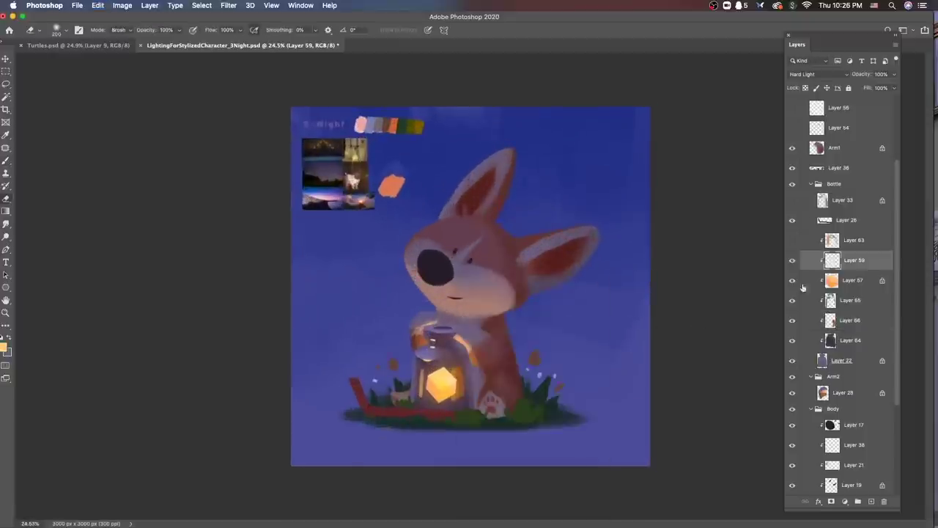
# Step: Undo the last glow edits, remove the hidden Layer 63, and hide the Layer 59 glow
pyautogui.press('super+z')
pyautogui.press('super+z')
pyautogui.press('super+z')
pyautogui.press('super+z')
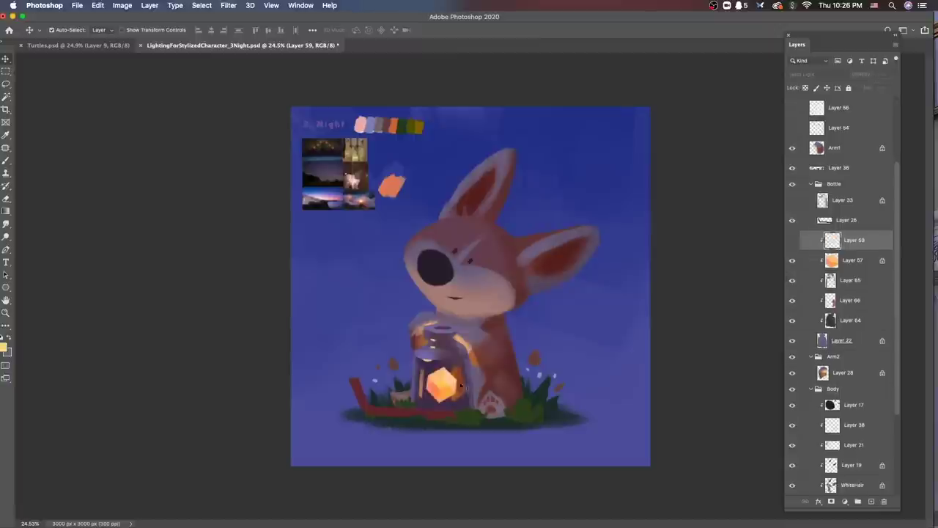
# Step: Select Layer 66 from the canvas and trim the orange reflection right of the cube into a thin strip with eraser and brush
pyautogui.rightClick(454, 382)
pyautogui.doubleClick(480, 367)
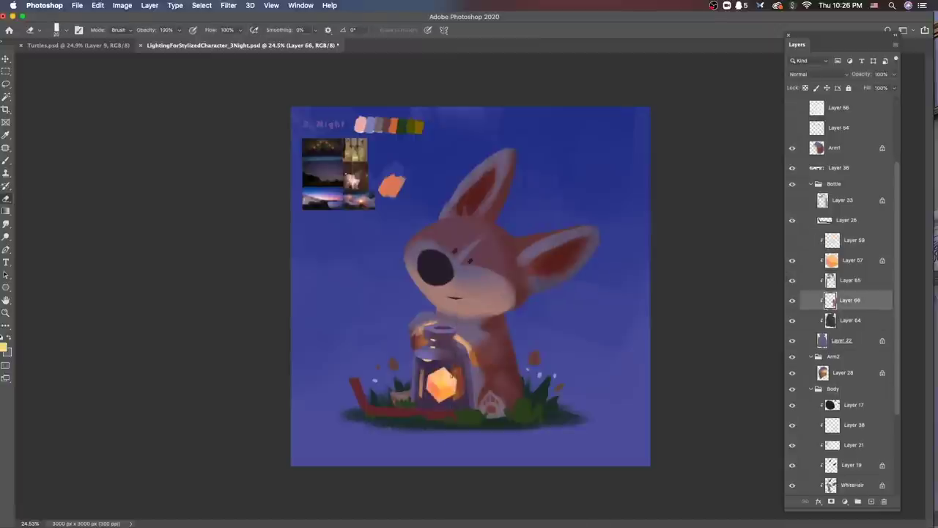
pyautogui.press('b')
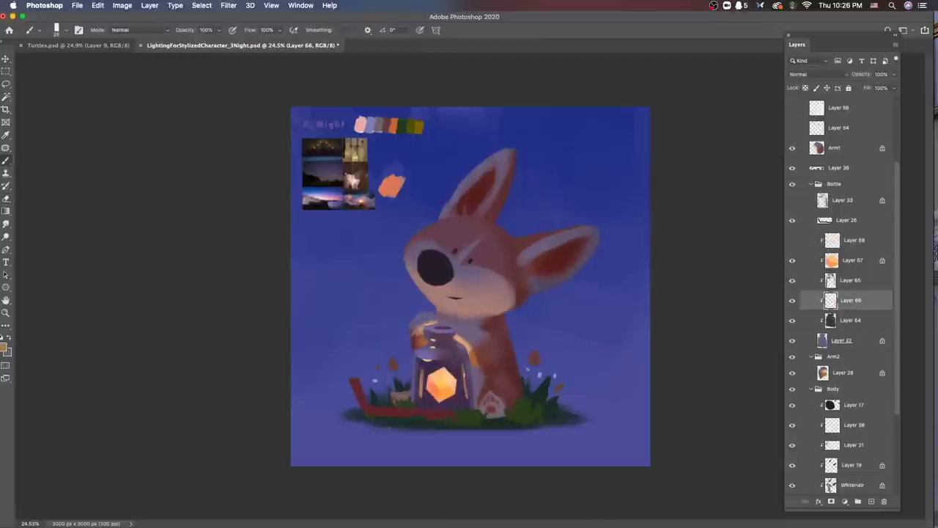
pyautogui.press('e')
pyautogui.press('b')
pyautogui.press('e')
pyautogui.press('b')
# Step: Remove Layer 66 from the Bottle group and make Layer 65 active for brush painting
pyautogui.press('v')
pyautogui.click(864, 322)
pyautogui.click(436, 361)
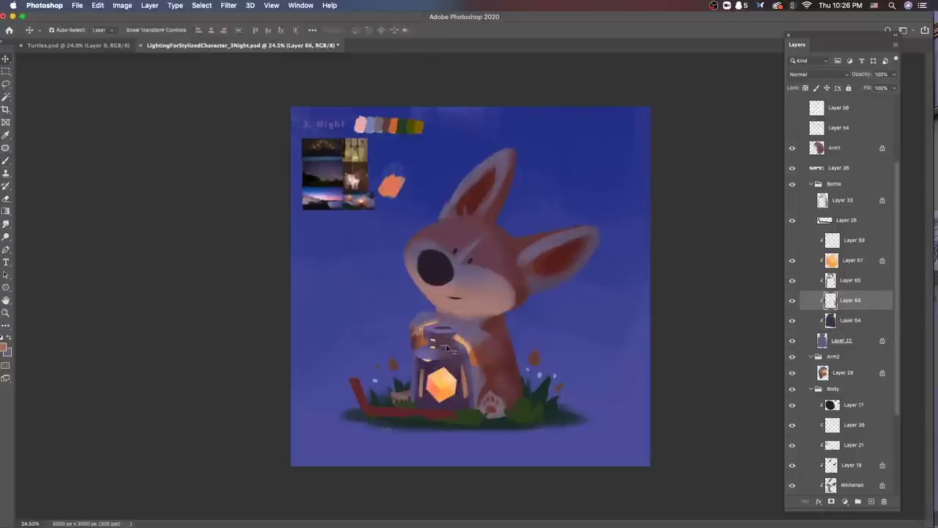
pyautogui.press('BackSpace')
pyautogui.press('b')
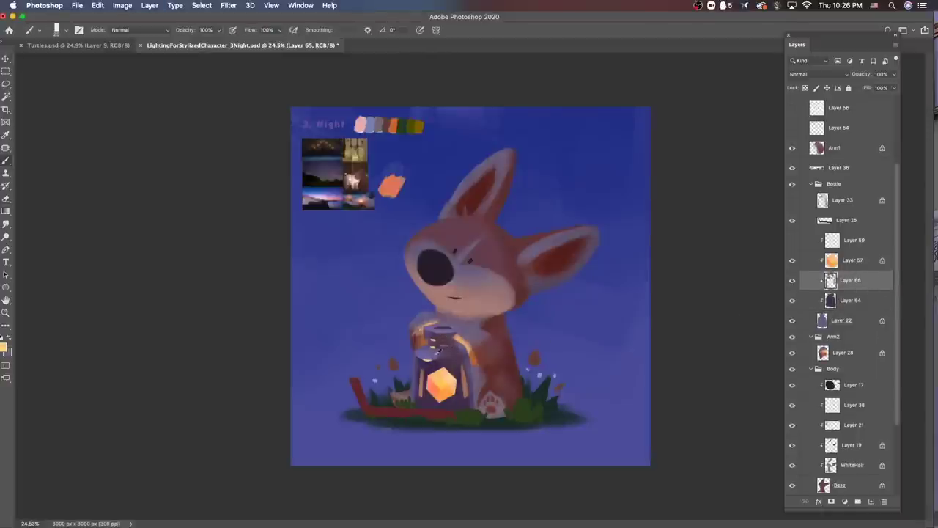
# Step: Try painting warm orange reflections inside a lasso selection across the jar's neck on Layer 65
pyautogui.press(']')
pyautogui.scroll(-3, 600, 373)
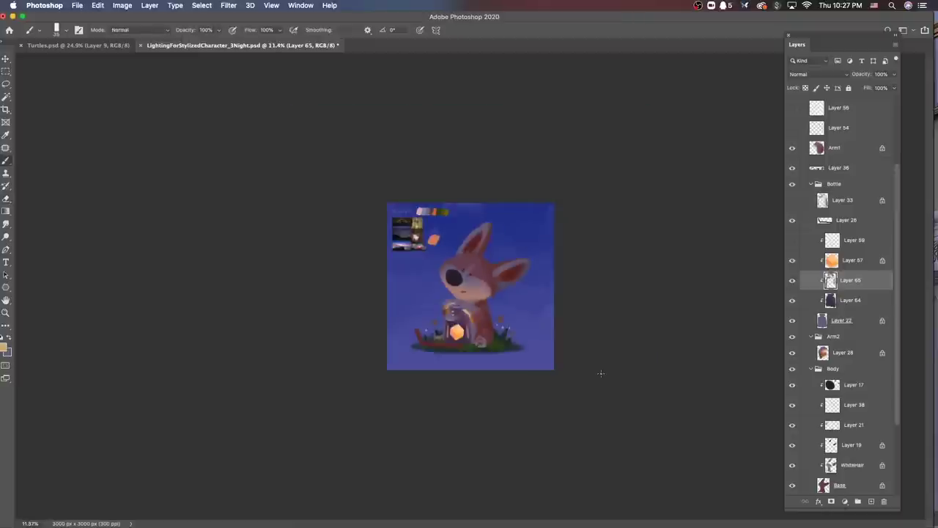
pyautogui.press('v')
pyautogui.scroll(3, 467, 400)
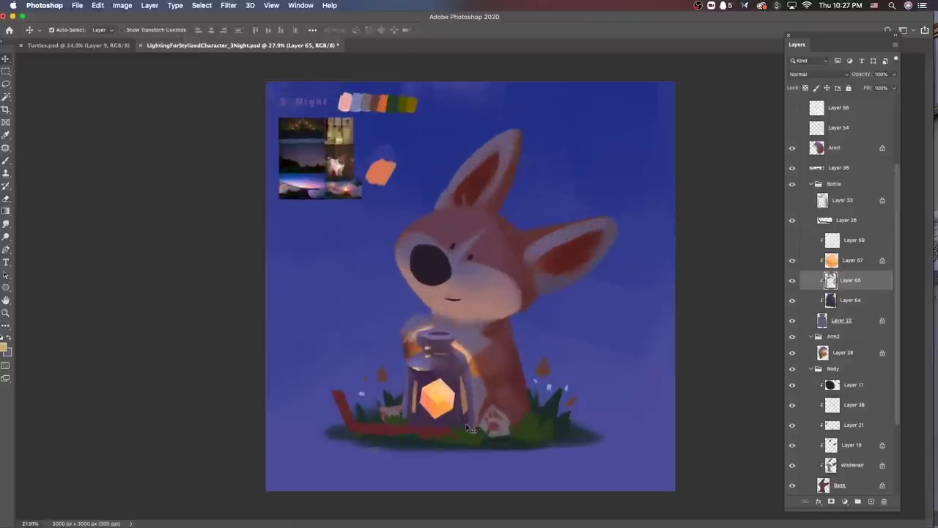
pyautogui.press('b')
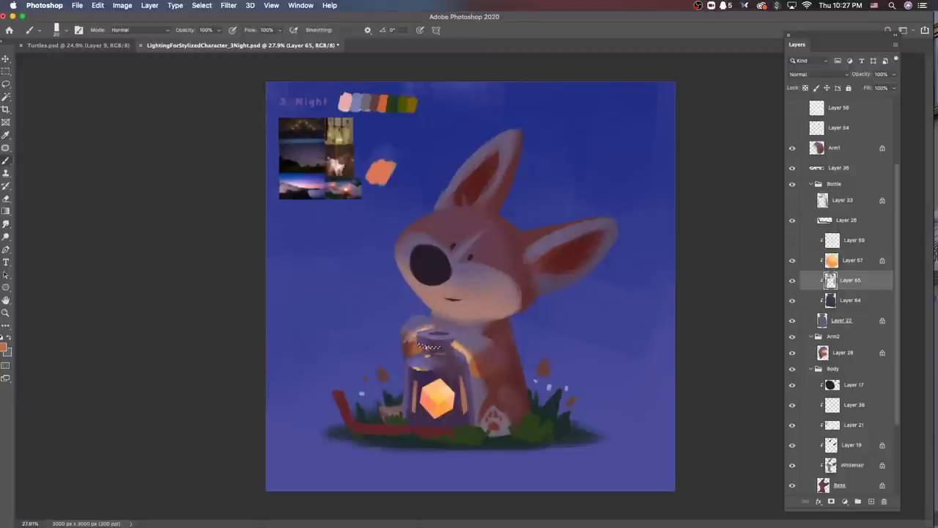
pyautogui.press('l')
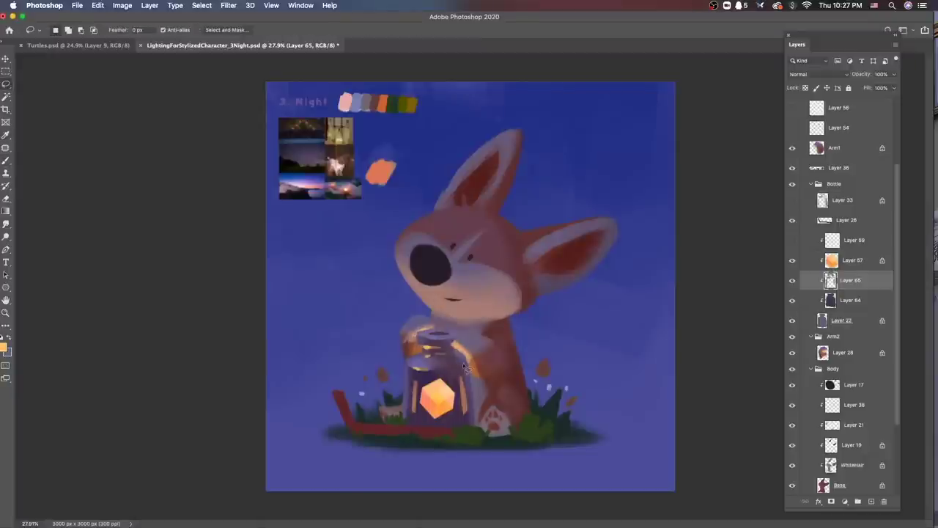
pyautogui.press('b')
# Step: Add a layer above Layer 59 and try a pale lilac highlight on the jar's rim, trimmed with the eraser
pyautogui.click(220, 410)
pyautogui.press('Return')
pyautogui.hotkey('ctrl', 'shift', 'alt', 'n')
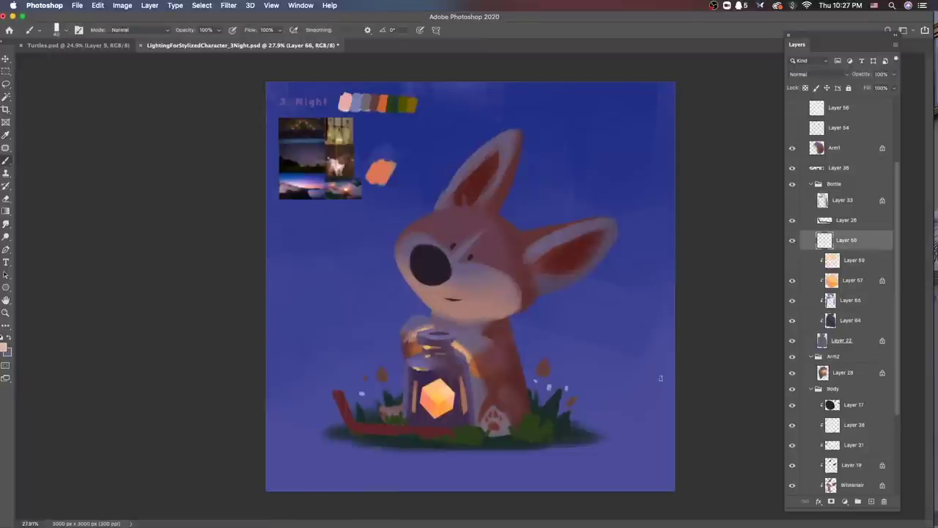
pyautogui.moveTo(422, 339); pyautogui.dragTo(448, 337)
pyautogui.click(216, 398)
pyautogui.press('Return')
pyautogui.press('e')
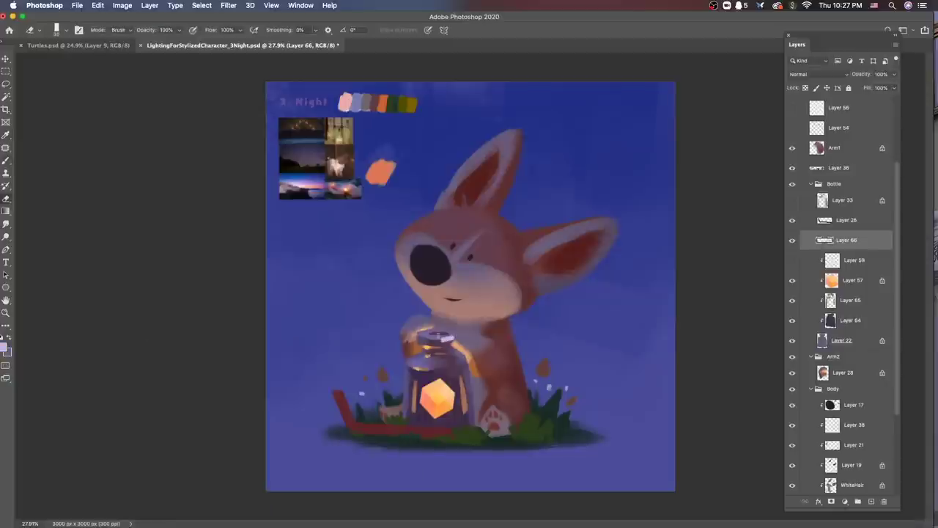
pyautogui.press('Return')
pyautogui.press('b')
pyautogui.hotkey('ctrl', '=')
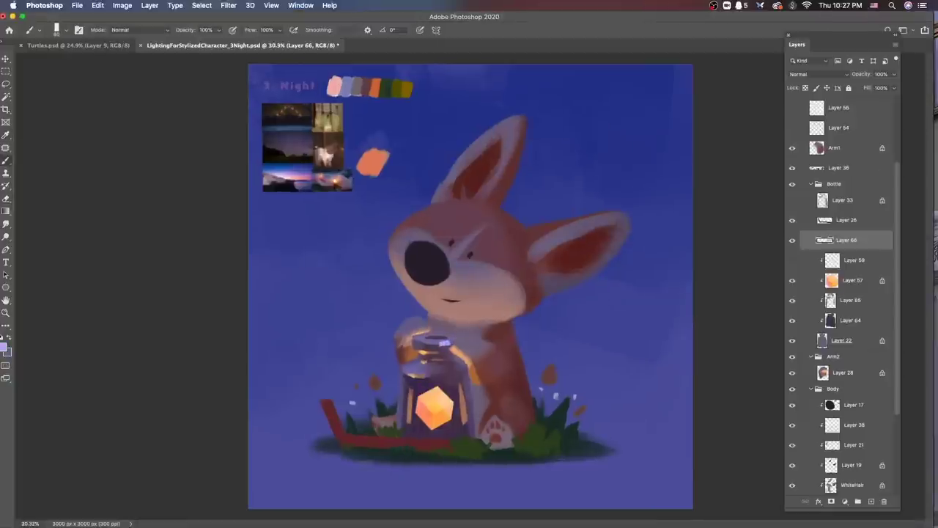
pyautogui.press('e')
pyautogui.scroll(3, 561, 315)
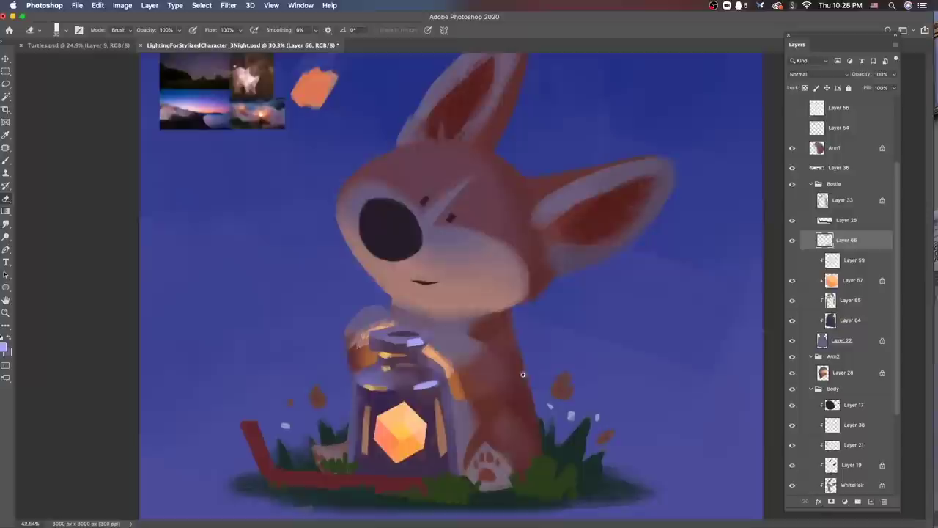
# Step: Remove the lilac and orange highlights from the jar's rim, neck and shoulder, cleaning up Layer 65 with eraser and brush
pyautogui.keyDown('ctrl'); pyautogui.click(414, 355); pyautogui.keyUp('ctrl')
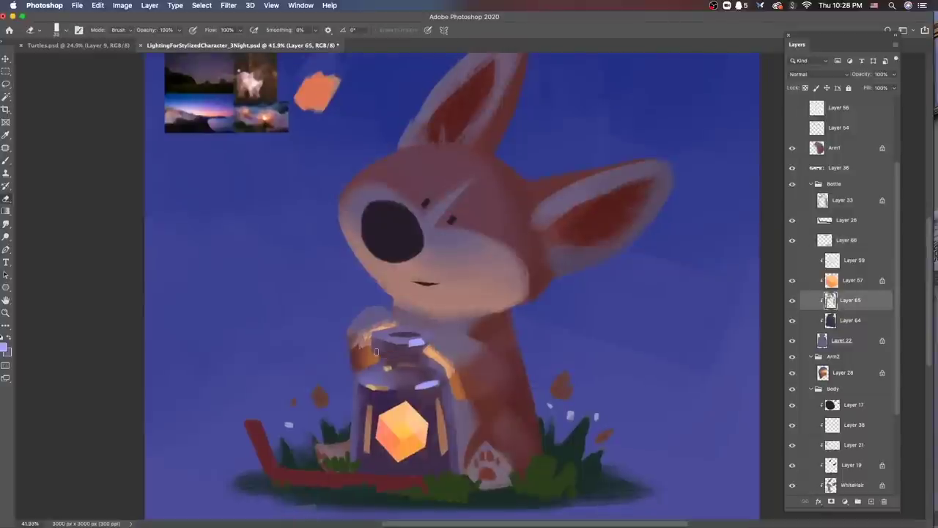
pyautogui.keyDown('ctrl'); pyautogui.click(414, 342); pyautogui.keyUp('ctrl')
pyautogui.keyDown('ctrl'); pyautogui.click(373, 383); pyautogui.keyUp('ctrl')
pyautogui.press('b')
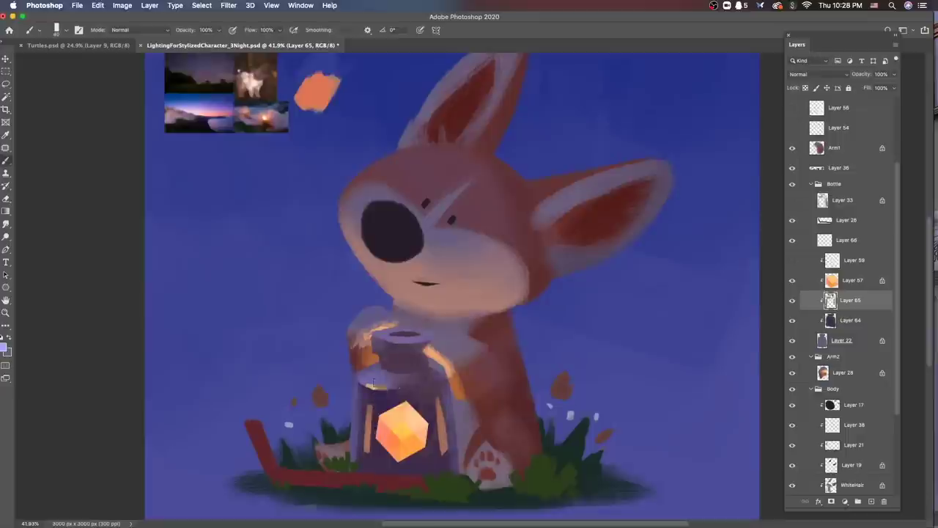
pyautogui.press('e')
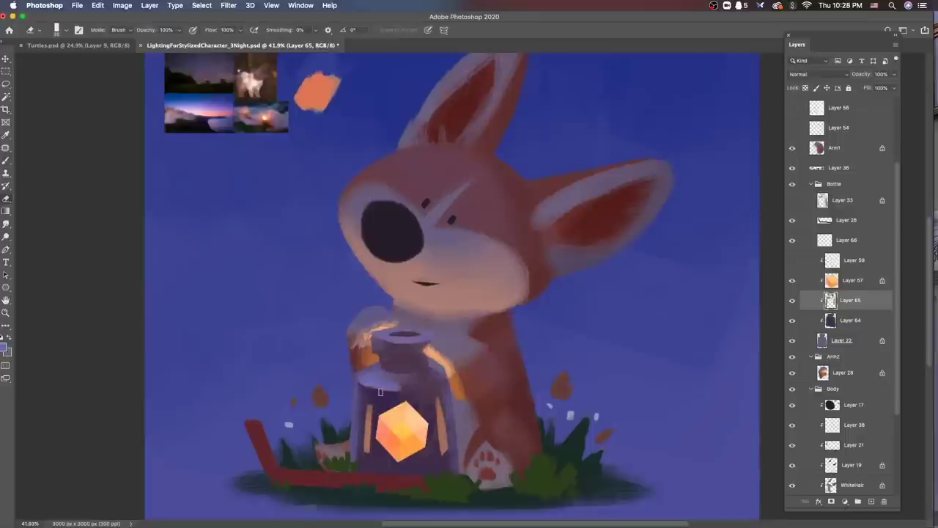
pyautogui.press('b')
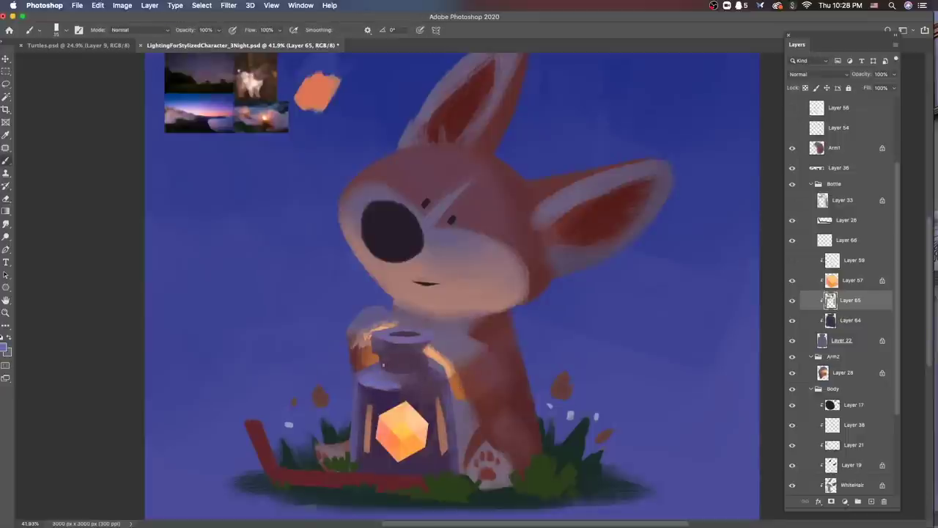
# Step: Fill a thin lassoed strip below the jar's rim with light orange on Layer 65
pyautogui.keyDown('ctrl'); pyautogui.click(461, 342); pyautogui.keyUp('ctrl')
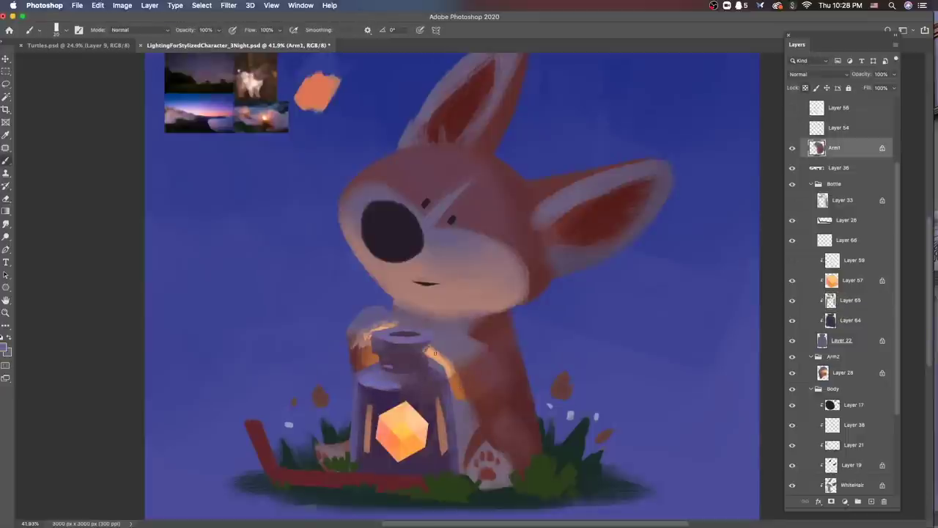
pyautogui.scroll(-4, 433, 347)
pyautogui.scroll(2, 437, 267)
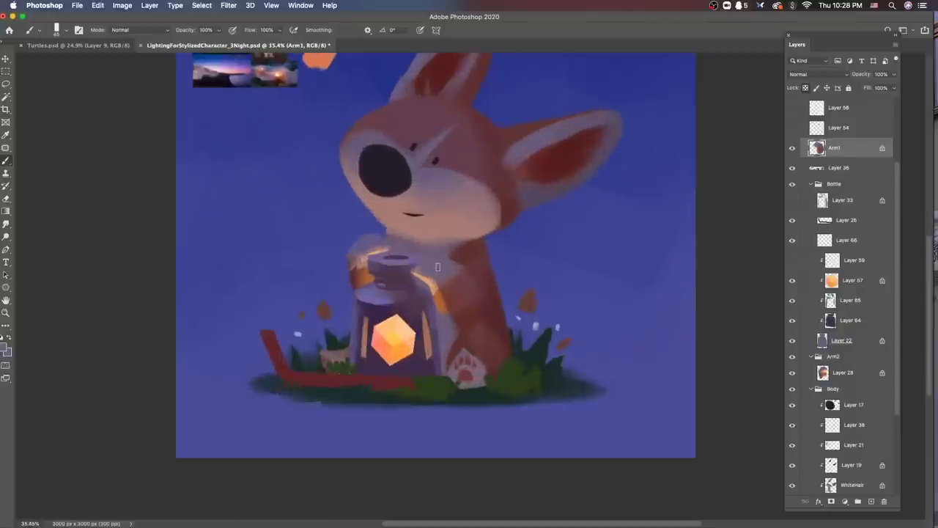
pyautogui.keyDown('ctrl'); pyautogui.click(393, 301); pyautogui.keyUp('ctrl')
pyautogui.moveTo(440, 296); pyautogui.dragTo(444, 306)
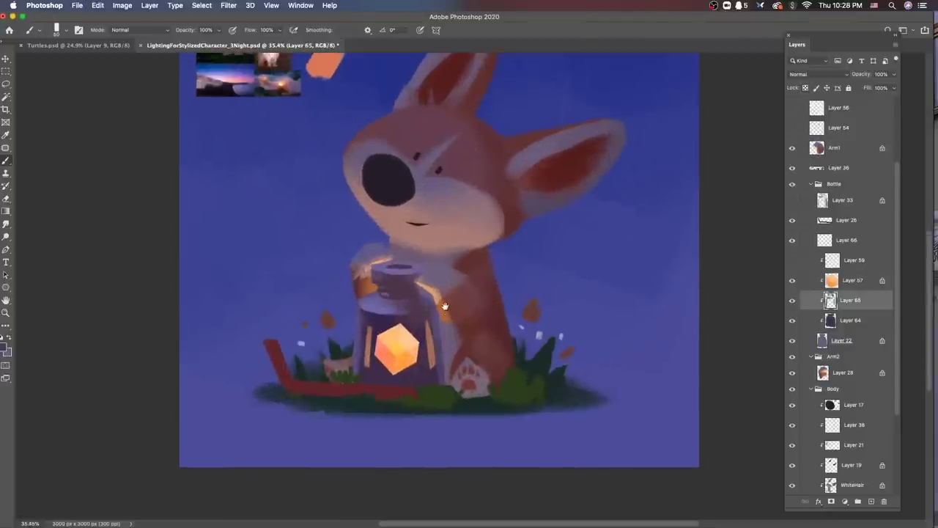
pyautogui.press('l')
pyautogui.moveTo(372, 282)
pyautogui.mouseDown()
pyautogui.moveTo(402, 290)
pyautogui.moveTo(375, 287)
pyautogui.mouseUp()
pyautogui.click(5, 348)
pyautogui.click(373, 362)
pyautogui.hotkey('alt', 'BackSpace')
pyautogui.press('b')
pyautogui.hotkey('ctrl', 'd')
# Step: Lasso the jar's shoulder and brush in a golden reflection on its right side plus pale blue highlights on rim and shoulder
pyautogui.press('l')
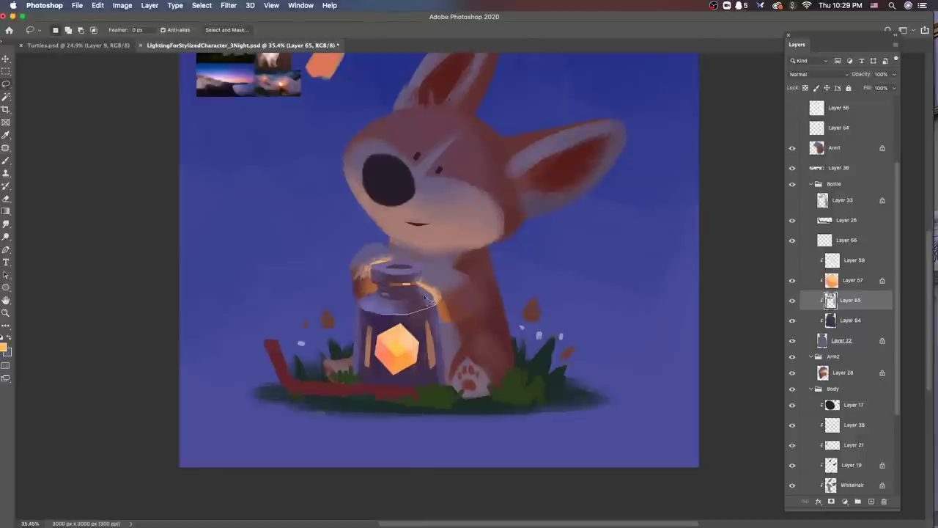
pyautogui.moveTo(425, 297)
pyautogui.mouseDown()
pyautogui.moveTo(393, 321)
pyautogui.moveTo(431, 301)
pyautogui.mouseUp()
pyautogui.press('b')
pyautogui.keyDown('alt'); pyautogui.click(389, 274); pyautogui.keyUp('alt')
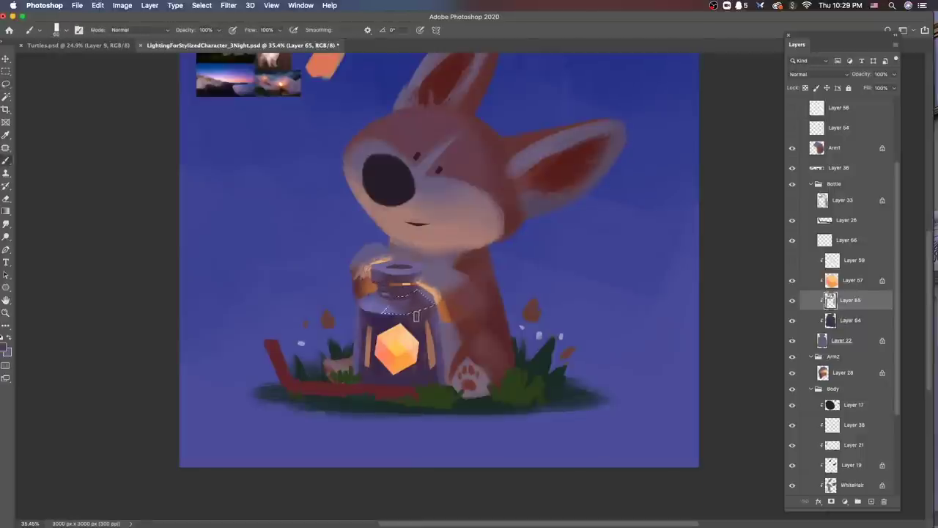
pyautogui.scroll(4, 385, 302)
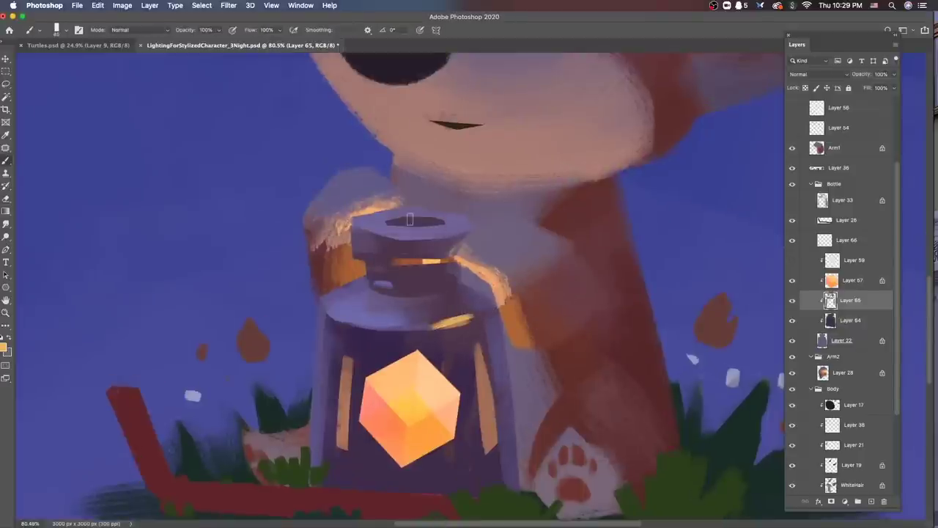
pyautogui.scroll(-3, 413, 266)
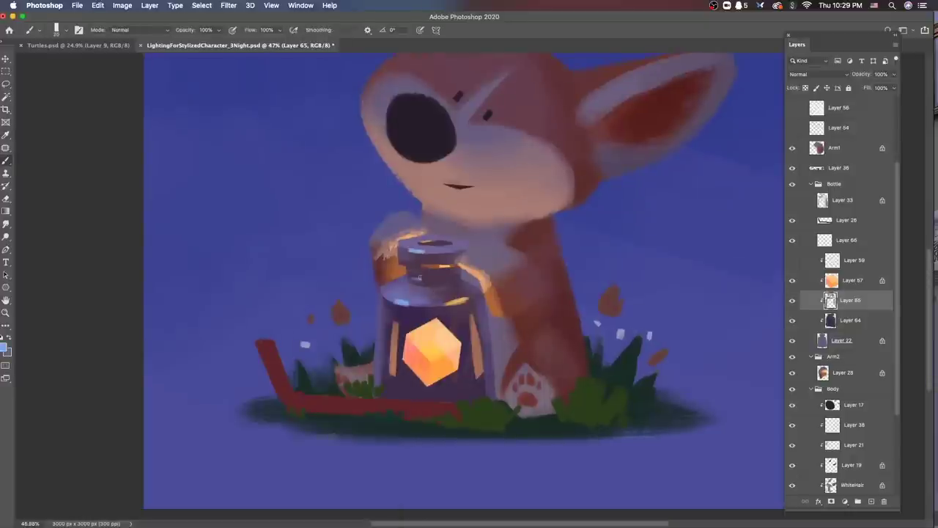
pyautogui.keyDown('alt'); pyautogui.click(419, 277); pyautogui.keyUp('alt')
pyautogui.scroll(-5, 440, 307)
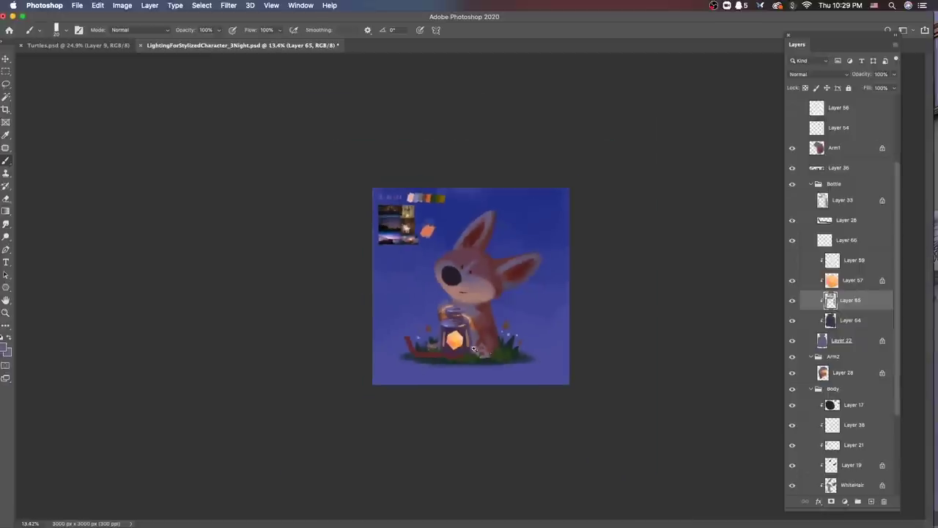
# Step: Paint a light blue vertical strip in a lasso selection left of the cube and move Layer 65 above Layer 59
pyautogui.scroll(5, 473, 350)
pyautogui.press('l')
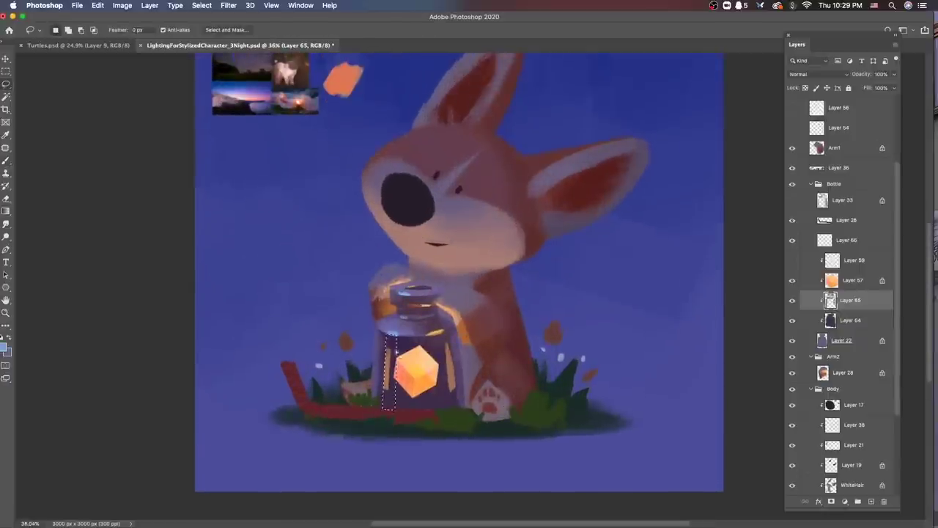
pyautogui.press('b')
pyautogui.keyDown('alt'); pyautogui.click(389, 333); pyautogui.keyUp('alt')
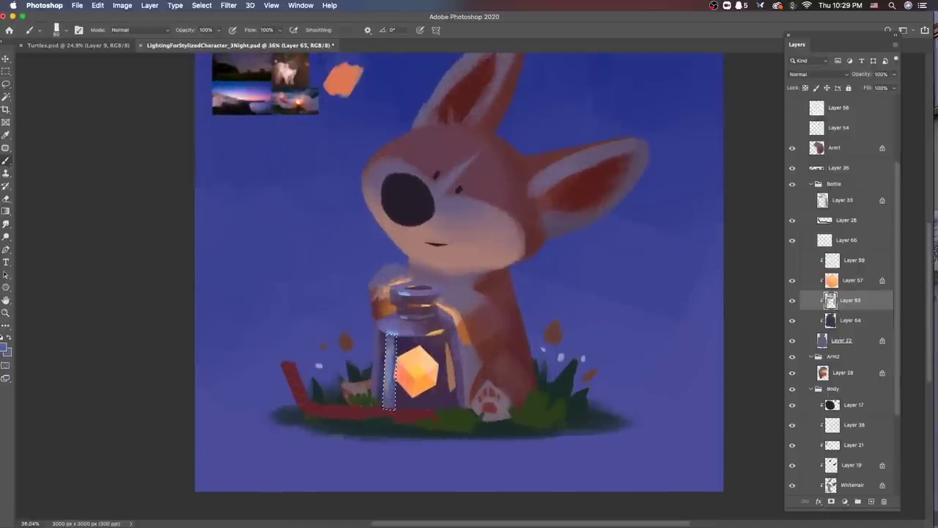
pyautogui.press('super+bracketright')
pyautogui.press('super+bracketright')
pyautogui.scroll(-2, 492, 351)
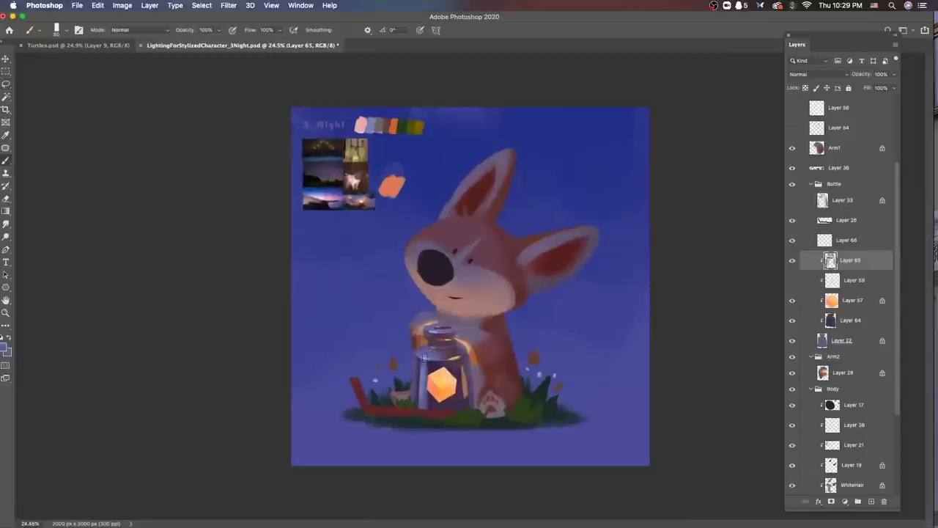
# Step: Paint a thin blue highlight along the jar's left edge on Layer 65 and refine it with the eraser
pyautogui.press('[')
pyautogui.press('[')
pyautogui.press('[')
pyautogui.press('[')
pyautogui.press('[')
pyautogui.moveTo(416, 360); pyautogui.dragTo(417, 408)
pyautogui.press(']')
pyautogui.press(']')
pyautogui.press(']')
pyautogui.press(']')
pyautogui.press(']')
pyautogui.moveTo(414, 359); pyautogui.dragTo(416, 345)
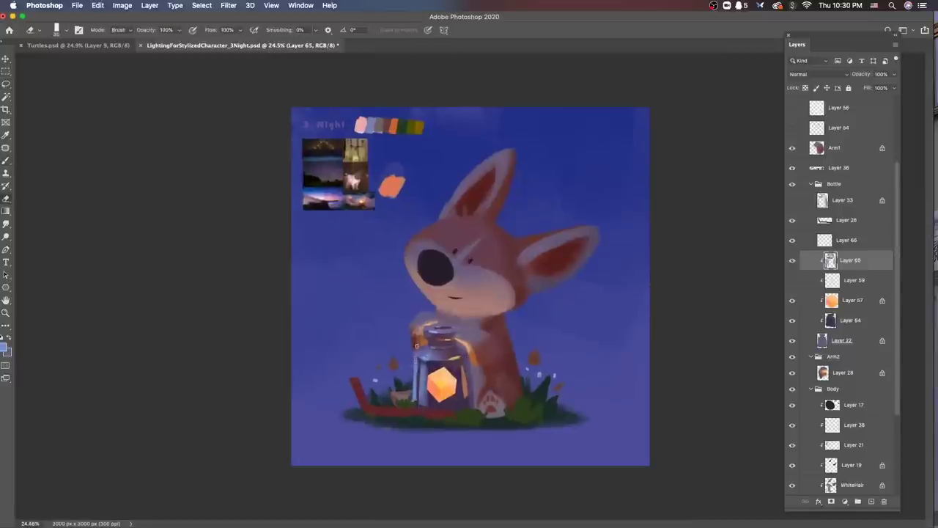
pyautogui.press('b')
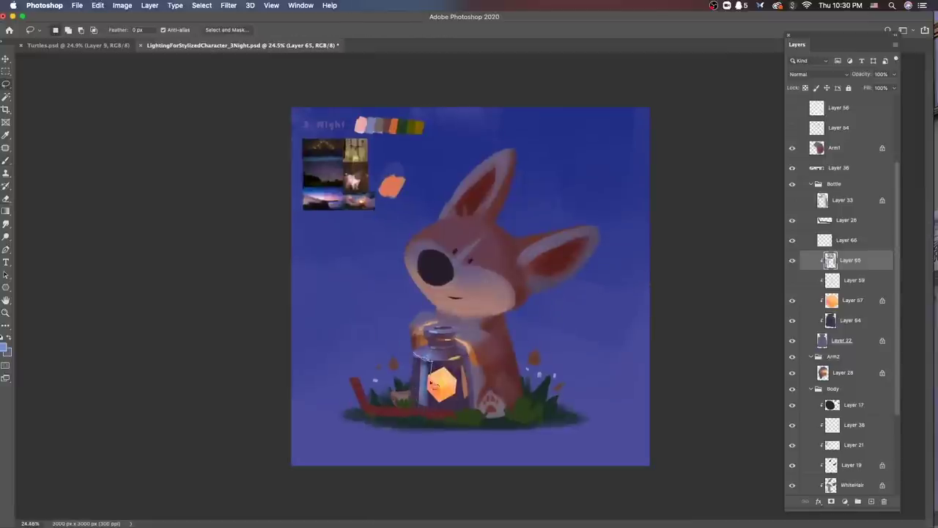
# Step: Lasso the jar's left side on Layer 65 and shade it with a soft brush into a smooth blue gradient
pyautogui.rightClick(432, 388)
pyautogui.click(857, 260)
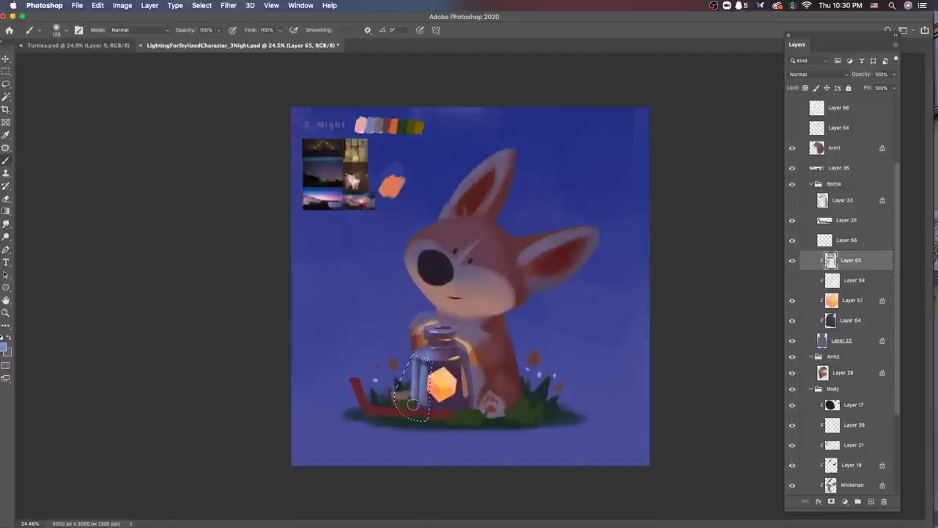
pyautogui.press('l')
pyautogui.moveTo(432, 367); pyautogui.dragTo(415, 359)
pyautogui.press('b')
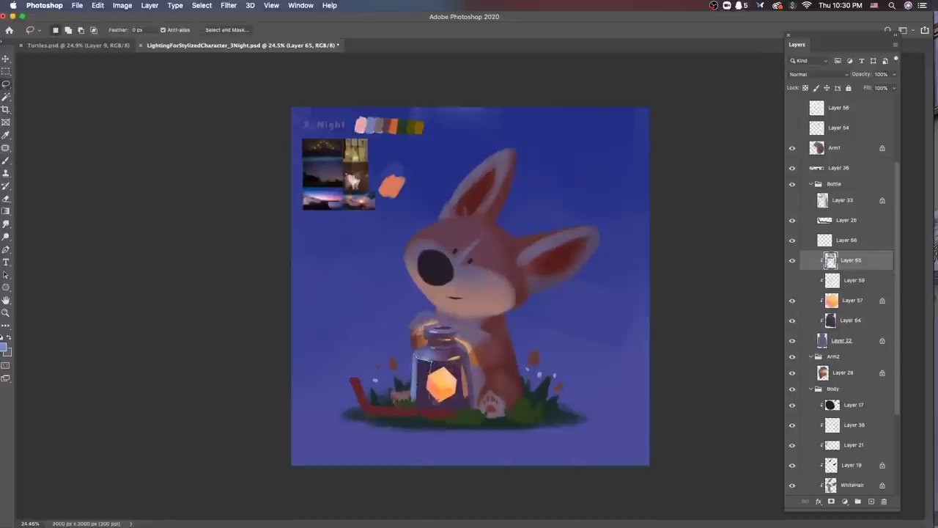
# Step: Add a clipped layer above Layer 64 and paint a soft dark orange-brown glow around the cube inside the jar
pyautogui.press('v')
pyautogui.scroll(-3, 588, 291)
pyautogui.scroll(6, 654, 350)
pyautogui.click(655, 350)
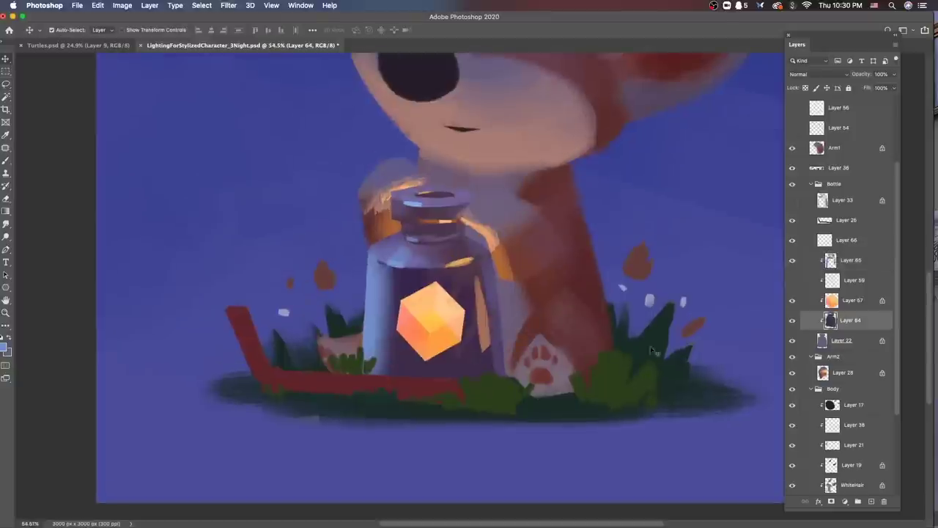
pyautogui.click(870, 501)
pyautogui.press('b')
pyautogui.click(4, 348)
pyautogui.click(168, 425)
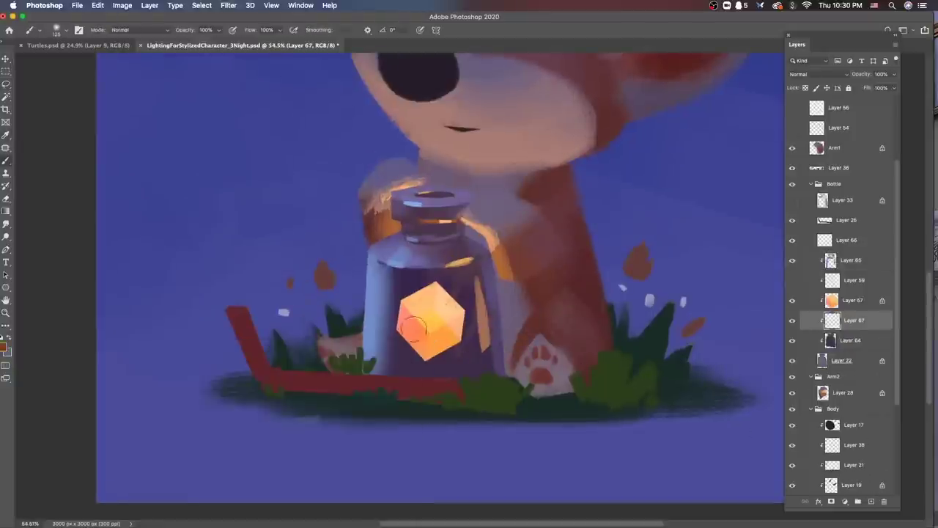
pyautogui.press('Return')
pyautogui.moveTo(439, 315); pyautogui.dragTo(454, 333)
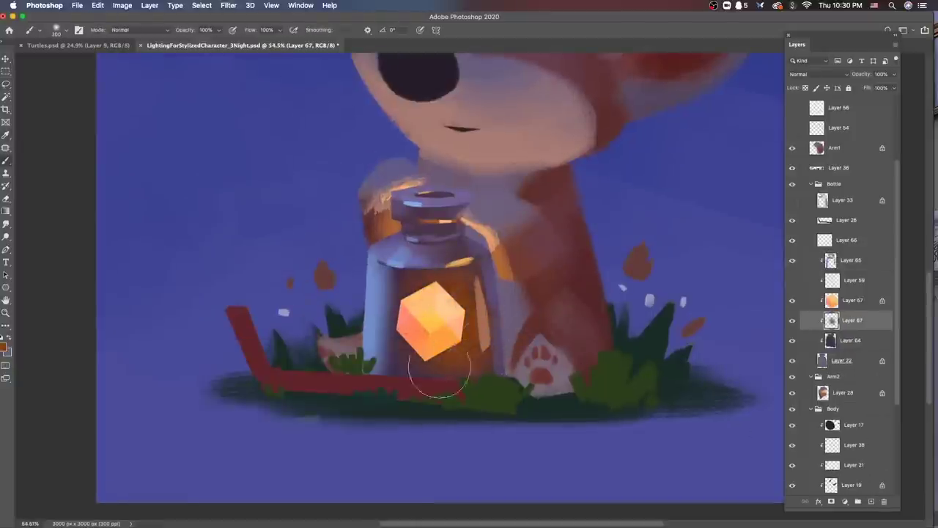
# Step: Brush a brighter orange glow close around the cube on the new glow layer
pyautogui.click(5, 347)
pyautogui.click(278, 415)
pyautogui.press('Return')
pyautogui.moveTo(449, 277)
pyautogui.mouseDown()
pyautogui.moveTo(458, 311)
pyautogui.moveTo(435, 294)
pyautogui.mouseUp()
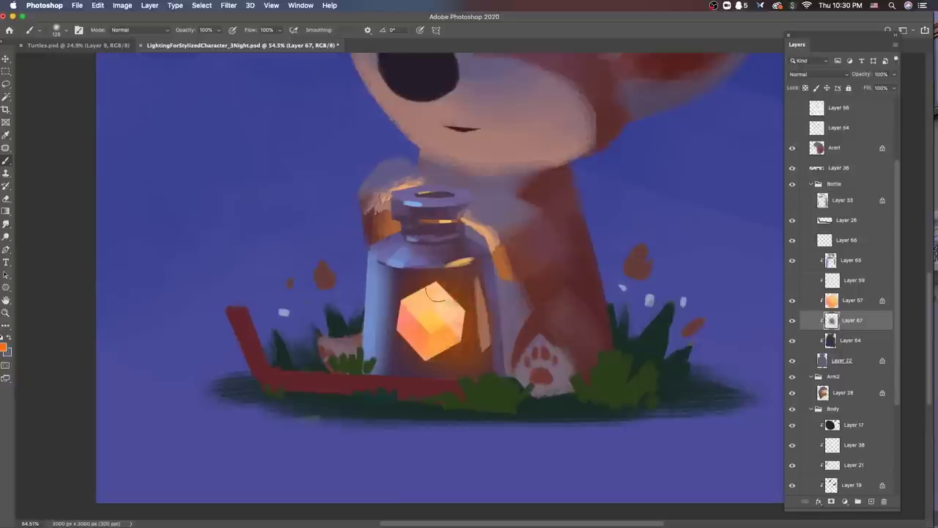
# Step: Recolor the lassoed reflection strip right of the cube golden yellow on Layer 65, and make the cube's Layer 57 active
pyautogui.keyDown('super'); pyautogui.click(494, 318); pyautogui.keyUp('super')
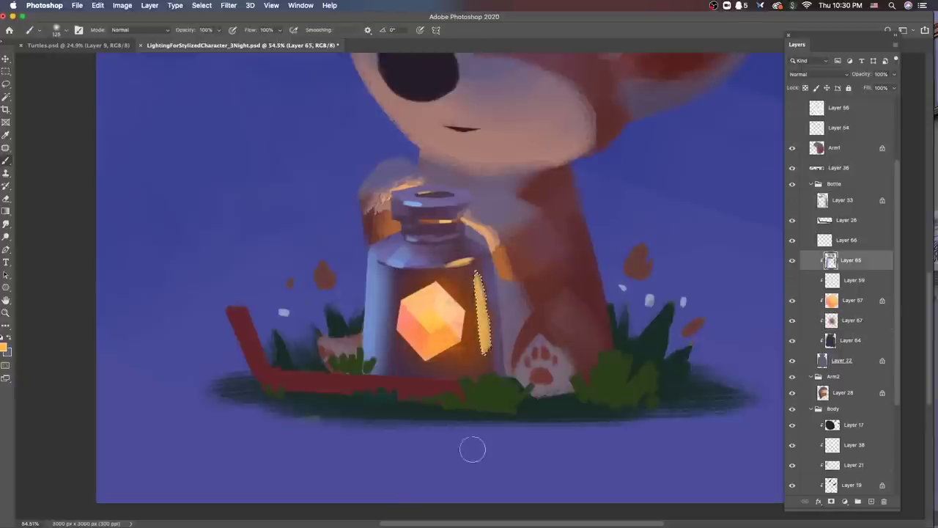
pyautogui.press('l')
pyautogui.press('super+0')
pyautogui.scroll(-2, 525, 407)
pyautogui.scroll(5, 484, 333)
pyautogui.click(852, 300)
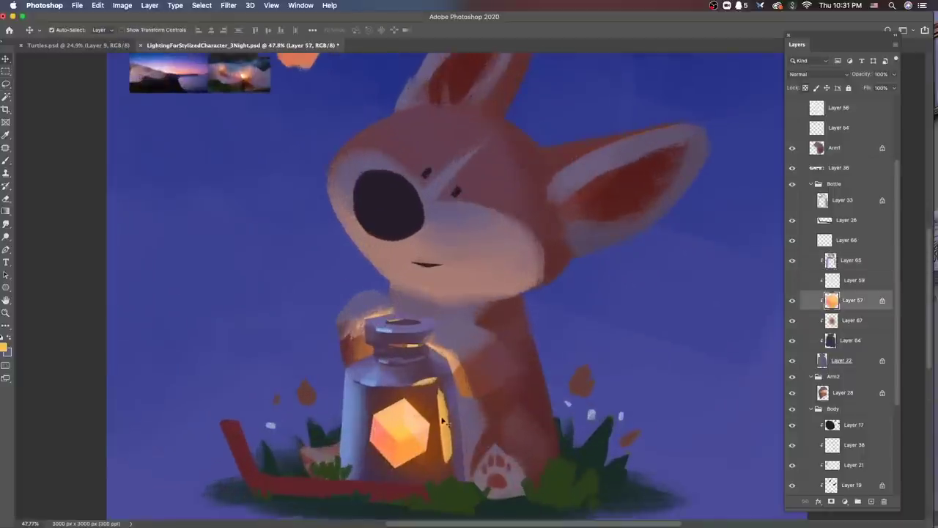
pyautogui.press('super+u')
pyautogui.moveTo(785, 272); pyautogui.dragTo(797, 272)
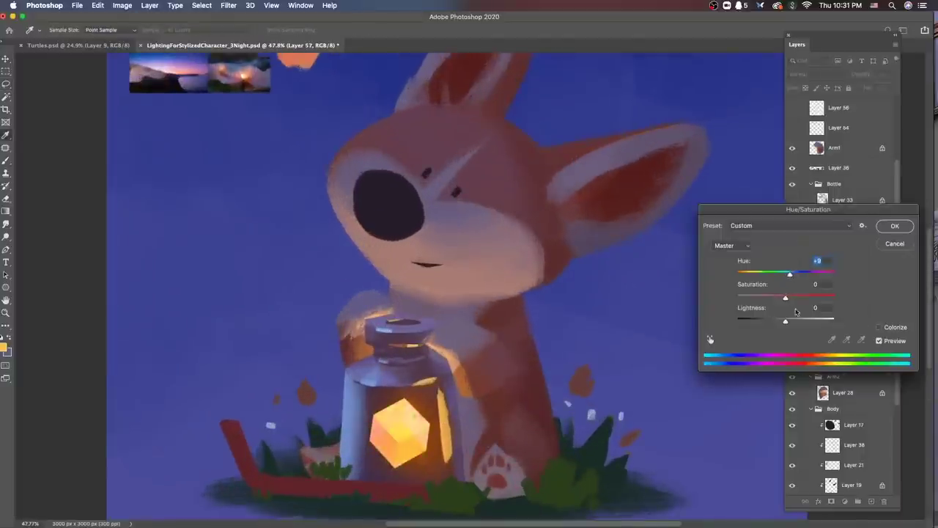
pyautogui.click(893, 244)
# Step: Brighten the glowing cube on Layer 57 with a Levels adjustment
pyautogui.press('super+l')
pyautogui.press('Return')
pyautogui.press('v')
pyautogui.scroll(-3, 497, 408)
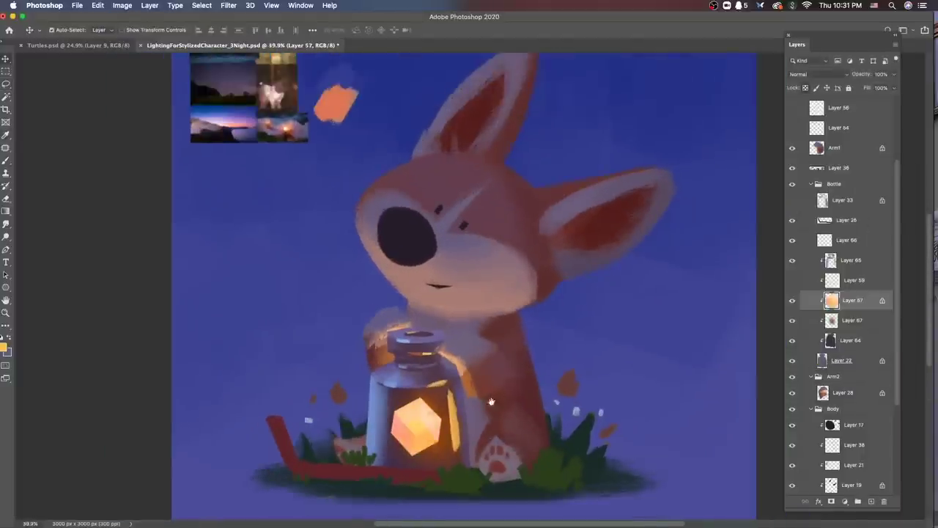
# Step: Group the jar layers from Layer 65 down to Layer 22 inside the Bottle group and name the group Jar
pyautogui.scroll(2, 497, 408)
pyautogui.keyDown('super'); pyautogui.click(499, 399); pyautogui.keyUp('super')
pyautogui.press('b')
pyautogui.rightClick(500, 399)
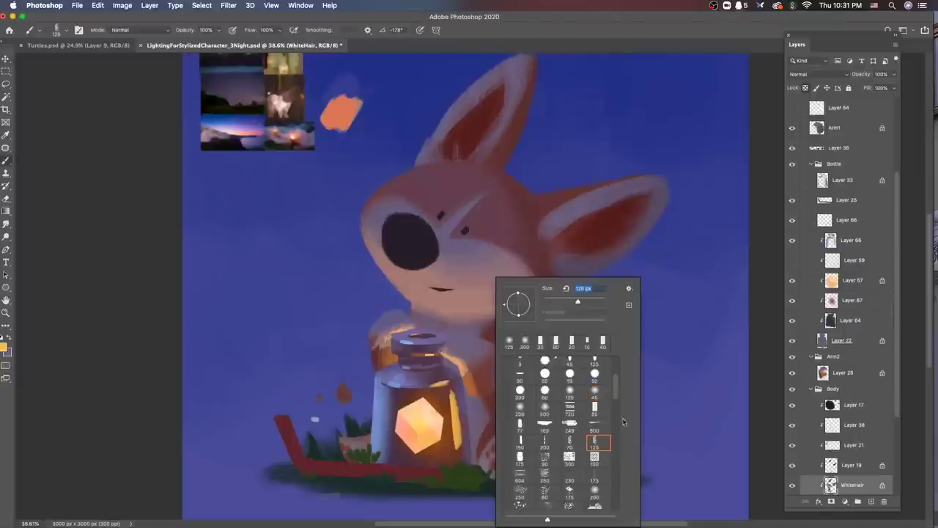
pyautogui.keyDown('shift'); pyautogui.click(872, 254); pyautogui.keyUp('shift')
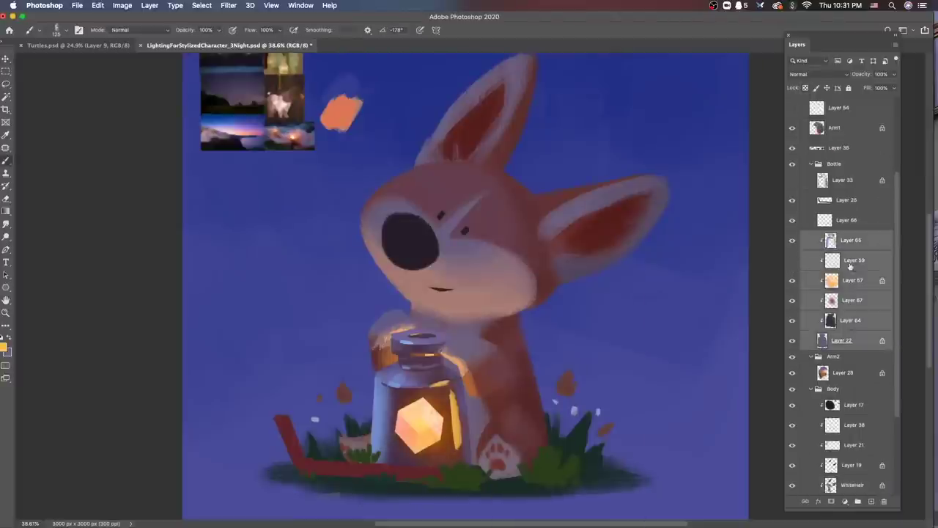
pyautogui.press('super+g')
pyautogui.write('Jar')
pyautogui.press('Return')
# Step: Brush warm orange light from the jar along the underside of the fox's muzzle and chin on the WhiteHair layer
pyautogui.click(850, 396)
pyautogui.scroll(-1, 476, 277)
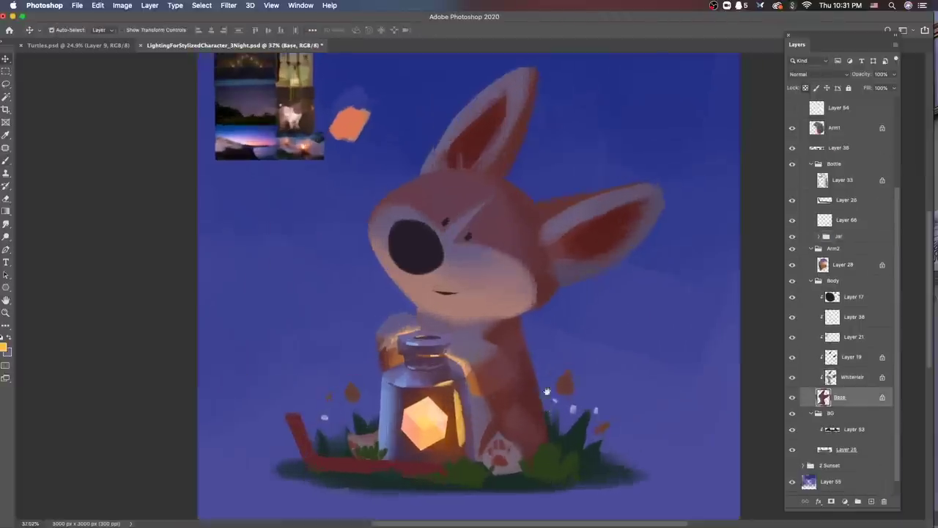
pyautogui.rightClick(476, 277)
pyautogui.click(851, 377)
pyautogui.click(4, 348)
pyautogui.click(373, 362)
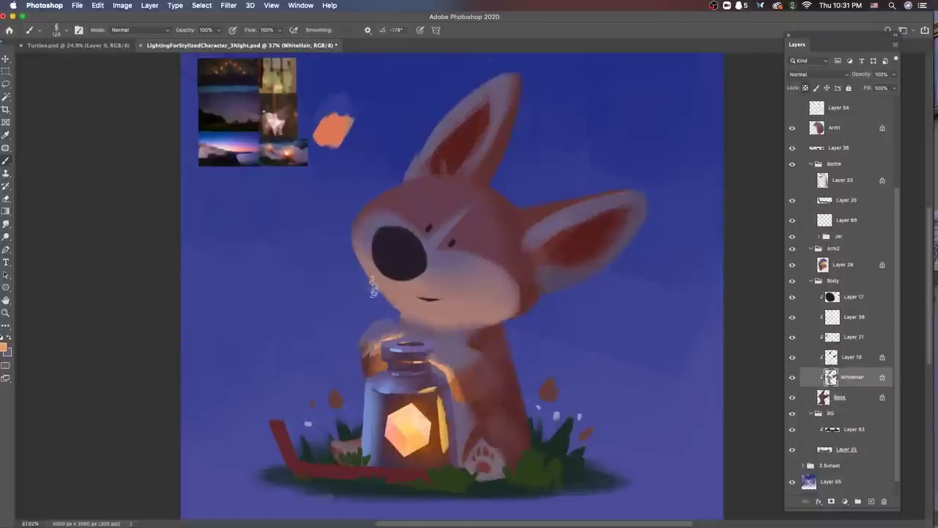
pyautogui.scroll(-3, 445, 304)
pyautogui.scroll(3, 440, 301)
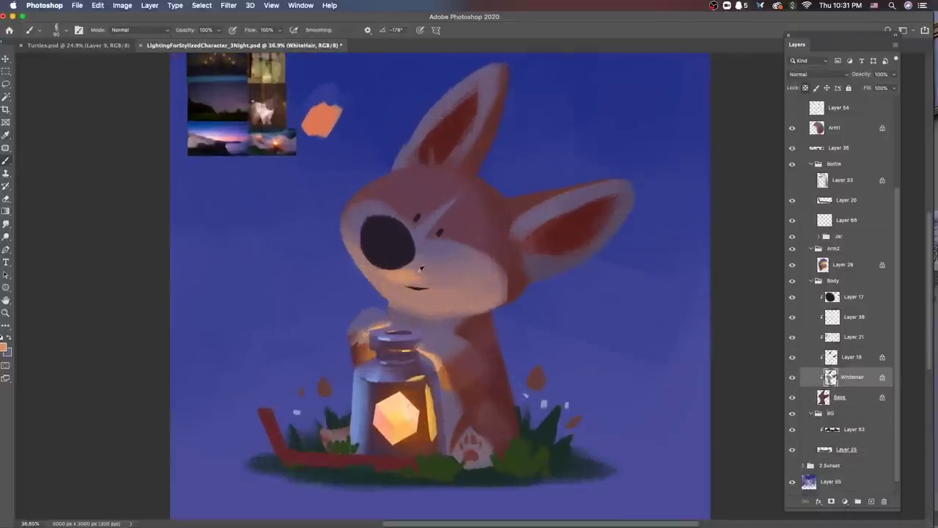
pyautogui.scroll(-3, 455, 275)
pyautogui.scroll(2, 390, 255)
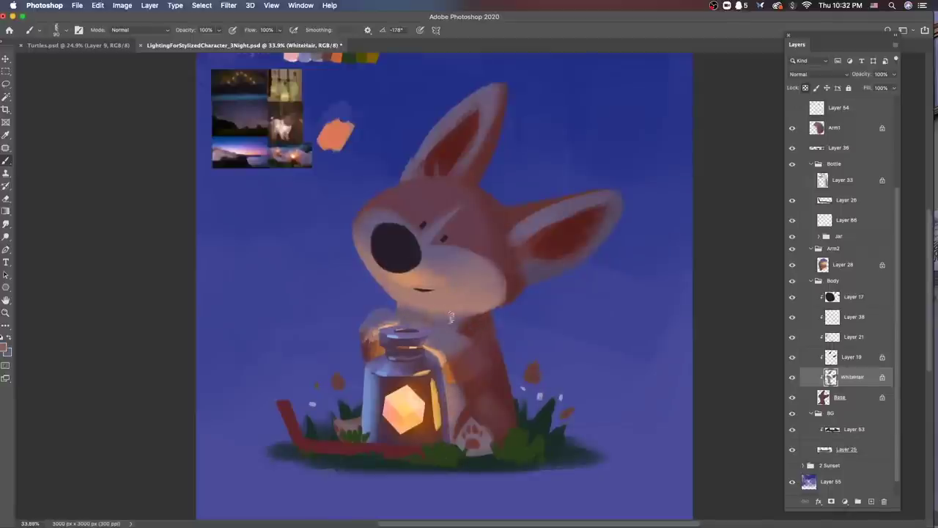
# Step: Blend muted tones sampled from the artwork into the pale fur beneath the fox's chin with a larger brush
pyautogui.scroll(-3, 451, 317)
pyautogui.scroll(1, 450, 316)
pyautogui.scroll(2, 470, 284)
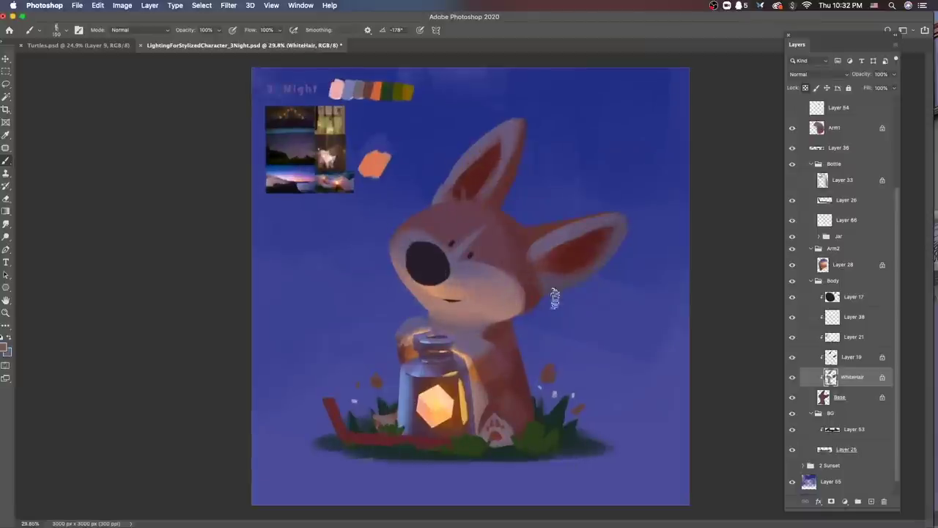
pyautogui.keyDown('alt'); pyautogui.click(469, 326); pyautogui.keyUp('alt')
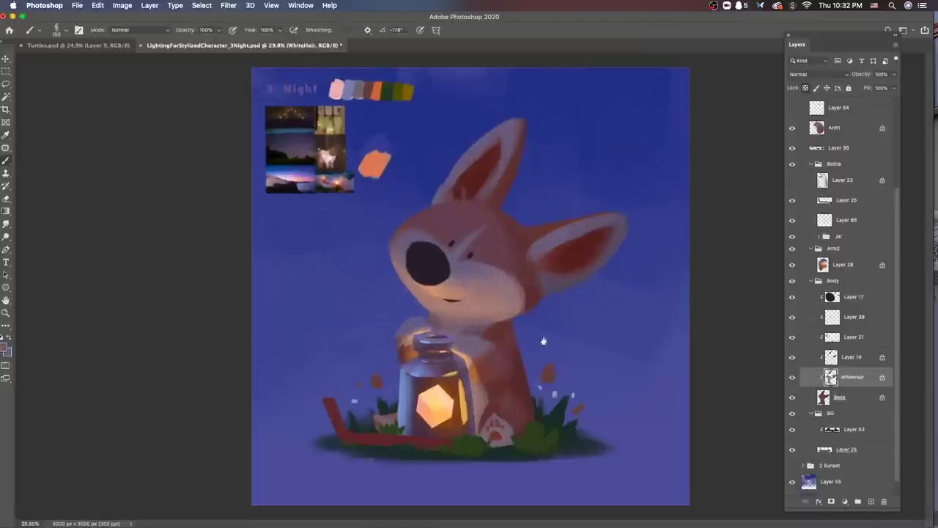
pyautogui.scroll(-2, 543, 341)
pyautogui.scroll(3, 530, 267)
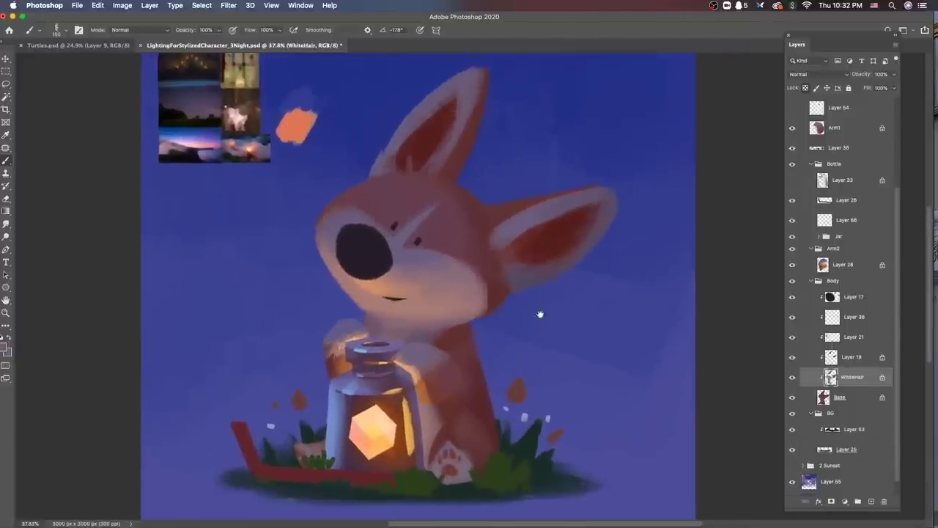
# Step: Pick brown #81491f and brush a soft warm glow over the lower part of the fox's nose on Layer 17
pyautogui.keyDown('super'); pyautogui.click(433, 292); pyautogui.keyUp('super')
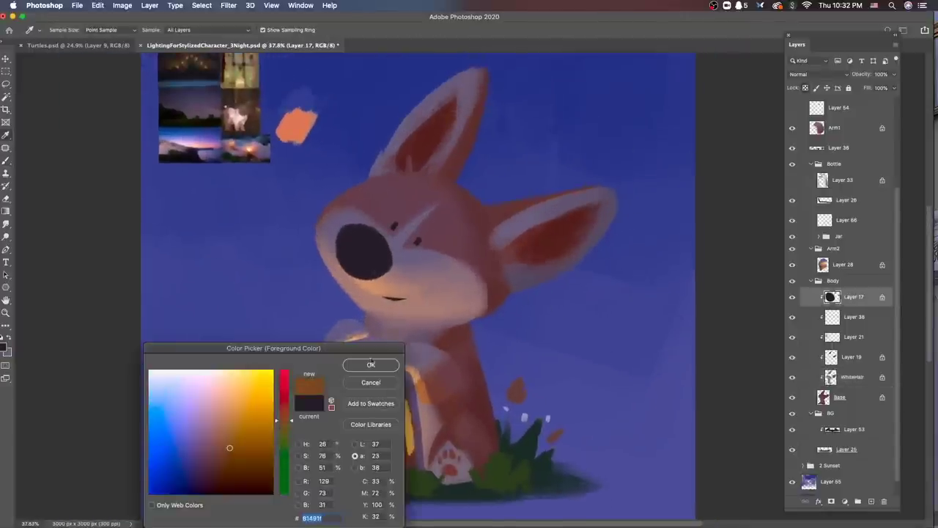
pyautogui.click(374, 362)
pyautogui.click(230, 446)
pyautogui.click(377, 362)
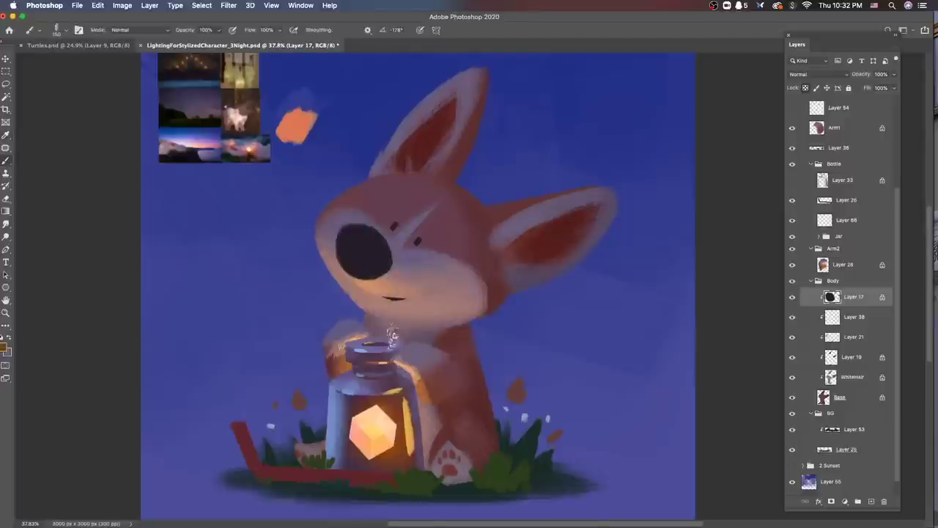
pyautogui.moveTo(348, 274)
pyautogui.mouseDown()
pyautogui.moveTo(411, 273)
pyautogui.moveTo(348, 257)
pyautogui.moveTo(371, 273)
pyautogui.mouseUp()
pyautogui.press('super+z')
pyautogui.keyDown('alt'); pyautogui.click(439, 275); pyautogui.keyUp('alt')
pyautogui.moveTo(396, 242)
pyautogui.mouseDown()
pyautogui.moveTo(374, 269)
pyautogui.moveTo(399, 263)
pyautogui.moveTo(395, 282)
pyautogui.moveTo(410, 279)
pyautogui.moveTo(425, 320)
pyautogui.mouseUp()
pyautogui.scroll(-3, 366, 253)
pyautogui.scroll(4, 366, 253)
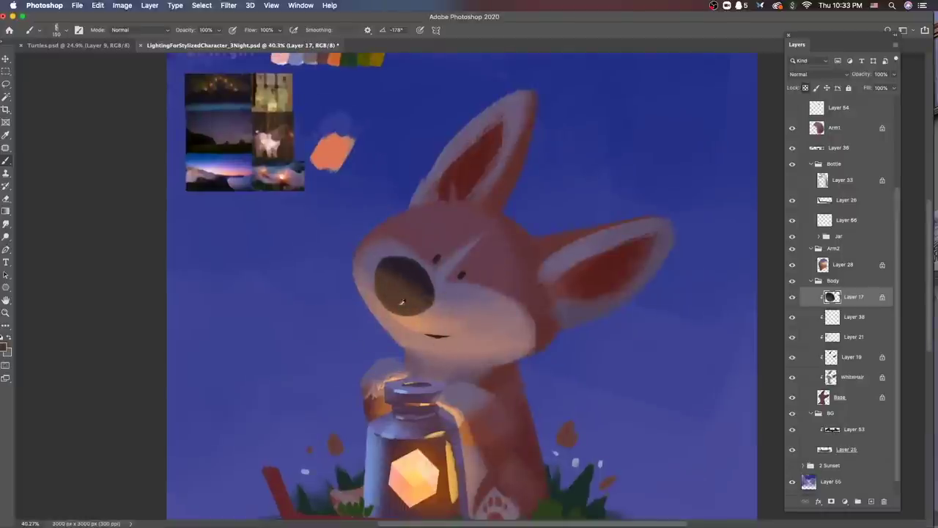
# Step: Tint the upper part of the nose dark blue and blend it with near-black toward the middle
pyautogui.click(5, 349)
pyautogui.press('Return')
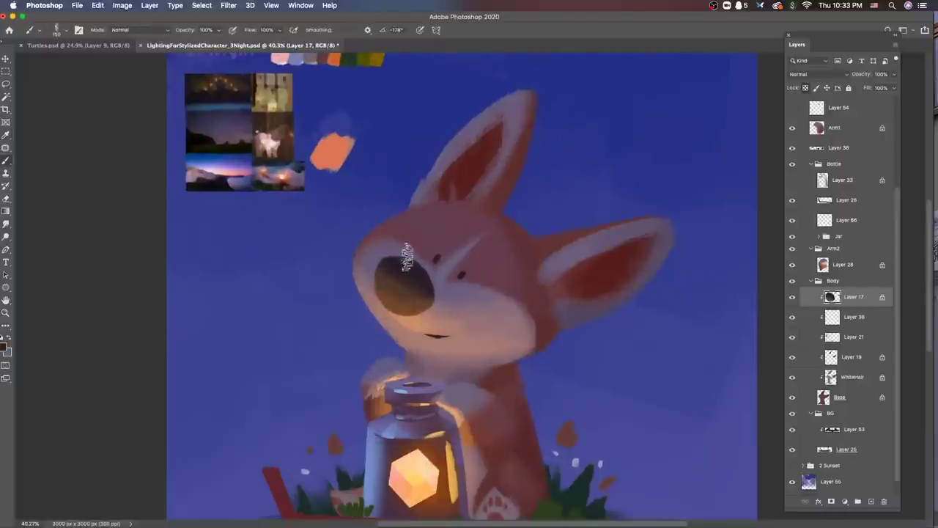
pyautogui.click(5, 349)
pyautogui.press('Return')
pyautogui.moveTo(388, 253); pyautogui.dragTo(425, 271)
pyautogui.click(5, 349)
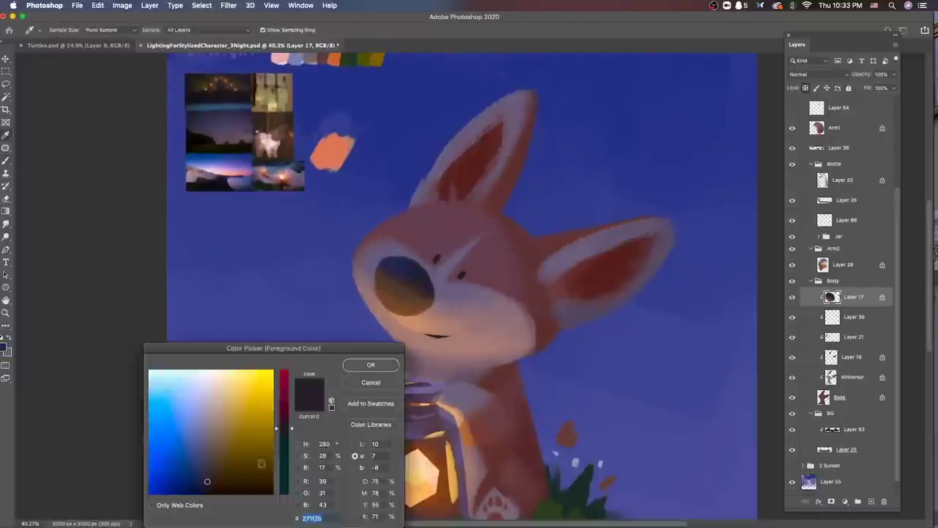
pyautogui.press('Return')
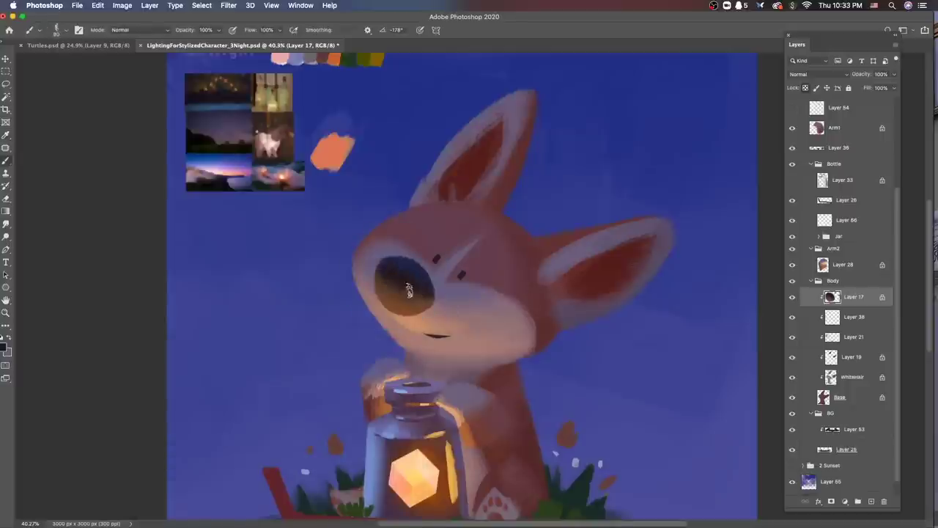
pyautogui.scroll(-3, 392, 281)
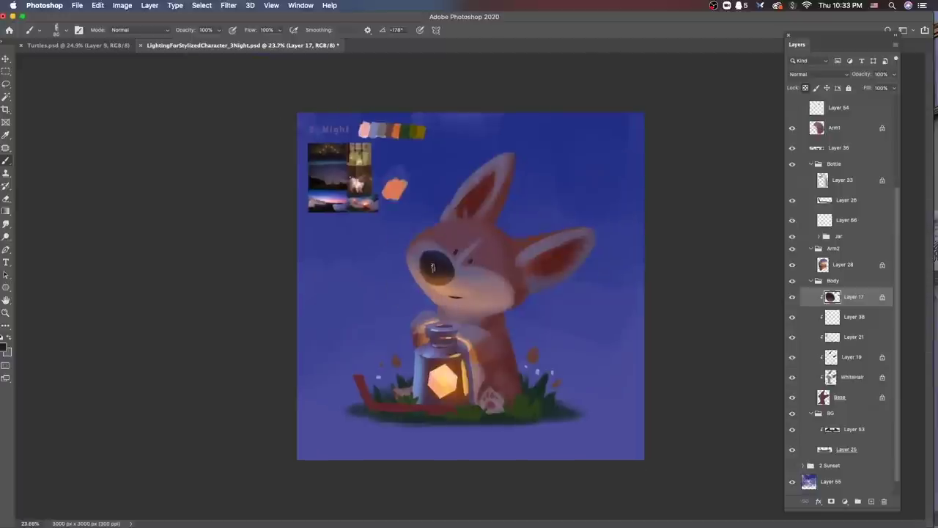
pyautogui.scroll(-3, 392, 281)
pyautogui.scroll(4, 472, 270)
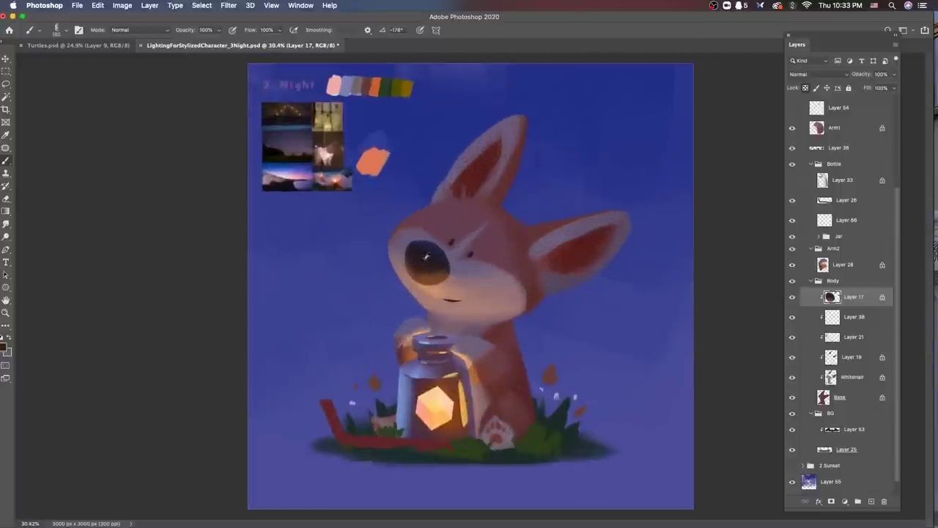
# Step: Sample and adjust a dark nose tone, and smooth the transition between the nose's cool top and warm underside
pyautogui.keyDown('alt'); pyautogui.click(426, 255); pyautogui.keyUp('alt')
pyautogui.click(6, 349)
pyautogui.press('Return')
pyautogui.moveTo(427, 268); pyautogui.dragTo(427, 276)
pyautogui.scroll(-3, 434, 270)
pyautogui.scroll(4, 400, 251)
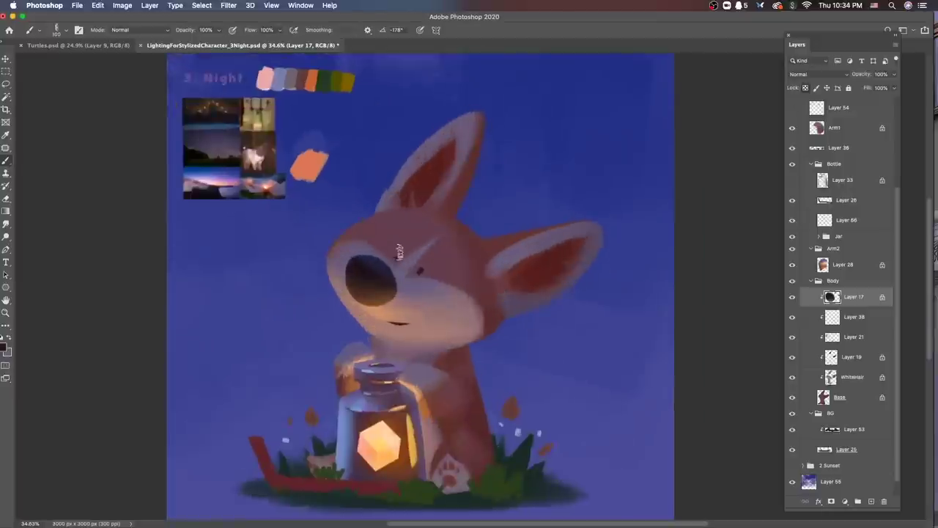
# Step: Add a clipped layer directly above Base and, starting from orange-brown #a06848, brush warm light around the fox's eyes
pyautogui.click(839, 397)
pyautogui.click(871, 501)
pyautogui.click(5, 350)
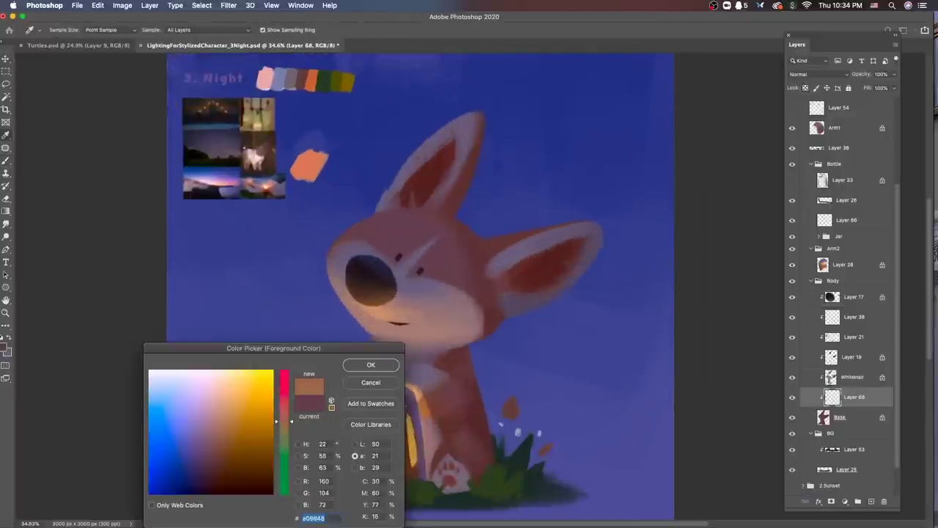
pyautogui.press('Return')
pyautogui.moveTo(433, 233); pyautogui.dragTo(429, 238)
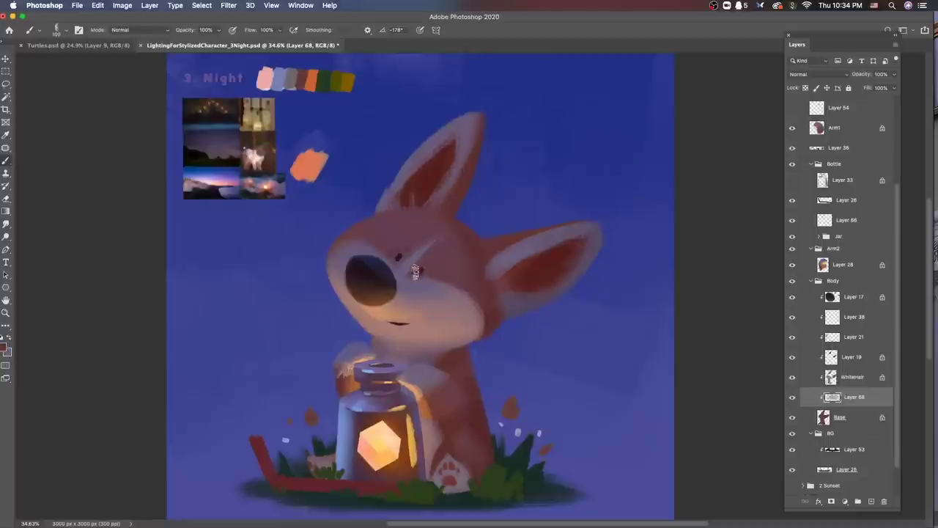
pyautogui.moveTo(415, 271); pyautogui.dragTo(420, 271)
pyautogui.scroll(-5, 505, 273)
pyautogui.scroll(6, 489, 258)
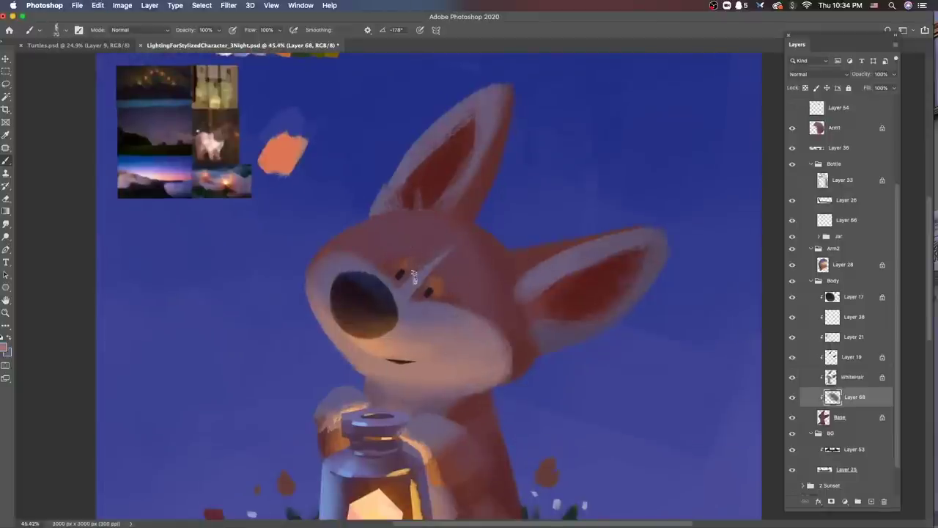
# Step: Blend warm tones into the pale brow streak on WhiteHair and the fur around the eyes on Layer 68
pyautogui.hotkey('alt', ']')
pyautogui.scroll(-5, 614, 238)
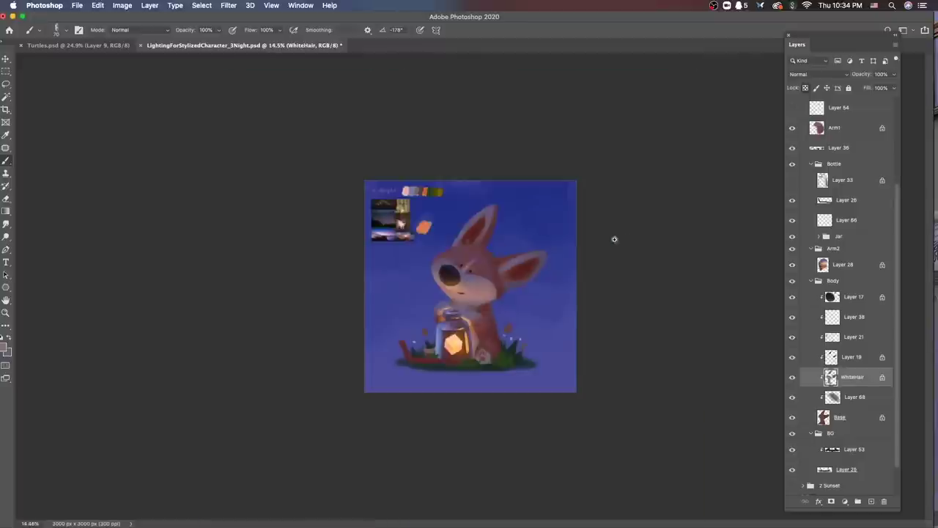
pyautogui.scroll(6, 468, 279)
pyautogui.hotkey('alt', '[')
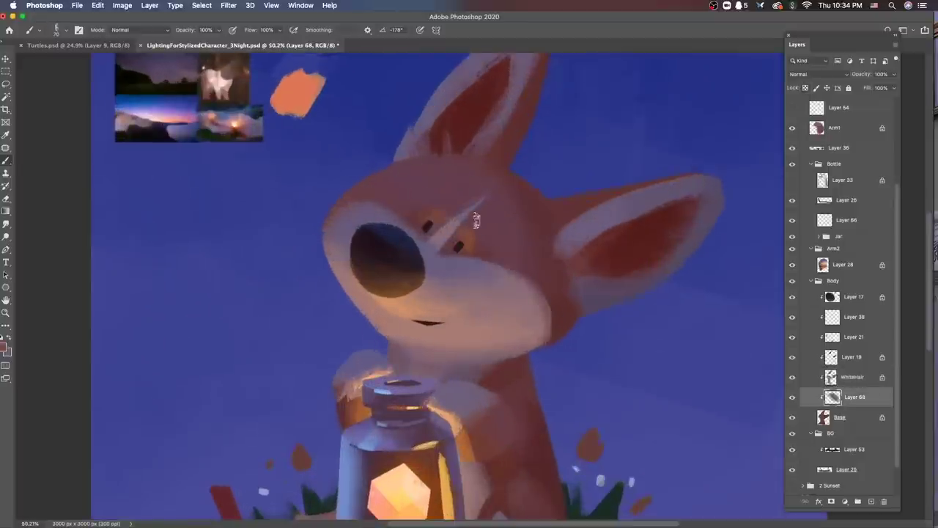
pyautogui.hotkey('alt', ']')
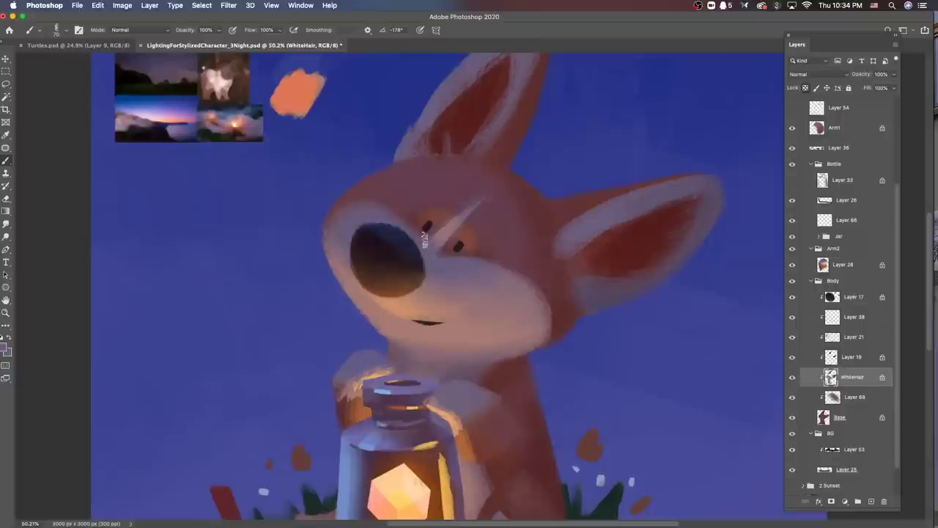
pyautogui.hotkey('alt', '[')
pyautogui.keyDown('alt'); pyautogui.click(521, 364); pyautogui.keyUp('alt')
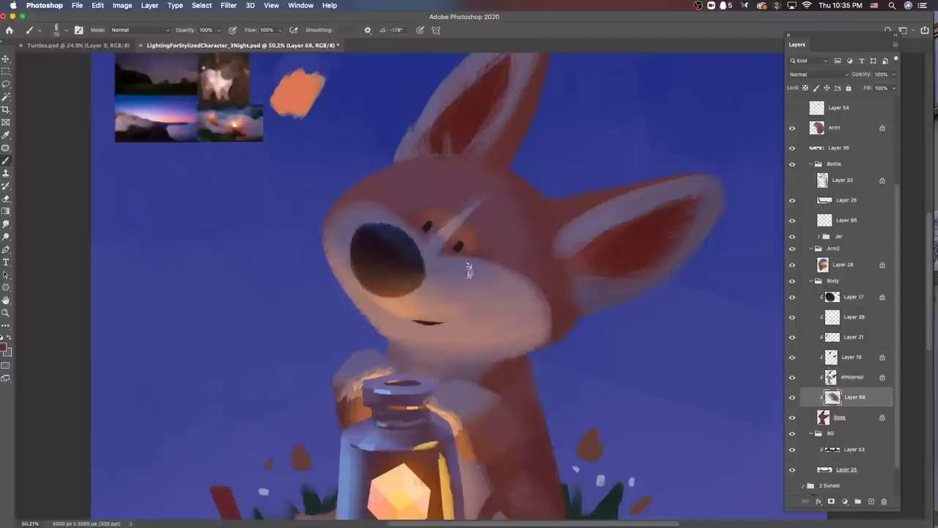
# Step: Add a clipped layer above Base and paint a dark red-brown shadow on the body under the fox's head
pyautogui.hotkey('alt', '[')
pyautogui.scroll(-6, 415, 242)
pyautogui.scroll(5, 551, 195)
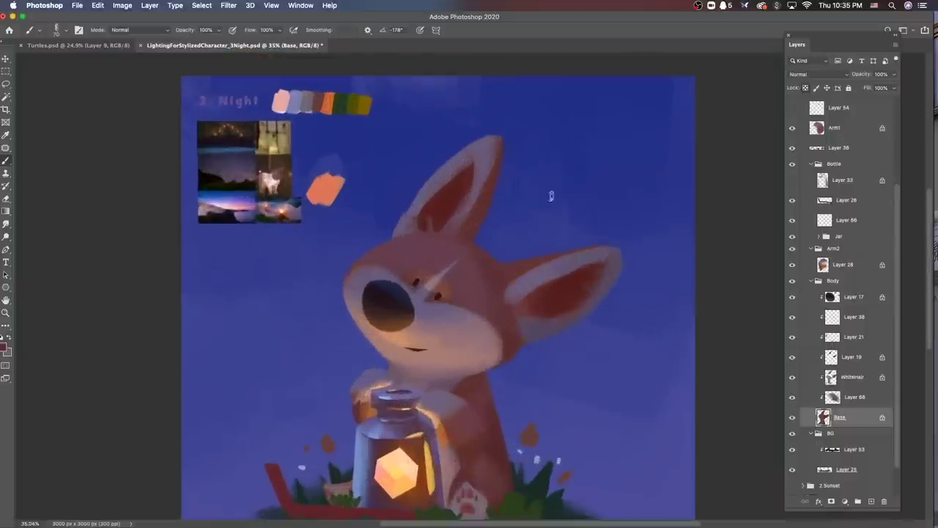
pyautogui.hotkey('alt', ']')
pyautogui.hotkey('alt', ']')
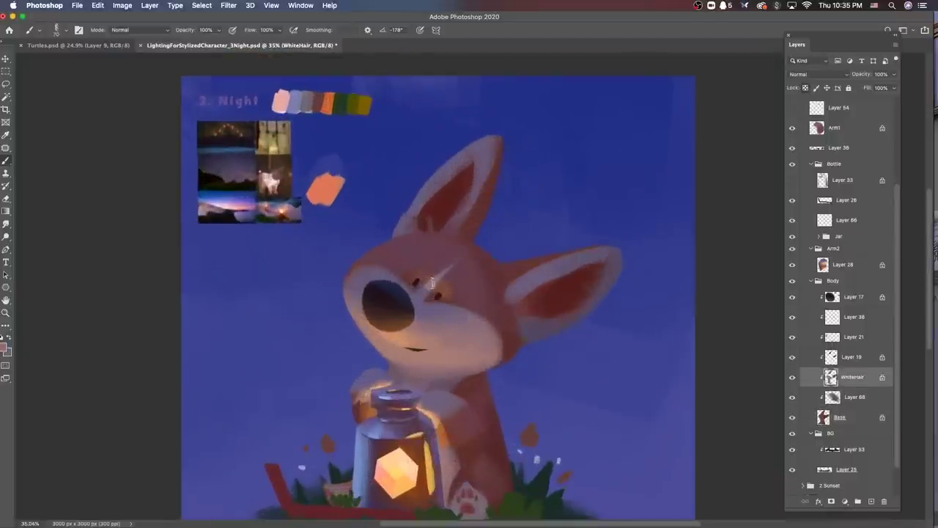
pyautogui.hotkey('alt', '[')
pyautogui.hotkey('alt', '[')
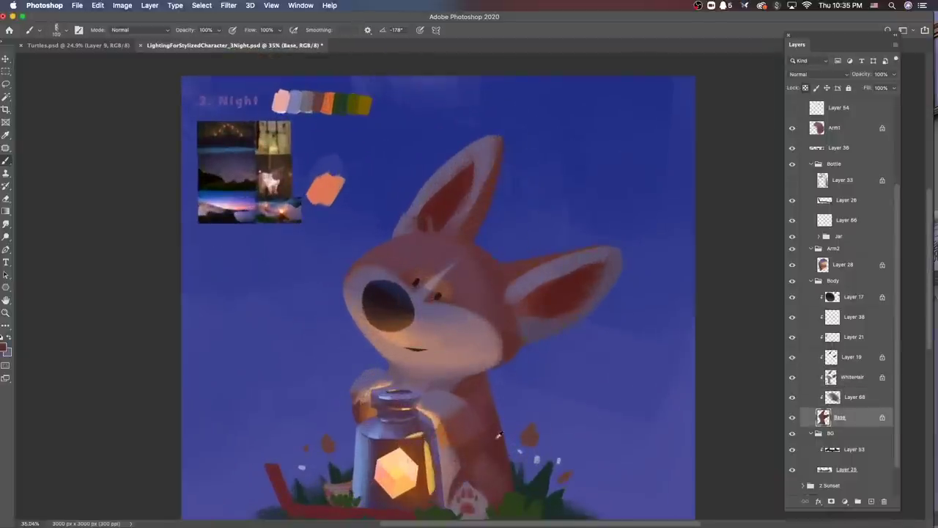
pyautogui.press('super+alt+shift+e')
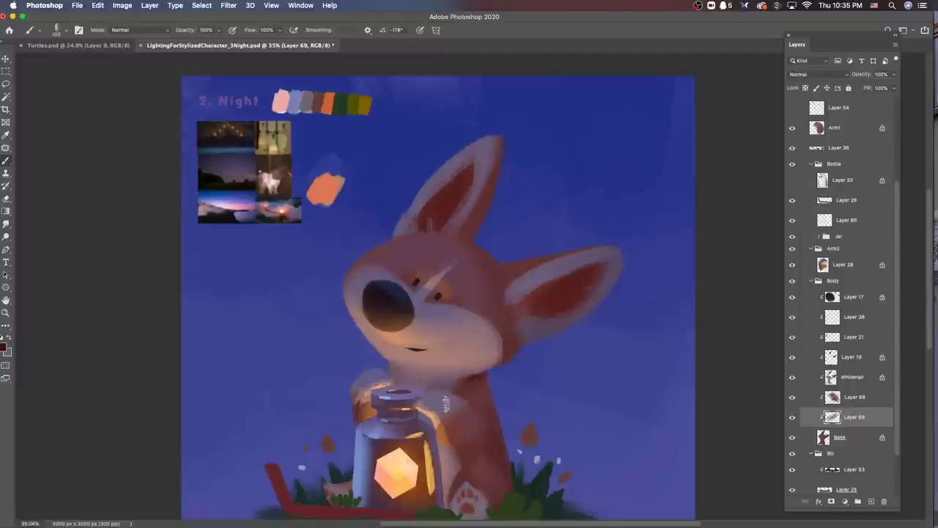
pyautogui.press('e')
pyautogui.rightClick(508, 366)
pyautogui.press('b')
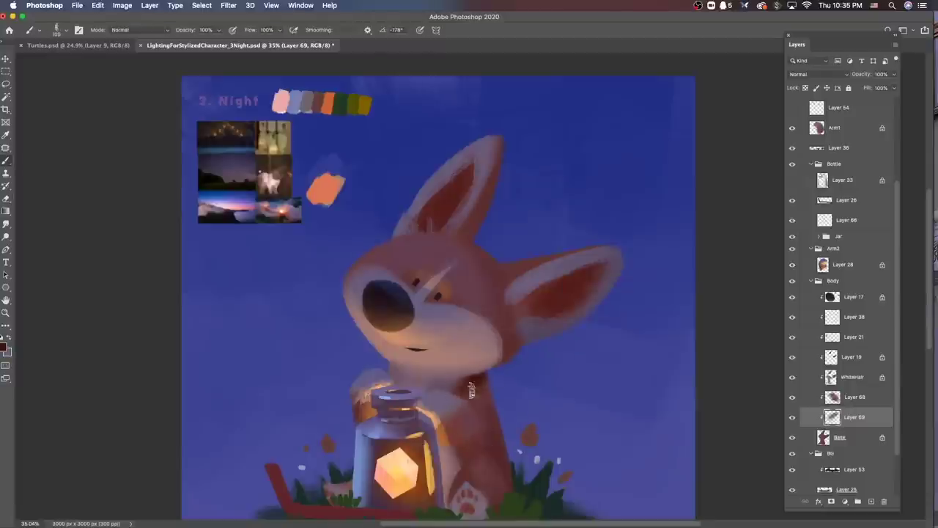
# Step: Extend the dark red-brown shadows down the fox's back and haunch on Layer 69, shaping their edges with the Eraser
pyautogui.press('e')
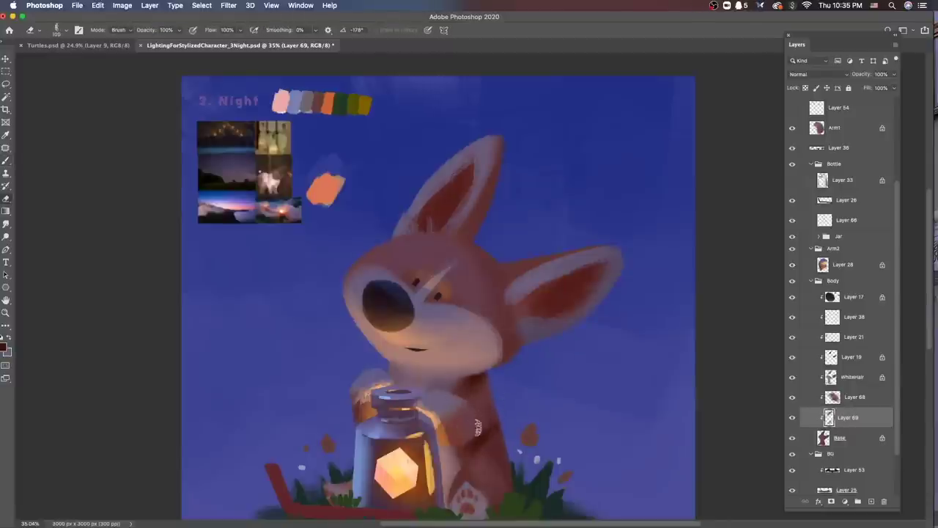
pyautogui.press('b')
pyautogui.press('e')
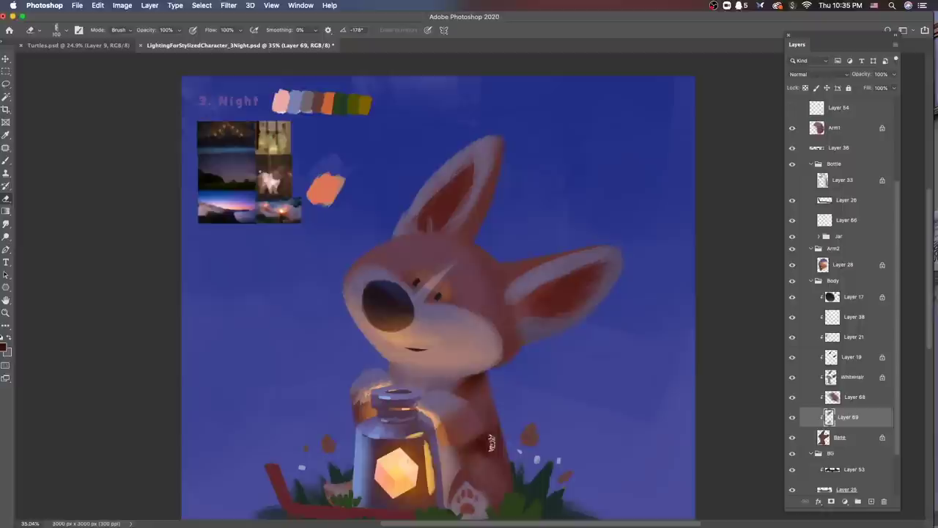
pyautogui.press('b')
pyautogui.press('e')
pyautogui.press('b')
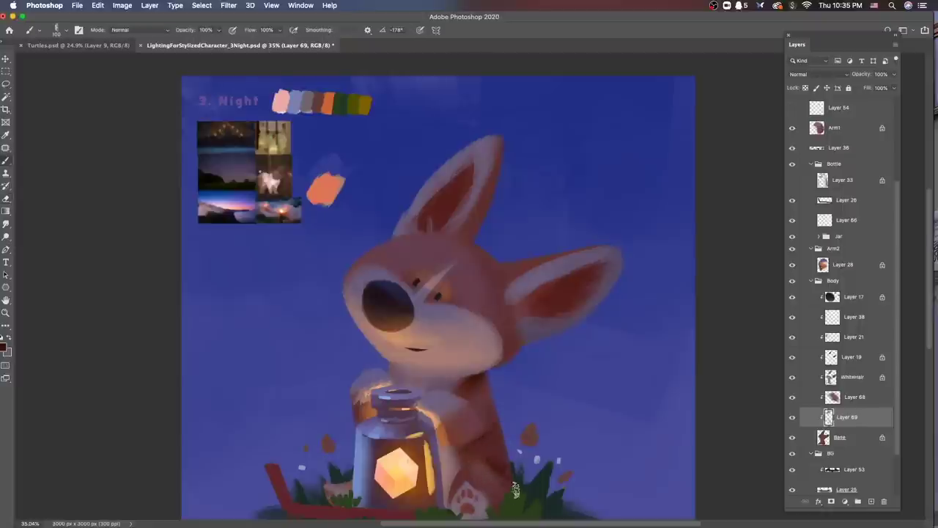
pyautogui.press('e')
pyautogui.scroll(-5, 499, 453)
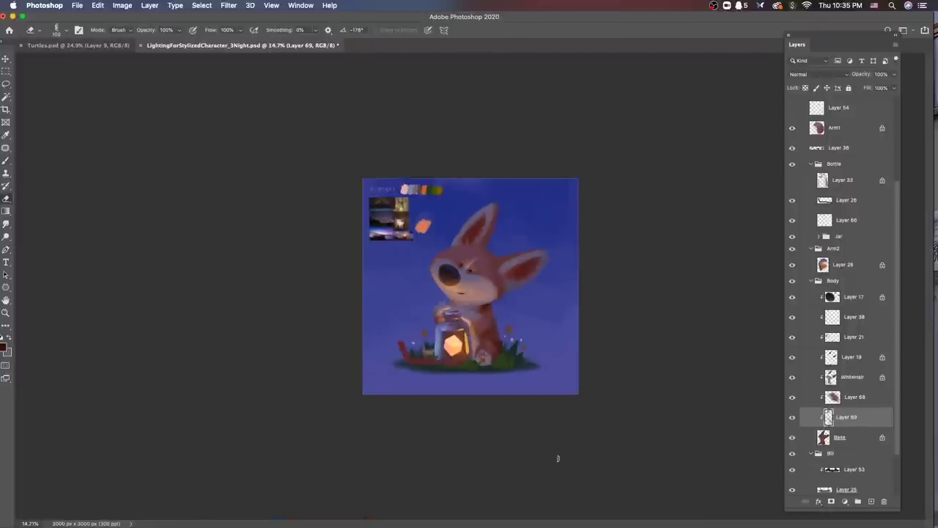
pyautogui.press('b')
pyautogui.scroll(4, 560, 285)
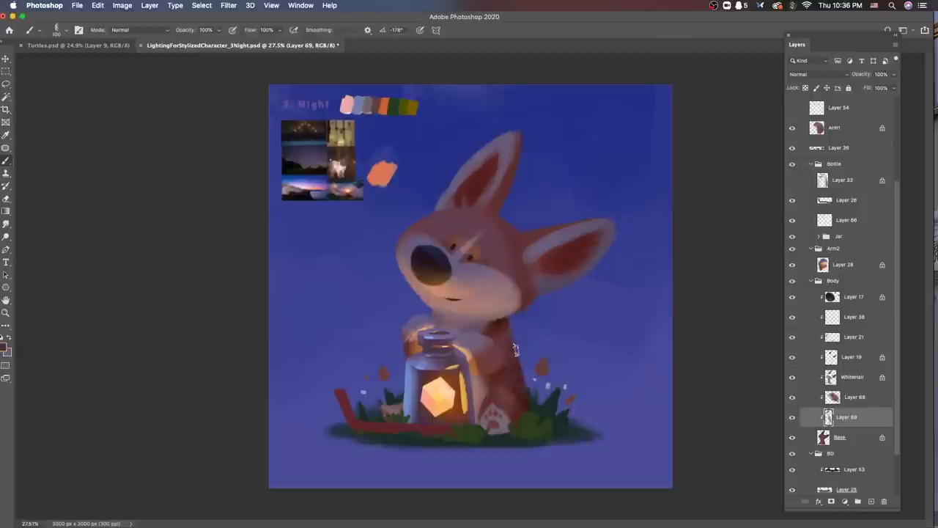
# Step: Work dark red-brown shadow into the fox's arm on Arm1 and its back on Layer 69, then clear the stray selection
pyautogui.press('F9')
pyautogui.press('Escape')
pyautogui.scroll(-3, 472, 394)
pyautogui.scroll(4, 565, 381)
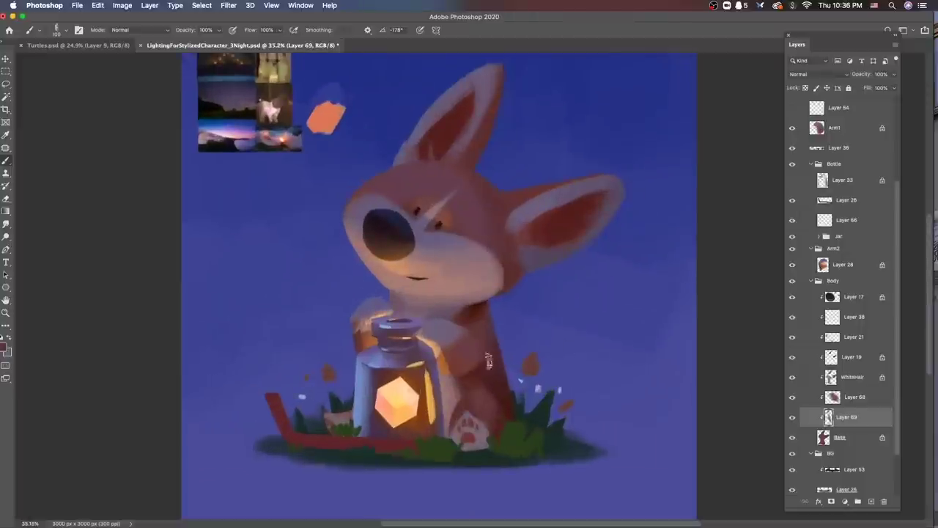
pyautogui.keyDown('super'); pyautogui.click(466, 375); pyautogui.keyUp('super')
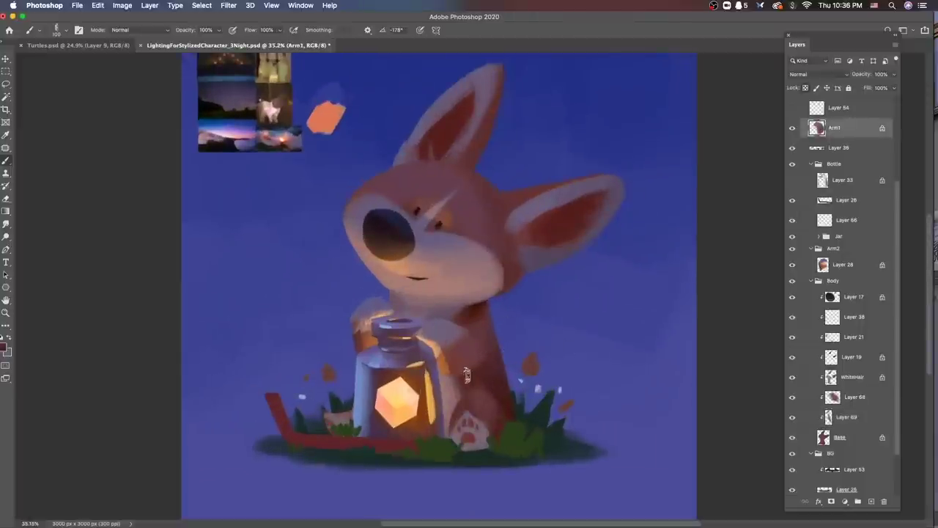
pyautogui.keyDown('super'); pyautogui.click(488, 355); pyautogui.keyUp('super')
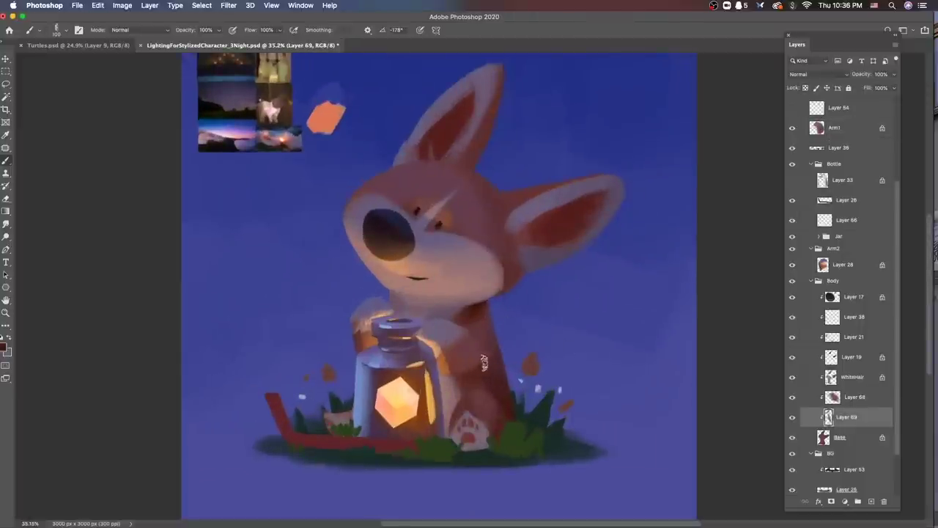
pyautogui.scroll(-1, 552, 339)
pyautogui.keyDown('super'); pyautogui.click(466, 372); pyautogui.keyUp('super')
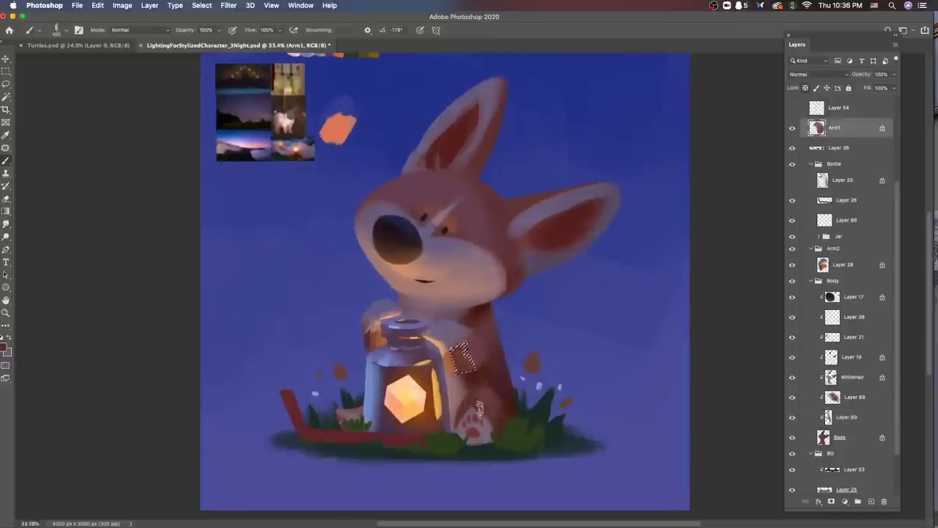
pyautogui.press('super+d')
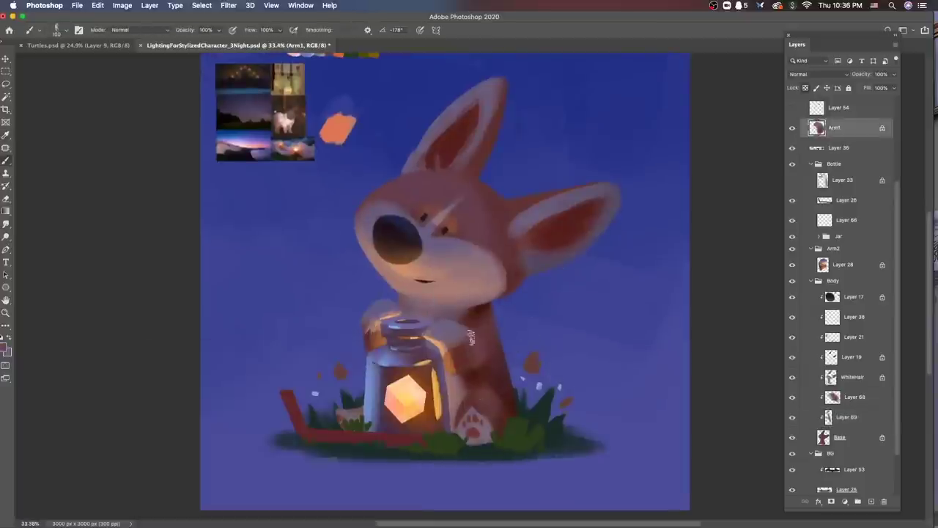
# Step: Blend muted purple into the shadow on the fox's back and haunch on Layer 69
pyautogui.keyDown('super'); pyautogui.click(488, 360); pyautogui.keyUp('super')
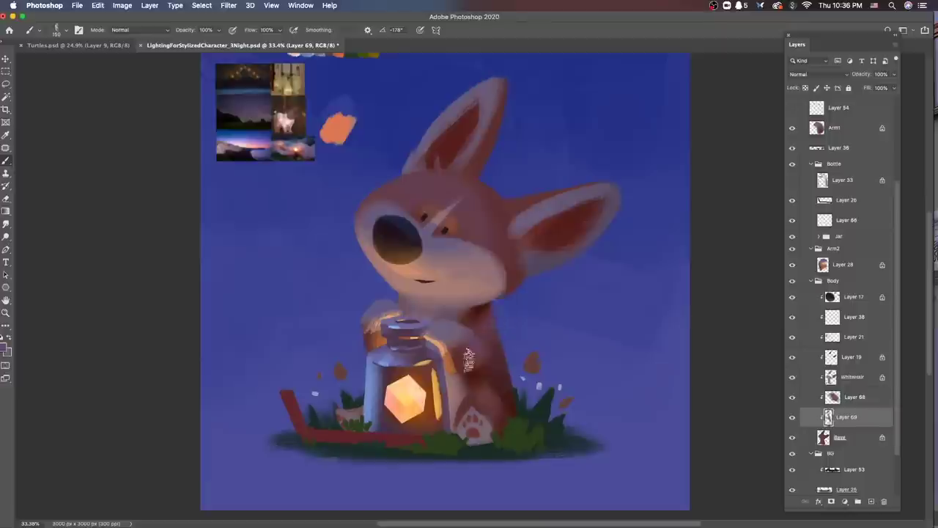
pyautogui.scroll(-5, 544, 343)
pyautogui.scroll(-1, 544, 343)
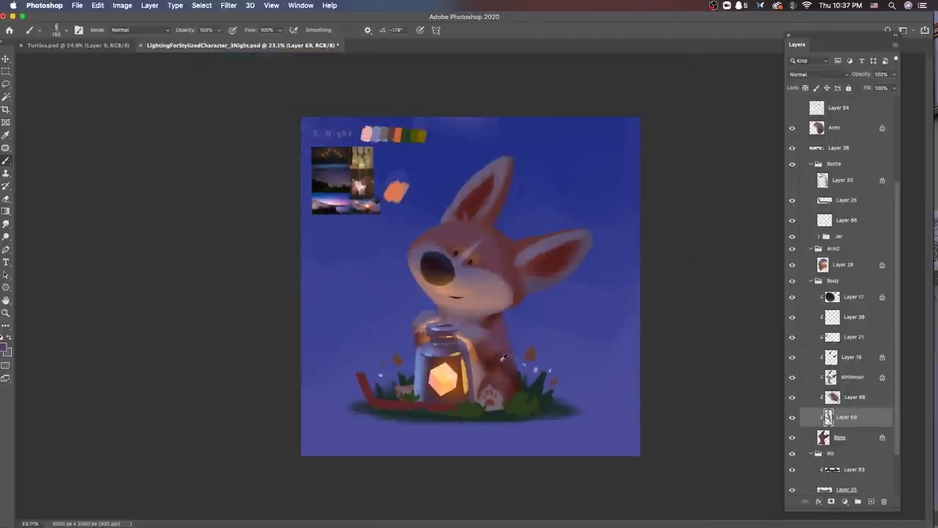
pyautogui.scroll(3, 517, 363)
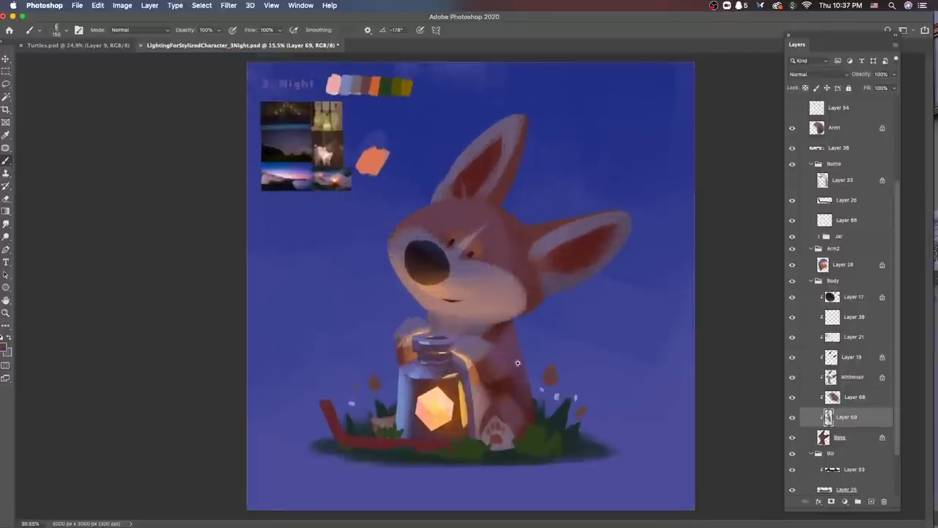
pyautogui.scroll(-2, 583, 377)
# Step: Mirror the canvas horizontally and brush orange-brown along the head's edge behind the cheek on Base
pyautogui.scroll(3, 564, 392)
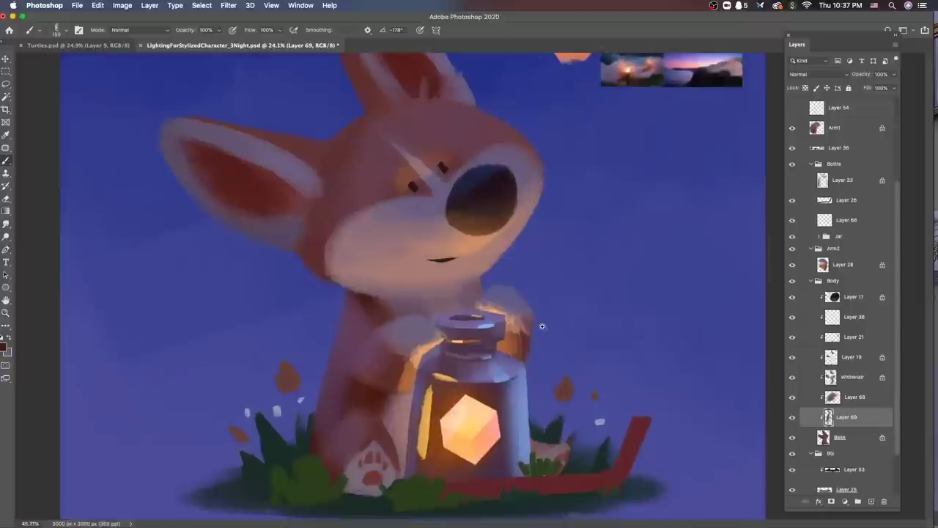
pyautogui.click(3, 348)
pyautogui.press('Escape')
pyautogui.scroll(3, 486, 172)
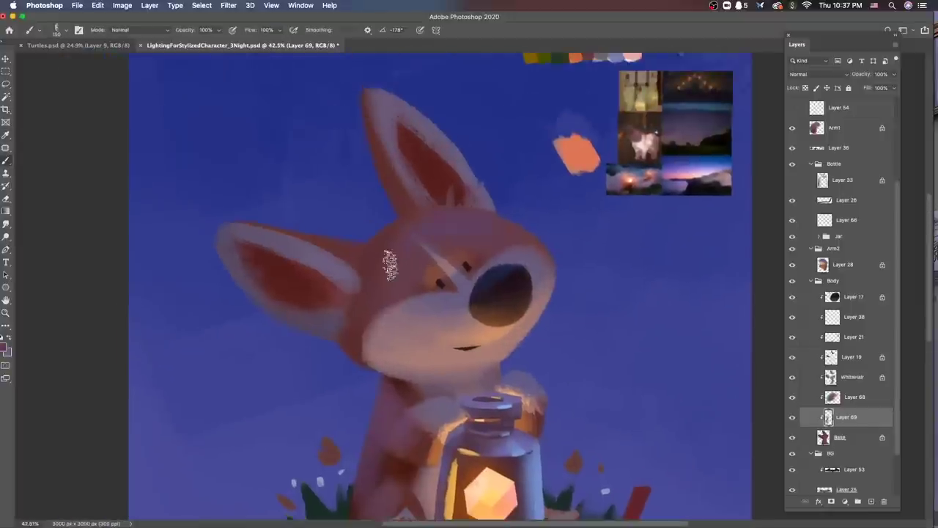
pyautogui.keyDown('super'); pyautogui.click(386, 370); pyautogui.keyUp('super')
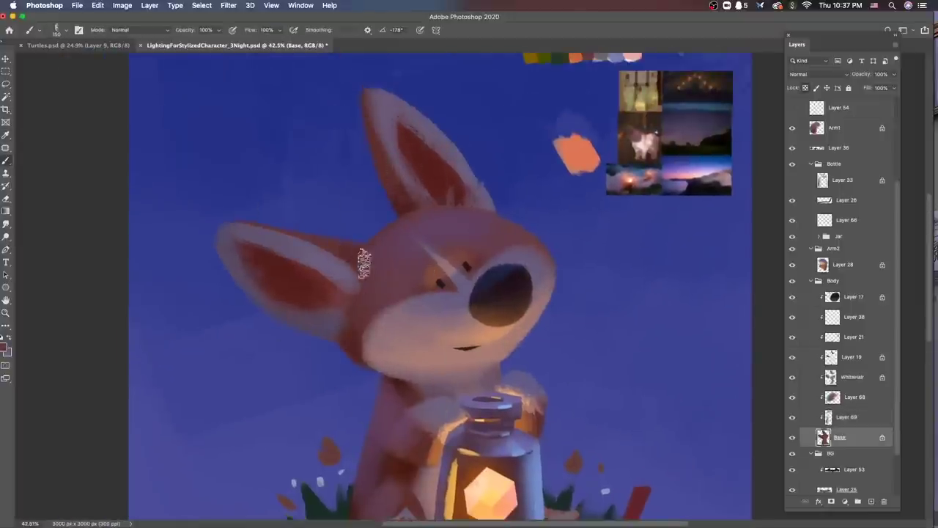
pyautogui.scroll(-4, 356, 262)
pyautogui.click(4, 348)
pyautogui.press('Return')
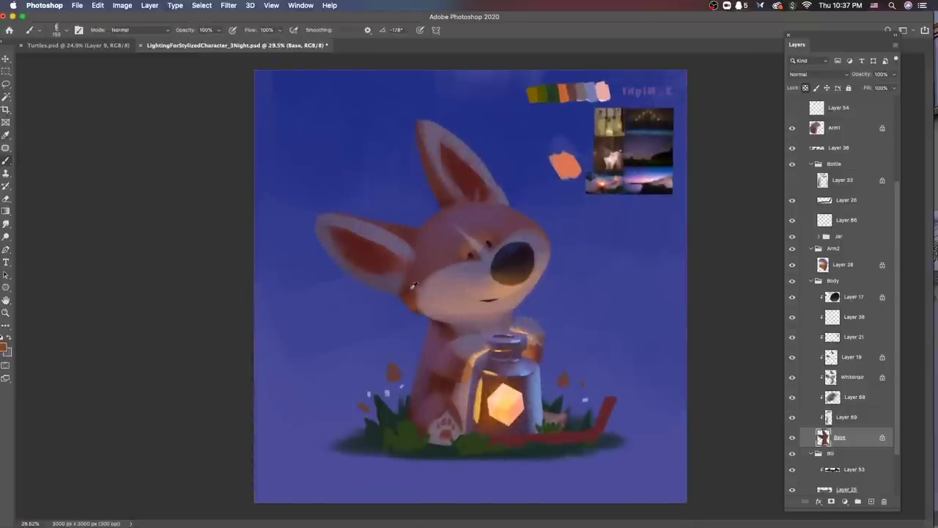
# Step: Paint bright orange jar light on the fox's leg and arm beside the jar, using Base for the leg
pyautogui.hotkey('alt', ']')
pyautogui.scroll(-5, 559, 352)
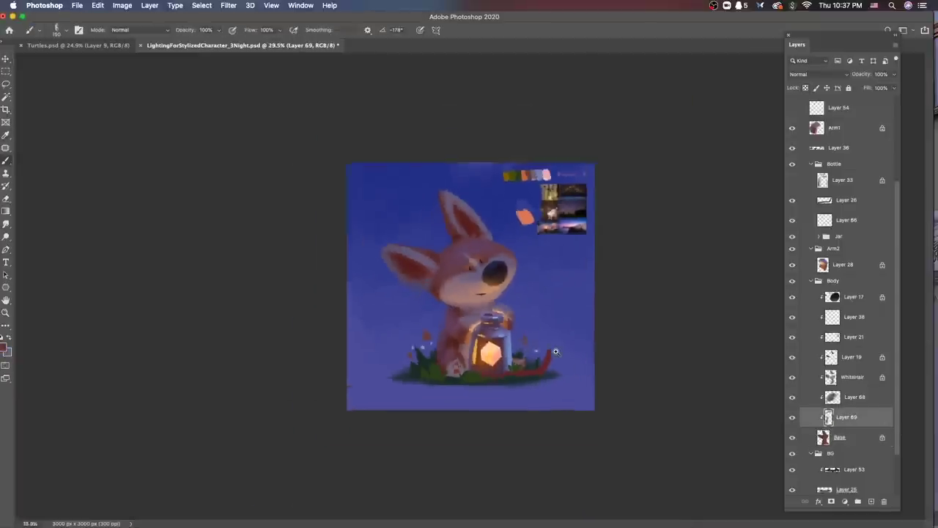
pyautogui.scroll(5, 559, 352)
pyautogui.hotkey('alt', ']')
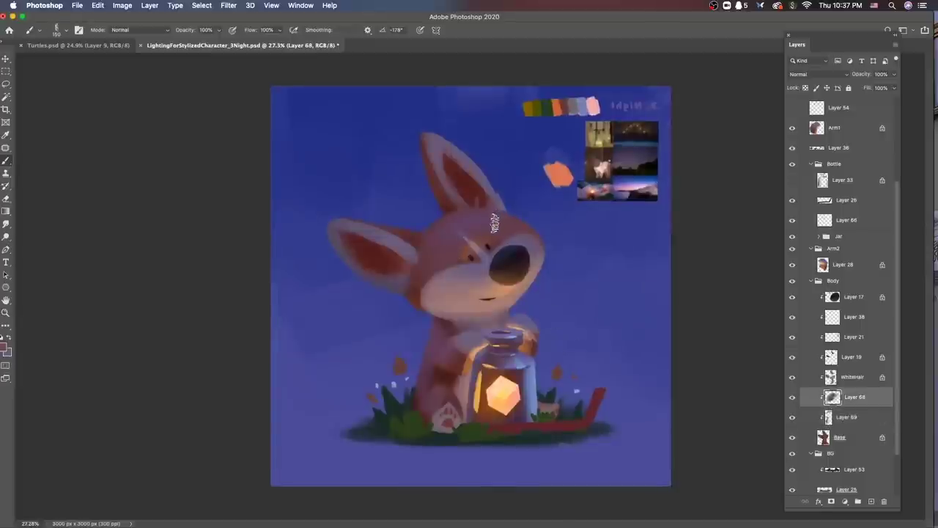
pyautogui.click(5, 349)
pyautogui.press('Return')
pyautogui.hotkey('alt', '[')
pyautogui.hotkey('alt', '[')
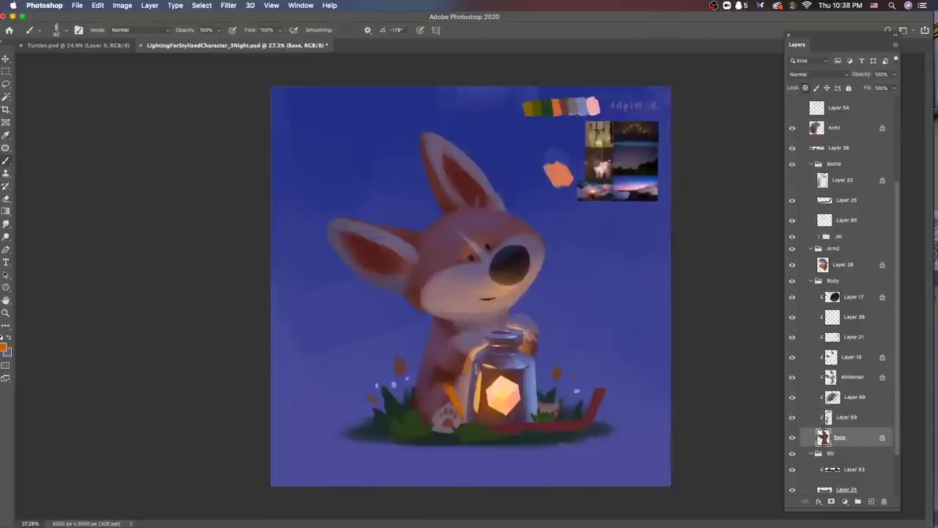
pyautogui.keyDown('super'); pyautogui.click(534, 313); pyautogui.keyUp('super')
# Step: Brush warm orange light over the pale muzzle fur around the mouth on WhiteHair
pyautogui.keyDown('super'); pyautogui.click(501, 287); pyautogui.keyUp('super')
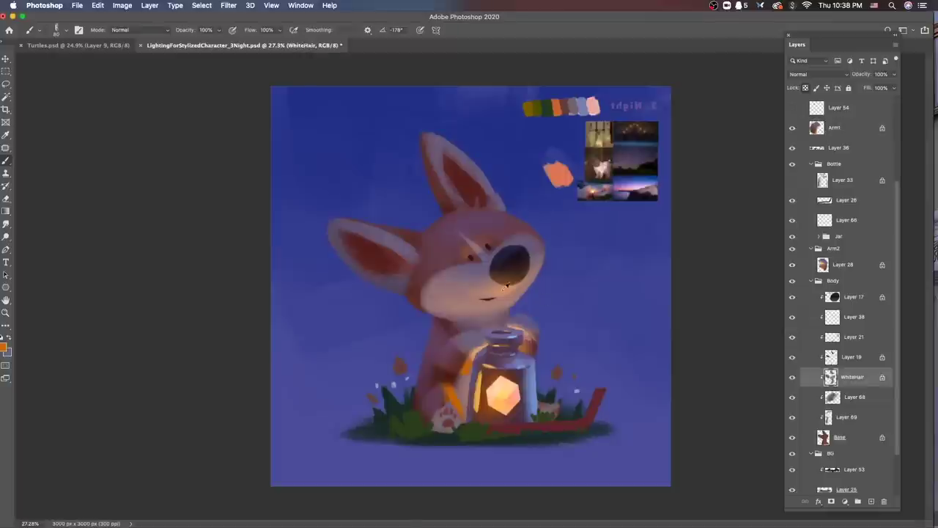
pyautogui.click(5, 348)
pyautogui.press('Return')
pyautogui.moveTo(463, 289); pyautogui.dragTo(491, 296)
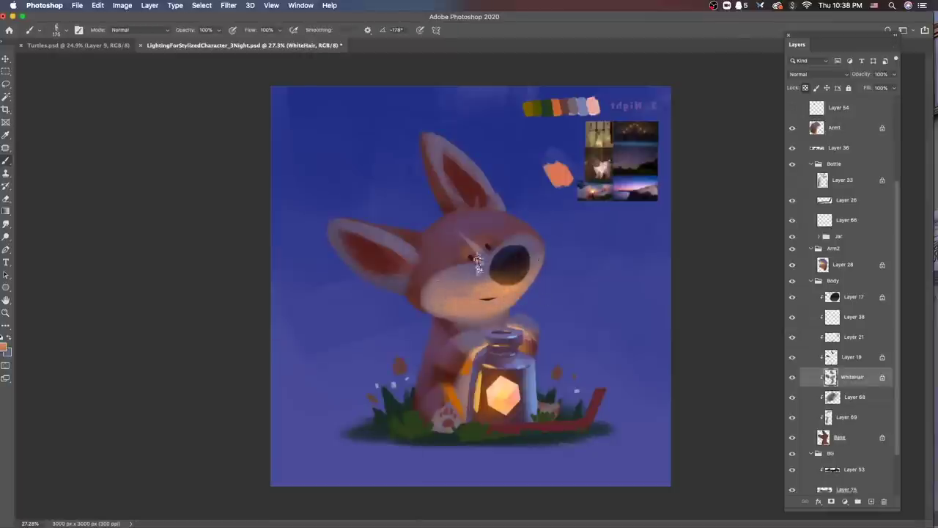
pyautogui.click(5, 349)
pyautogui.press('Return')
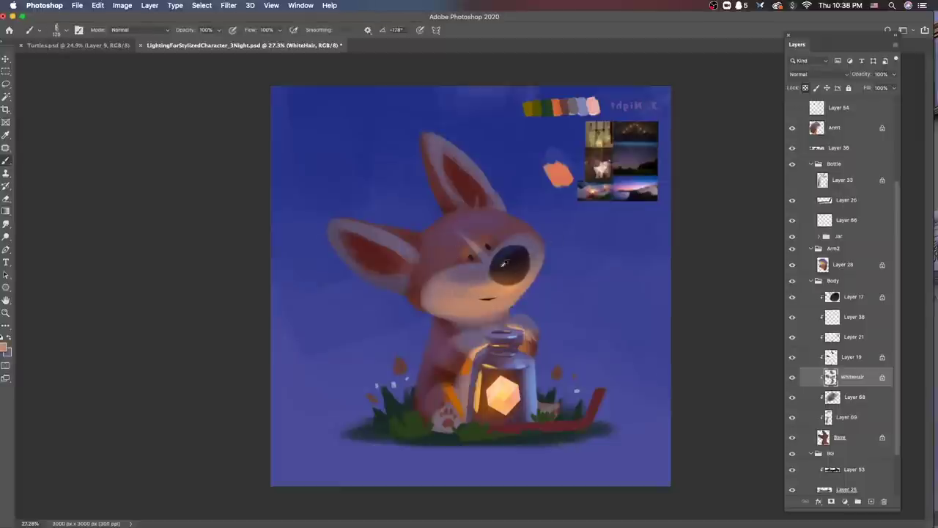
pyautogui.click(5, 349)
pyautogui.press('Return')
# Step: Blend sampled fur color above the nose on Layer 68 and cool the pale fur around the nose with purple on WhiteHair
pyautogui.scroll(-2, 512, 237)
pyautogui.scroll(4, 511, 237)
pyautogui.keyDown('alt'); pyautogui.click(416, 250); pyautogui.keyUp('alt')
pyautogui.hotkey('alt', '[')
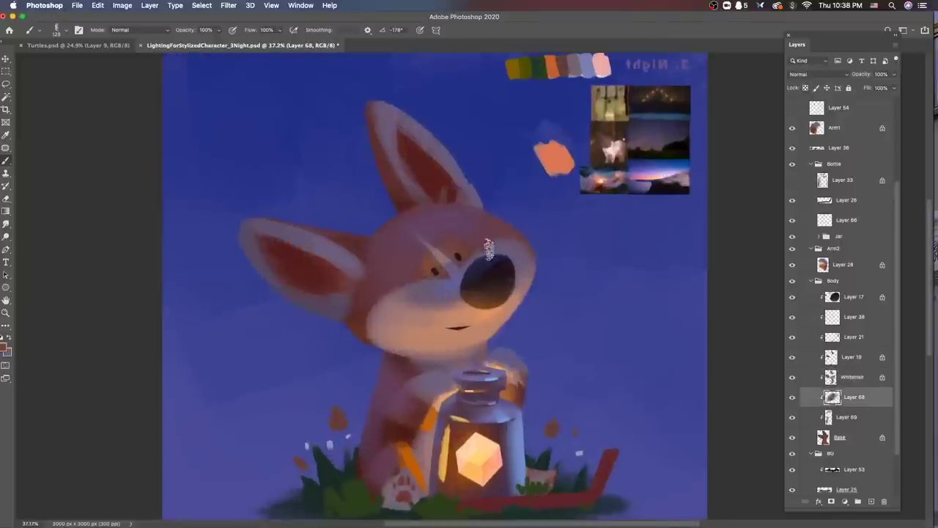
pyautogui.hotkey('alt', ']')
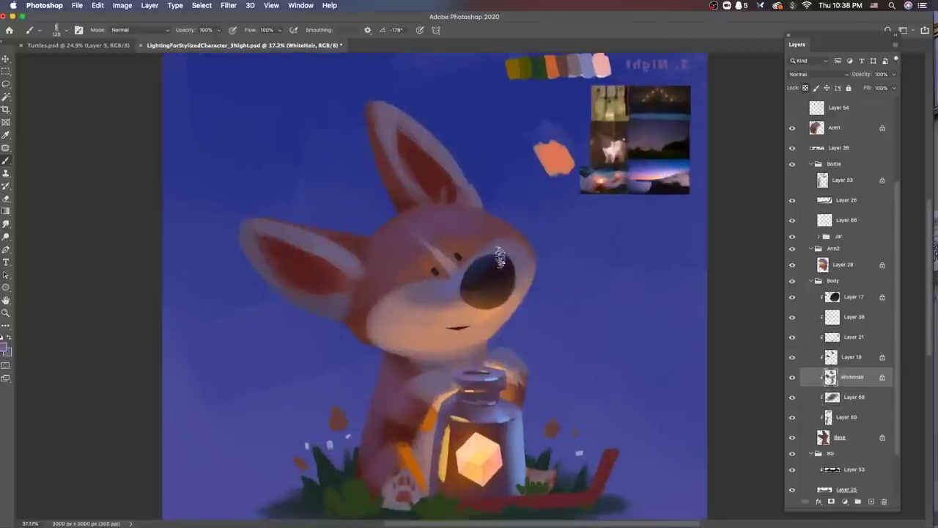
pyautogui.scroll(-3, 500, 257)
pyautogui.scroll(3, 587, 241)
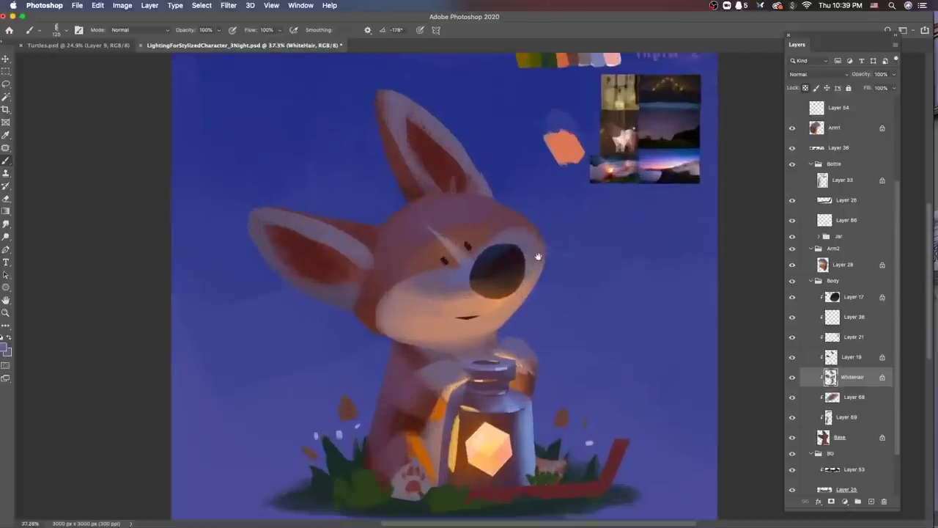
# Step: Cover the orange patches around the eyes on Layer 68 with sampled muted purple and cool the brow streak on WhiteHair
pyautogui.keyDown('alt'); pyautogui.click(422, 234); pyautogui.keyUp('alt')
pyautogui.hotkey('alt', '[')
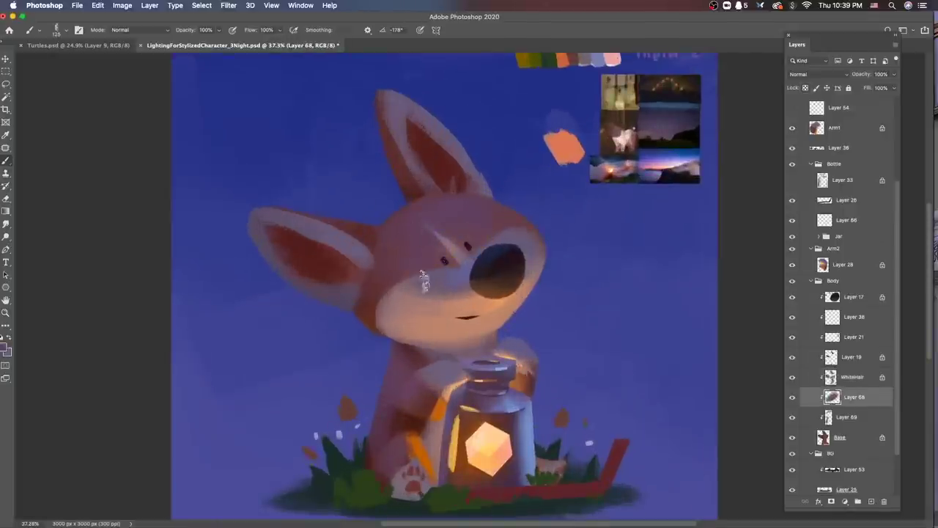
pyautogui.hotkey('alt', ']')
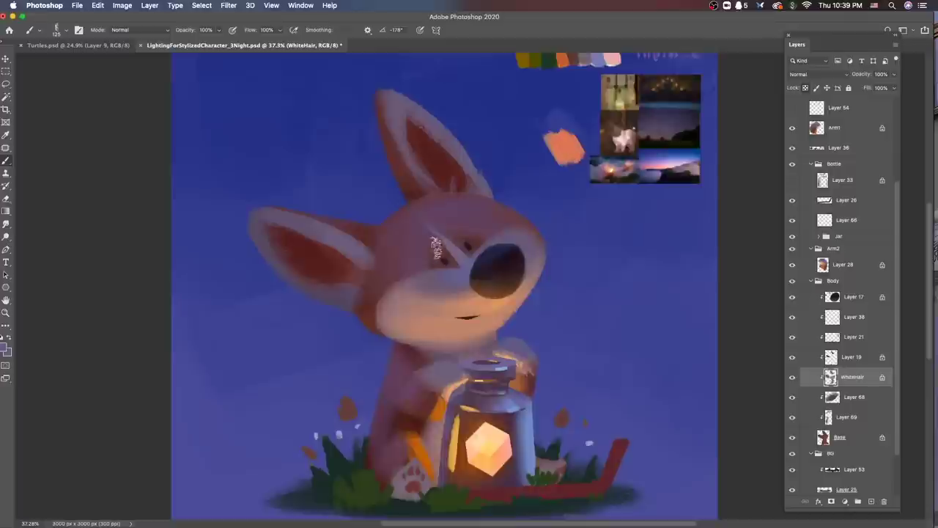
pyautogui.scroll(-3, 440, 246)
pyautogui.scroll(3, 495, 249)
pyautogui.hotkey('alt', '[')
pyautogui.keyDown('alt'); pyautogui.click(432, 277); pyautogui.keyUp('alt')
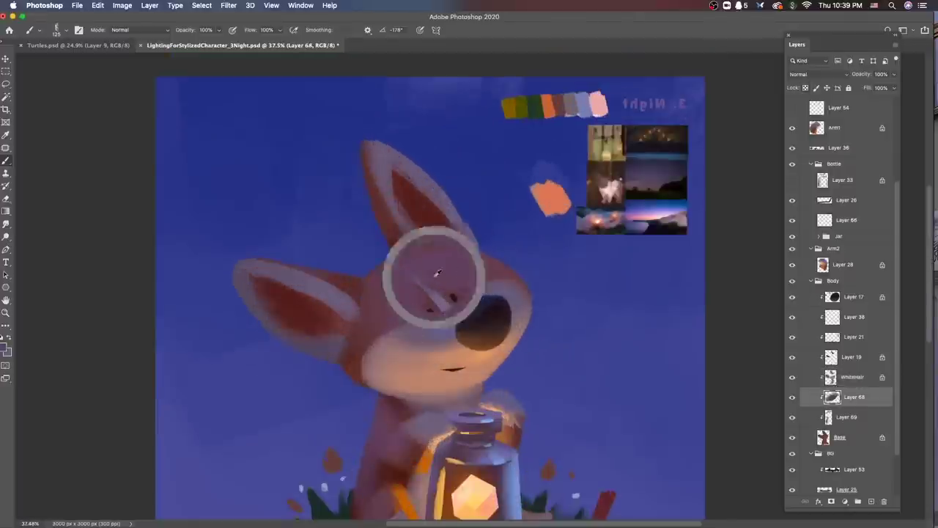
pyautogui.hotkey('alt', ']')
# Step: Repaint the brow streak on WhiteHair with cool blue tones sampled from the face
pyautogui.scroll(-3, 491, 253)
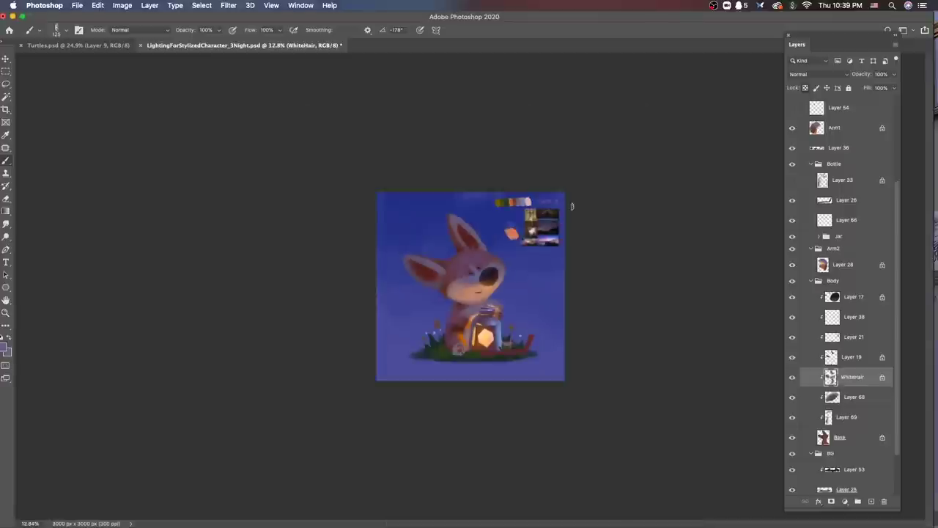
pyautogui.scroll(3, 572, 206)
pyautogui.keyDown('alt'); pyautogui.click(485, 267); pyautogui.keyUp('alt')
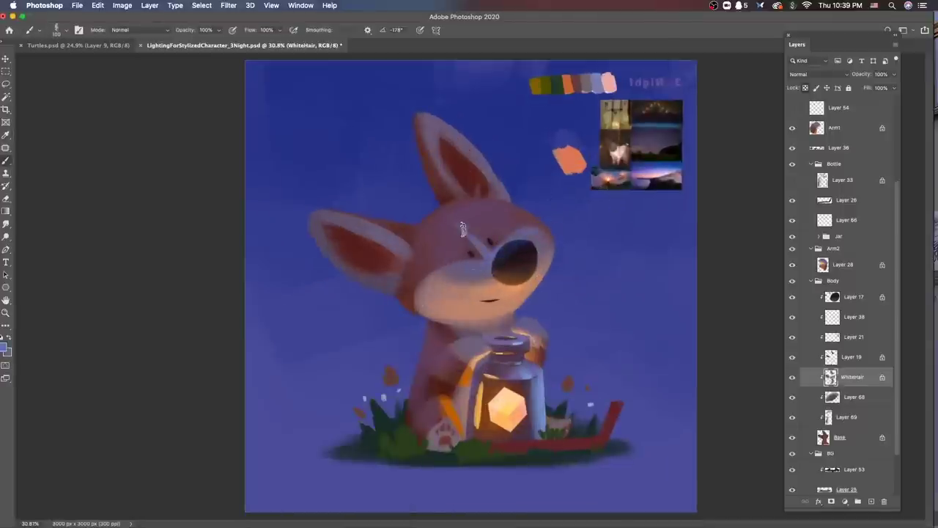
pyautogui.keyDown('alt'); pyautogui.click(469, 260); pyautogui.keyUp('alt')
pyautogui.scroll(-3, 528, 241)
pyautogui.scroll(3, 497, 253)
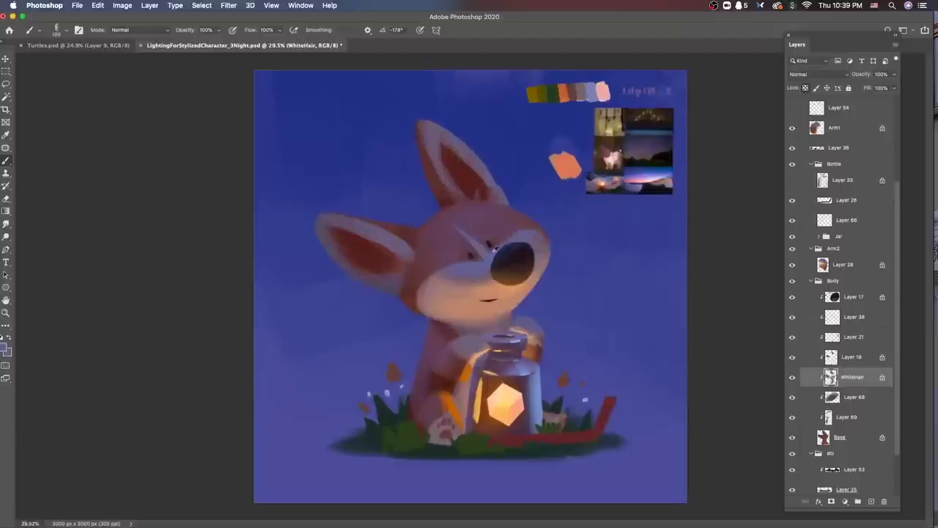
# Step: Enlarge the brush, tint the pale ear rims cool blue on WhiteHair, and choose a darker blue brush color
pyautogui.press(']')
pyautogui.press(']')
pyautogui.press(']')
pyautogui.press(']')
pyautogui.press(']')
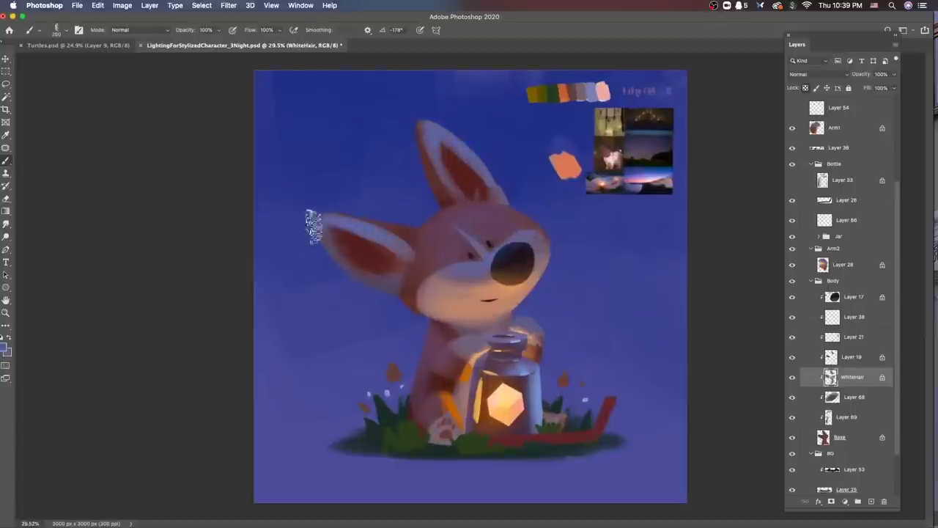
pyautogui.scroll(-3, 314, 228)
pyautogui.scroll(3, 313, 229)
pyautogui.press('i')
pyautogui.click(4, 348)
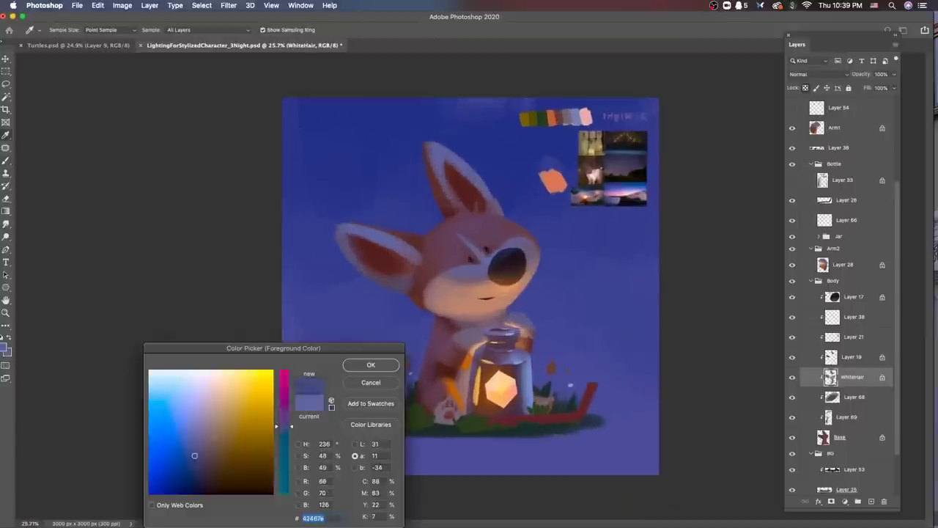
pyautogui.press('Return')
# Step: Brush dark purple-red tones on the ear on Base and on the top of the head on Layer 69
pyautogui.press('v')
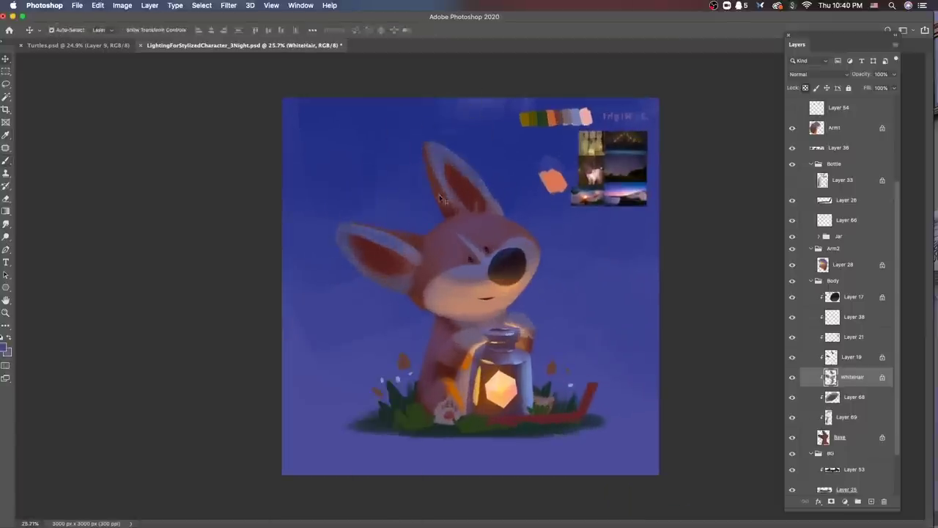
pyautogui.click(441, 198)
pyautogui.press('b')
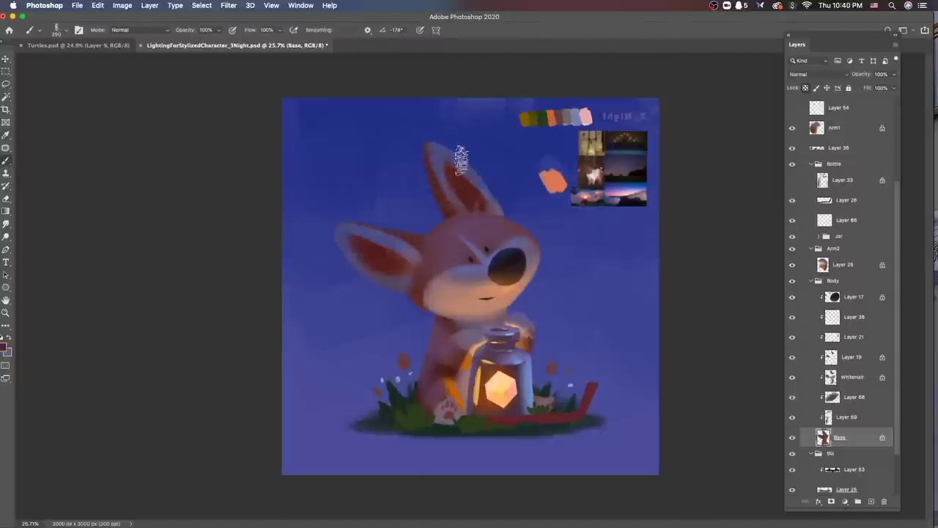
pyautogui.keyDown('super'); pyautogui.click(425, 278); pyautogui.keyUp('super')
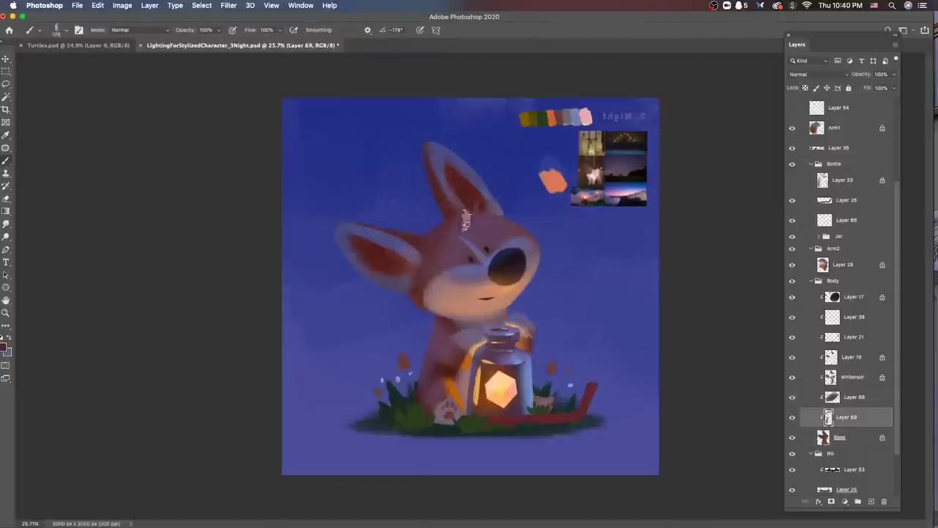
pyautogui.scroll(-5, 569, 240)
pyautogui.scroll(3, 582, 224)
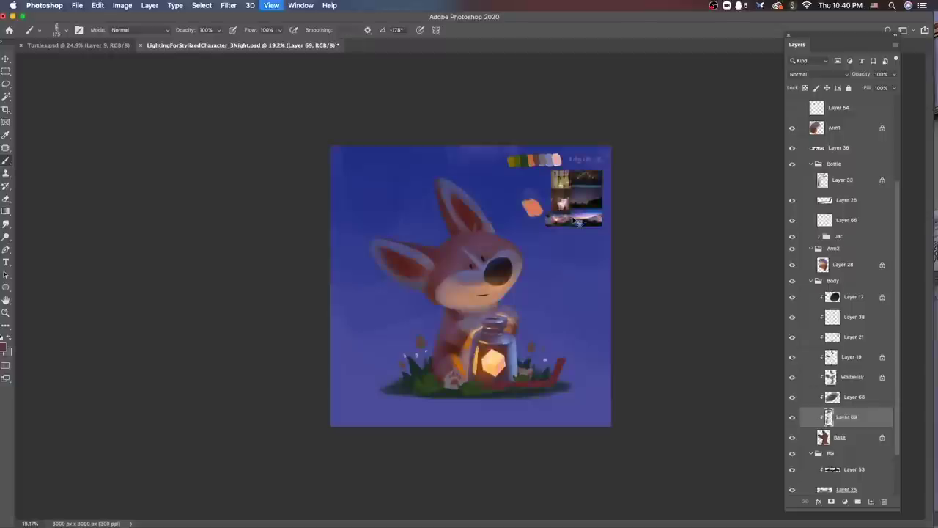
# Step: Switch to the WhiteHair layer with a warm orange-tan brush color and flip the canvas horizontally
pyautogui.scroll(-4, 540, 303)
pyautogui.scroll(4, 540, 303)
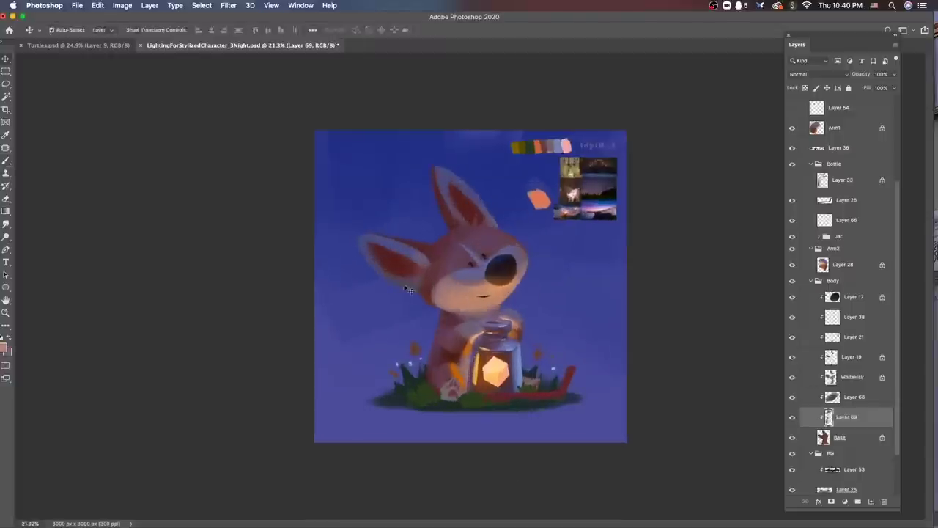
pyautogui.keyDown('super'); pyautogui.click(378, 371); pyautogui.keyUp('super')
pyautogui.press('Return')
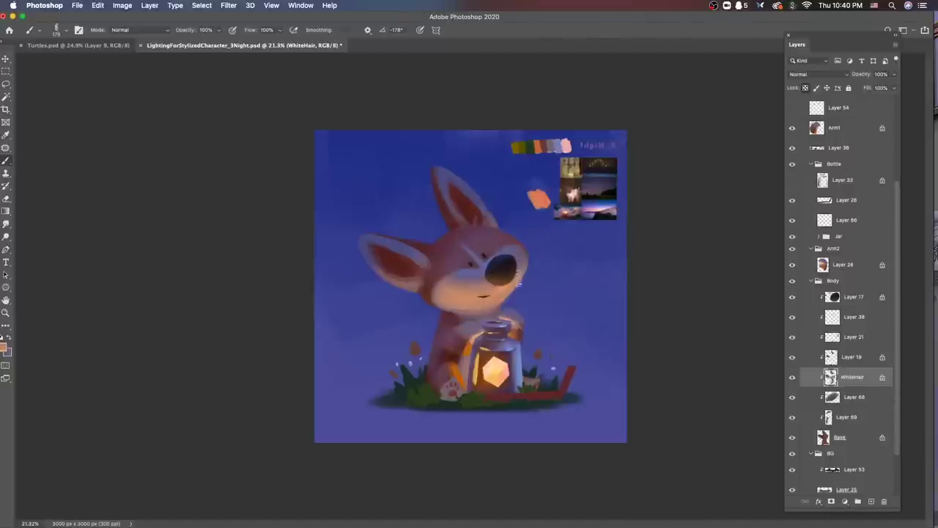
pyautogui.scroll(-4, 576, 259)
pyautogui.press('super+shift+h')
pyautogui.scroll(5, 594, 243)
pyautogui.press('v')
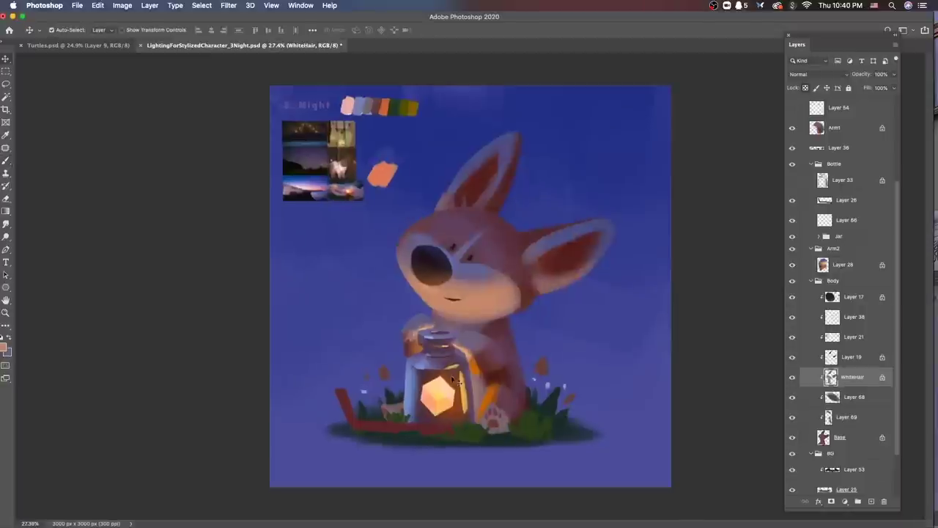
# Step: Brighten the jar's Layer 64 with Levels, setting the white input level to 203
pyautogui.keyDown('super'); pyautogui.click(458, 379); pyautogui.keyUp('super')
pyautogui.press('super+l')
pyautogui.moveTo(847, 280); pyautogui.dragTo(822, 281)
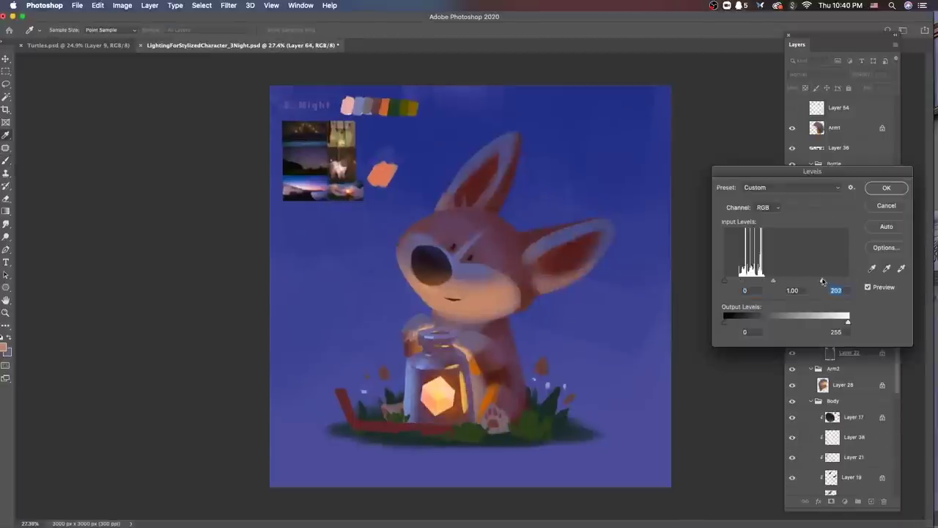
pyautogui.press('Return')
pyautogui.press('b')
pyautogui.keyDown('super'); pyautogui.click(471, 395); pyautogui.keyUp('super')
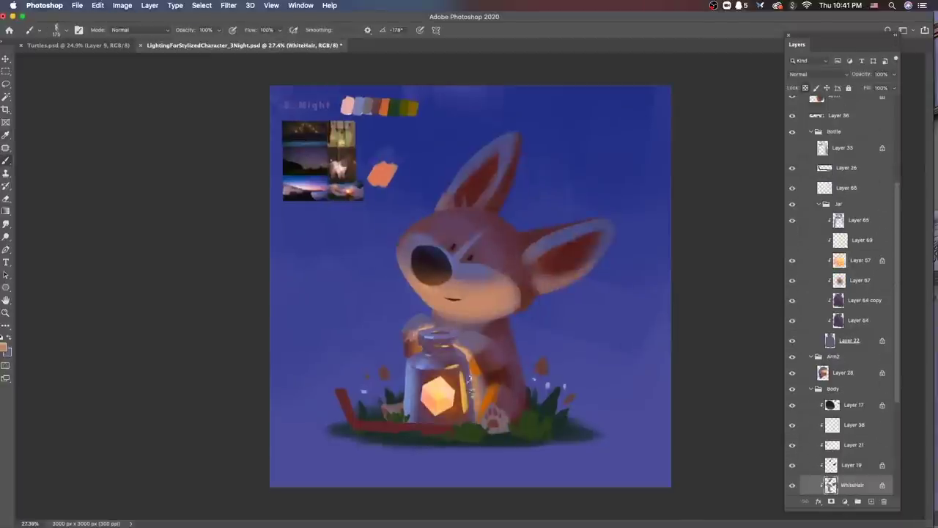
# Step: Brush a warm orange glow around the cube inside the jar, working on Layer 64 copy
pyautogui.press('Escape')
pyautogui.press('v')
pyautogui.keyDown('super'); pyautogui.click(463, 381); pyautogui.keyUp('super')
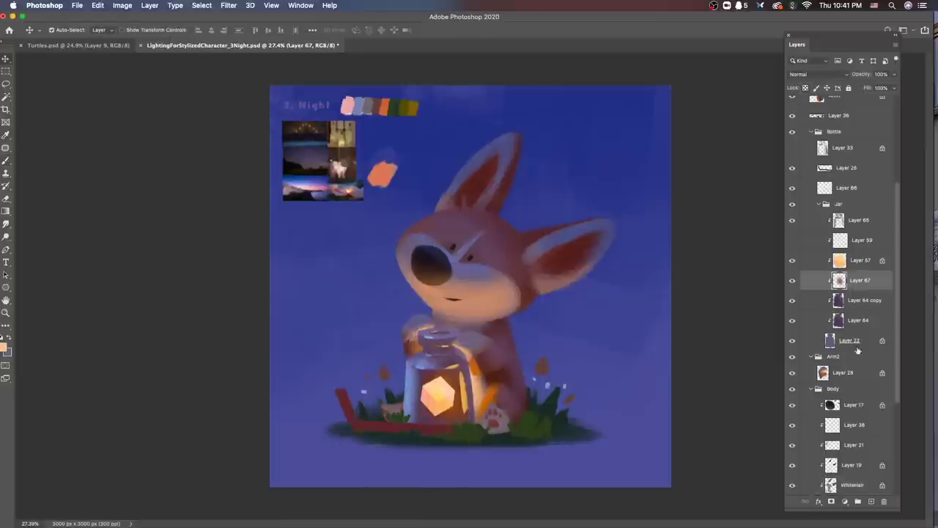
pyautogui.click(863, 299)
pyautogui.press('b')
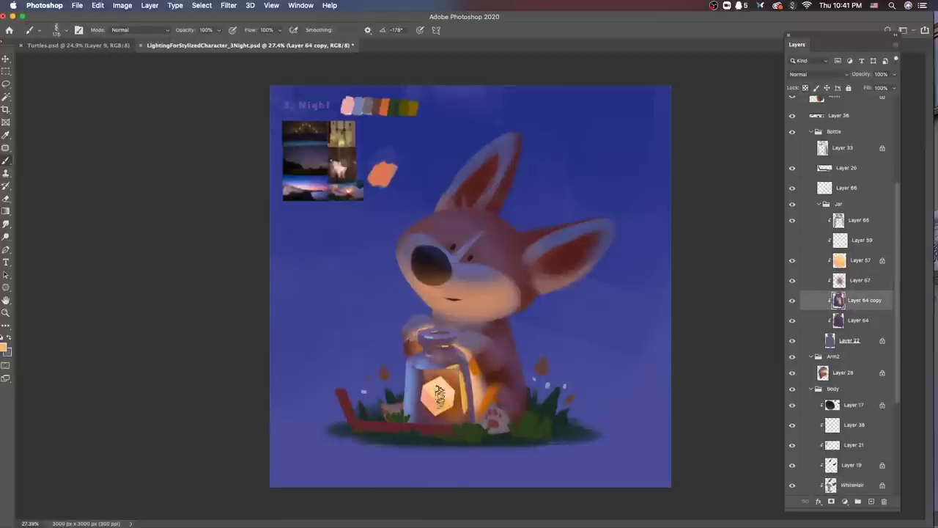
pyautogui.scroll(-3, 513, 422)
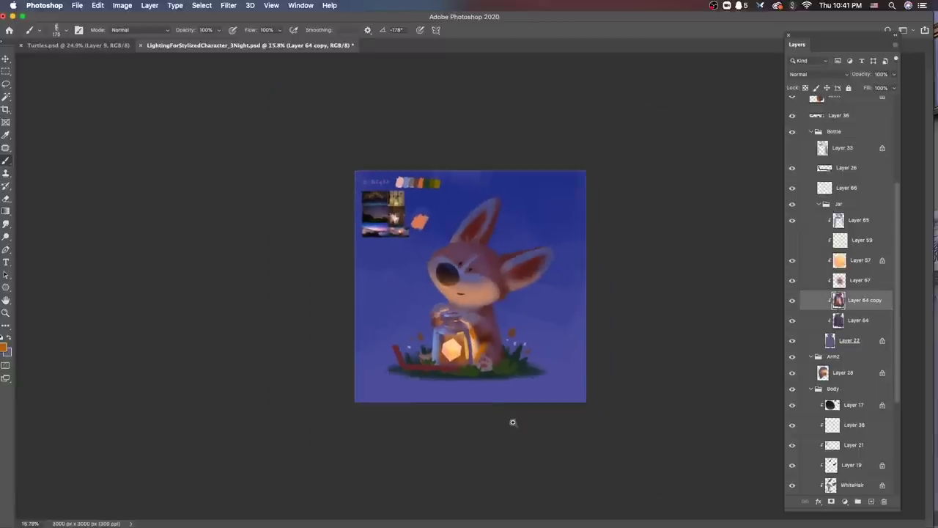
pyautogui.scroll(-2, 500, 430)
pyautogui.scroll(6, 484, 425)
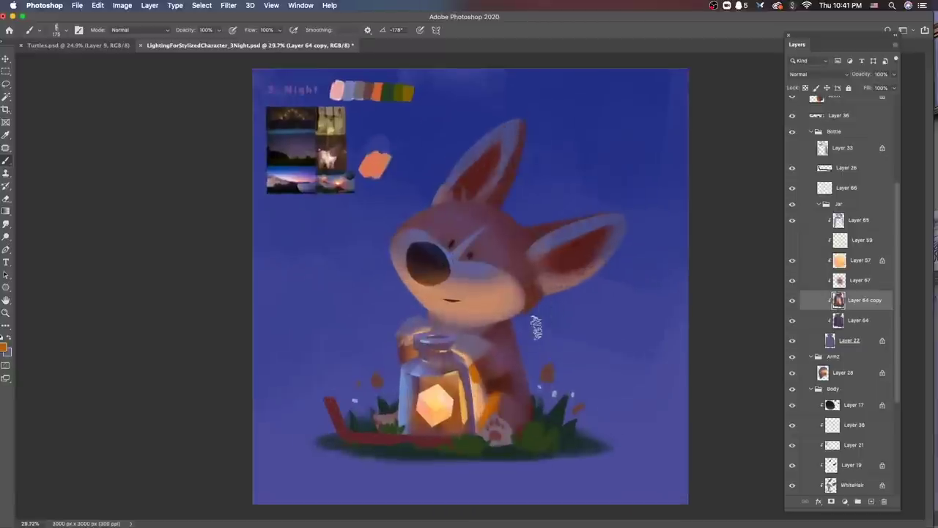
# Step: Lasso along the red straw on Layer 26, lock its transparent pixels, and light its upper edge with bright orange
pyautogui.keyDown('super'); pyautogui.click(432, 440); pyautogui.keyUp('super')
pyautogui.press('l')
pyautogui.moveTo(399, 444); pyautogui.dragTo(330, 344)
pyautogui.press('b')
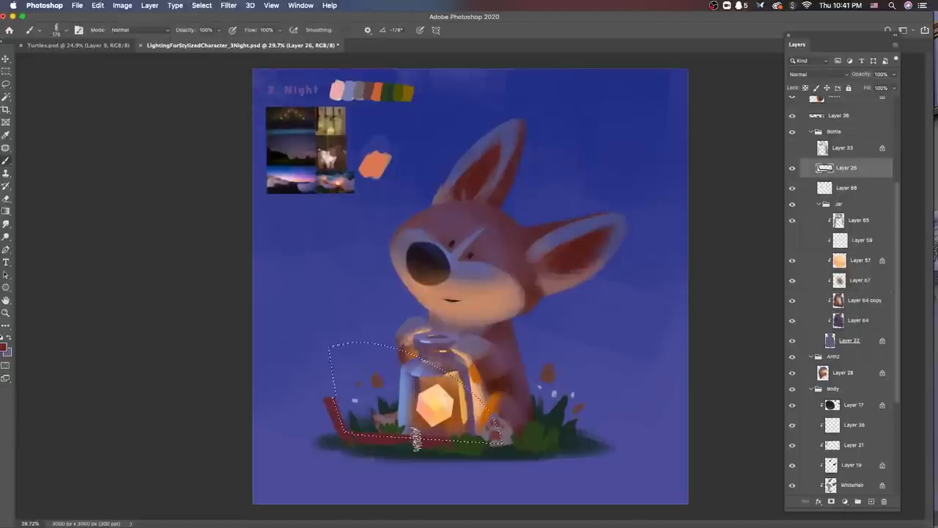
pyautogui.click(4, 347)
pyautogui.press('Return')
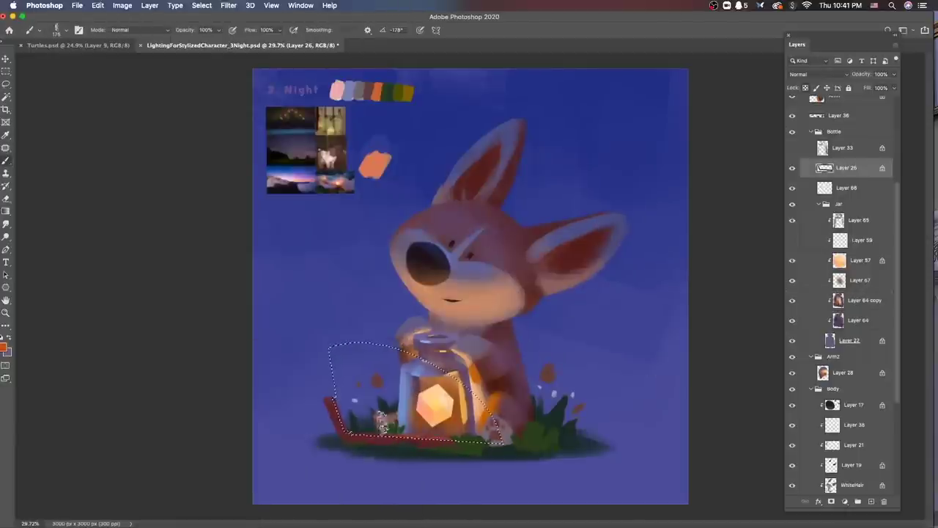
pyautogui.click(3, 347)
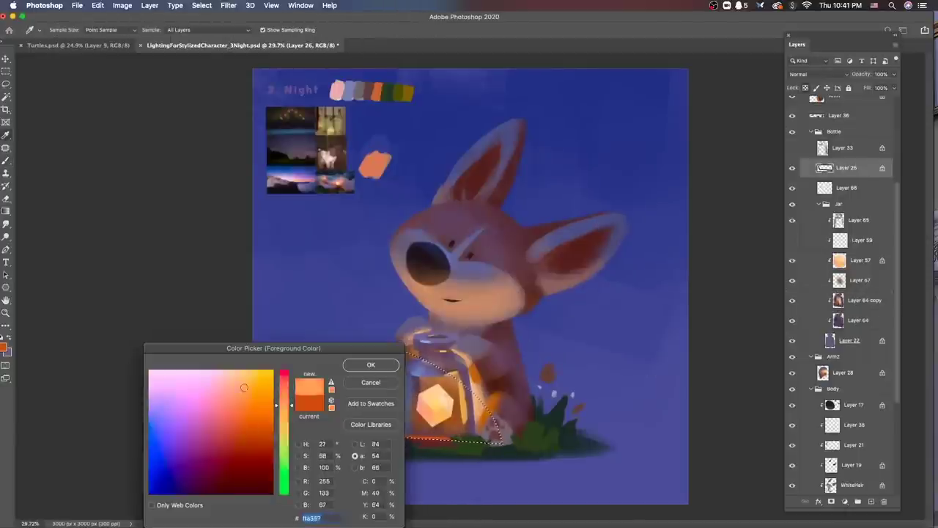
pyautogui.press('Return')
# Step: Paint the lower side of the straw a saturated red based on its sampled color and clear the selection
pyautogui.keyDown('alt'); pyautogui.click(373, 435); pyautogui.keyUp('alt')
pyautogui.click(4, 347)
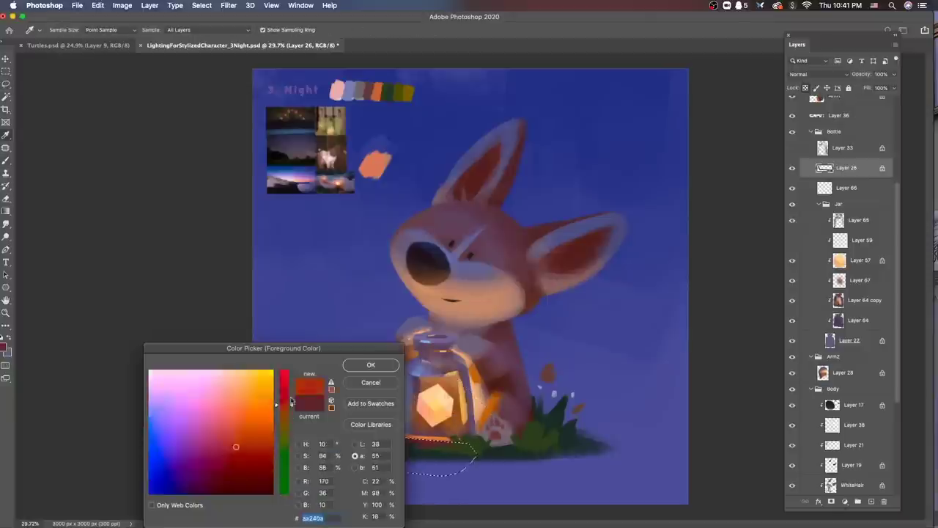
pyautogui.press('Return')
pyautogui.moveTo(326, 400); pyautogui.dragTo(450, 438)
pyautogui.hotkey('ctrl', 'd')
pyautogui.press('l')
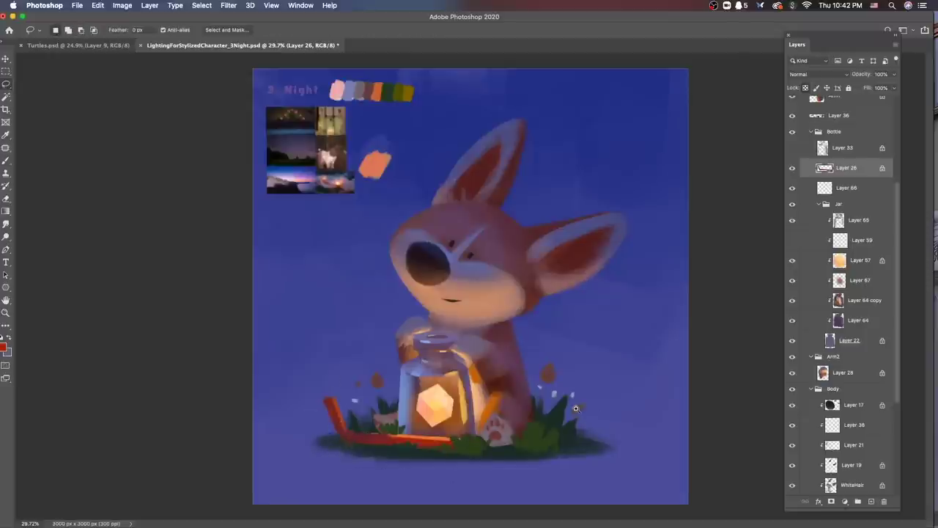
# Step: Lasso small shapes at the straw's bend and add pale blue highlights on Layer 26
pyautogui.moveTo(460, 445)
pyautogui.mouseDown()
pyautogui.moveTo(366, 442)
pyautogui.moveTo(429, 356)
pyautogui.moveTo(335, 433)
pyautogui.moveTo(359, 446)
pyautogui.mouseUp()
pyautogui.press('x')
pyautogui.scroll(5, 523, 463)
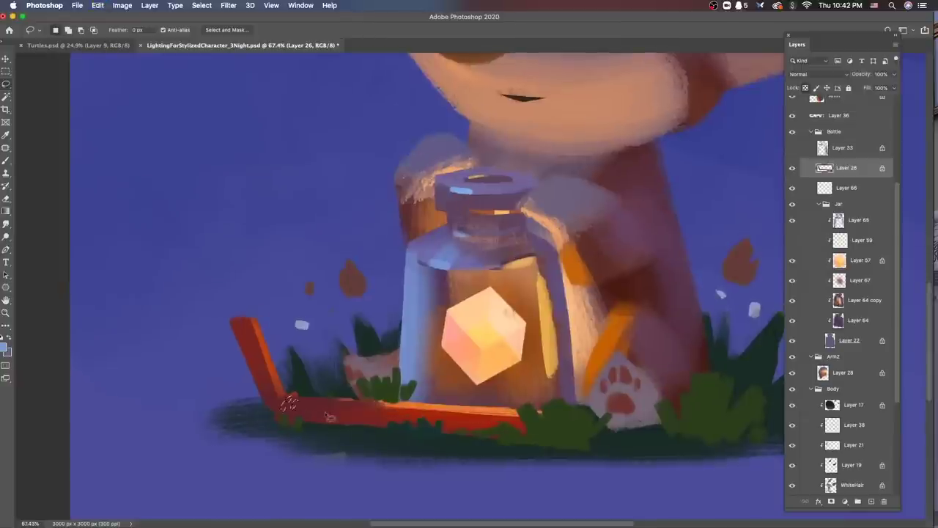
pyautogui.press('v')
pyautogui.click(355, 407)
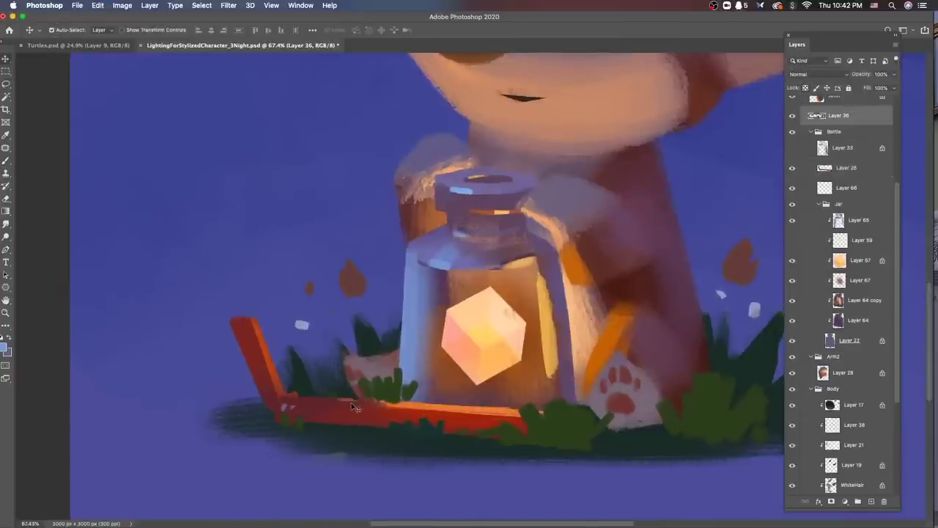
pyautogui.click(350, 405)
# Step: Lasso thin strips along the straw's long and short sections and brush muted blue reflections into them
pyautogui.press('l')
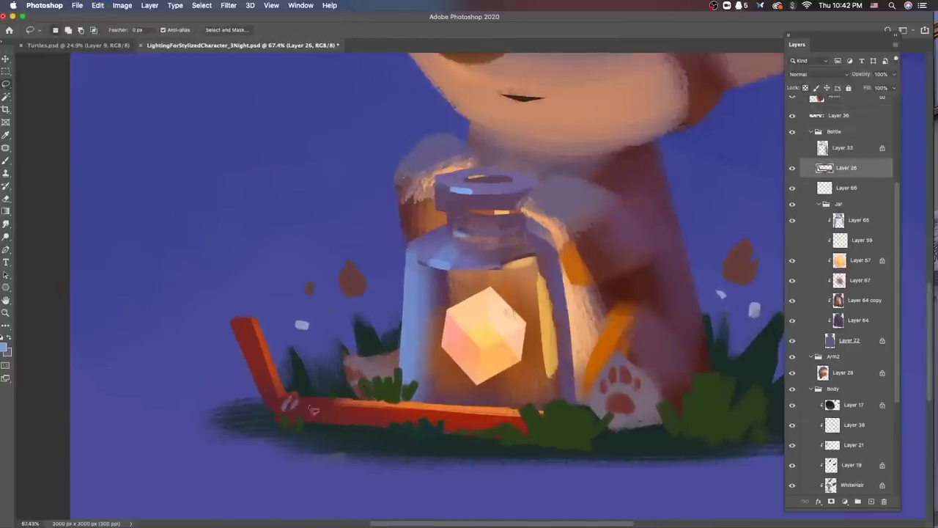
pyautogui.moveTo(303, 408); pyautogui.dragTo(308, 416)
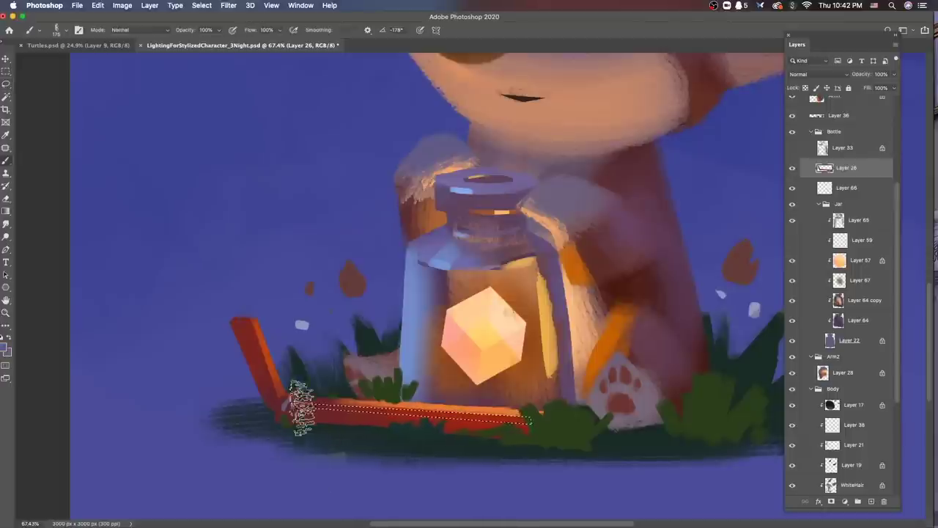
pyautogui.hotkey('ctrl', 'd')
pyautogui.moveTo(275, 399); pyautogui.dragTo(272, 411)
pyautogui.press('Delete')
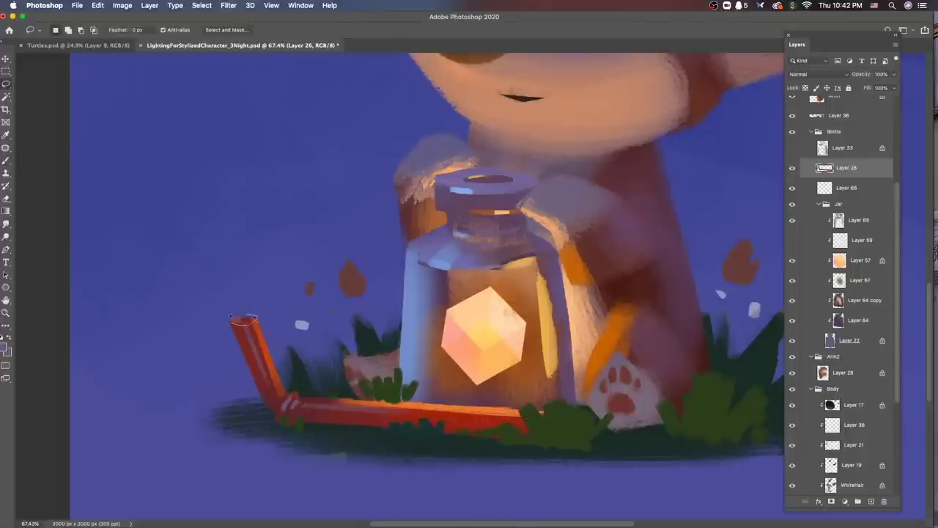
# Step: Paint the opening at the straw's upper end dark red
pyautogui.click(4, 348)
pyautogui.press('Return')
pyautogui.press('b')
pyautogui.press('l')
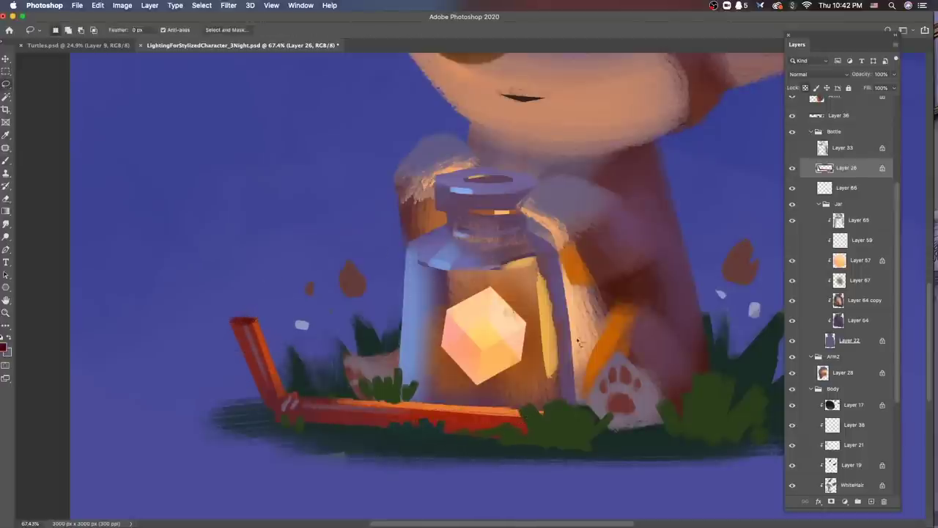
pyautogui.hotkey('ctrl', '0')
pyautogui.scroll(-2, 613, 390)
pyautogui.scroll(3, 612, 390)
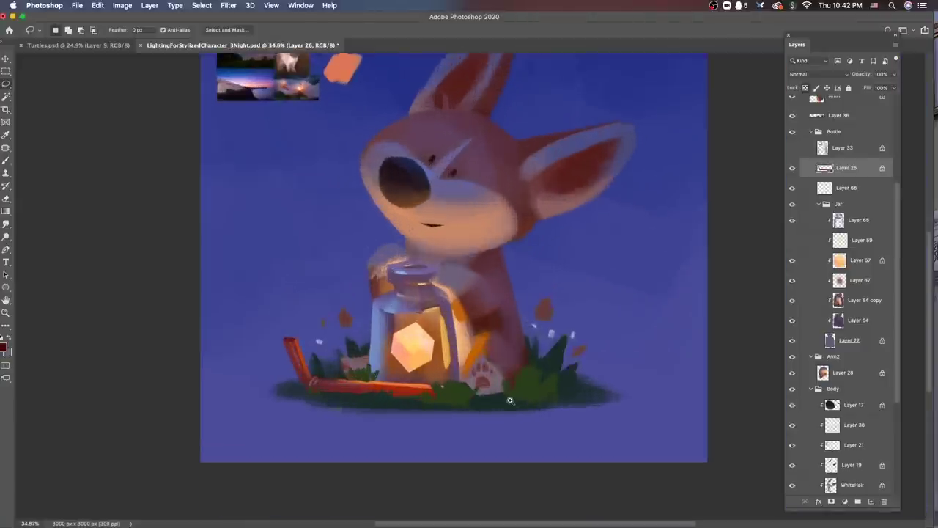
# Step: Touch up the jar's glass reflections on Layer 65 with a small eraser
pyautogui.keyDown('ctrl'); pyautogui.click(378, 356); pyautogui.keyUp('ctrl')
pyautogui.press('b')
pyautogui.rightClick(378, 356)
pyautogui.press('Return')
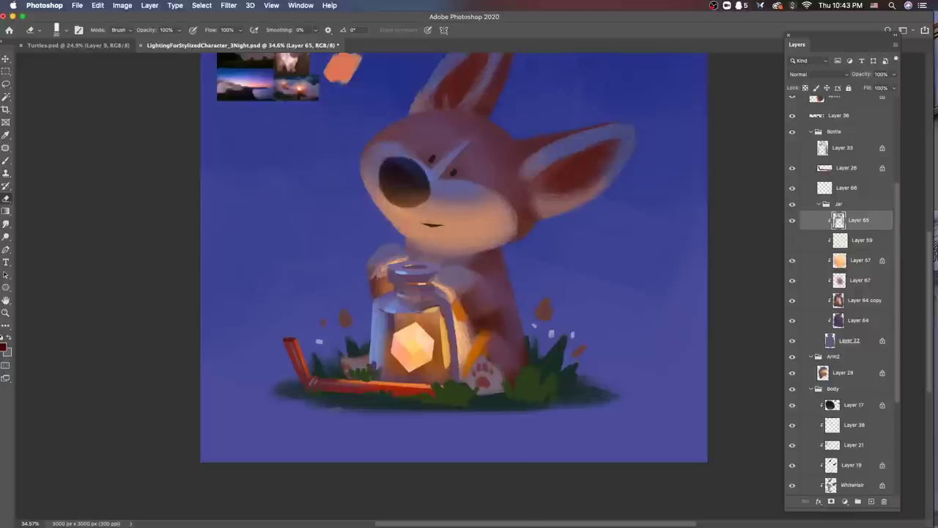
# Step: Shade the fox's near foot on WhiteHair with a sampled muted purple and a smaller brush
pyautogui.keyDown('ctrl'); pyautogui.click(514, 349); pyautogui.keyUp('ctrl')
pyautogui.rightClick(514, 349)
pyautogui.press('Return')
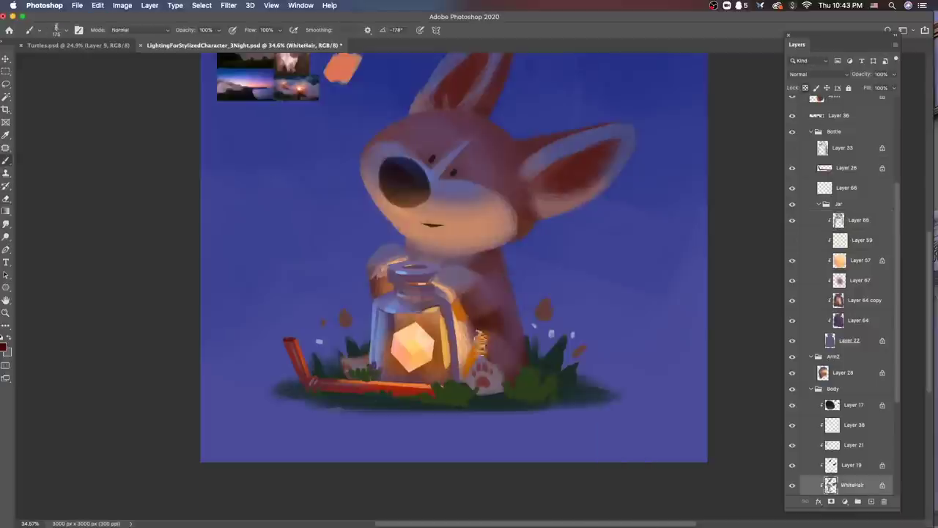
pyautogui.press('b')
pyautogui.keyDown('alt'); pyautogui.click(460, 342); pyautogui.keyUp('alt')
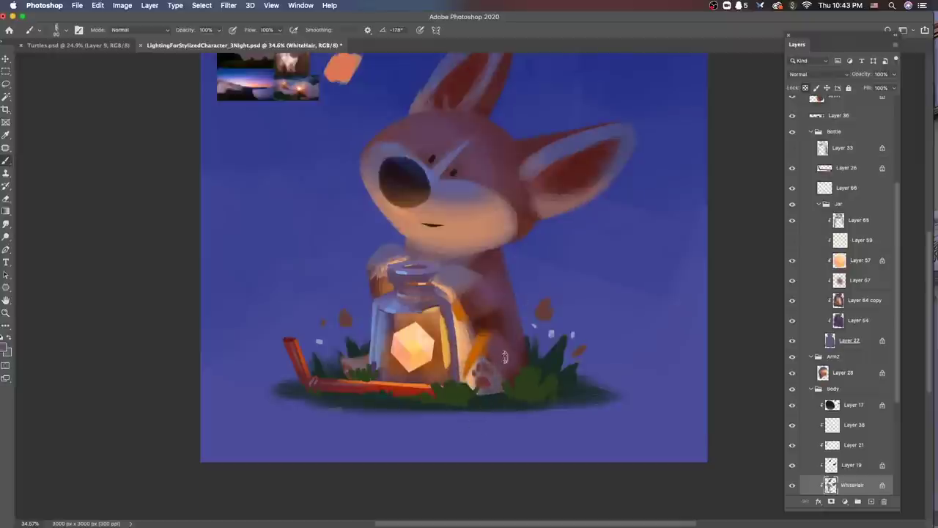
# Step: Darken the paw pads of the near foot on Layer 19 with deep red tones
pyautogui.keyDown('ctrl'); pyautogui.click(483, 387); pyautogui.keyUp('ctrl')
pyautogui.press('b')
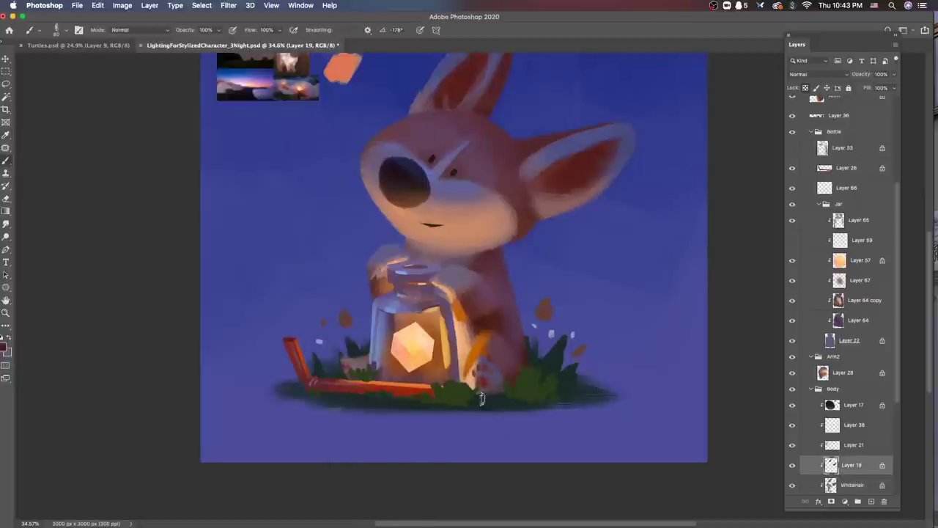
pyautogui.keyDown('alt'); pyautogui.click(478, 350); pyautogui.keyUp('alt')
pyautogui.scroll(-5, 488, 376)
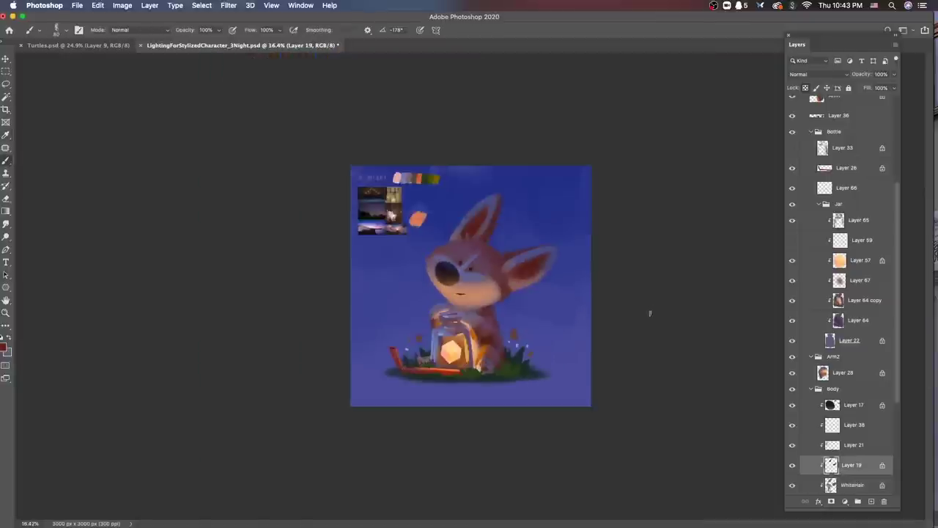
pyautogui.scroll(3, 516, 366)
pyautogui.scroll(5, 517, 366)
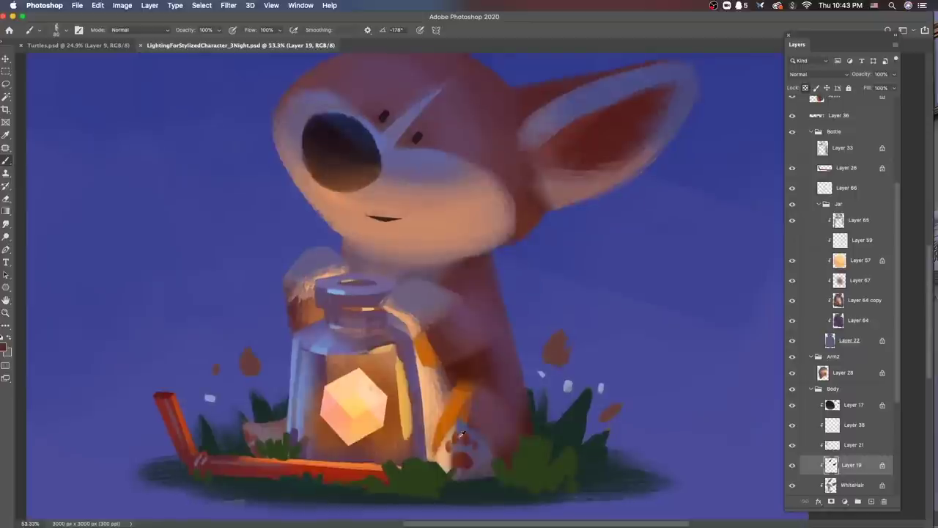
# Step: Brush warm light onto the far foot behind the straw on WhiteHair
pyautogui.hotkey('alt', '[')
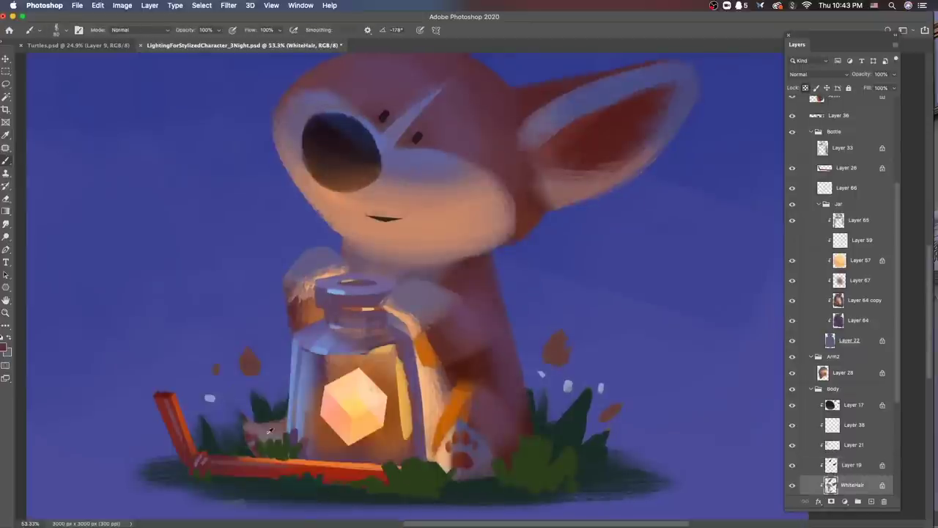
pyautogui.keyDown('alt'); pyautogui.click(265, 425); pyautogui.keyUp('alt')
pyautogui.moveTo(266, 425); pyautogui.dragTo(296, 453)
# Step: Brighten the jar-lit edges of both arms with a vivid orange (#ff9301), including Layer 28
pyautogui.click(4, 347)
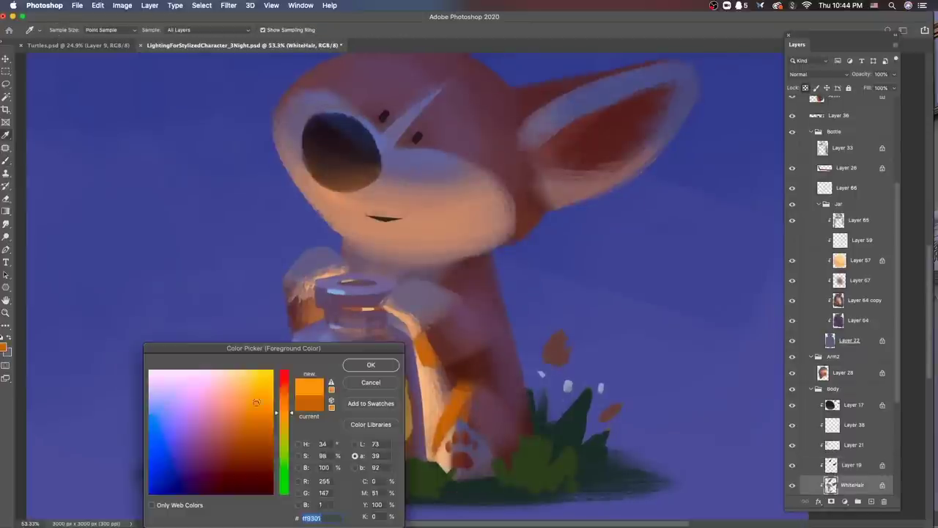
pyautogui.press('Return')
pyautogui.keyDown('super'); pyautogui.click(425, 344); pyautogui.keyUp('super')
pyautogui.moveTo(423, 338); pyautogui.dragTo(425, 363)
pyautogui.keyDown('super'); pyautogui.click(425, 343); pyautogui.keyUp('super')
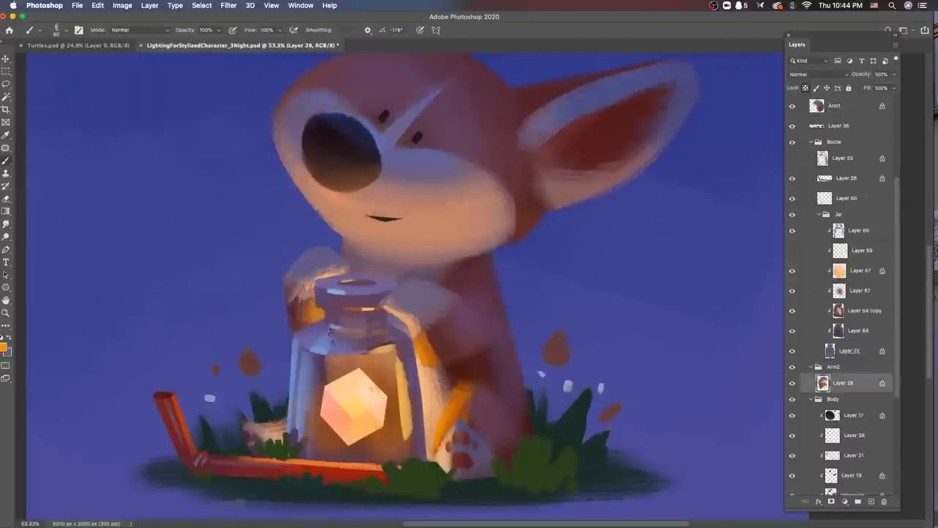
pyautogui.scroll(-5, 433, 315)
pyautogui.scroll(4, 440, 308)
# Step: Redraw the mouth as a wider dark reddish-brown smile on a new layer above Layer 21 and trim it with the eraser
pyautogui.keyDown('super'); pyautogui.click(445, 299); pyautogui.keyUp('super')
pyautogui.click(4, 348)
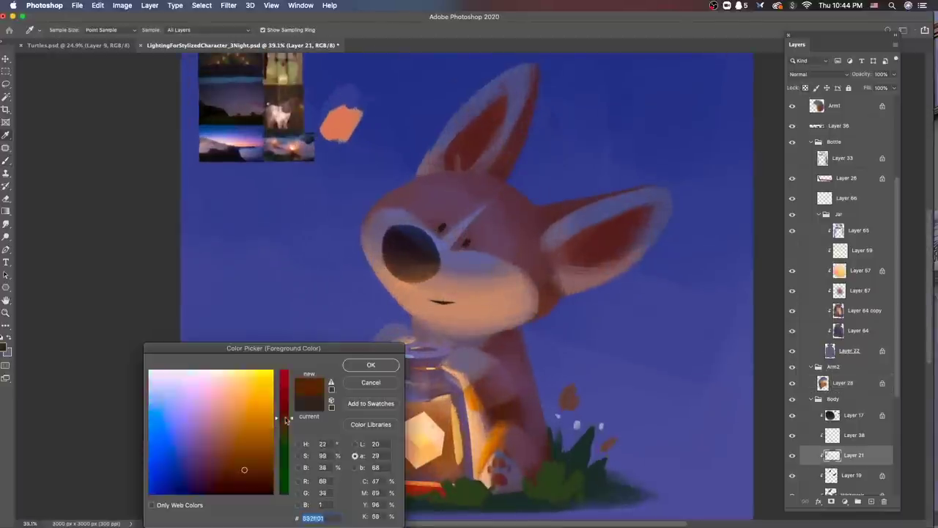
pyautogui.click(444, 300)
pyautogui.press('Return')
pyautogui.click(871, 501)
pyautogui.moveTo(423, 303); pyautogui.dragTo(473, 310)
pyautogui.press('e')
pyautogui.rightClick(478, 304)
pyautogui.press('Return')
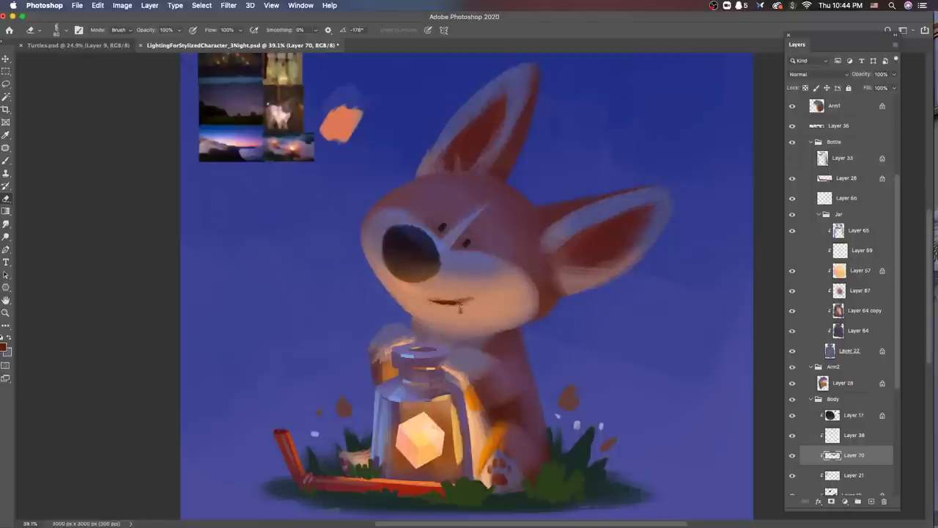
pyautogui.moveTo(540, 304)
pyautogui.mouseDown()
pyautogui.moveTo(471, 293)
pyautogui.moveTo(546, 279)
pyautogui.mouseUp()
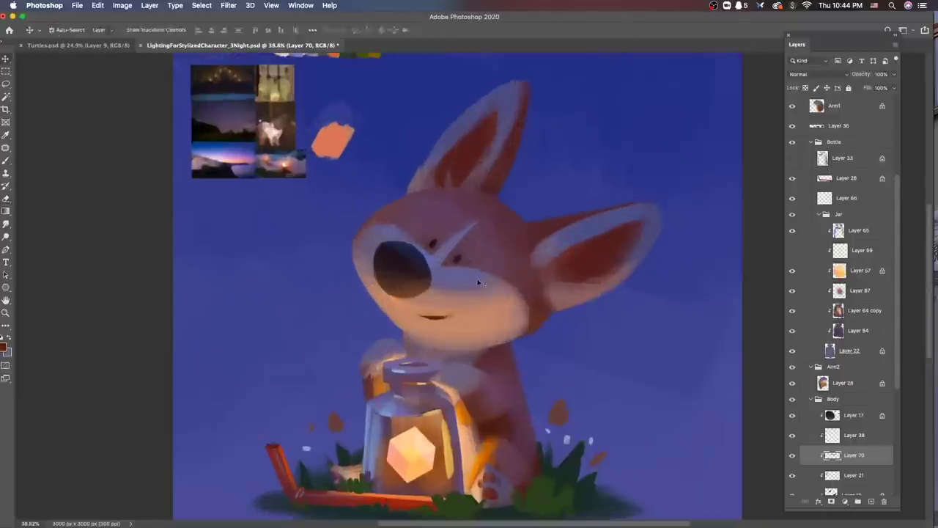
# Step: Add a new layer above WhiteHair and paint soft muted-blue brow spots above both eyes
pyautogui.click(870, 501)
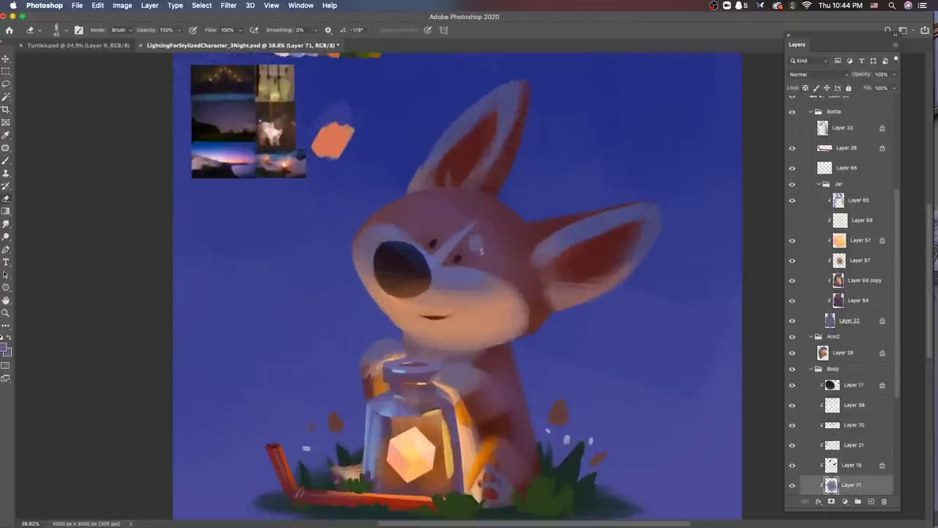
pyautogui.moveTo(457, 220); pyautogui.dragTo(440, 218)
pyautogui.scroll(-3, 440, 235)
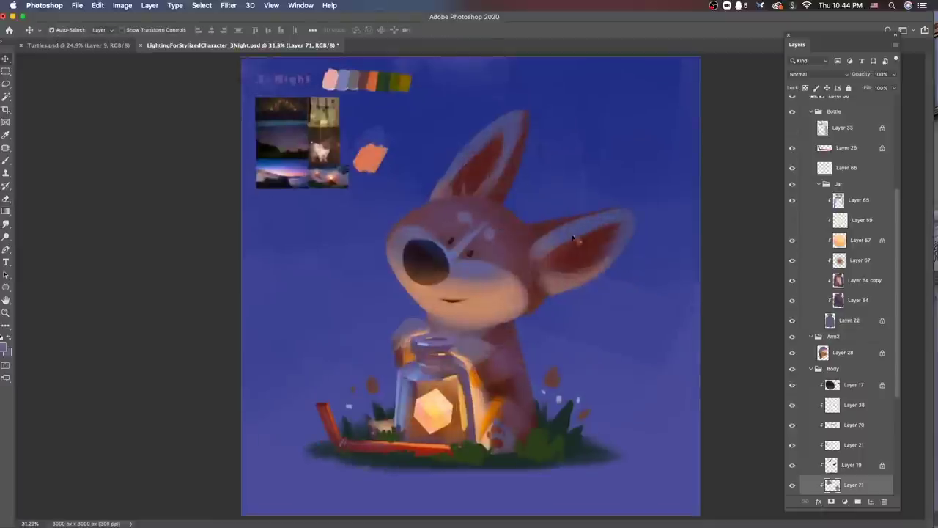
# Step: Touch up the pale fur markings on the fox's head on WhiteHair with the brush and eraser
pyautogui.scroll(5, 540, 310)
pyautogui.press('b')
pyautogui.hotkey('alt', '[')
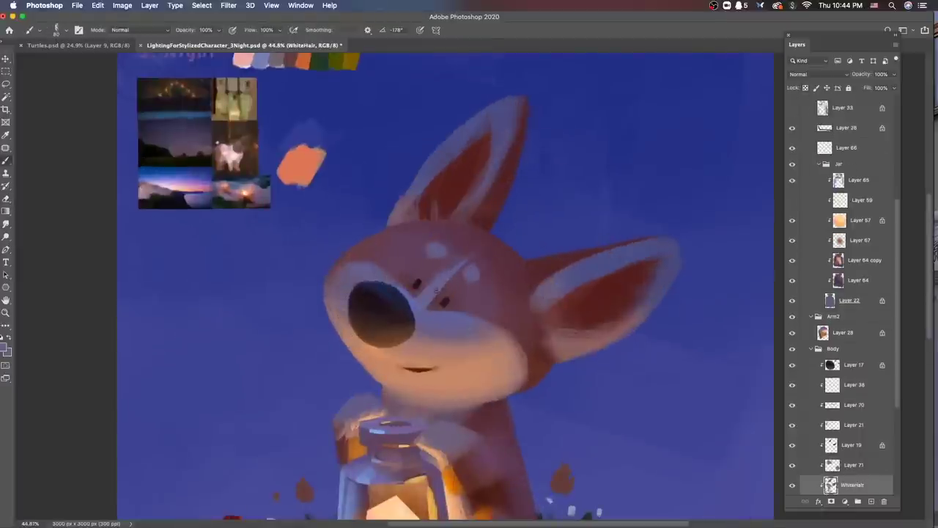
pyautogui.press('e')
pyautogui.scroll(-3, 445, 261)
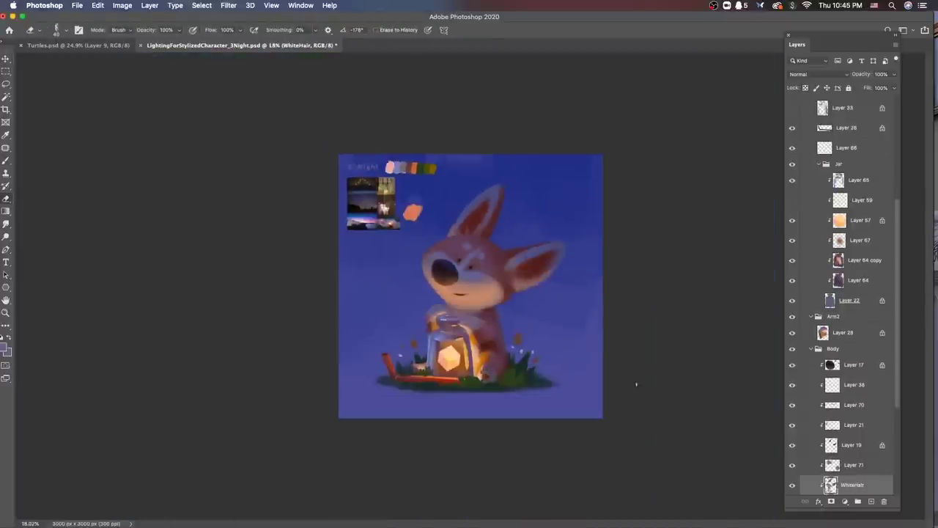
pyautogui.scroll(5, 535, 256)
pyautogui.press('b')
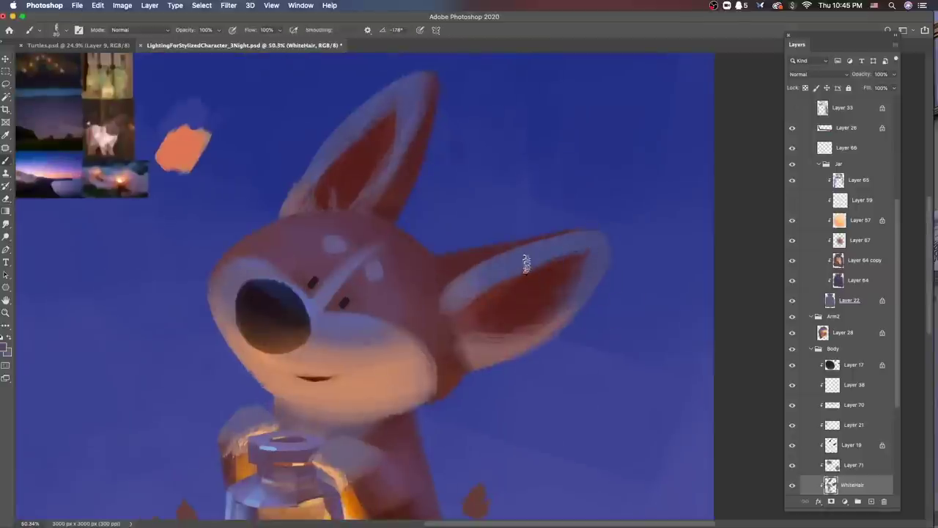
# Step: Deepen the inside of the ears on Layer 19 with a very dark red
pyautogui.keyDown('super'); pyautogui.click(550, 293); pyautogui.keyUp('super')
pyautogui.keyDown('alt'); pyautogui.click(550, 293); pyautogui.keyUp('alt')
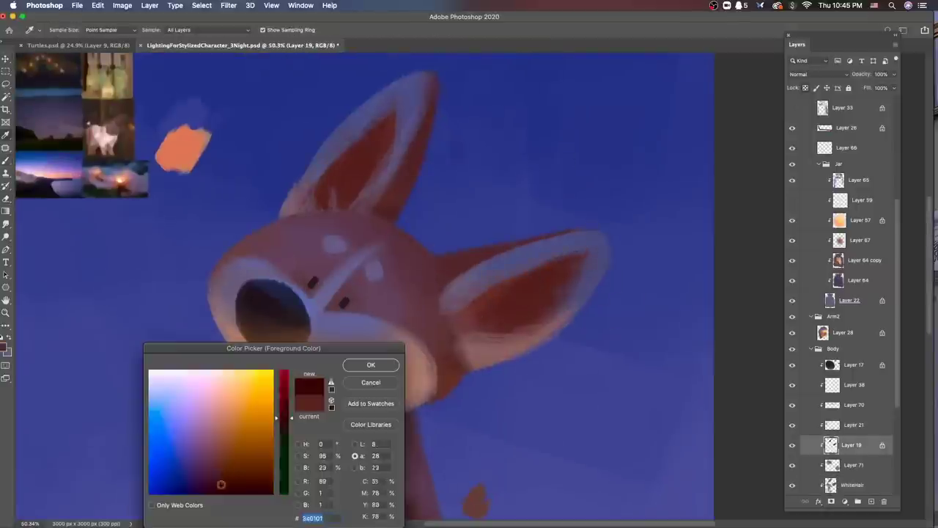
pyautogui.press('Return')
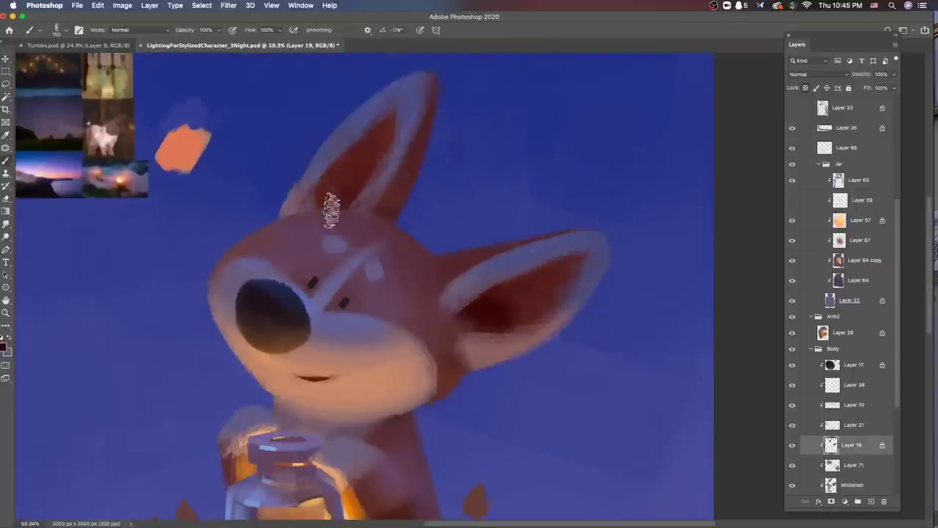
pyautogui.scroll(-5, 332, 210)
# Step: Hide the reference and swatch layers Layer 52 and 3 Night
pyautogui.press('v')
pyautogui.click(794, 110)
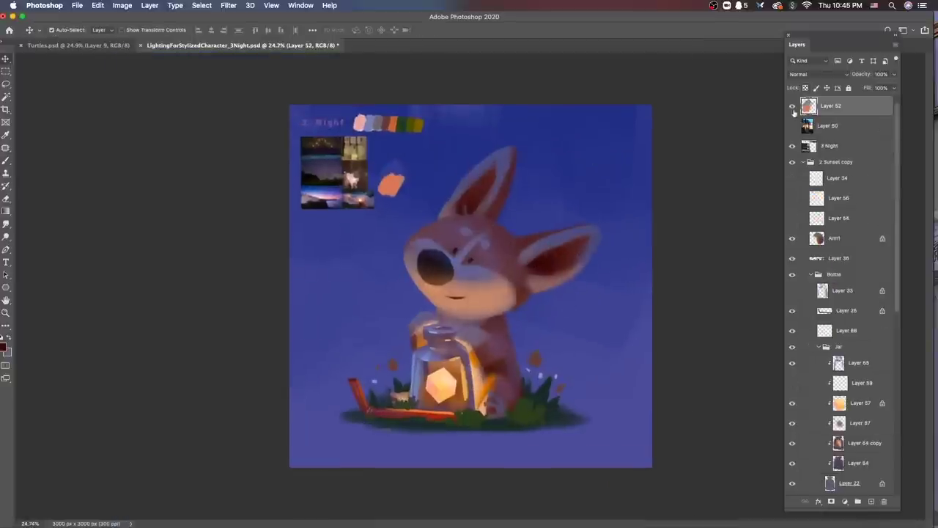
pyautogui.moveTo(792, 107); pyautogui.dragTo(791, 146)
# Step: Lock the transparency of Layer 36 and darken its front grass clumps with deep green
pyautogui.scroll(3, 469, 293)
pyautogui.press('b')
pyautogui.keyDown('super'); pyautogui.click(496, 425); pyautogui.keyUp('super')
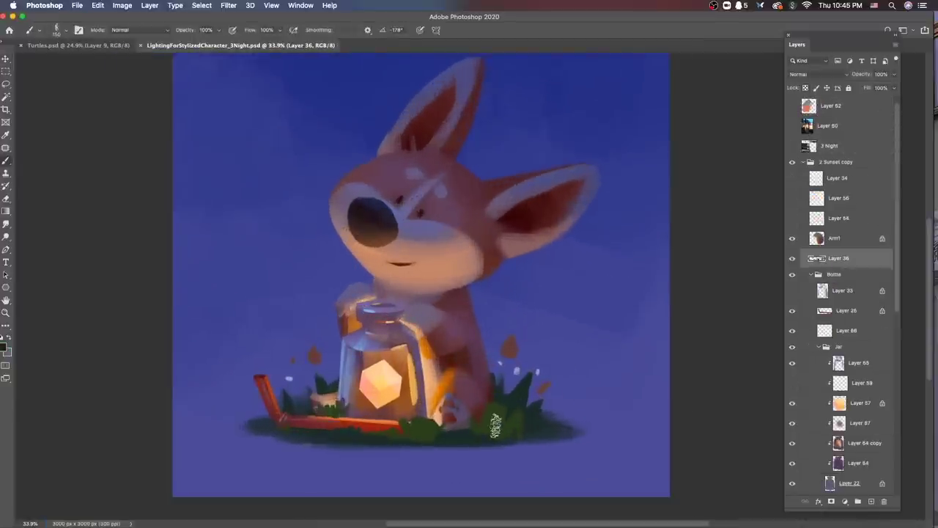
pyautogui.press('/')
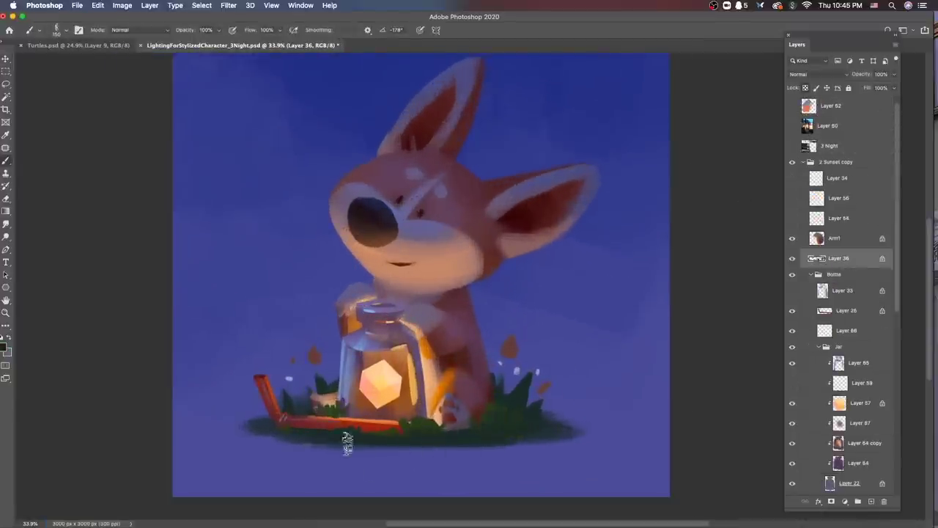
# Step: Clear any active selection around the jar and save the illustration
pyautogui.scroll(5, 374, 440)
pyautogui.press('v')
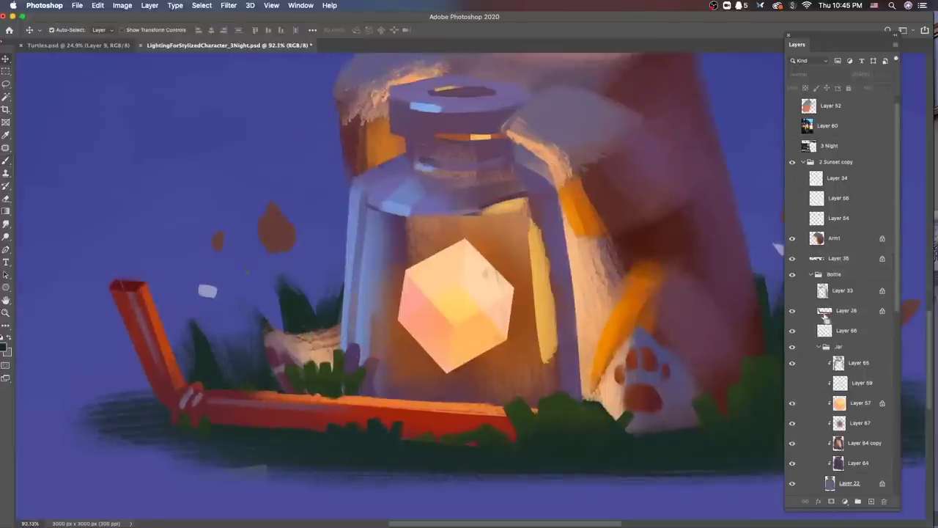
pyautogui.press('l')
pyautogui.press('super+d')
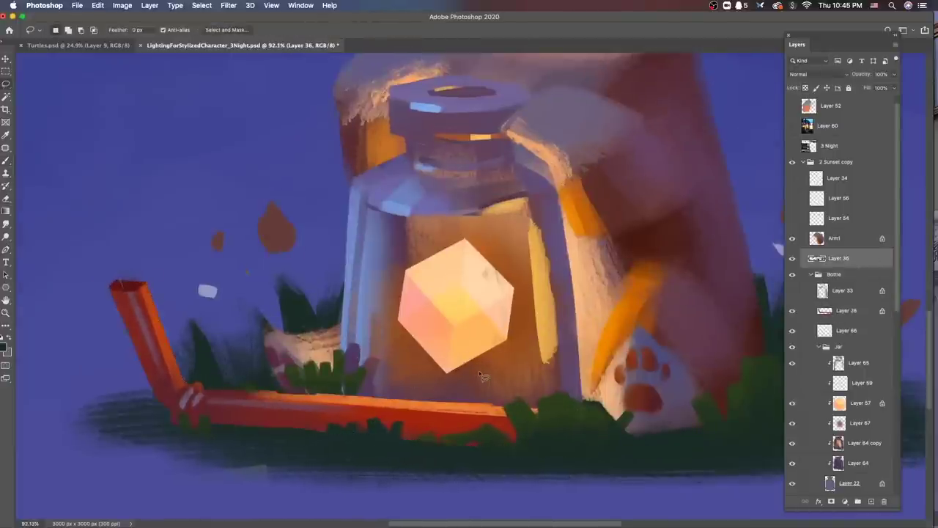
pyautogui.scroll(-5, 581, 434)
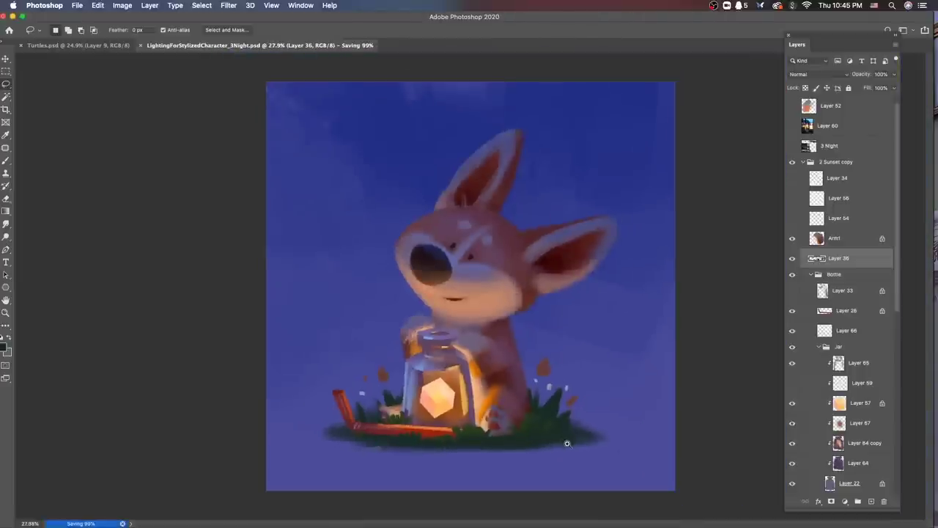
# Step: Recolor the paw pads on the raised foot on Layer 19 with a muted purplish red
pyautogui.scroll(4, 487, 413)
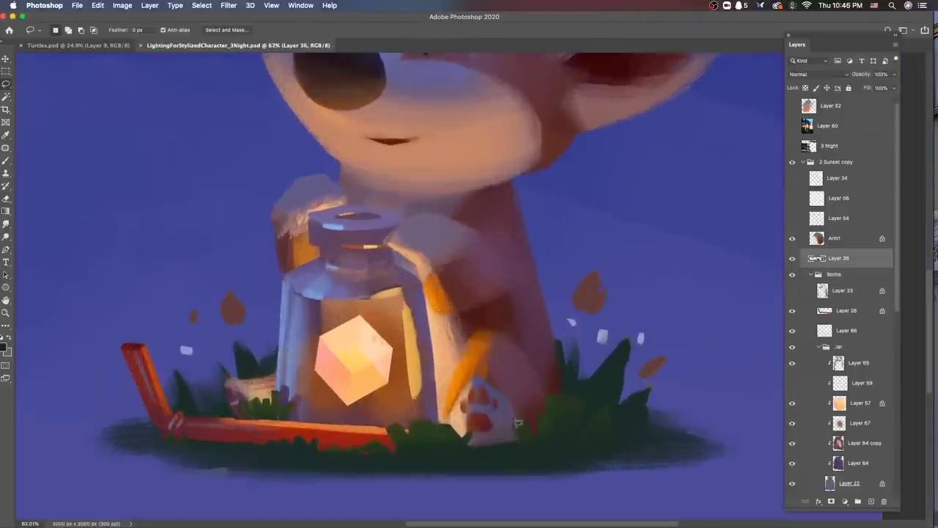
pyautogui.press('b')
pyautogui.keyDown('super'); pyautogui.click(489, 414); pyautogui.keyUp('super')
pyautogui.click(4, 349)
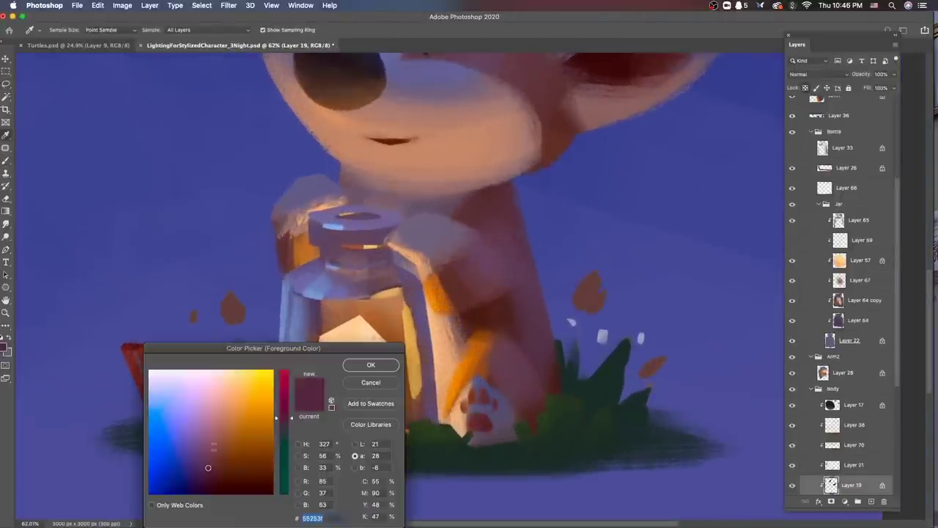
pyautogui.click(378, 364)
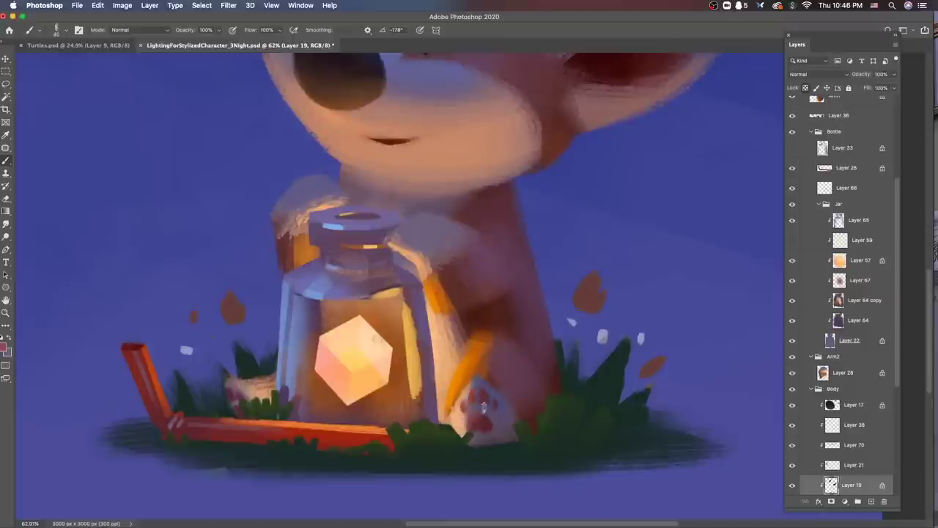
# Step: Add a new layer above Layer 17 and paint a blue sky reflection on the nose, refining it with the eraser
pyautogui.scroll(-3, 440, 330)
pyautogui.keyDown('super'); pyautogui.click(417, 236); pyautogui.keyUp('super')
pyautogui.click(4, 349)
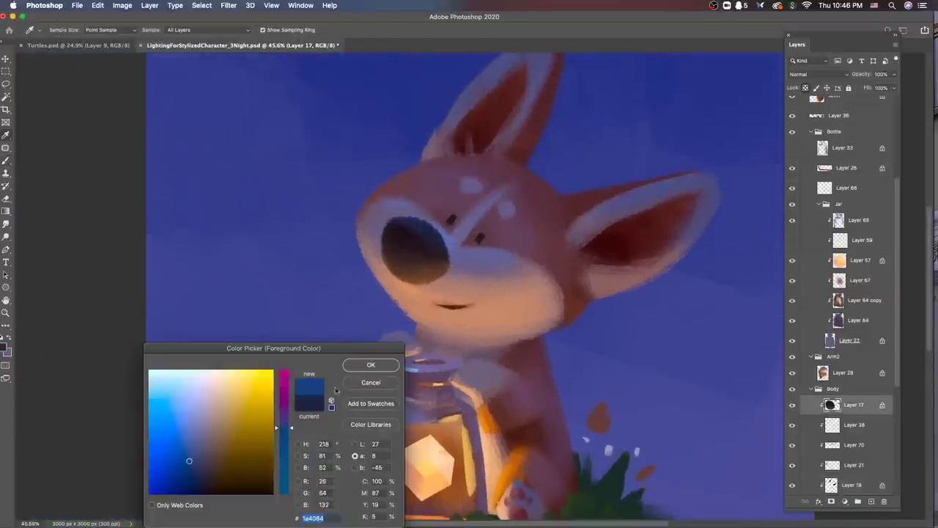
pyautogui.click(373, 364)
pyautogui.click(871, 501)
pyautogui.keyDown('super'); pyautogui.click(830, 425); pyautogui.keyUp('super')
pyautogui.moveTo(395, 227)
pyautogui.mouseDown()
pyautogui.moveTo(440, 249)
pyautogui.moveTo(425, 261)
pyautogui.moveTo(418, 234)
pyautogui.moveTo(432, 271)
pyautogui.mouseUp()
pyautogui.press('e')
# Step: Paint near-black green (#011d16) shadows into the back grass on Layer 53 with a flat rectangular brush
pyautogui.scroll(-5, 432, 272)
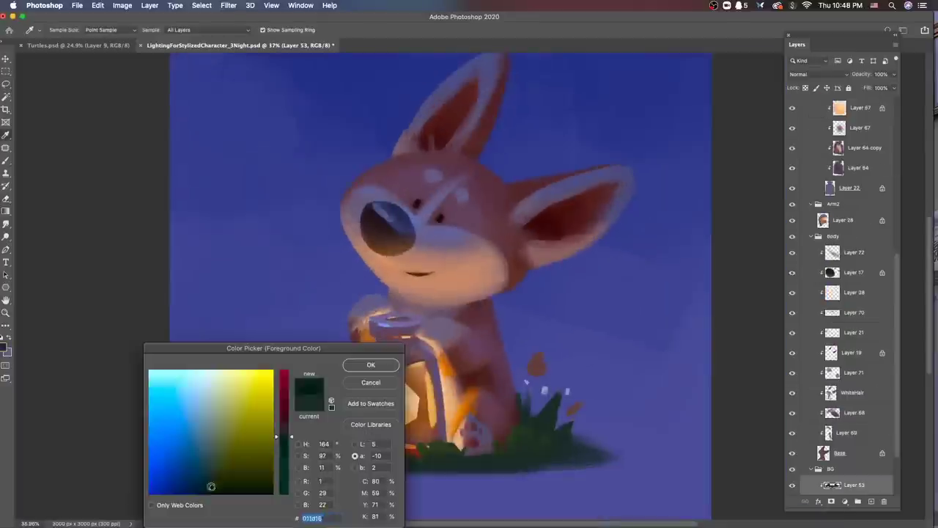
pyautogui.press('Return')
pyautogui.press('b')
pyautogui.rightClick(546, 277)
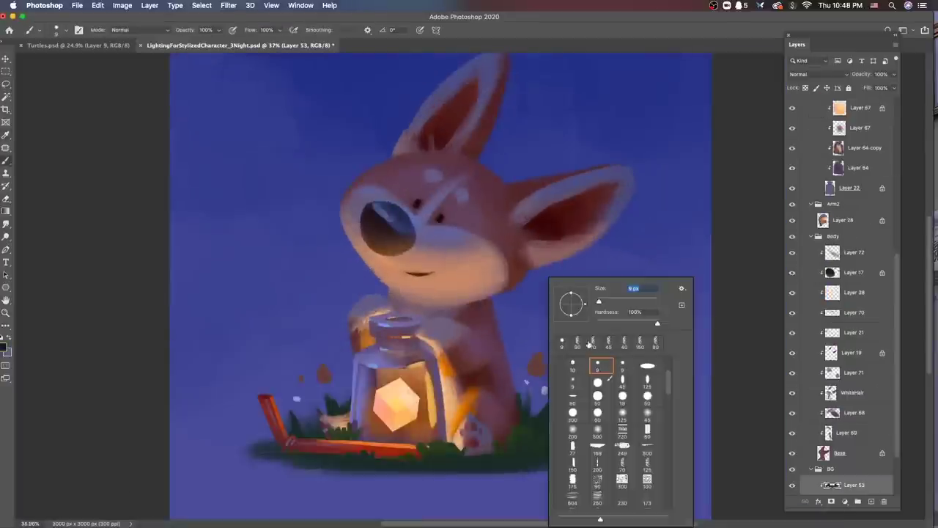
pyautogui.click(652, 432)
pyautogui.press('Return')
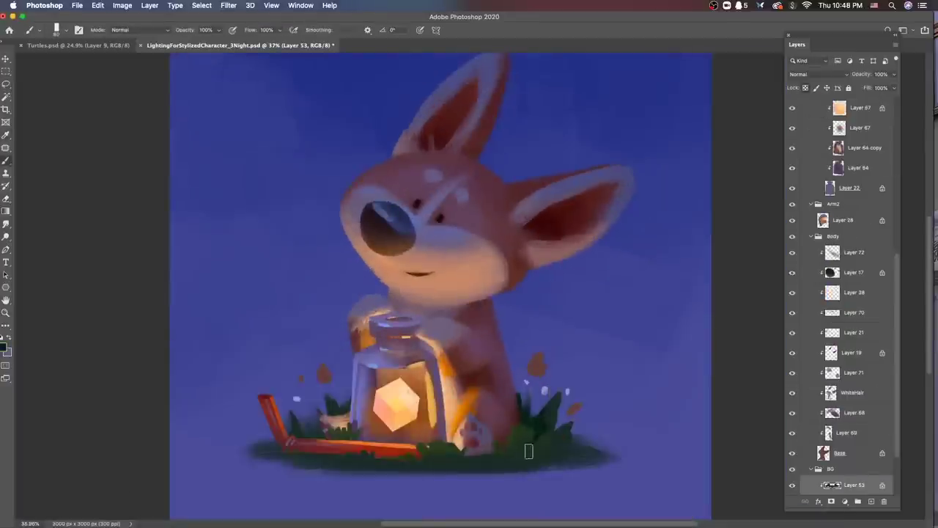
# Step: Brighten the grass tufts behind the straw with a warm olive green and select Layer 36
pyautogui.hotkey('alt', 'c')
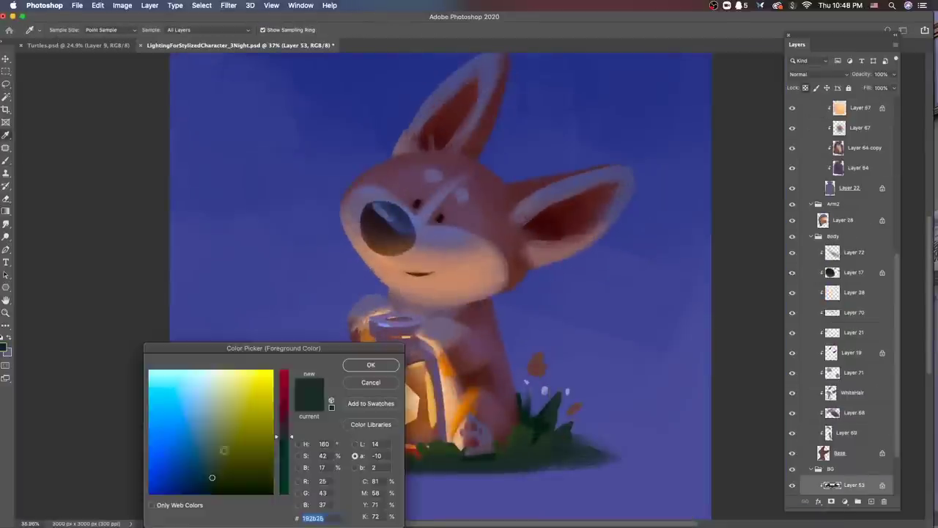
pyautogui.click(285, 440)
pyautogui.click(359, 362)
pyautogui.hotkey('alt', '.')
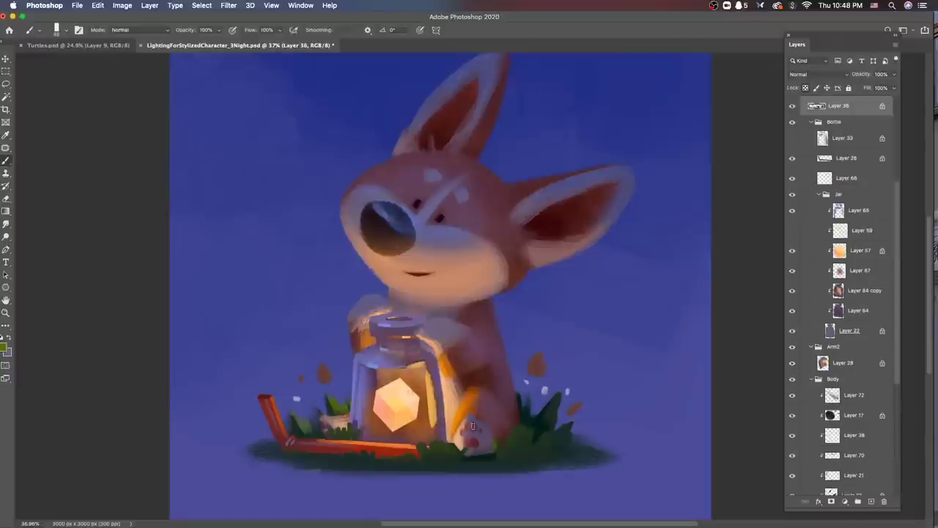
# Step: Paint jar-lit olive (#3d4e01) and yellow-green (#7f8b01) highlights on the front grass clumps beside the foot on Layer 36
pyautogui.hotkey('alt', 'c')
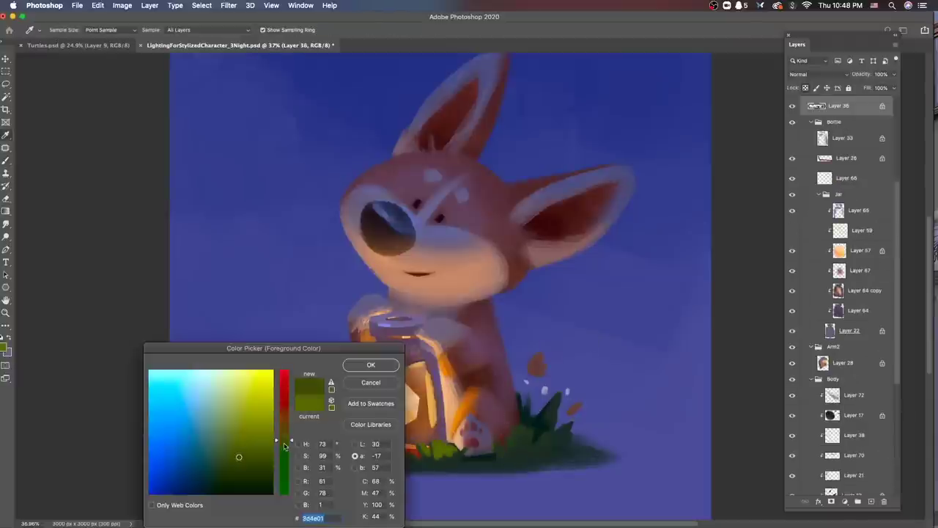
pyautogui.press('Return')
pyautogui.hotkey('alt', 'c')
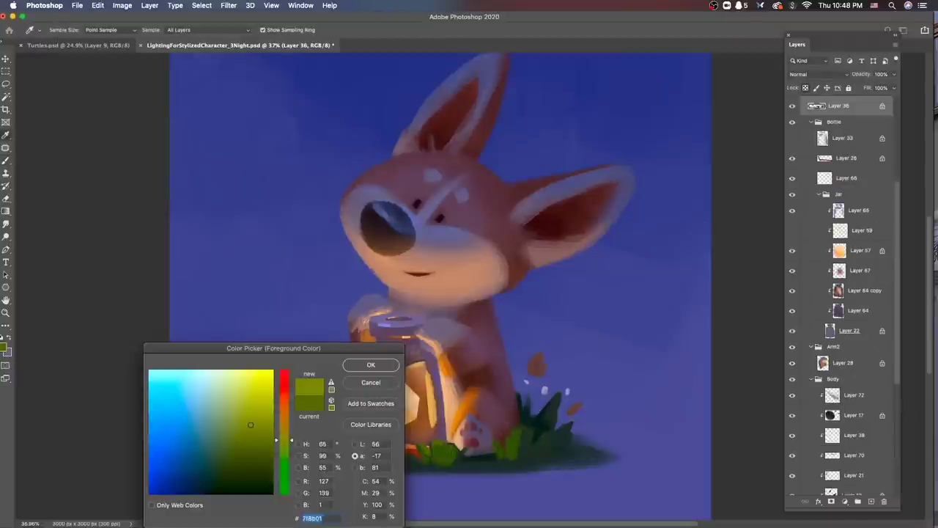
pyautogui.press('Return')
pyautogui.keyDown('alt'); pyautogui.click(450, 454); pyautogui.keyUp('alt')
pyautogui.moveTo(504, 450); pyautogui.dragTo(526, 438)
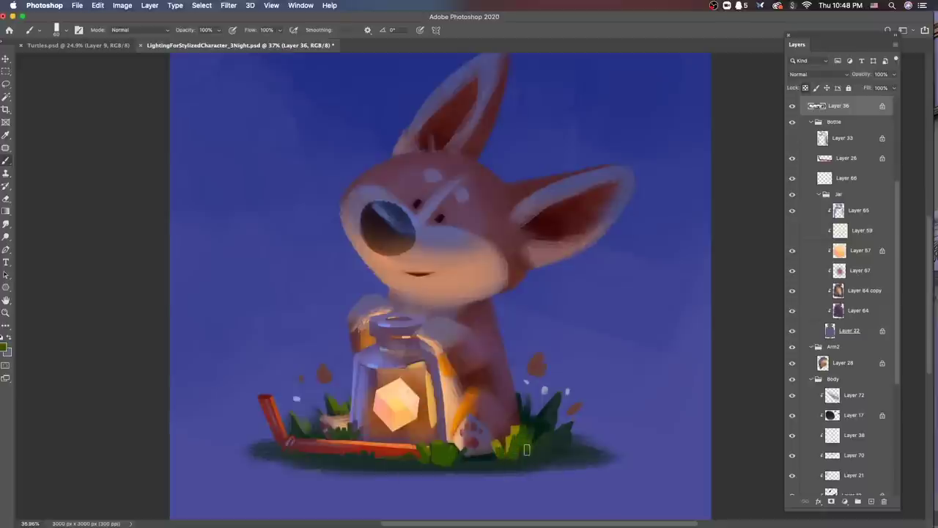
# Step: Blend sampled mid greens into leafy blades across the lit grass clumps on Layer 36
pyautogui.keyDown('alt'); pyautogui.click(519, 431); pyautogui.keyUp('alt')
pyautogui.keyDown('alt'); pyautogui.click(526, 442); pyautogui.keyUp('alt')
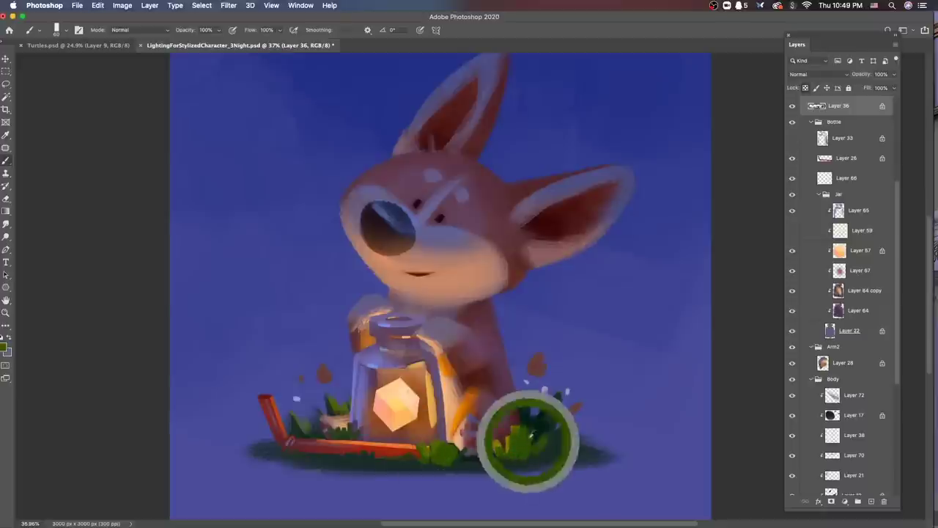
pyautogui.hotkey('alt', 'c')
pyautogui.press('Return')
pyautogui.moveTo(520, 430)
pyautogui.mouseDown()
pyautogui.moveTo(508, 454)
pyautogui.moveTo(528, 461)
pyautogui.moveTo(547, 329)
pyautogui.mouseUp()
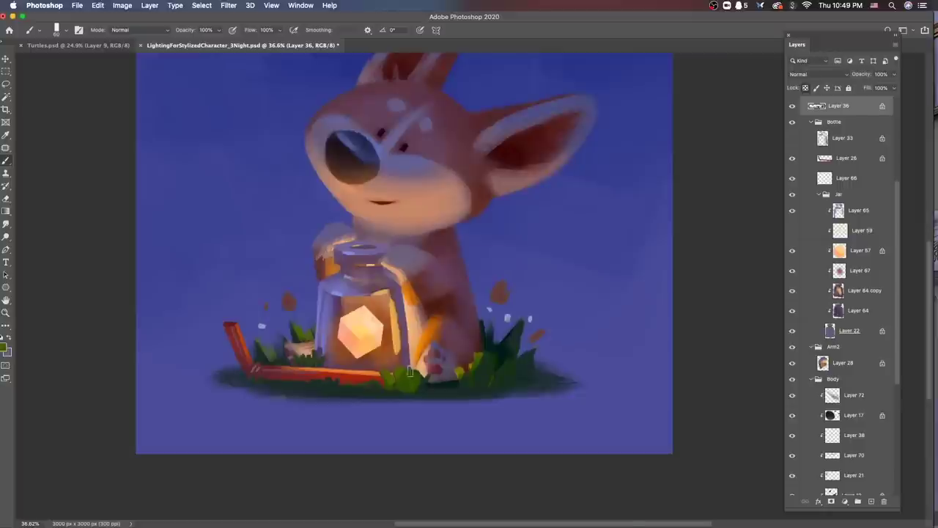
pyautogui.moveTo(297, 323); pyautogui.dragTo(310, 343)
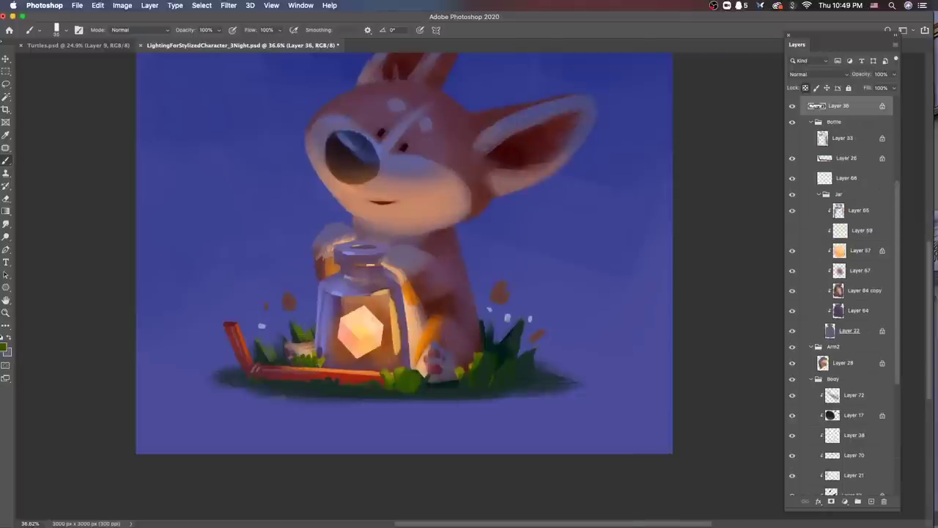
# Step: Add dark green shadow strokes between the grass blades on Layer 36 and Layer 53
pyautogui.press('Return')
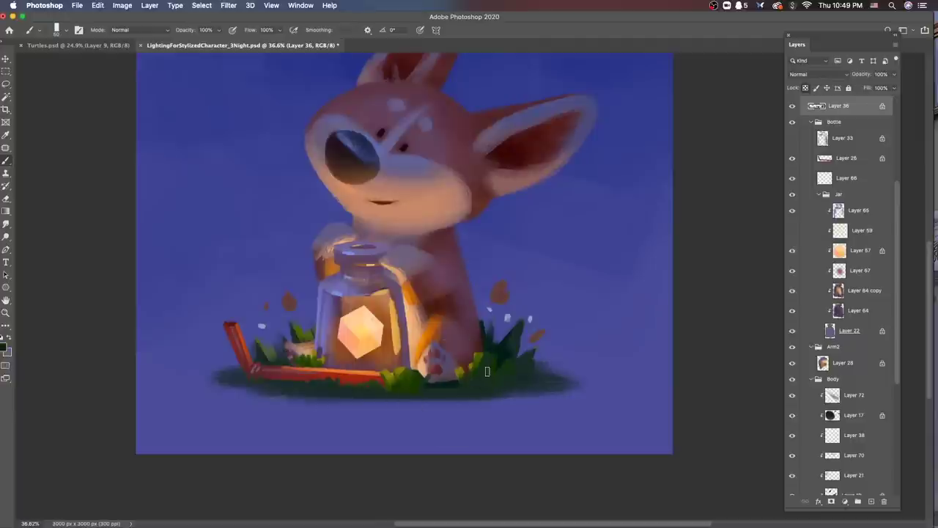
pyautogui.keyDown('super'); pyautogui.click(515, 349); pyautogui.keyUp('super')
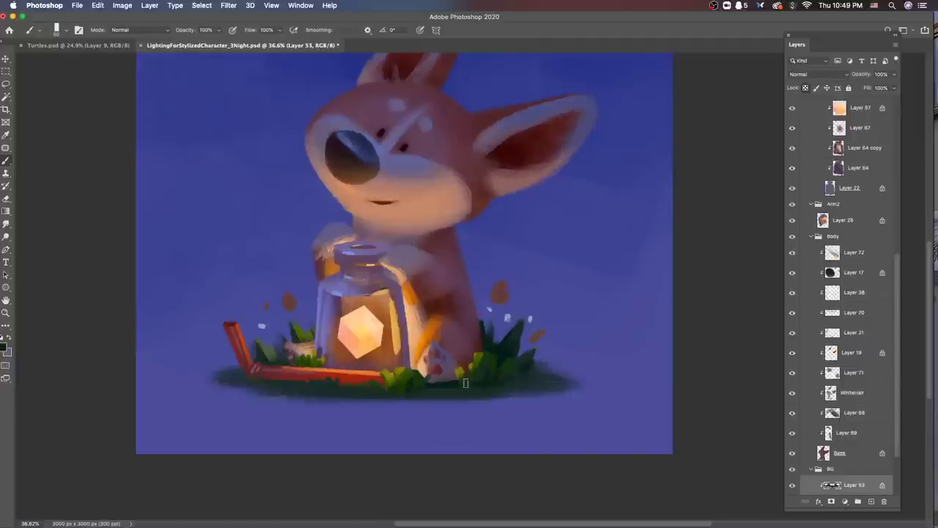
pyautogui.press('Left')
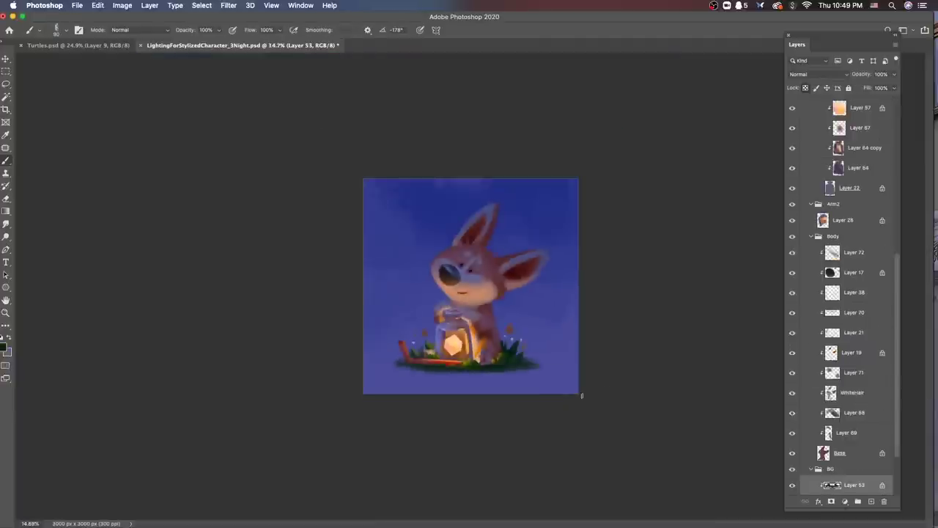
# Step: Lock the transparency of Layer 25 and repaint the small flower specks behind the fox in pale aqua
pyautogui.scroll(5, 433, 253)
pyautogui.press('Return')
pyautogui.press('b')
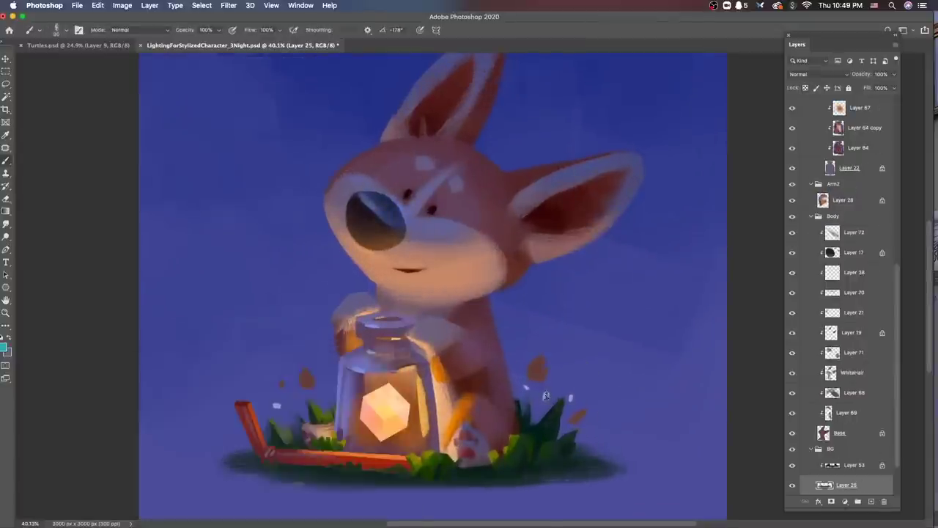
pyautogui.rightClick(561, 278)
pyautogui.click(553, 378)
pyautogui.click(546, 396)
pyautogui.click(570, 398)
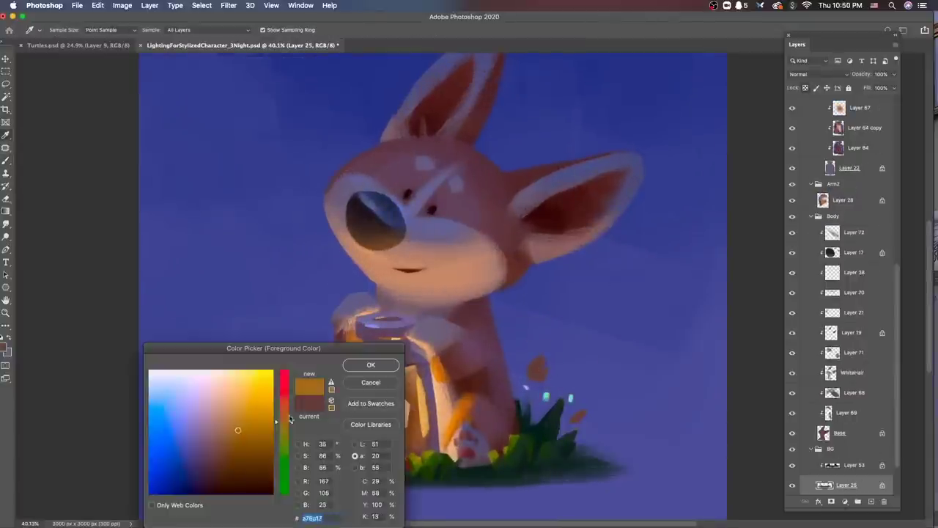
# Step: Recolor the floating leaf behind the fox a muted brown and the flower specks above the straw mint on Layer 25
pyautogui.press('Return')
pyautogui.rightClick(542, 277)
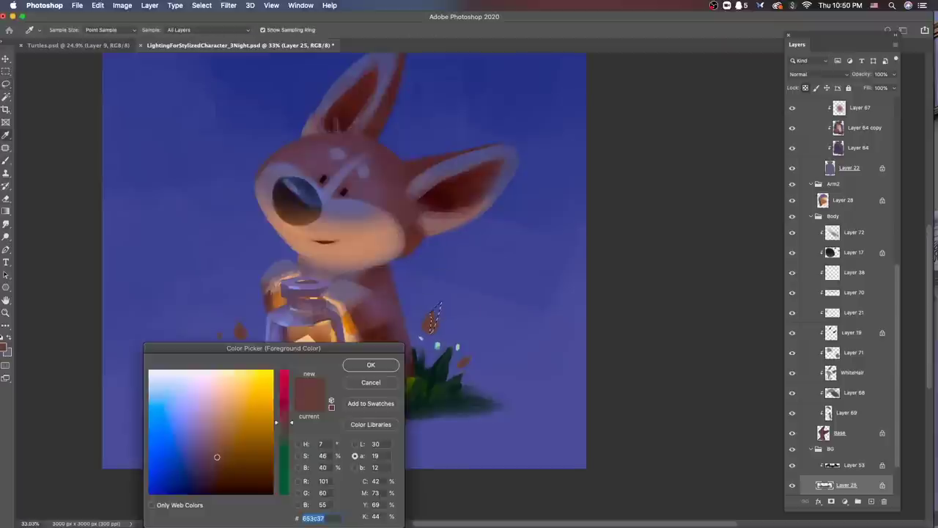
pyautogui.press('Return')
pyautogui.press('b')
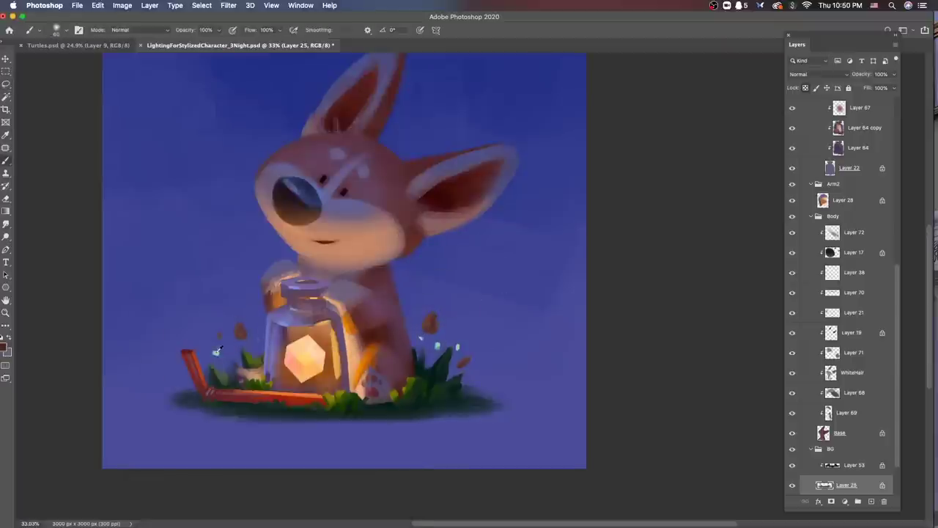
pyautogui.rightClick(476, 313)
pyautogui.doubleClick(524, 416)
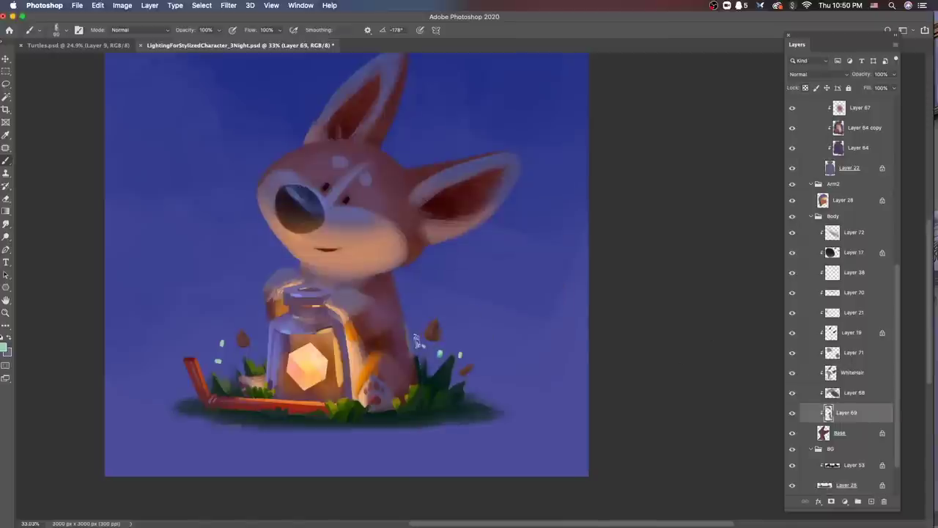
# Step: Add a new layer above Layer 69, clipped to the fox's base shape
pyautogui.hotkey('shift', 'F5')
pyautogui.press('Escape')
pyautogui.press('super+shift+alt+n')
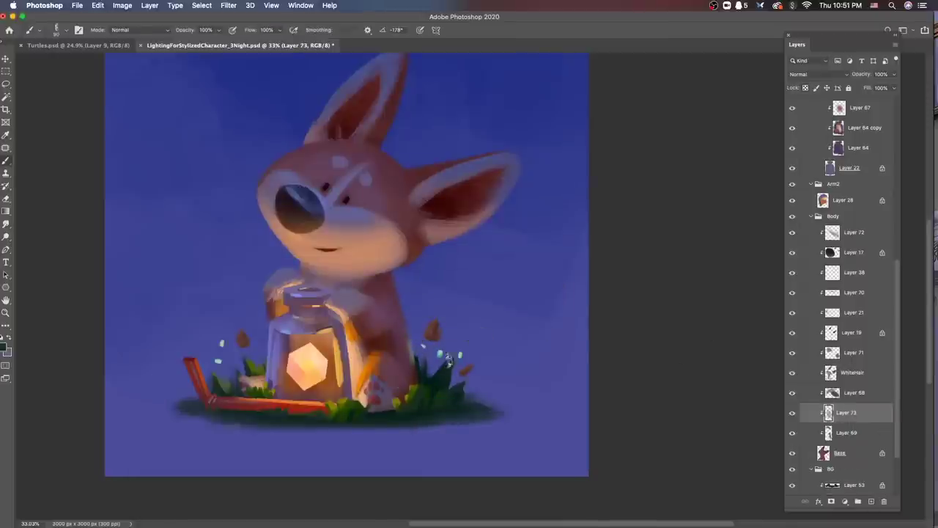
# Step: Touch up the grass tuft behind the fox on Layer 53 with a mid green sampled from the blades
pyautogui.hotkey('shift', 'F5')
pyautogui.press('Escape')
pyautogui.keyDown('super'); pyautogui.click(442, 367); pyautogui.keyUp('super')
pyautogui.hotkey('shift', 'F5')
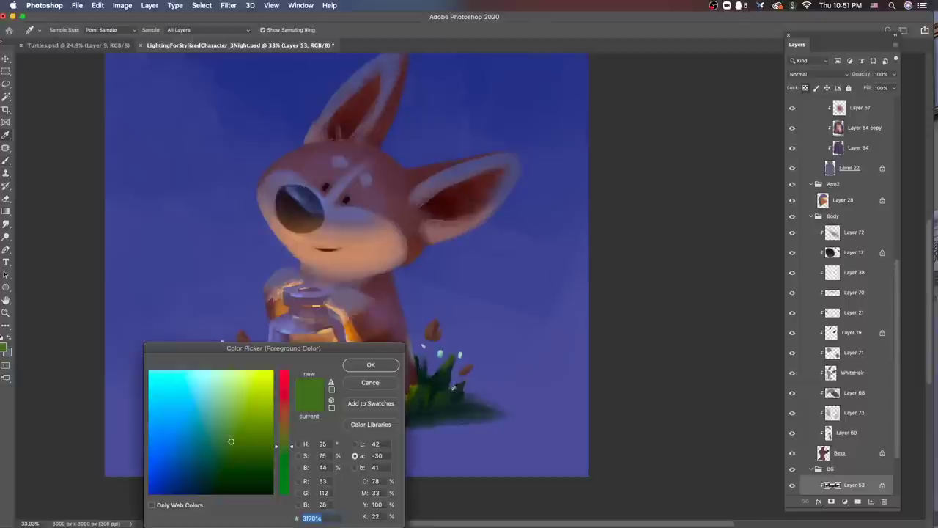
pyautogui.press('Escape')
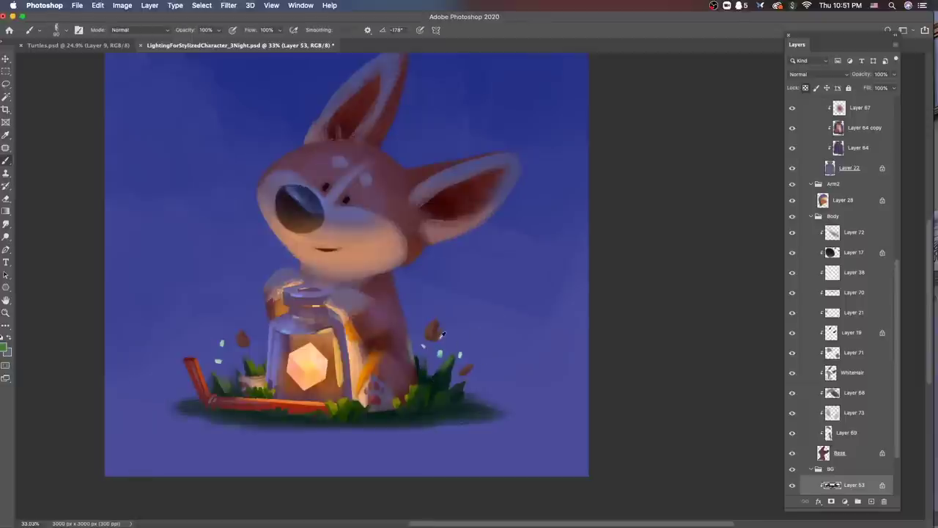
# Step: Add greyish edge highlights to the floating leaves on Layer 25 and resample the mint of the flower specks
pyautogui.hotkey('shift', 'F5')
pyautogui.press('Escape')
pyautogui.keyDown('super'); pyautogui.click(445, 331); pyautogui.keyUp('super')
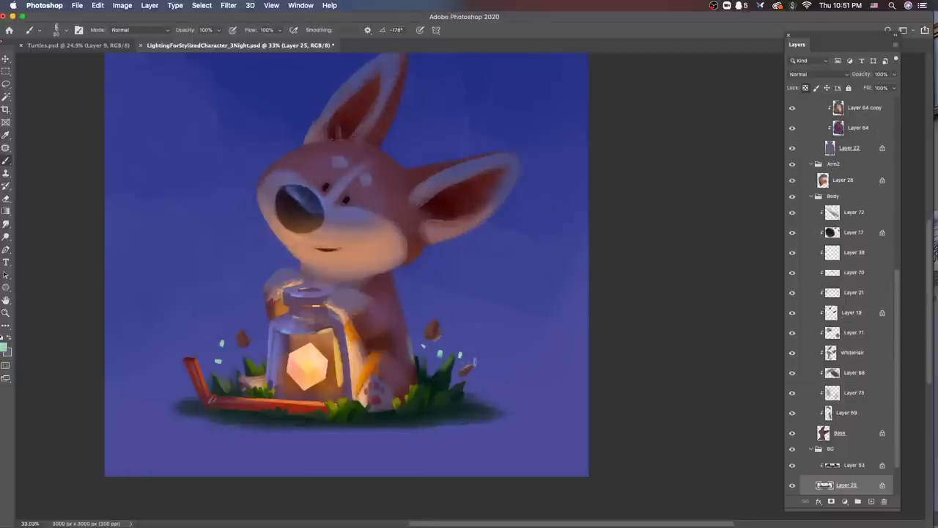
pyautogui.scroll(-3, 701, 338)
pyautogui.scroll(4, 540, 363)
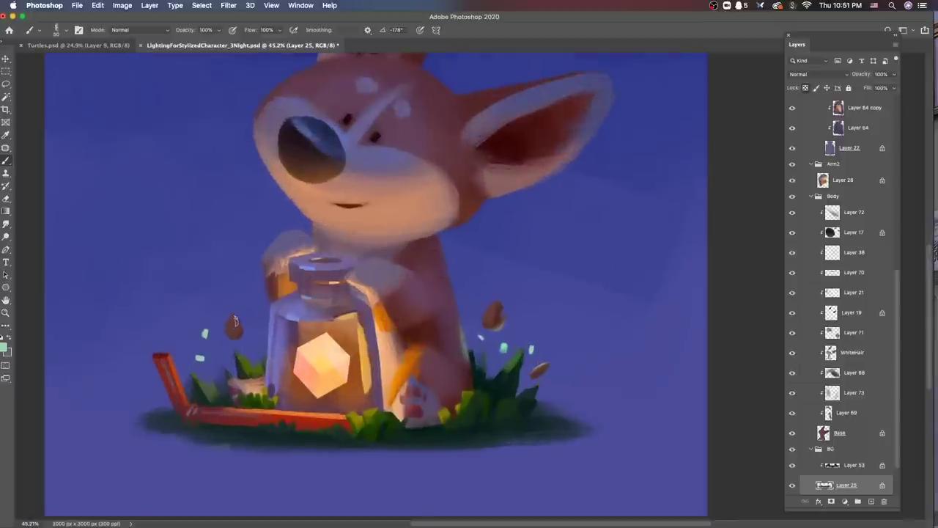
pyautogui.keyDown('alt'); pyautogui.click(235, 320); pyautogui.keyUp('alt')
pyautogui.press('Return')
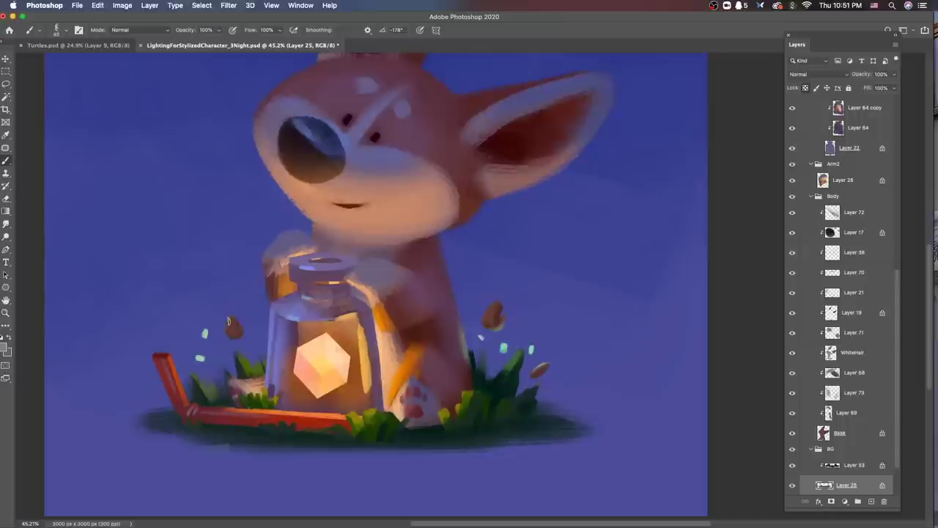
pyautogui.keyDown('alt'); pyautogui.click(204, 331); pyautogui.keyUp('alt')
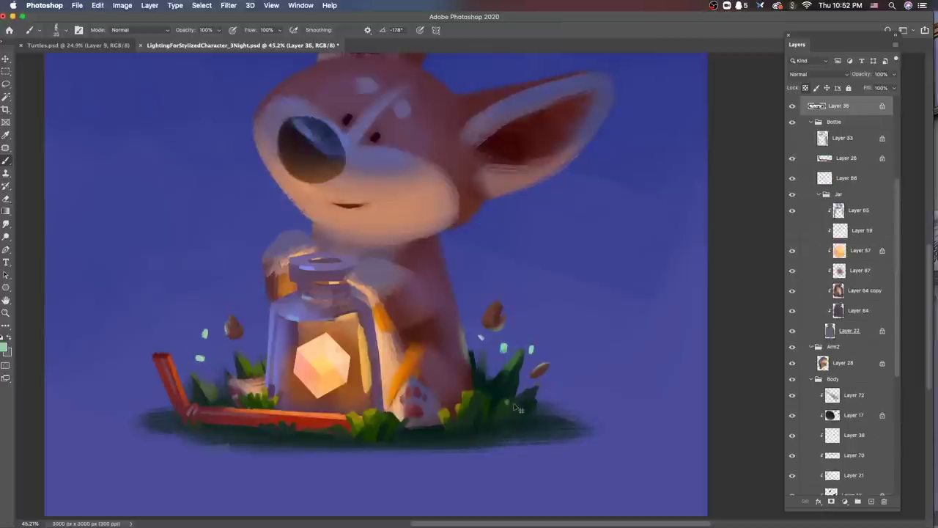
pyautogui.rightClick(514, 408)
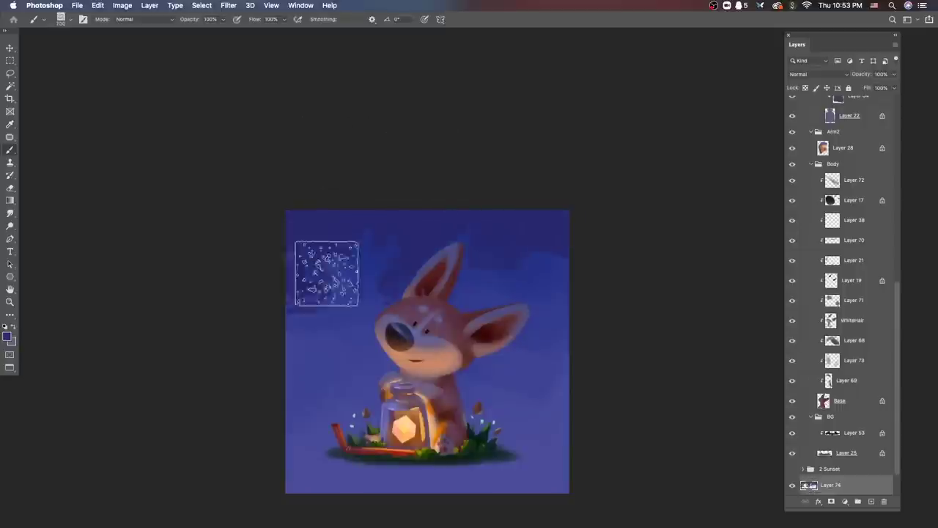
# Step: Paint the sky on Layer 74 with a large square textured brush, blending deep indigo into lighter blue towards the horizon
pyautogui.rightClick(342, 343)
pyautogui.doubleClick(419, 482)
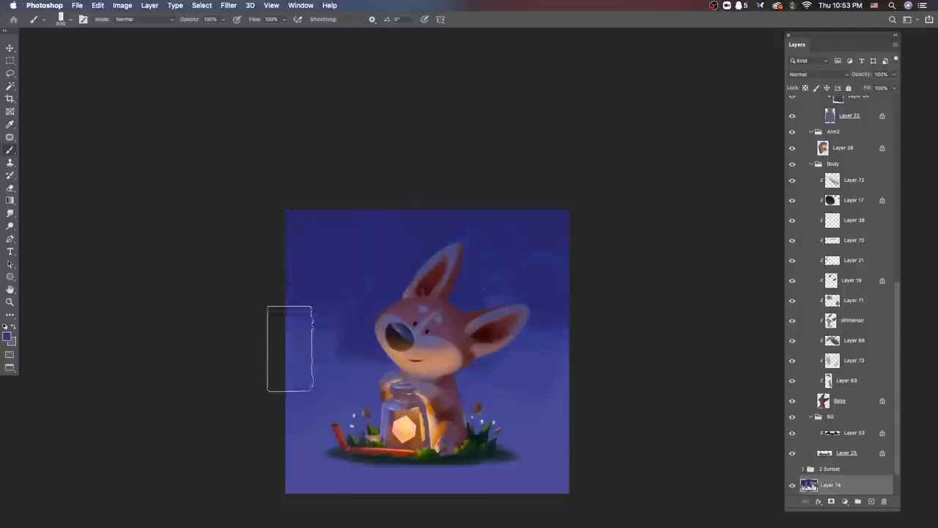
pyautogui.hotkey('shift', 'i')
pyautogui.press('Return')
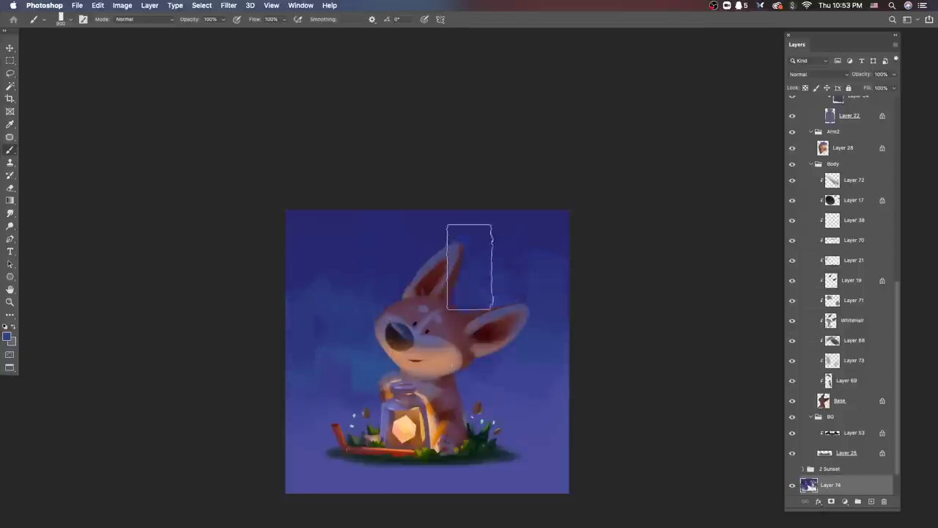
pyautogui.keyDown('alt'); pyautogui.click(488, 241); pyautogui.keyUp('alt')
pyautogui.keyDown('alt'); pyautogui.click(523, 360); pyautogui.keyUp('alt')
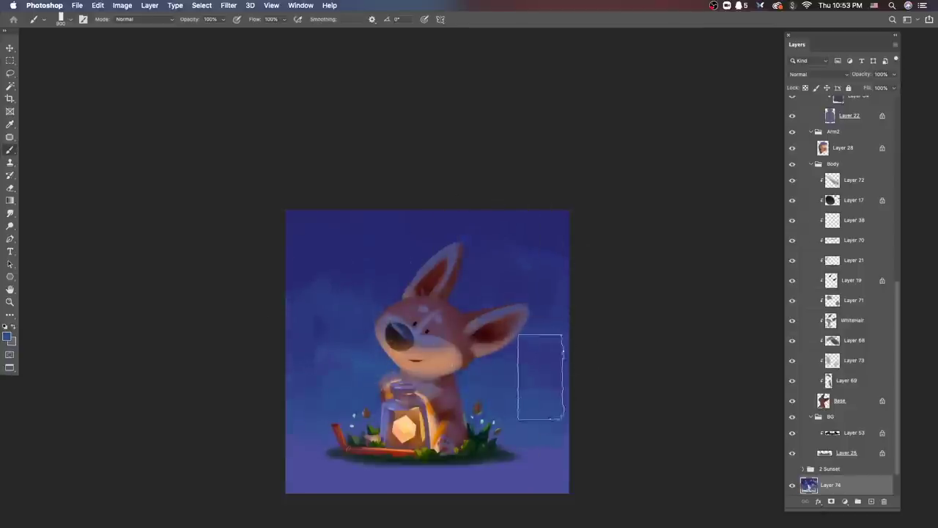
pyautogui.scroll(-3, 584, 419)
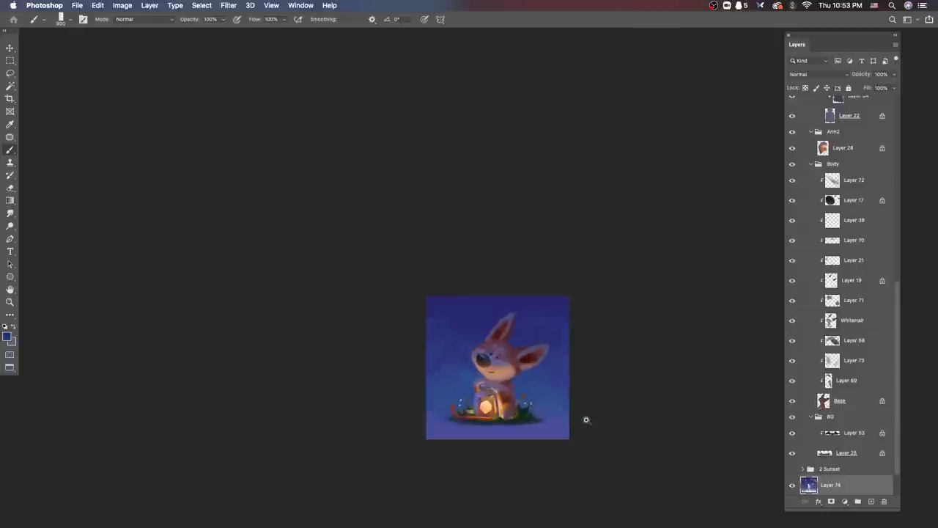
# Step: Paint a dark ground band across the lower background on Layer 74, softening it into the blue horizon
pyautogui.scroll(2, 584, 419)
pyautogui.press('Return')
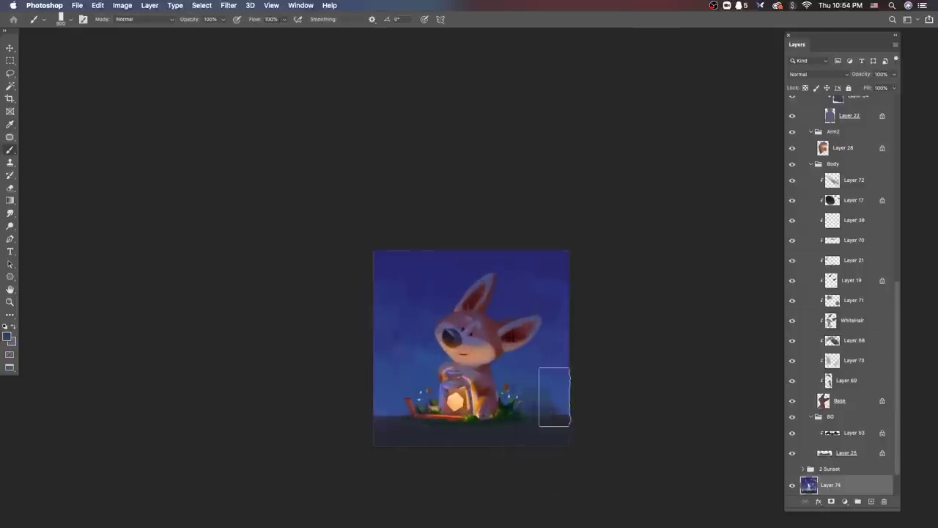
pyautogui.moveTo(375, 387)
pyautogui.mouseDown()
pyautogui.moveTo(408, 421)
pyautogui.moveTo(383, 436)
pyautogui.moveTo(555, 418)
pyautogui.moveTo(577, 405)
pyautogui.mouseUp()
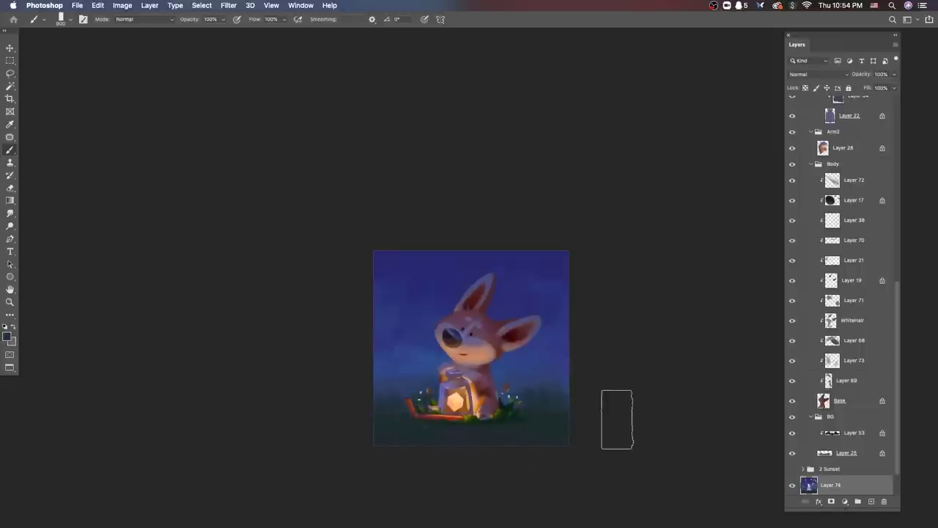
# Step: Reduce the brush size and paint muted olive foliage patches along the horizon on Layer 74
pyautogui.press('[')
pyautogui.press('[')
pyautogui.press('[')
pyautogui.press('[')
pyautogui.press('[')
pyautogui.press('[')
pyautogui.press('[')
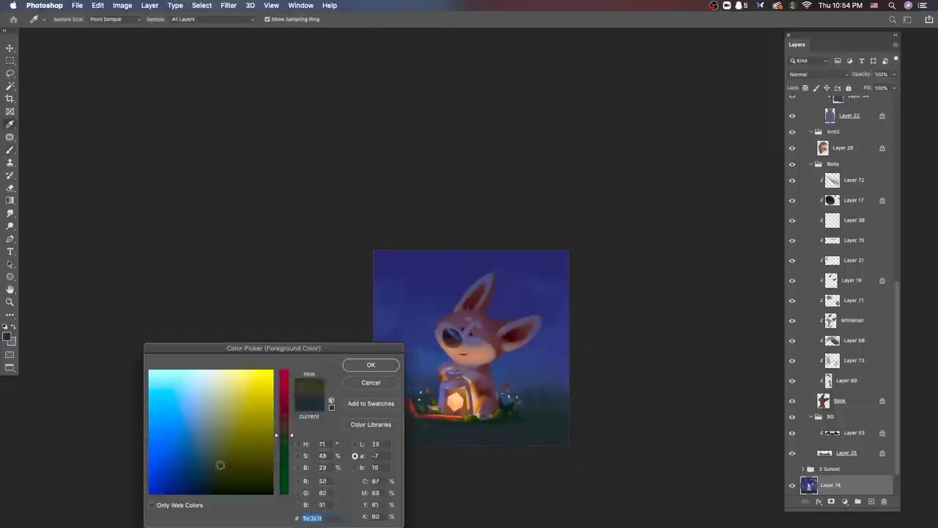
pyautogui.press('Return')
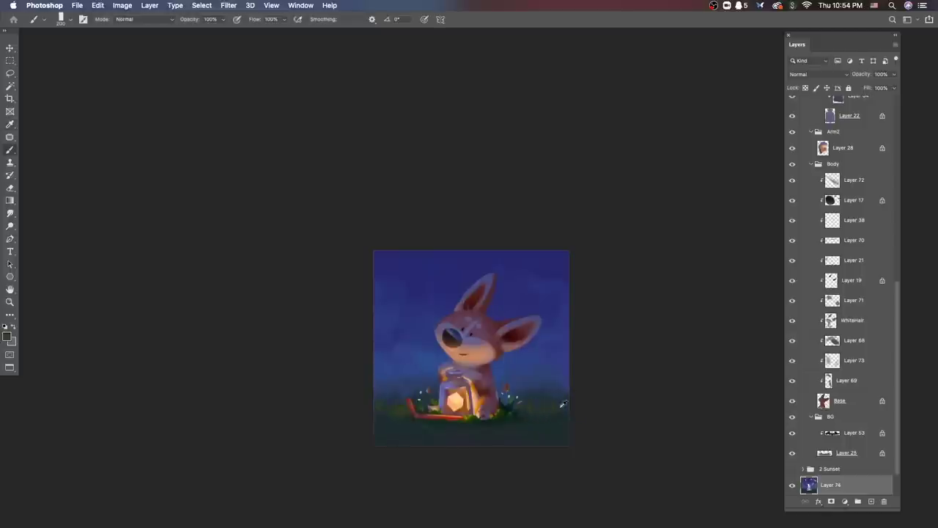
pyautogui.press('Return')
# Step: Add a new layer above Layer 74 and dot small pale stars across the night sky
pyautogui.click(871, 501)
pyautogui.press('i')
pyautogui.click(200, 420)
pyautogui.press('Return')
pyautogui.press('b')
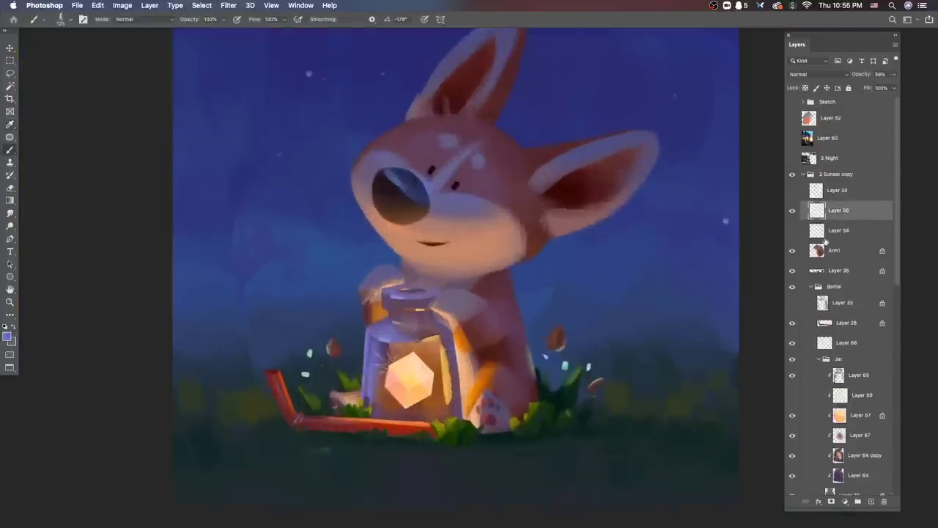
# Step: Select the gem's Layer 57 and lasso a small starburst shape at the gem's upper corner facing the fox's body
pyautogui.click(860, 416)
pyautogui.keyDown('alt'); pyautogui.click(448, 388); pyautogui.keyUp('alt')
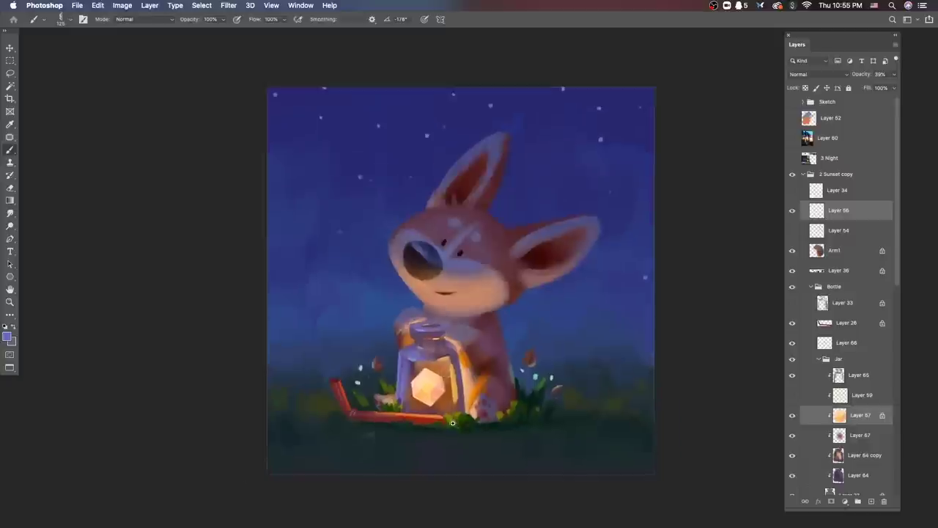
pyautogui.press('Tab')
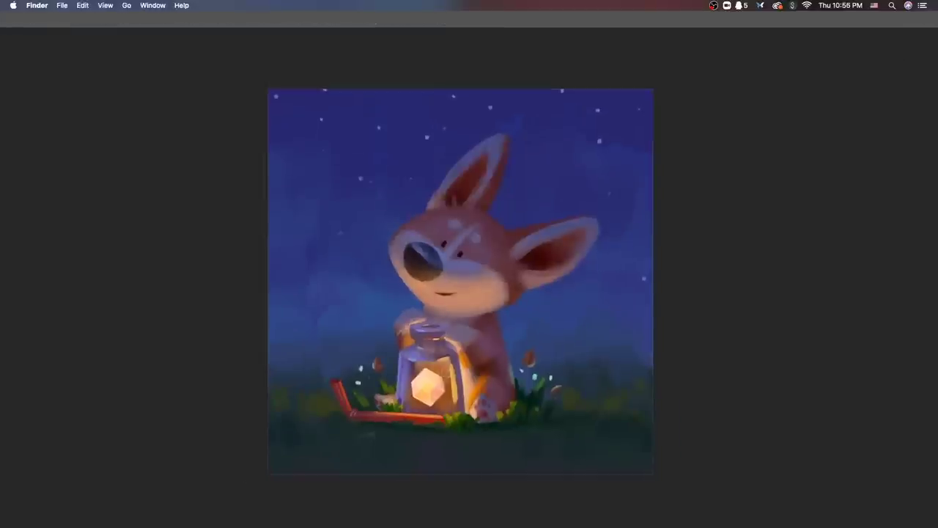
pyautogui.press('Tab')
pyautogui.press('v')
pyautogui.click(673, 316)
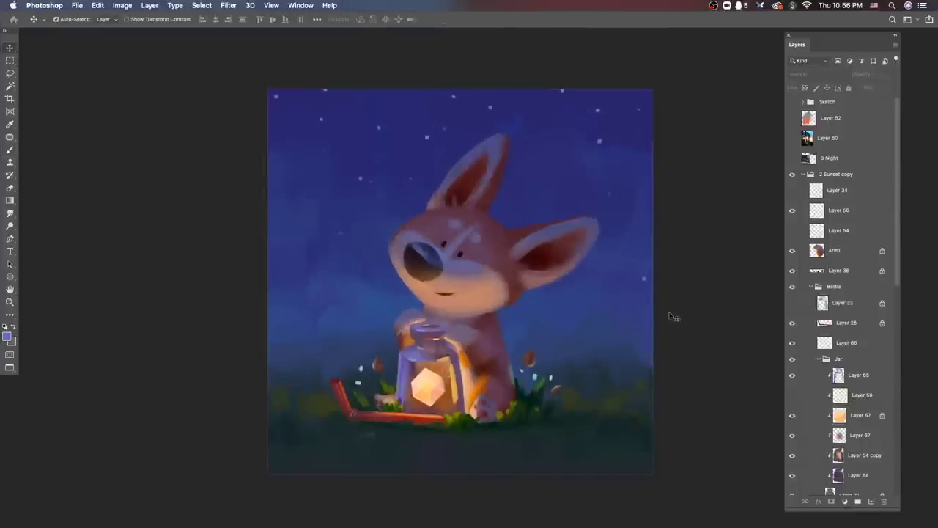
pyautogui.scroll(5, 623, 306)
pyautogui.click(445, 353)
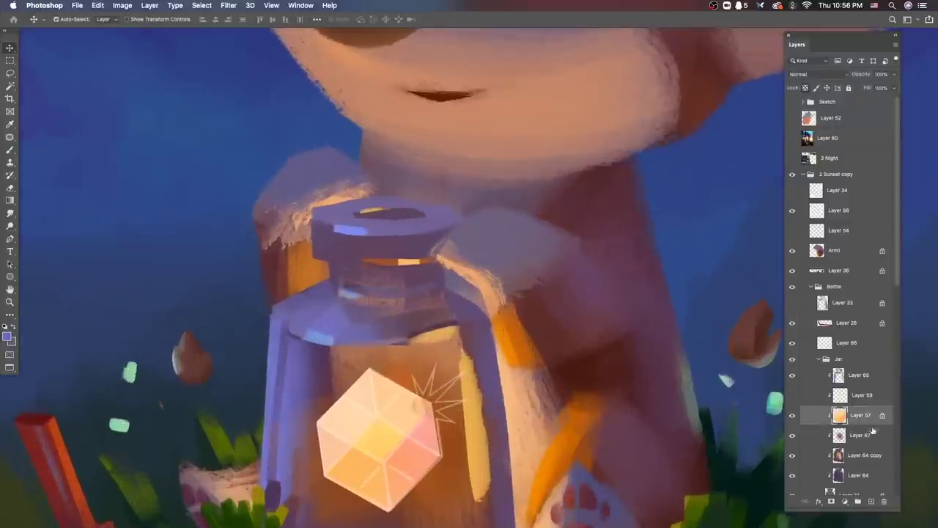
pyautogui.press('BackSpace')
pyautogui.press('Escape')
pyautogui.press('l')
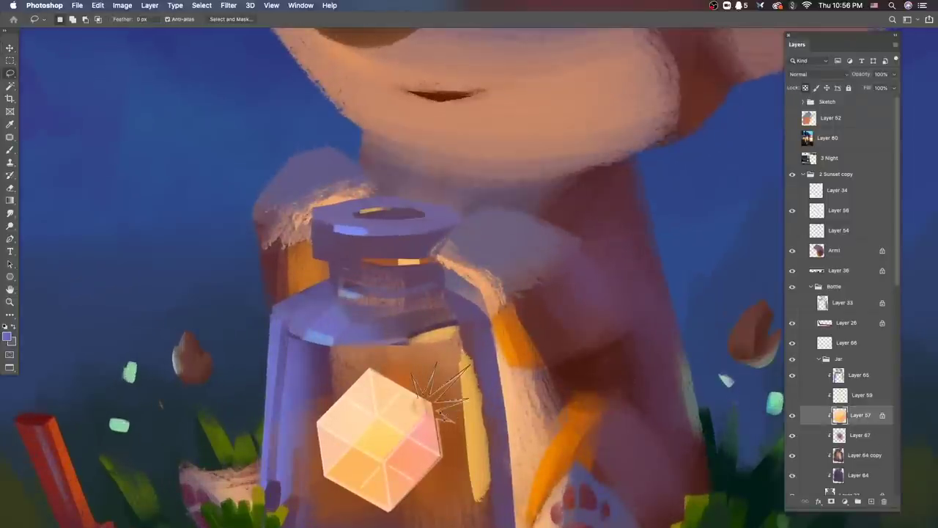
# Step: Add a new clipped layer above Layer 57 and paint the starburst selection in pale peach with a square brush
pyautogui.press('super+alt+shift+n')
pyautogui.press('b')
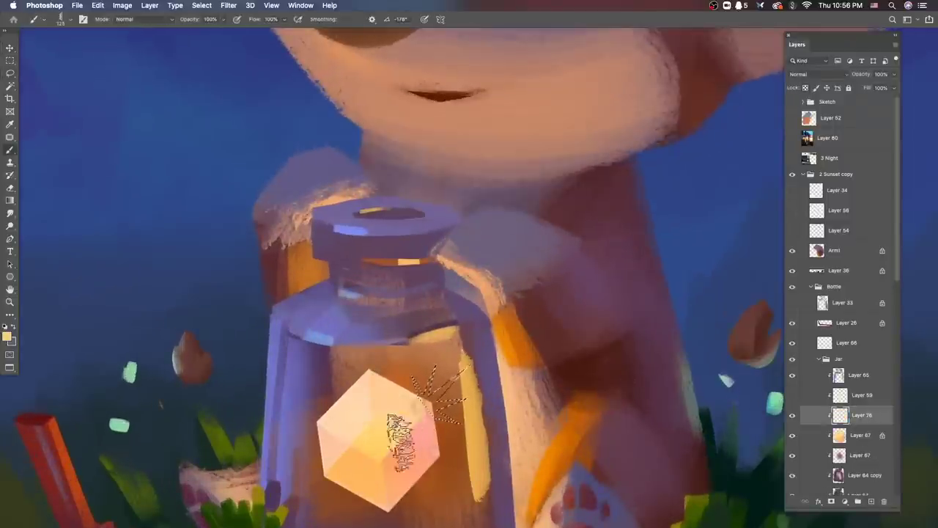
pyautogui.rightClick(435, 398)
pyautogui.doubleClick(552, 379)
pyautogui.keyDown('alt'); pyautogui.click(432, 410); pyautogui.keyUp('alt')
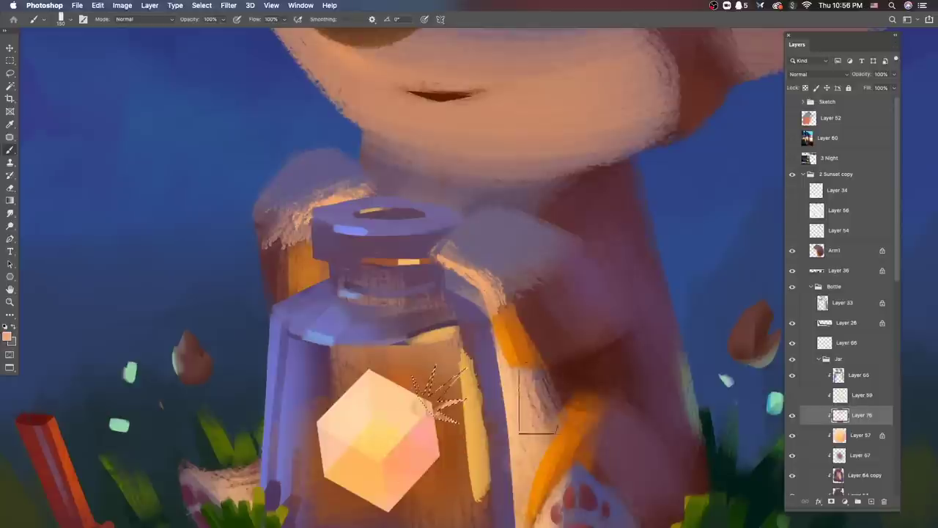
pyautogui.click(436, 395)
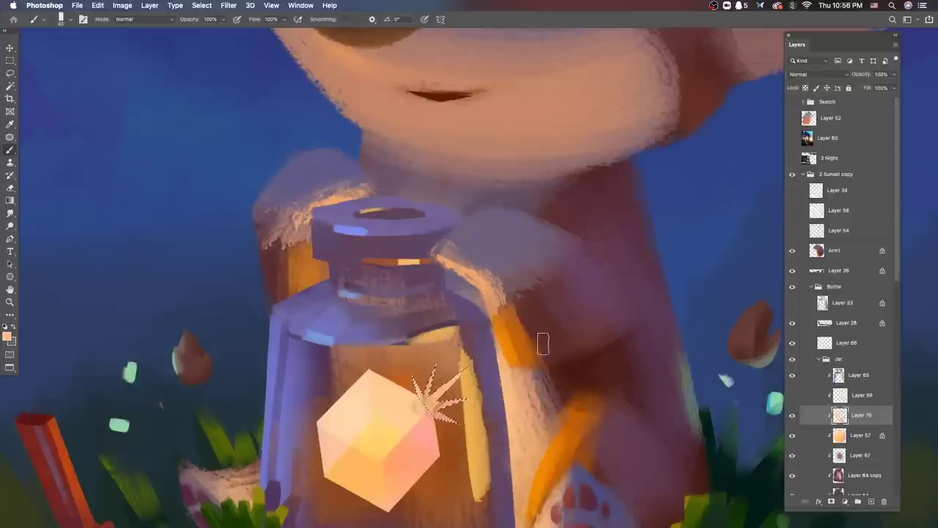
# Step: Lasso the area around the starburst on the jar's Layer 65
pyautogui.scroll(2, 511, 378)
pyautogui.press('l')
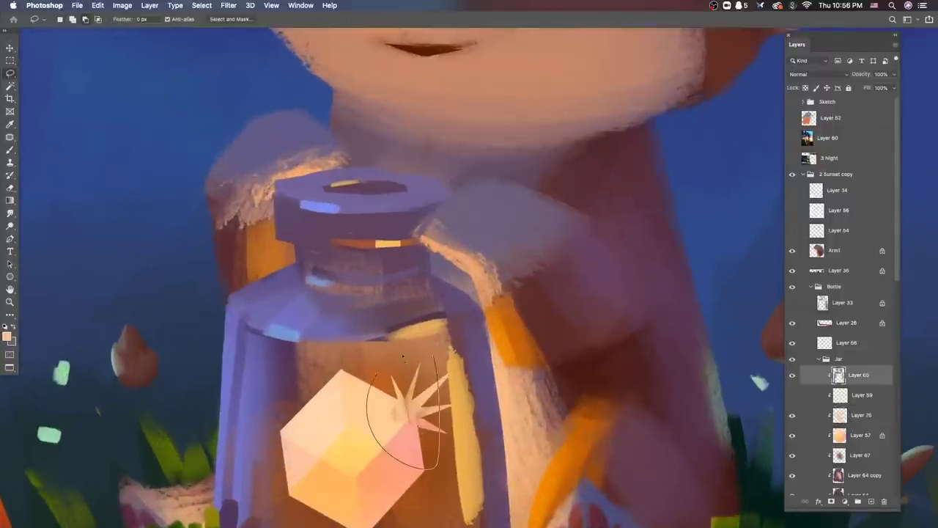
pyautogui.scroll(-1, 567, 419)
pyautogui.scroll(-5, 550, 425)
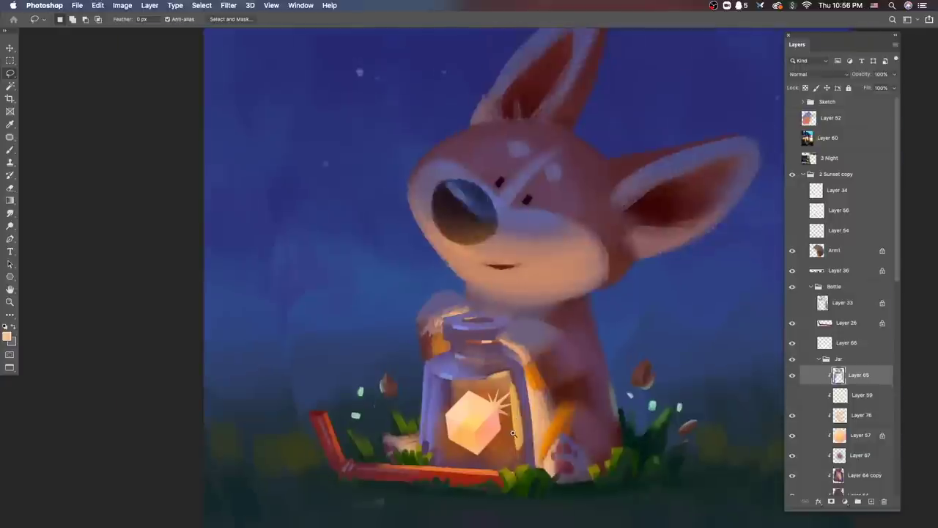
# Step: Load the outlines of the gem on Layer 57 and the starburst as a selection
pyautogui.scroll(5, 532, 434)
pyautogui.press('v')
pyautogui.keyDown('ctrl'); pyautogui.click(533, 434); pyautogui.keyUp('ctrl')
pyautogui.doubleClick(839, 435)
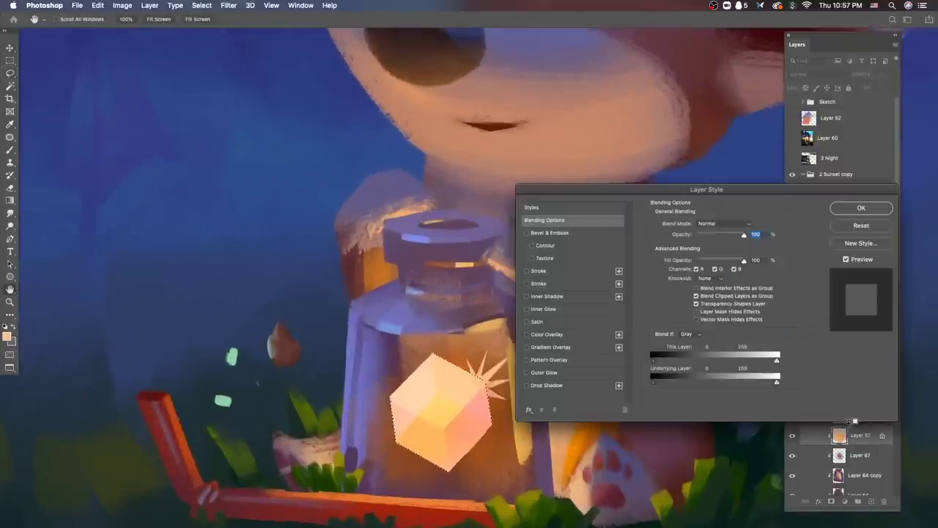
pyautogui.press('Return')
# Step: Add a new clipped layer above Layer 76 and set the brush color to pale yellow
pyautogui.hotkey('ctrl', 'shift', 'alt', 'n')
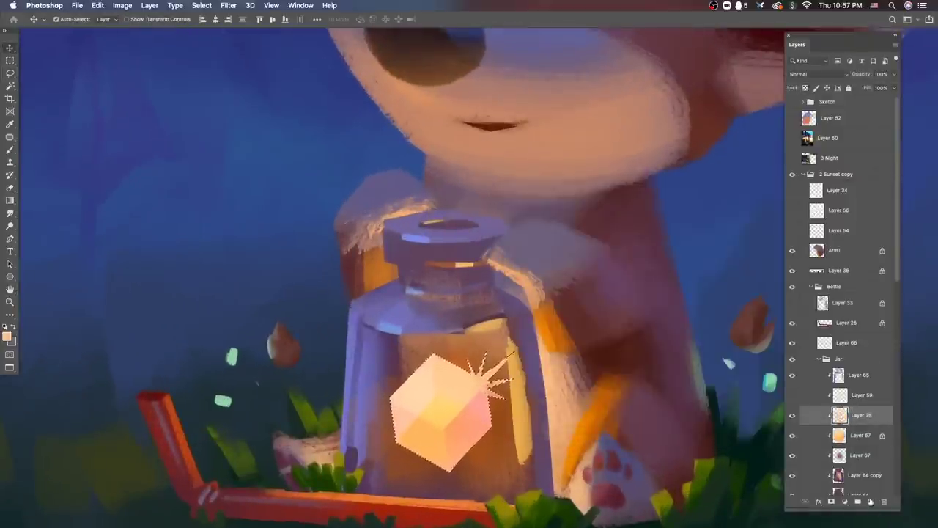
pyautogui.press('b')
pyautogui.rightClick(477, 389)
pyautogui.click(8, 335)
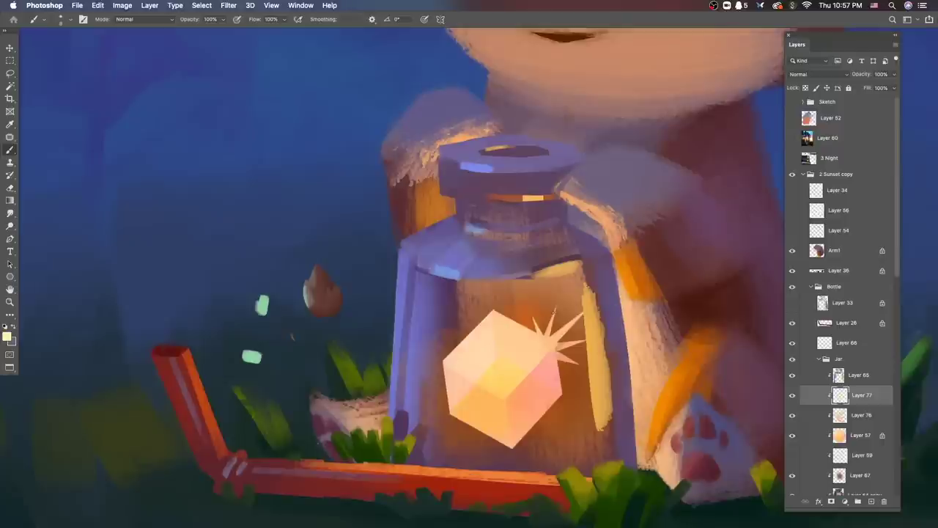
# Step: Set the brush mode to Color Dodge and Layer 77's blend mode to Hard Light for sparkles above the gem
pyautogui.click(151, 18)
pyautogui.click(132, 111)
pyautogui.click(818, 74)
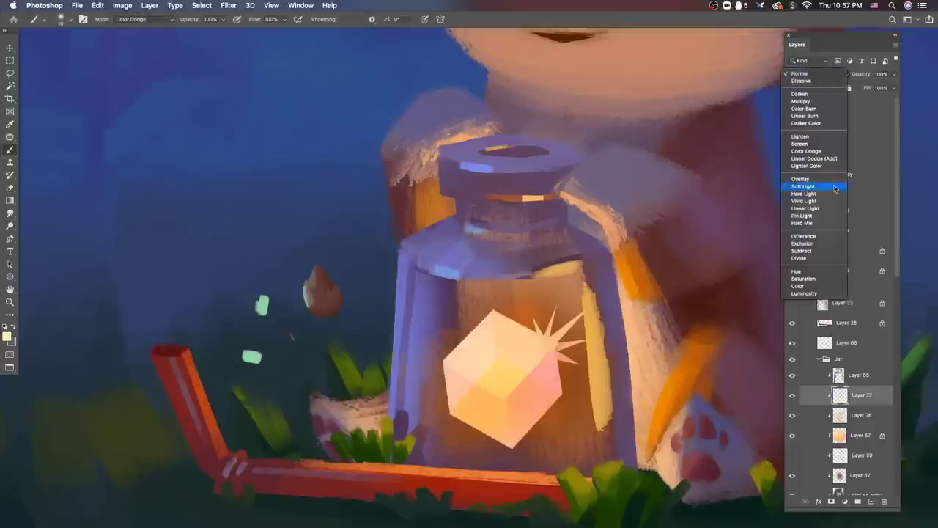
pyautogui.click(806, 187)
pyautogui.click(819, 74)
pyautogui.click(805, 81)
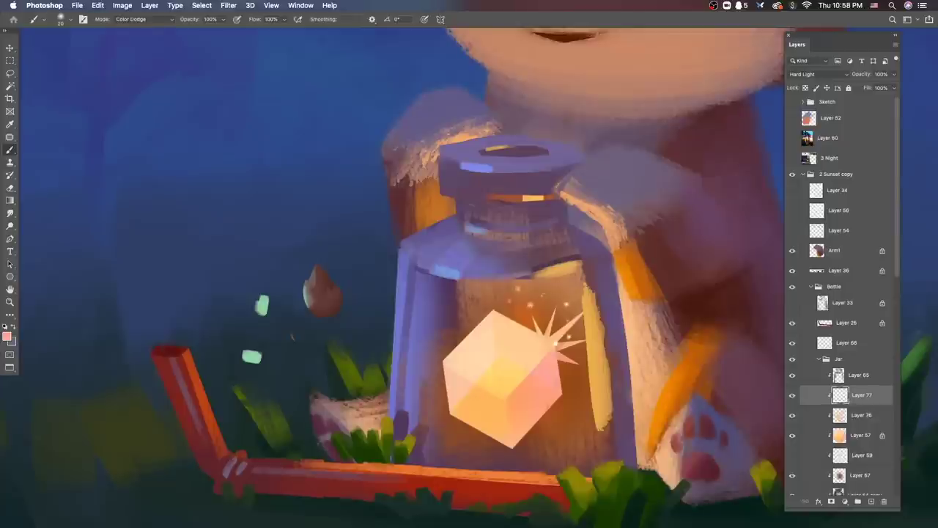
# Step: Move Layer 77 above Layer 65 and scatter pink sparkles rising from the jar past the fox's face
pyautogui.press('super+minus')
pyautogui.press('super+minus')
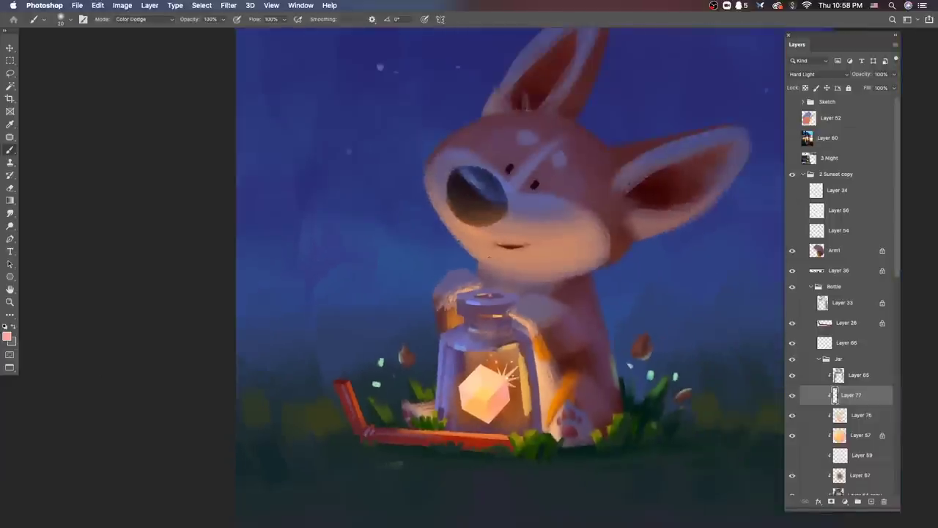
pyautogui.press('super+bracketright')
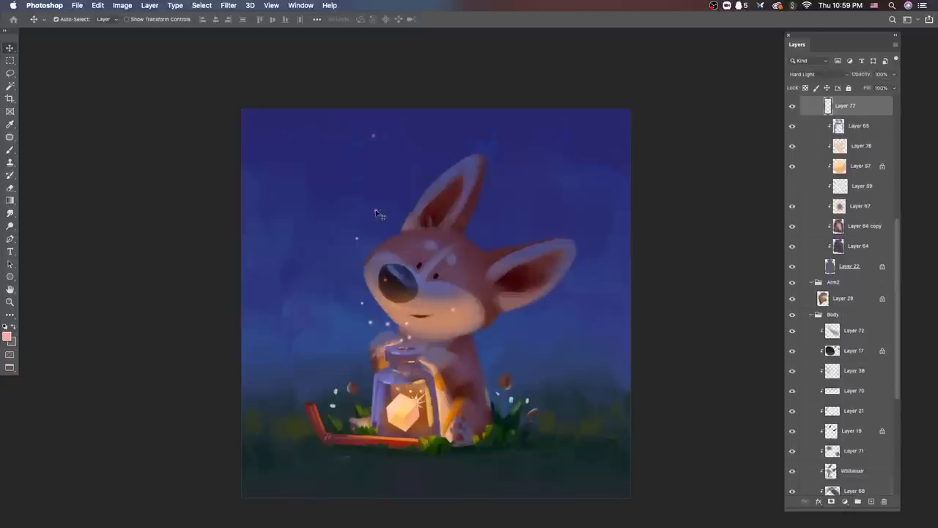
# Step: Lower the brush opacity to 70% and dot more glowing pink sparkles across the sky on Layer 77
pyautogui.press('7')
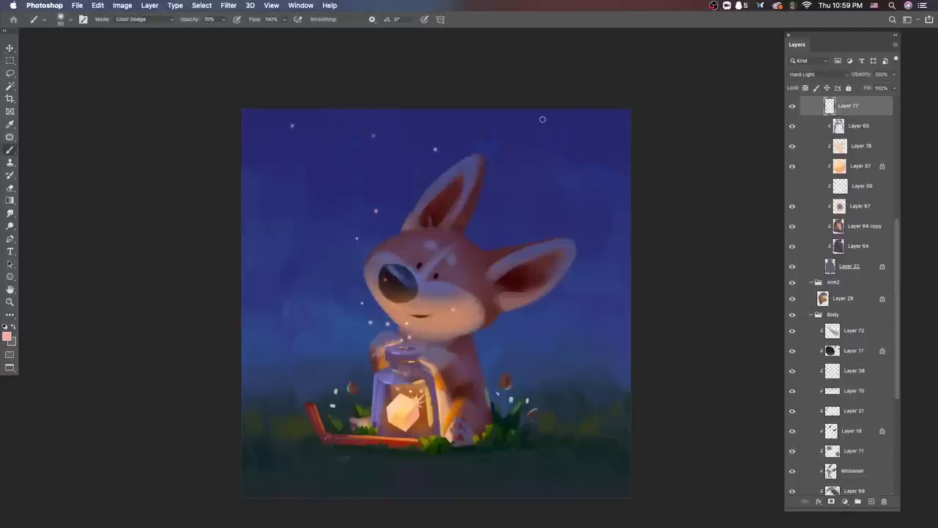
pyautogui.scroll(-3, 607, 226)
pyautogui.scroll(4, 579, 242)
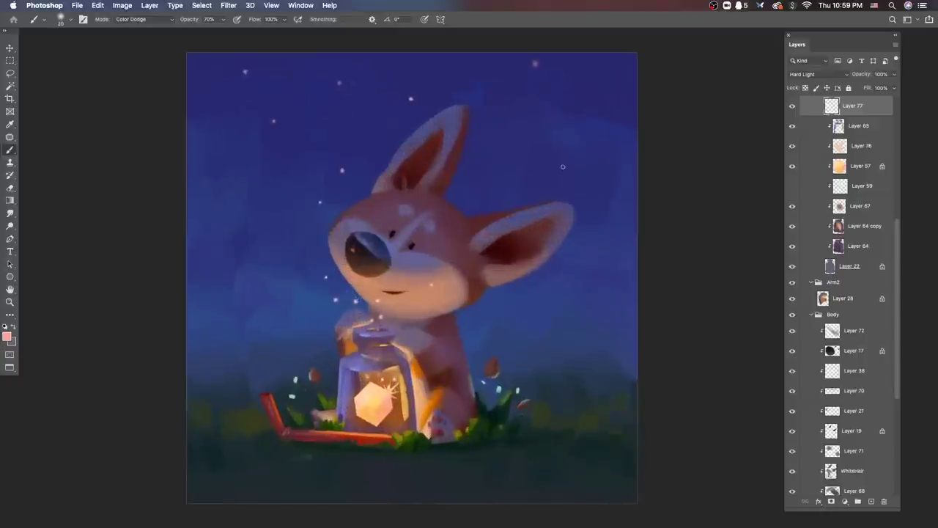
# Step: Merge Layer 76 with Layer 57 beneath it to combine the gem's light and glow painting
pyautogui.scroll(-3, 607, 218)
pyautogui.scroll(3, 488, 253)
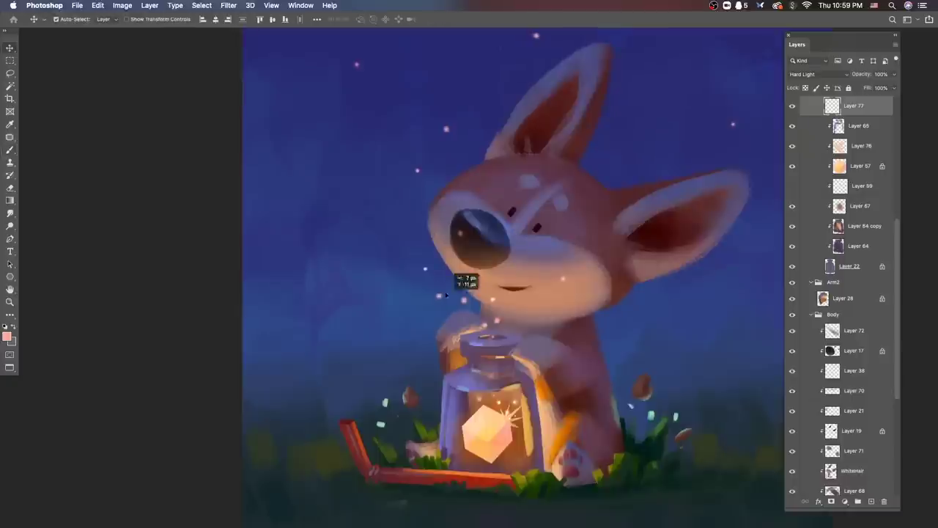
pyautogui.press('l')
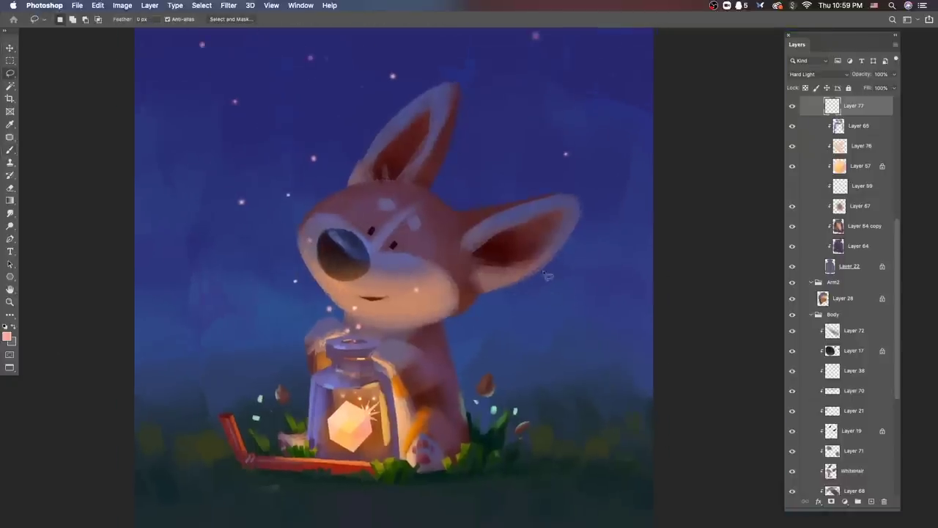
pyautogui.scroll(3, 543, 275)
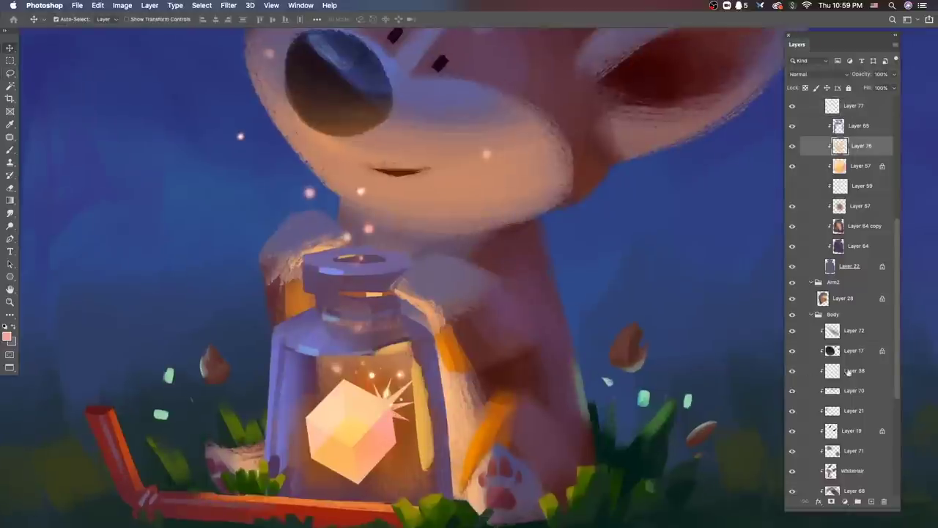
pyautogui.click(863, 146)
pyautogui.press('b')
# Step: Add a clipped layer above Layer 76 and paint thin light facet edges on the gem with a 9 px brush
pyautogui.rightClick(384, 275)
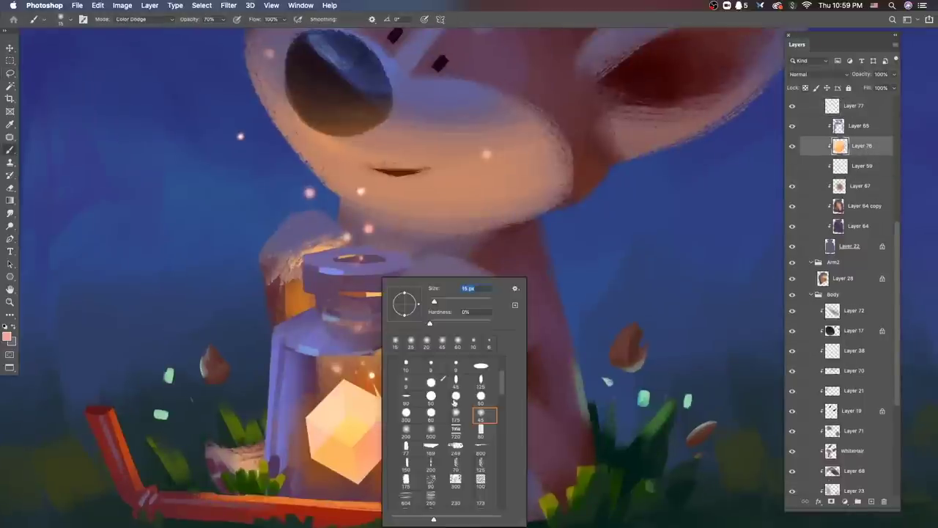
pyautogui.click(430, 360)
pyautogui.press('Return')
pyautogui.moveTo(351, 442)
pyautogui.mouseDown()
pyautogui.moveTo(323, 429)
pyautogui.moveTo(365, 435)
pyautogui.mouseUp()
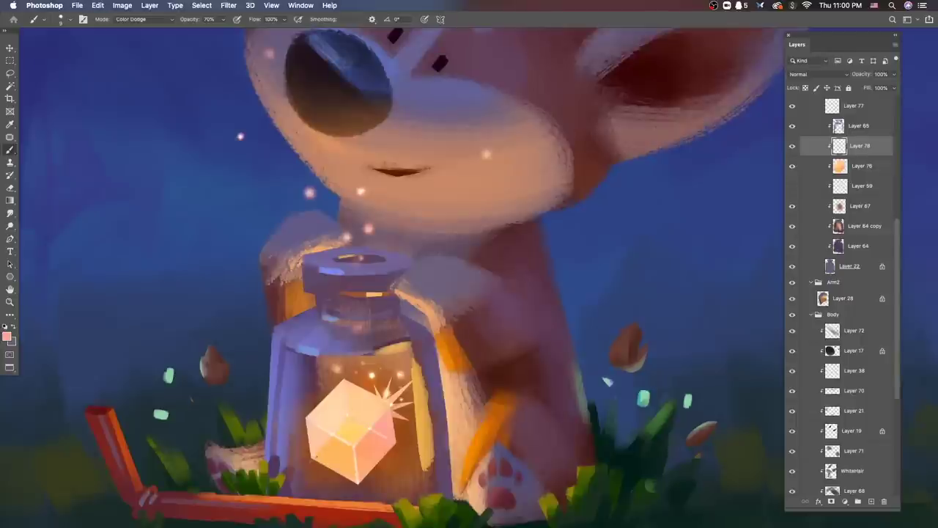
pyautogui.press('super+minus')
pyautogui.press('super+minus')
pyautogui.press('super+minus')
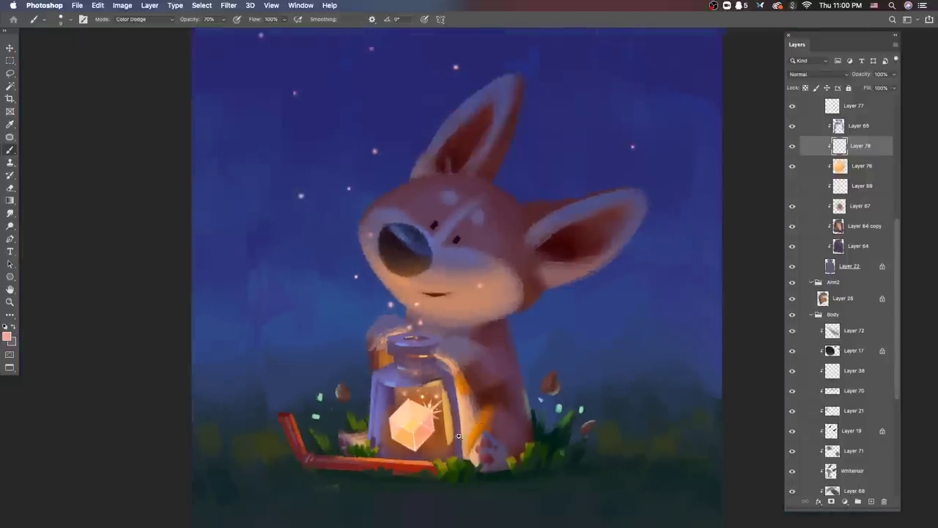
# Step: Return to Layer 77 and dot small soft pink sparkles over the gem and inside the jar
pyautogui.press('super+plus')
pyautogui.press('super+plus')
pyautogui.press('super+plus')
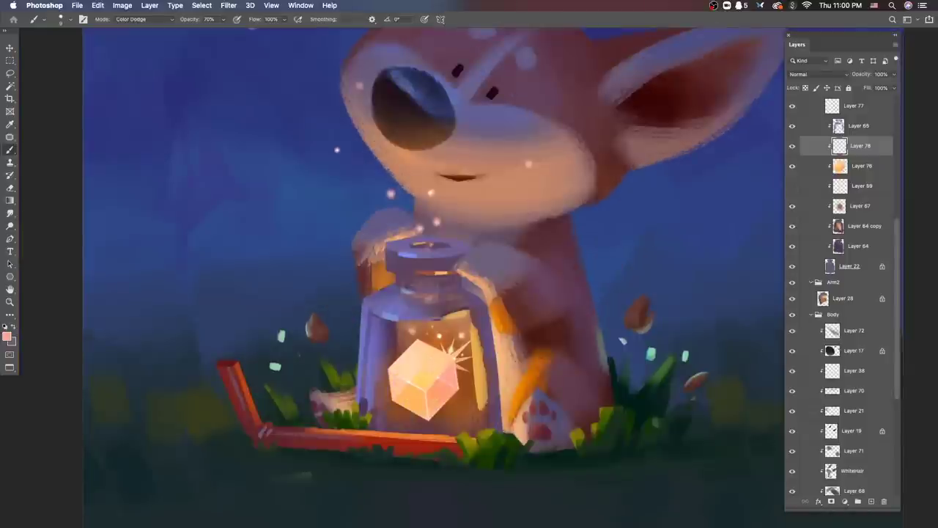
pyautogui.rightClick(519, 377)
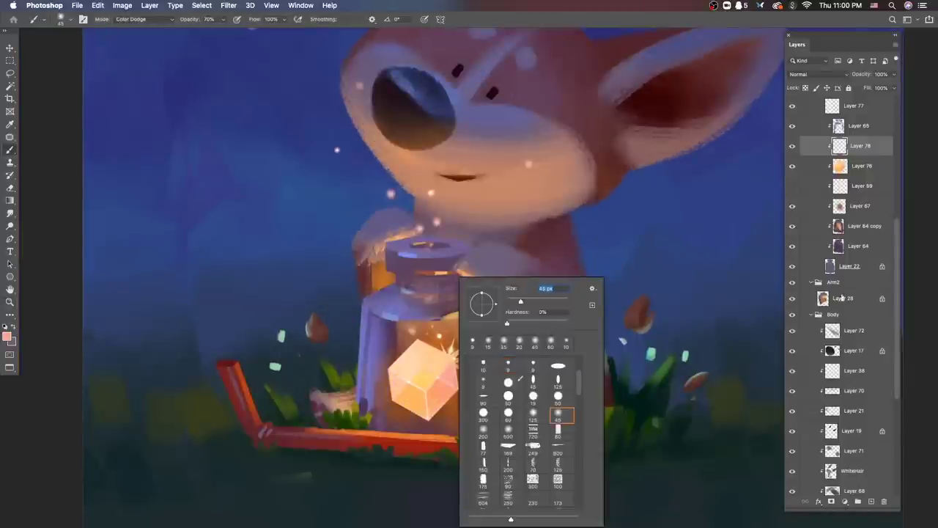
pyautogui.press('Escape')
pyautogui.press('v')
pyautogui.click(438, 226)
pyautogui.press('b')
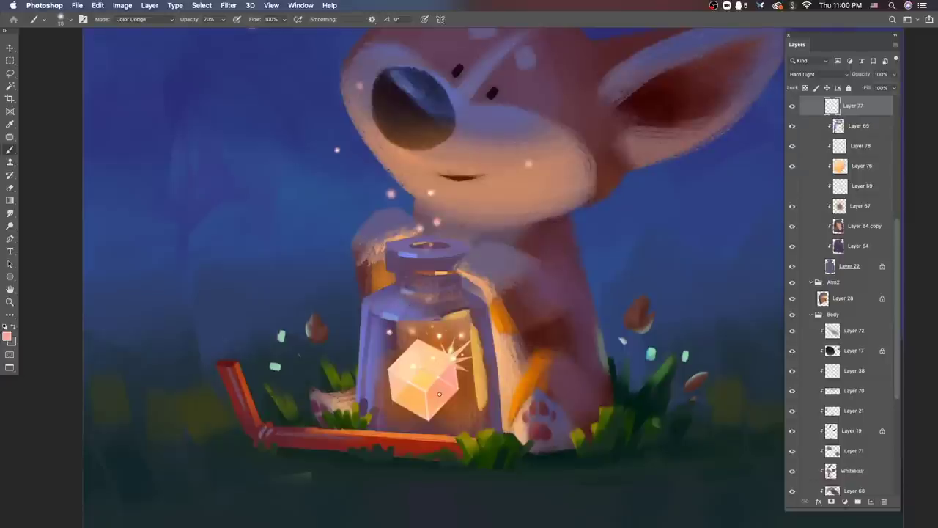
# Step: Select the nose's Layer 17 and choose a warm dark brown as the brush color
pyautogui.scroll(-5, 495, 354)
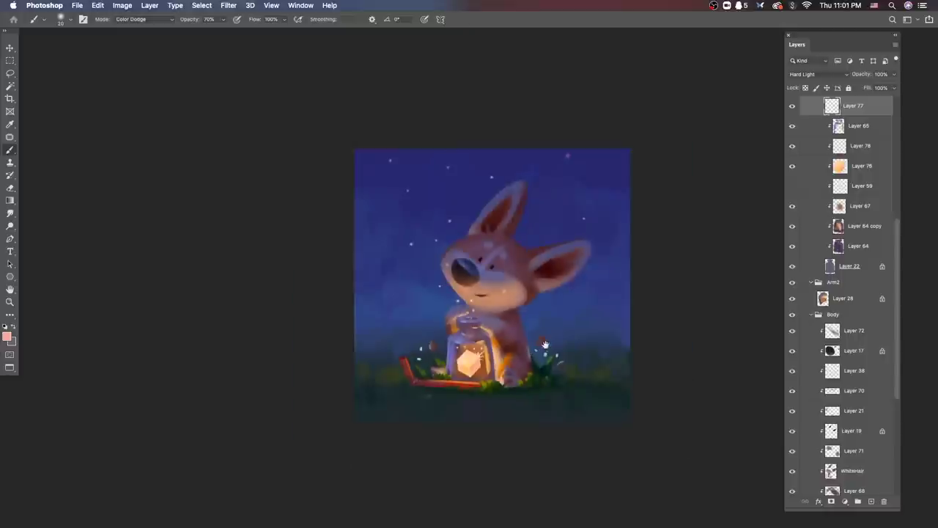
pyautogui.scroll(2, 631, 406)
pyautogui.moveTo(648, 388); pyautogui.dragTo(631, 405)
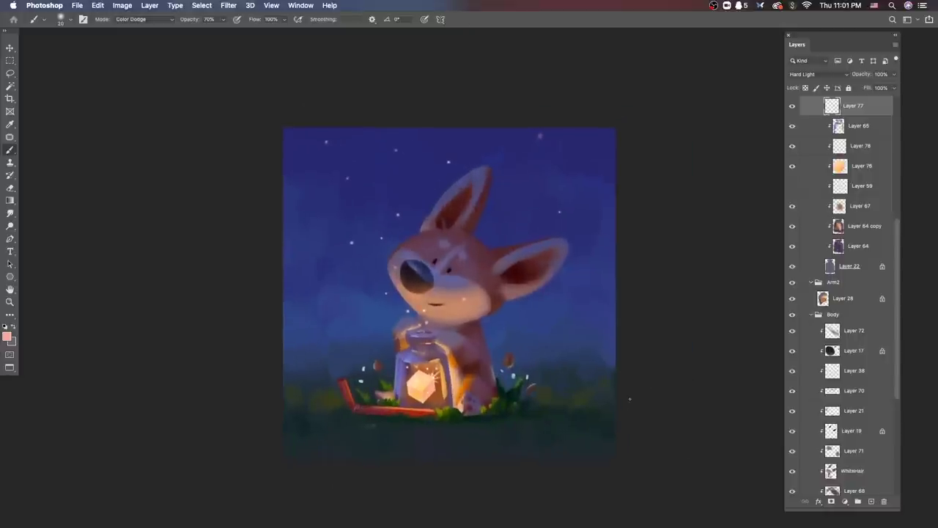
pyautogui.scroll(4, 410, 278)
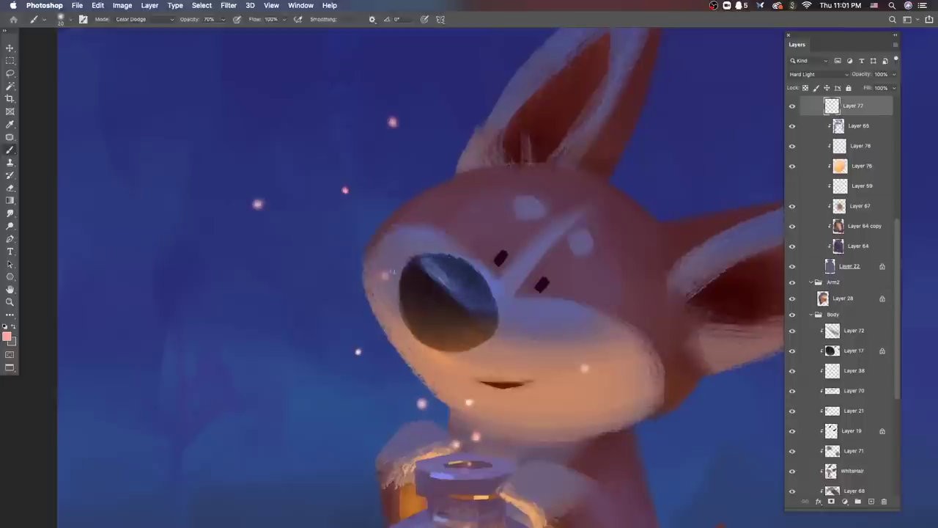
pyautogui.keyDown('super'); pyautogui.click(414, 281); pyautogui.keyUp('super')
pyautogui.rightClick(419, 272)
pyautogui.keyDown('alt'); pyautogui.click(414, 281); pyautogui.keyUp('alt')
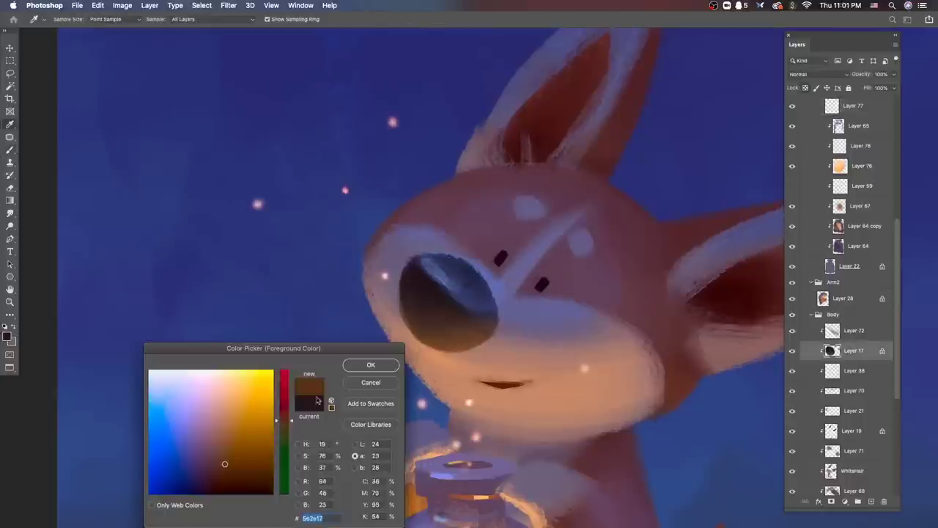
pyautogui.click(410, 280)
pyautogui.press('Return')
# Step: Set the brush to Normal mode at 100% opacity and paint warm brown reflected light along the nose's outer edge
pyautogui.click(139, 19)
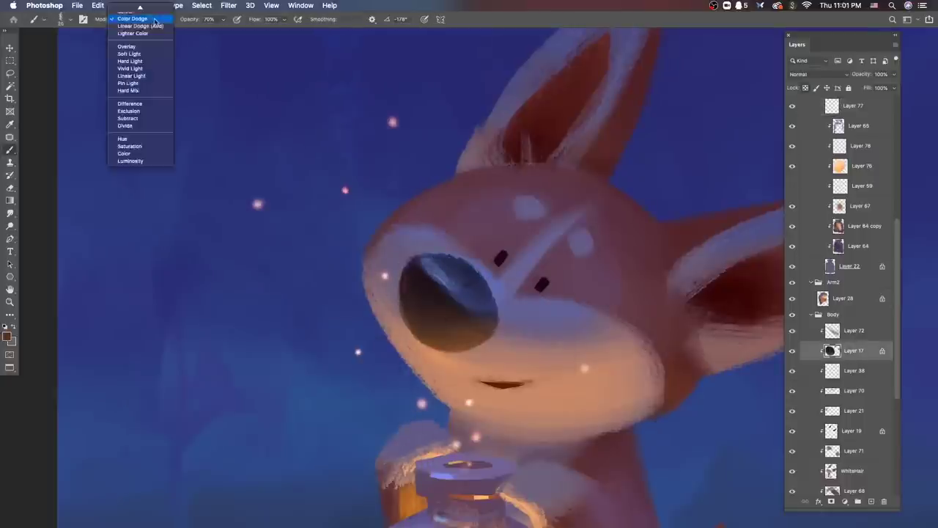
pyautogui.click(136, 12)
pyautogui.press('0')
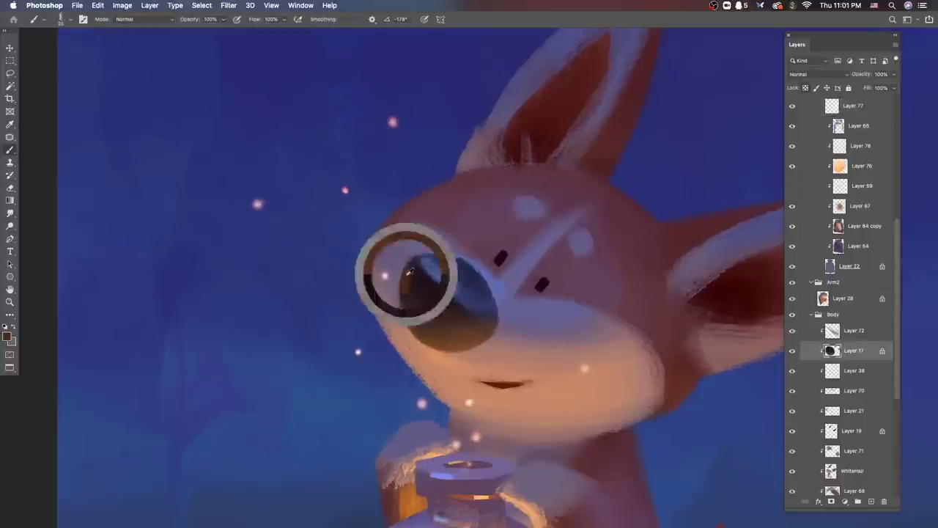
pyautogui.scroll(-10, 402, 275)
pyautogui.scroll(8, 554, 364)
pyautogui.scroll(2, 555, 365)
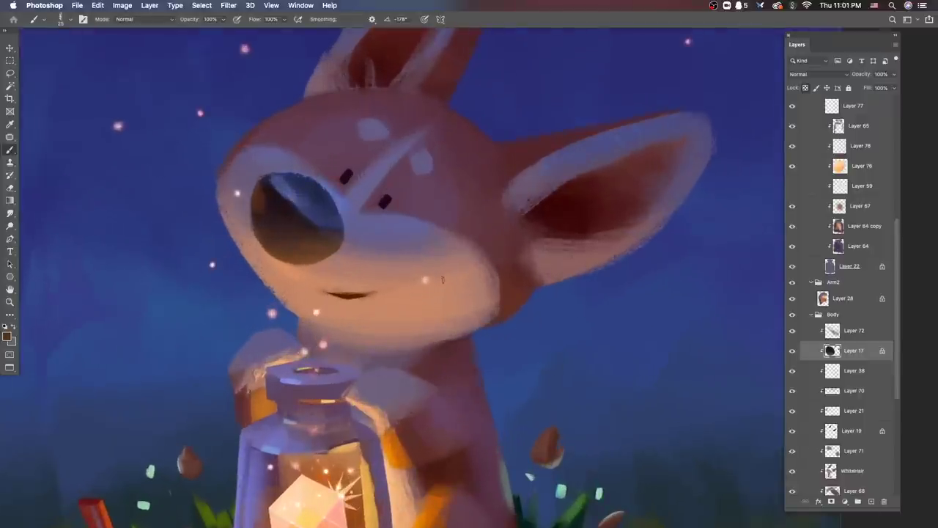
# Step: Select the WhiteHair layer and paint a light orange highlight stroke on the fox's cheek
pyautogui.keyDown('super'); pyautogui.click(513, 339); pyautogui.keyUp('super')
pyautogui.press('Return')
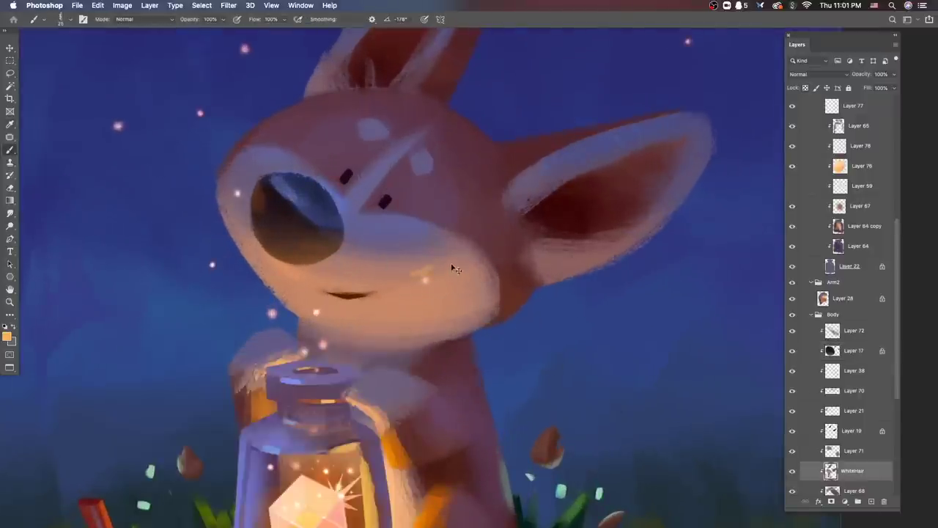
pyautogui.scroll(-5, 635, 258)
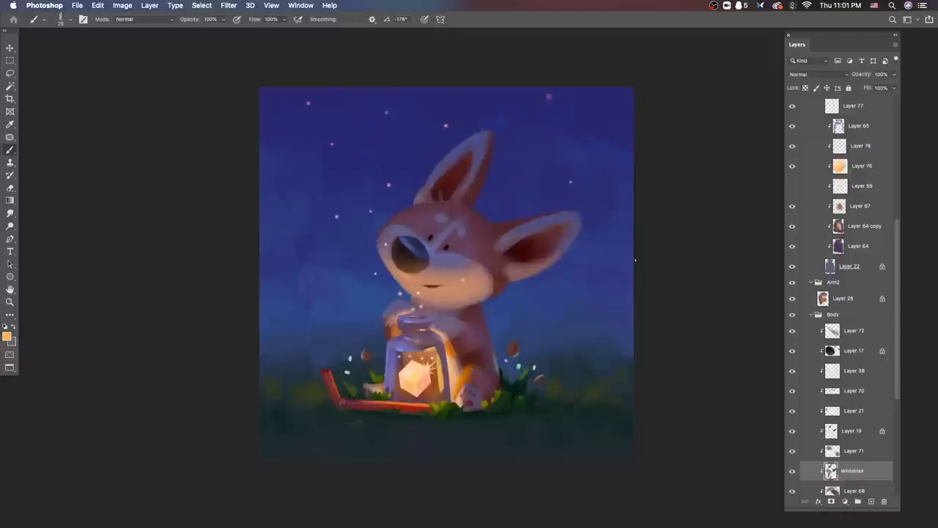
pyautogui.scroll(-2, 516, 295)
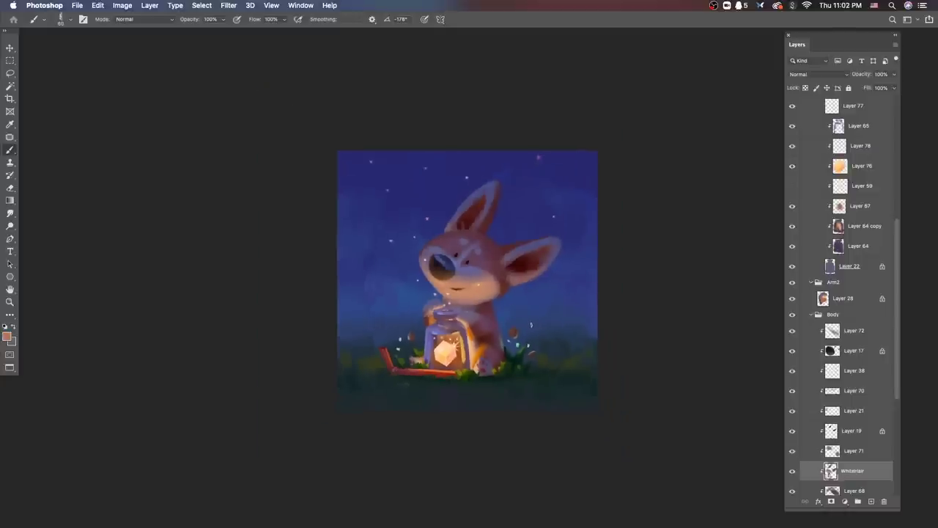
# Step: Lasso individual sky sparkles on Layer 77 and shift their hues with Hue/Saturation to vary their colors
pyautogui.scroll(2, 541, 201)
pyautogui.keyDown('super'); pyautogui.click(541, 201); pyautogui.keyUp('super')
pyautogui.press('super+u')
pyautogui.moveTo(785, 273); pyautogui.dragTo(747, 272)
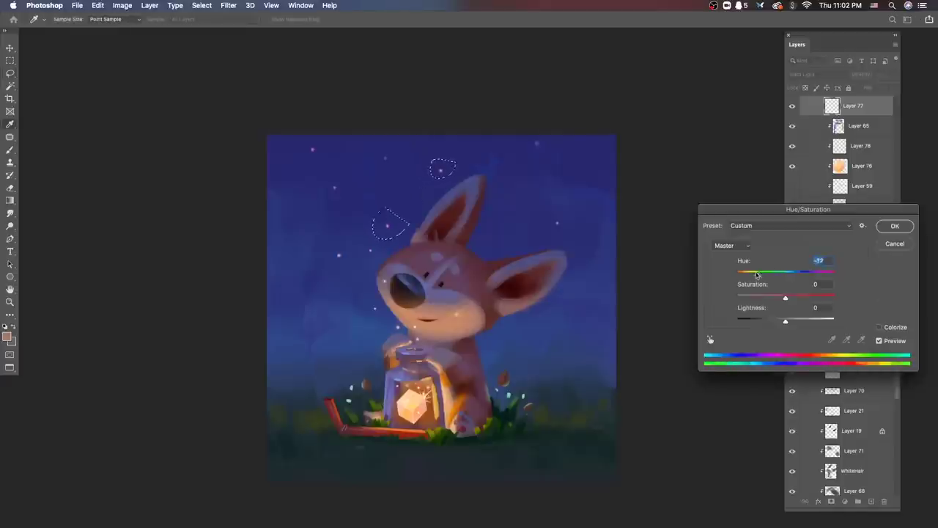
pyautogui.moveTo(751, 273); pyautogui.dragTo(756, 274)
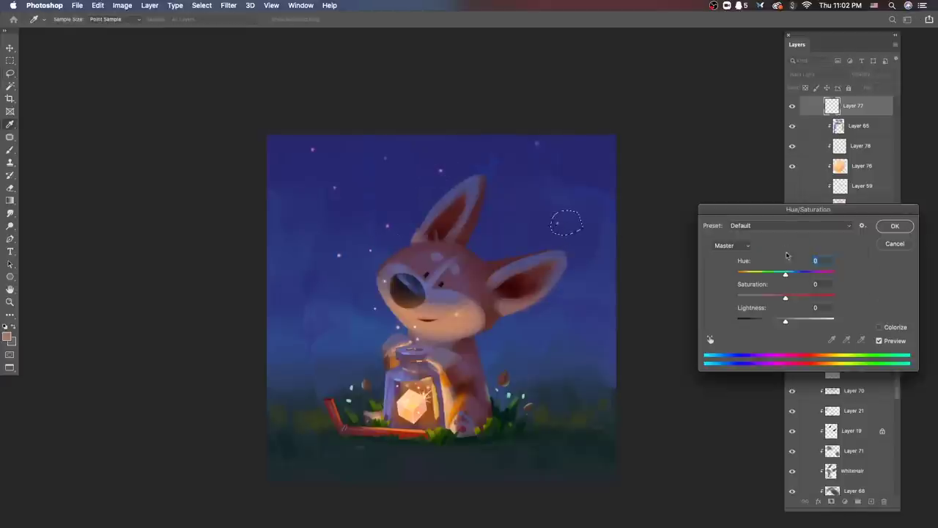
pyautogui.moveTo(757, 274); pyautogui.dragTo(812, 273)
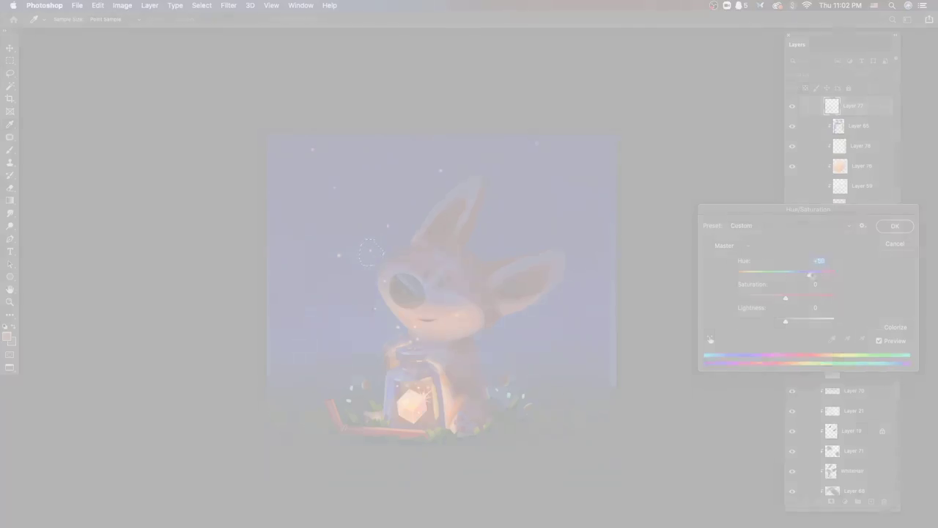